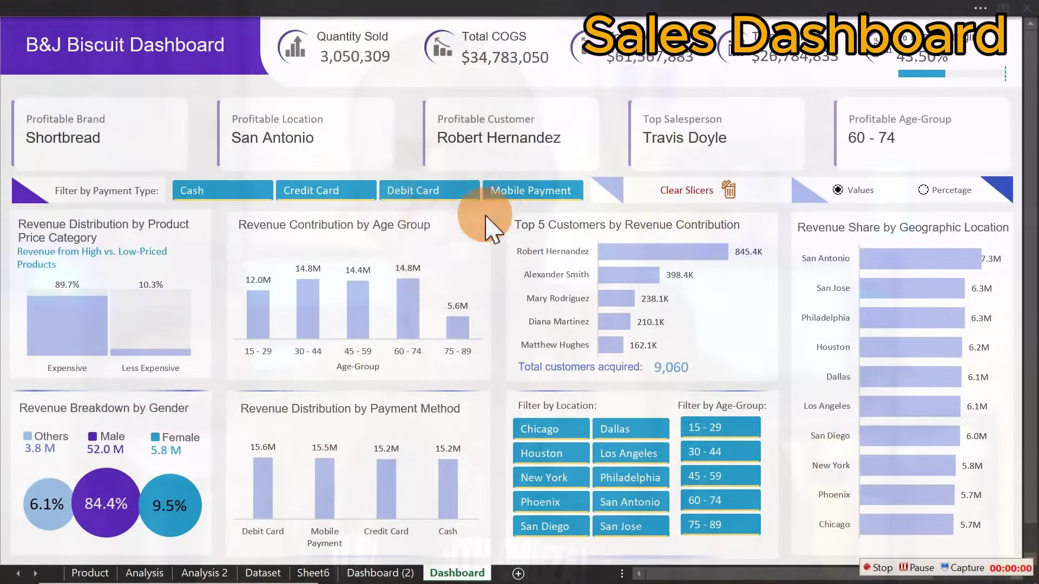
Filter the dashboard by Debit Card payments and the 30 - 44 age group, trying Los Angeles, Phoenix and Dallas as locations
left_click(425, 192)
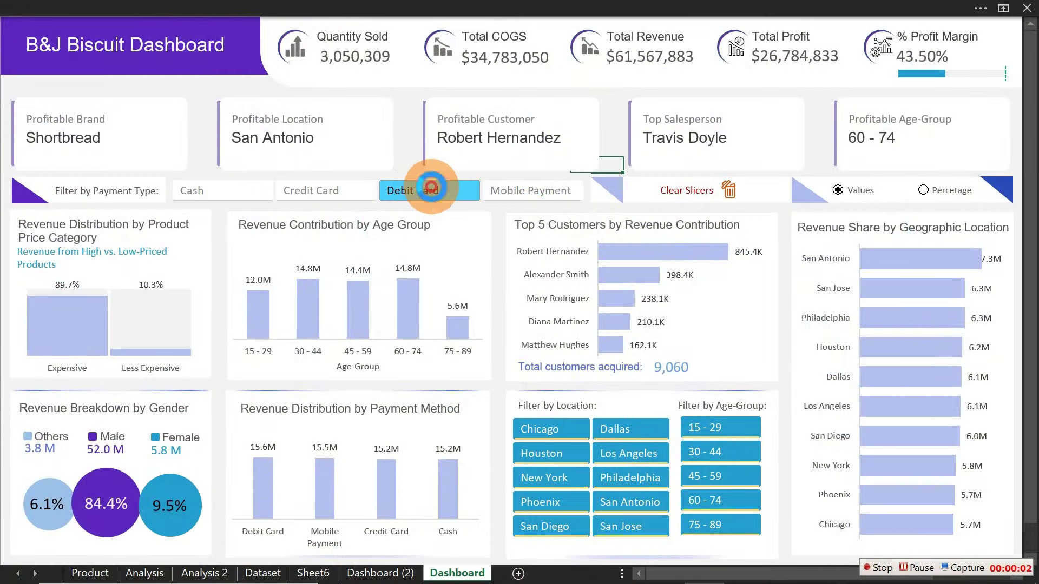
left_click(703, 454)
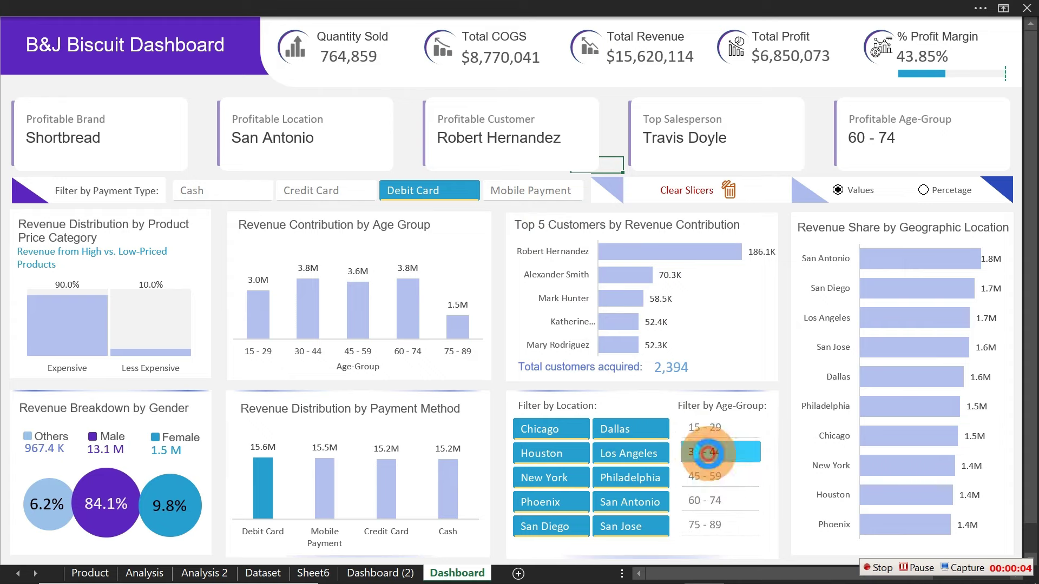
left_click(638, 456)
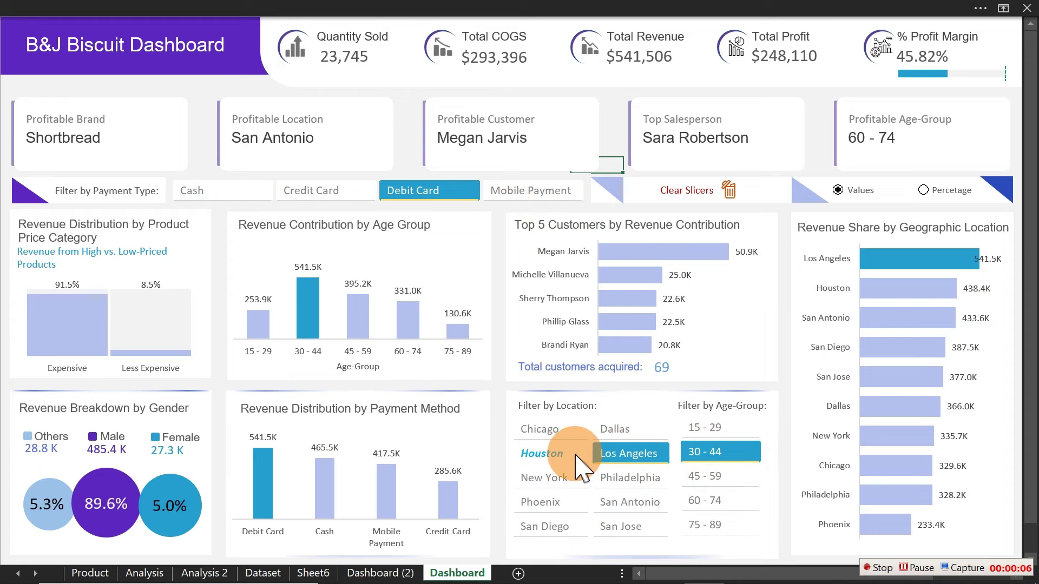
left_click(560, 501)
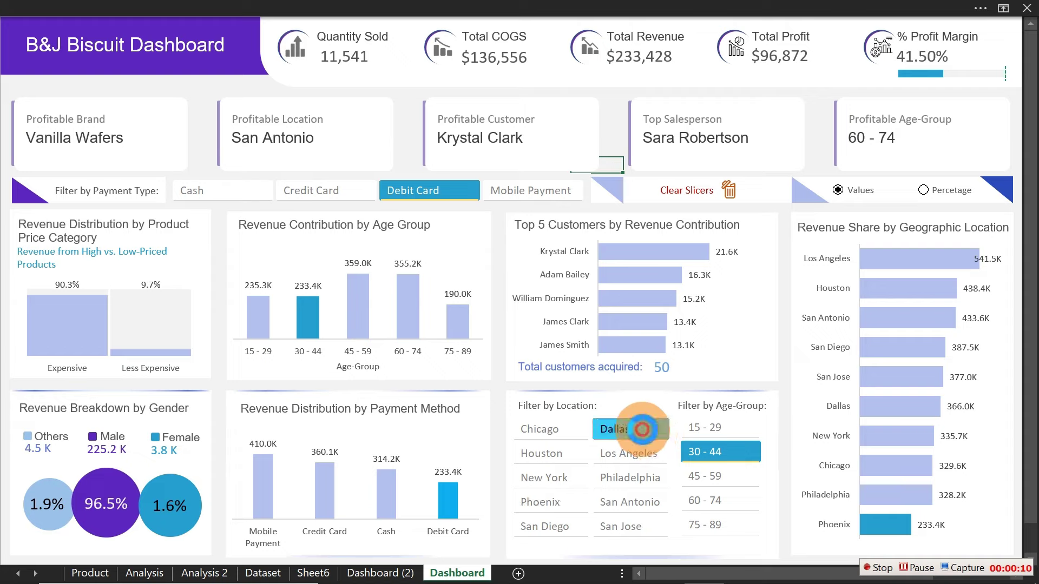
left_click(642, 429)
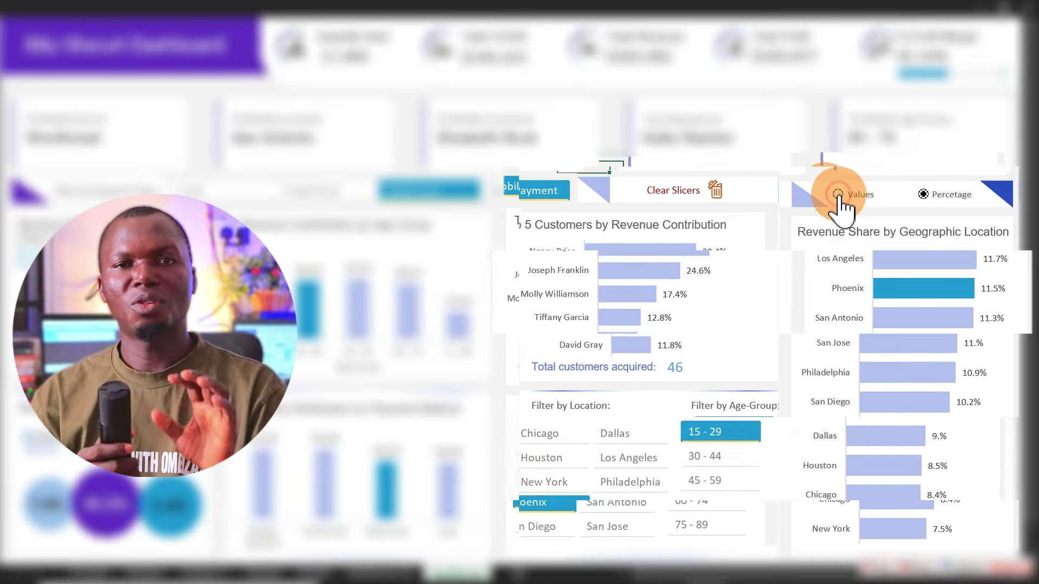
Switch the dashboard's chart labels between values and percentages to compare both views
left_click(838, 190)
left_click(924, 190)
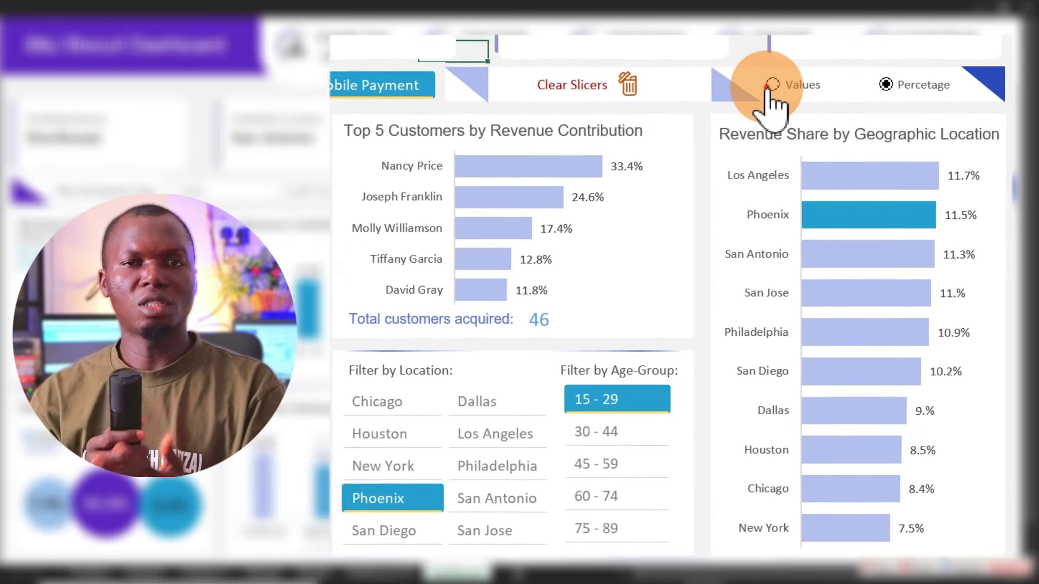
left_click(807, 139)
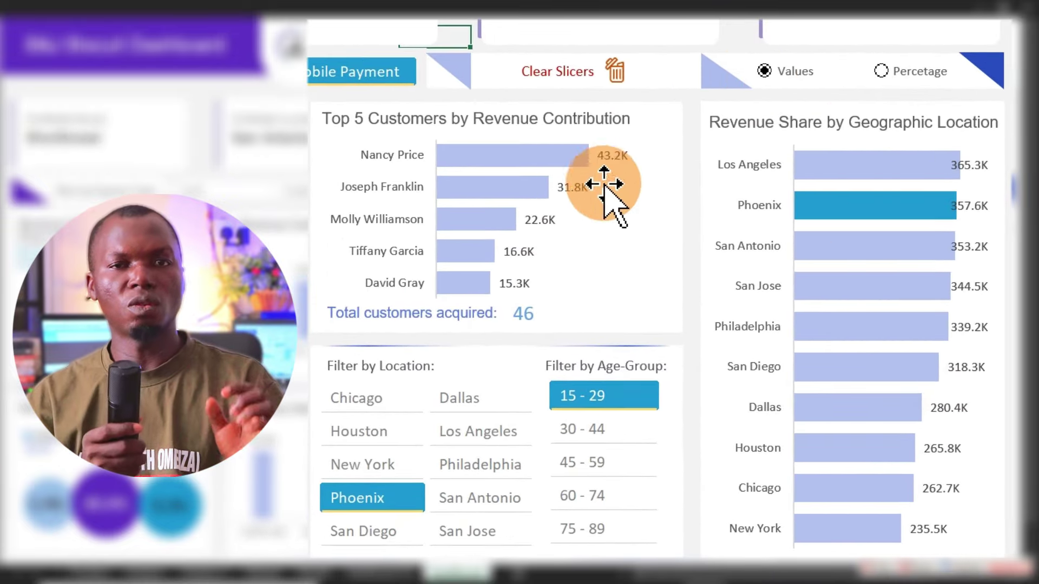
left_click(882, 75)
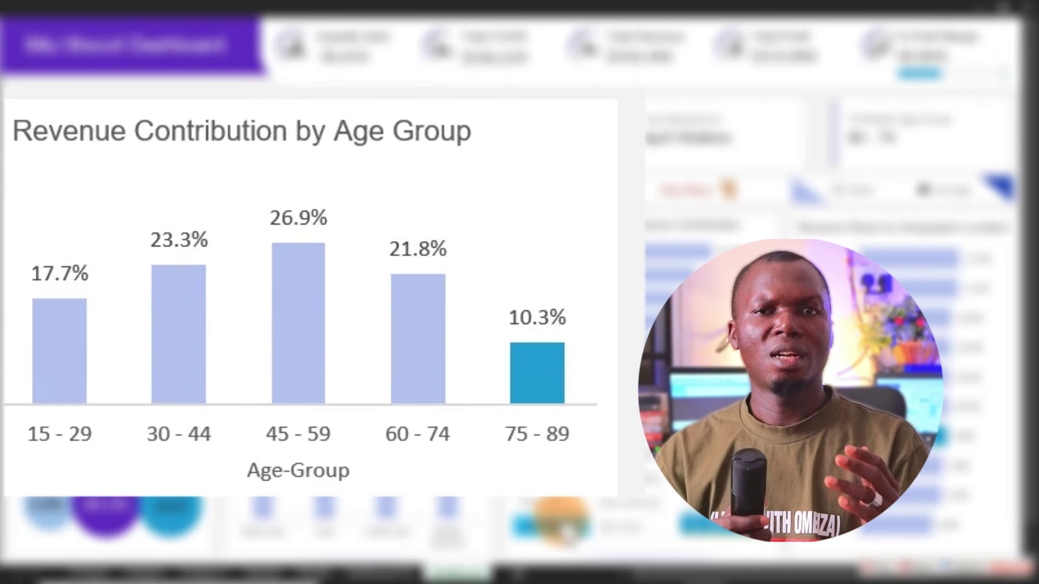
Examine the age-group revenue contribution chart under a series of different dashboard filters
left_click(514, 93)
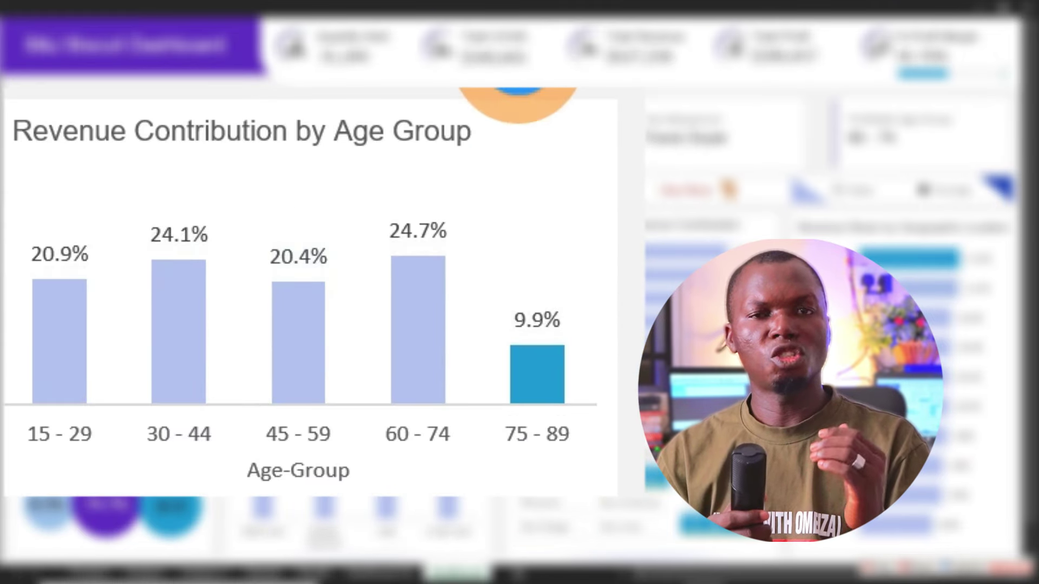
left_click(309, 89)
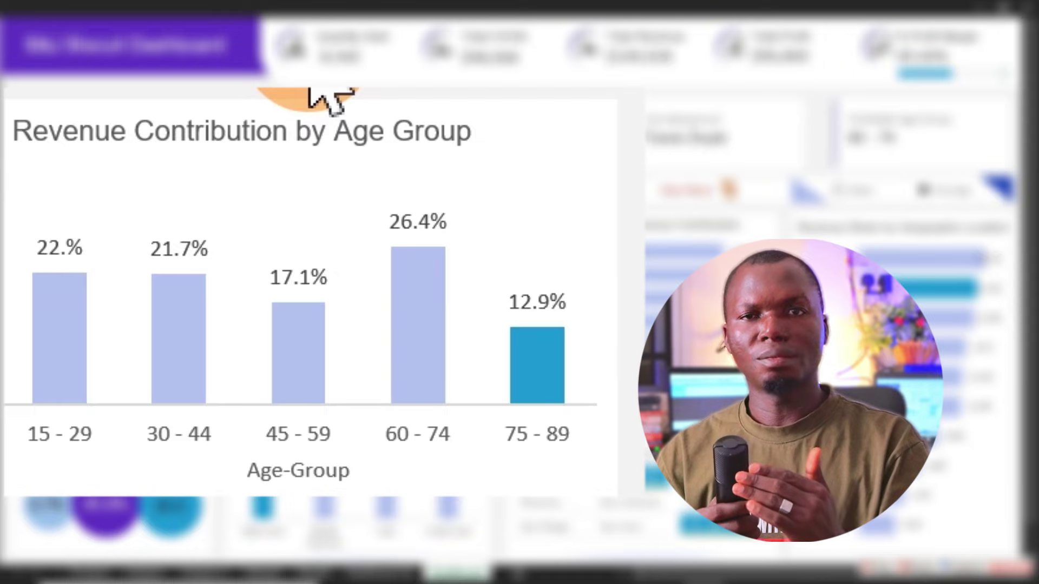
left_click(204, 90)
left_click(81, 93)
left_click(250, 192)
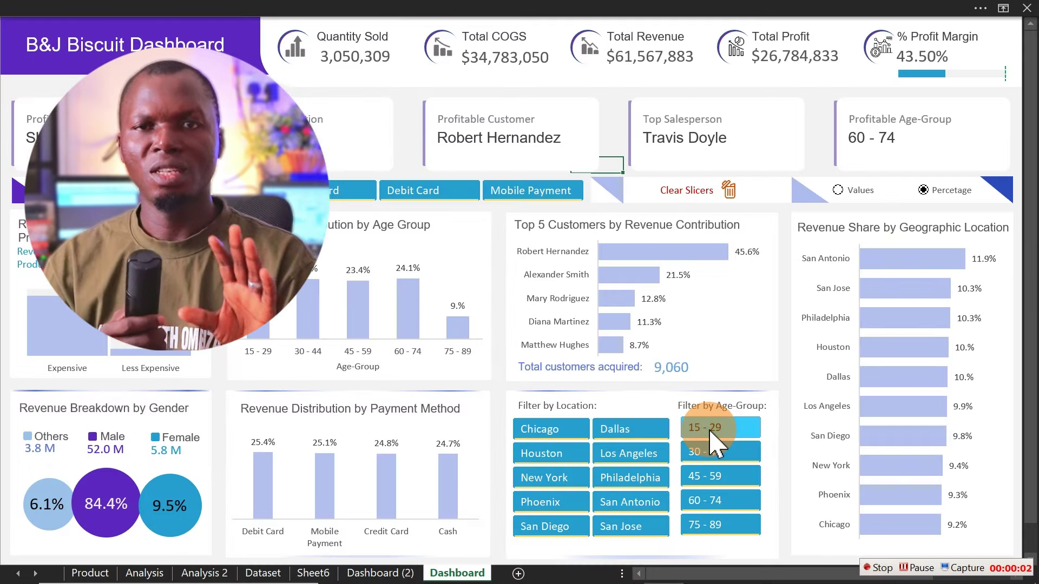
Filter the dashboard by several age groups, including 15 - 29 and 60 - 74, and by Dallas, Los Angeles and Philadelphia in turn
left_click(711, 433)
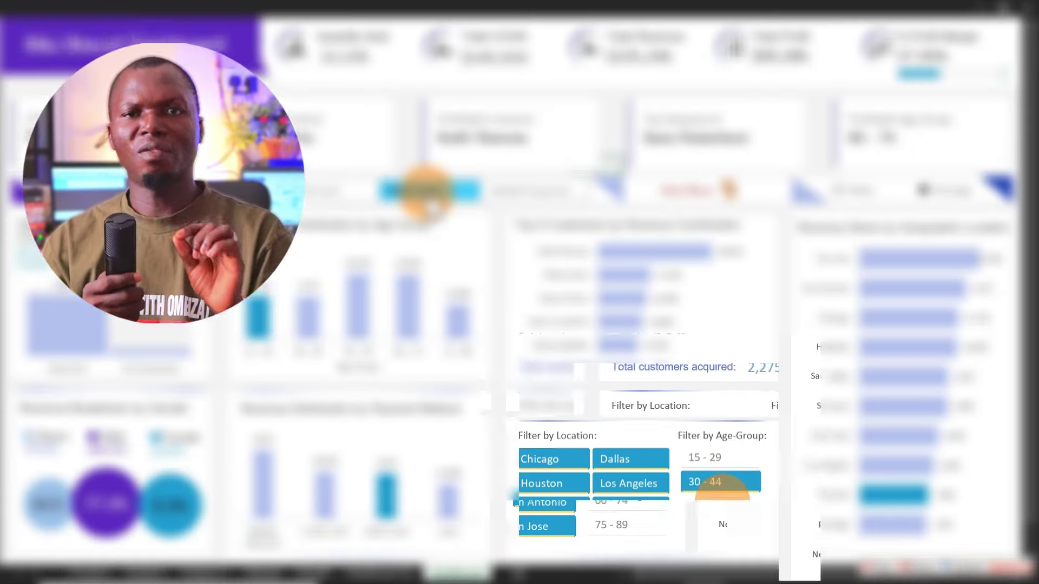
left_click(722, 476)
left_click(720, 500)
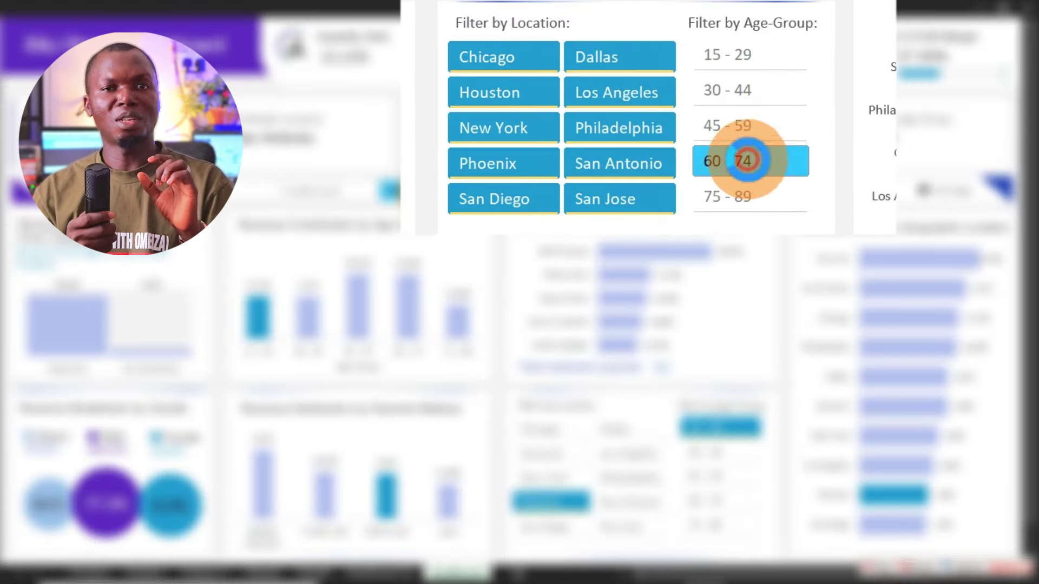
left_click(602, 68)
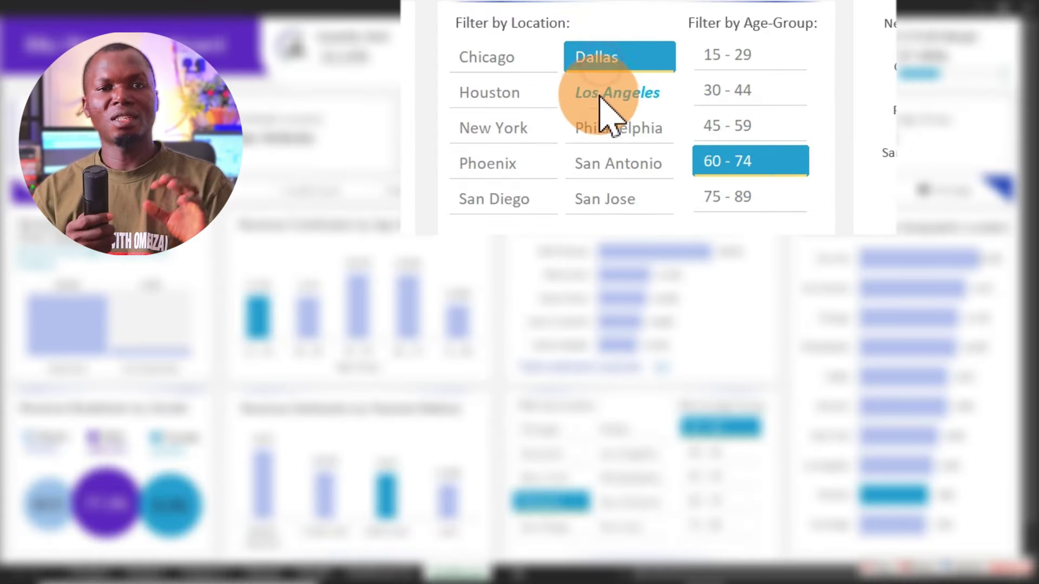
left_click(602, 97)
left_click(617, 130)
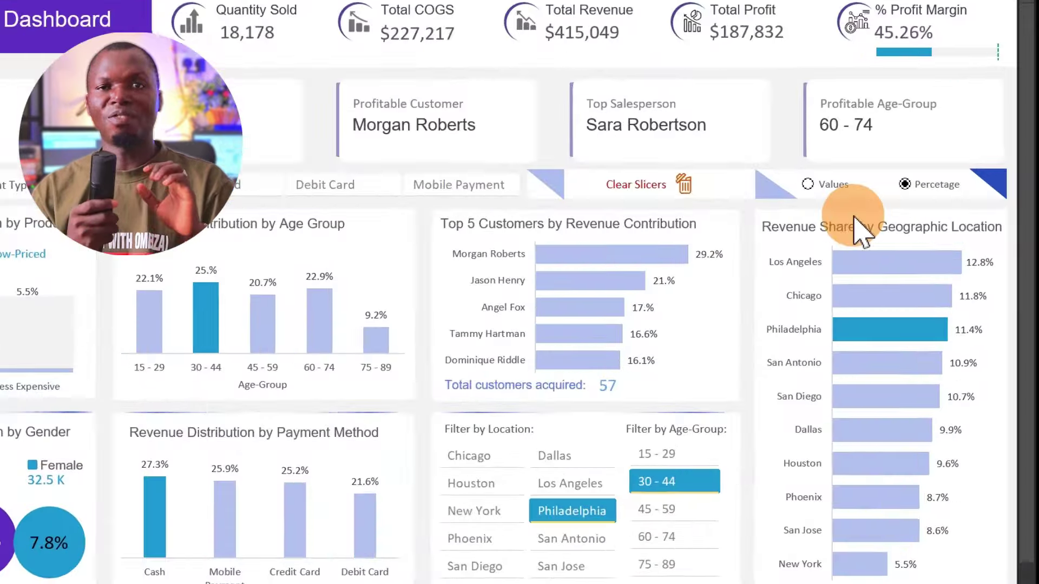
Toggle the Philadelphia-filtered dashboard between value and percentage display
left_click(808, 184)
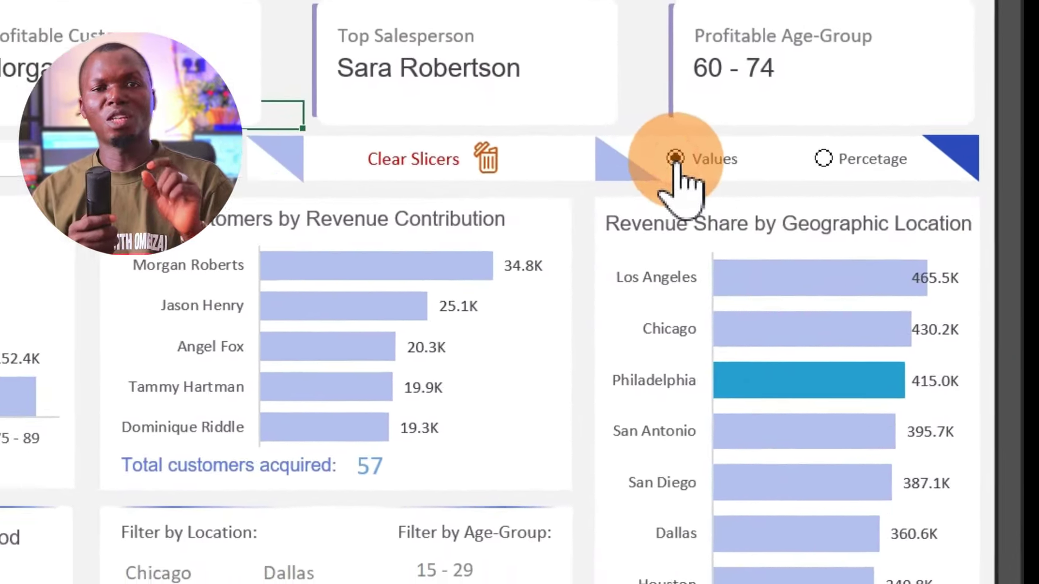
left_click(823, 158)
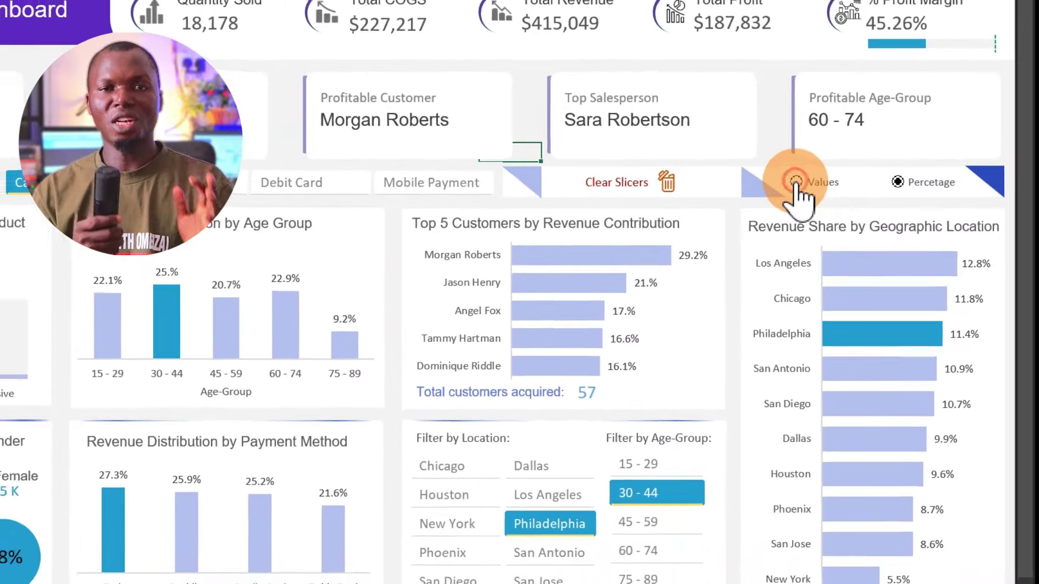
left_click(760, 178)
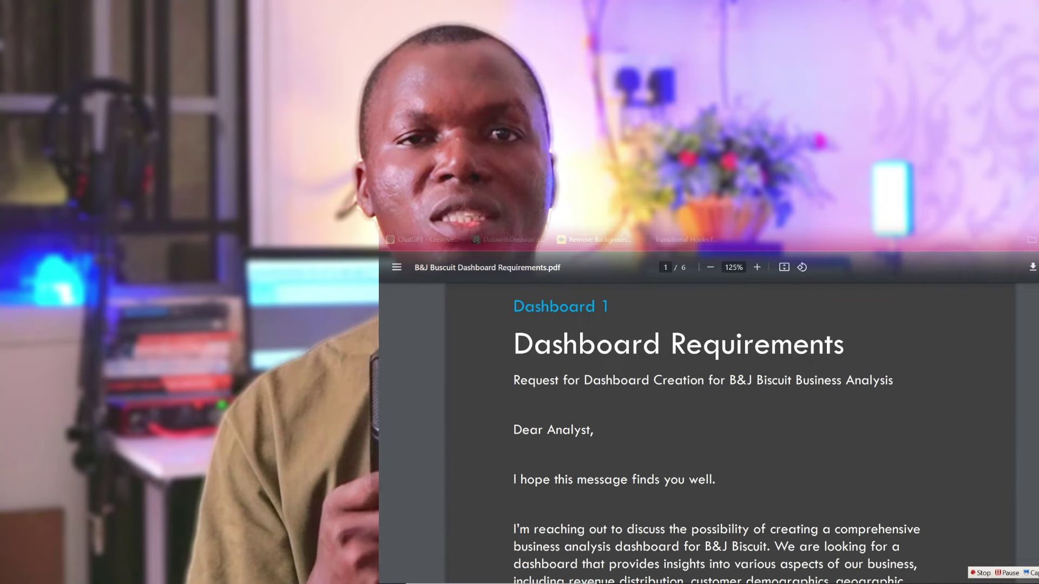
Read through the dashboard requirements PDF, covering the project overview, specific requirements and goals, and return to its beginning
scroll(730, 433, "down", 5)
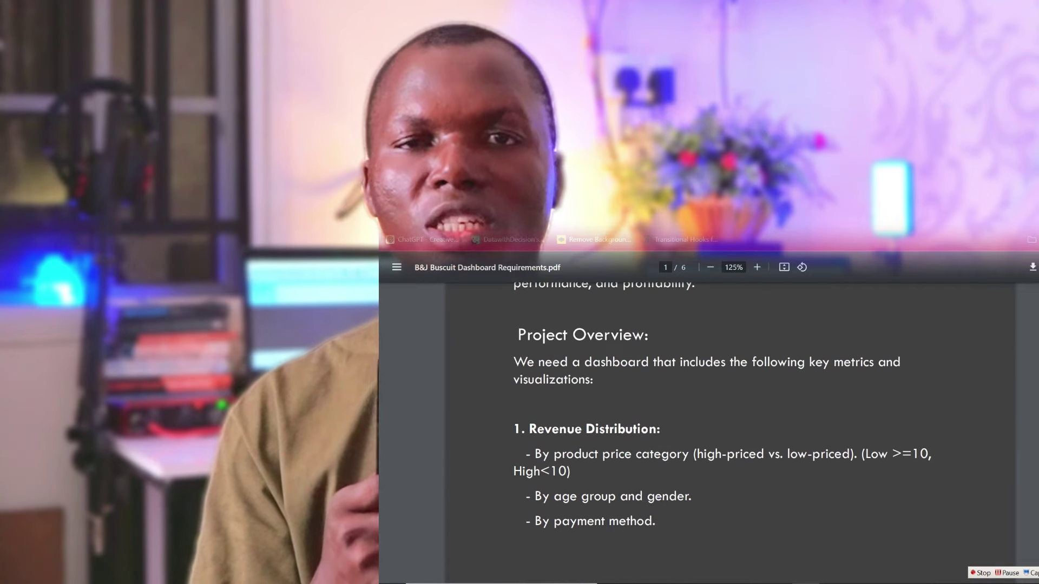
scroll(730, 422, "down", 2)
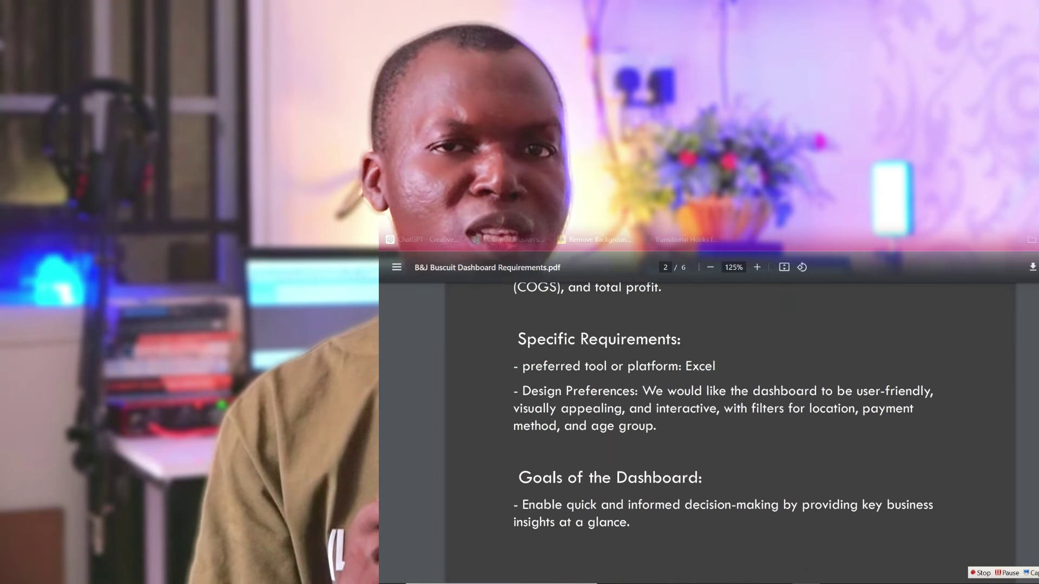
scroll(731, 433, "down", 5)
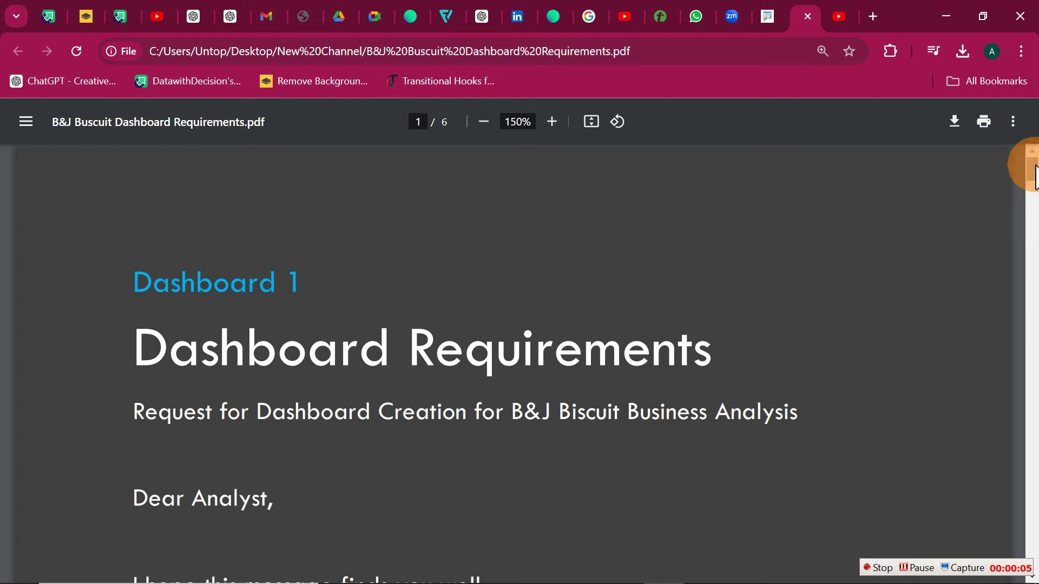
left_click_drag(1031, 165, 1035, 123)
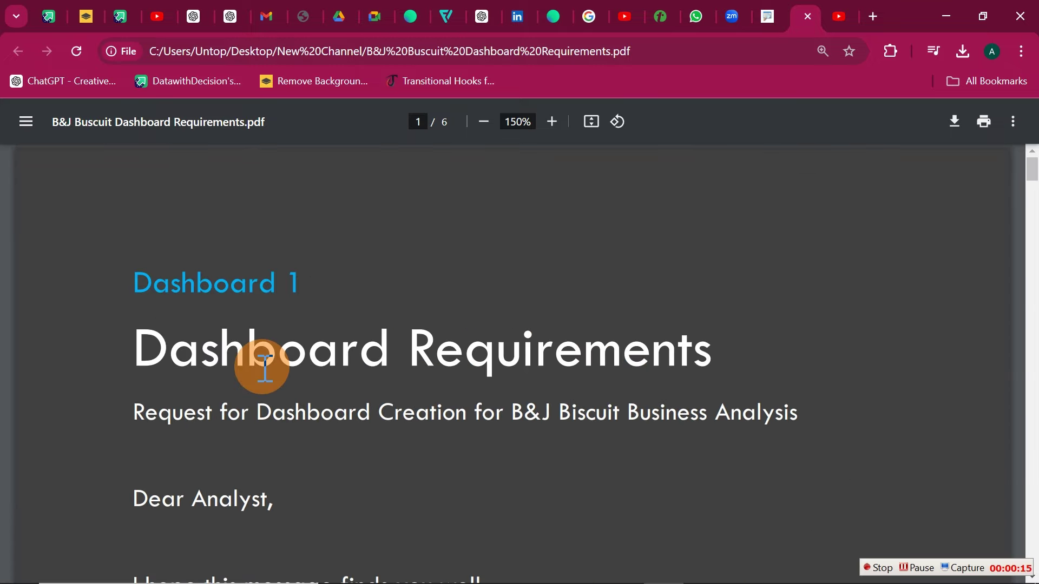
Switch to the Excel workbook, review the product list on the Product sheet and return to the RowData sheet
left_click(952, 15)
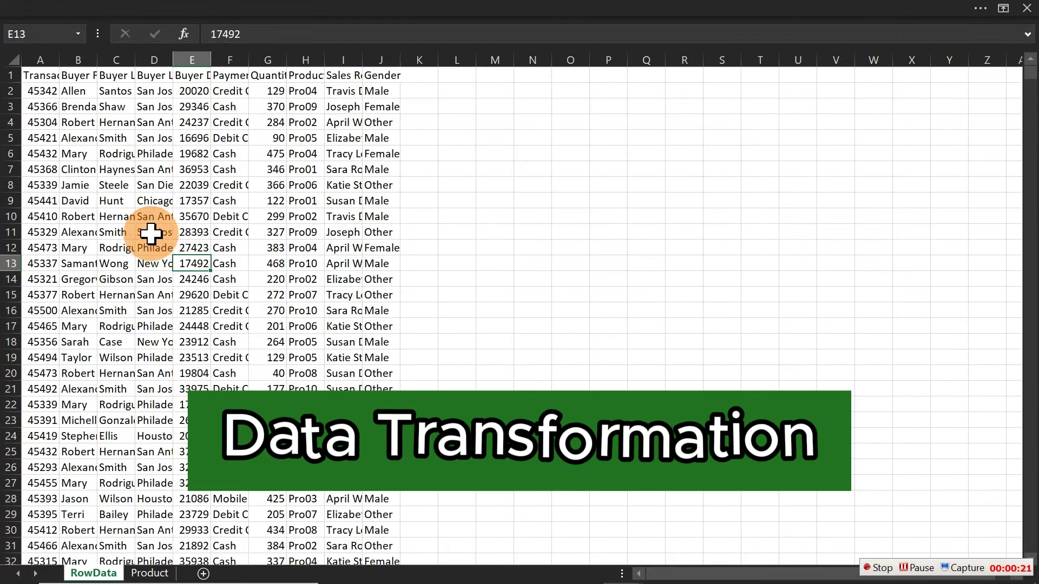
left_click(142, 574)
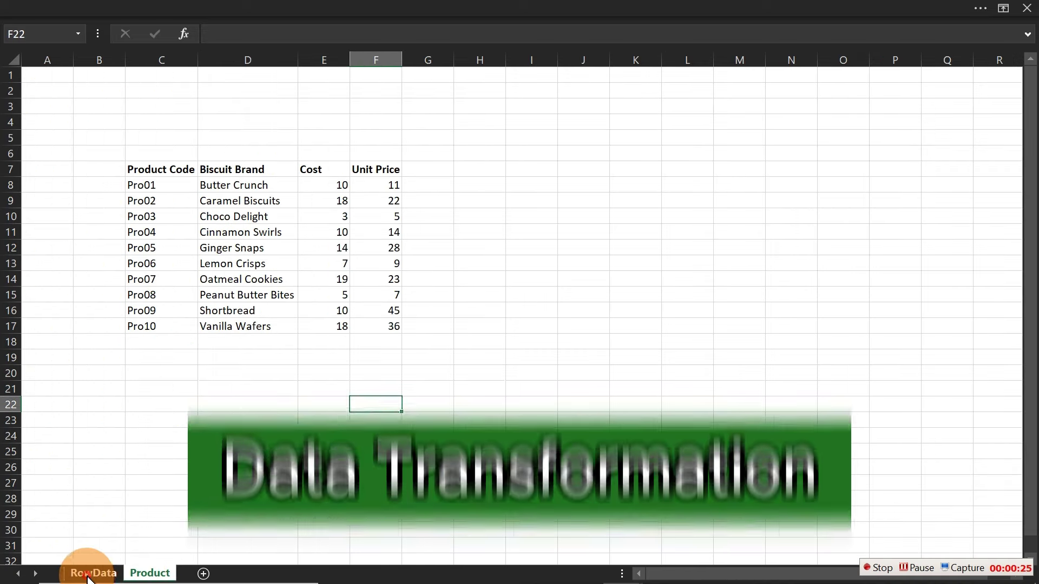
left_click(88, 575)
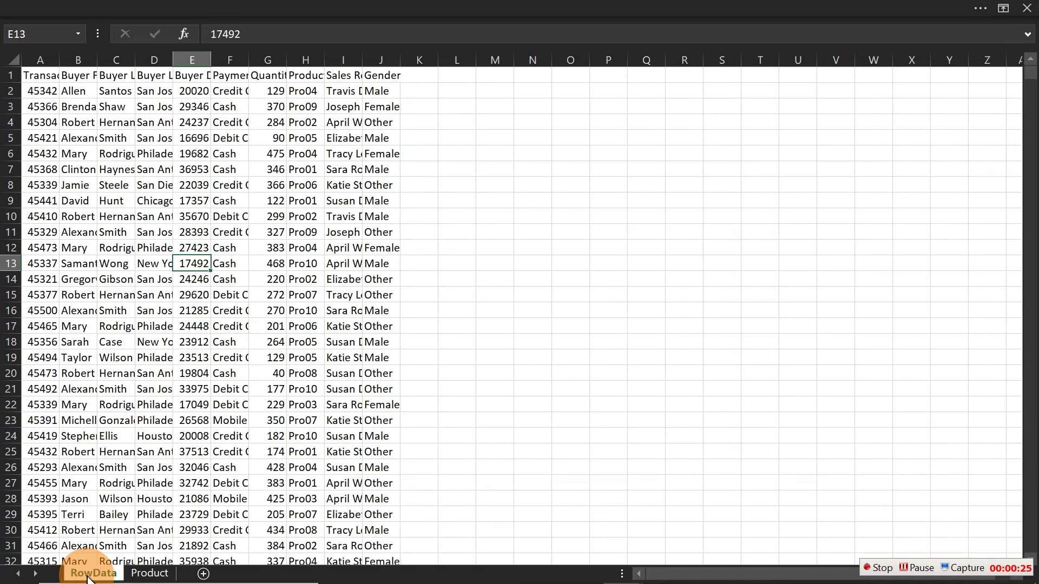
Autofit all column widths on the RowData sheet to their contents
left_click(10, 60)
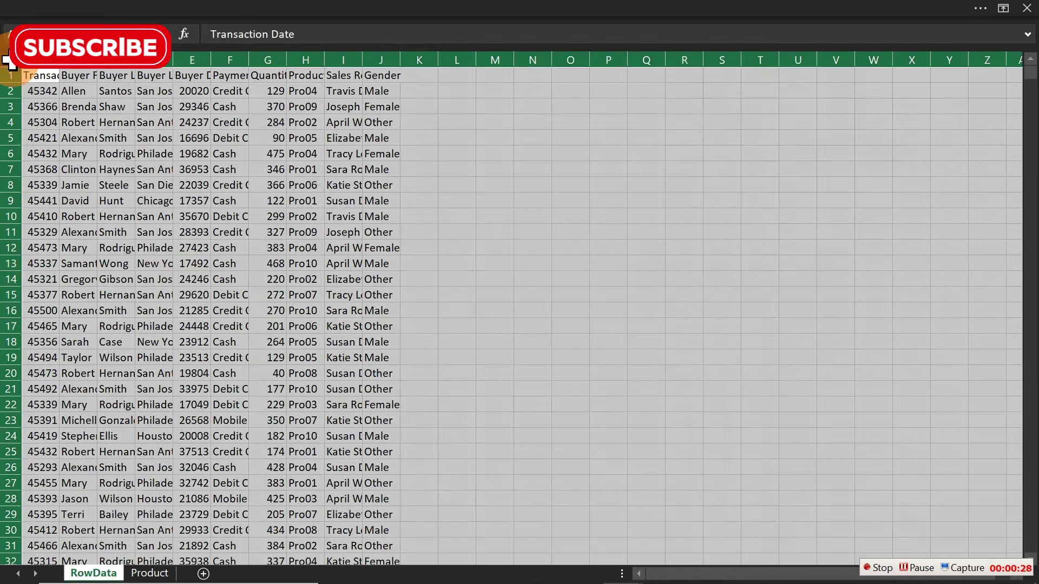
double_click(60, 68)
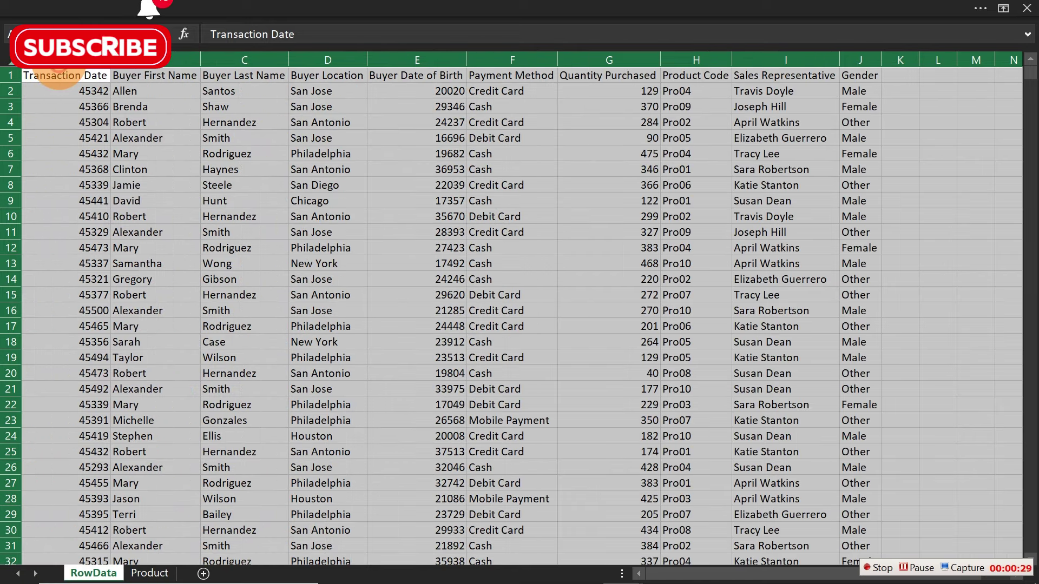
Convert the RowData range A1:J12001 into a table with headers
left_click(338, 155)
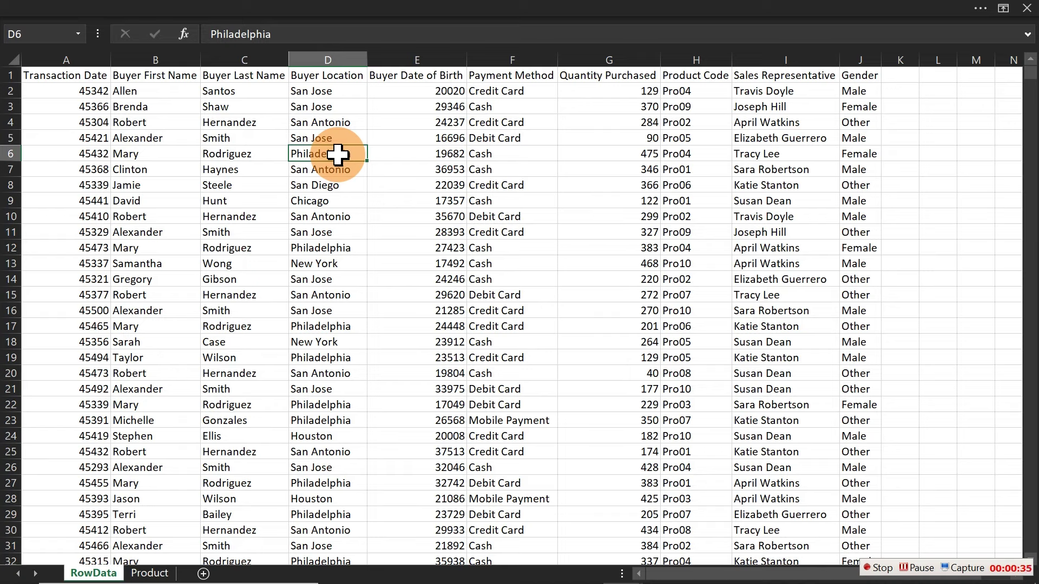
key("ctrl+t")
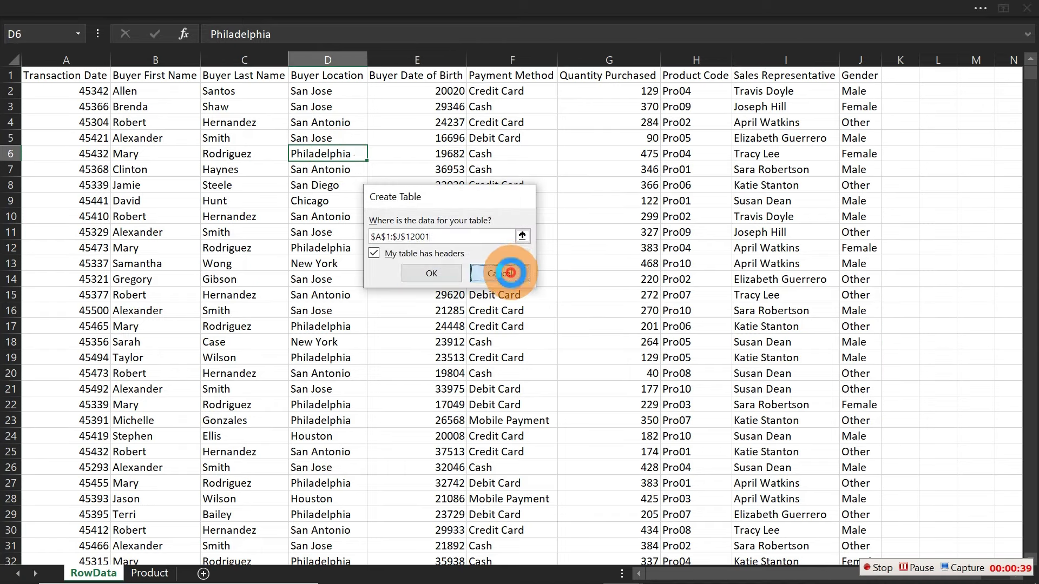
left_click(499, 274)
left_click(278, 8)
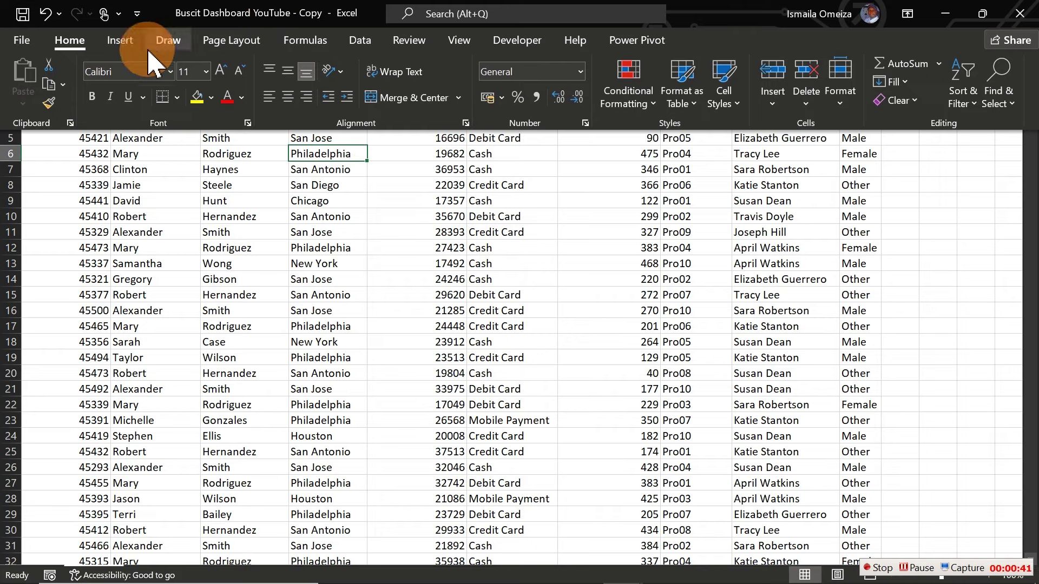
left_click(121, 41)
left_click(141, 74)
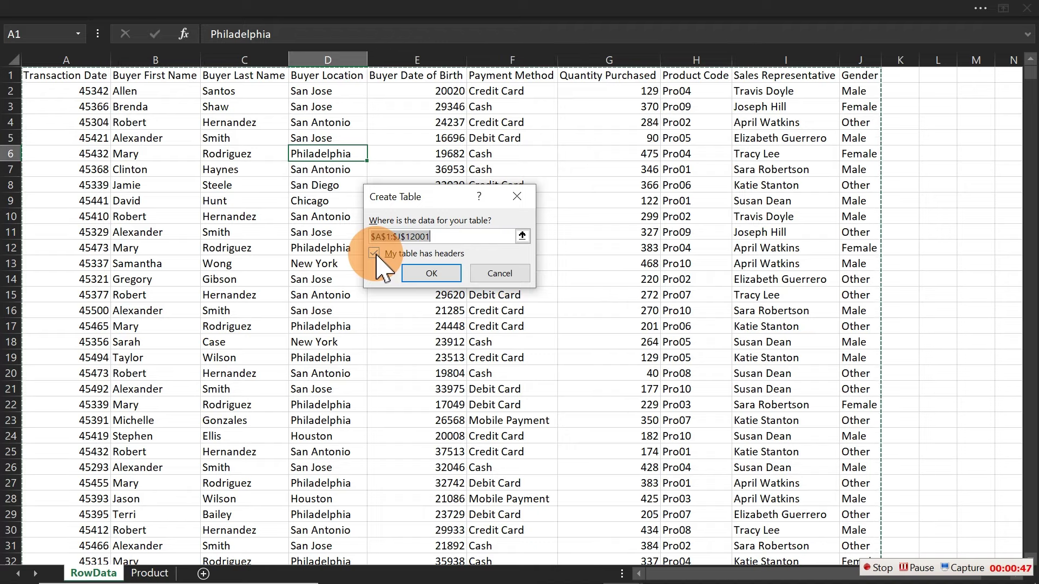
left_click(440, 279)
left_click(439, 278)
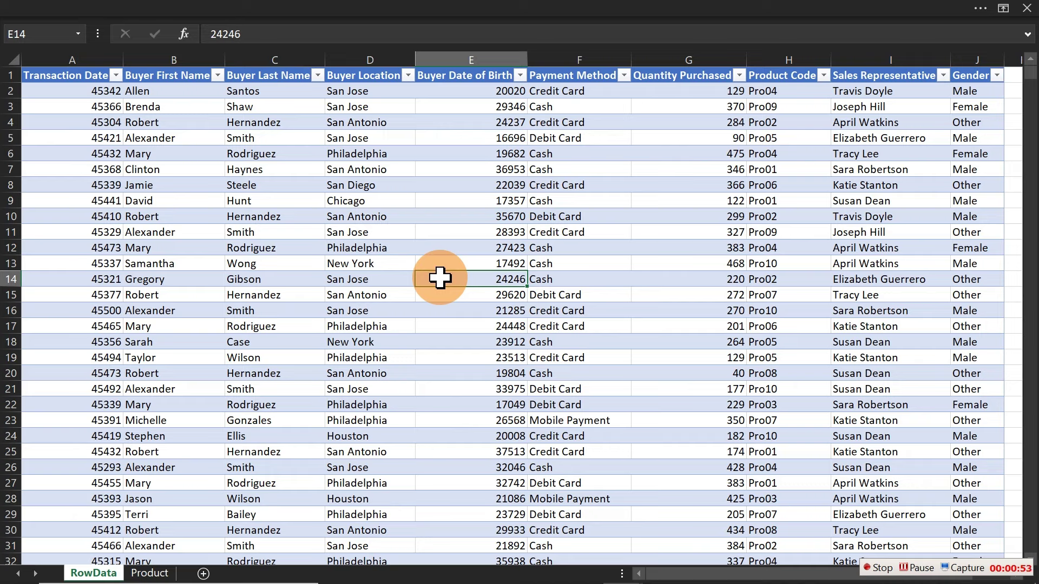
Apply the None style from the Light group to the new RowData table
left_click(441, 8)
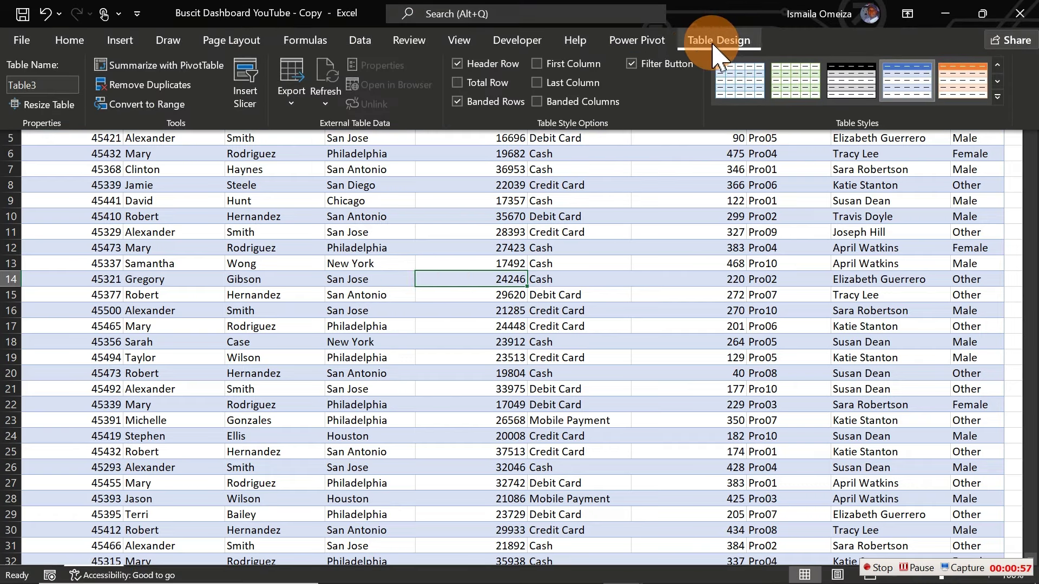
left_click(998, 97)
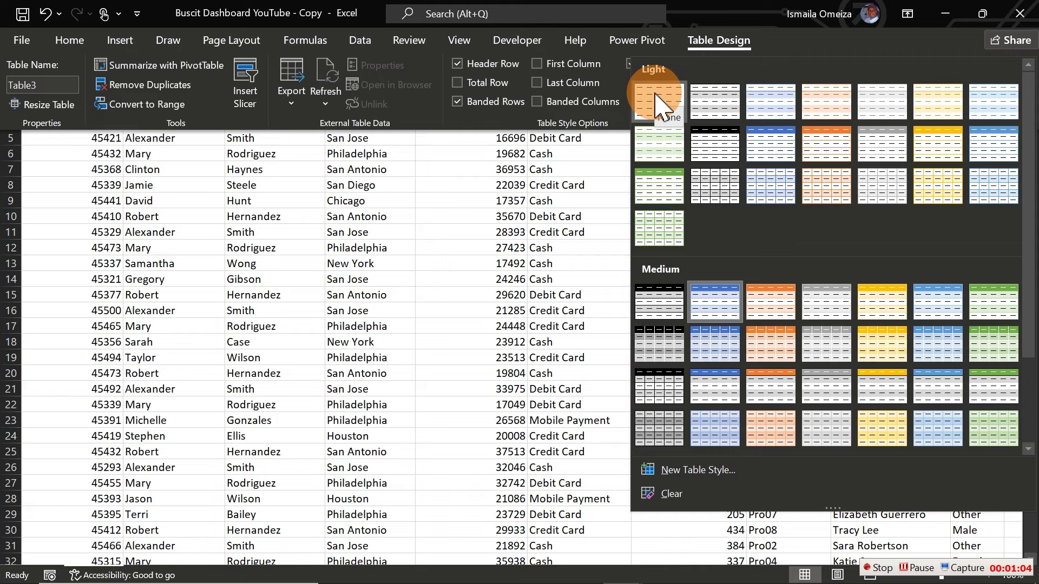
left_click(658, 102)
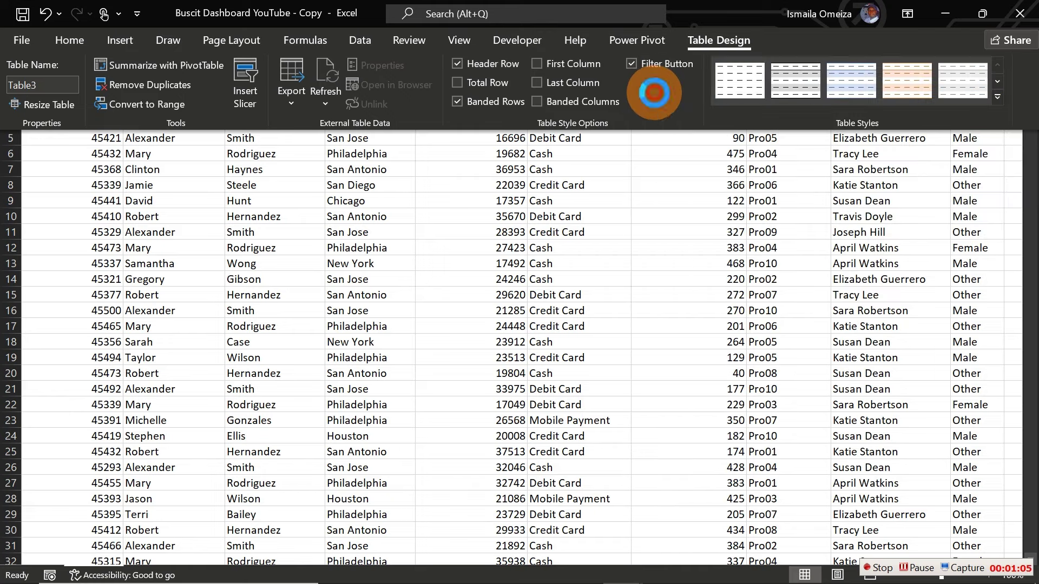
Format the Transaction Date and Buyer Date of Birth columns on the RowData sheet as Date with the *14/03/2012 type
left_click(430, 251)
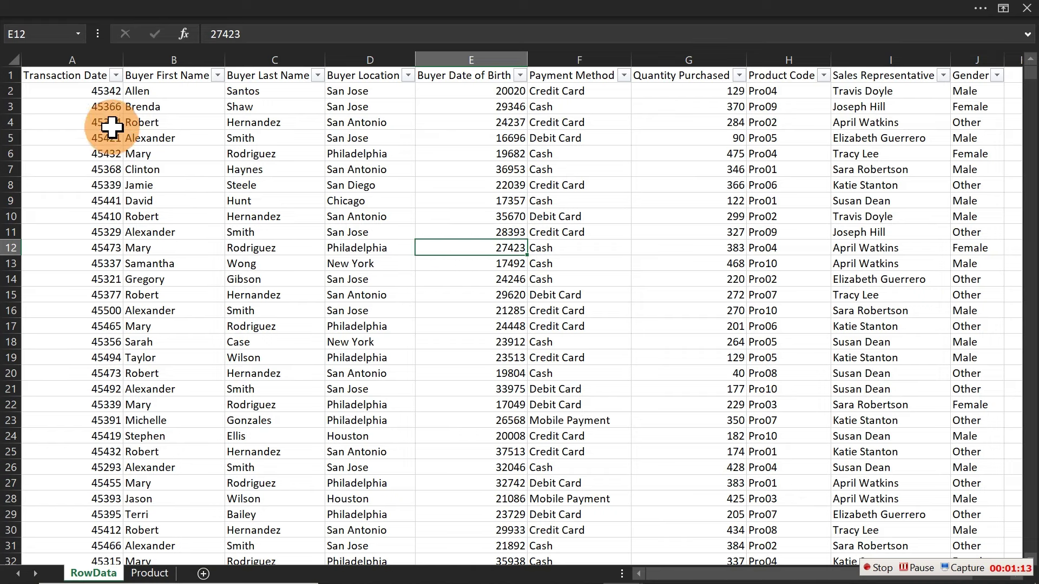
left_click_drag(84, 85, 79, 295)
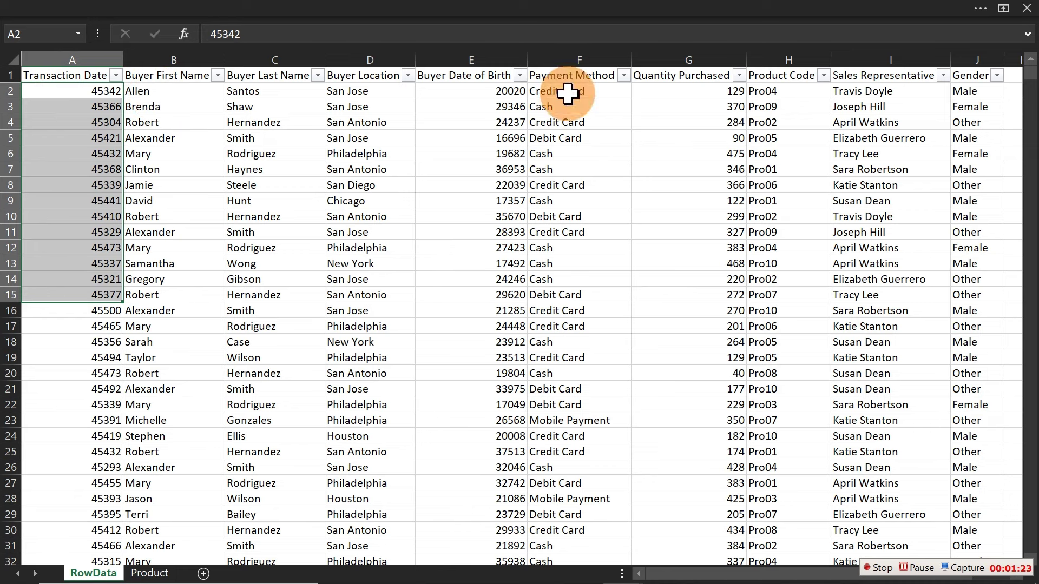
left_click(469, 90)
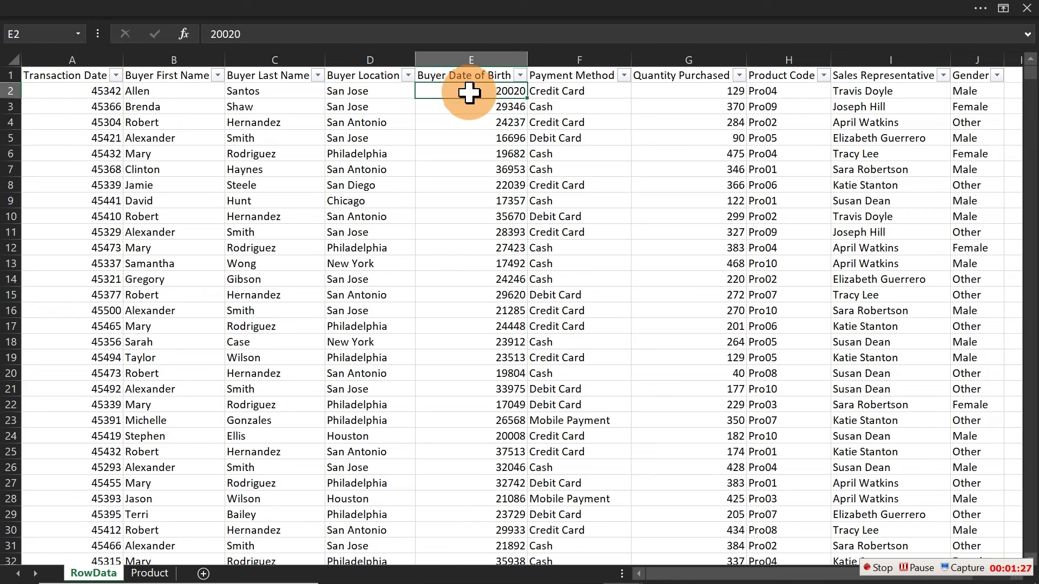
left_click(459, 56)
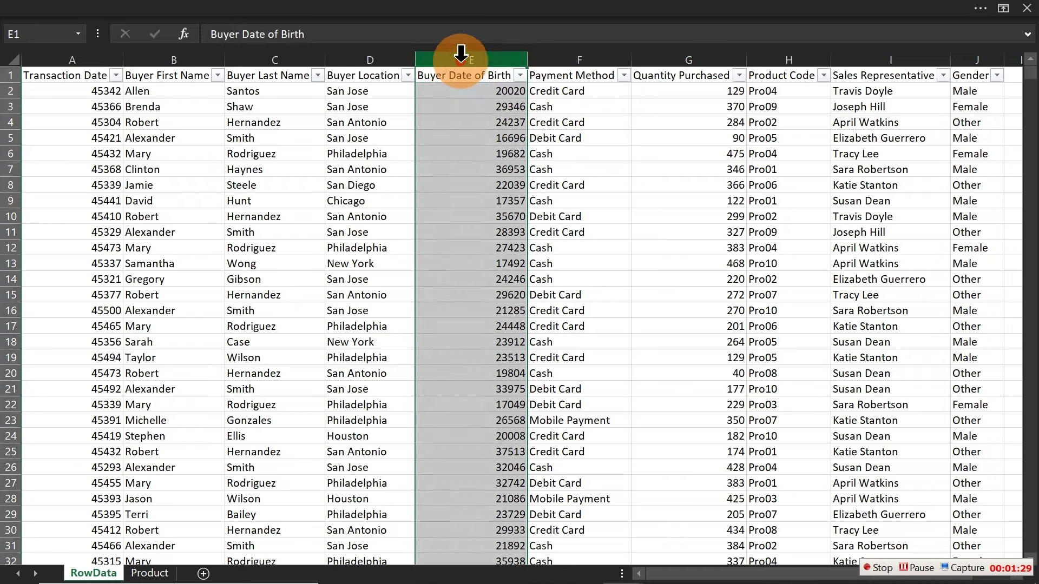
left_click(69, 56, "ctrl")
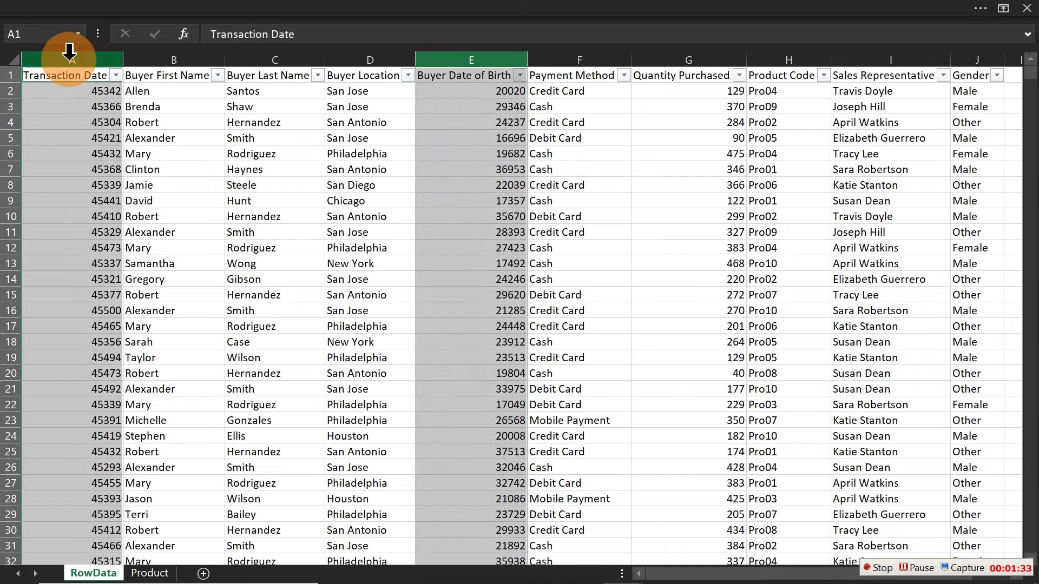
key("ctrl+1")
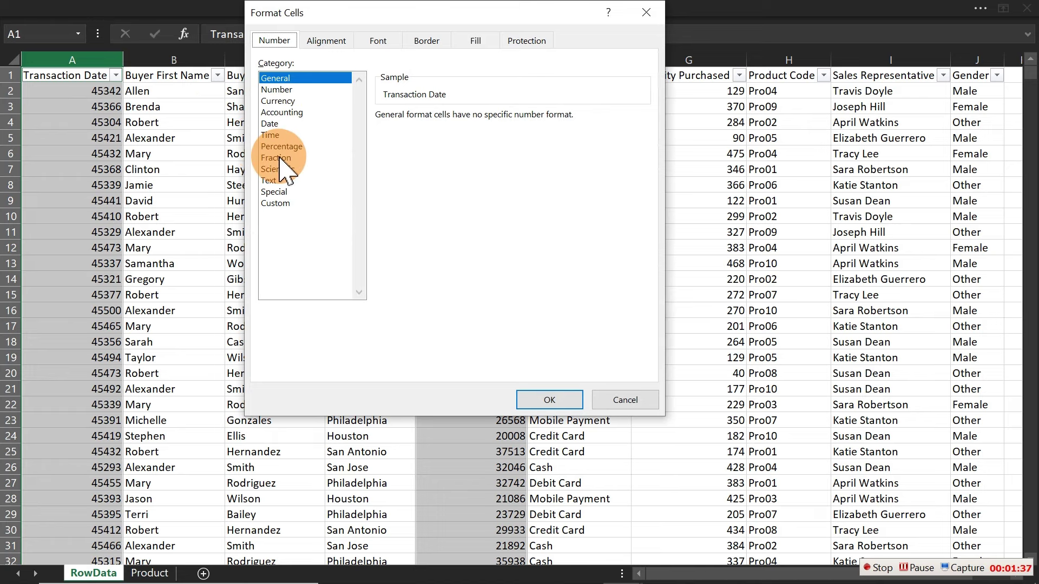
left_click(274, 124)
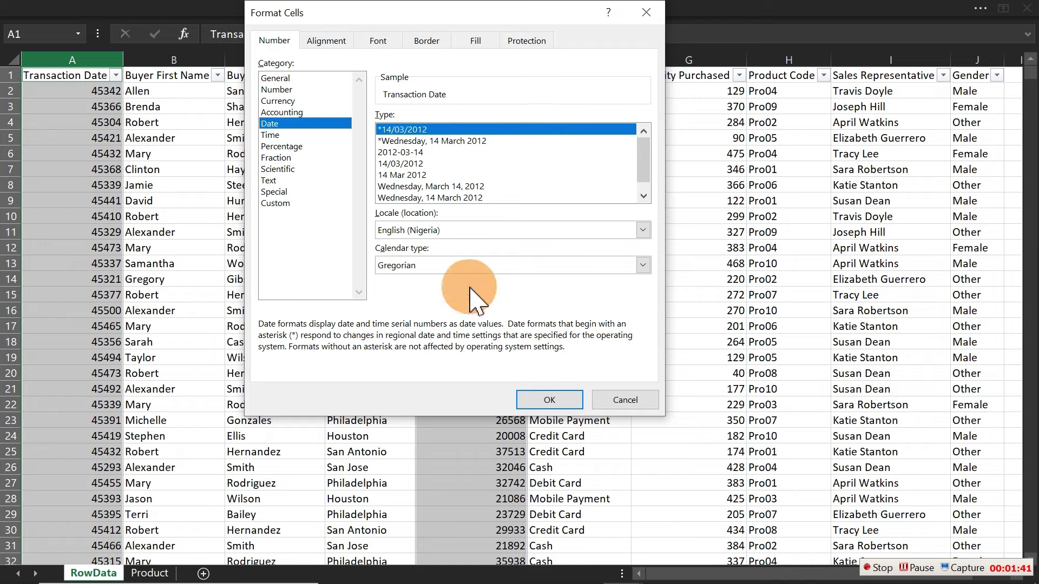
left_click(530, 398)
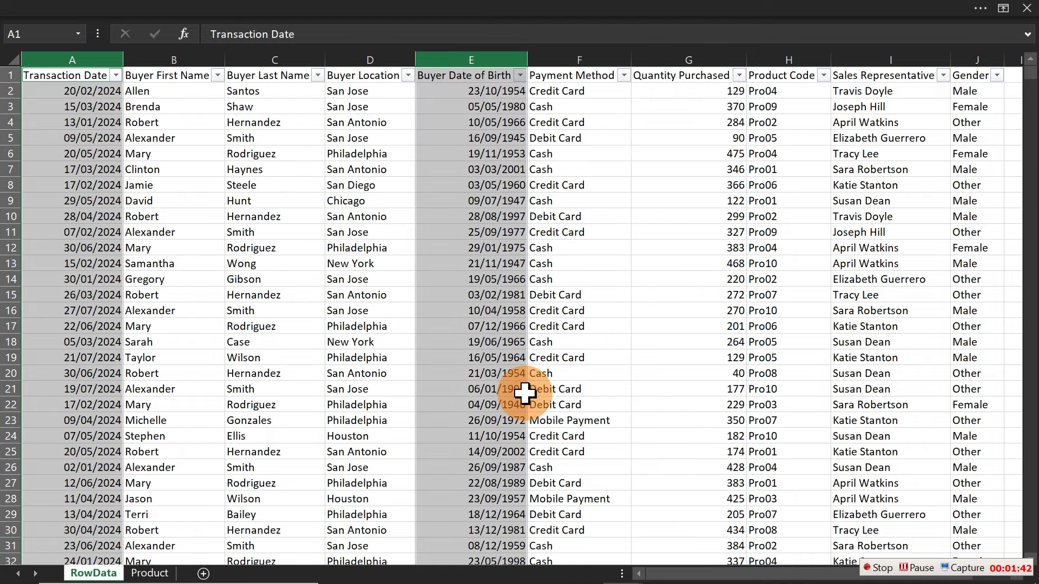
left_click(379, 276)
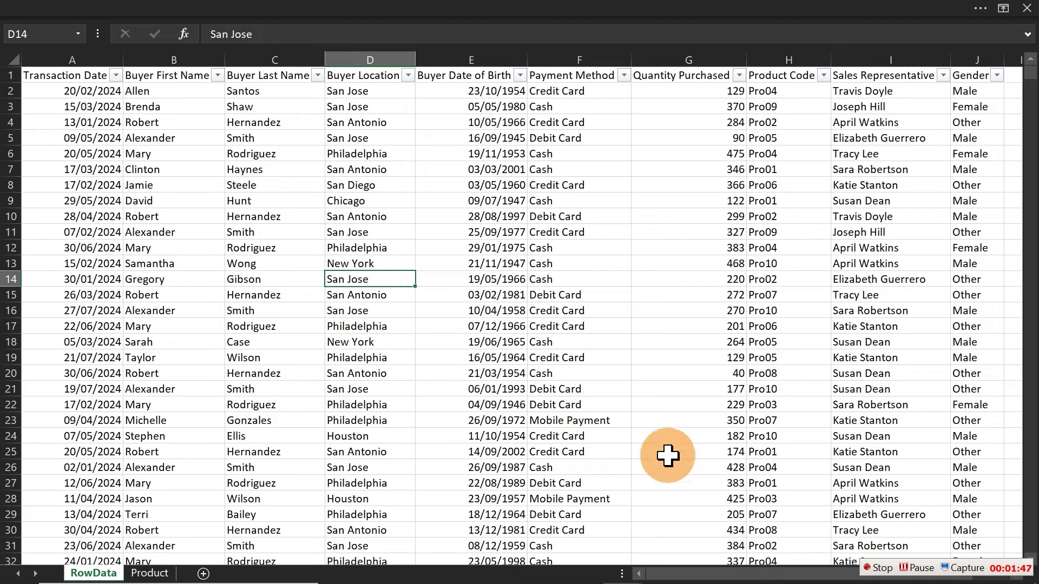
Review the Quantity Purchased column on RowData, and the Cost and Unit Price columns on the Product sheet
left_click_drag(706, 577, 758, 570)
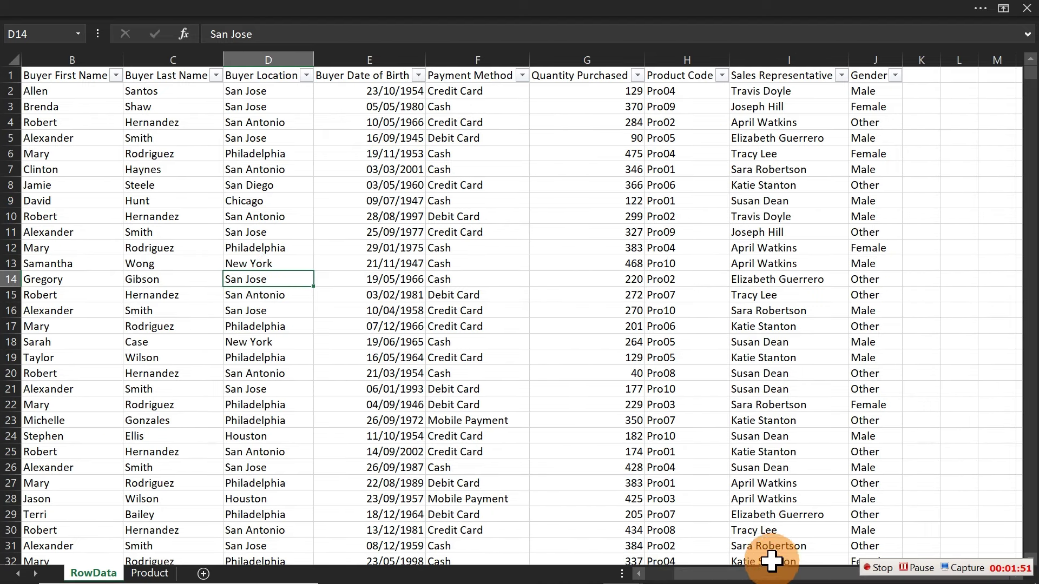
left_click(582, 91)
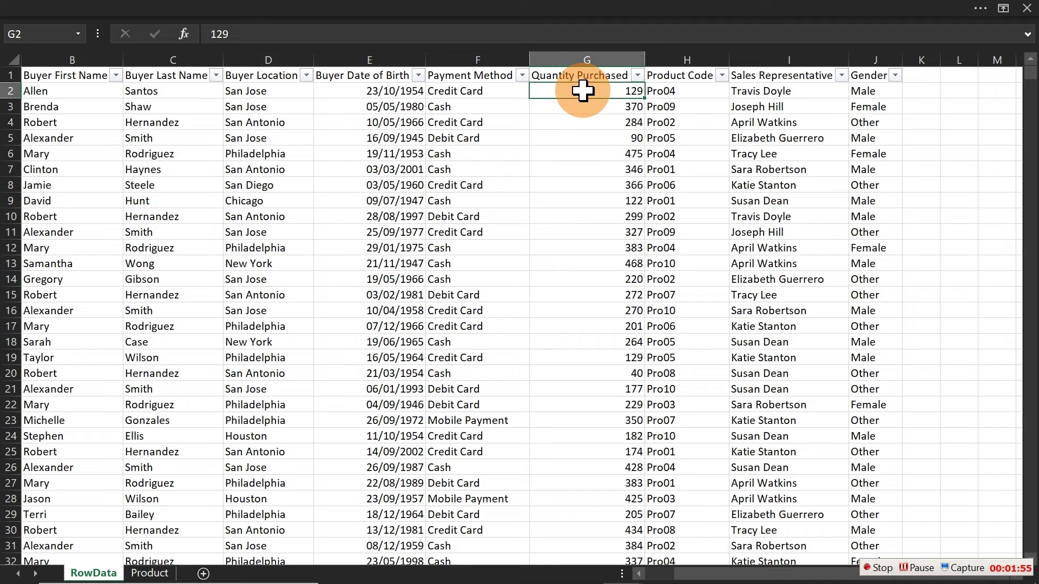
left_click(148, 573)
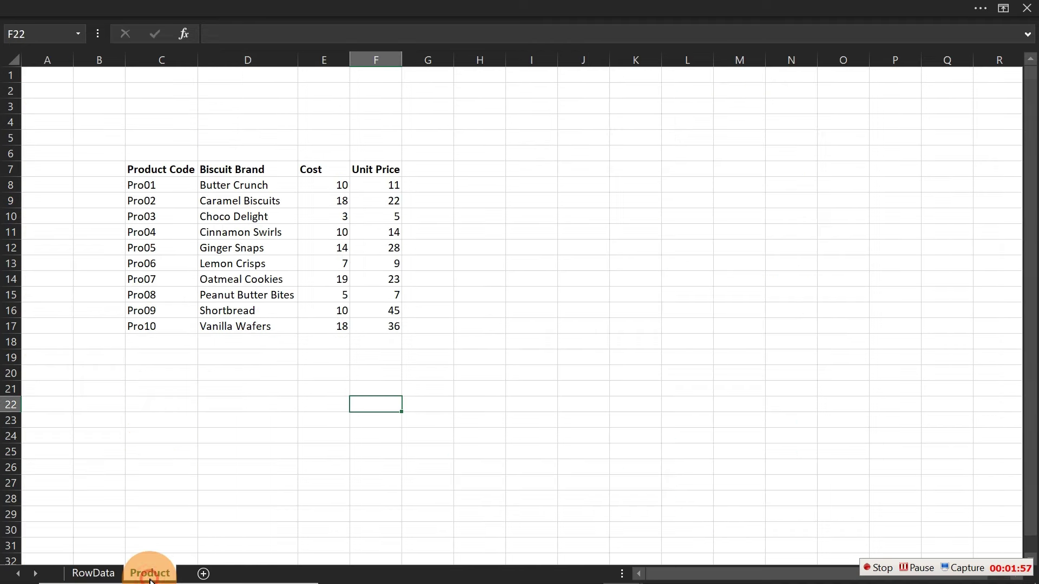
left_click(324, 185)
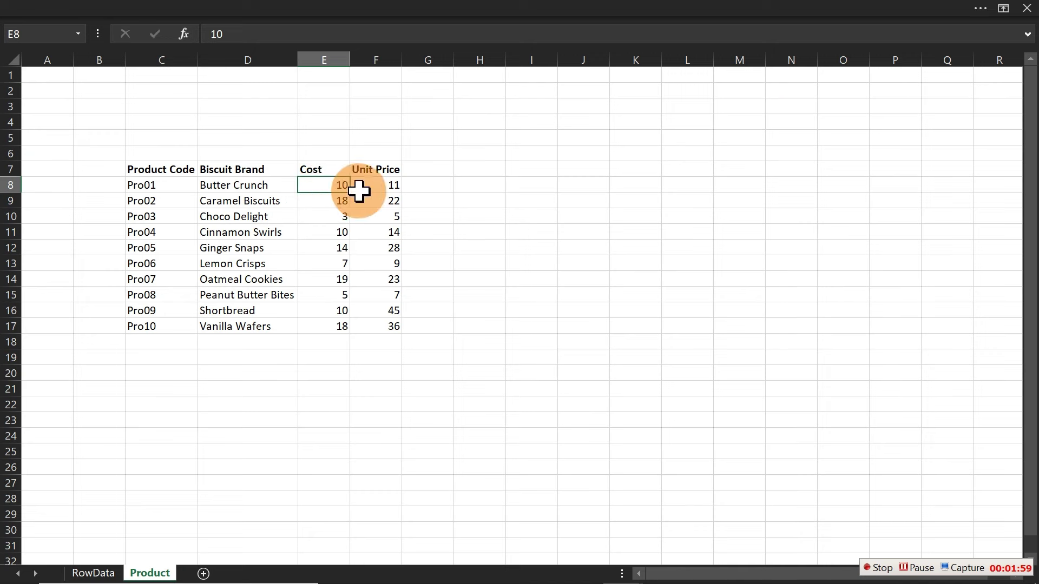
left_click(379, 187)
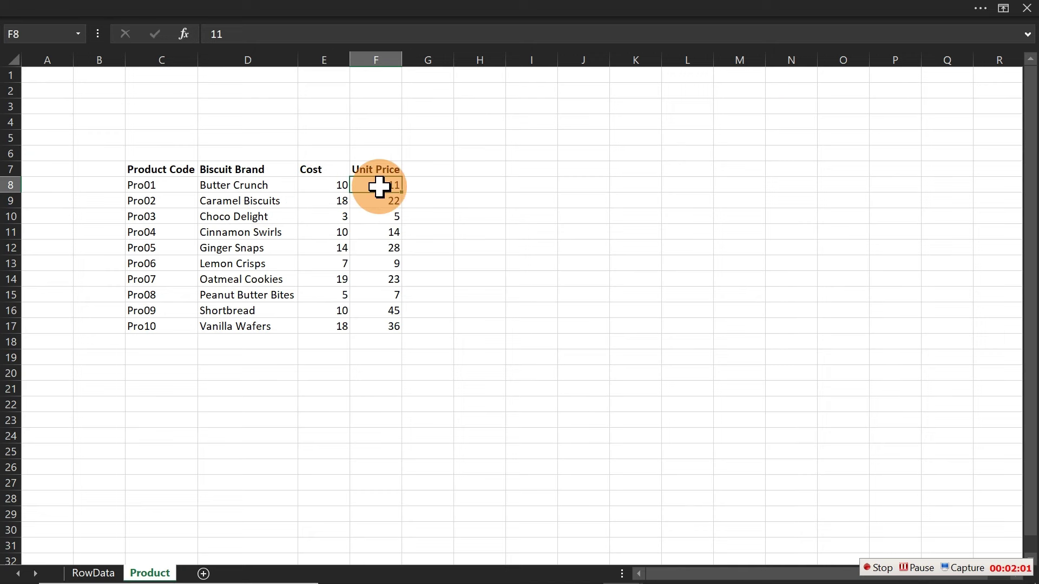
left_click(322, 186)
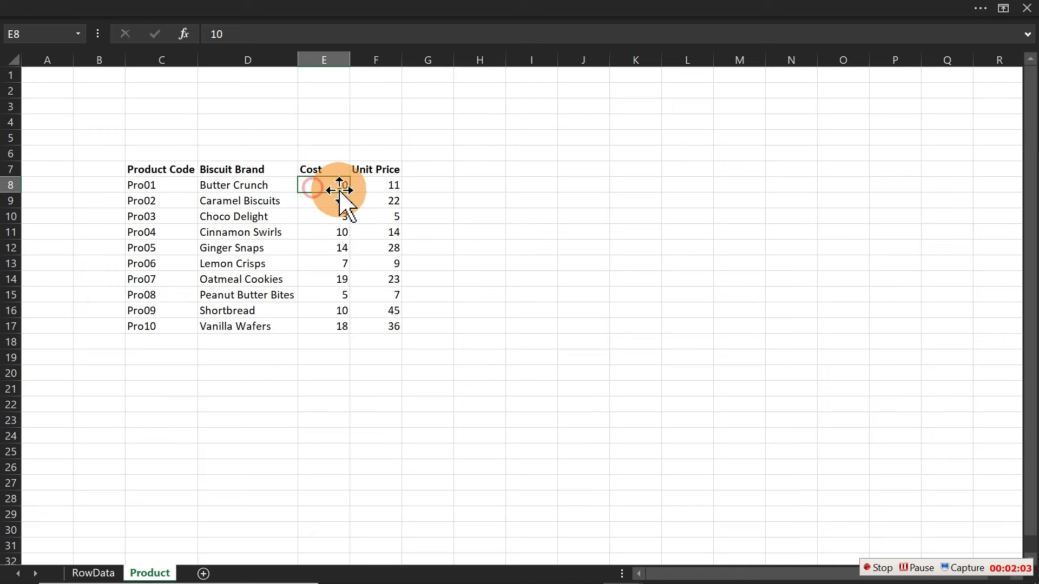
left_click(368, 189)
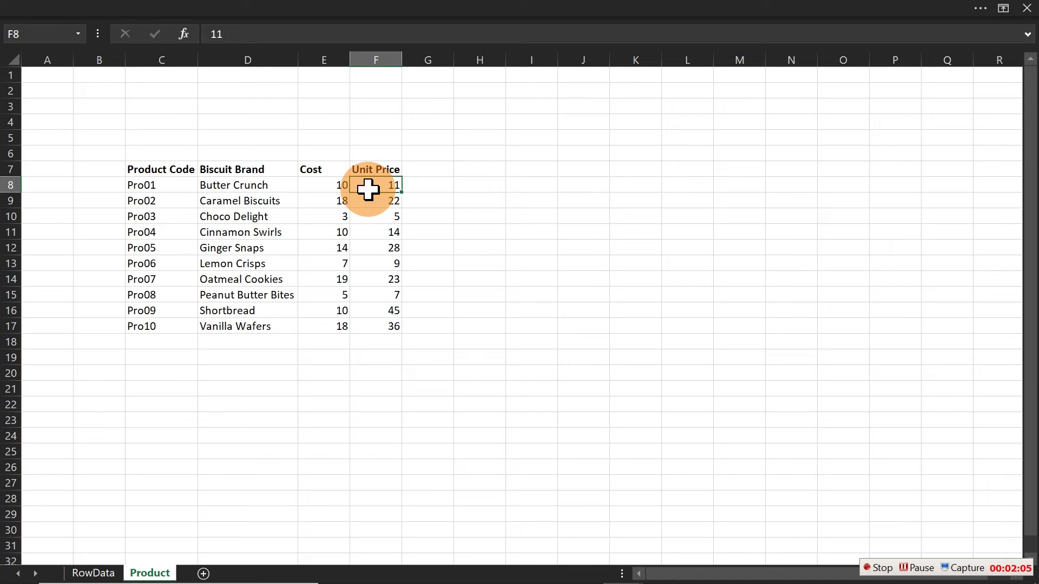
Create named ranges from the Product sheet's range C7:F17, using only the top row as names
left_click_drag(157, 170, 380, 320)
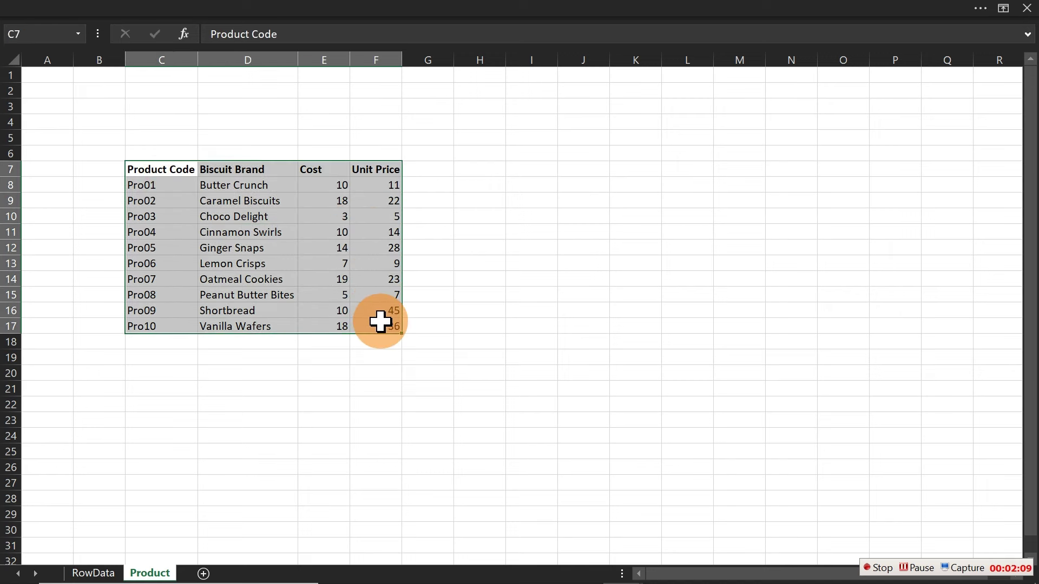
left_click(215, 11)
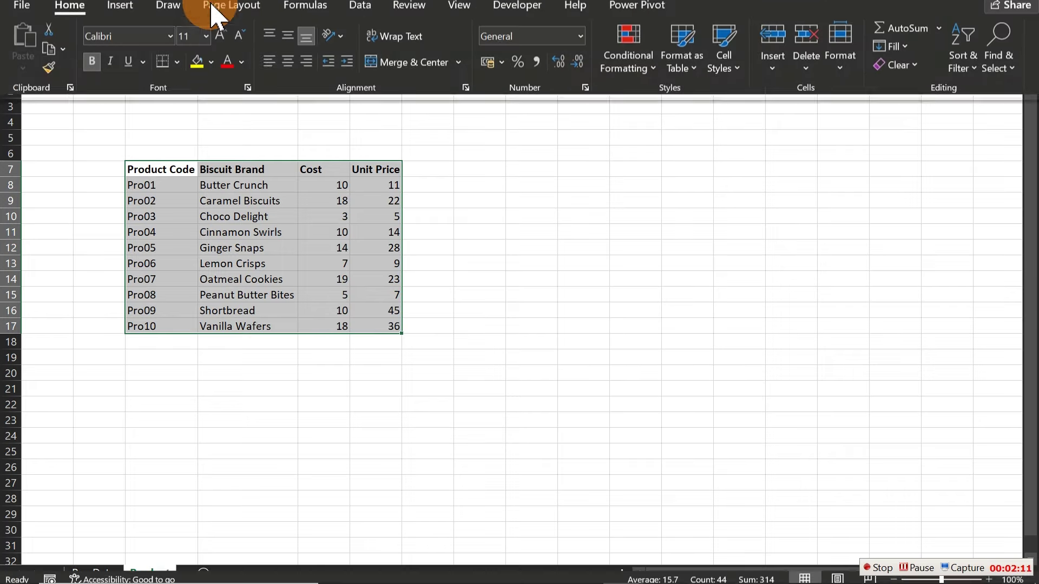
left_click(306, 41)
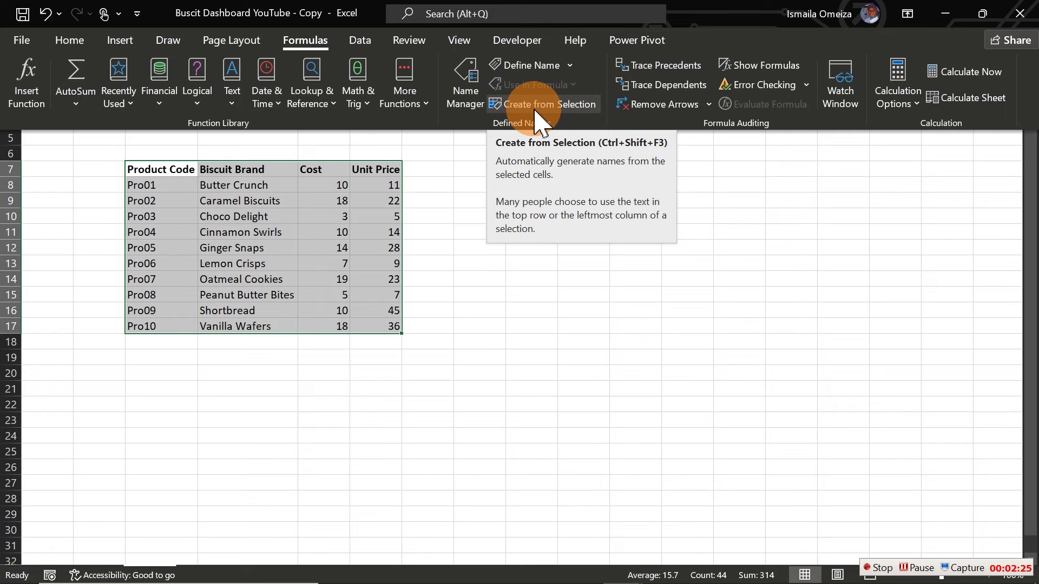
left_click(535, 110)
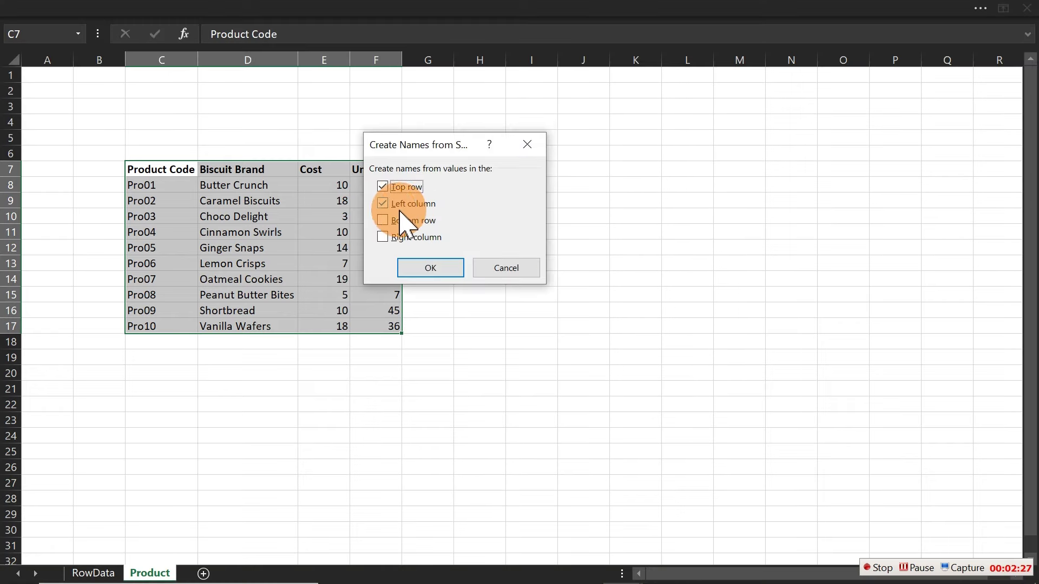
left_click(384, 204)
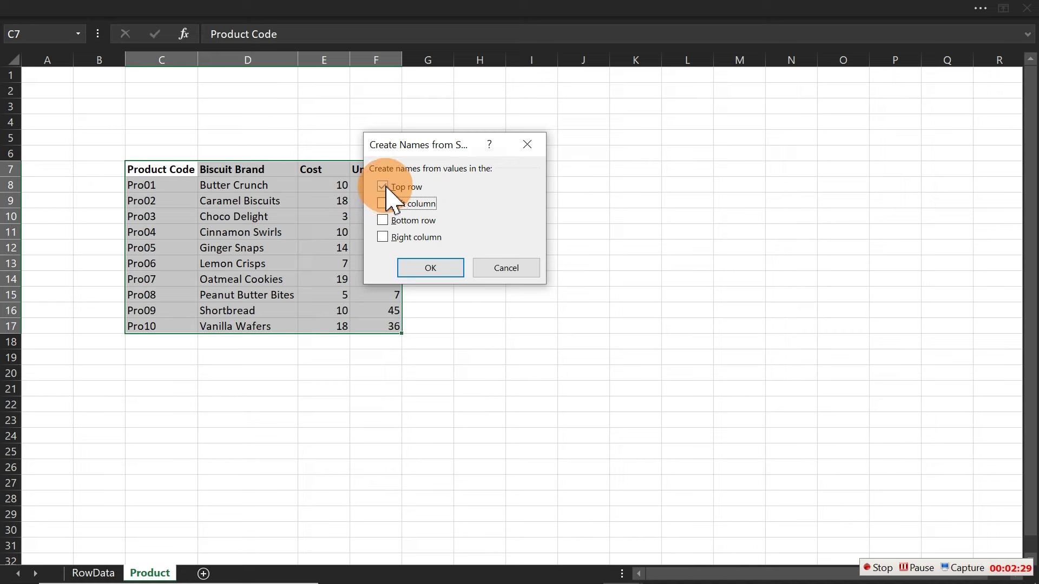
left_click(438, 268)
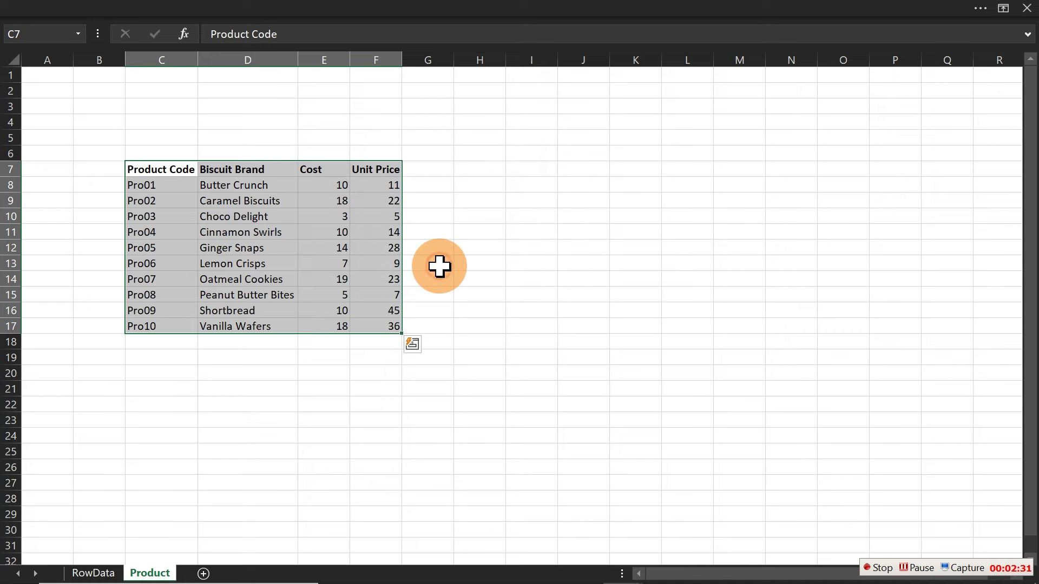
left_click(439, 266)
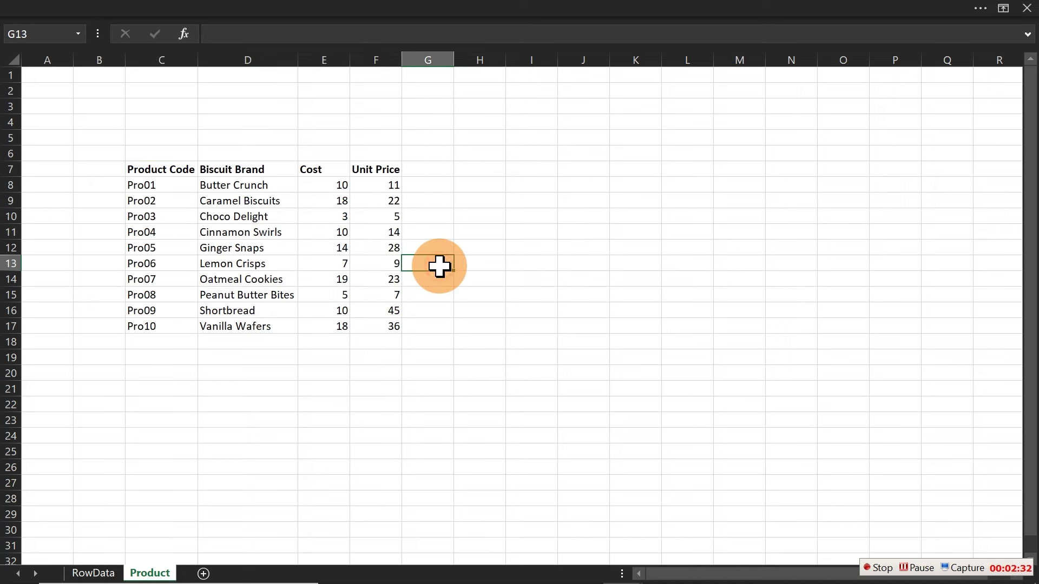
Check the workbook's defined names from the RowData sheet, go to the Cost range and examine the product columns and headers
left_click(97, 573)
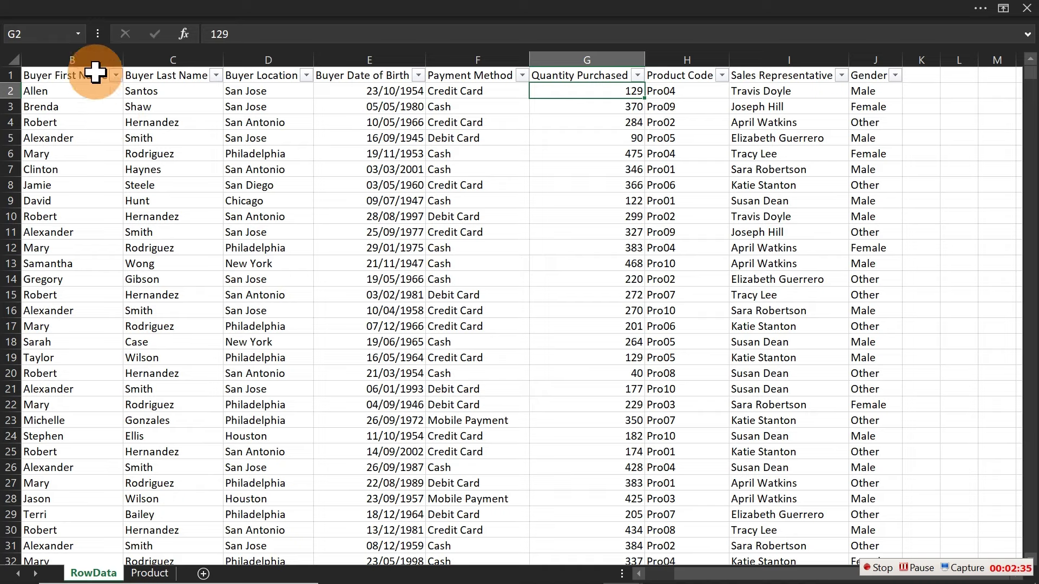
left_click(78, 33)
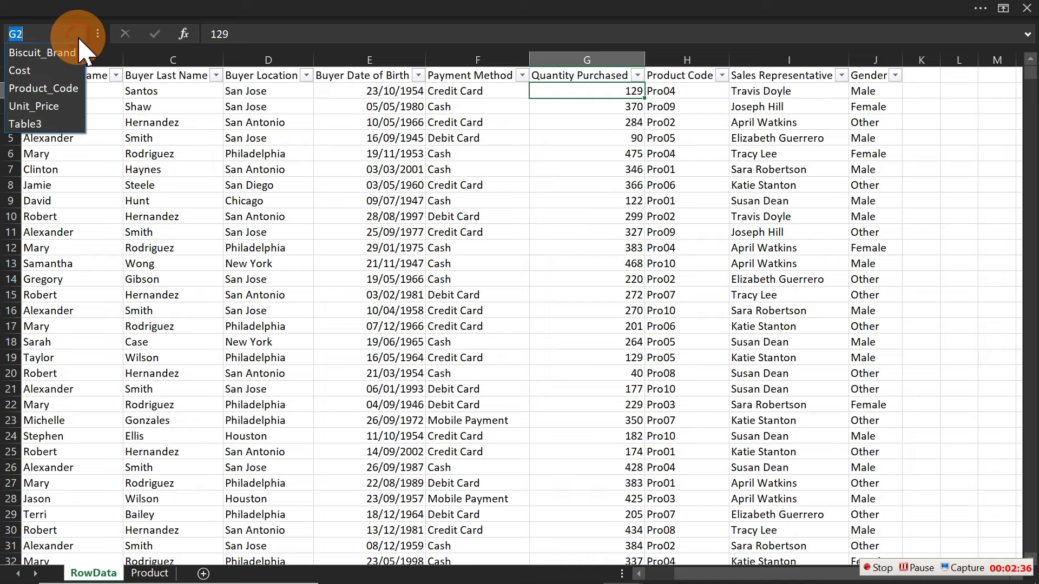
left_click(41, 68)
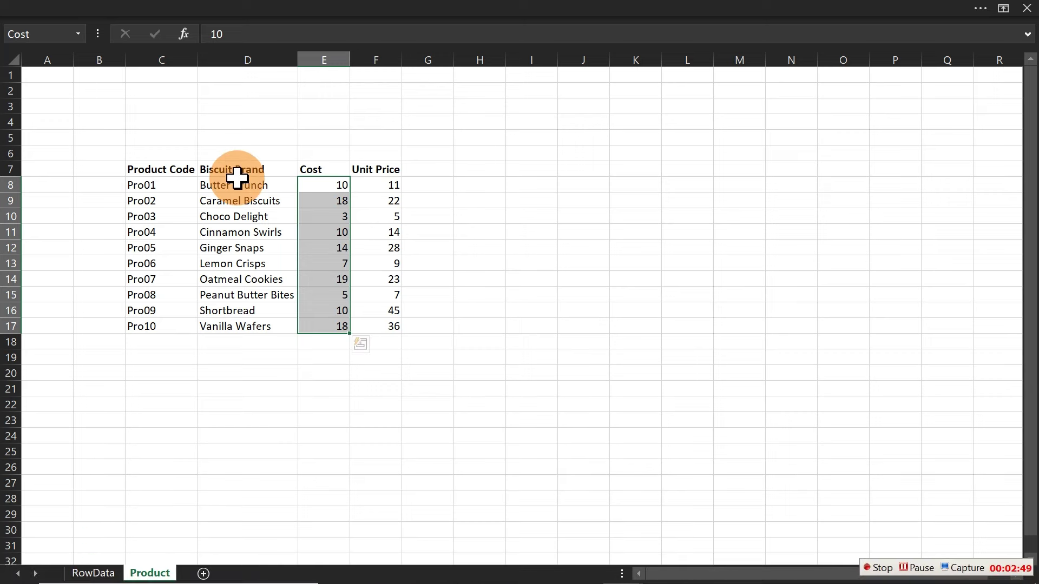
left_click_drag(235, 185, 239, 313)
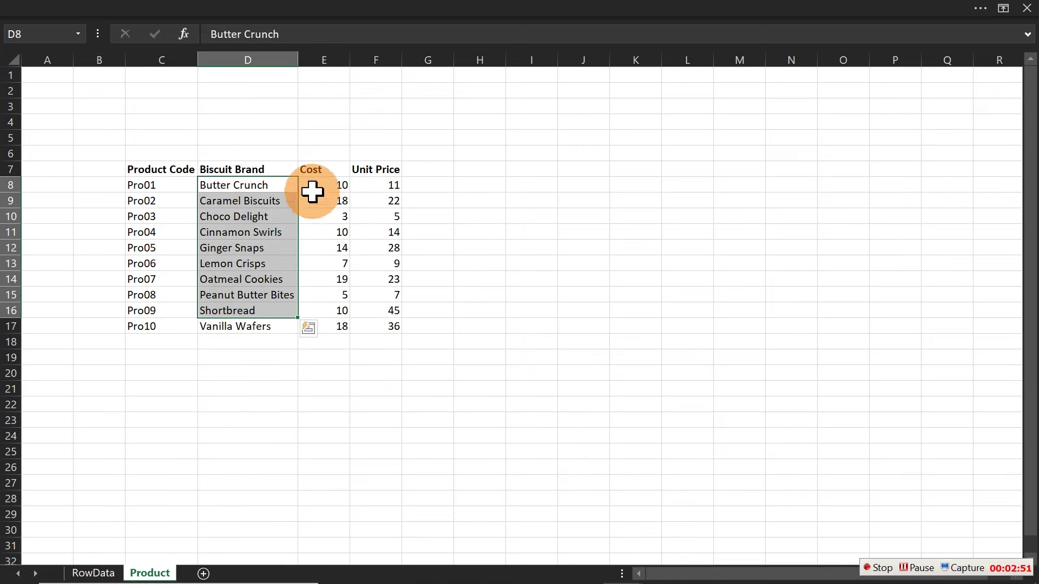
left_click_drag(315, 186, 334, 281)
left_click_drag(384, 203, 389, 287)
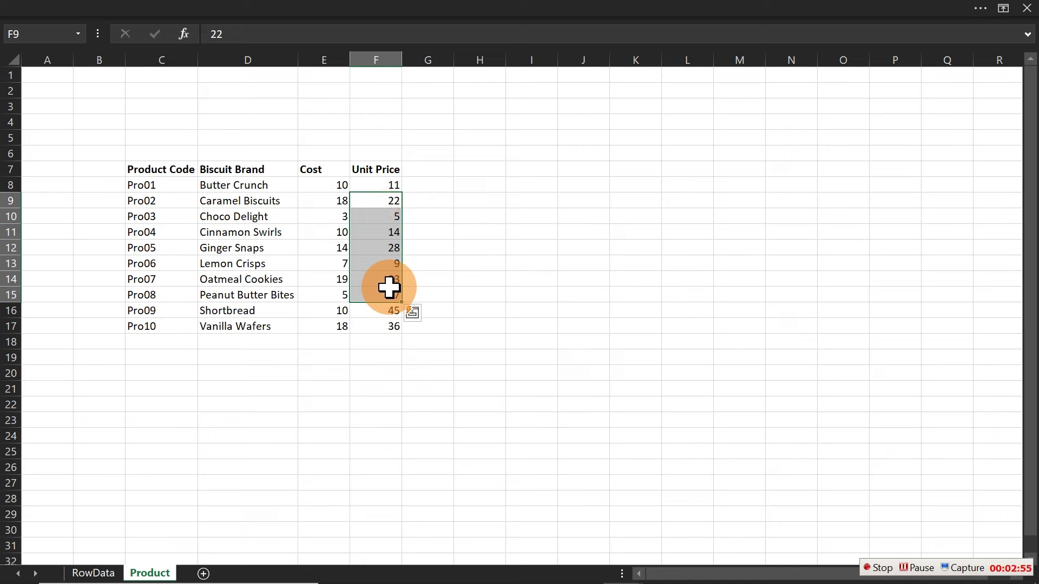
left_click(141, 166)
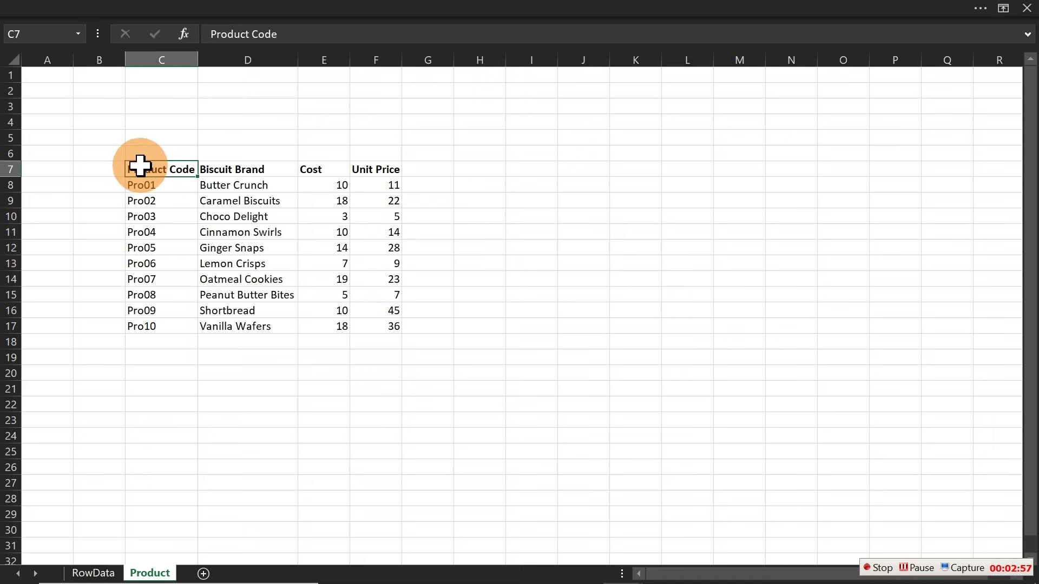
left_click_drag(140, 166, 371, 167)
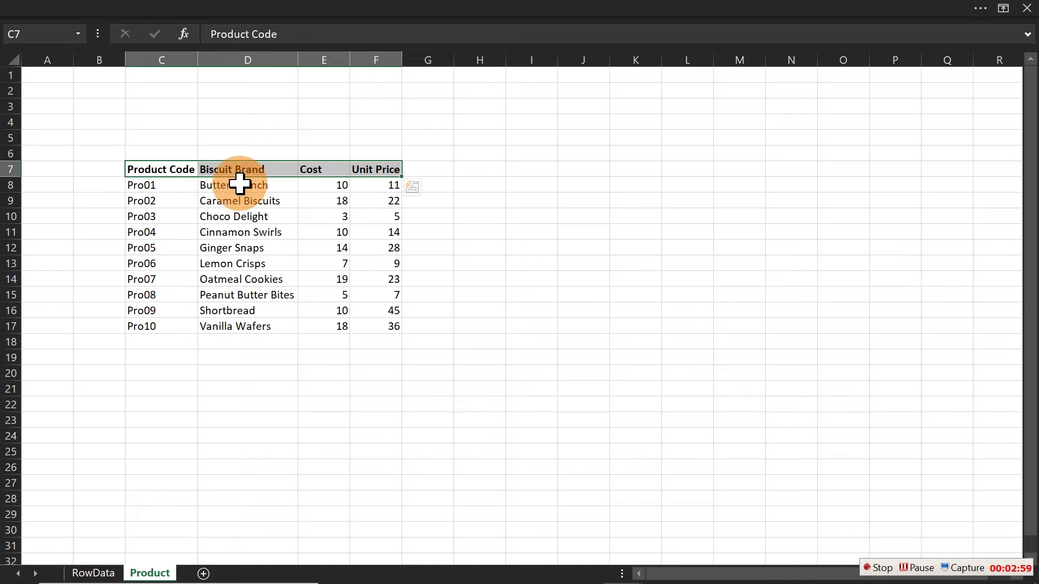
left_click_drag(239, 183, 240, 330)
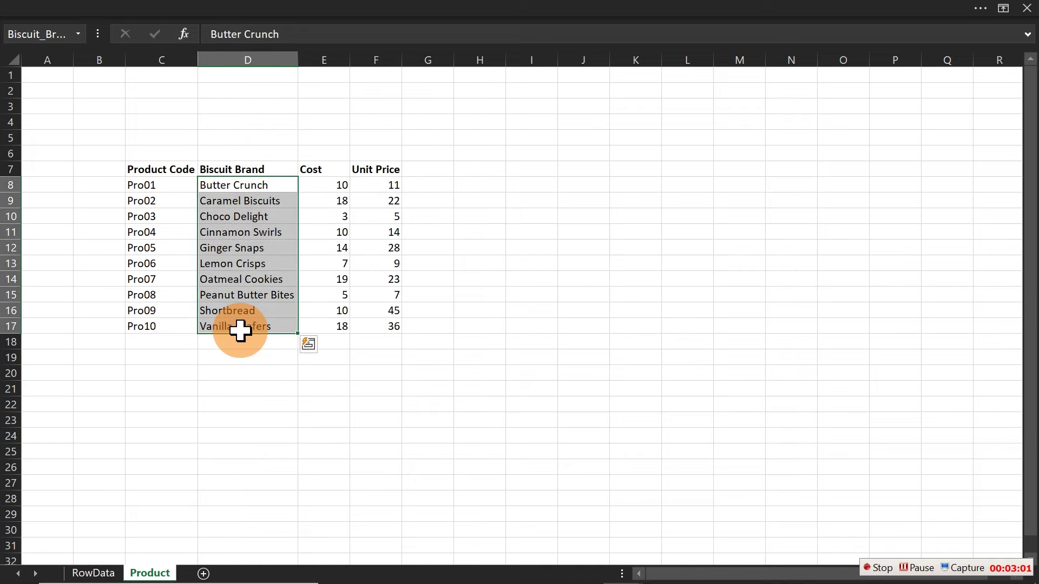
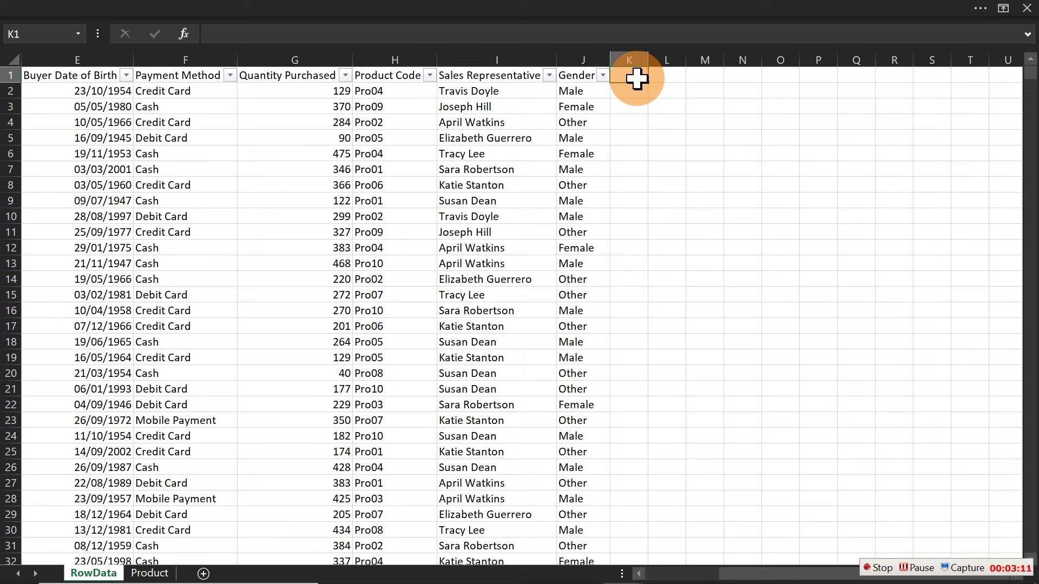
Add a new table column headed "Brand Names" in cell K1 of the RowData sheet
type("Barr")
key("BackSpace")
key("BackSpace")
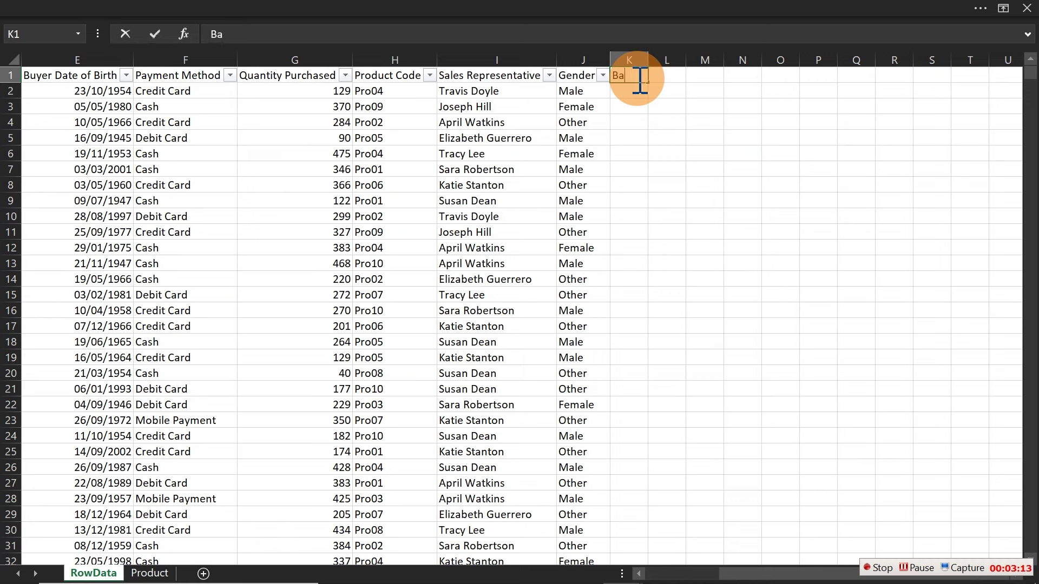
type("ra")
key("BackSpace")
key("BackSpace")
key("BackSpace")
type("rand Names")
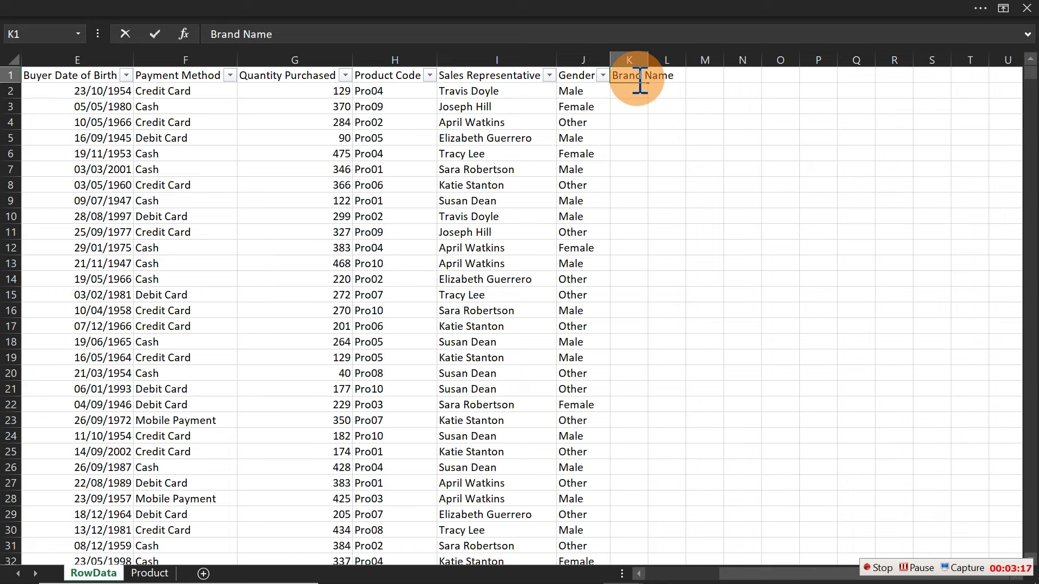
key("Return")
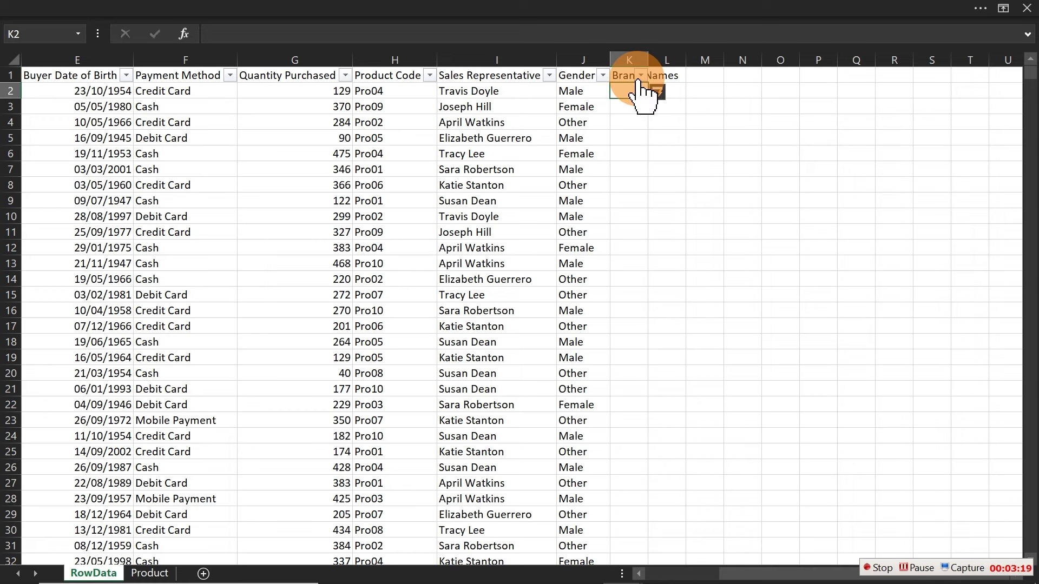
Widen the Brand Names column and start an XLOOKUP formula in K2 with [@[Product Code]] as lookup value and Product_Code as lookup array
left_click_drag(648, 61, 733, 69)
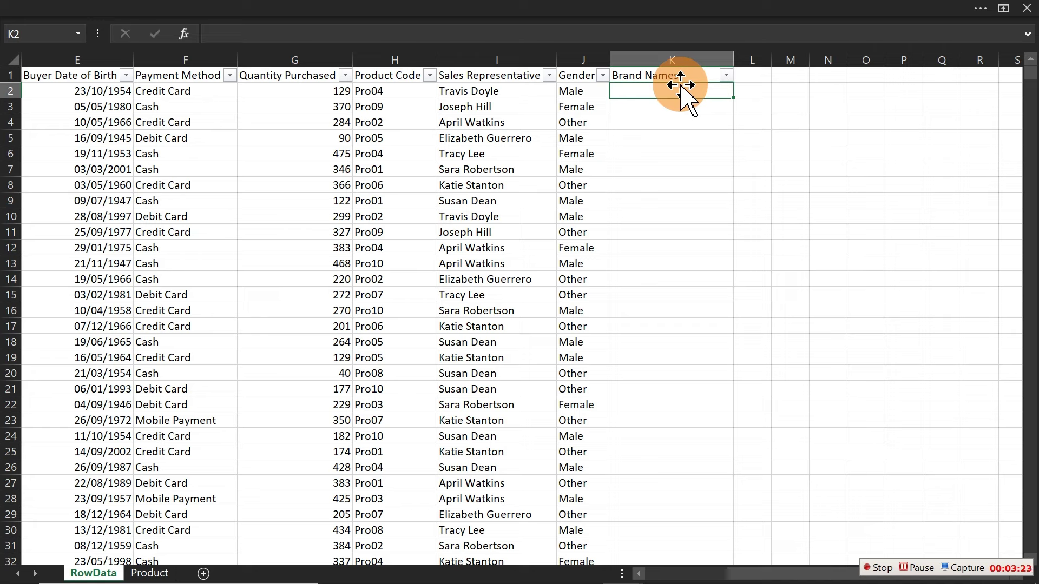
type("=x")
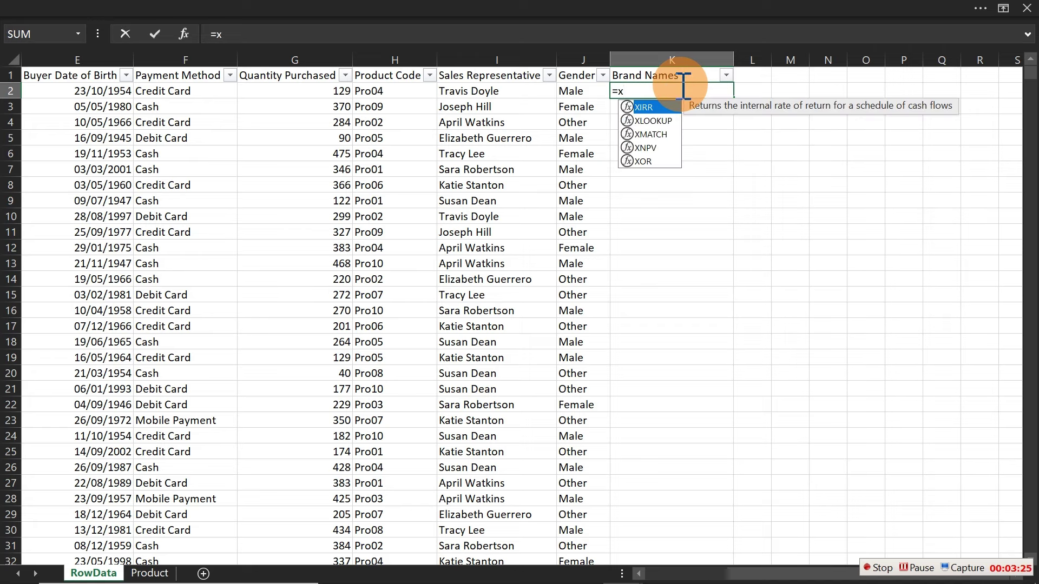
key("Down")
key("Tab")
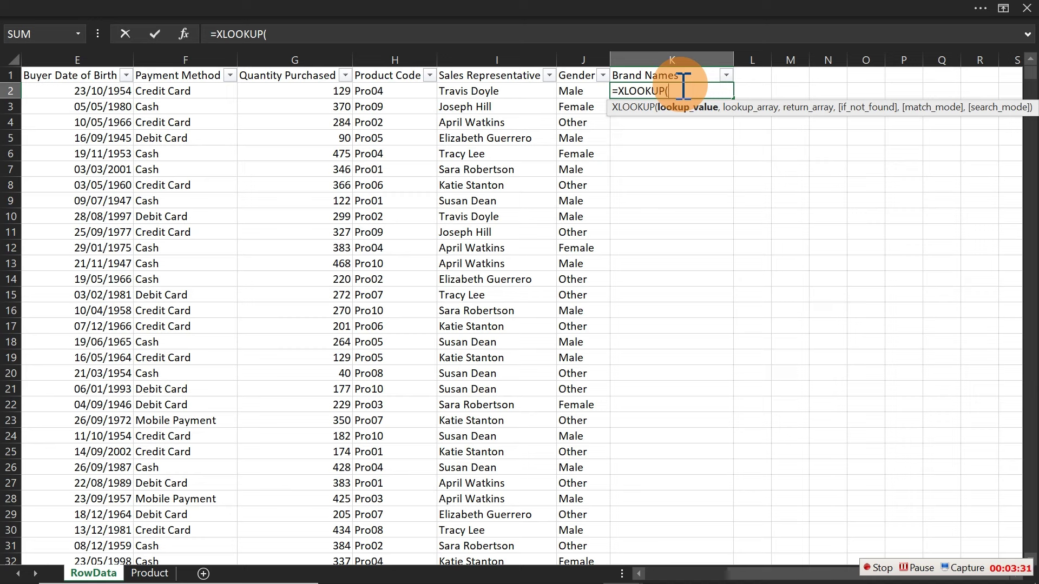
left_click(375, 93)
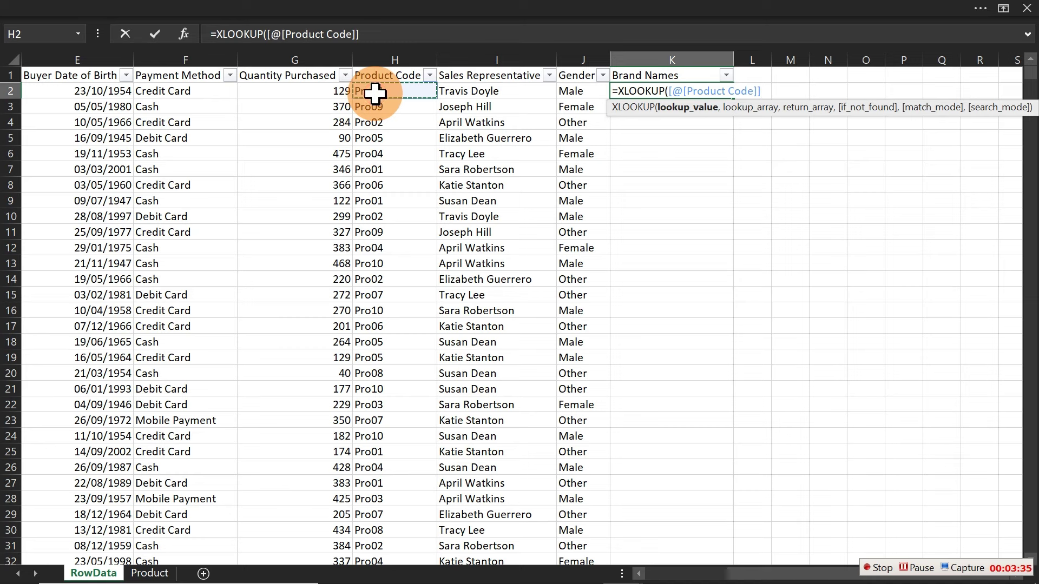
type(",")
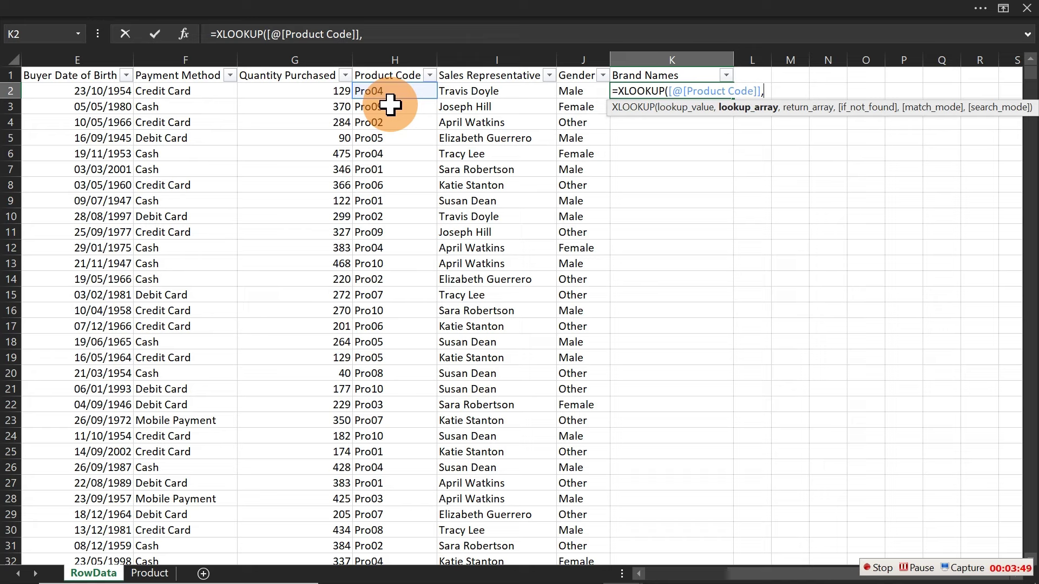
type("pro")
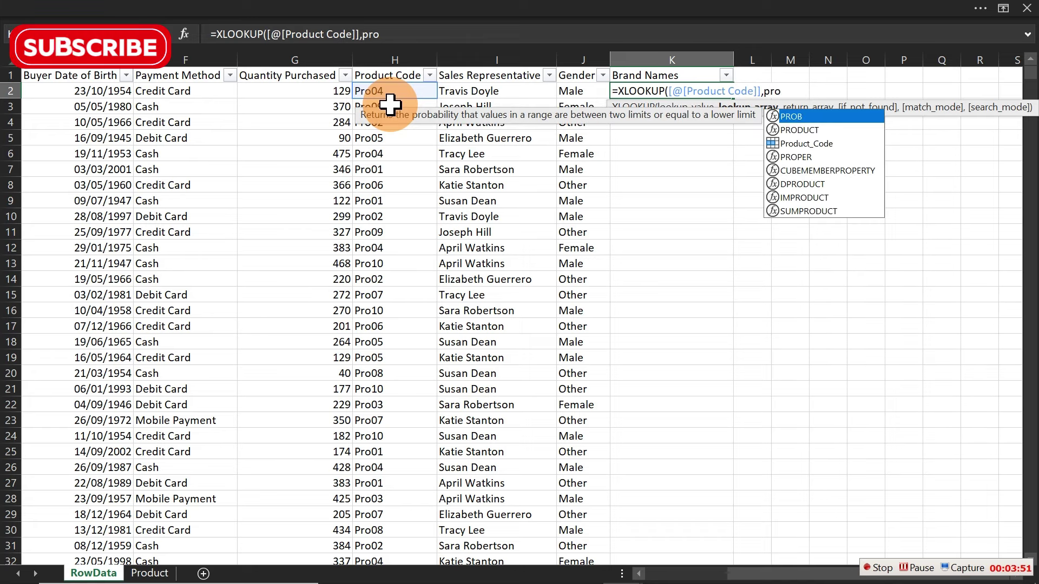
left_click(794, 143)
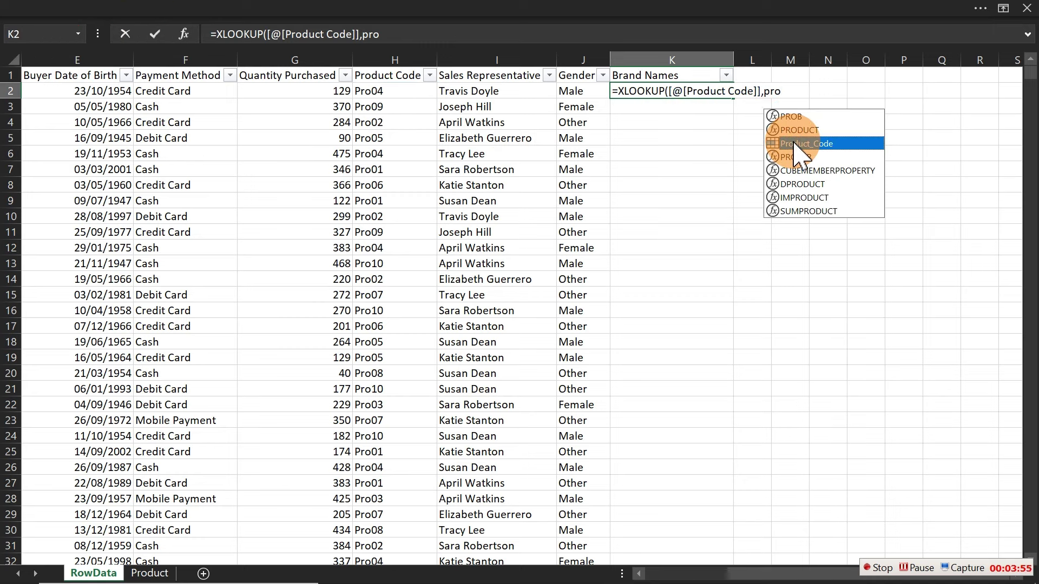
double_click(795, 144)
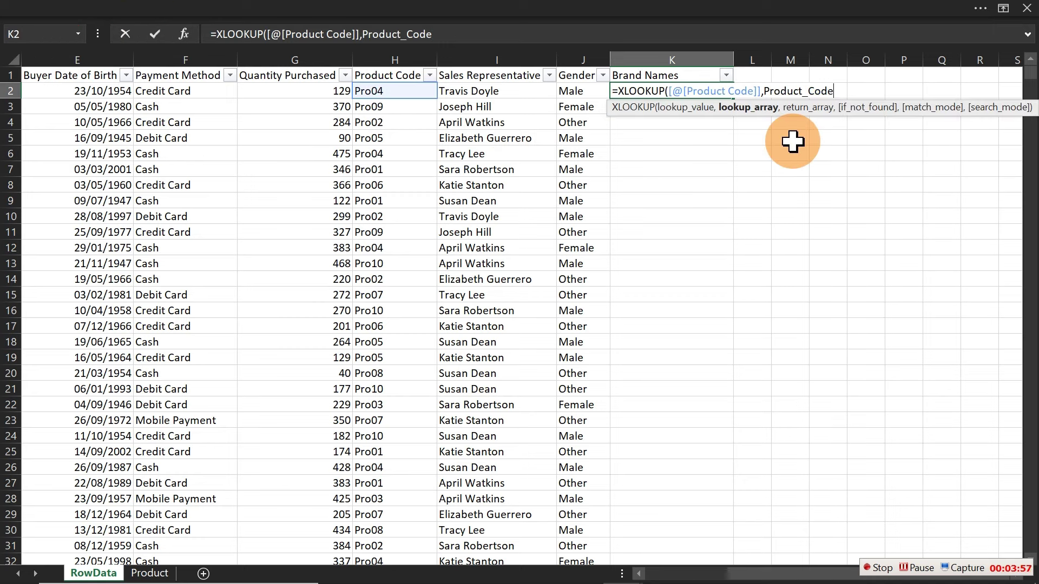
Complete the XLOOKUP formula in K2 with the named range Biscuit_Brand as return array and enter it
type(",")
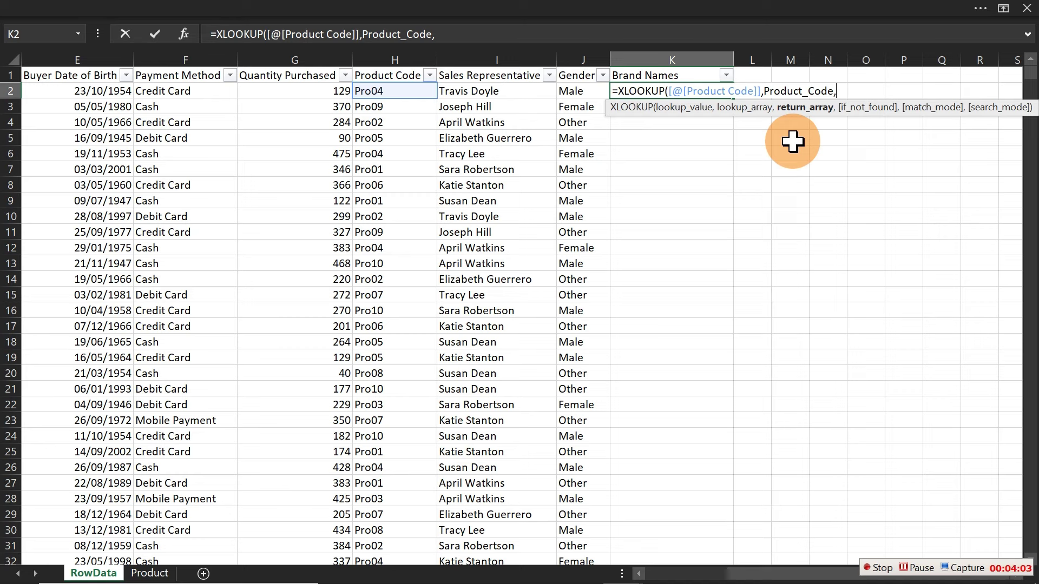
type("bu")
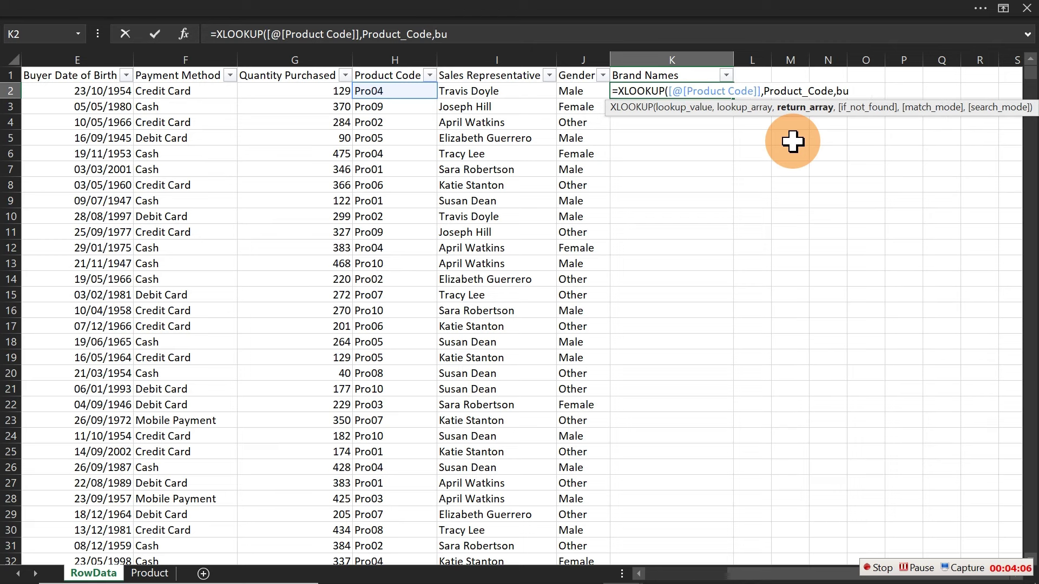
key("BackSpace")
type("is")
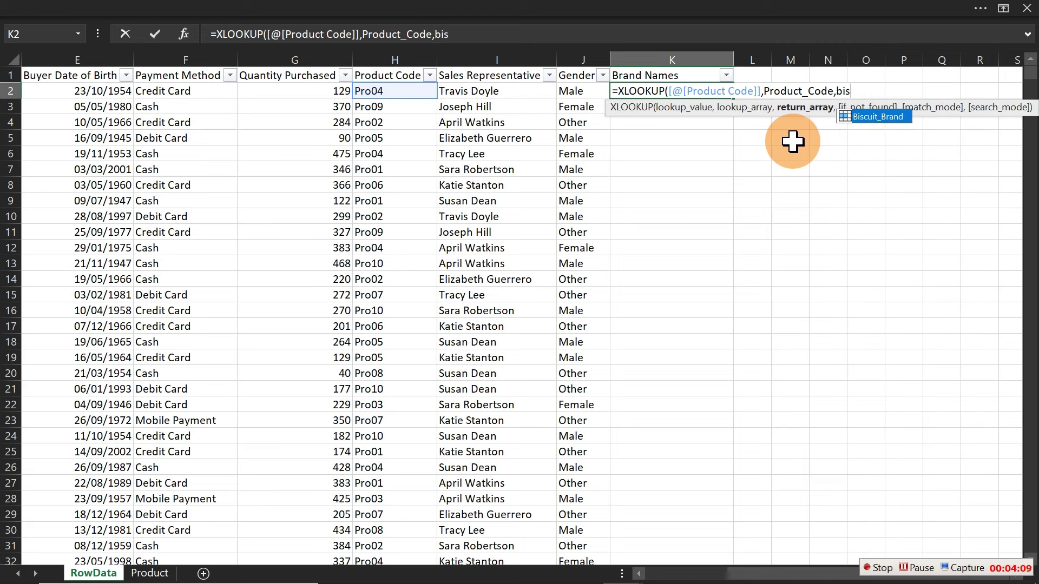
key("Tab")
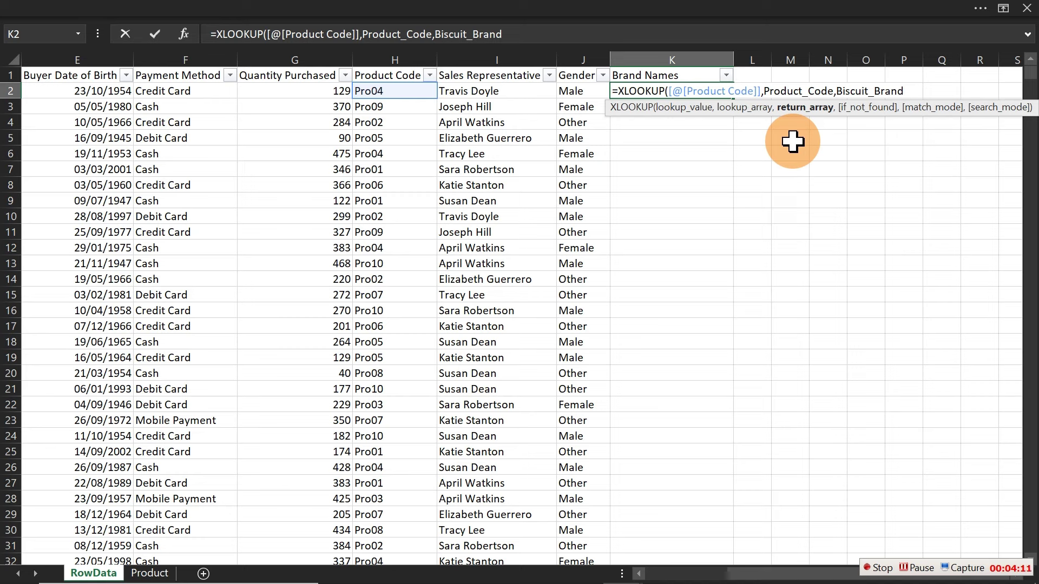
type(",")
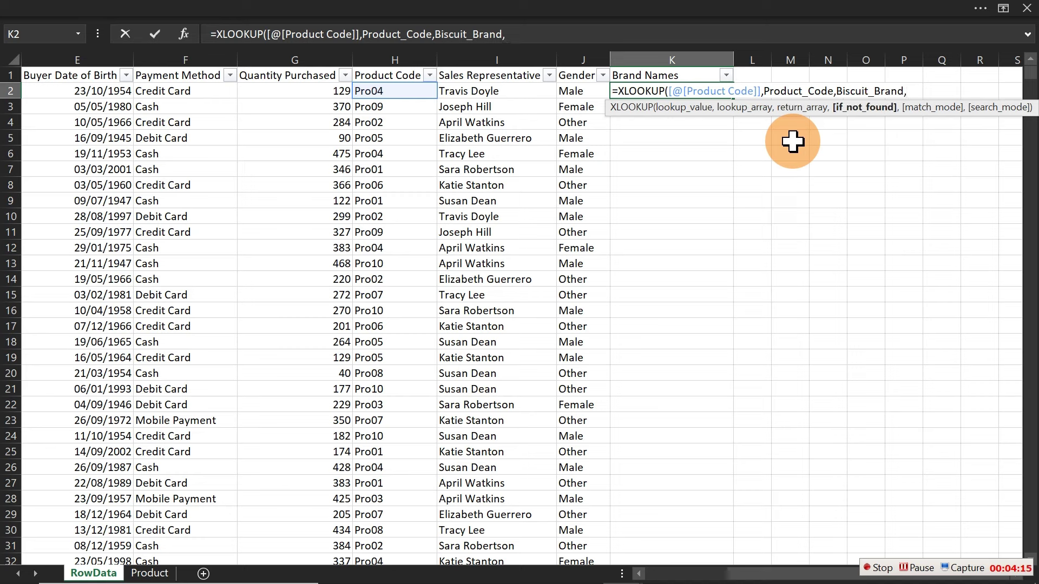
key("BackSpace")
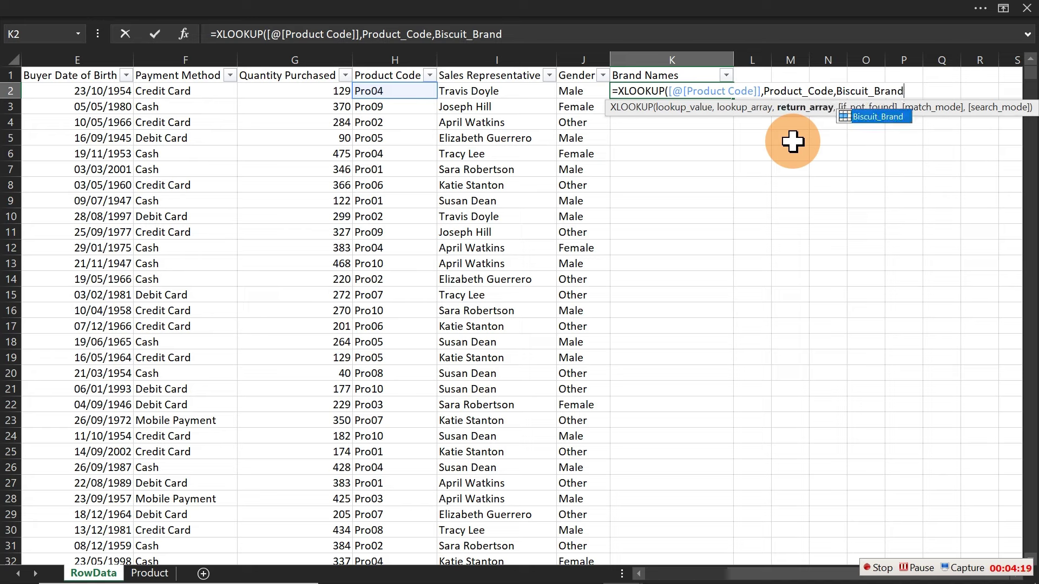
type(")")
key("Return")
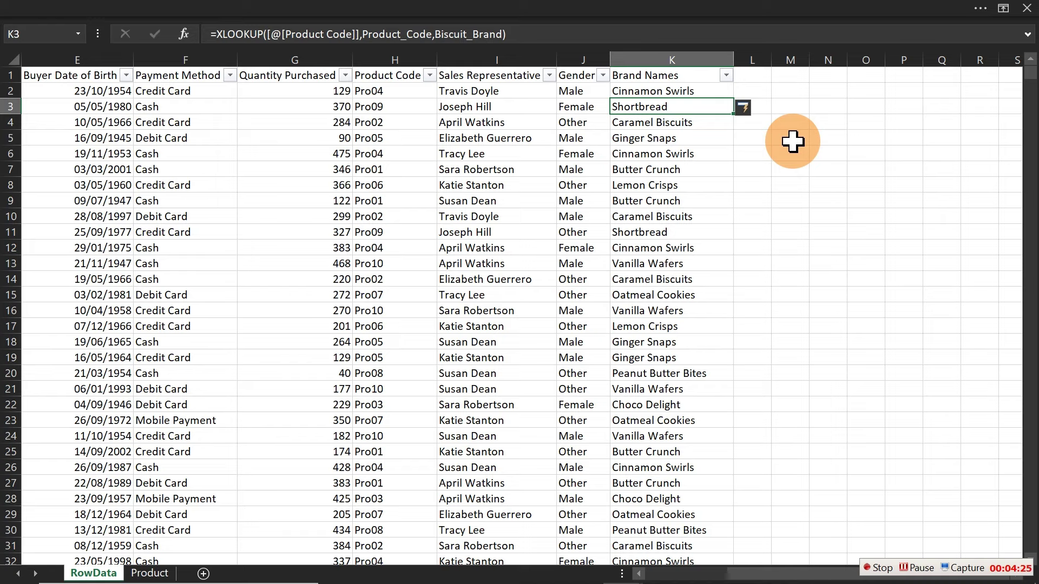
Examine the Product Code, Biscuit Brand, Cost and Unit Price columns on the Product sheet
left_click(146, 574)
left_click_drag(152, 169, 162, 311)
left_click_drag(232, 153, 226, 313)
left_click_drag(330, 165, 323, 308)
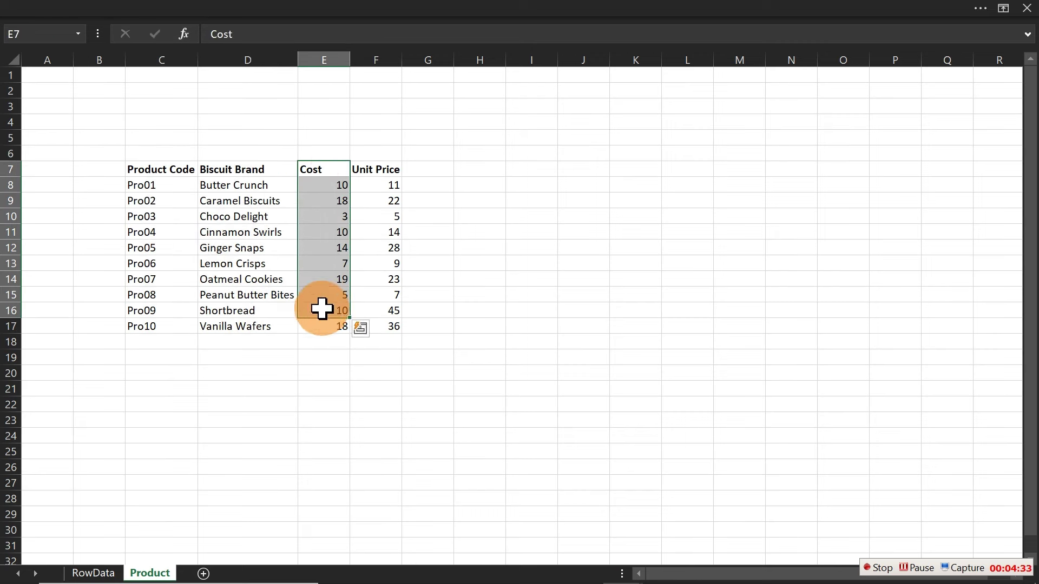
left_click(377, 173)
left_click_drag(377, 176, 366, 259)
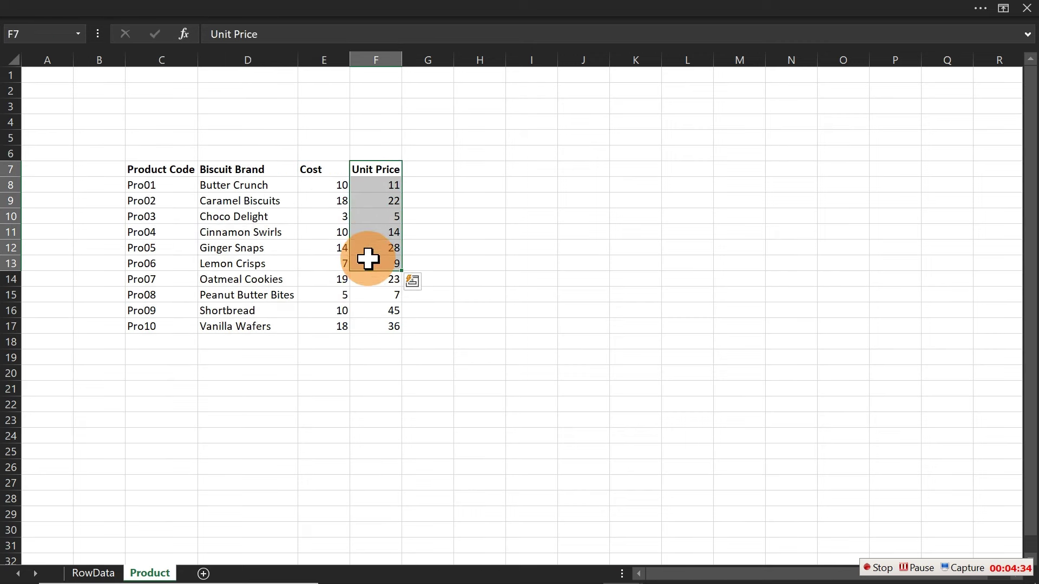
Add a table column headed "Cost" in cell L1 of the RowData sheet and widen the column
left_click(94, 574)
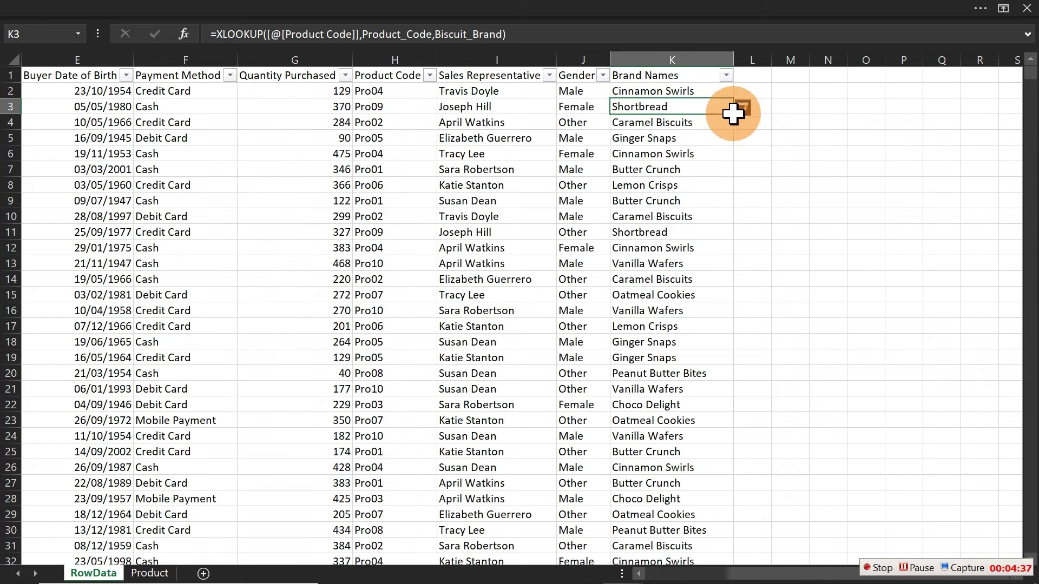
left_click(766, 78)
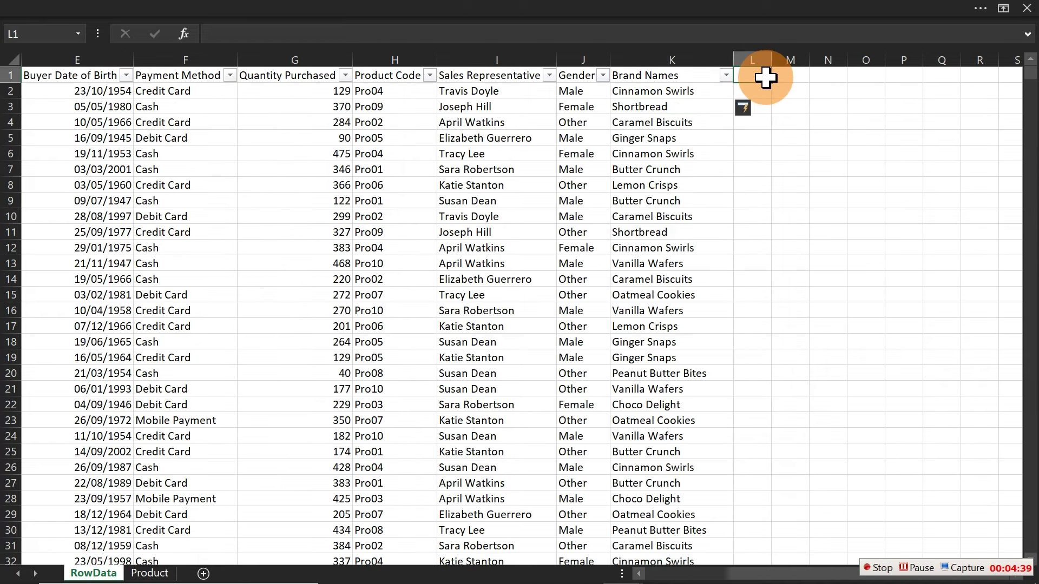
type("Cost")
key("Return")
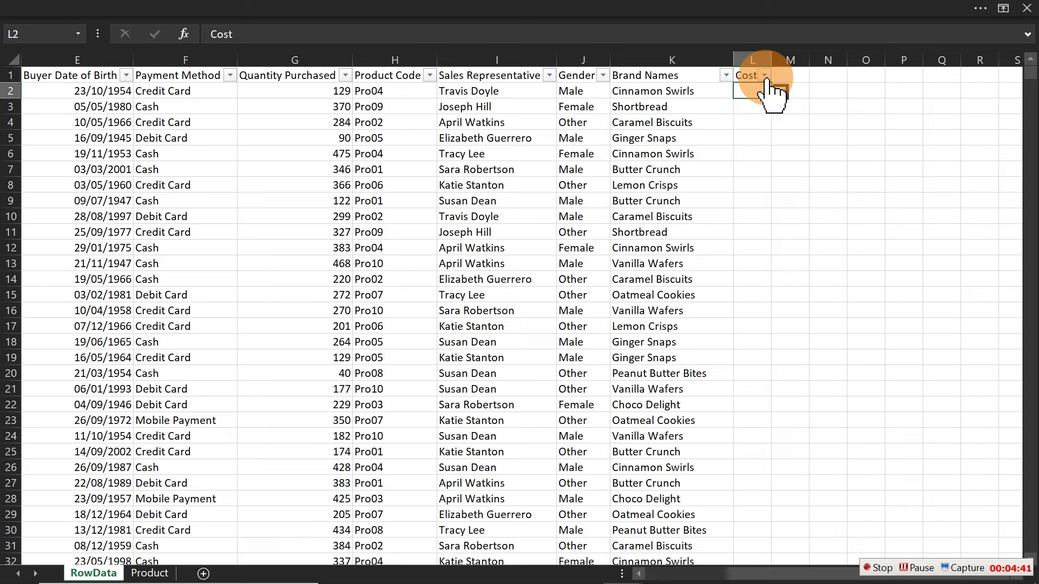
left_click_drag(772, 61, 847, 70)
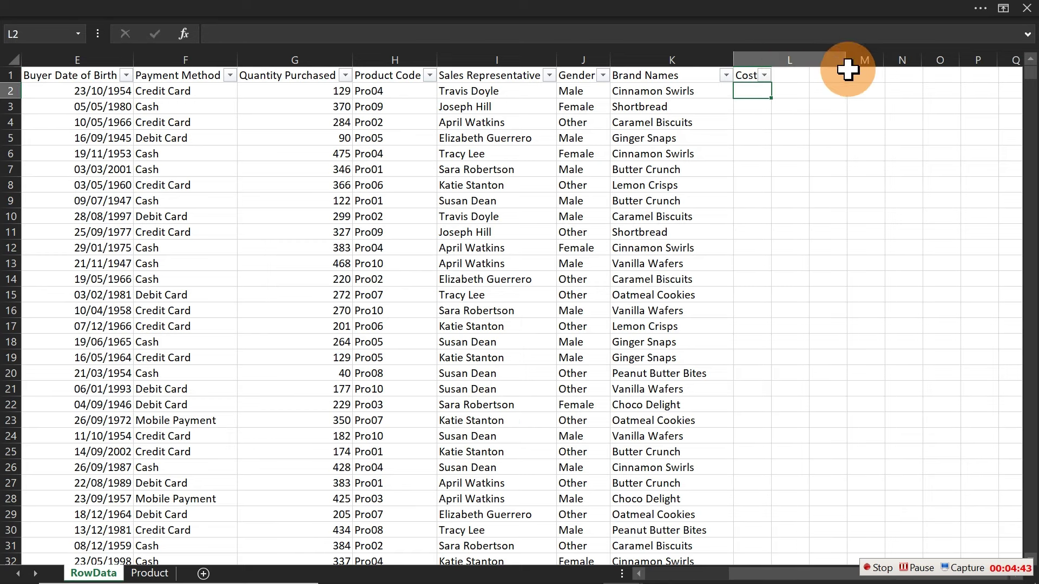
Start an XLOOKUP formula in L2 with the row's [@[Product Code]] as the lookup value
type("=")
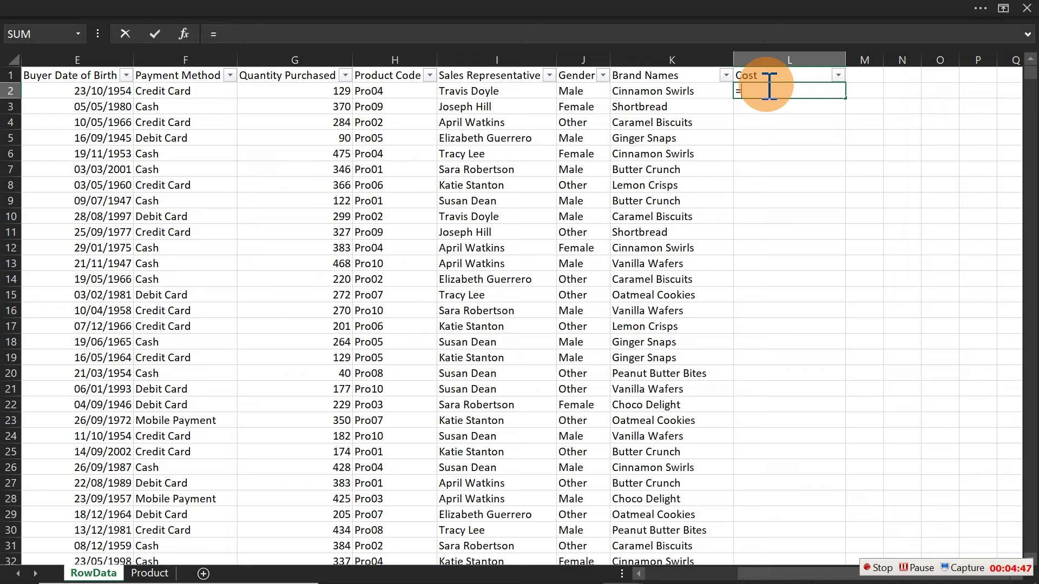
type("x")
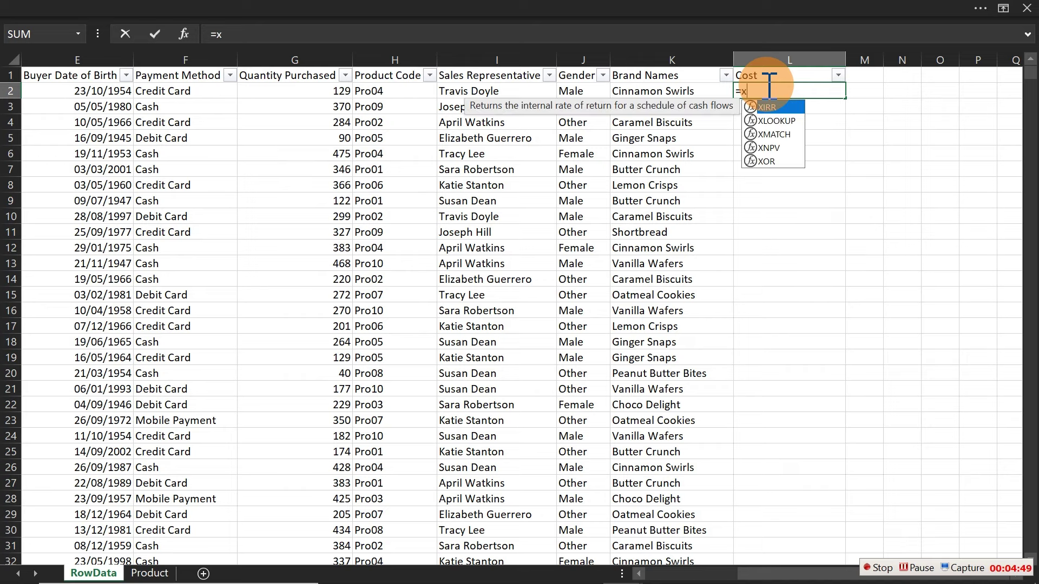
key("Down")
key("Tab")
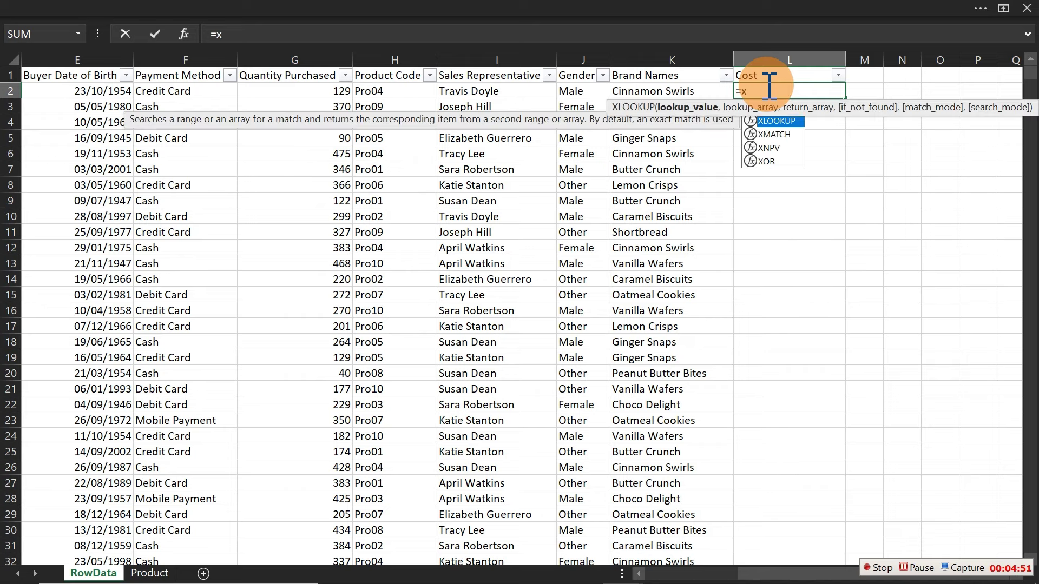
left_click(373, 92)
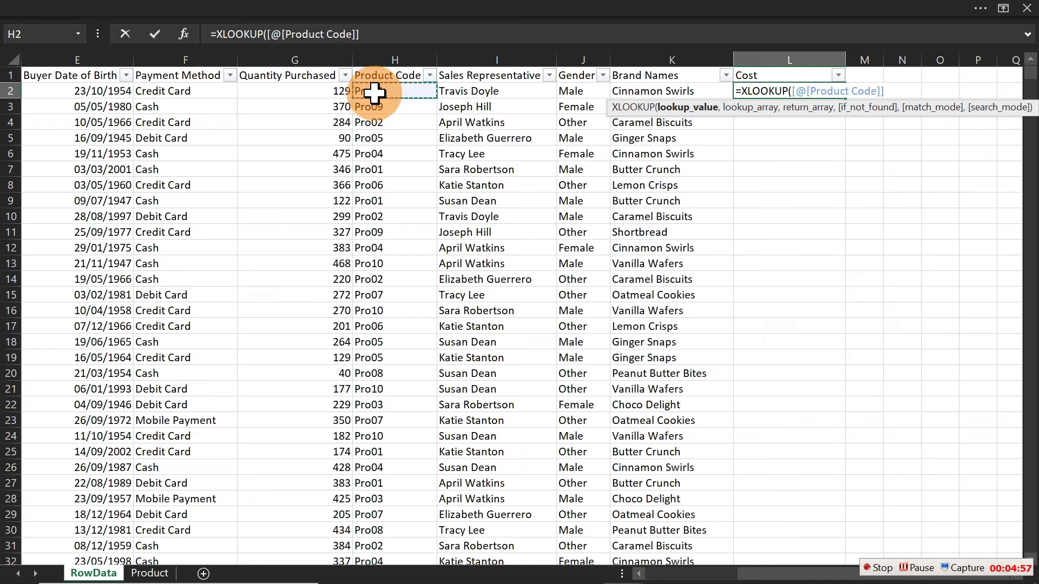
type(",")
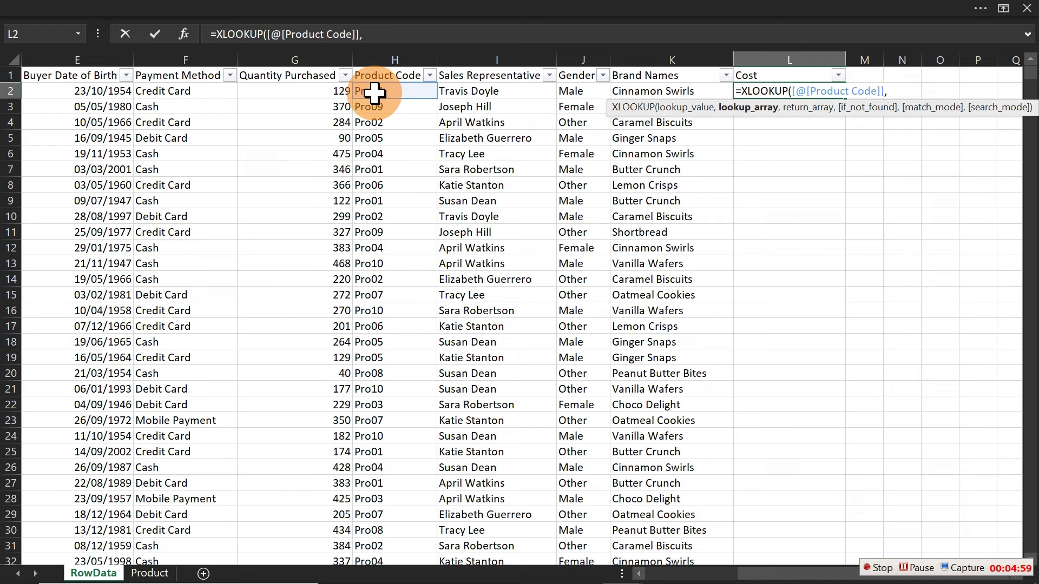
Use the named range Product_Code as the lookup array of the XLOOKUP formula in L2
type("pr")
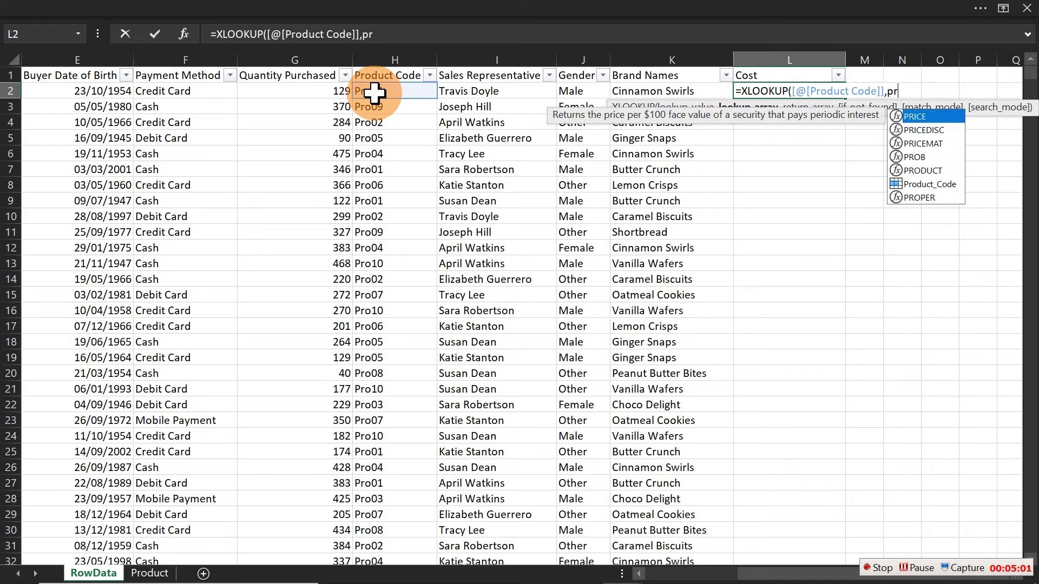
key("Down")
key("Down")
key("Down")
key("Down")
key("Down")
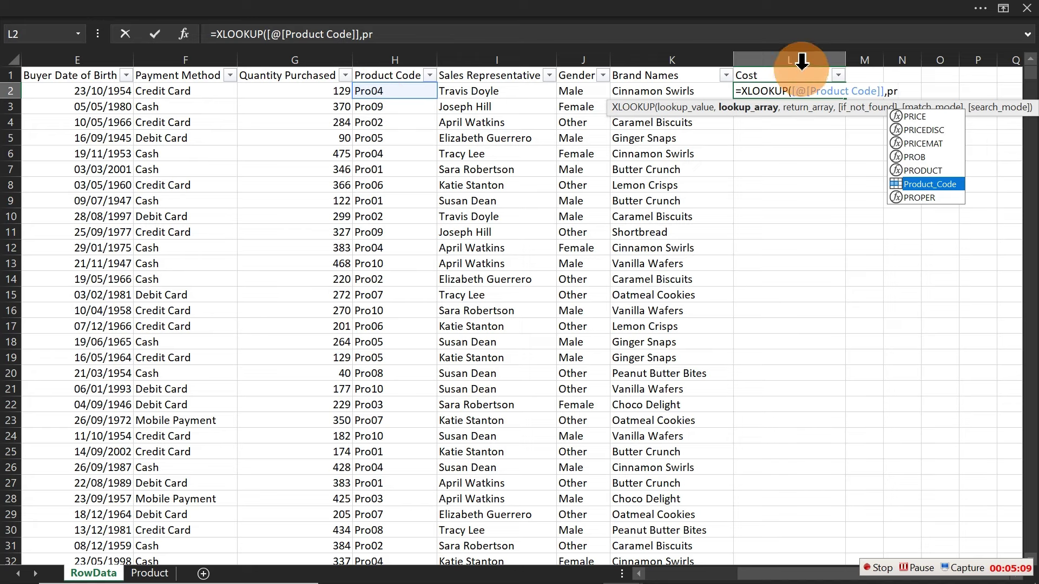
double_click(898, 185)
type(",")
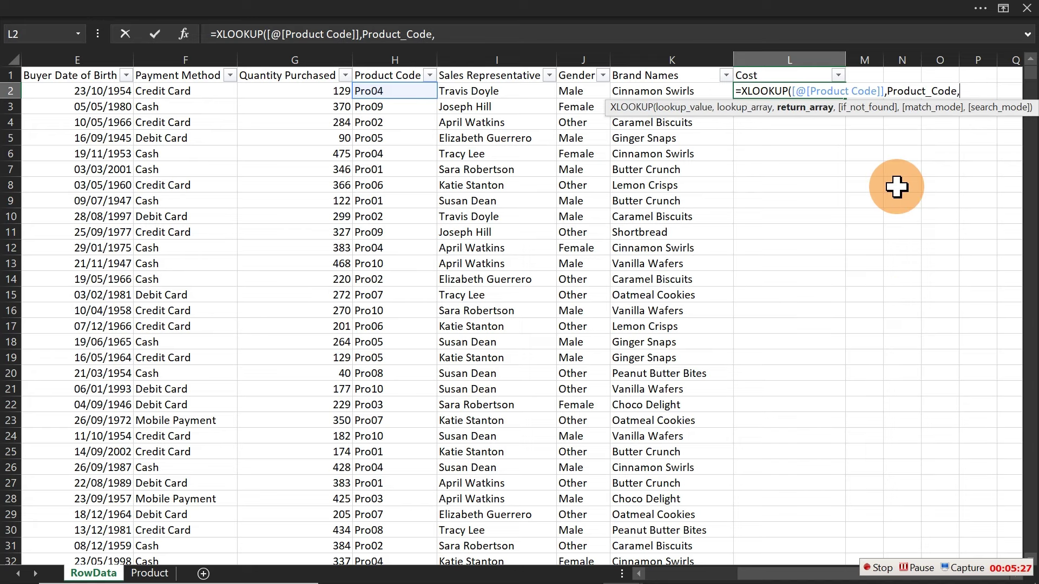
Complete the L2 formula with the named range Cost as return array, enter it, and inspect the formula in L3 without editing it
type("co")
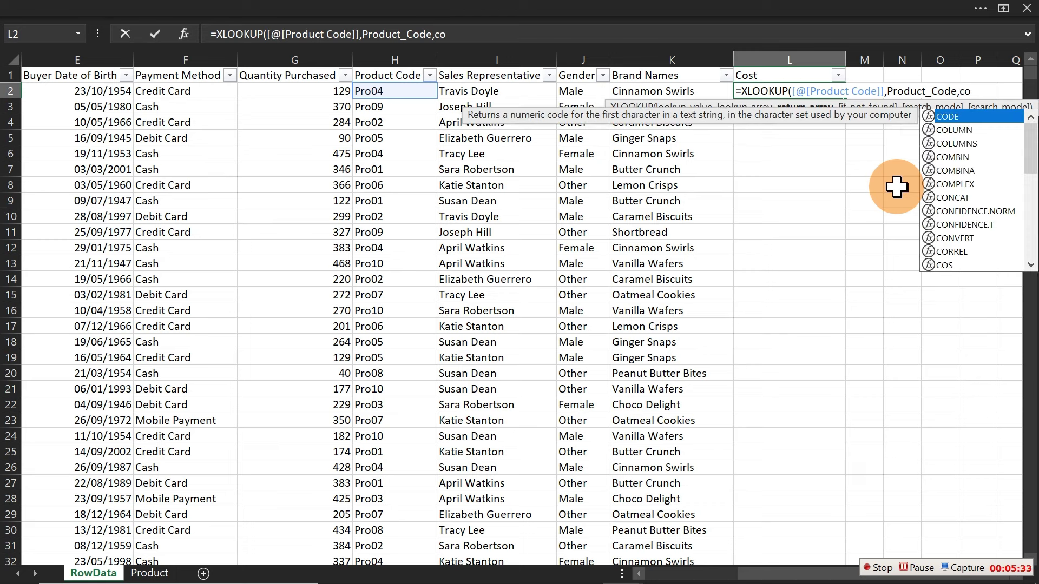
type("s")
key("Down")
key("Down")
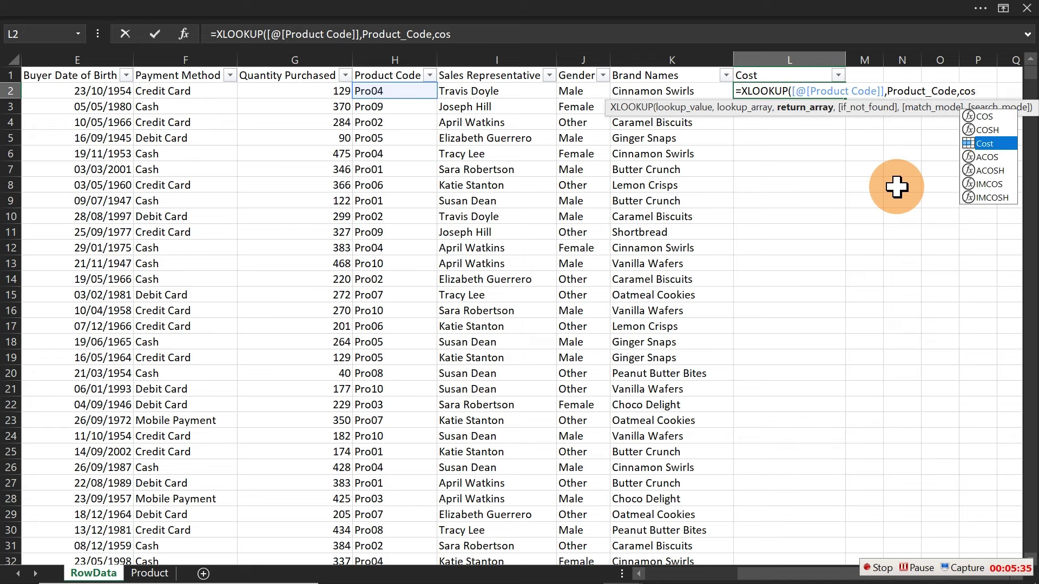
key("Tab")
type(")")
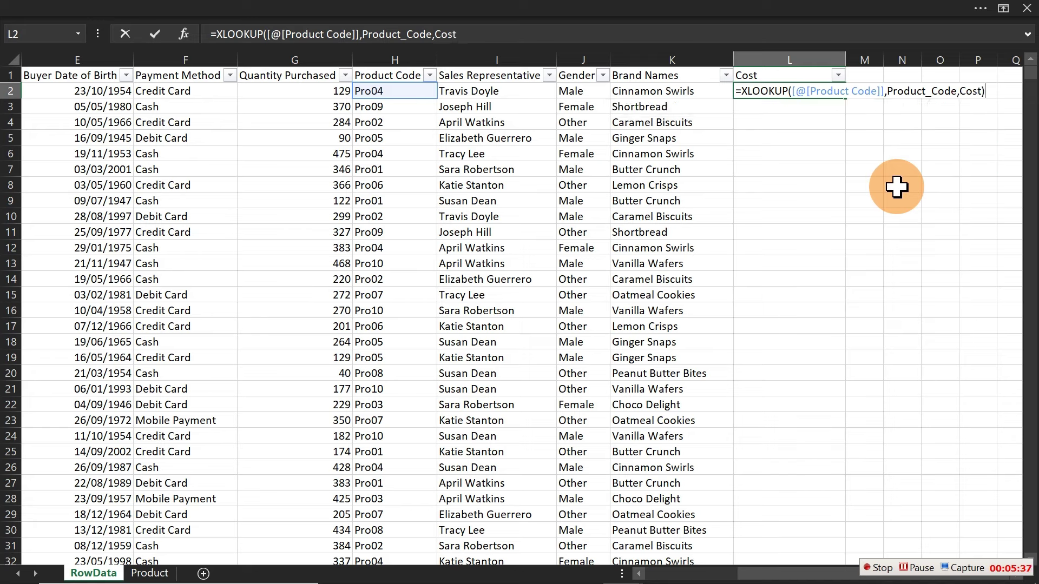
key("Return")
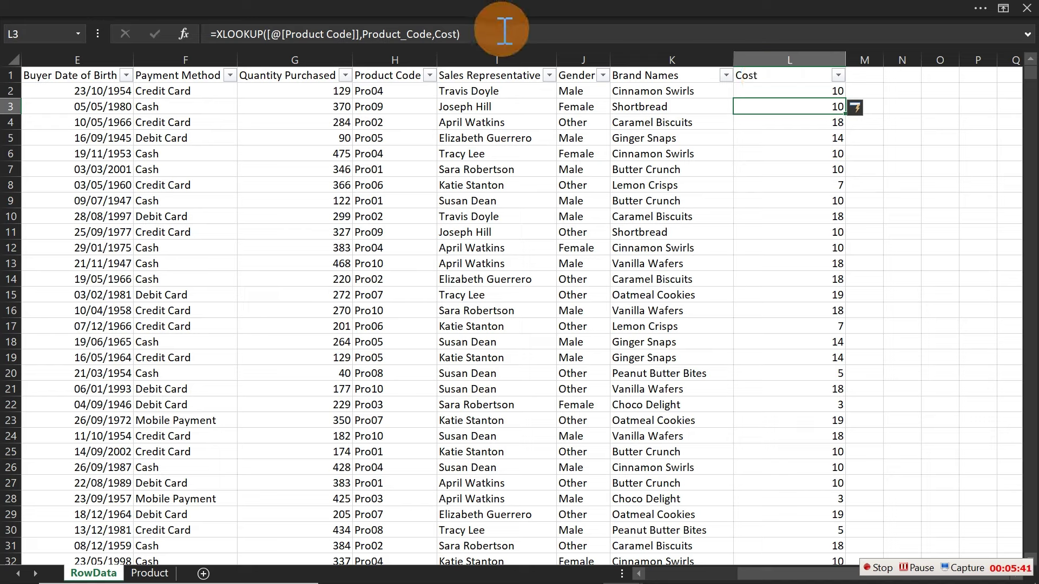
left_click(476, 33)
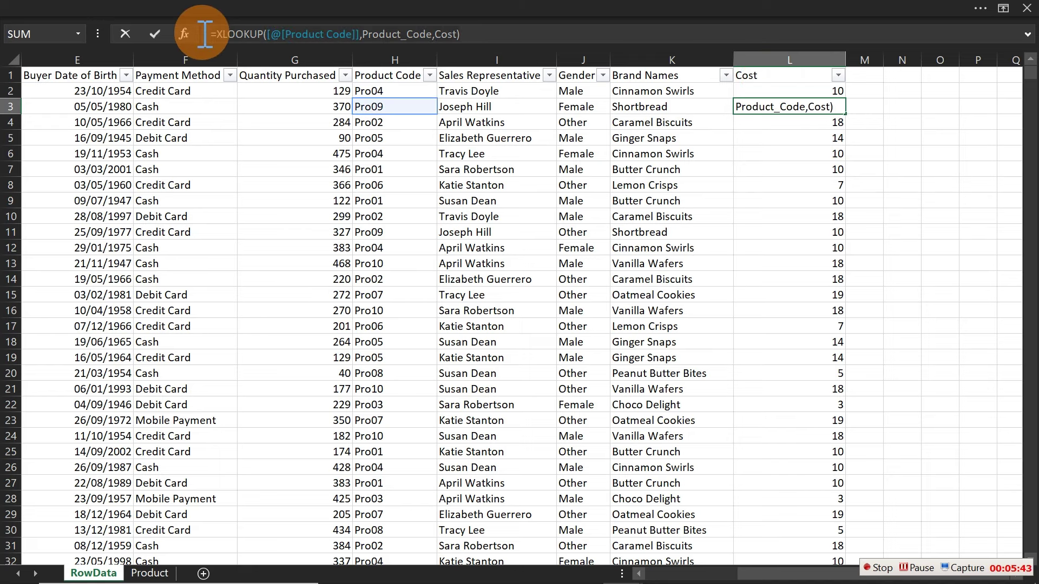
key("Escape")
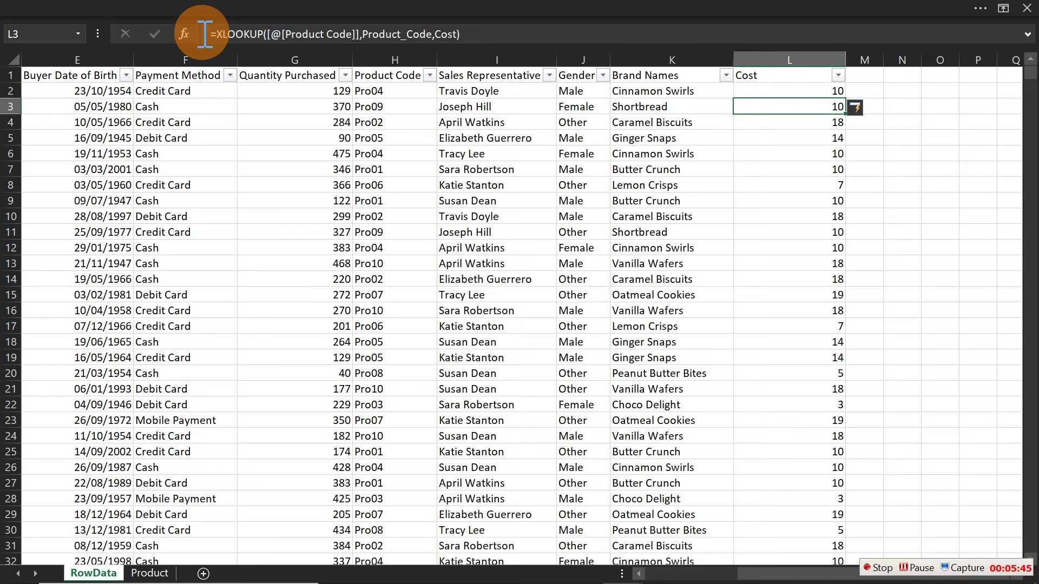
Add a table column headed "Unit Price" in cell M1 of the RowData sheet
left_click(865, 87)
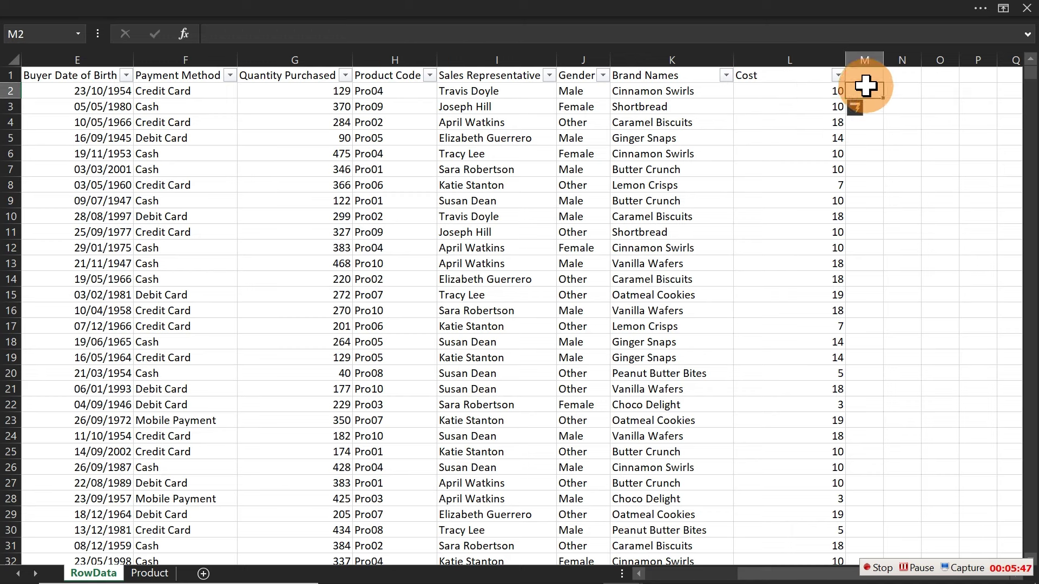
left_click(866, 75)
type("P")
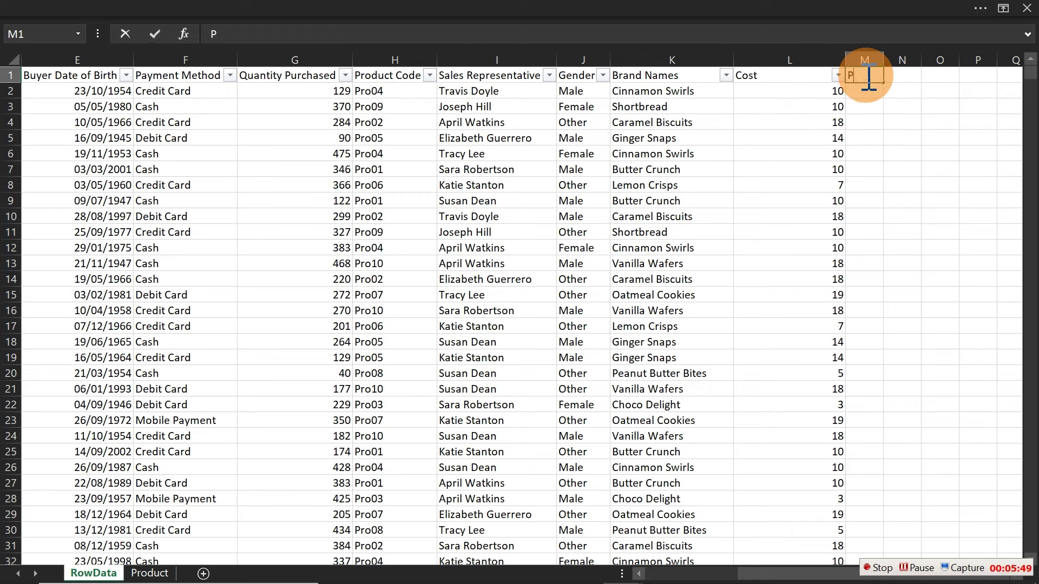
key("BackSpace")
type("Unit Pro")
key("BackSpace")
type("ice")
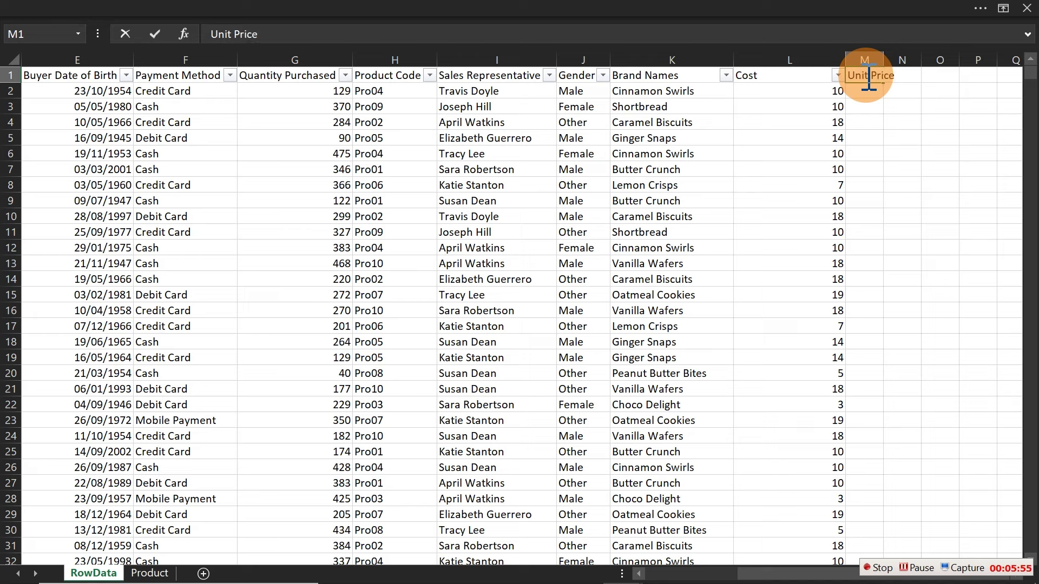
key("Return")
Fill the Unit Price column from M2 with the formula =XLOOKUP([@[Product Code]],Product_Code,Cost)
type("=XLOOKUP([@[Product Code]],Product_Code,Cost)")
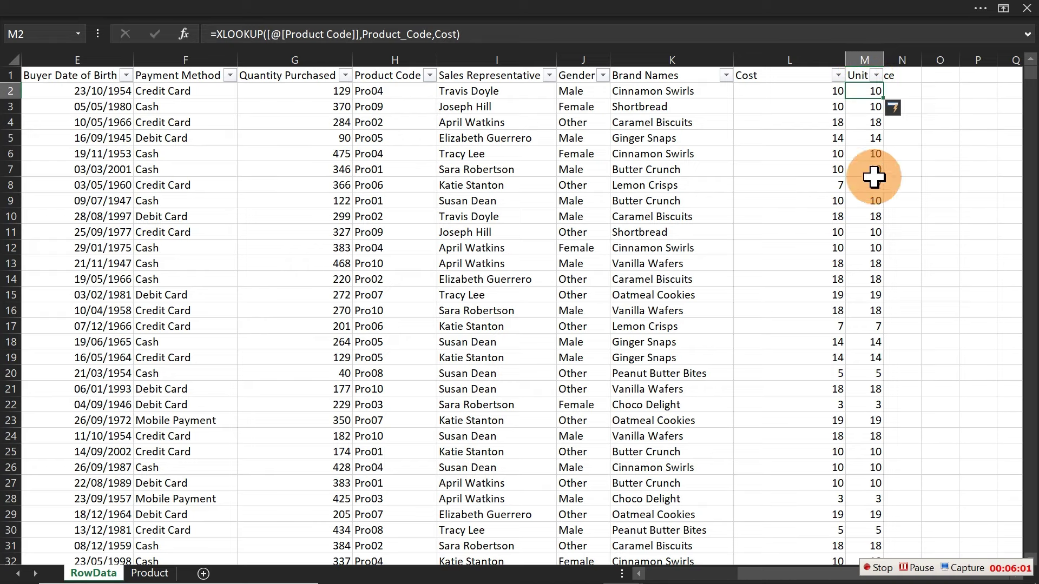
key("Right")
key("Right")
key("Right")
key("Right")
key("Right")
key("Right")
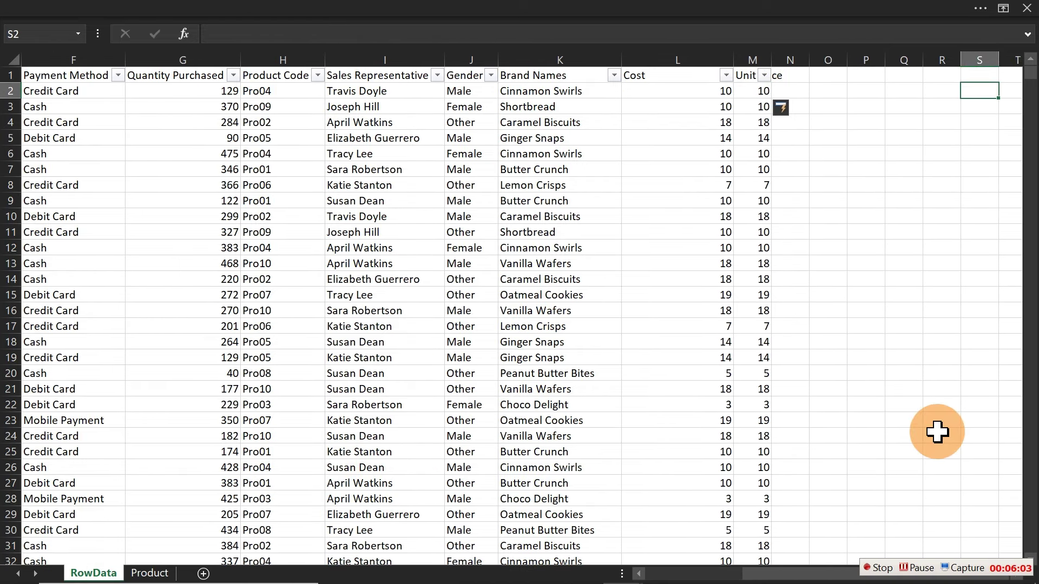
Replace the return array Cost with the named range Unit_Price in the XLOOKUP formula in M2 and enter it
left_click(749, 91)
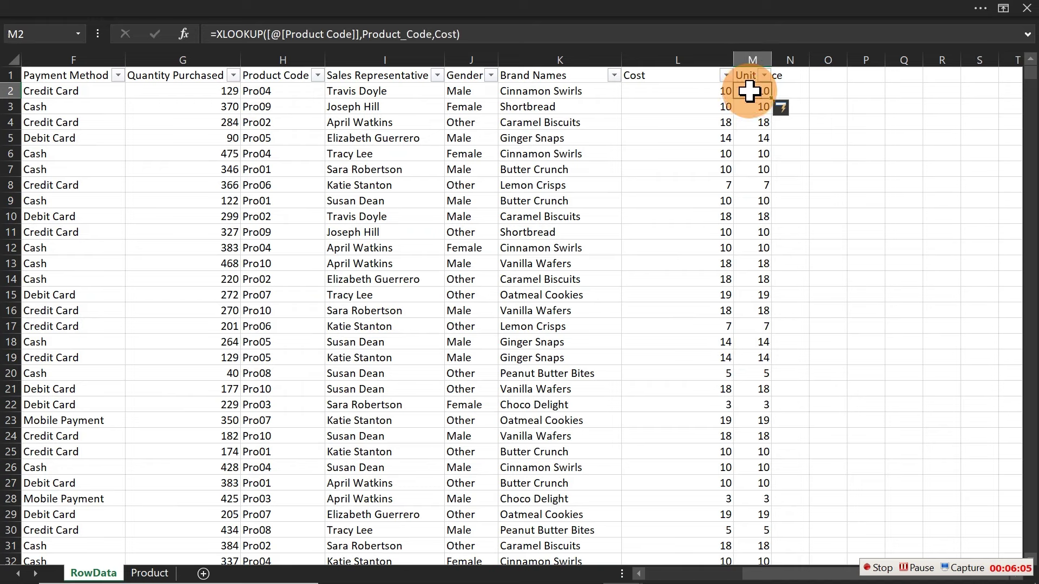
double_click(749, 91)
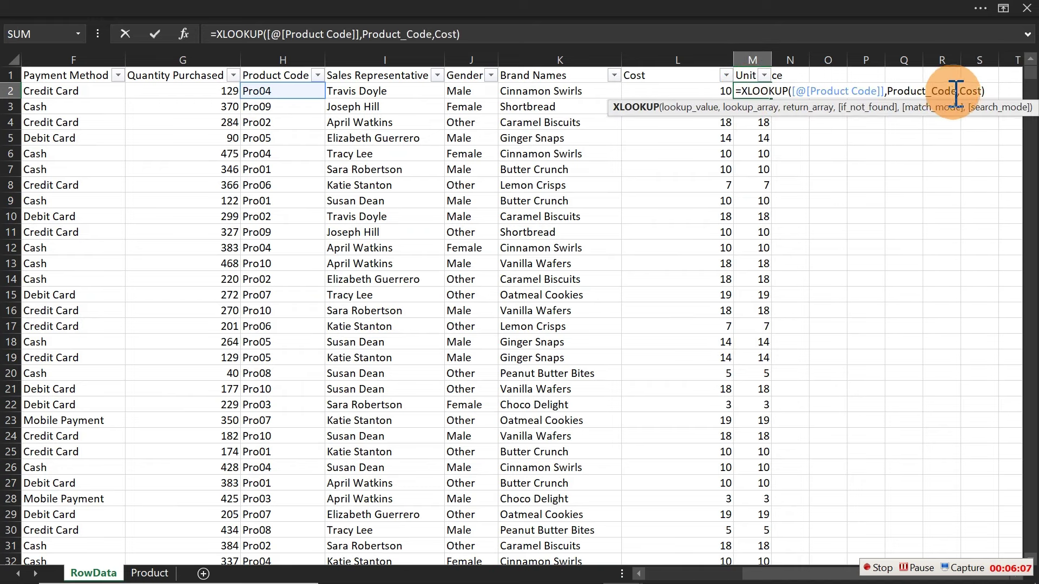
left_click(983, 91)
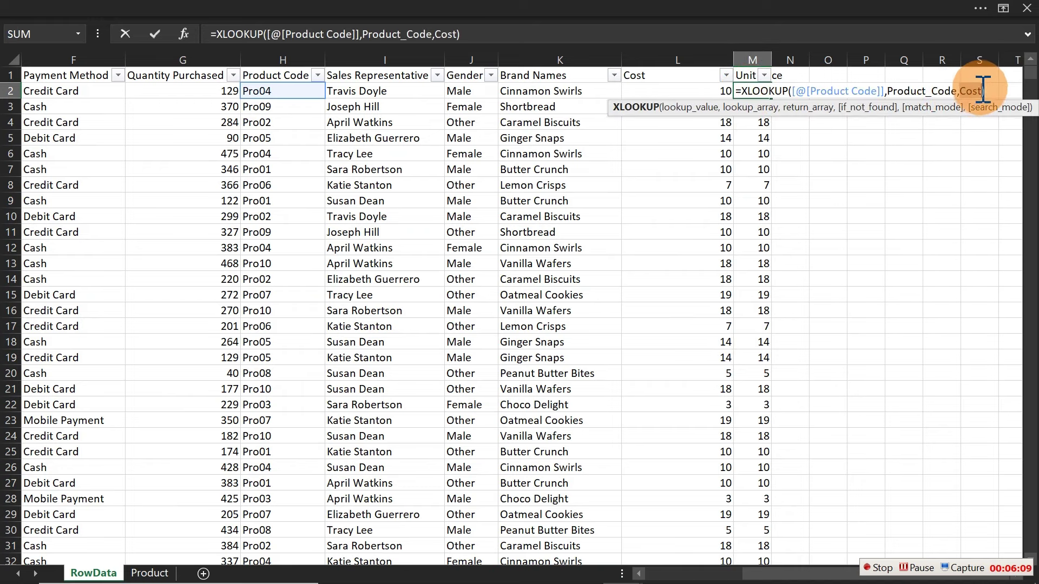
key("BackSpace")
key("BackSpace")
key("BackSpace")
key("BackSpace")
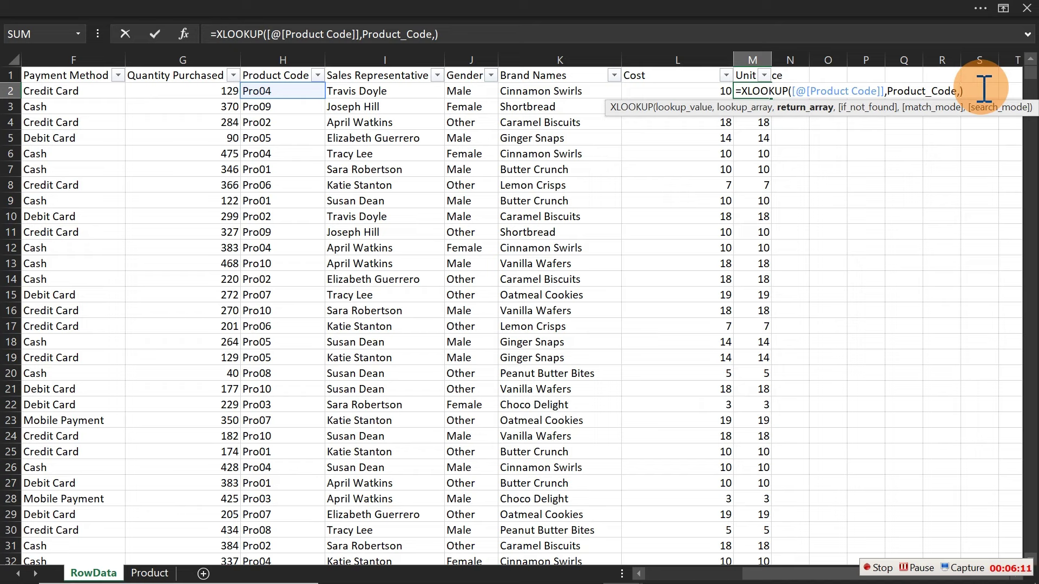
type("uni")
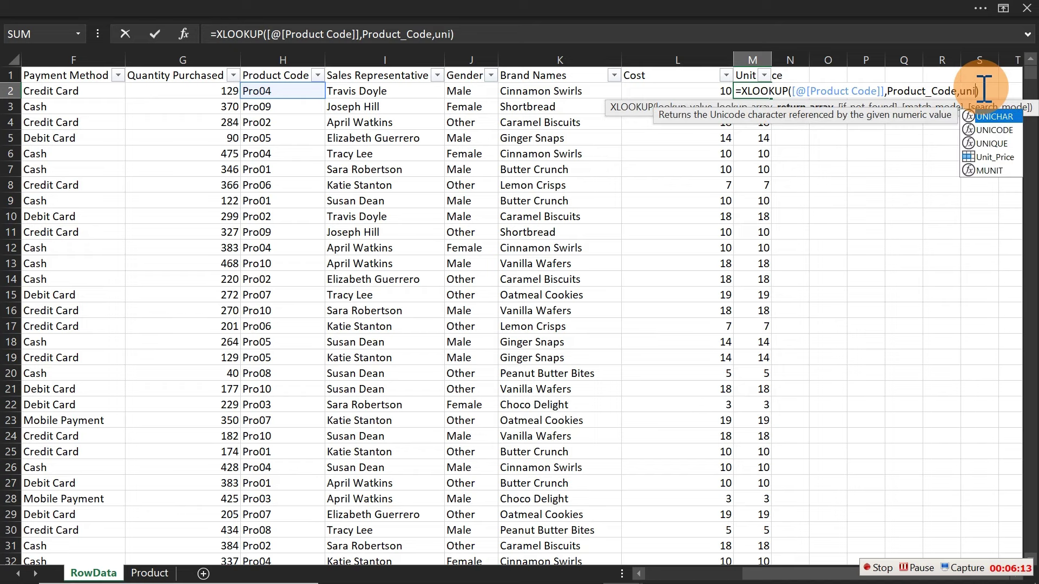
key("Down")
key("Down")
key("Down")
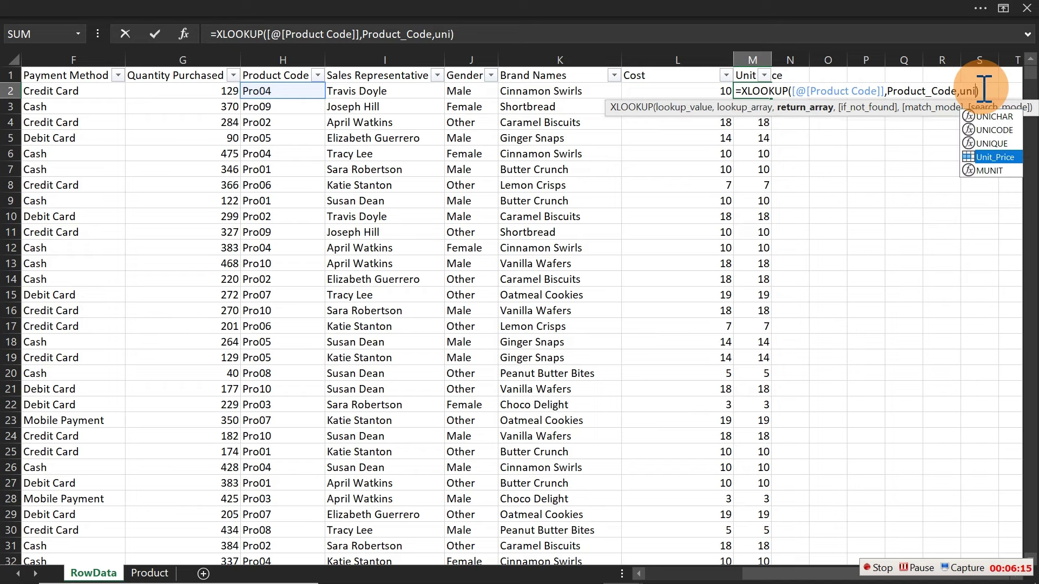
key("Tab")
key("Return")
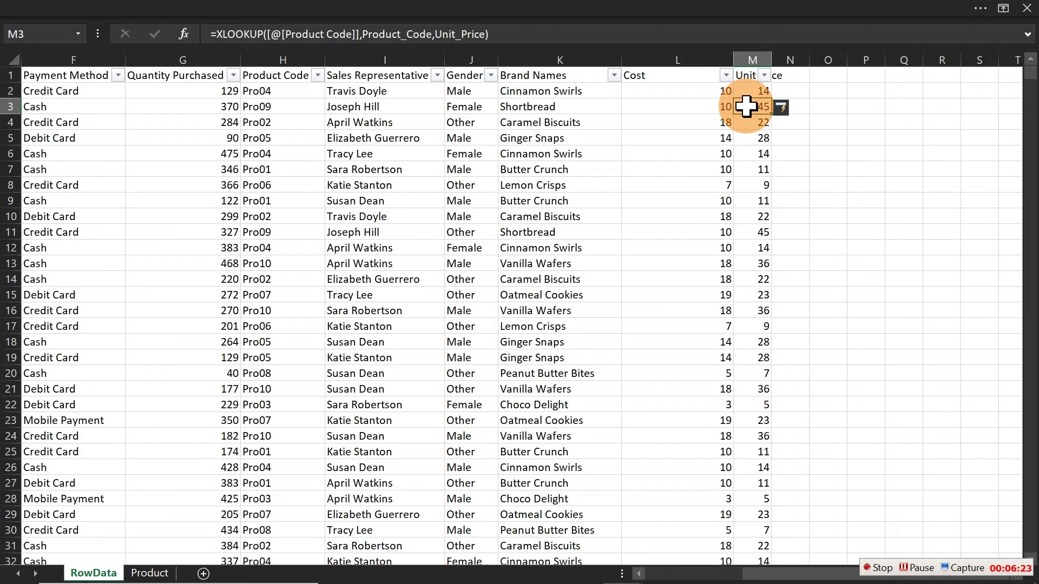
Select the product table C7:F17 on the Product sheet and open the Name Manager beside it
left_click(149, 573)
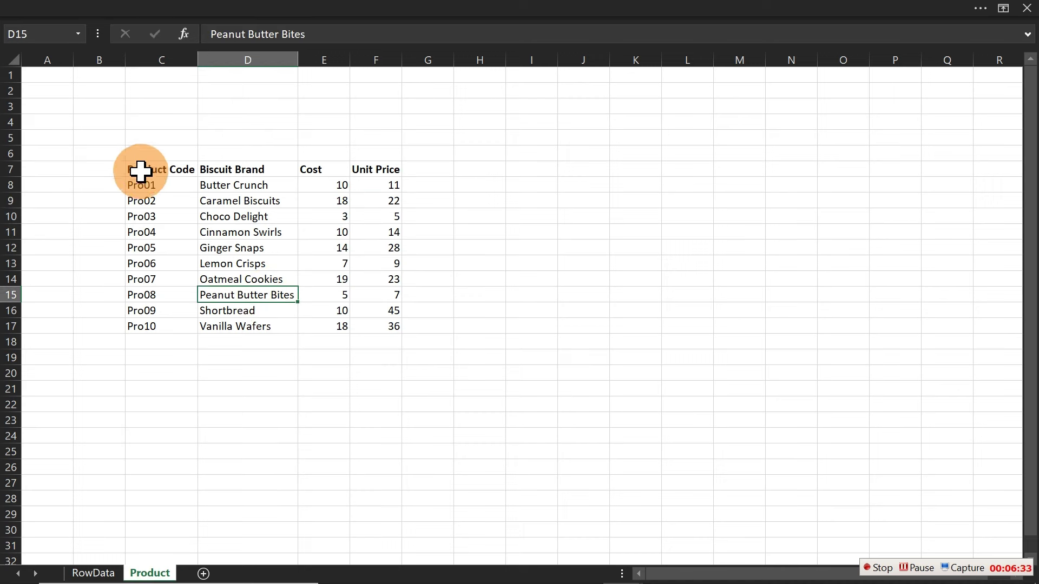
left_click_drag(141, 169, 376, 323)
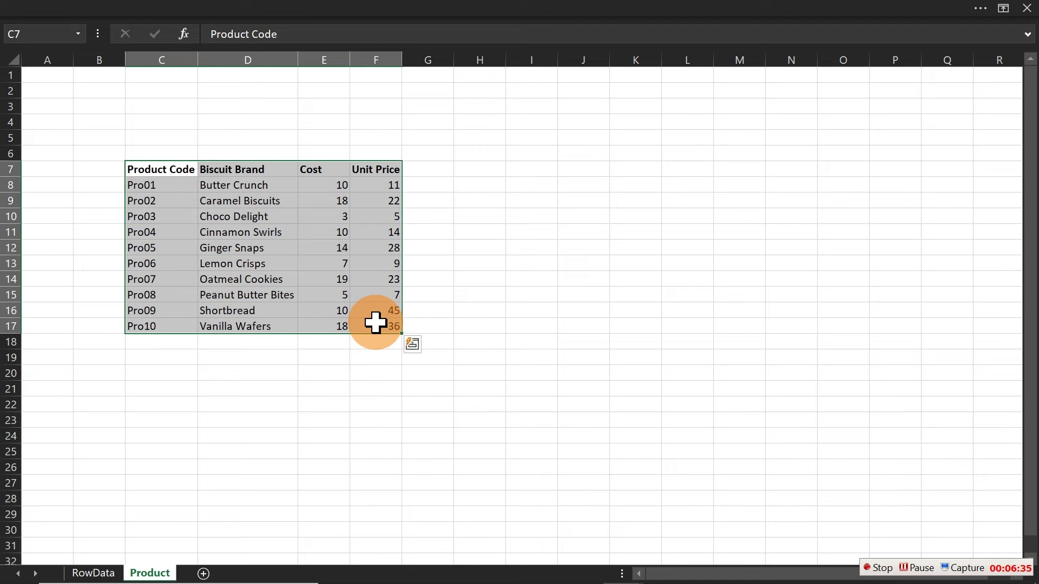
left_click(222, 8)
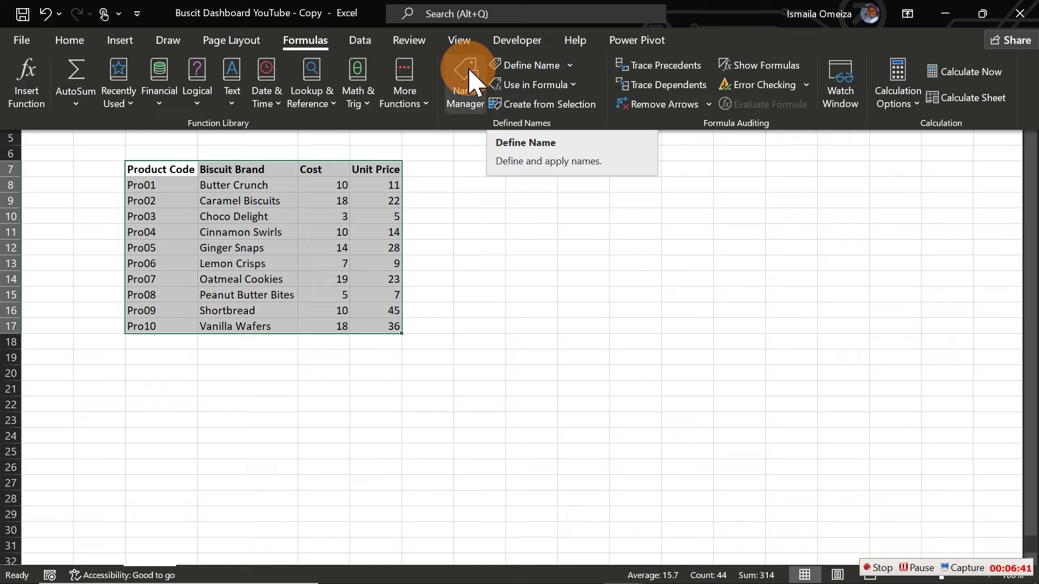
left_click(469, 81)
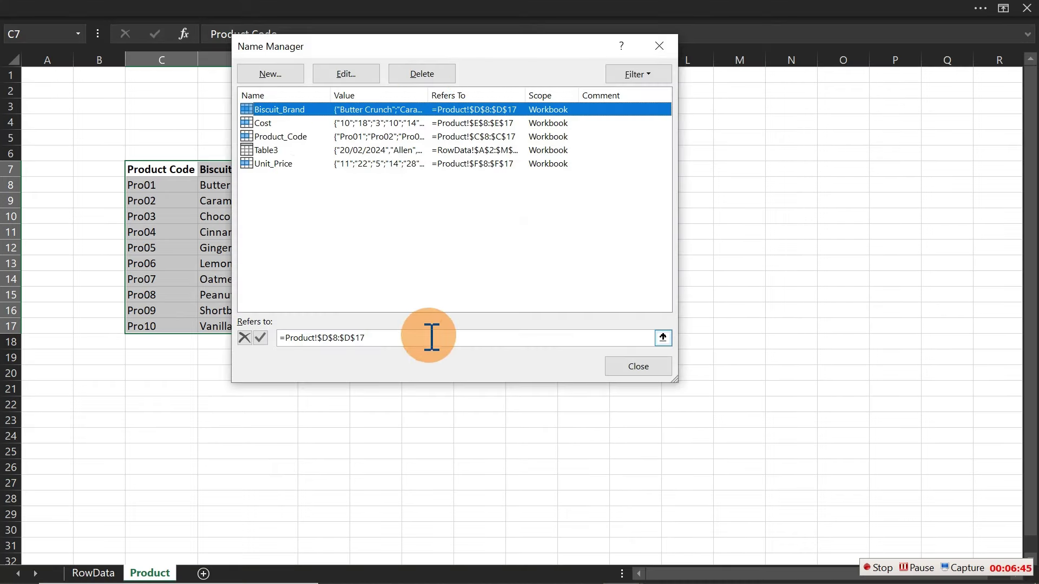
left_click_drag(470, 47, 744, 83)
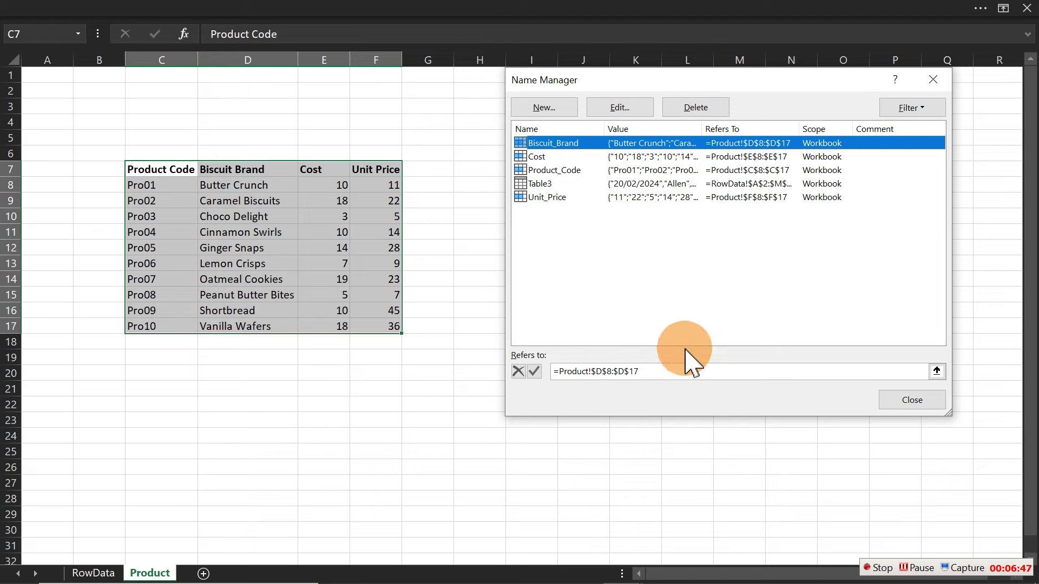
Inspect the cells that the names Biscuit_Brand and Cost refer to, close the Name Manager and return to the RowData sheet
left_click(683, 371)
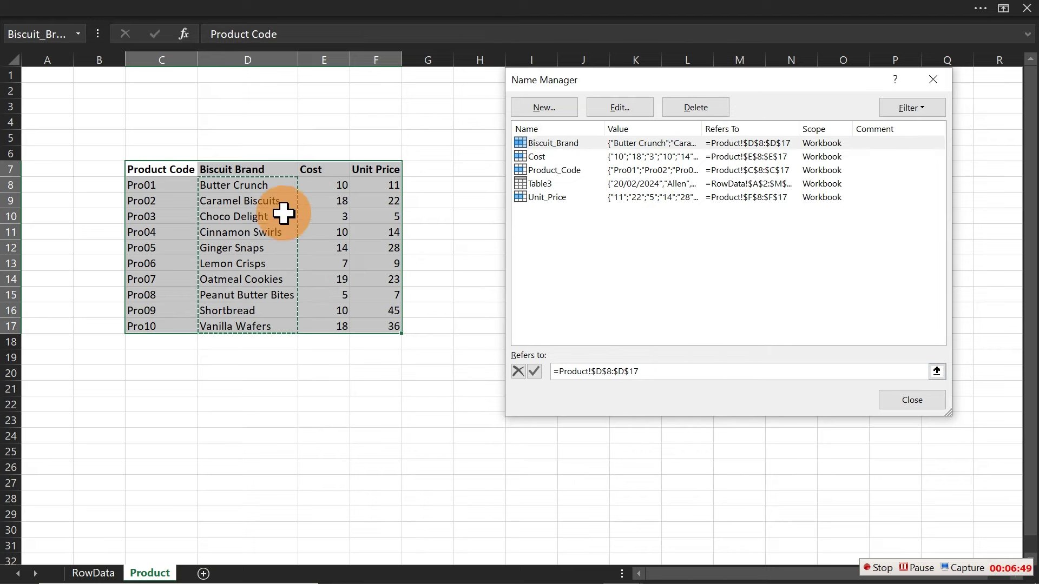
left_click(667, 158)
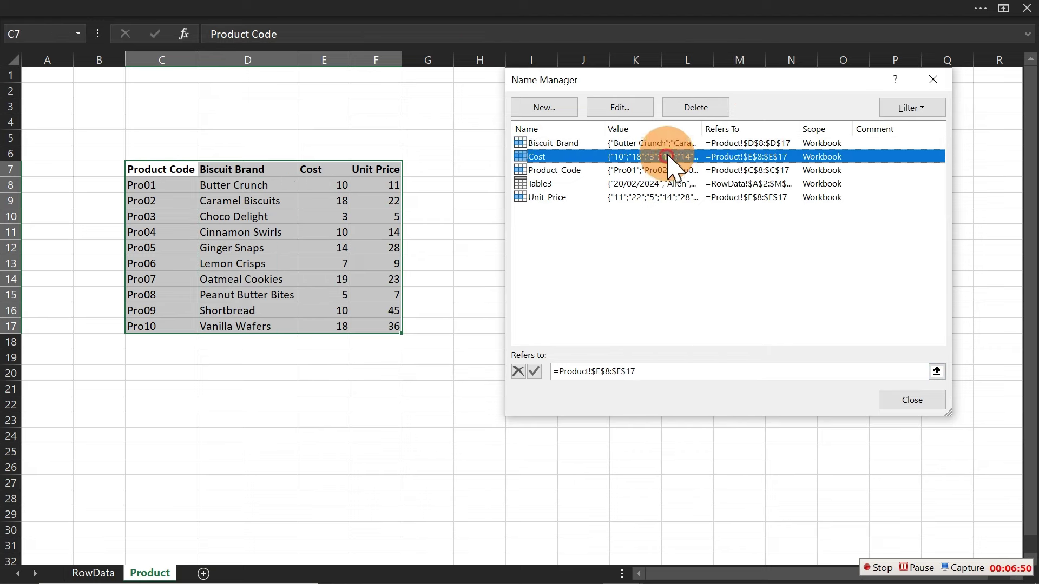
left_click(668, 375)
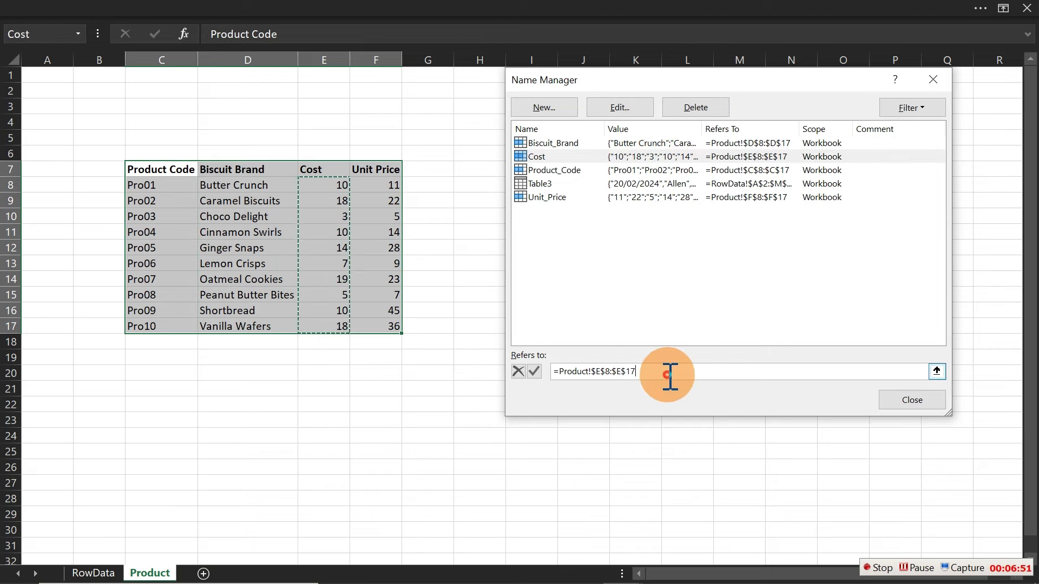
left_click(901, 399)
left_click(562, 356)
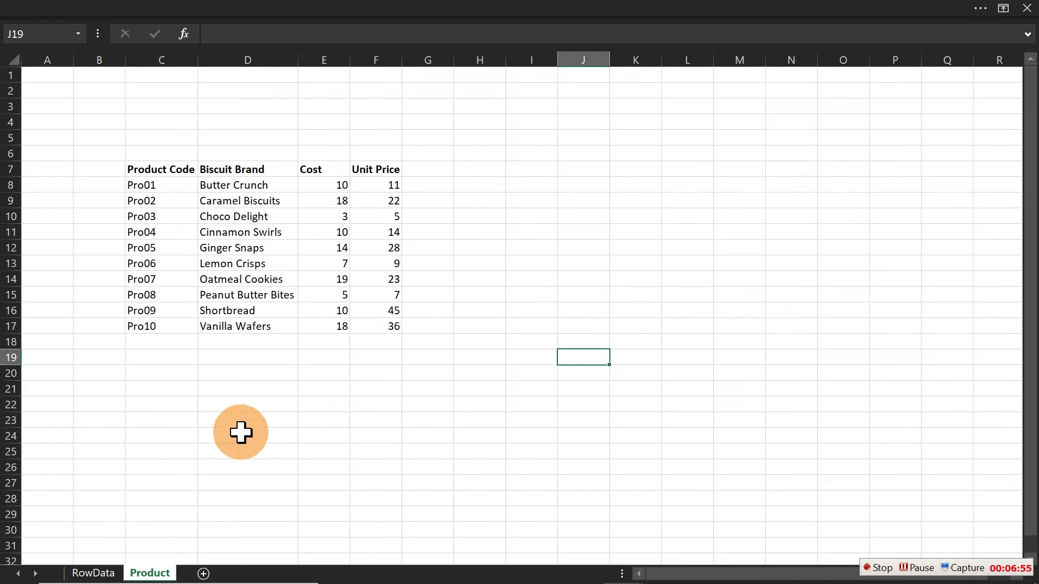
left_click(95, 573)
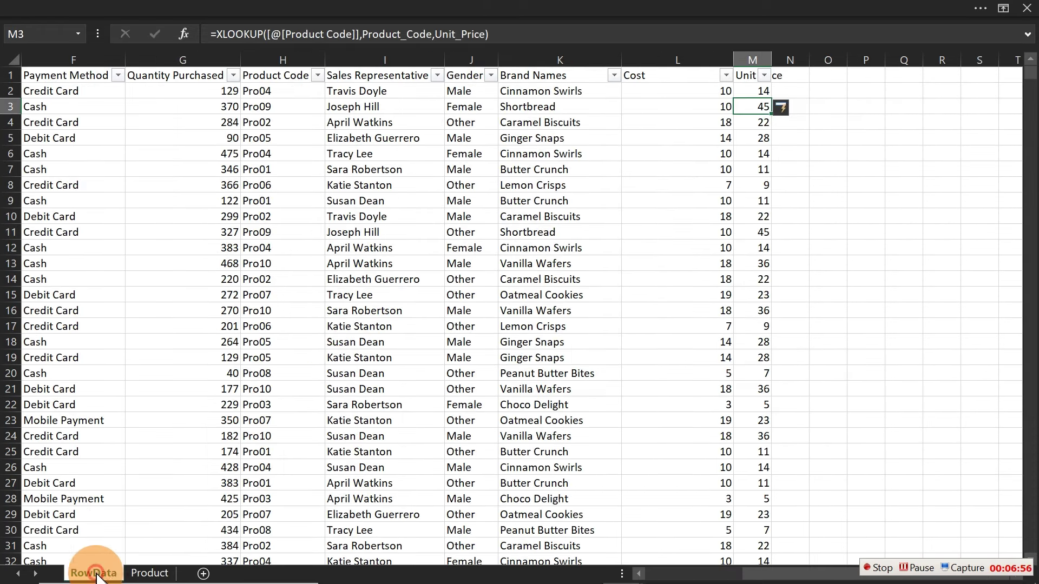
left_click(391, 307)
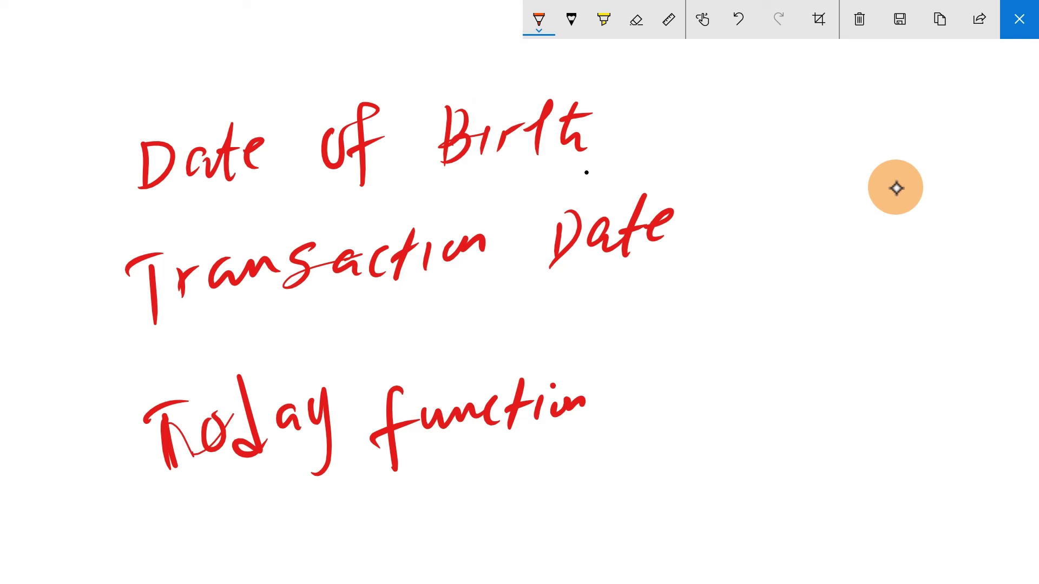
On the handwritten sketch, draw a check mark before "Date of Birth" and write "Customers" after it
left_click_drag(51, 170, 96, 152)
left_click_drag(643, 132, 691, 122)
left_click_drag(741, 89, 737, 128)
mouse_move(763, 99)
left_mouse_down()
mouse_move(793, 94)
mouse_move(800, 114)
left_mouse_up()
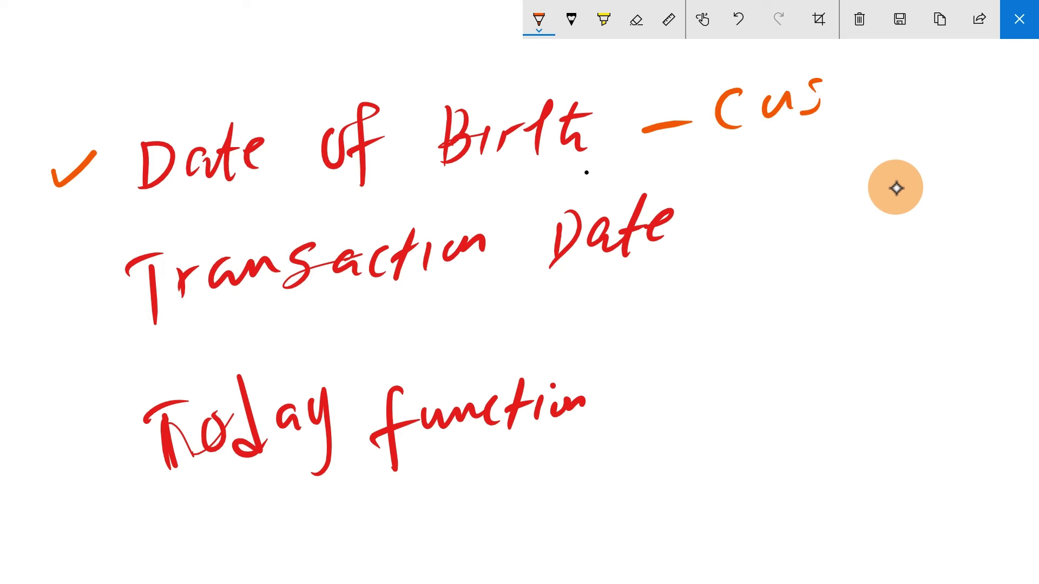
mouse_move(854, 69)
left_mouse_down()
mouse_move(842, 122)
mouse_move(909, 81)
mouse_move(971, 69)
mouse_move(974, 83)
left_mouse_up()
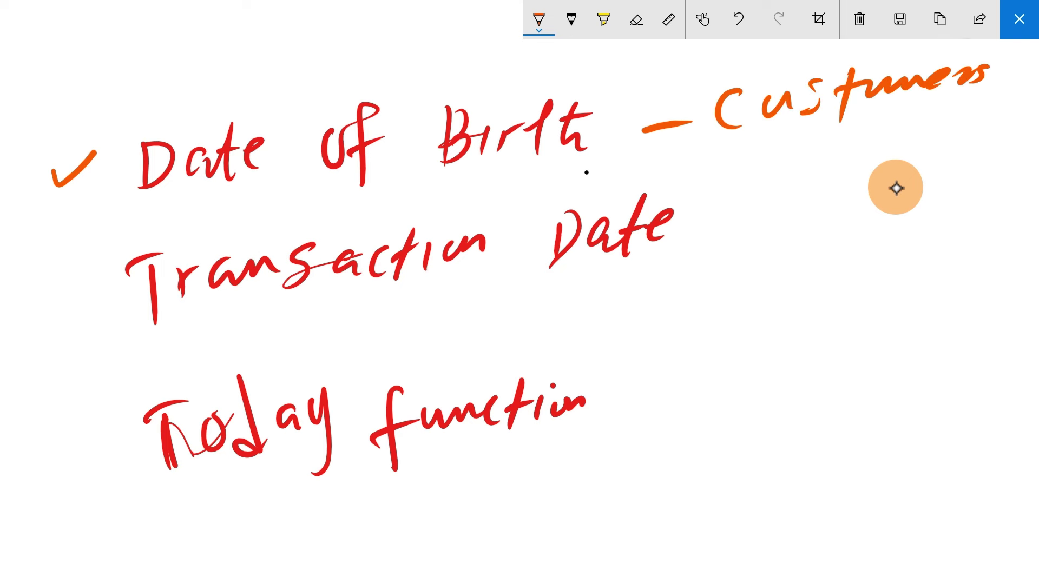
Draw check marks before "Transaction Date" and "Today function" on the sketch and underline "Customers" twice
left_click_drag(52, 302, 83, 293)
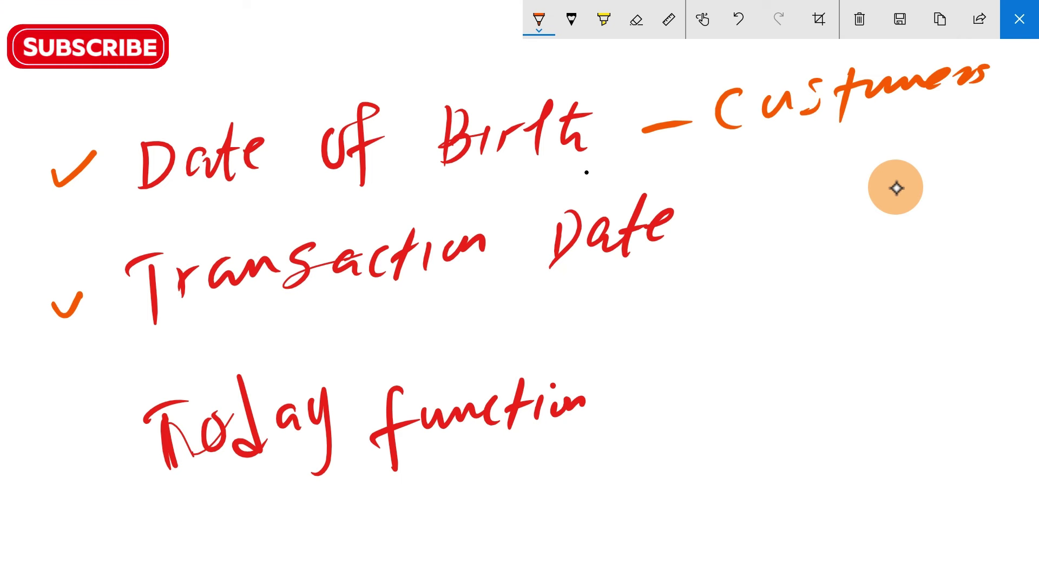
left_click_drag(760, 143, 836, 129)
left_click_drag(765, 158, 843, 138)
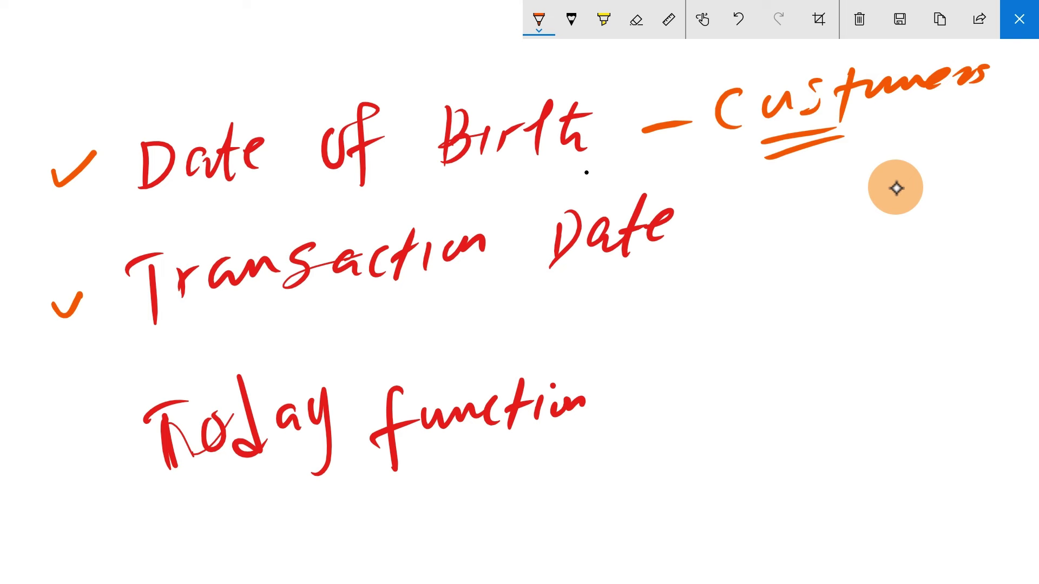
left_click_drag(68, 449, 93, 440)
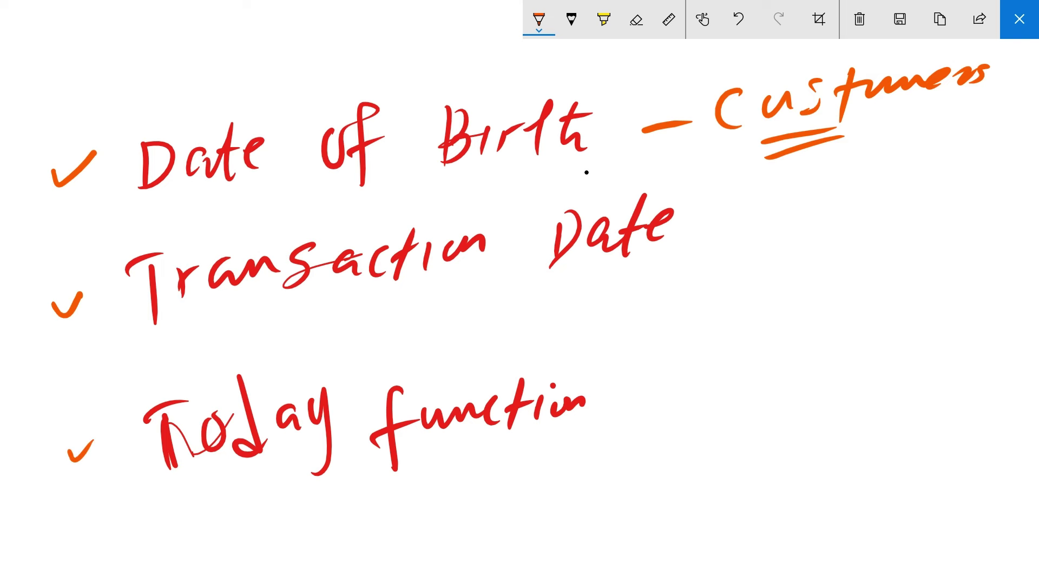
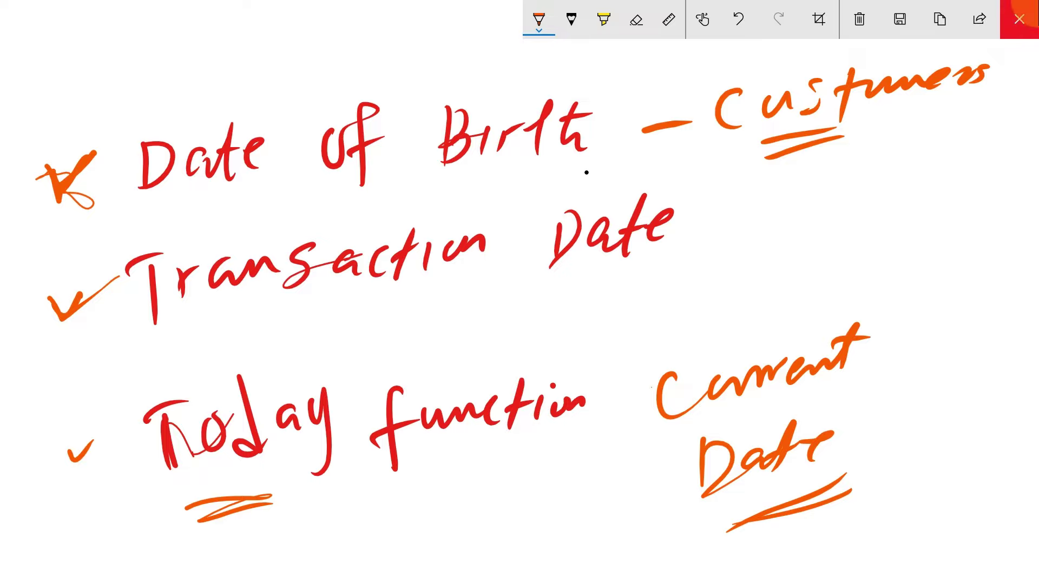
Close the sketch, return to the RowData sheet and fit column M to its "Unit Price" header
left_click(1018, 19)
left_click(779, 120)
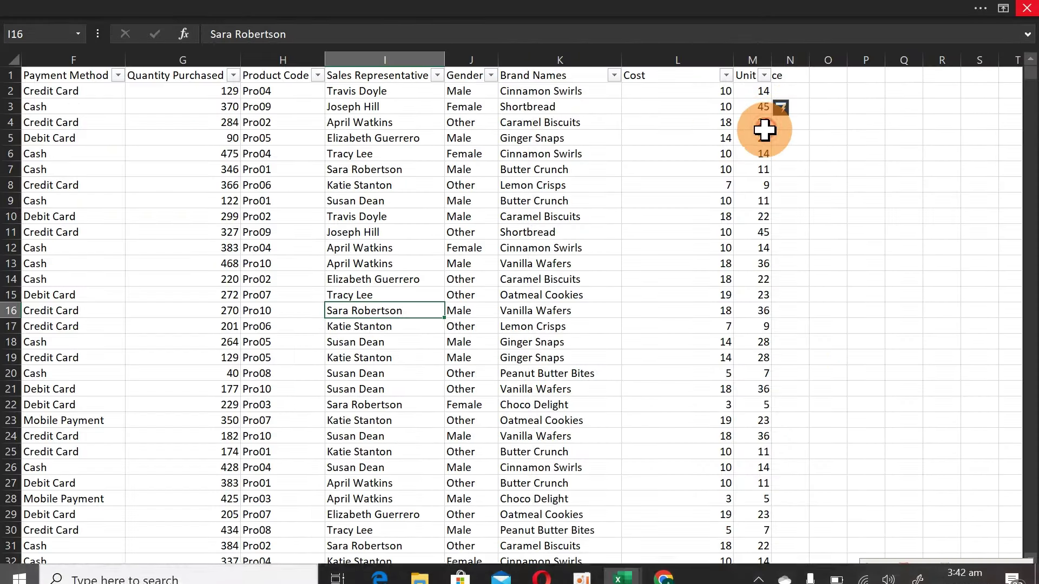
double_click(772, 60)
Add a table column headed "Age" in cell N1 and widen column N
left_click(790, 75)
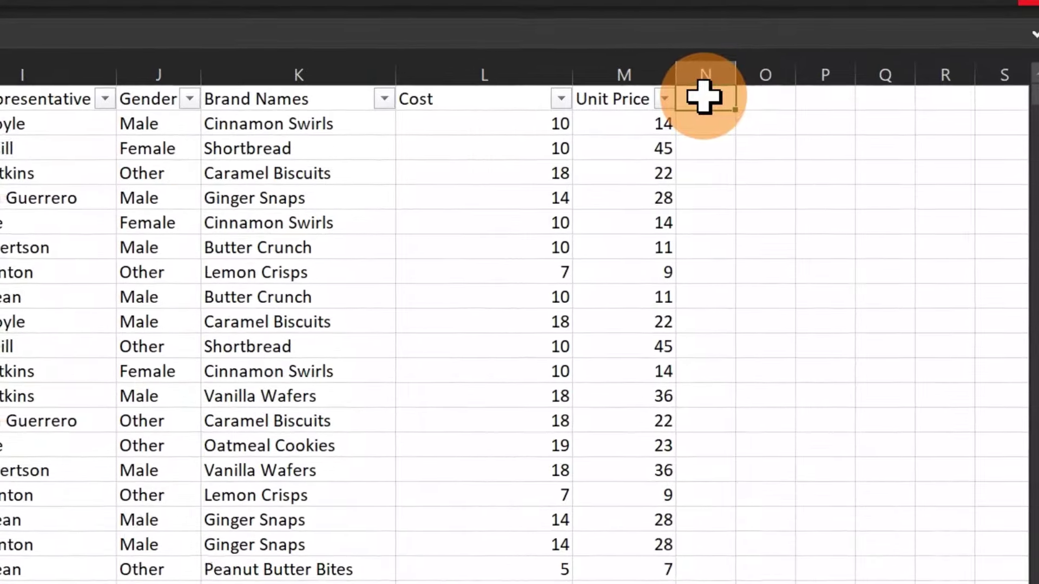
type("Age")
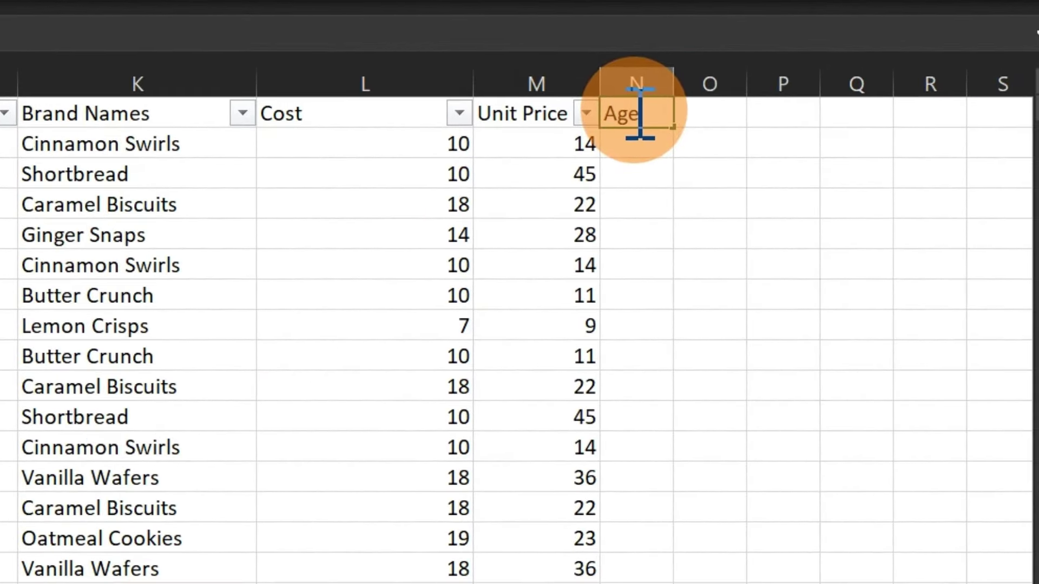
key("Return")
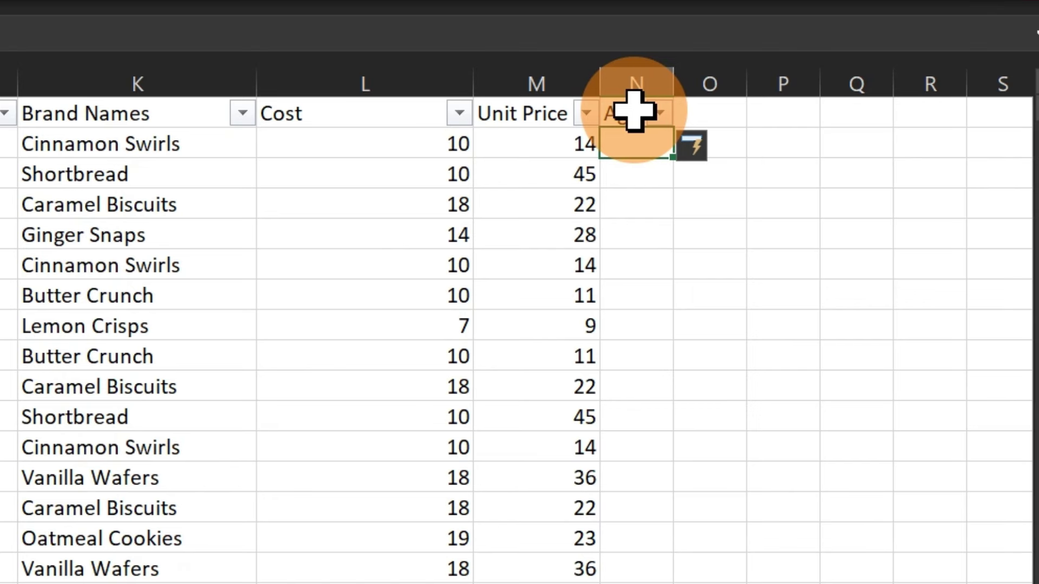
left_click_drag(674, 81, 756, 86)
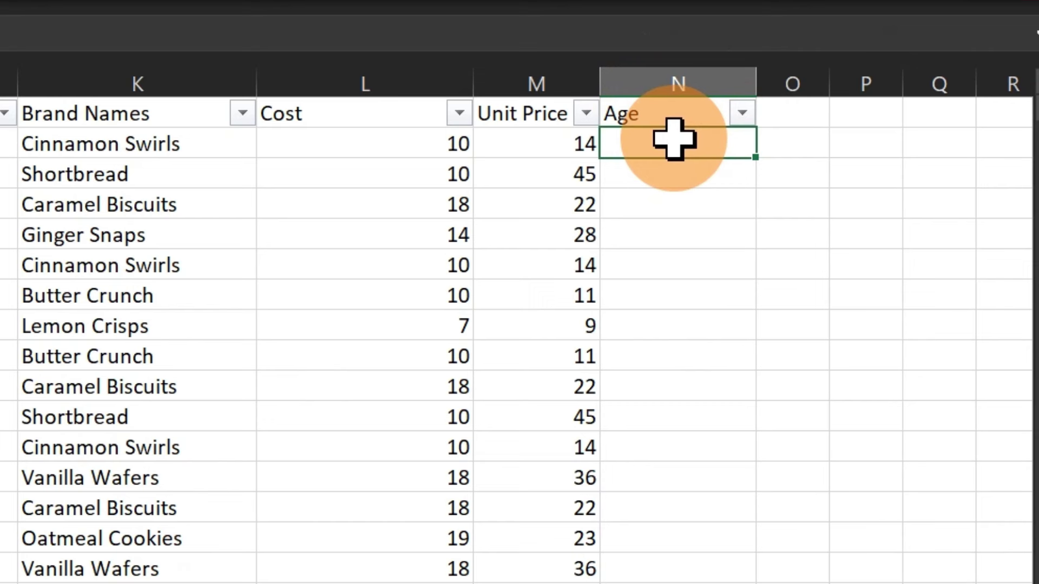
Fill the Age column from cell N2 with =DATEDIF([@[Buyer Date of Birth]],[@[Transaction Date]],"Y")
type("=dat")
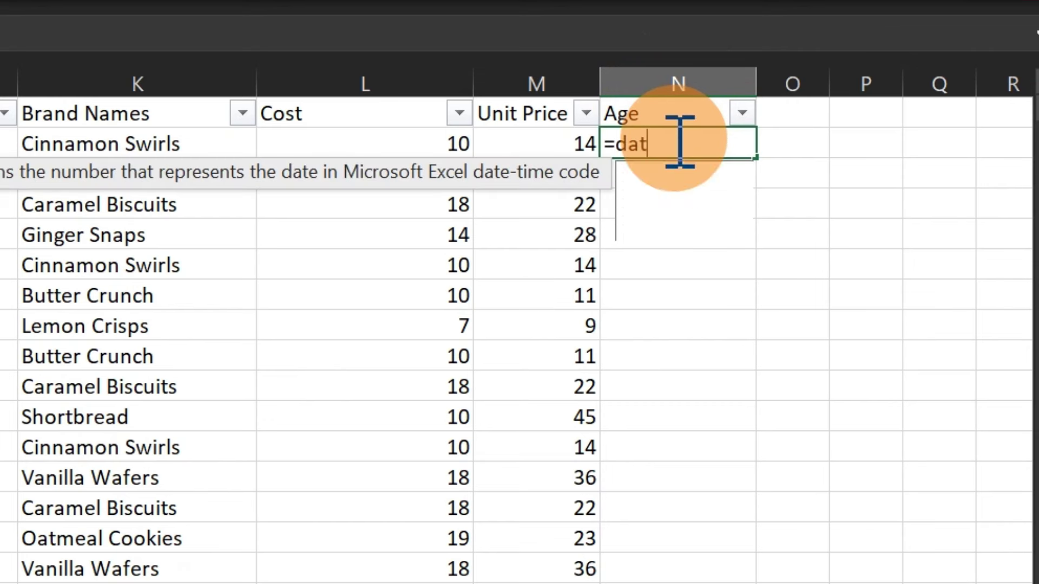
type("edif")
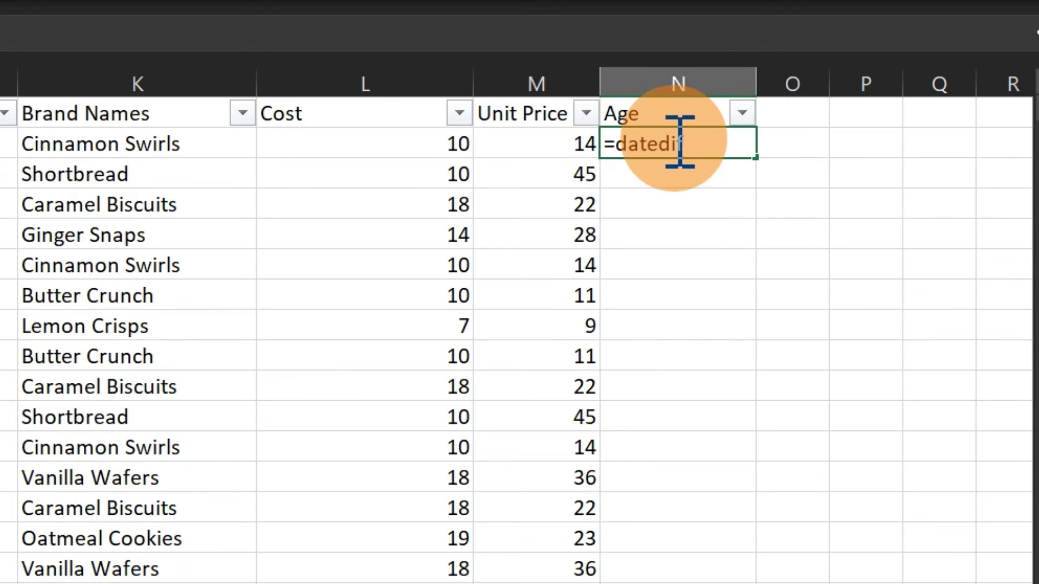
type("(")
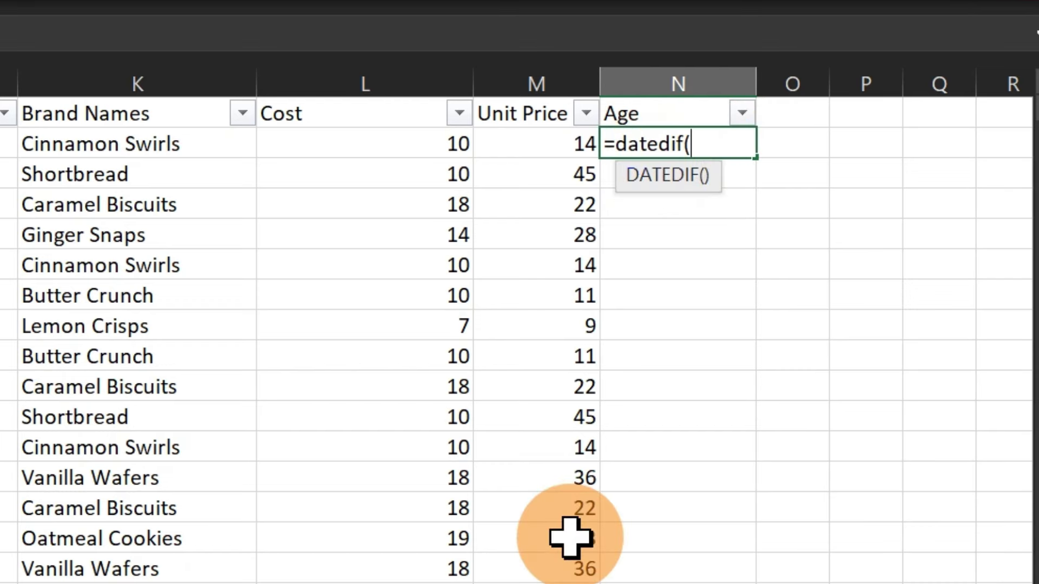
scroll(516, 324, "left", 8)
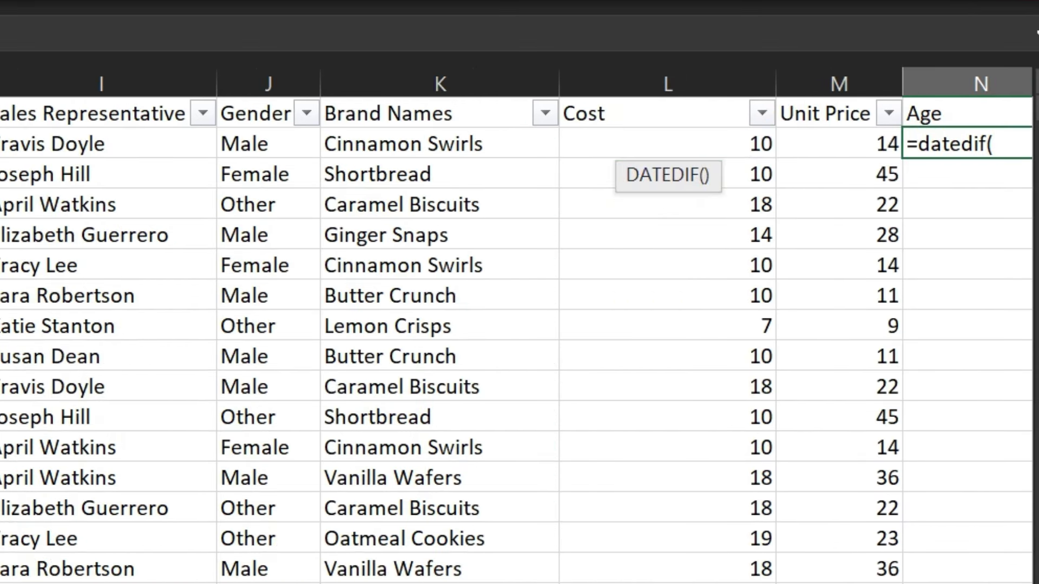
scroll(517, 325, "left", 4)
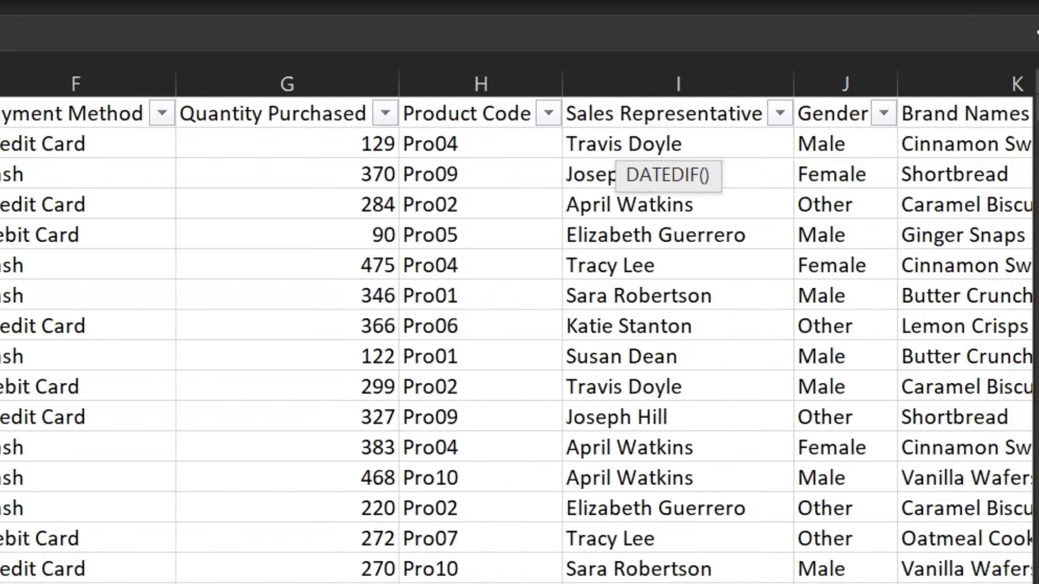
scroll(516, 324, "left", 8)
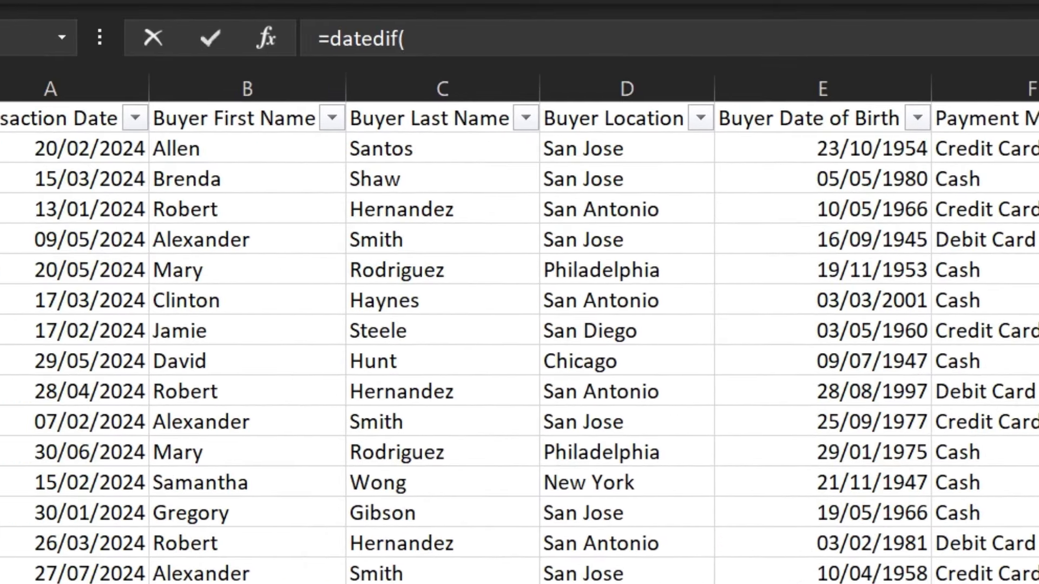
left_click(789, 148)
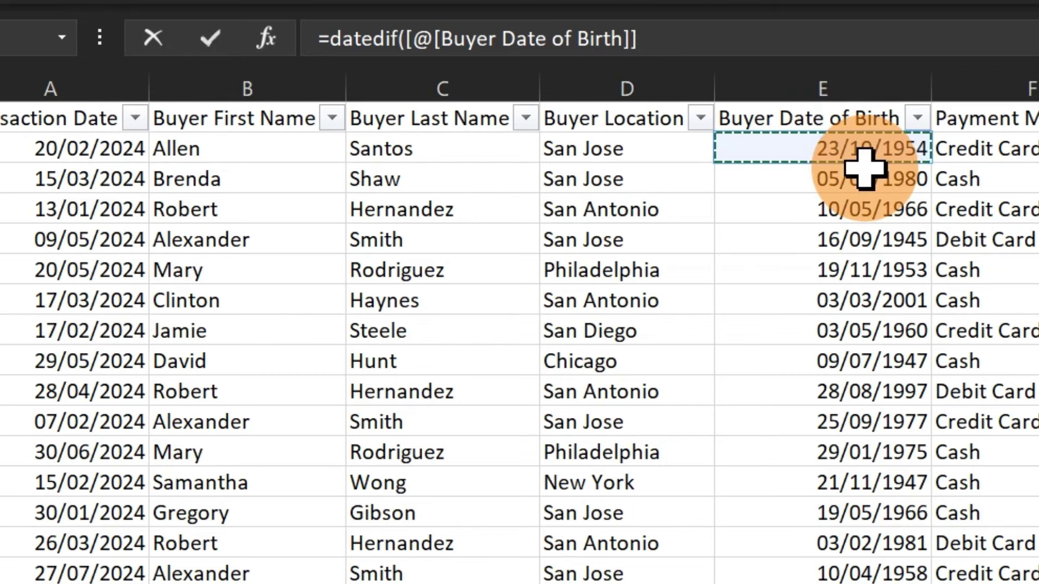
type(",")
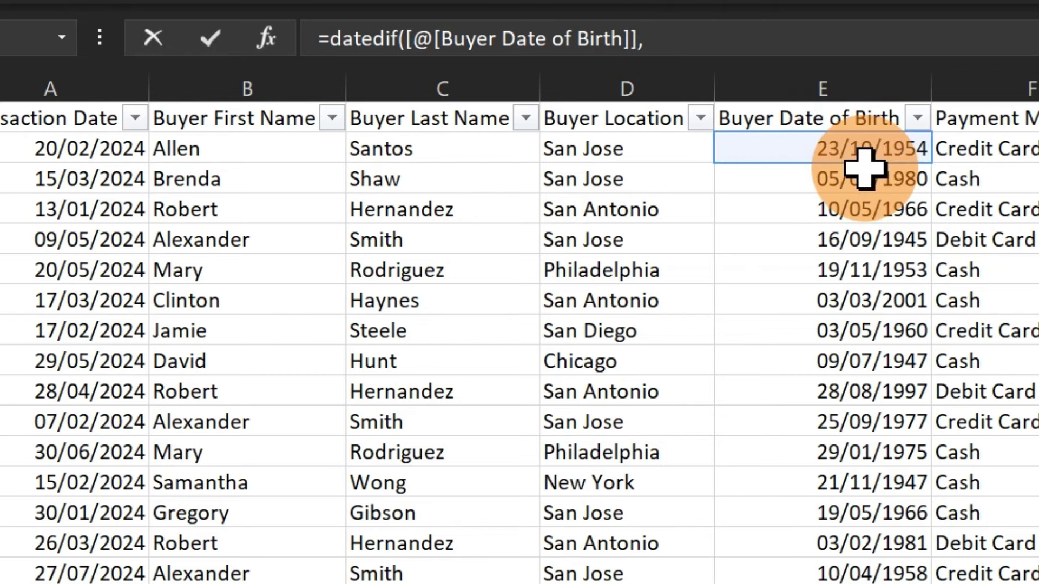
left_click(89, 153)
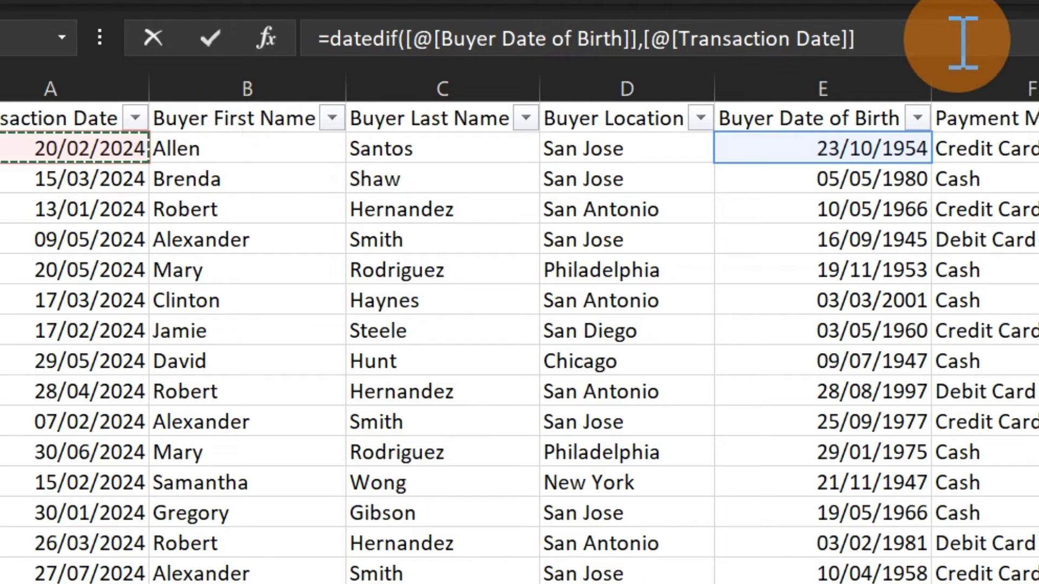
type(",")
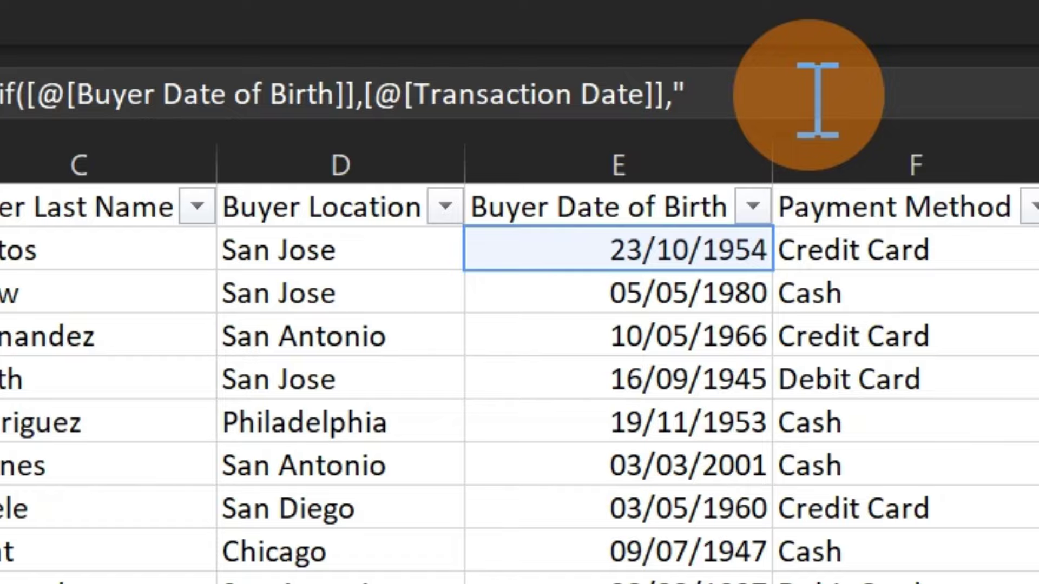
type("Y")
key("Return")
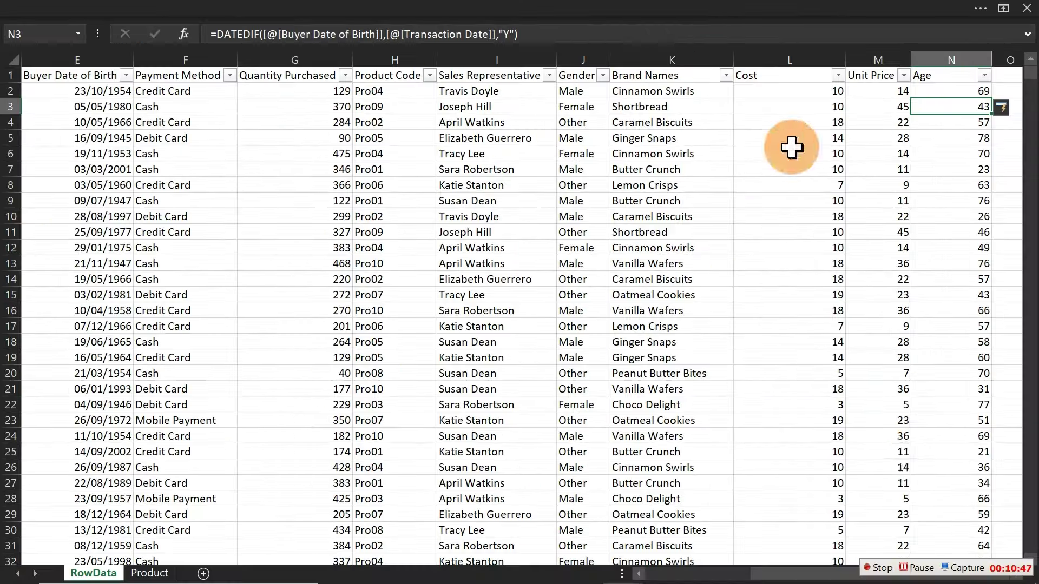
Examine the Age column results and the DATEDIF arguments in cell N6, including the Buyer Date of Birth reference
key("Right")
key("Right")
key("Right")
key("Right")
key("Right")
key("Right")
key("Right")
key("Right")
key("Right")
key("Right")
key("Right")
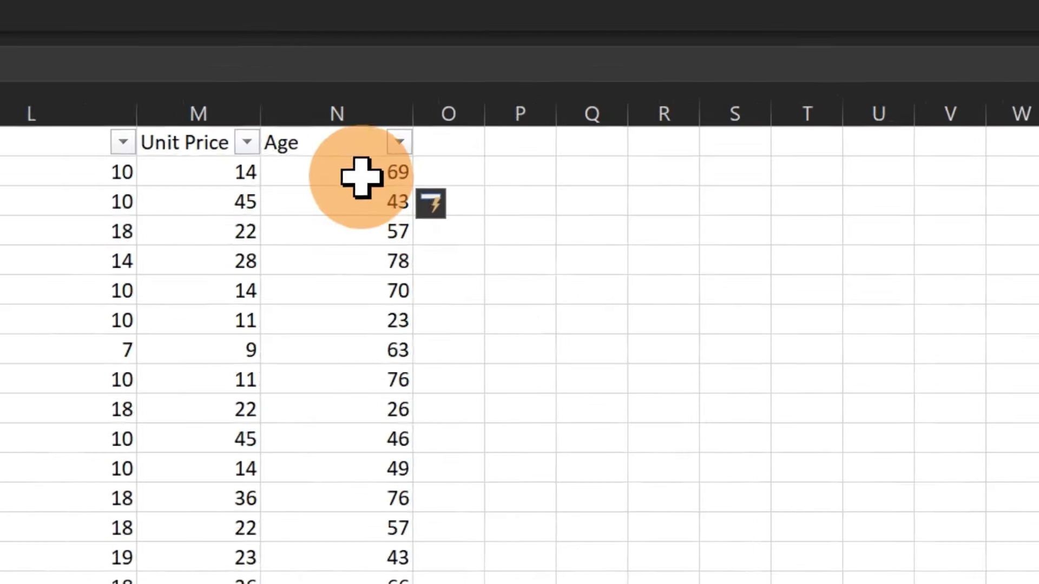
left_click(361, 176)
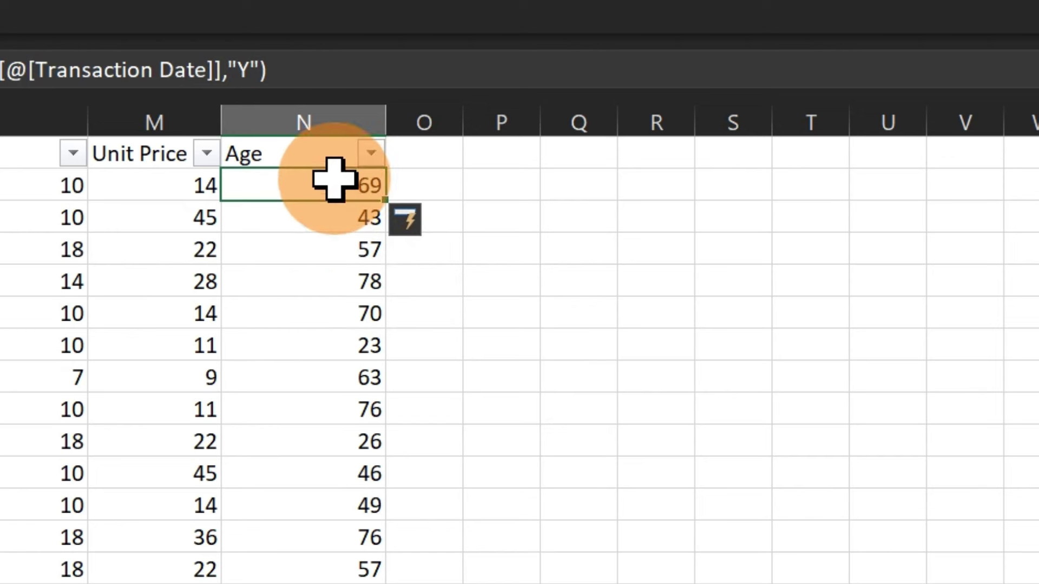
left_click(332, 318)
double_click(332, 318)
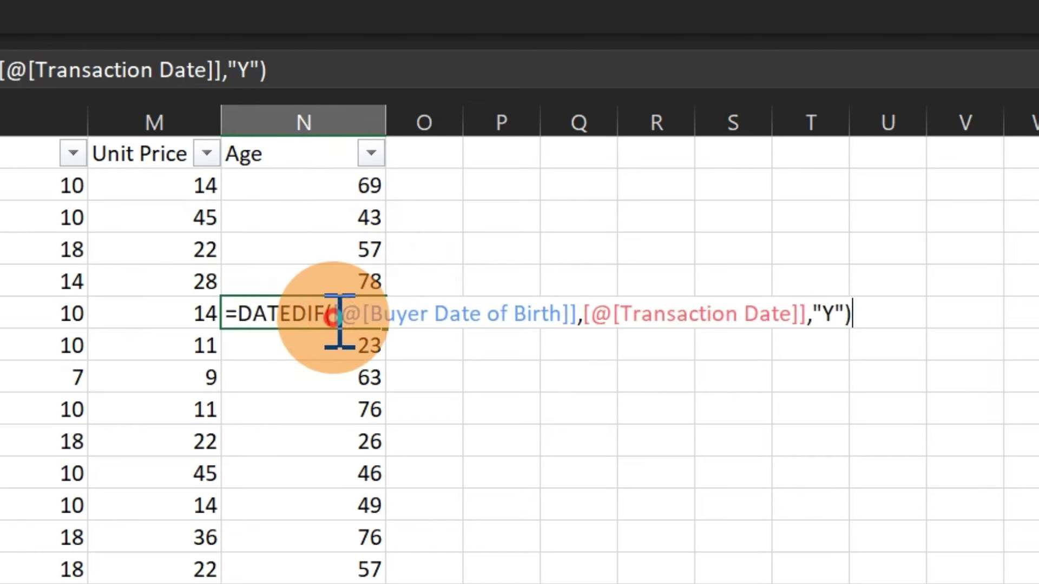
left_click(331, 317)
left_click(421, 317)
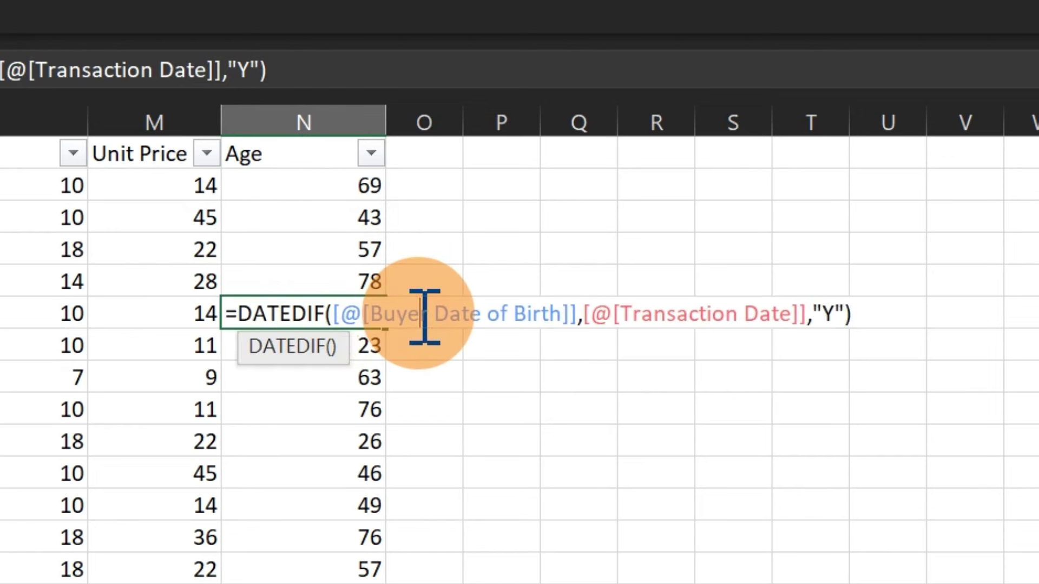
left_click_drag(348, 318, 575, 317)
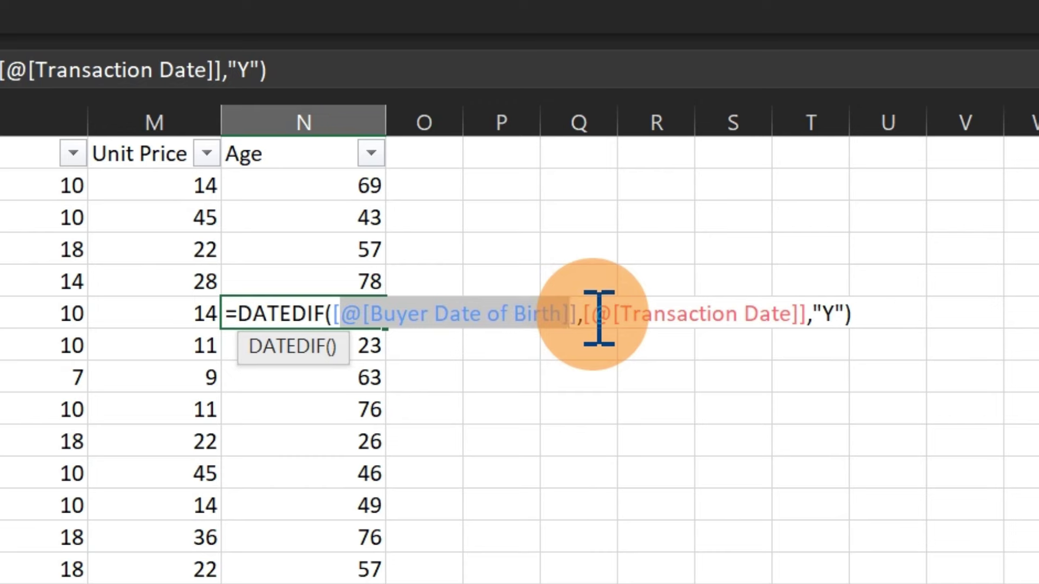
key("ctrl+Return")
Change the unit argument of the Age column's DATEDIF formula in N2 to "m" for months
left_click(342, 192)
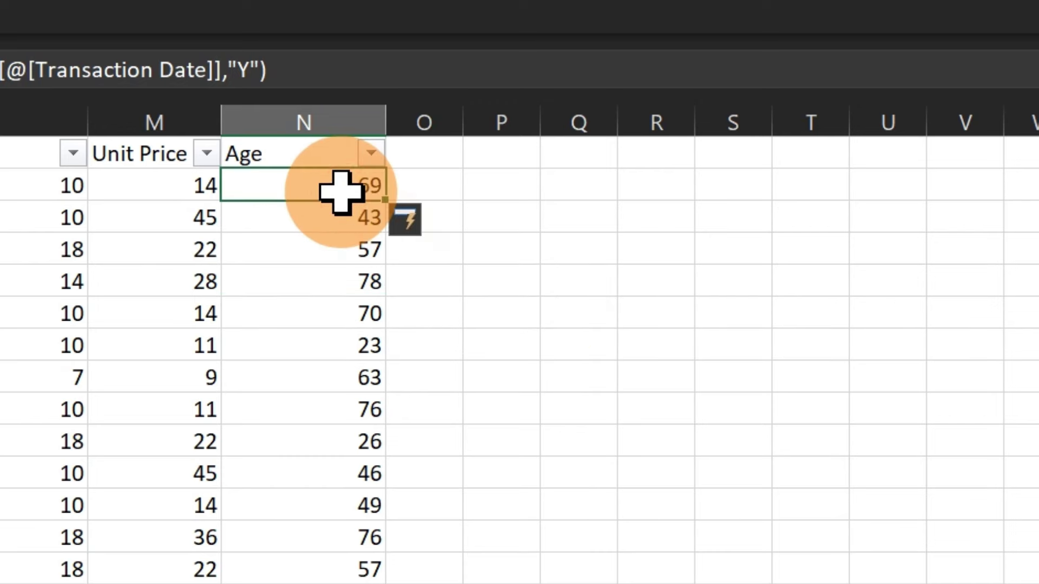
double_click(342, 192)
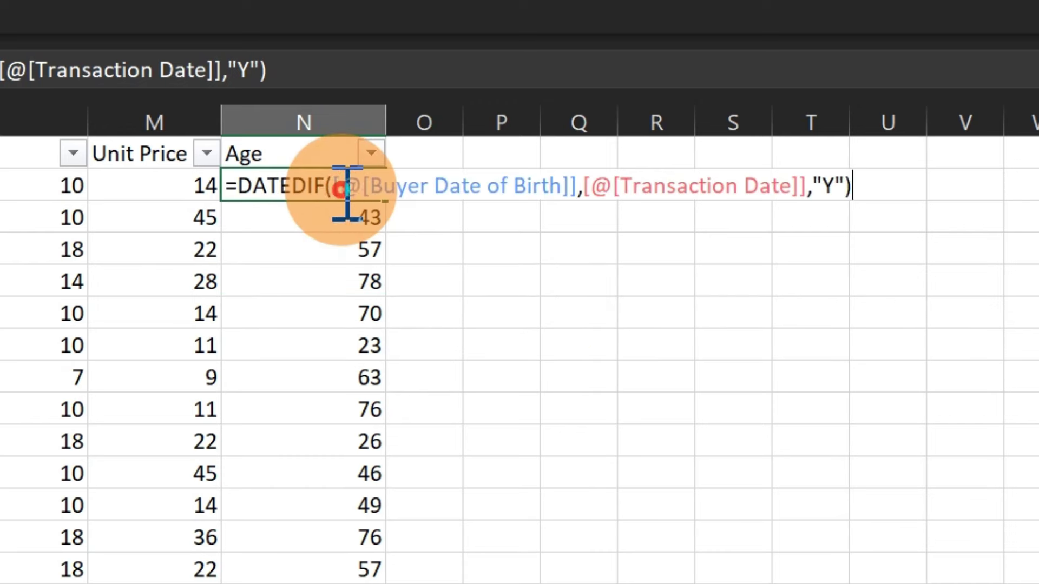
left_click(836, 184)
key("BackSpace")
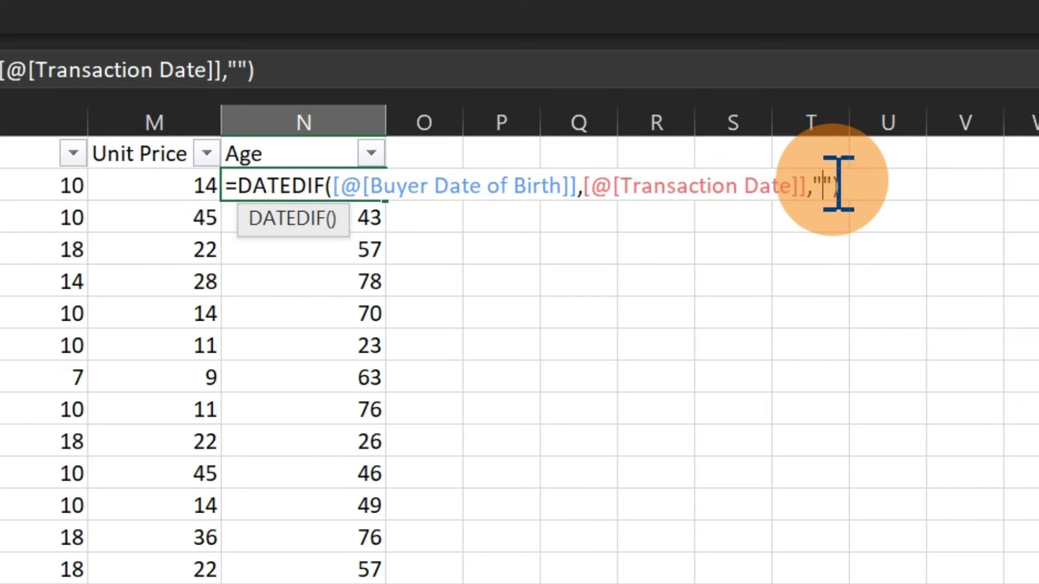
type("m")
key("Return")
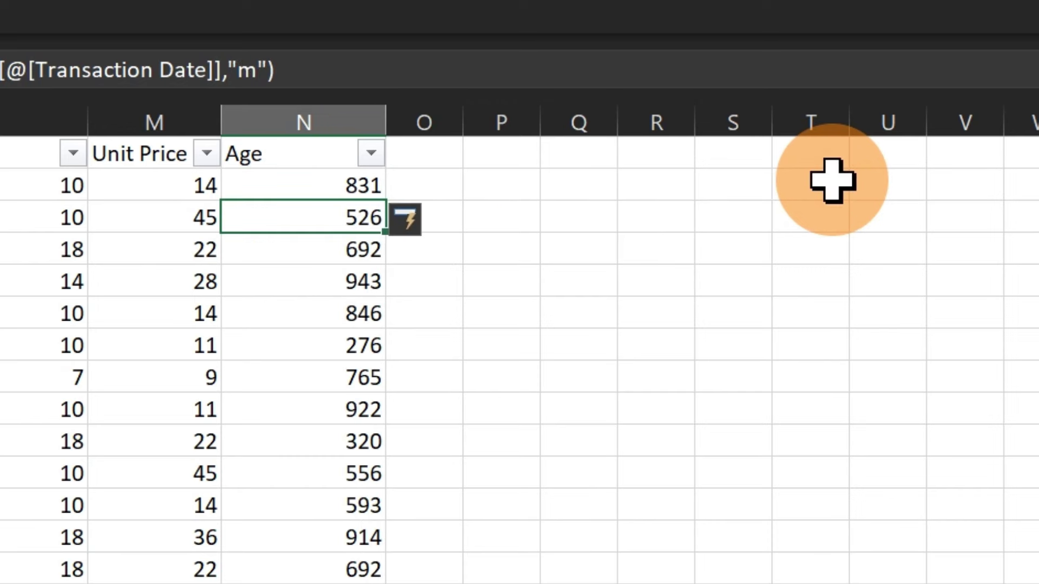
Change the unit argument of the Age column's DATEDIF formula in N2 to "d" for days
left_click(352, 182)
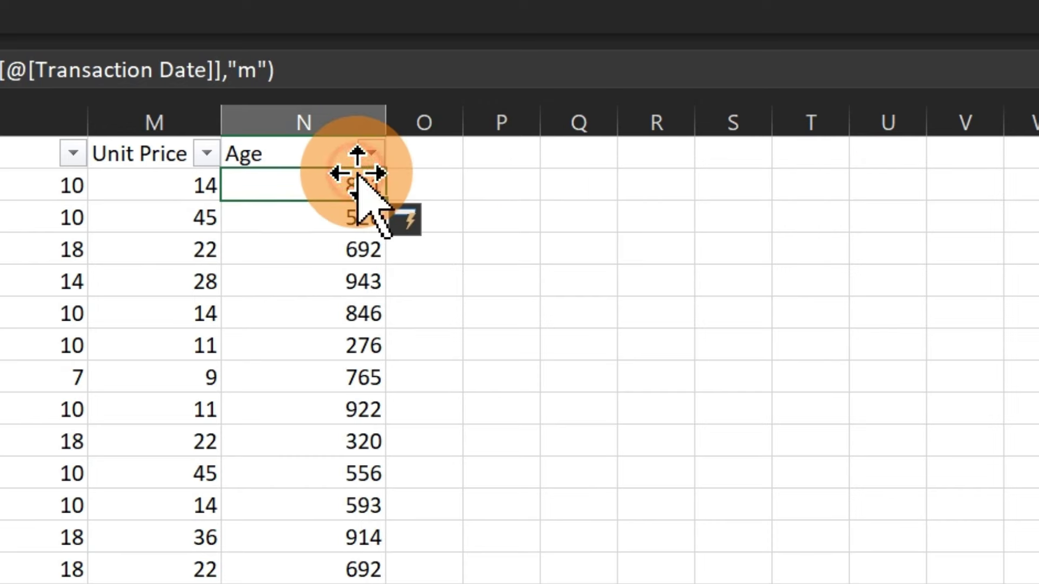
double_click(351, 182)
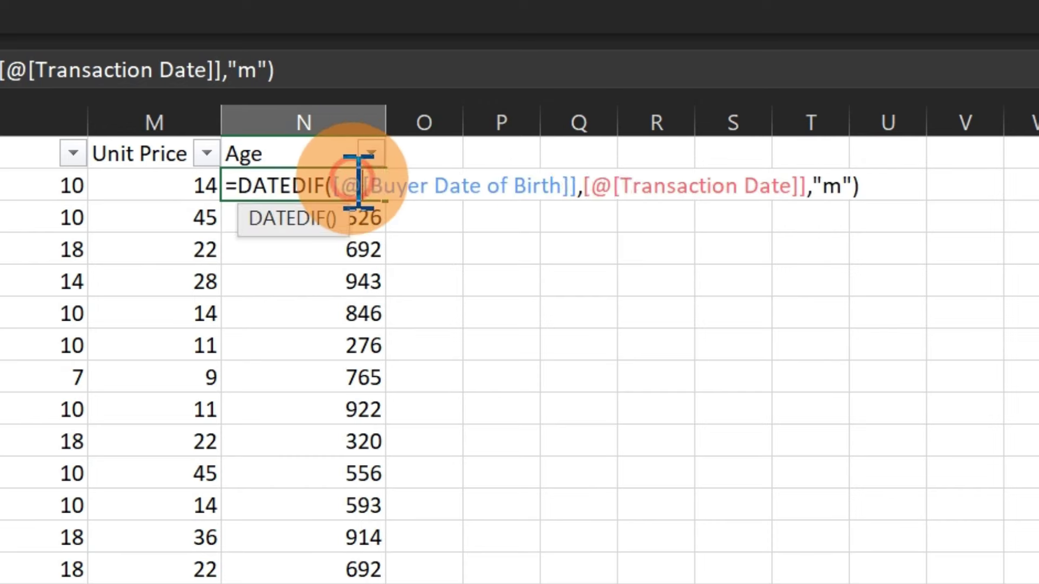
left_click(844, 186)
key("BackSpace")
type("d")
key("Return")
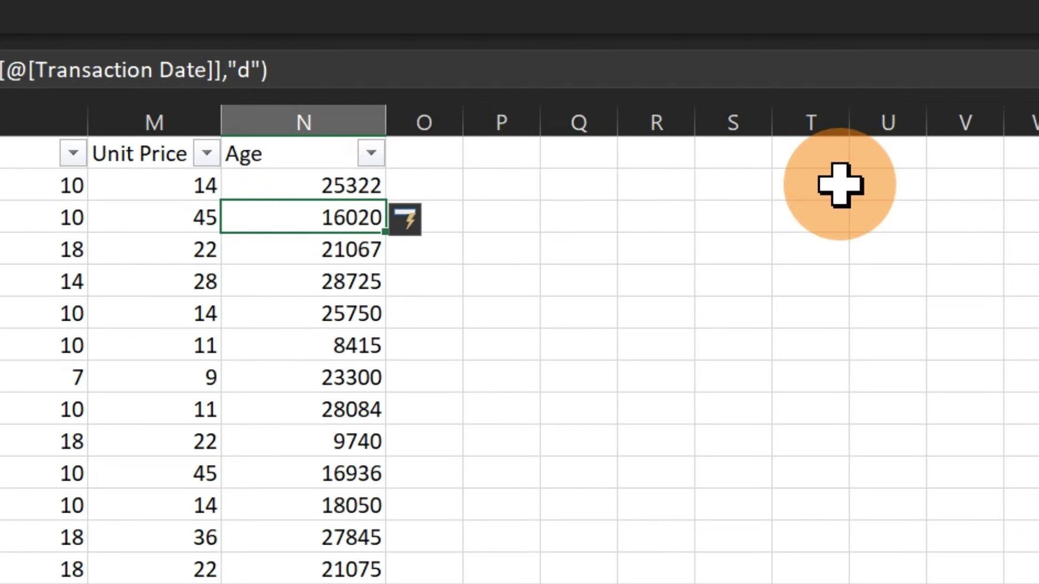
Set the unit argument of the Age column's DATEDIF formula in N2 to "y" for years
double_click(359, 185)
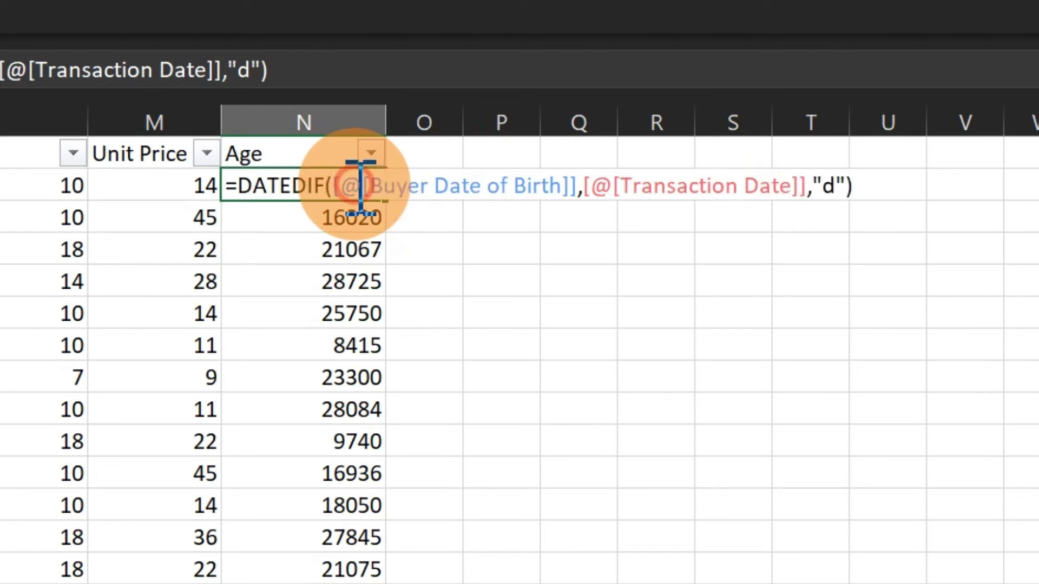
double_click(836, 185)
key("BackSpace")
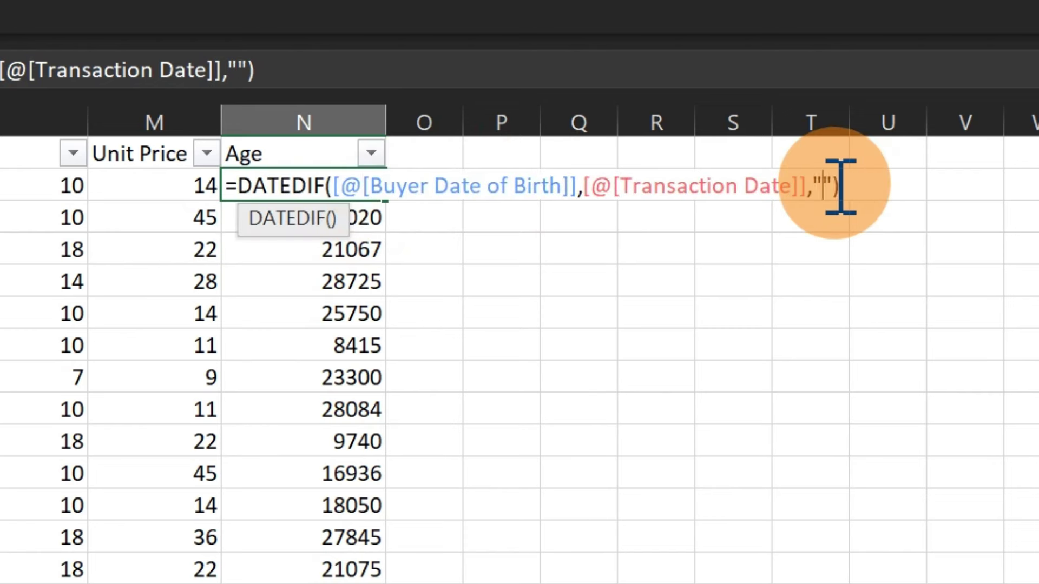
type("y")
key("Return")
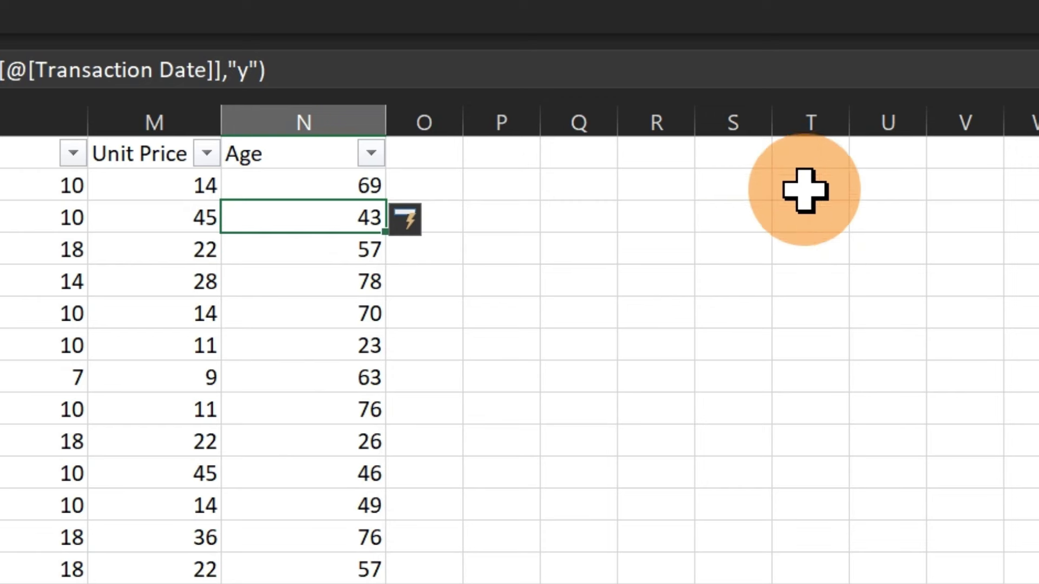
Try to calculate the buyer's current age in O2 with =datediff([@[Buyer Date of Birth]],TODAY(),"Y")
left_click(441, 183)
type("=")
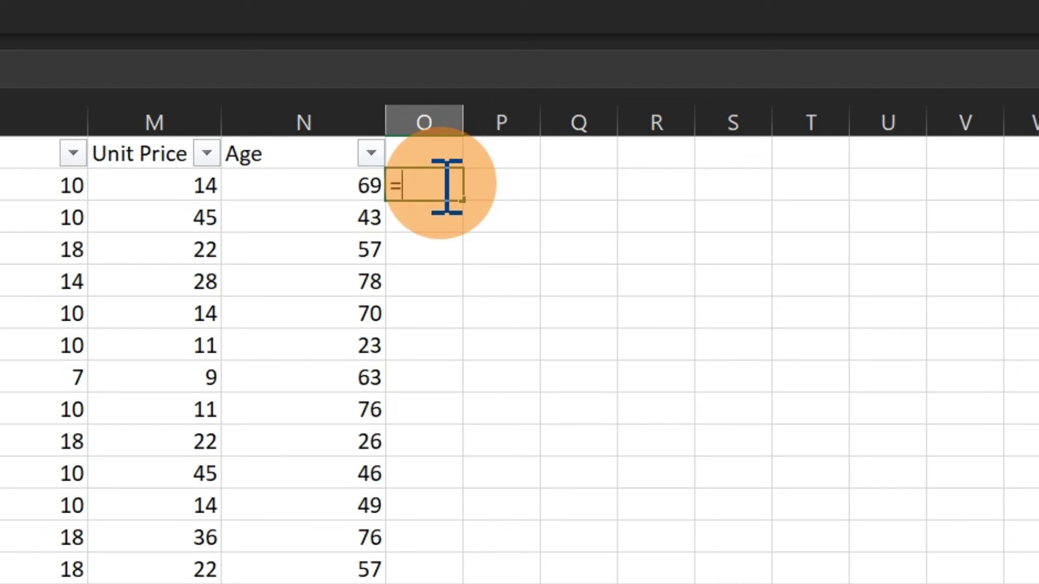
type("date")
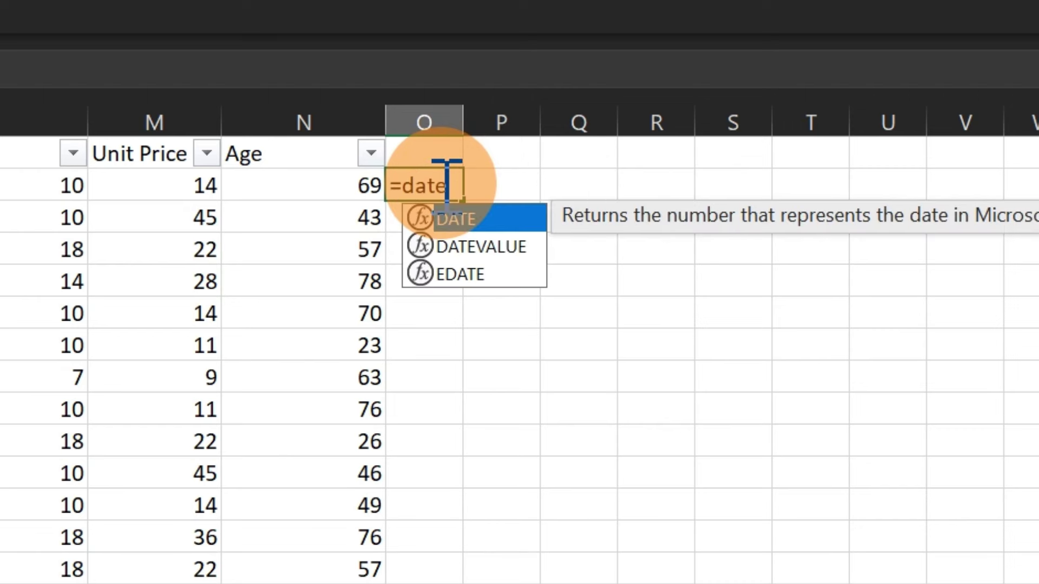
type("diff")
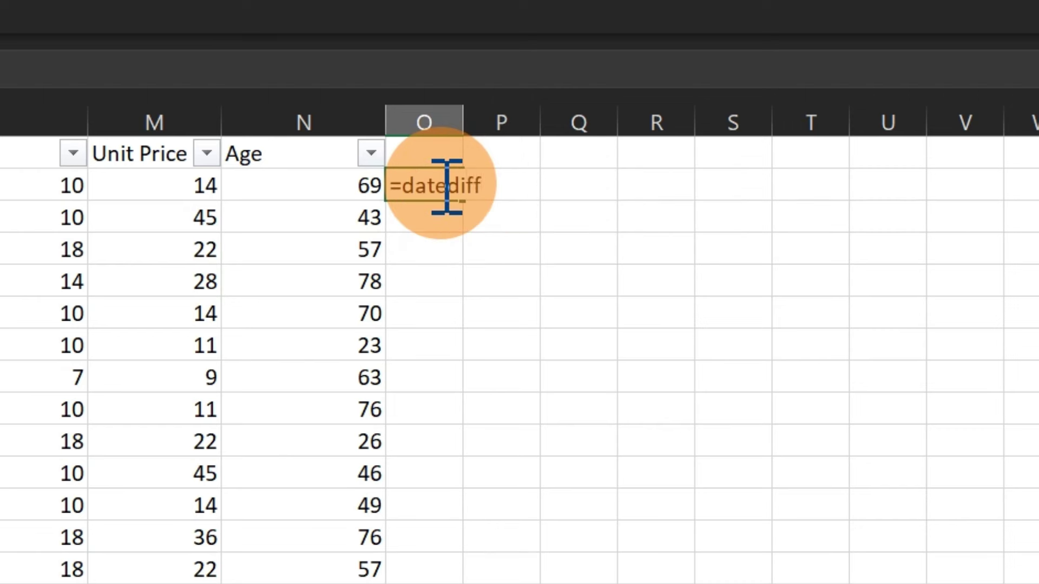
type("(")
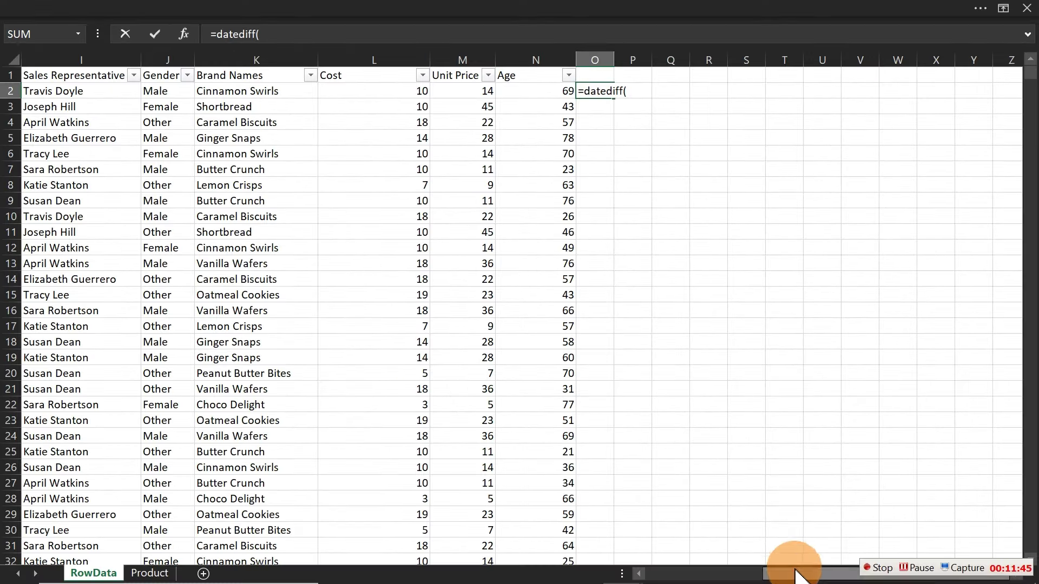
left_click_drag(795, 573, 707, 565)
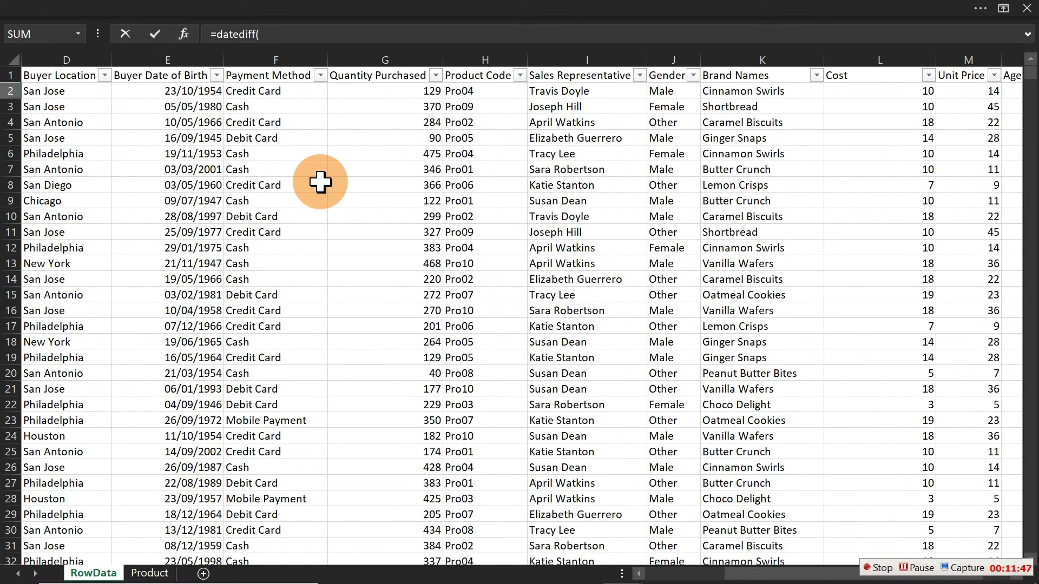
left_click(170, 91)
type(",")
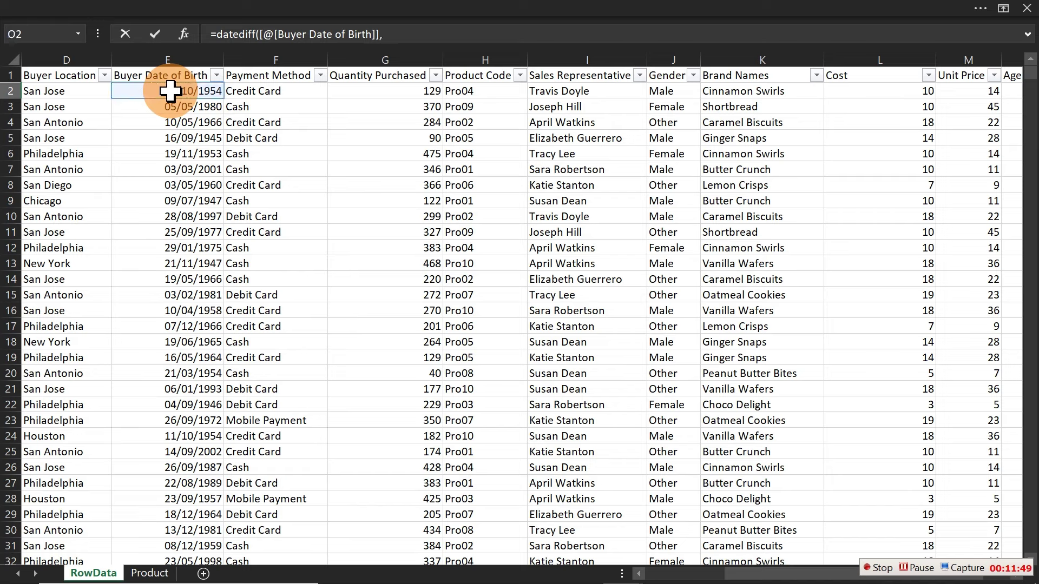
type("to")
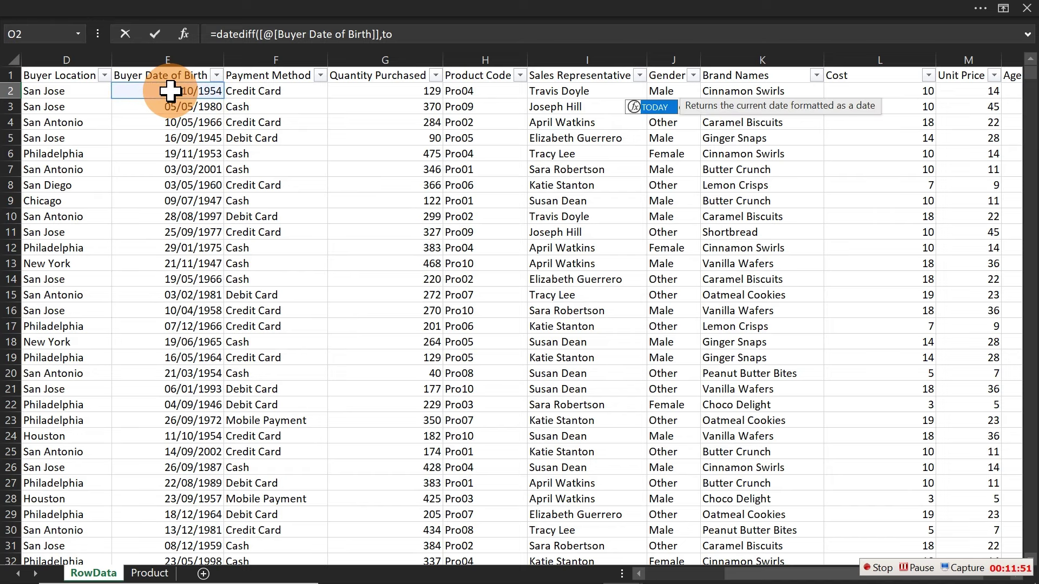
key("Tab")
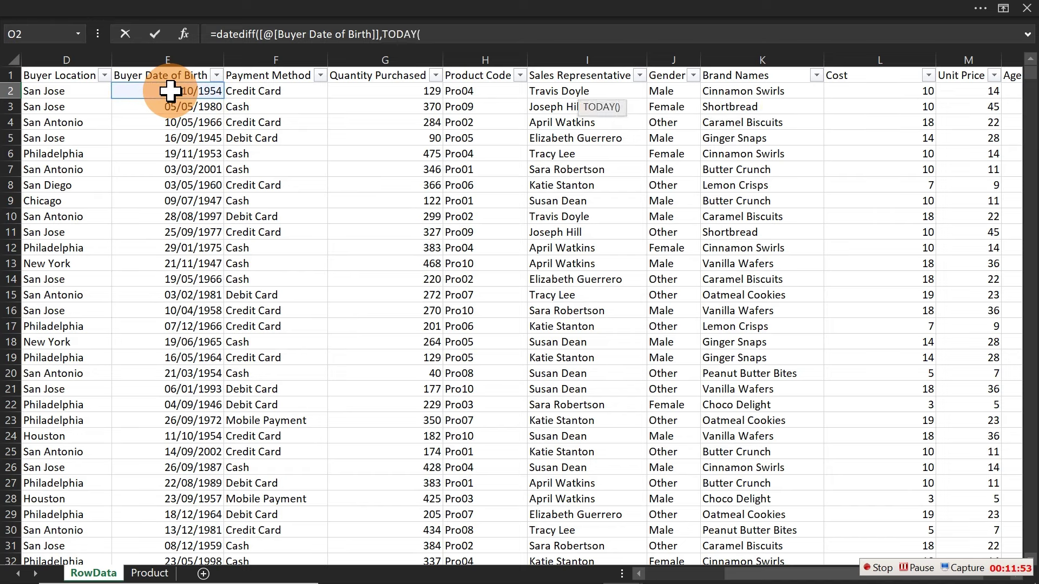
type("),\"Y")
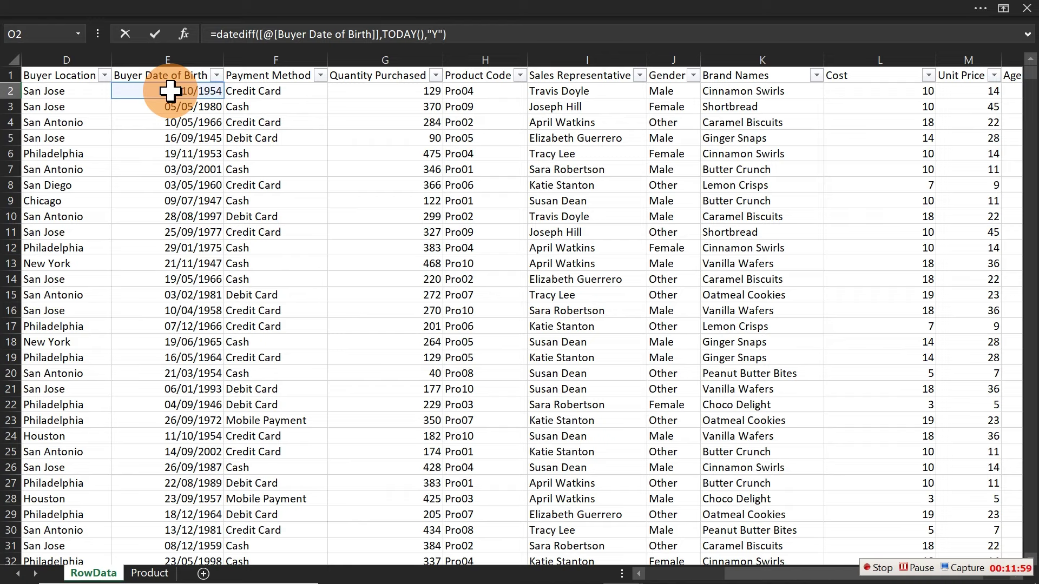
key("Return")
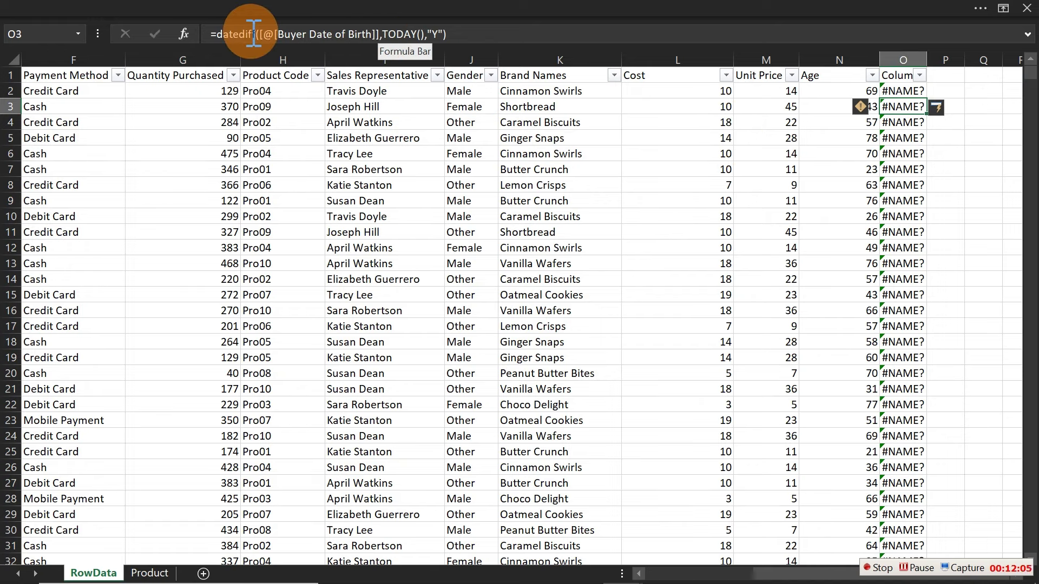
Replace the formula in O2 with =DATEDIF([@[Buyer Date of Birth]],TODAY(),"Y"), checking the function name against the Age formula in N2
left_click(824, 92)
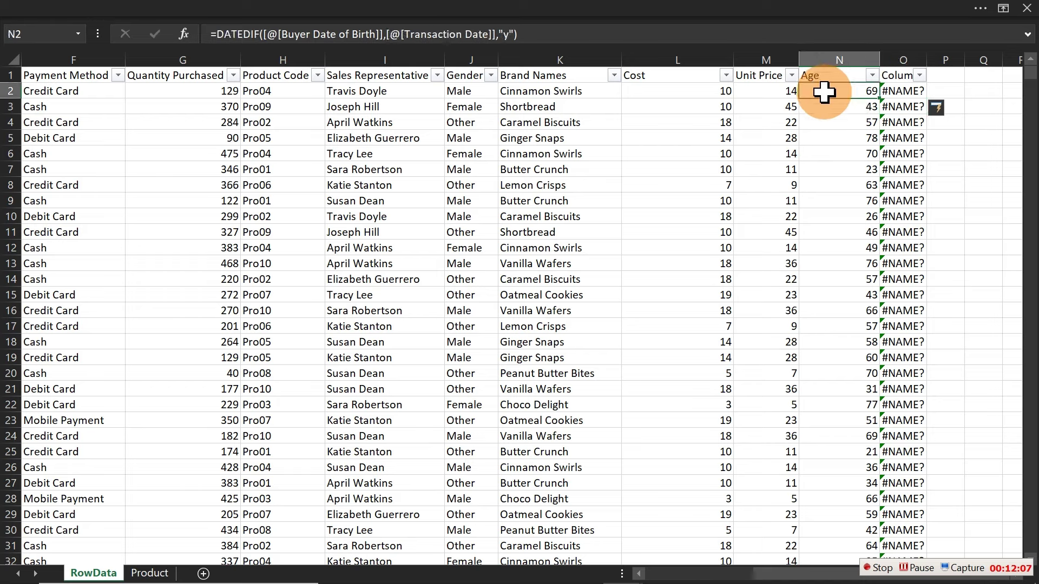
left_click(902, 91)
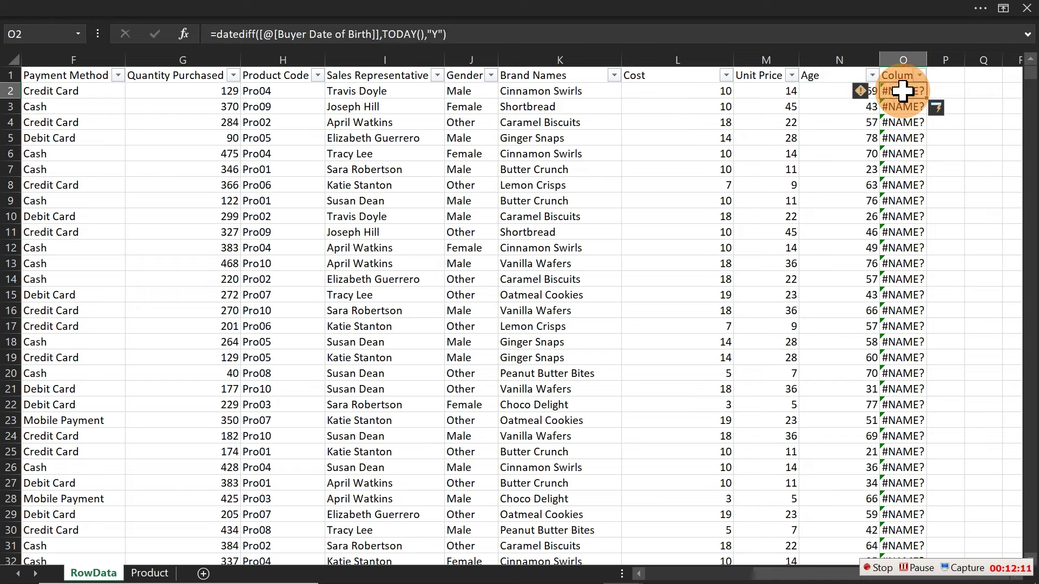
type("=d")
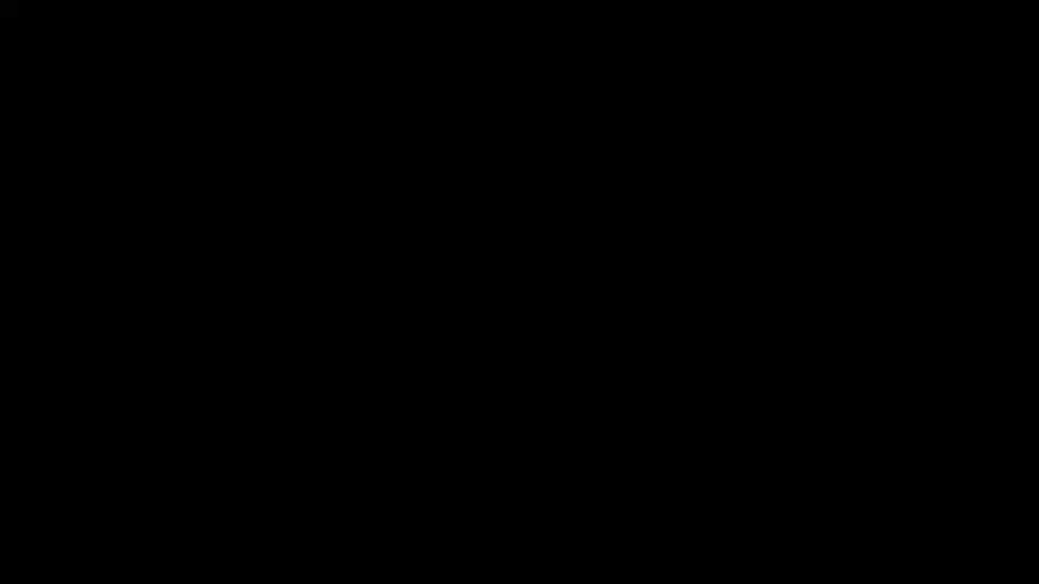
type("atedif")
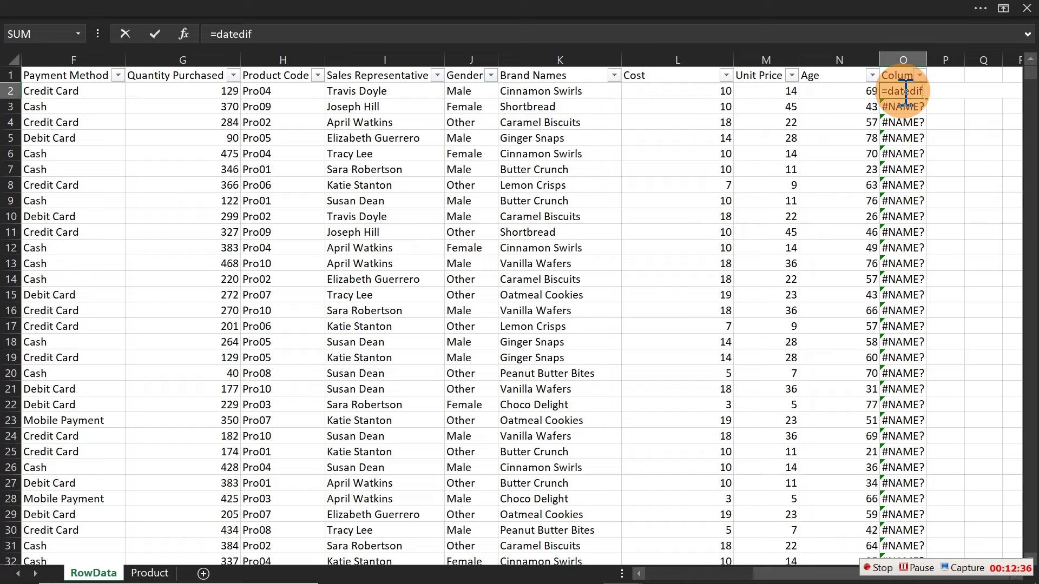
type("(")
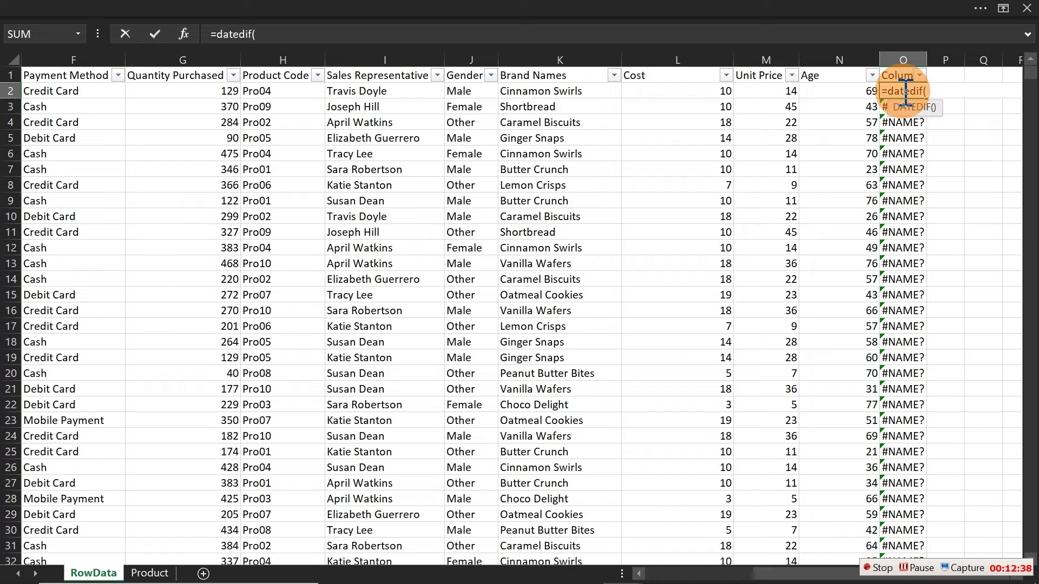
left_click_drag(805, 571, 695, 568)
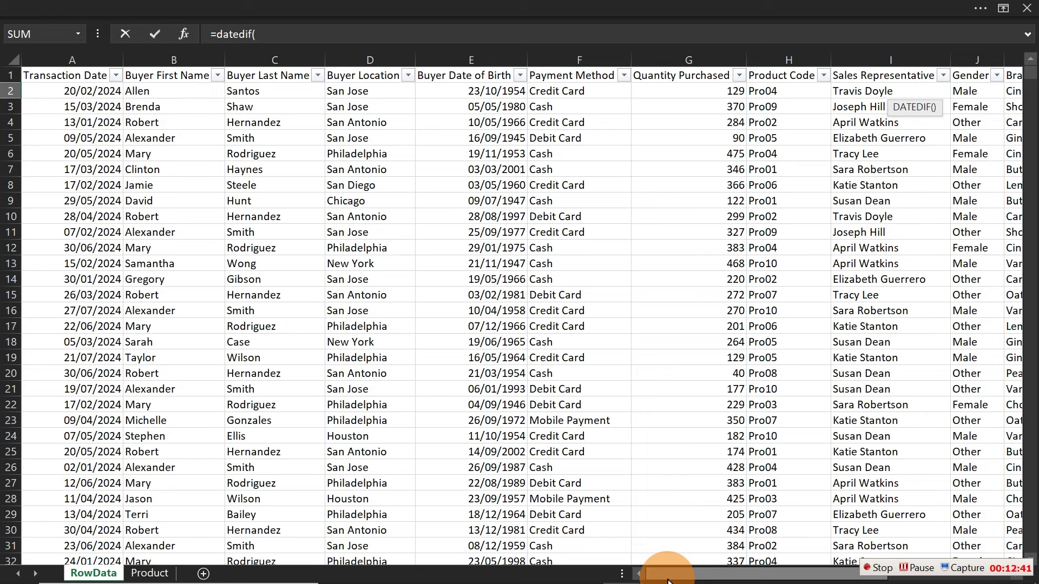
left_click(485, 91)
type(",")
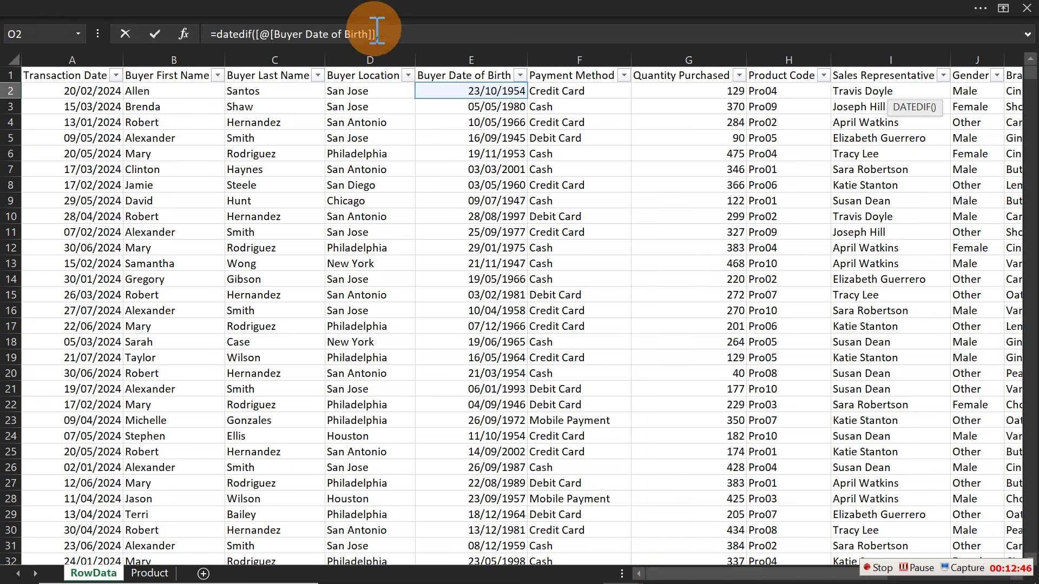
type("to")
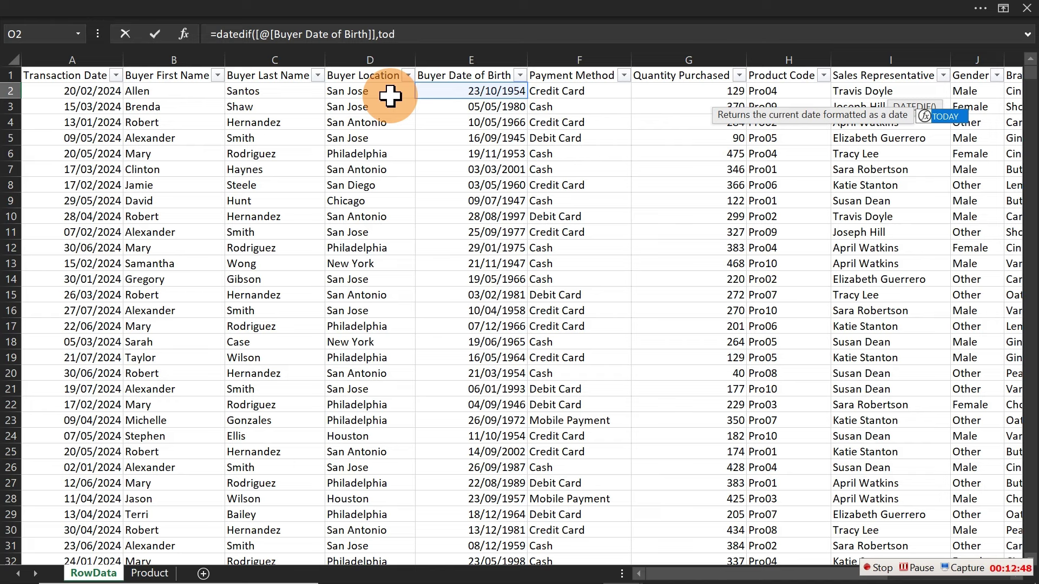
type("d")
key("Tab")
type(")")
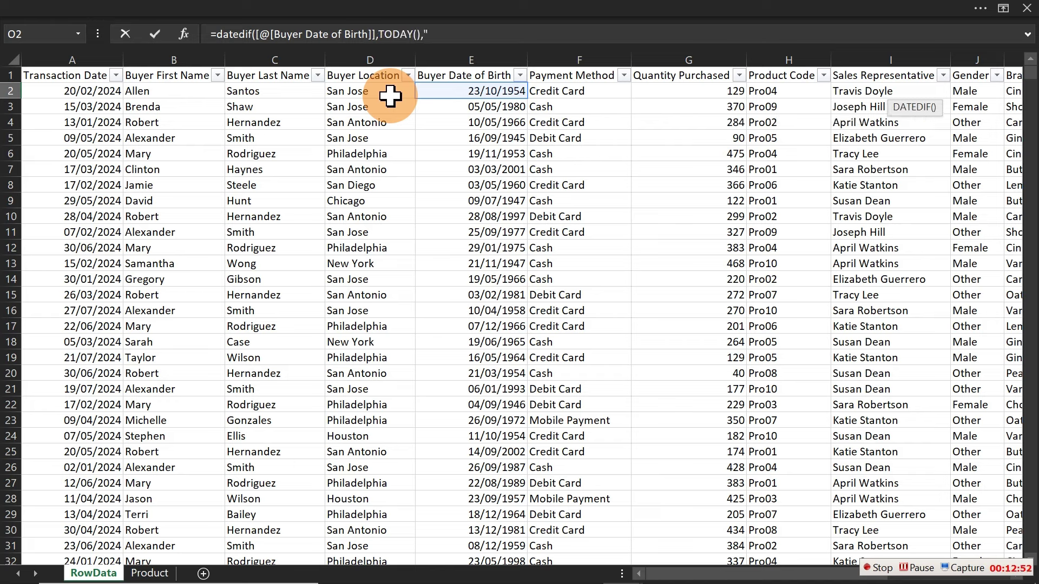
type(",\"Y\")")
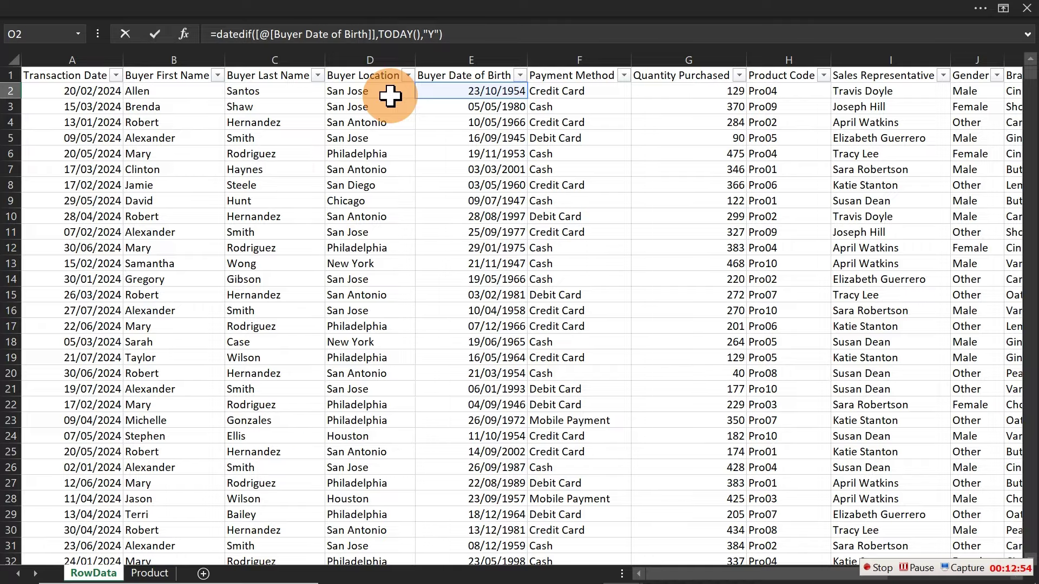
key("Return")
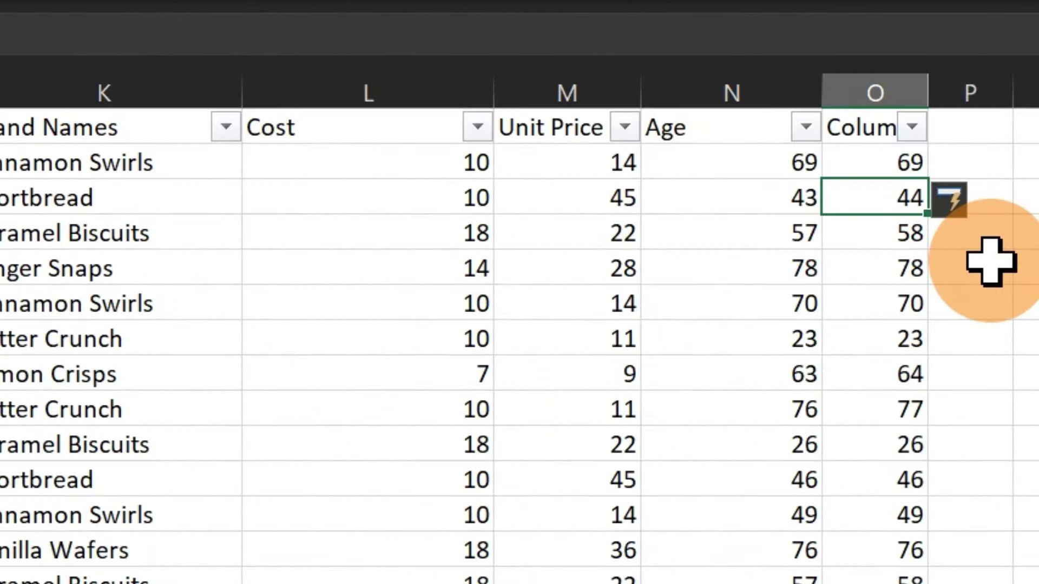
Compare the transaction-date ages in column N with the TODAY-based ages in column O, examining both formulas and the row 3 results
key("Right")
key("Right")
key("Right")
key("Right")
key("Right")
key("Right")
key("Right")
key("Right")
key("Right")
key("Right")
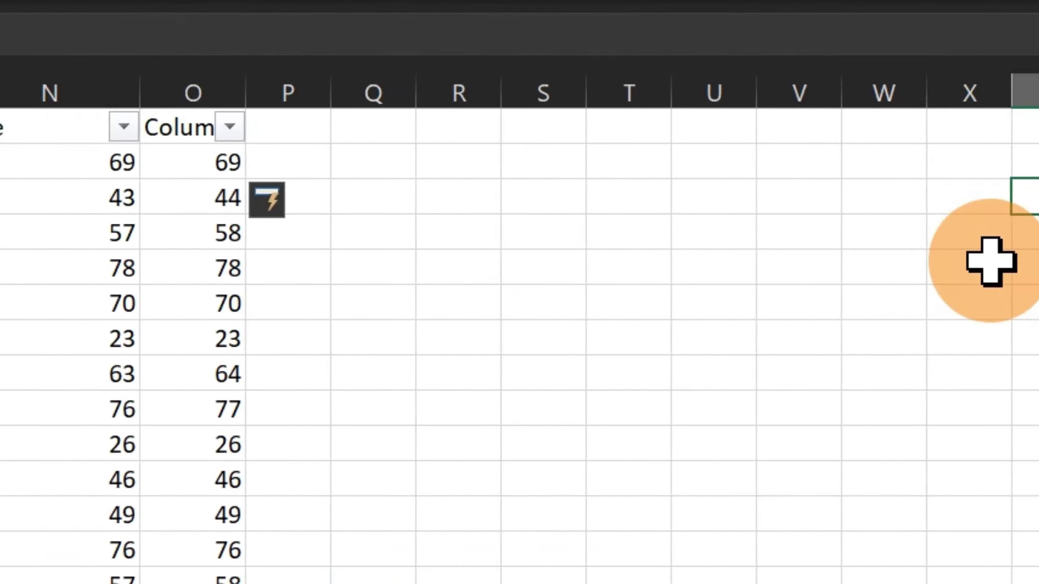
left_click(121, 158)
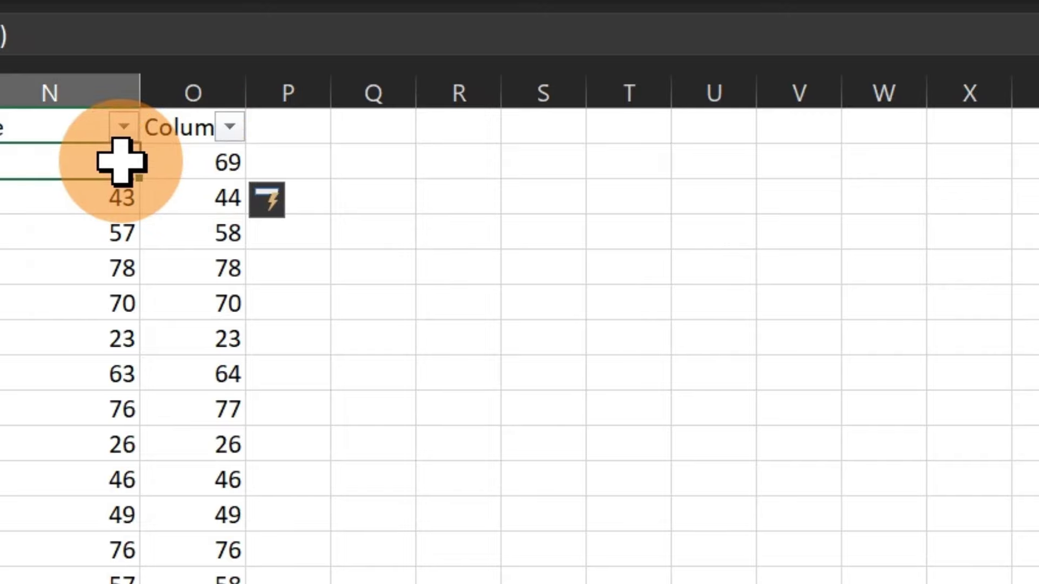
left_click(213, 167)
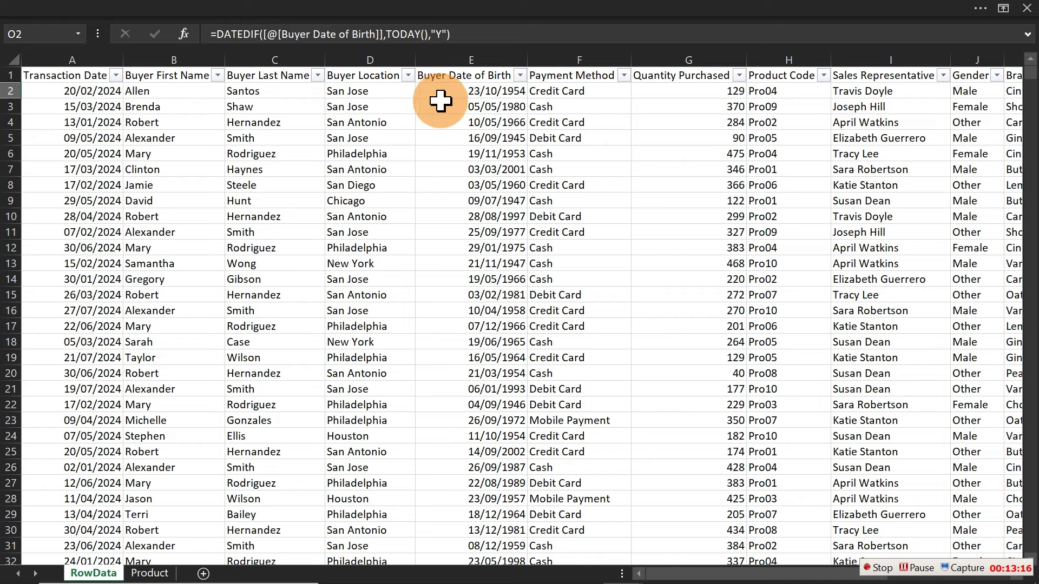
left_click_drag(684, 578, 701, 578)
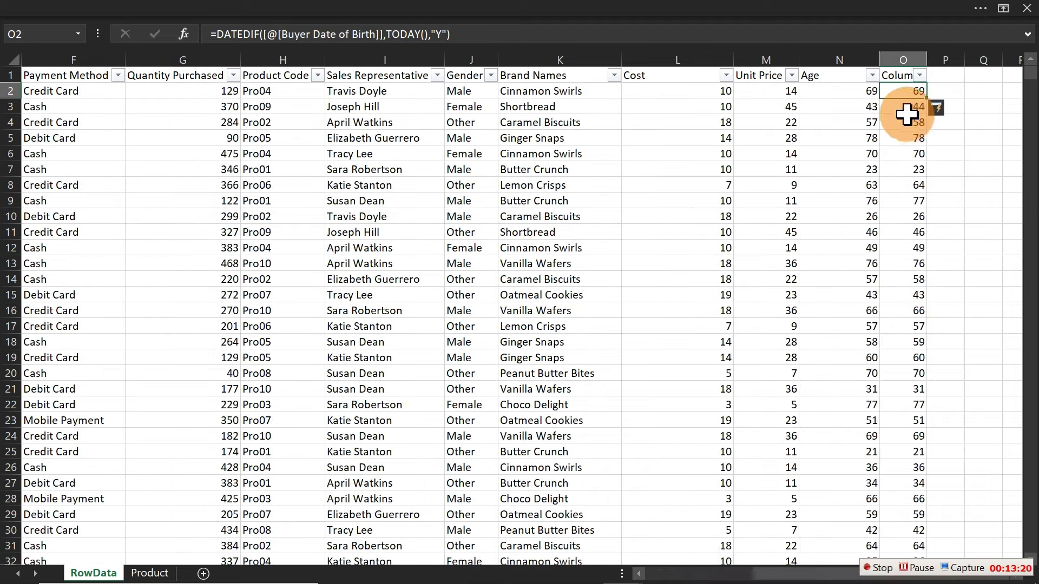
left_click(869, 110)
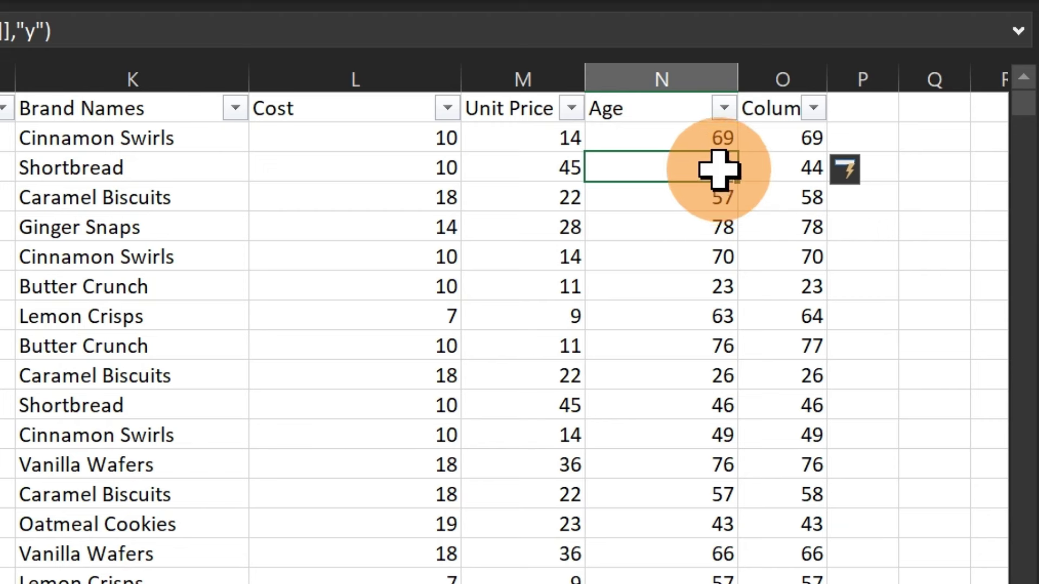
left_click(787, 170)
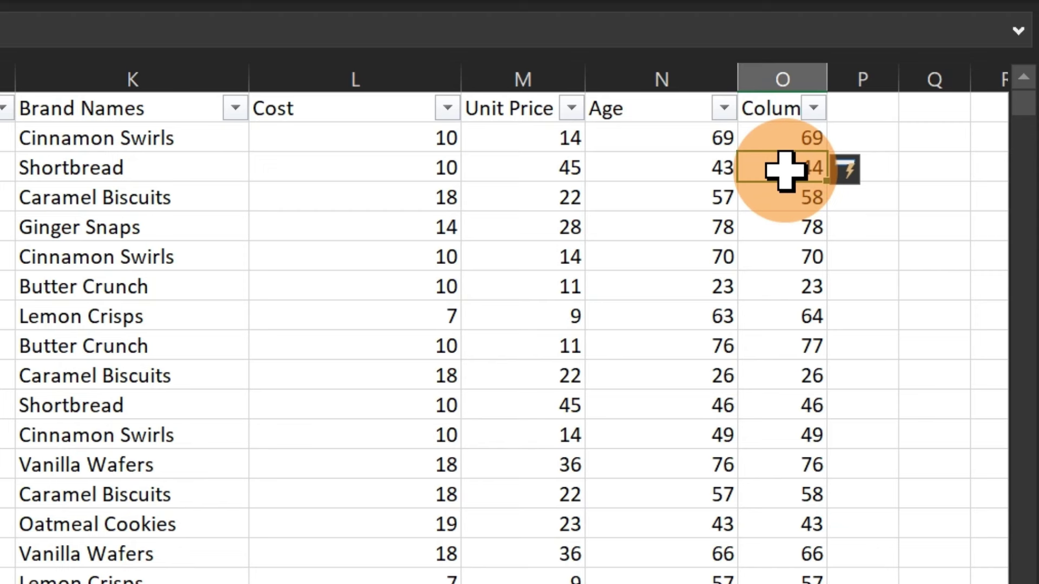
left_click(683, 172)
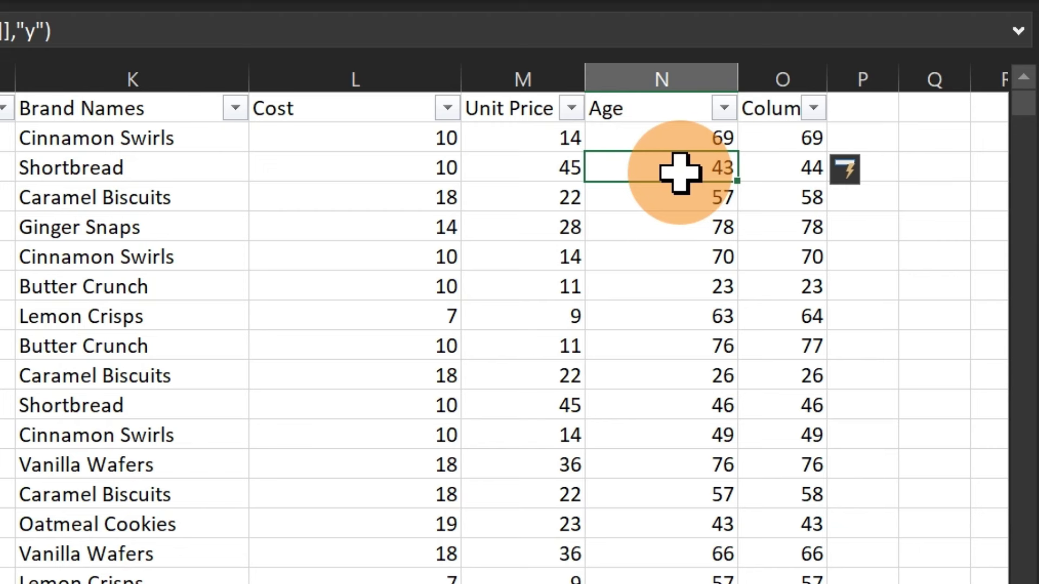
left_click(771, 170)
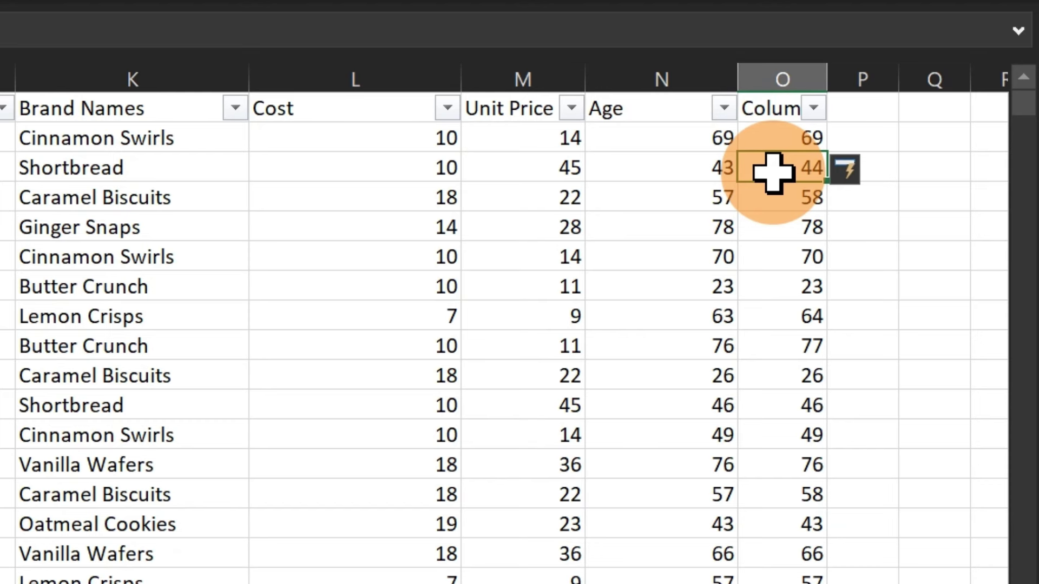
Delete column O with the TODAY-based ages from the RowData sheet
left_click(761, 79)
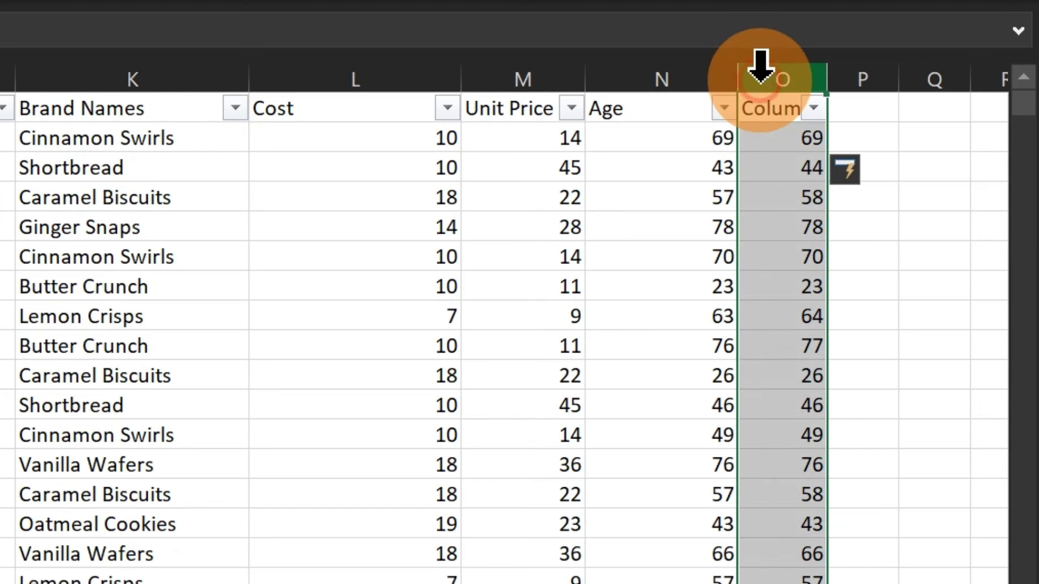
right_click(761, 80)
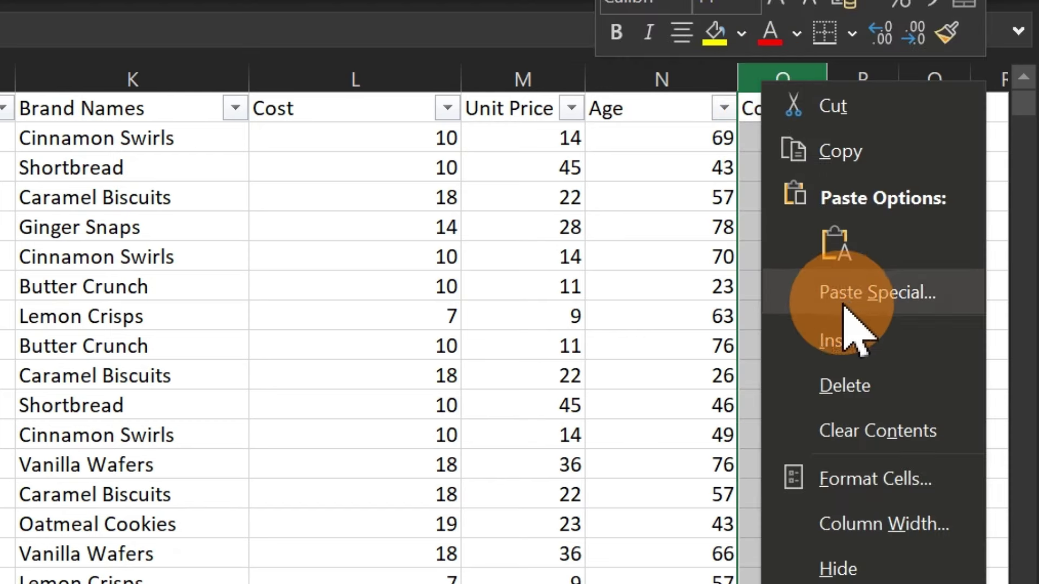
left_click(840, 385)
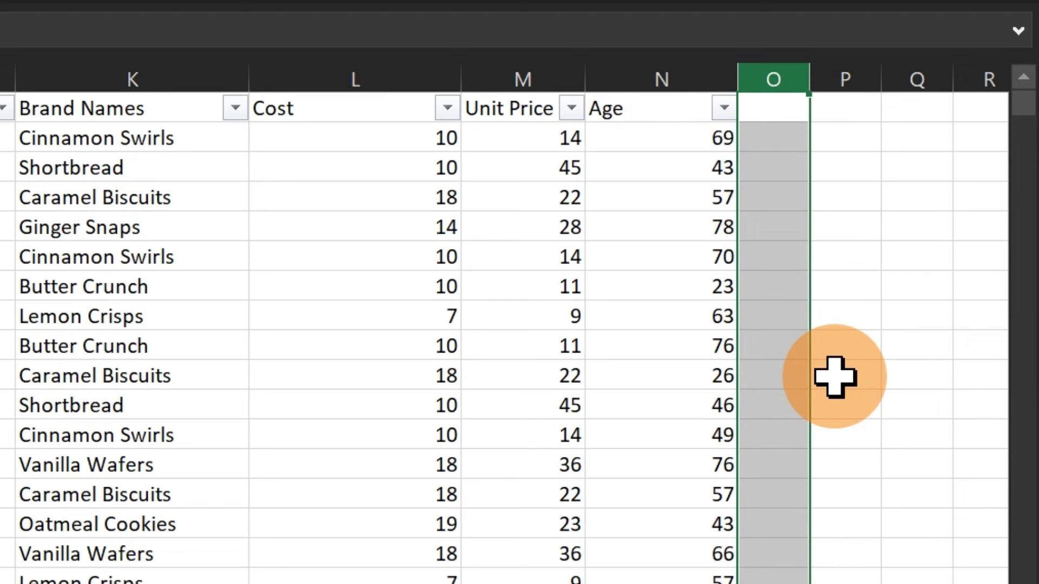
Add an Age-Group column header in O1 beside Age and widen the column to fit it
left_click(764, 111)
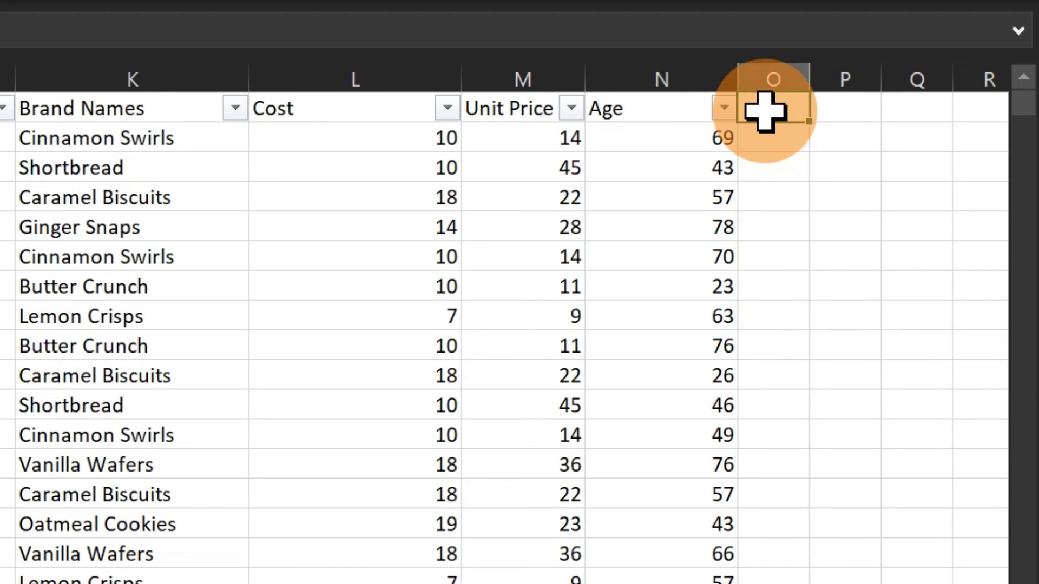
type("Age-")
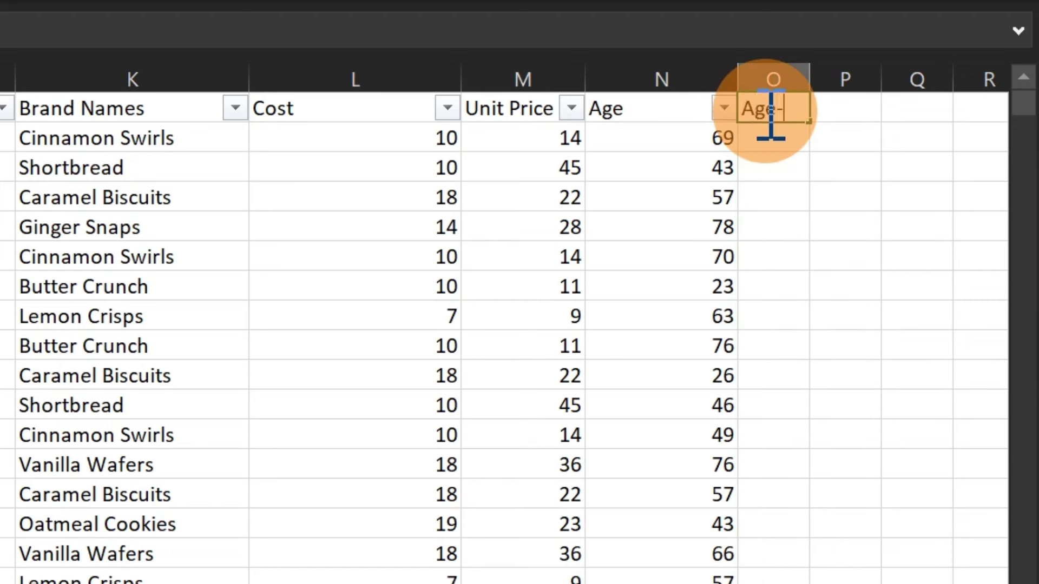
type("Group")
key("Return")
left_click_drag(810, 70, 915, 81)
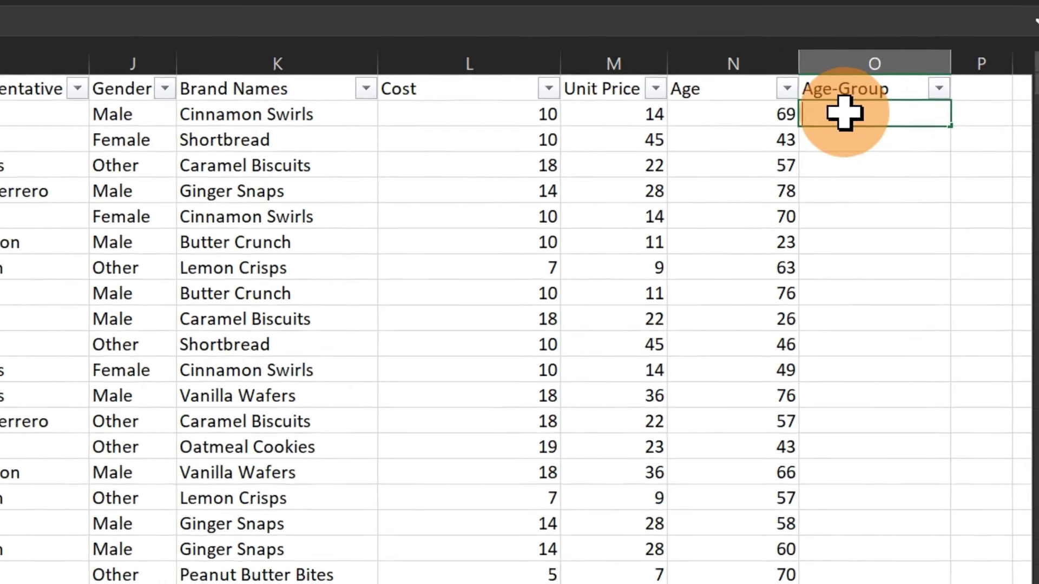
type("=")
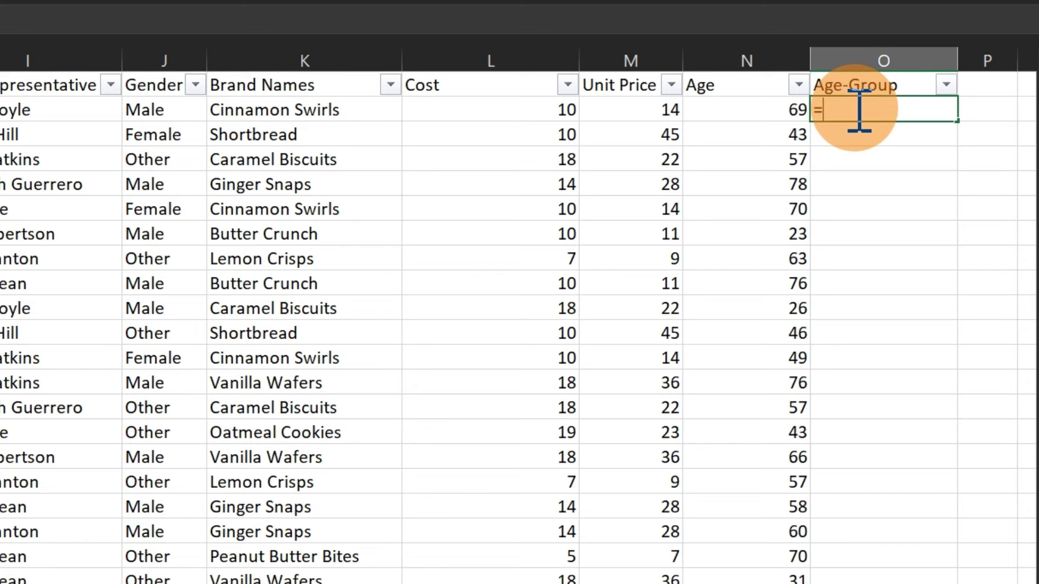
key("Escape")
key("Right")
key("Right")
key("Right")
key("Right")
key("Right")
key("Right")
key("Right")
key("Right")
key("Right")
key("Right")
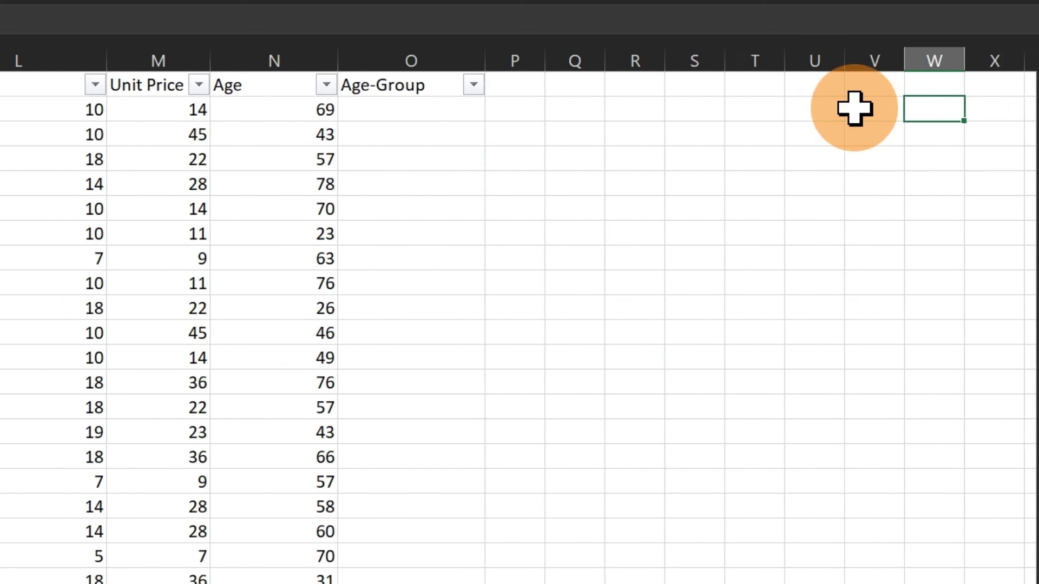
left_click(220, 105)
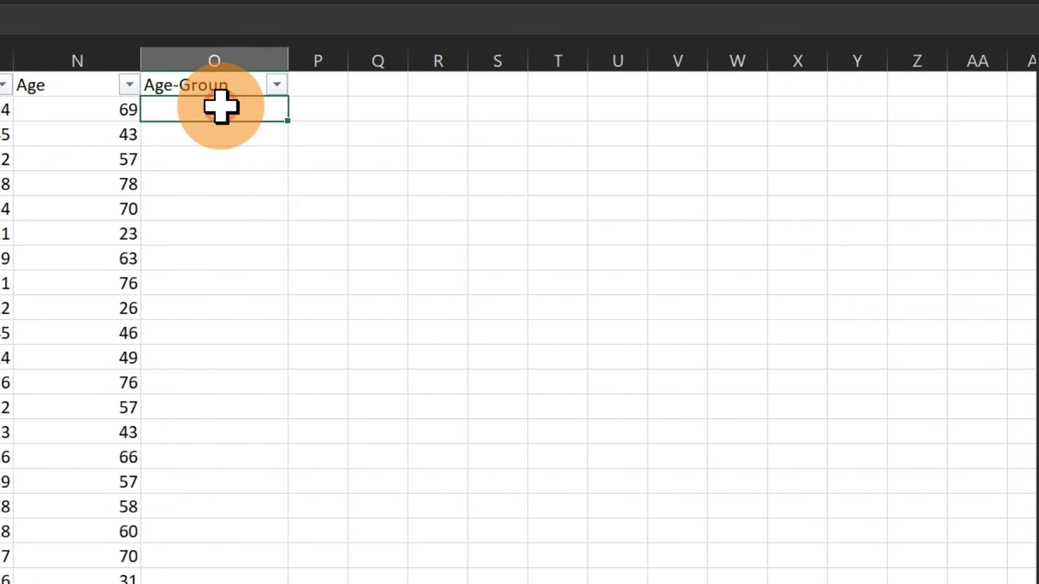
type("=fl")
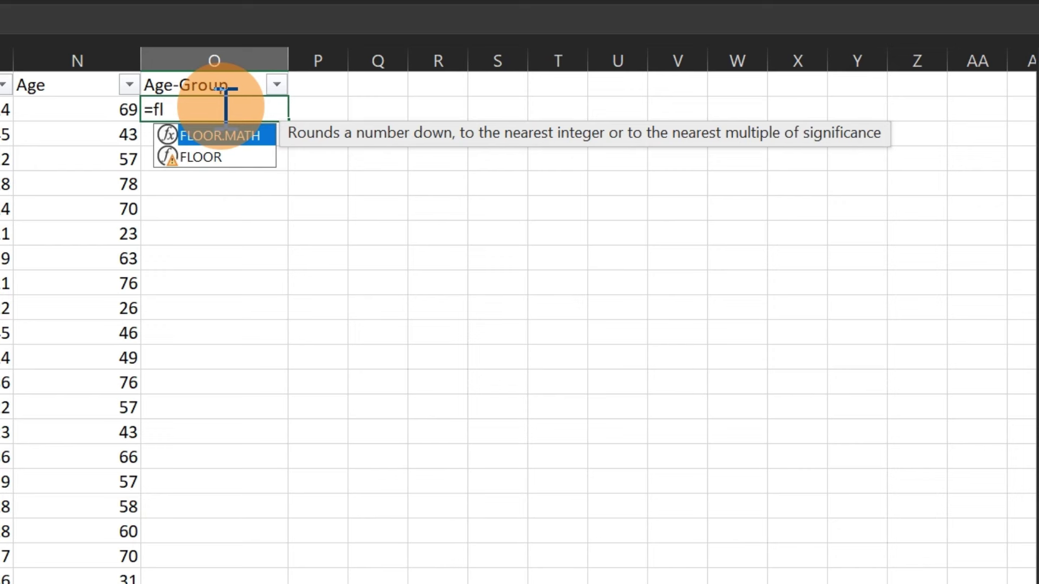
key("Down")
key("Tab")
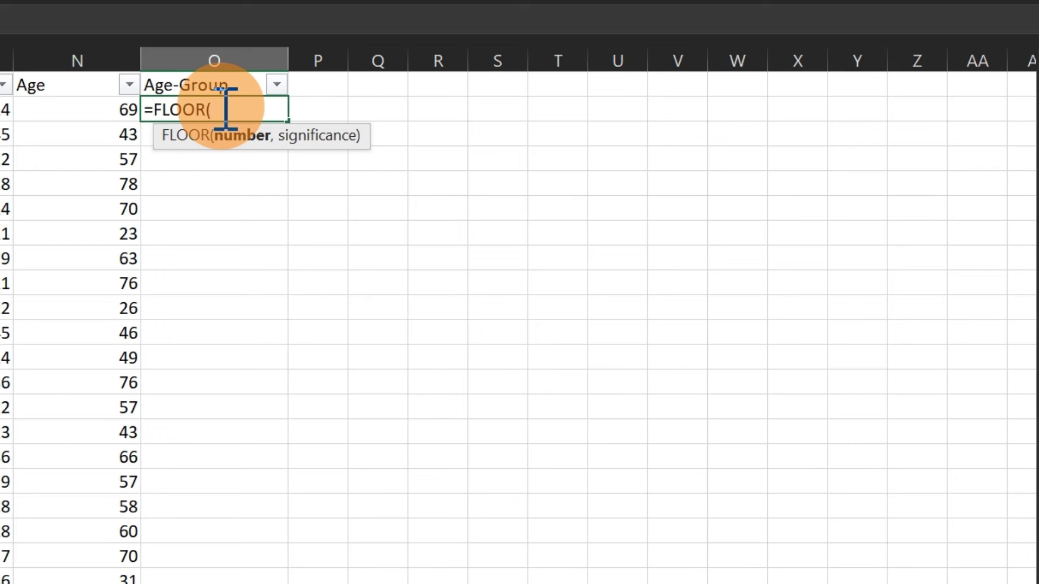
left_click(47, 103)
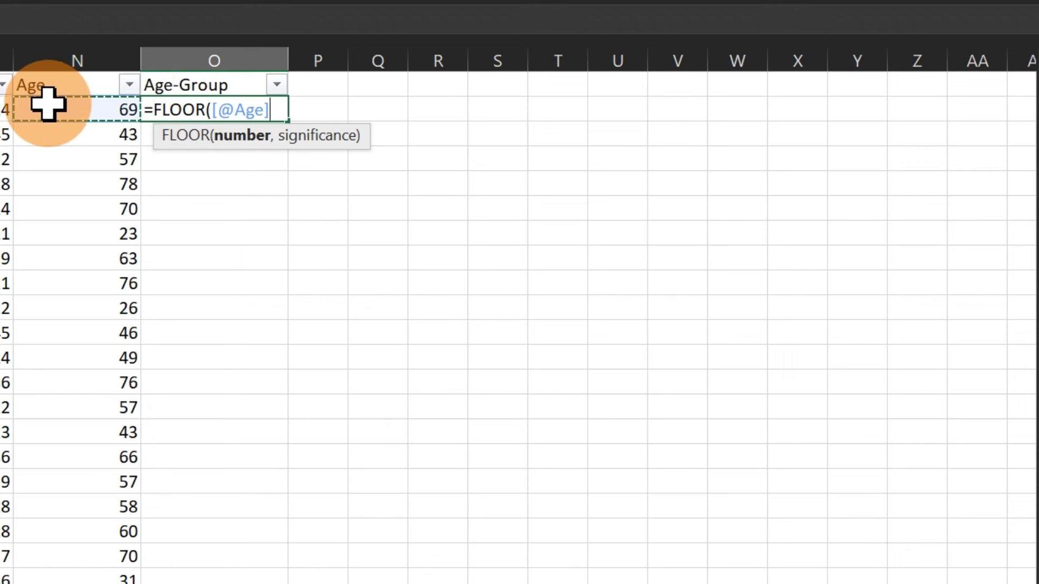
type(",")
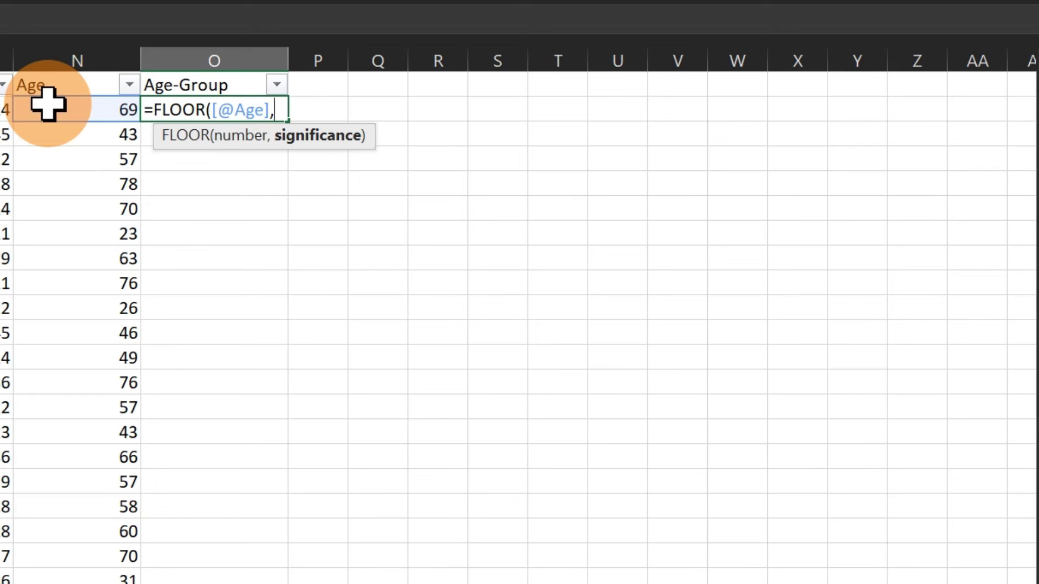
type("15")
type(")&")
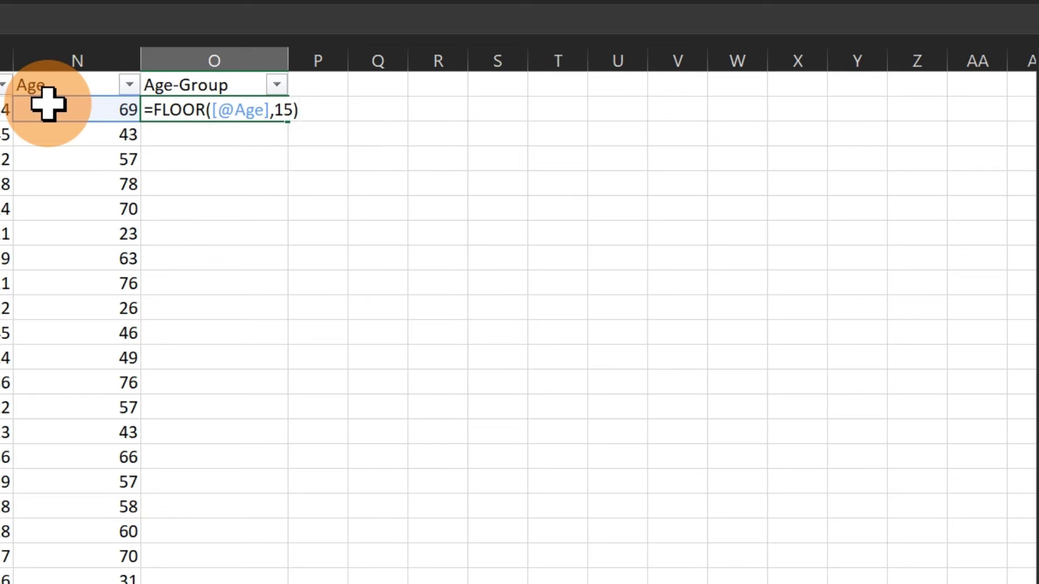
type("\" \"&")
type("fl")
key("Down")
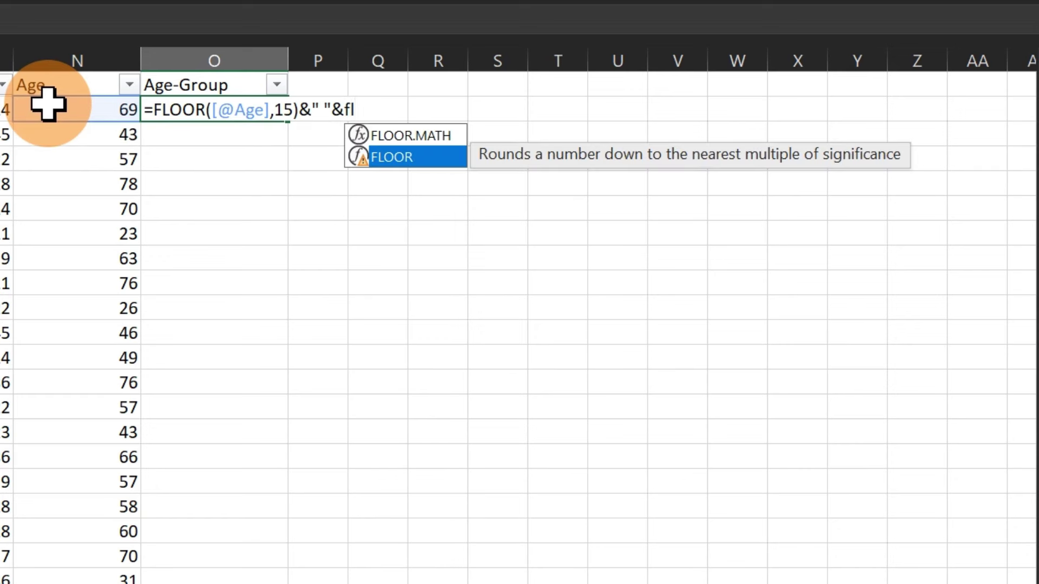
key("Tab")
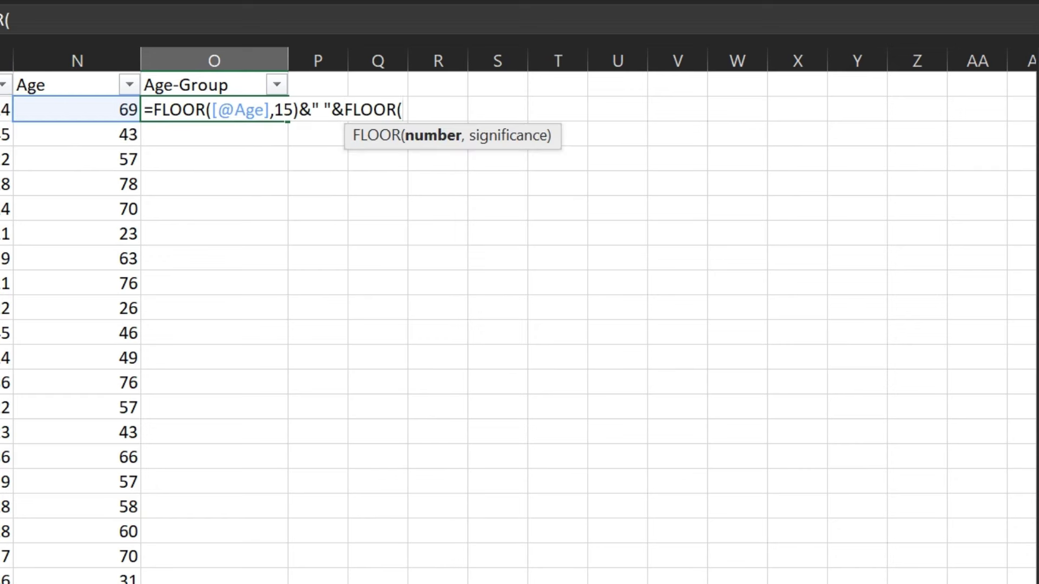
left_click(53, 108)
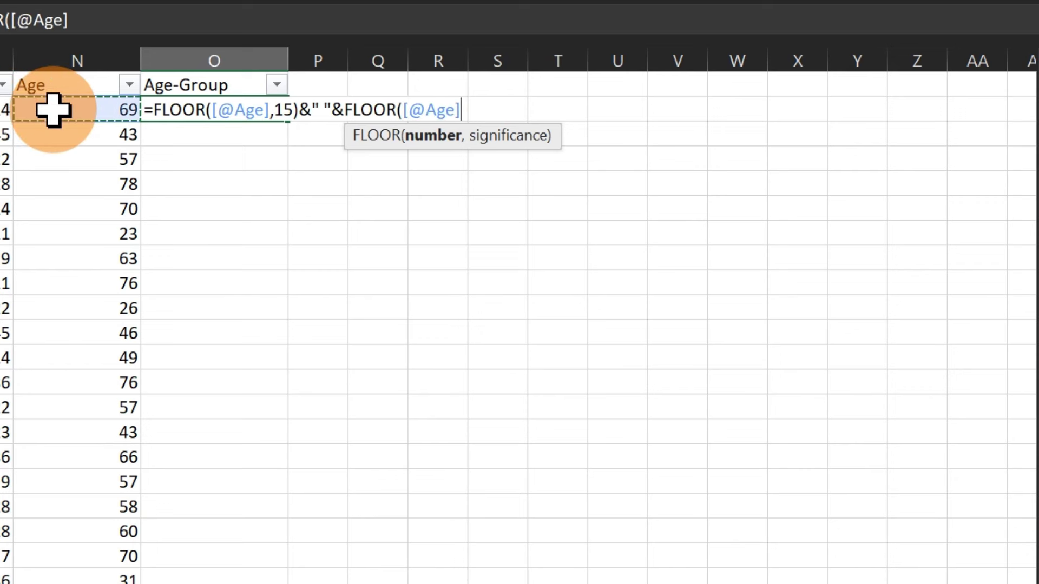
left_click(463, 107)
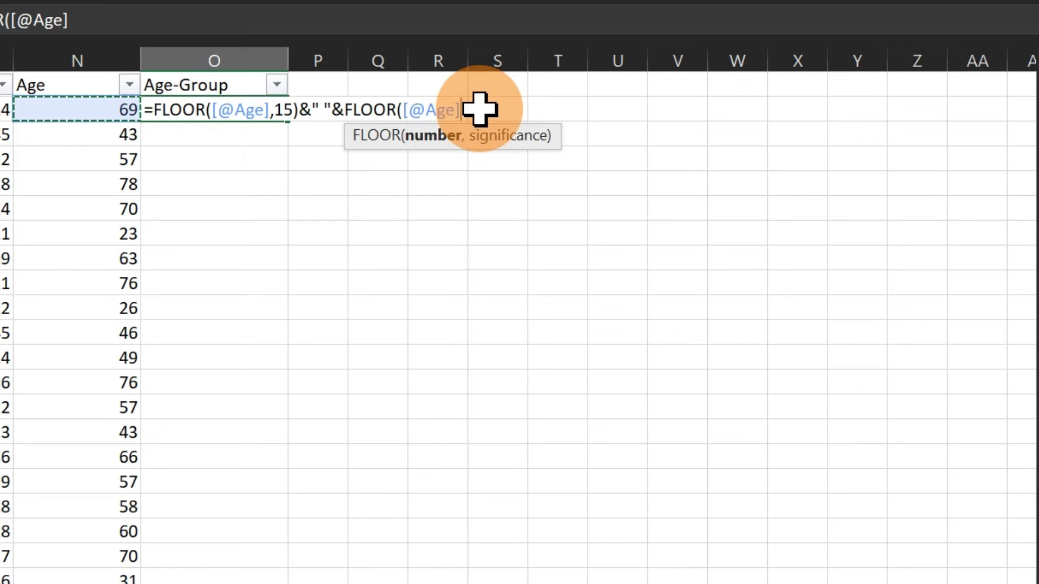
type(",15")
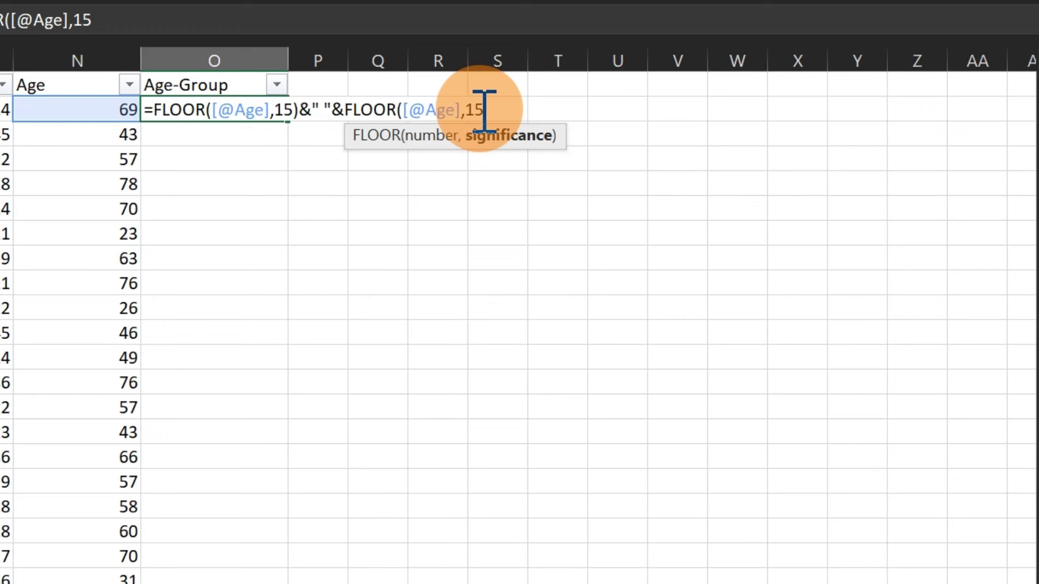
type(")")
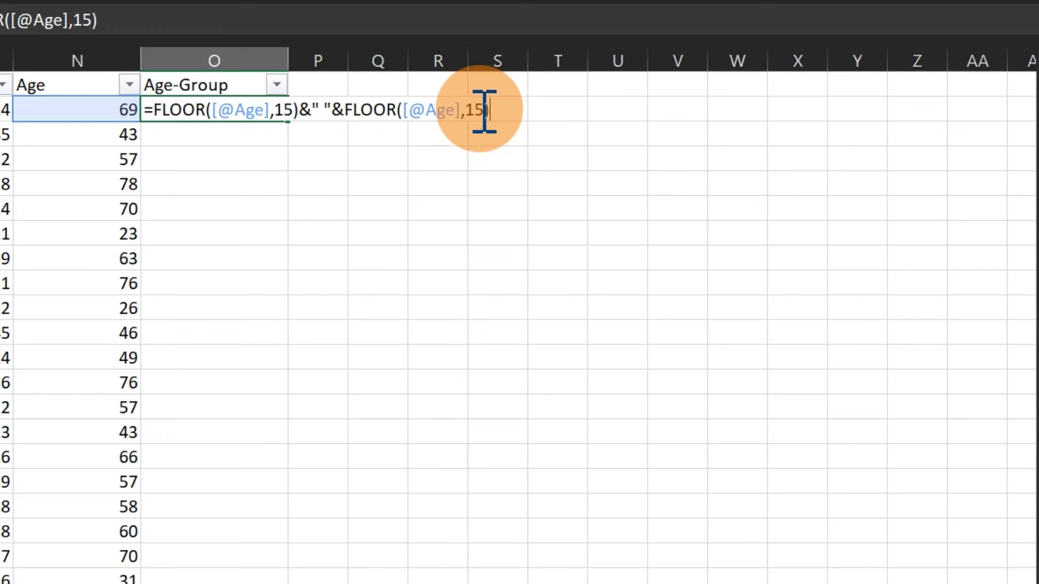
type("+14)")
key("Return")
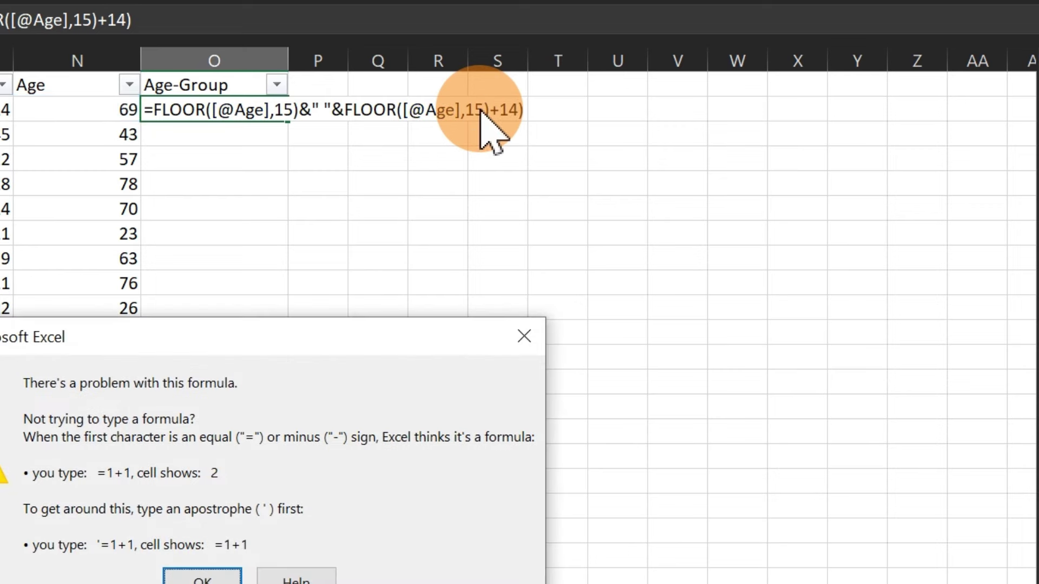
key("Return")
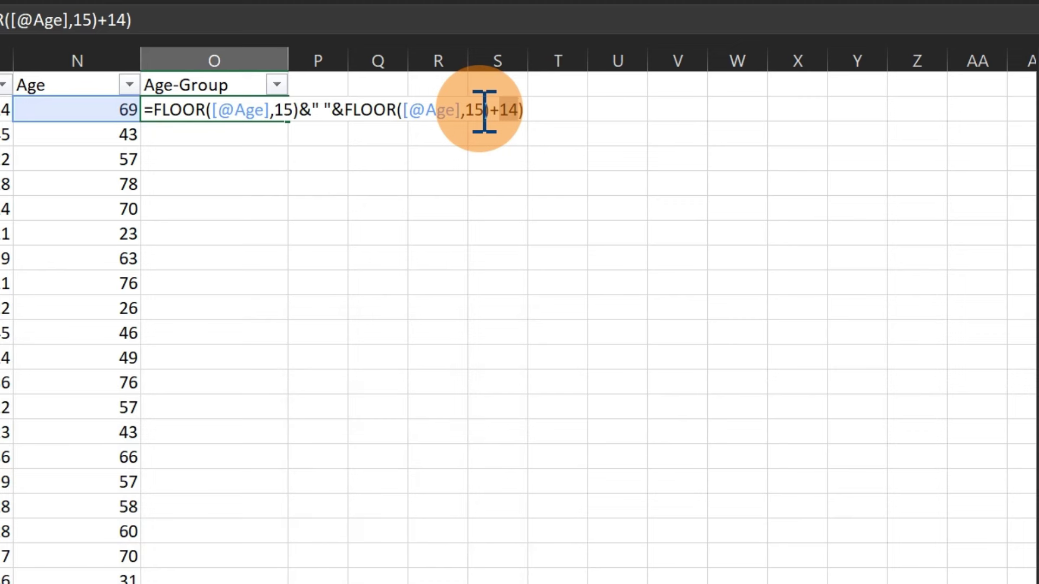
left_click(522, 110)
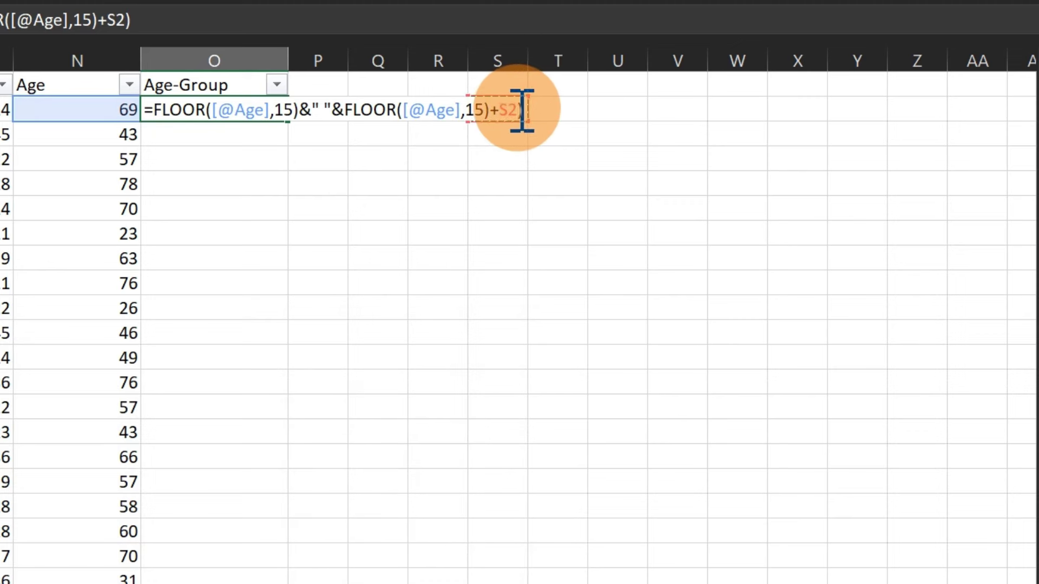
left_click(186, 109)
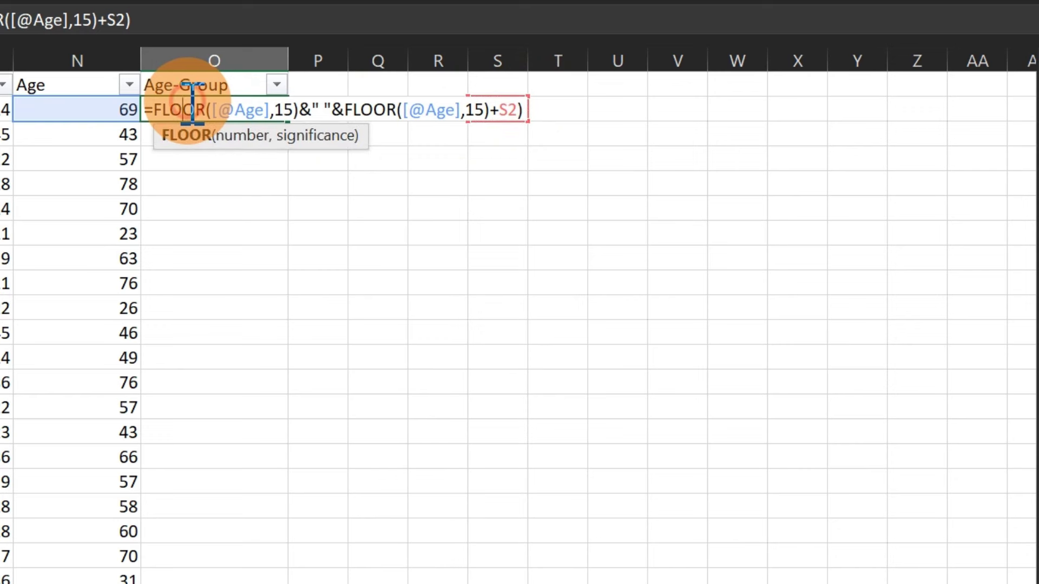
left_click(450, 110)
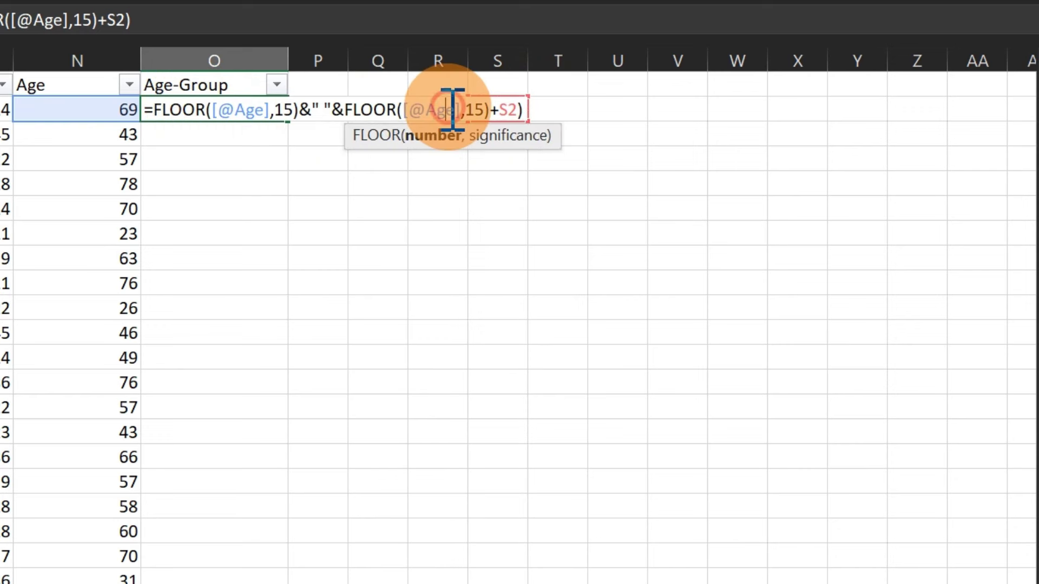
key("Right")
key("Right")
key("Right")
key("Right")
key("Right")
key("Right")
key("Right")
key("Right")
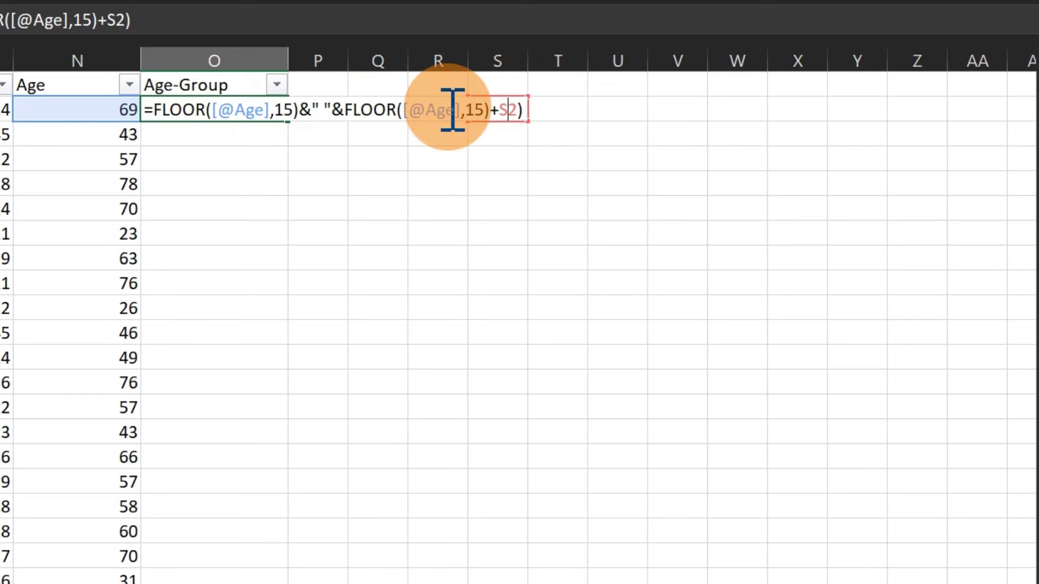
key("Delete")
key("BackSpace")
key("BackSpace")
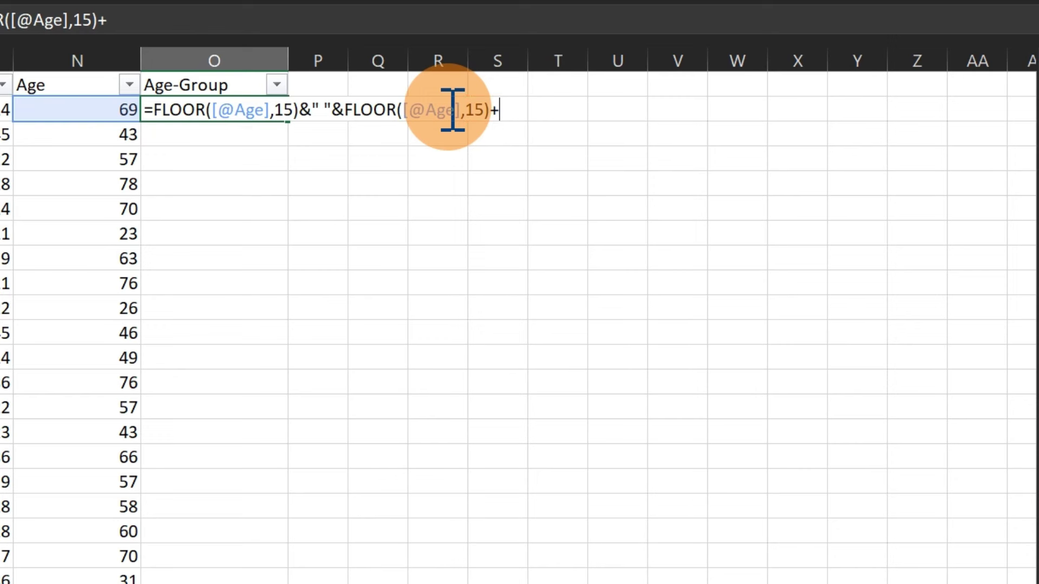
type("14")
key("Return")
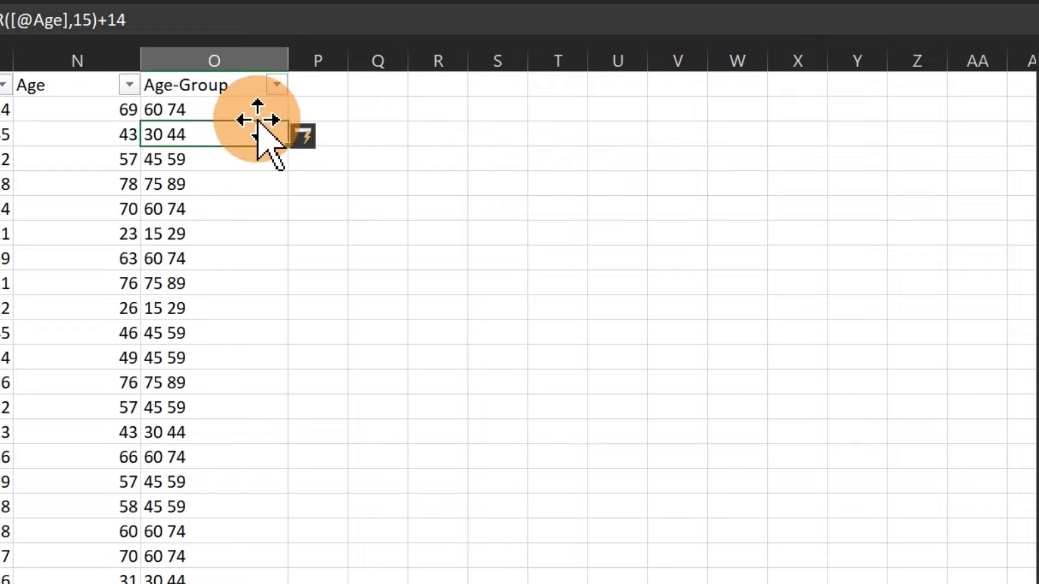
Replace the space separator in the O2 formula with a hyphen, reviewing the distinct Age-Group values before and after
left_click(276, 84)
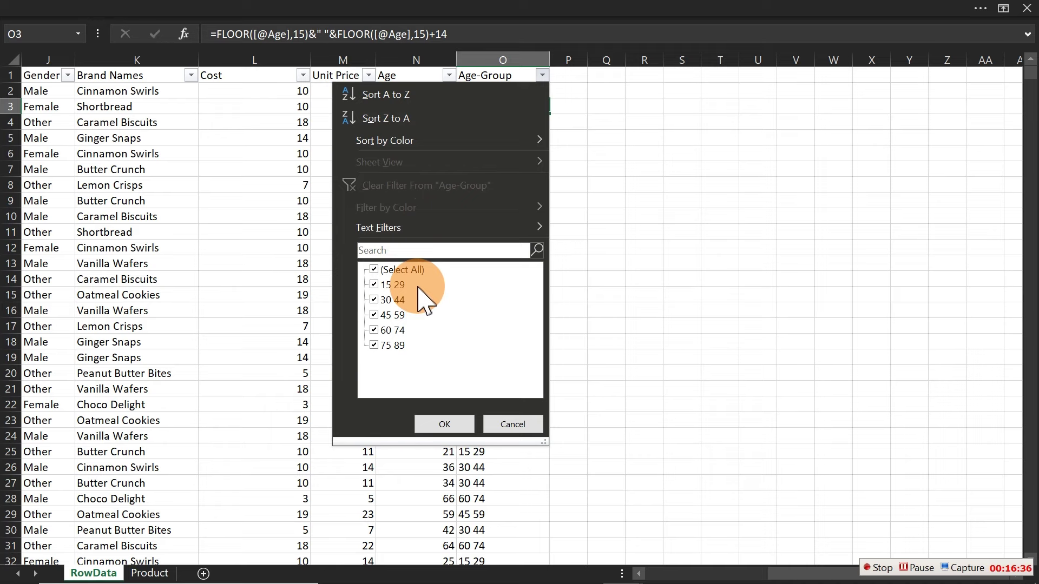
key("Escape")
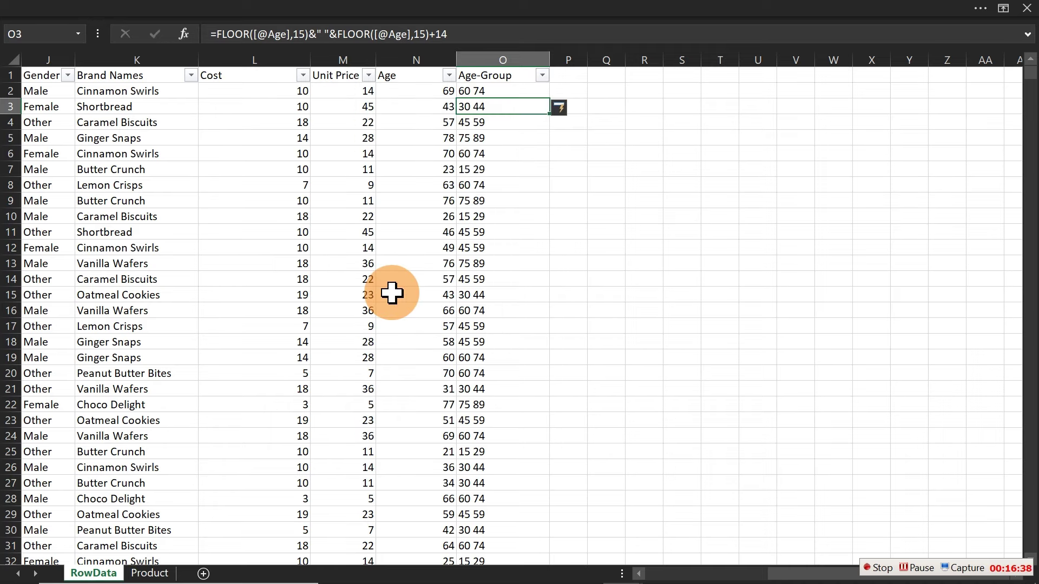
left_click(492, 92)
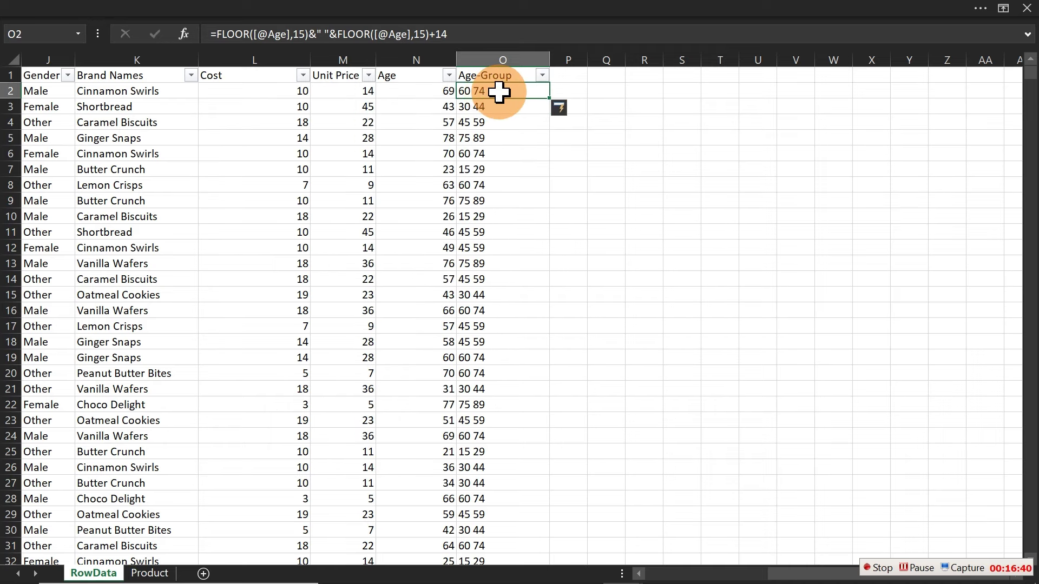
double_click(492, 92)
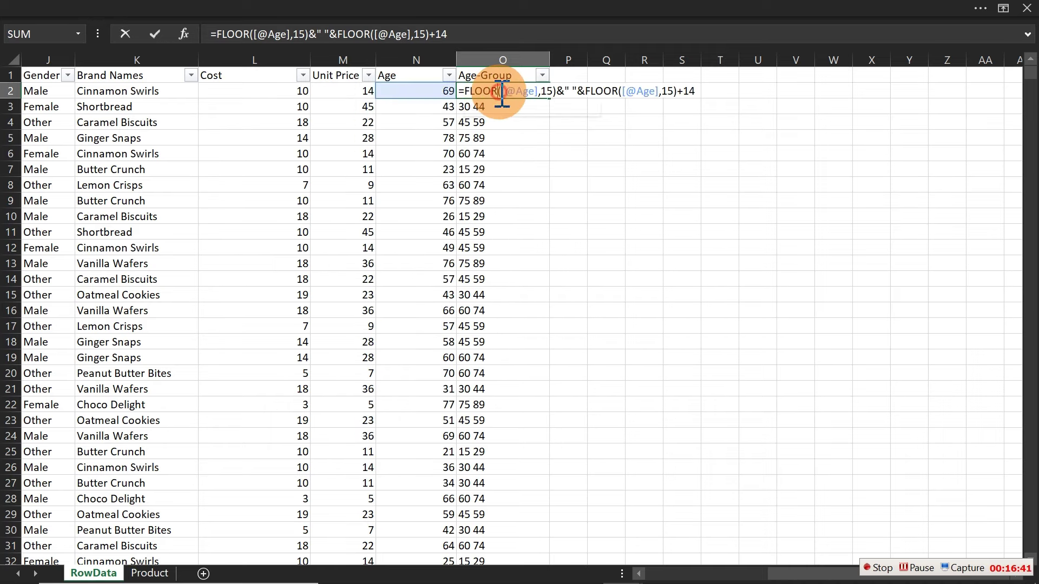
left_click(574, 91)
key("BackSpace")
type("-")
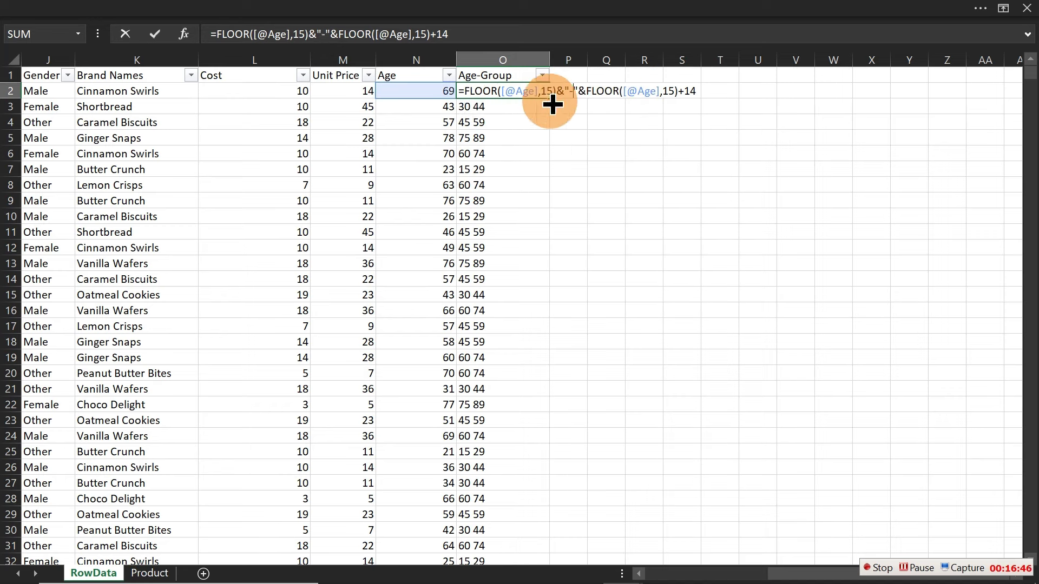
key("Return")
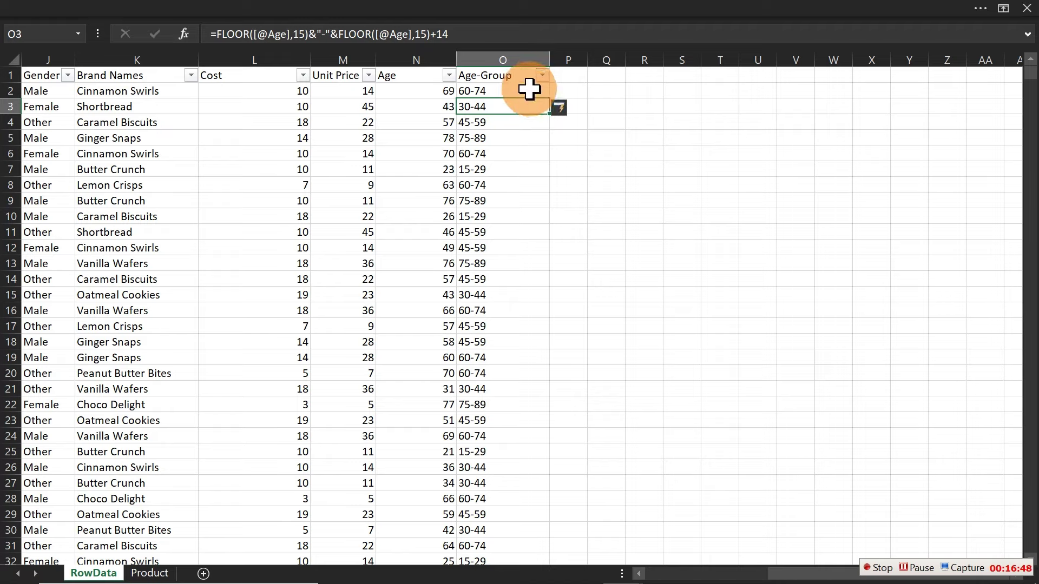
left_click(541, 76)
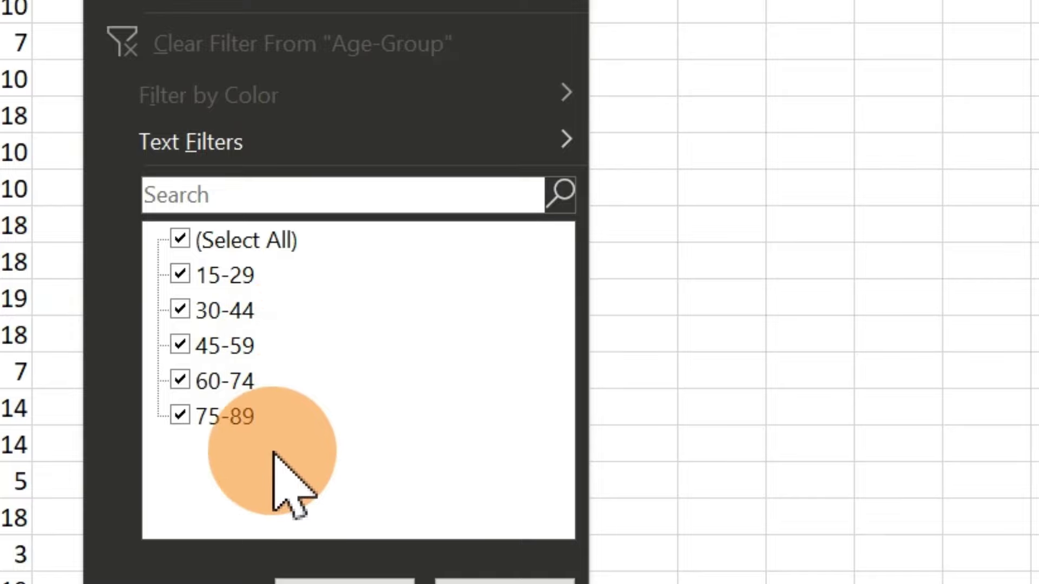
left_click(463, 574)
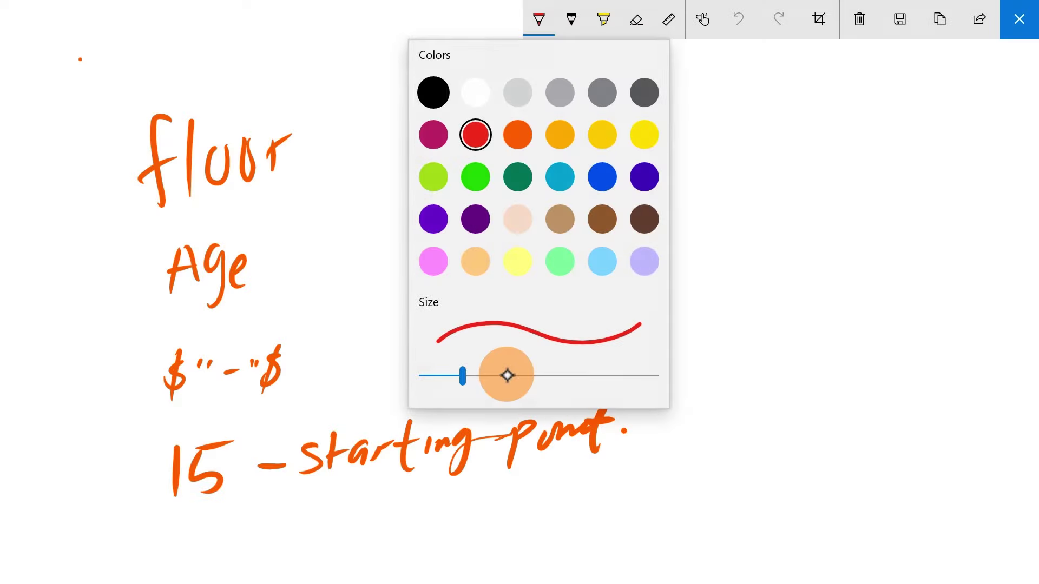
On the handwritten formula sketch, circle "floor" in red and write an underlined 15 beside it
key("Escape")
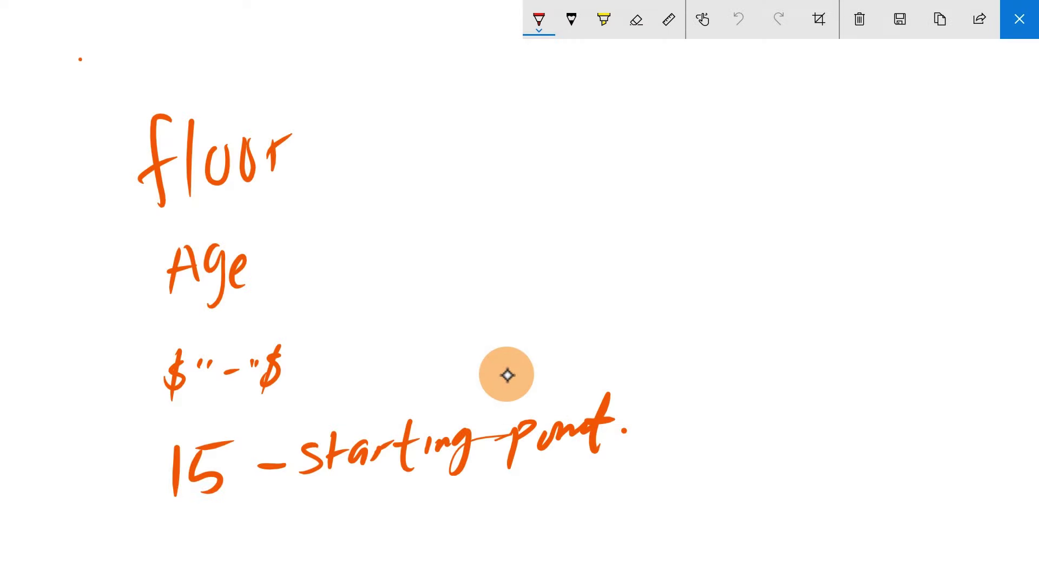
left_click_drag(127, 119, 116, 142)
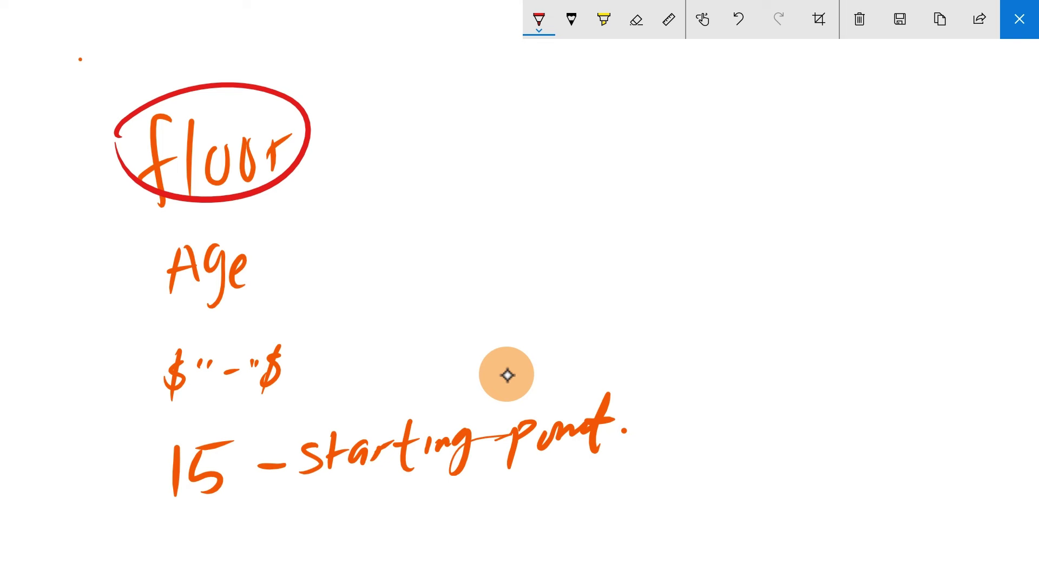
left_click_drag(368, 104, 367, 146)
mouse_move(380, 107)
left_mouse_down()
mouse_move(406, 129)
mouse_move(393, 146)
left_mouse_up()
left_click_drag(388, 106, 416, 100)
left_click_drag(382, 162, 387, 154)
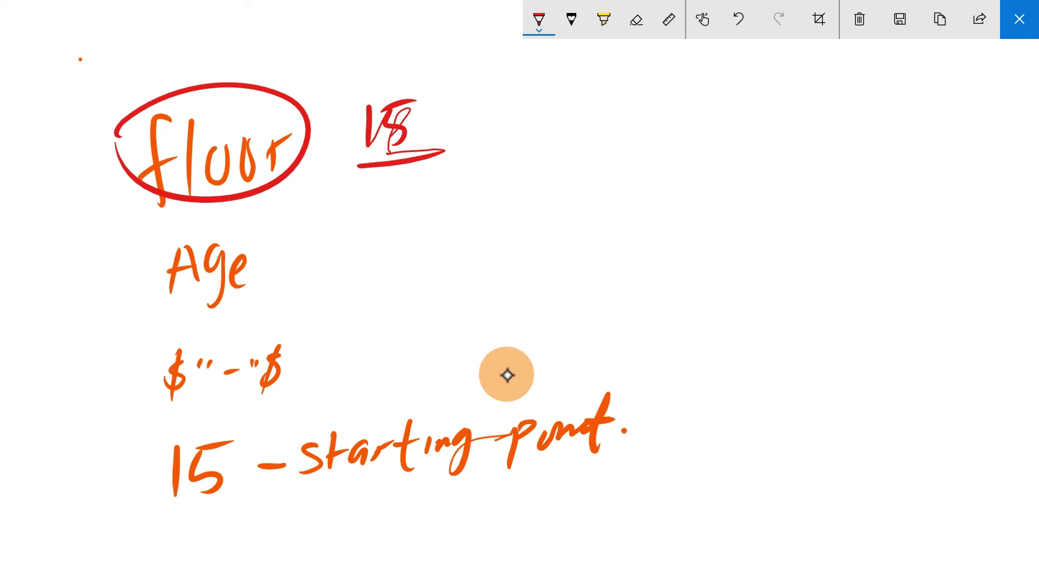
Add "+ 14" in red after the 15 on the sketch and circle "Age" below "floor"
left_click_drag(392, 134, 461, 99)
left_click_drag(490, 97, 488, 146)
mouse_move(473, 118)
left_mouse_down()
mouse_move(496, 140)
mouse_move(539, 108)
left_mouse_up()
mouse_move(535, 101)
left_mouse_down()
mouse_move(535, 125)
mouse_move(584, 107)
left_mouse_up()
left_click_drag(574, 87, 559, 145)
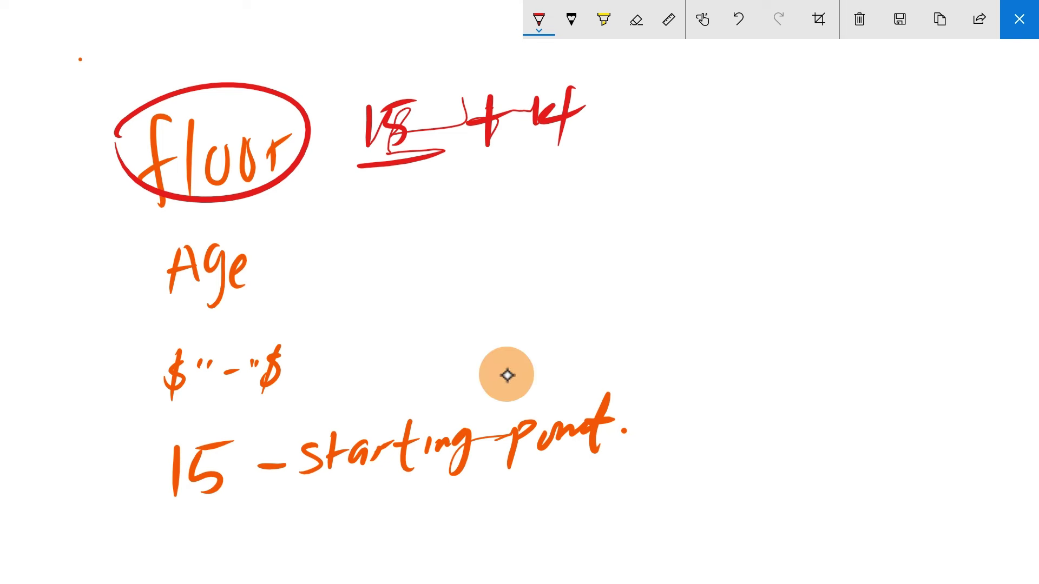
mouse_move(267, 240)
left_mouse_down()
mouse_move(154, 238)
mouse_move(238, 200)
left_mouse_up()
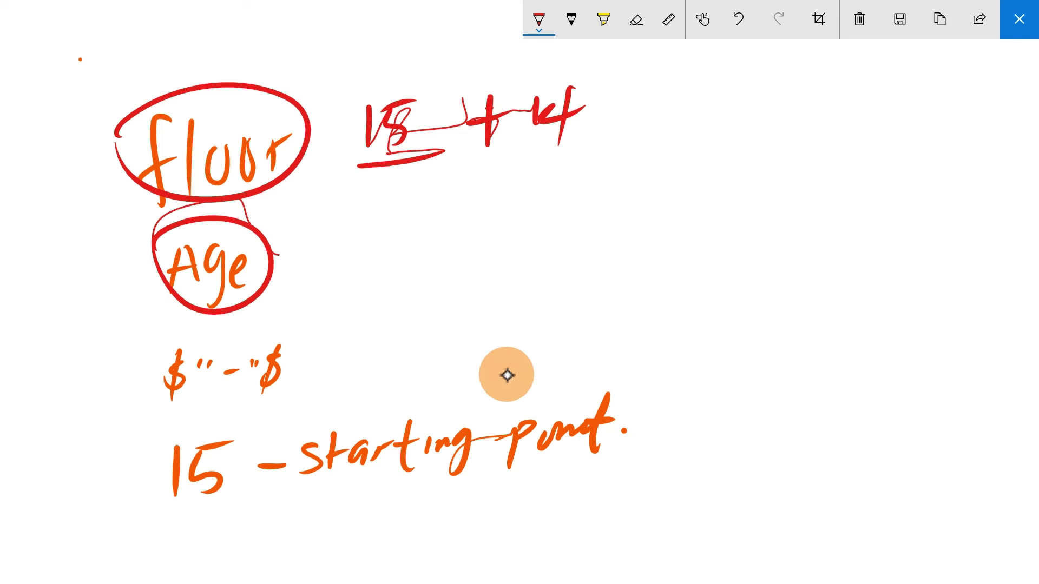
On the formula sketch, circle the quoted hyphen separator in red and draw a bold red hyphen connected to it
left_click_drag(273, 254, 289, 261)
mouse_move(216, 358)
left_mouse_down()
mouse_move(246, 350)
mouse_move(184, 420)
mouse_move(211, 338)
left_mouse_up()
mouse_move(291, 334)
left_mouse_down()
mouse_move(414, 270)
mouse_move(460, 263)
mouse_move(455, 252)
left_mouse_up()
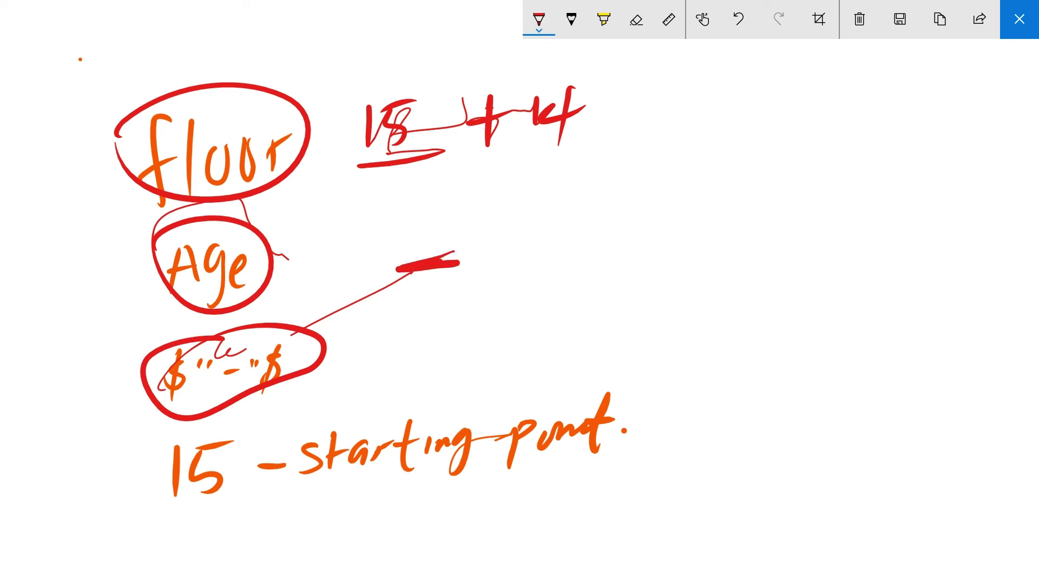
Underline the 15 starting point in red on the sketch and write "15 + 14" beside the first expression
mouse_move(272, 382)
left_mouse_down()
mouse_move(211, 506)
mouse_move(271, 511)
mouse_move(179, 522)
mouse_move(249, 511)
left_mouse_up()
left_click_drag(211, 503, 233, 490)
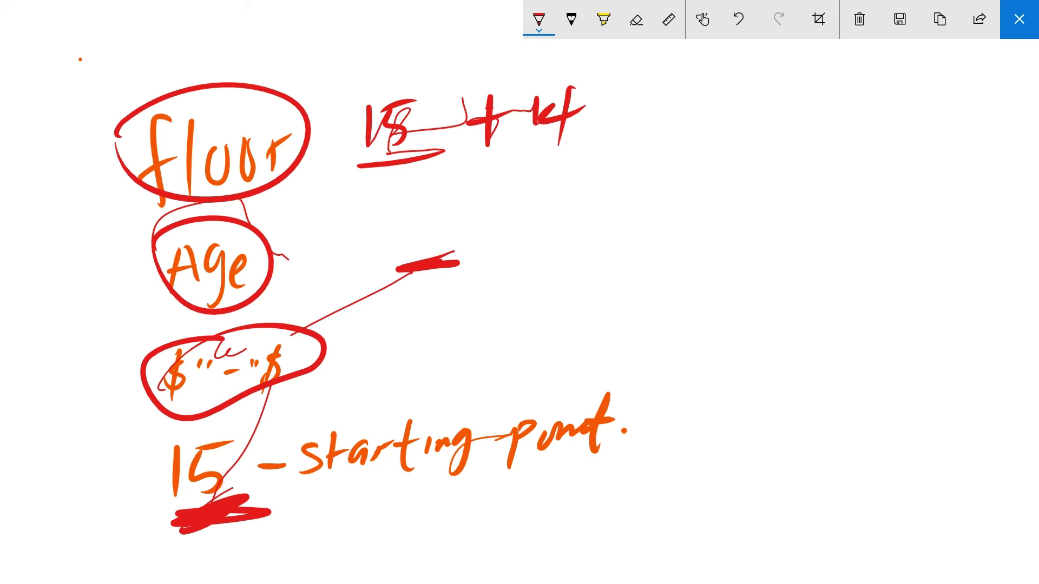
left_click_drag(638, 157, 632, 217)
mouse_move(657, 173)
left_mouse_down()
mouse_move(665, 233)
mouse_move(729, 198)
mouse_move(755, 226)
mouse_move(784, 191)
mouse_move(790, 205)
mouse_move(823, 191)
left_mouse_up()
left_click_drag(836, 155, 812, 234)
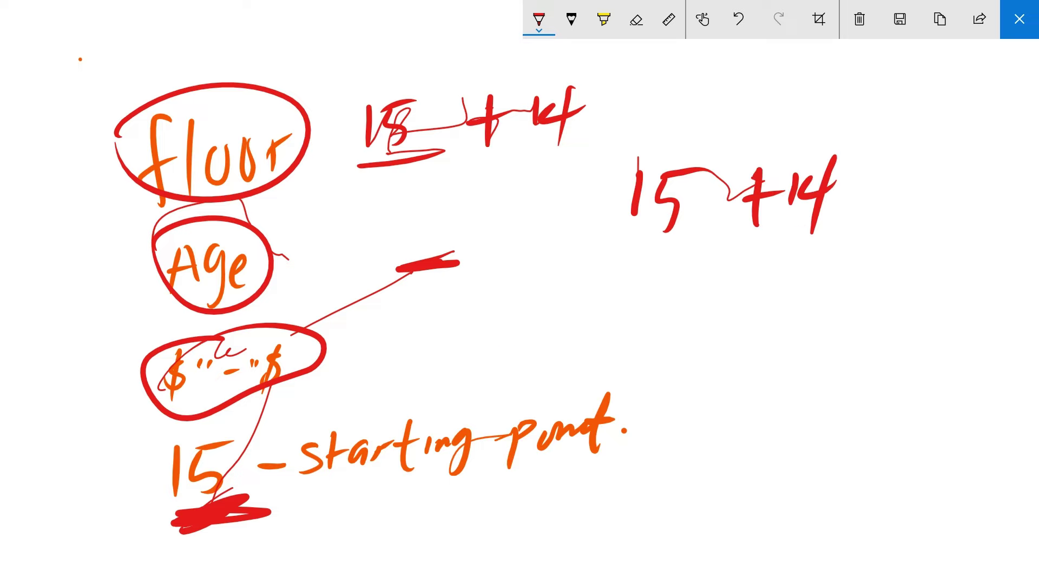
Close the sketch and review the distinct values in the Age-Group column's filter list
left_click(1032, 16)
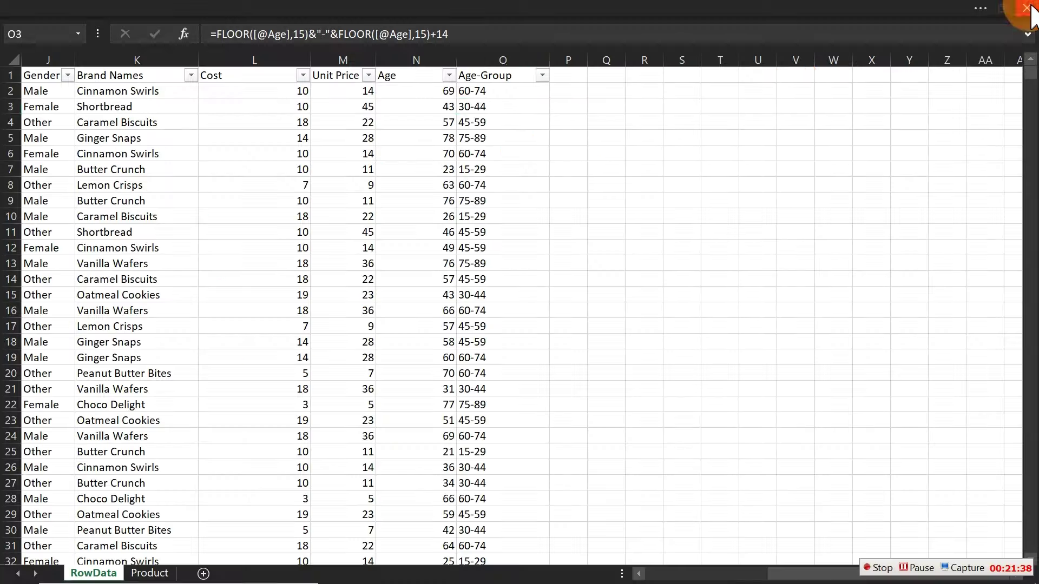
left_click(543, 76)
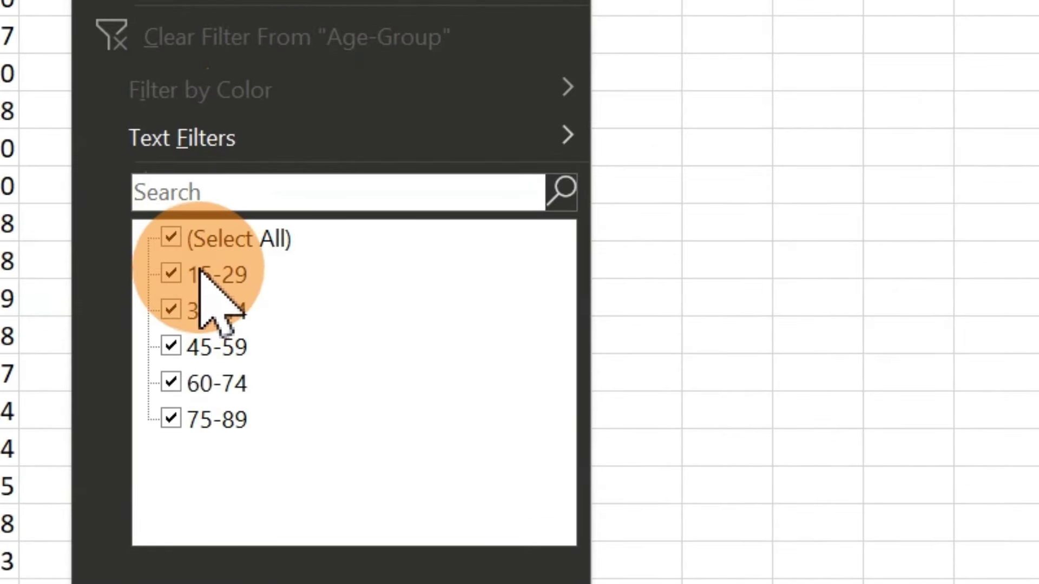
left_click(227, 269)
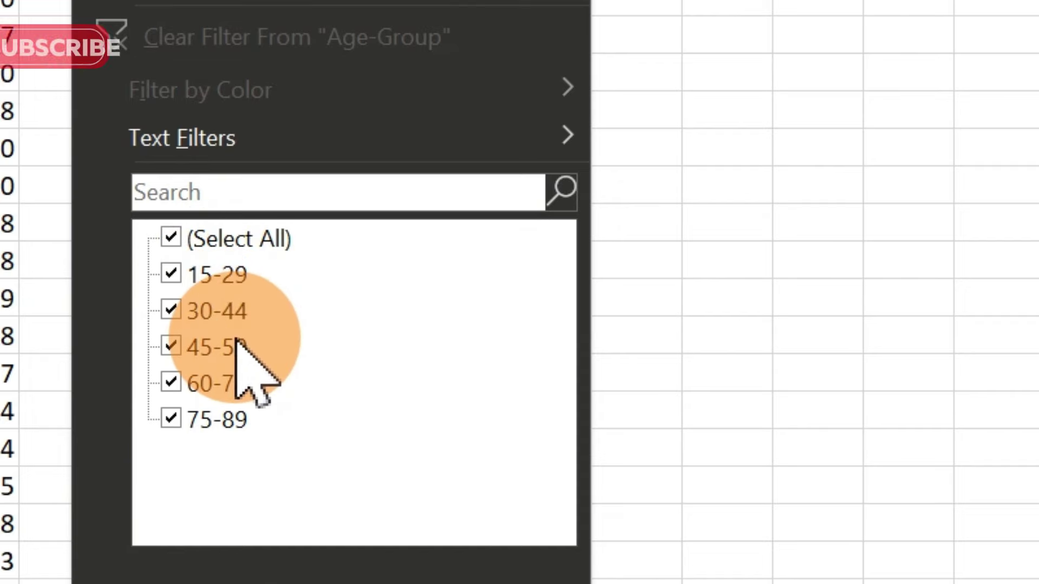
left_click(472, 581)
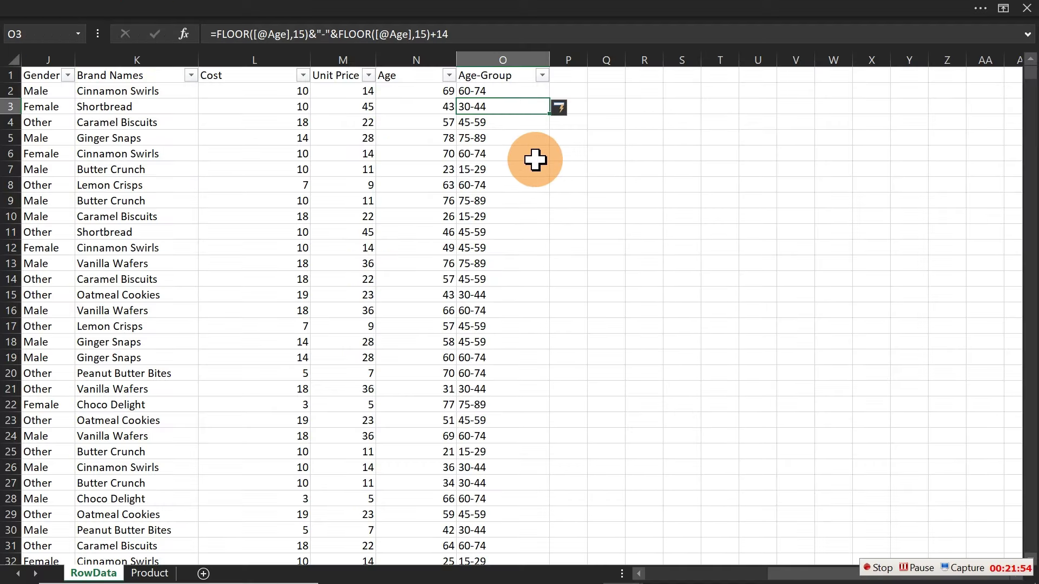
Examine the nested IF age-band formula in P3 and the distinct values of Column1 against the Age-Group column
left_click(566, 77)
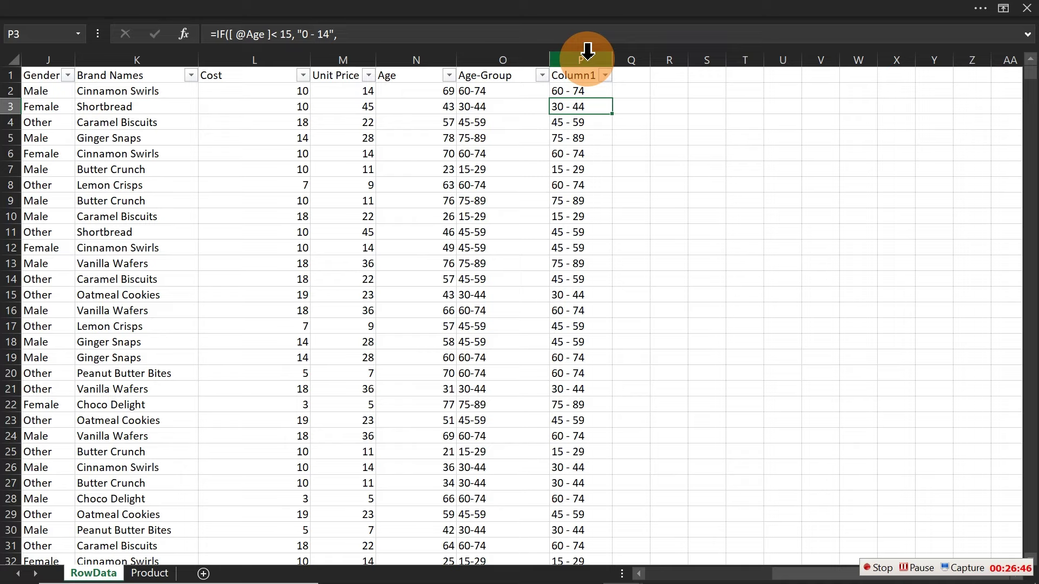
left_click(466, 91)
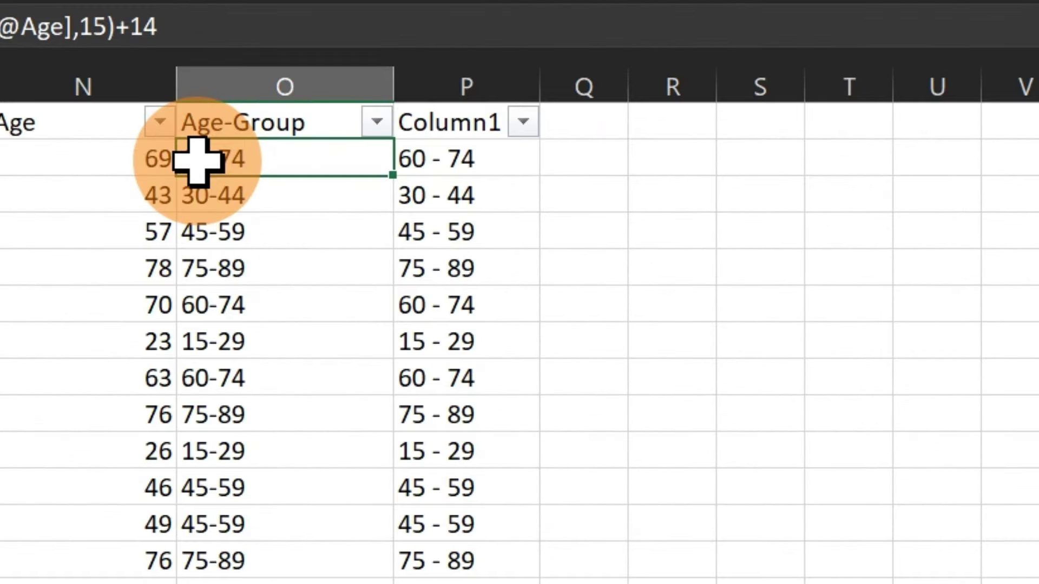
left_click(420, 199)
double_click(413, 197)
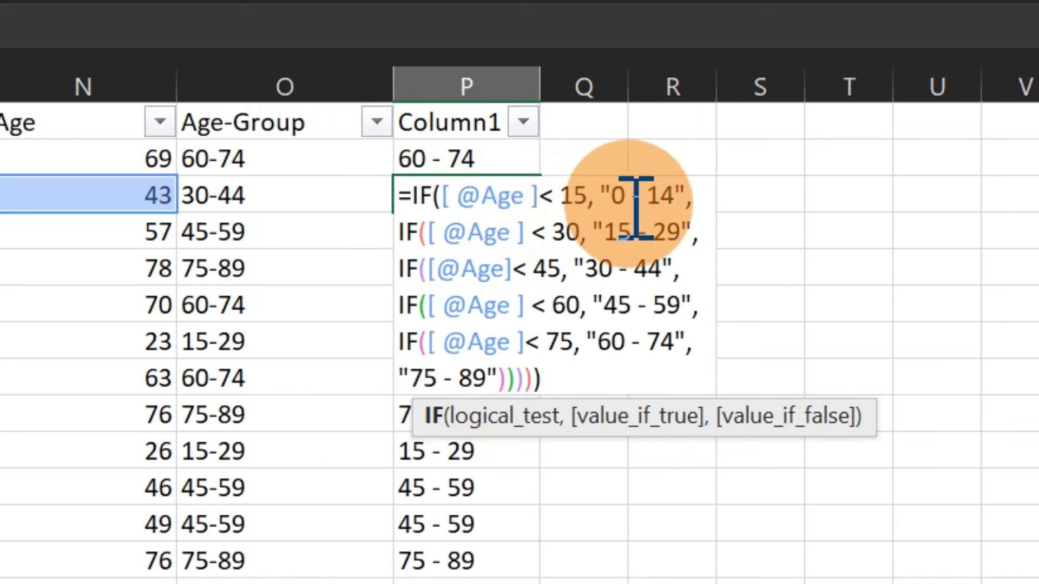
key("Escape")
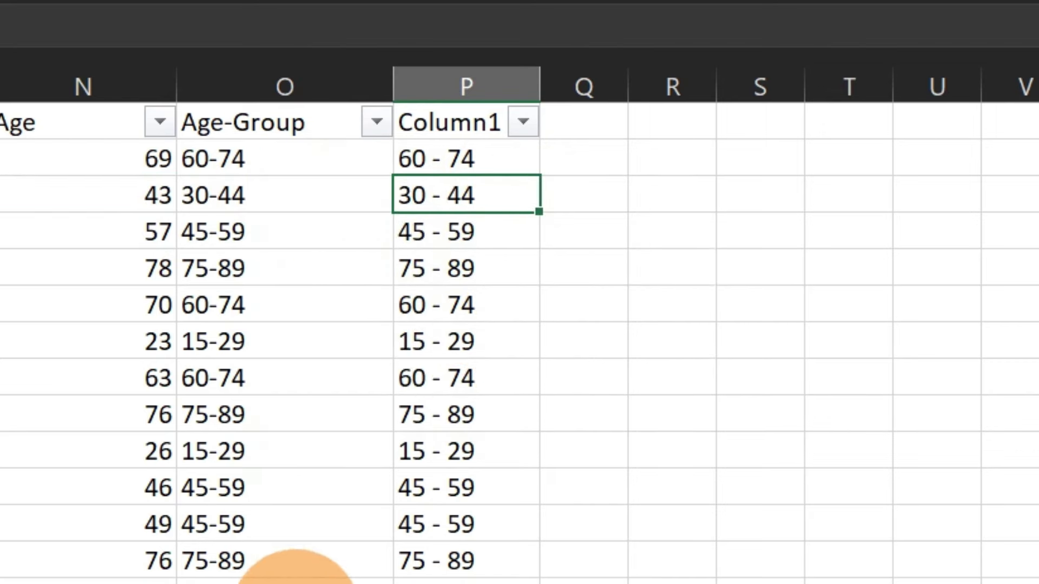
left_click(524, 122)
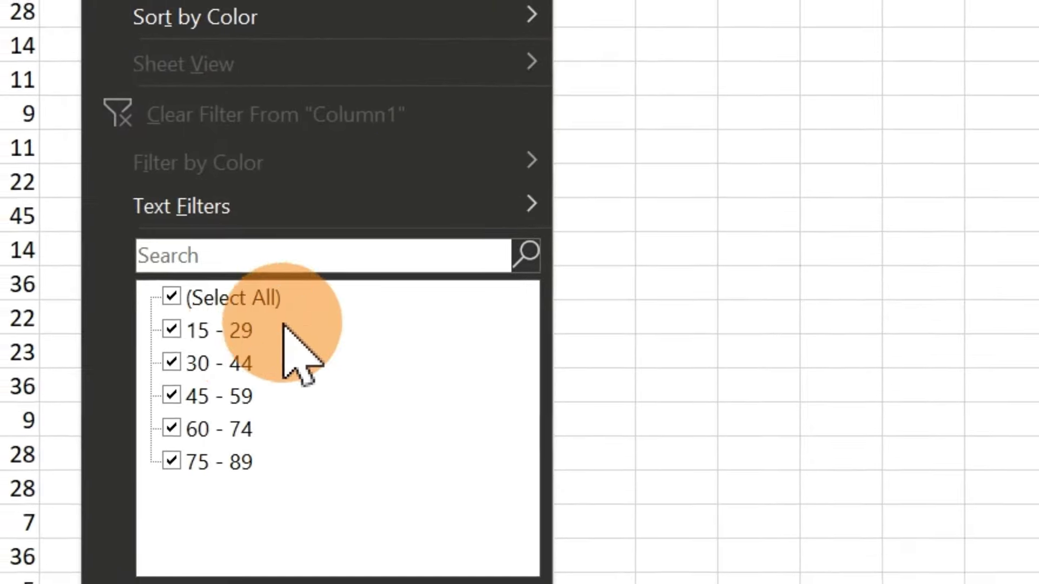
key("Escape")
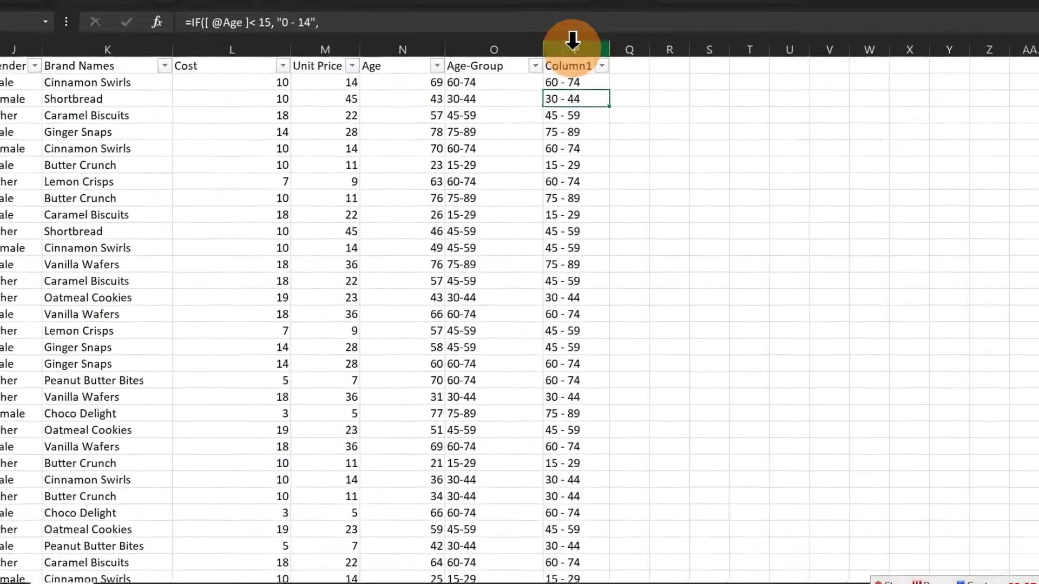
Delete column P containing the nested IF age bands
left_click(577, 56)
right_click(577, 53)
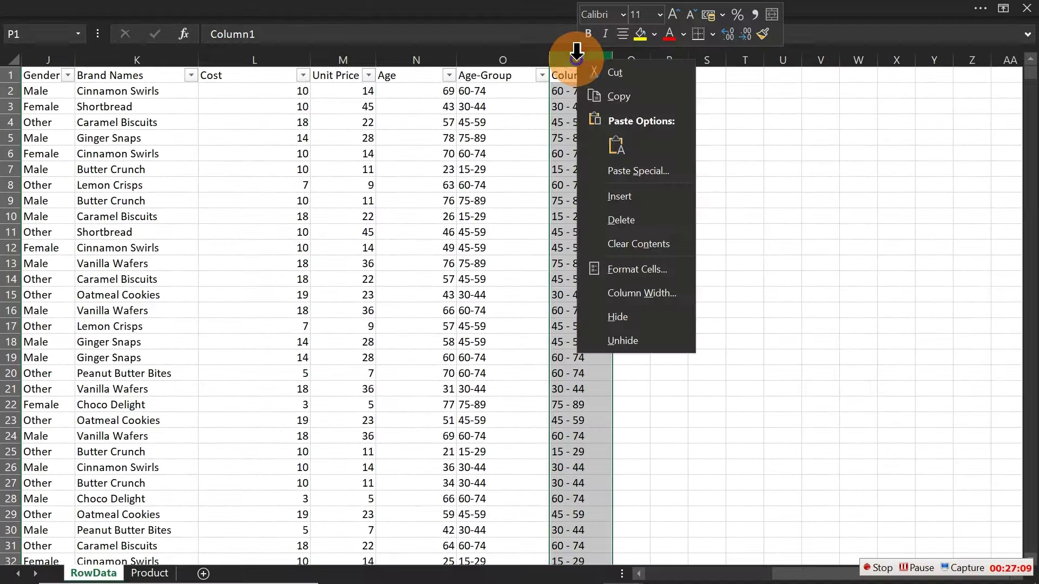
left_click(626, 220)
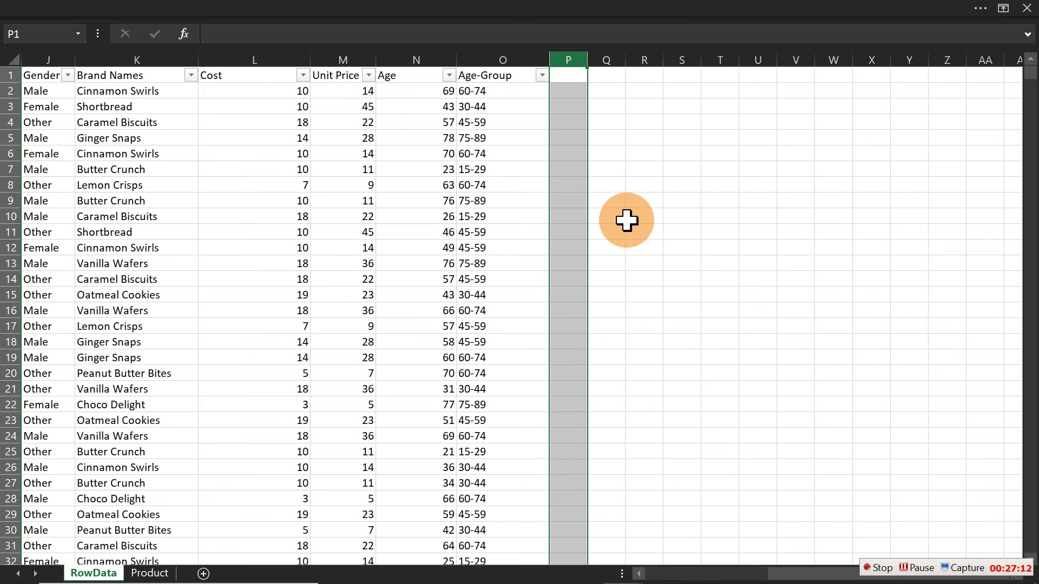
Add a table column headed "Revenue" in P1, next to Age-Group
left_click(559, 89)
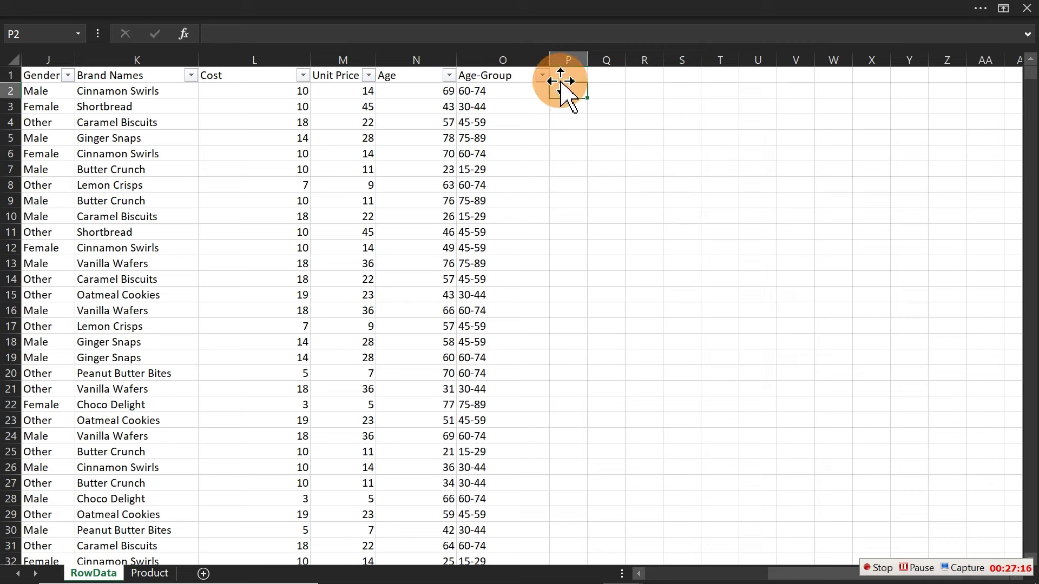
left_click(564, 75)
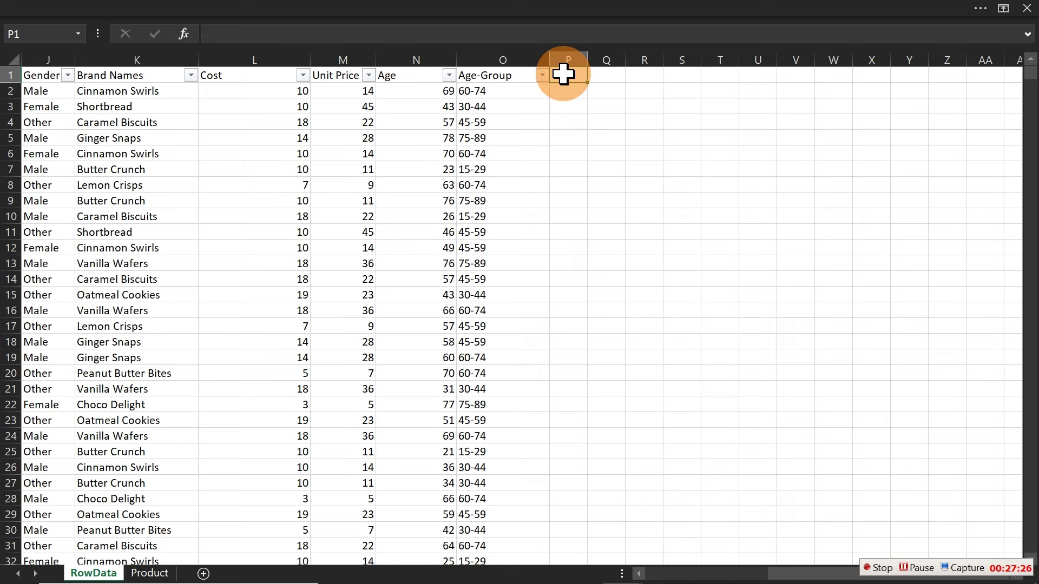
double_click(564, 74)
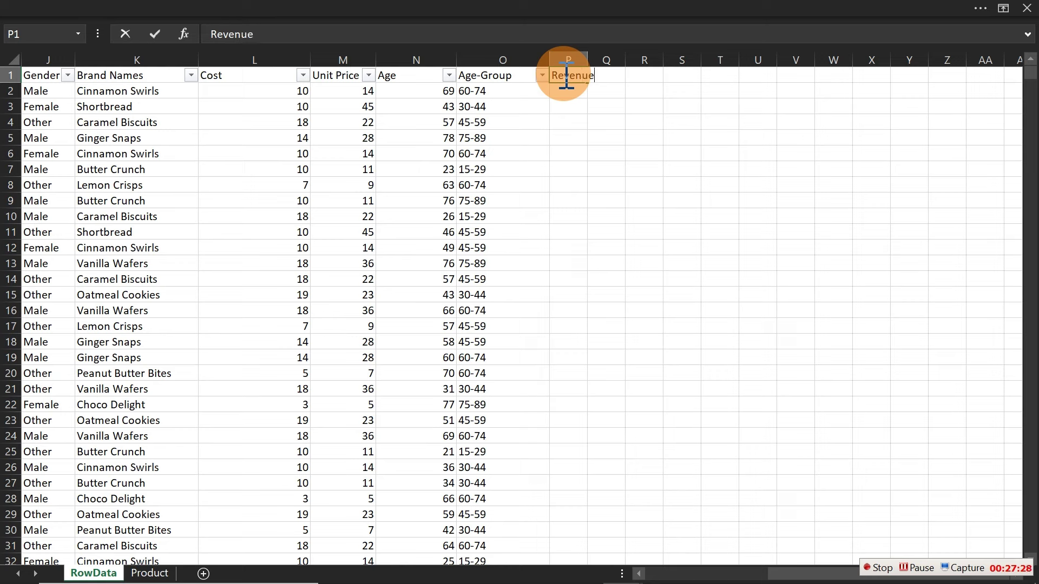
type("Revenue")
key("Return")
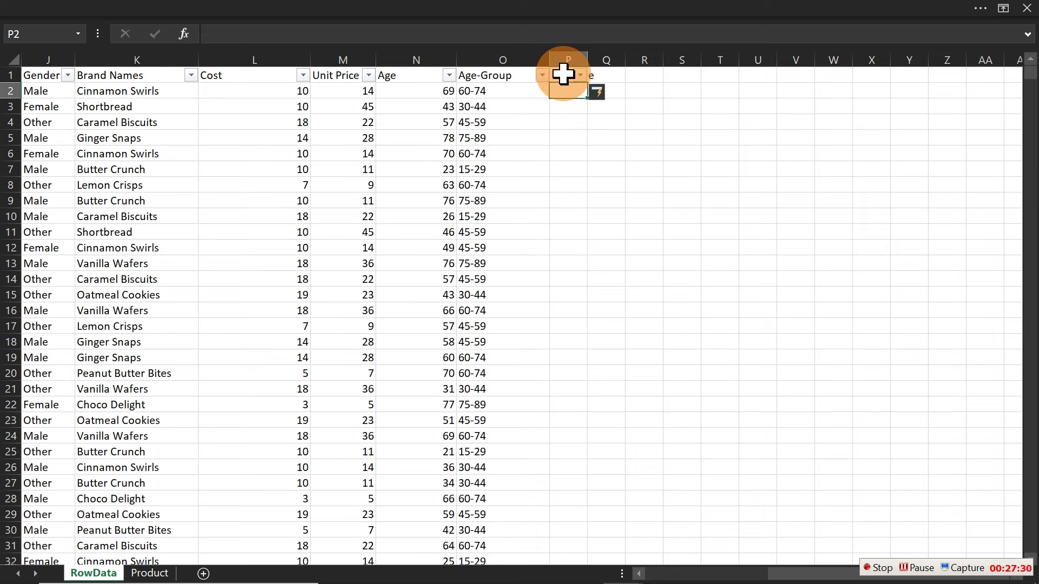
Calculate Revenue in P2 with the formula =[@[Quantity Purchased]]*[@[Unit Price]]
type("=")
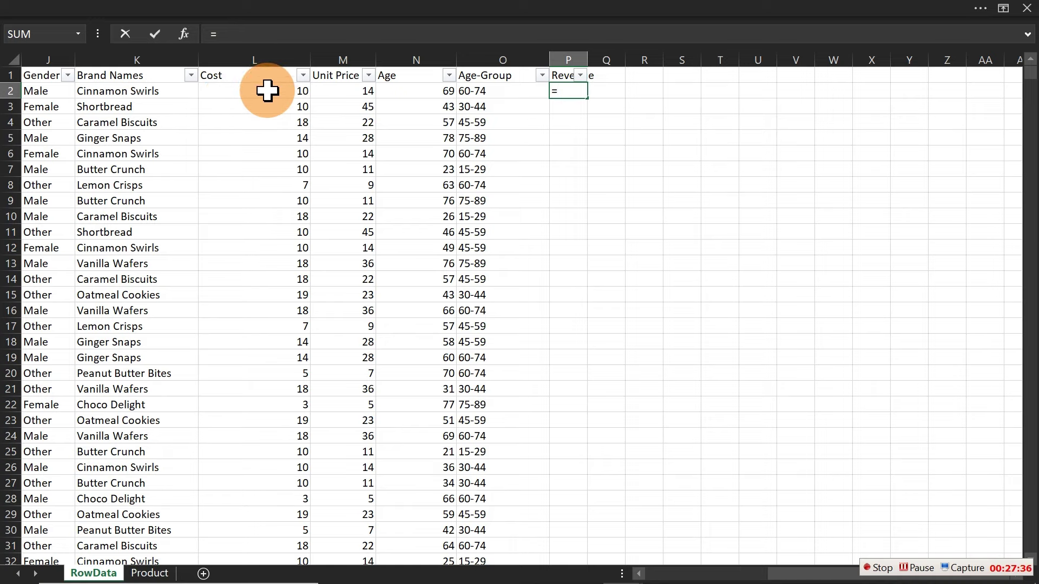
left_click_drag(801, 574, 724, 577)
left_click(287, 90)
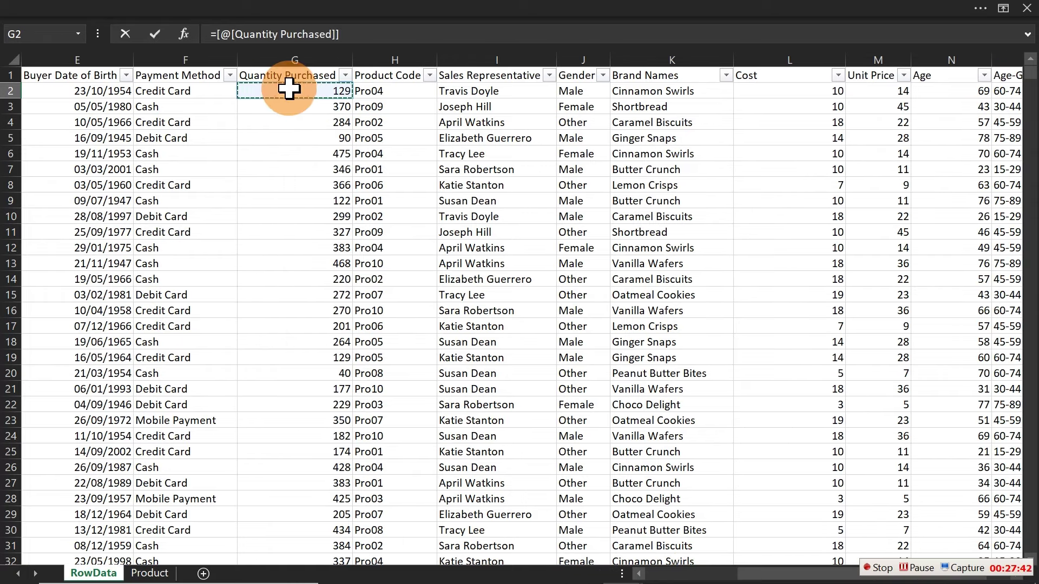
left_click(403, 33)
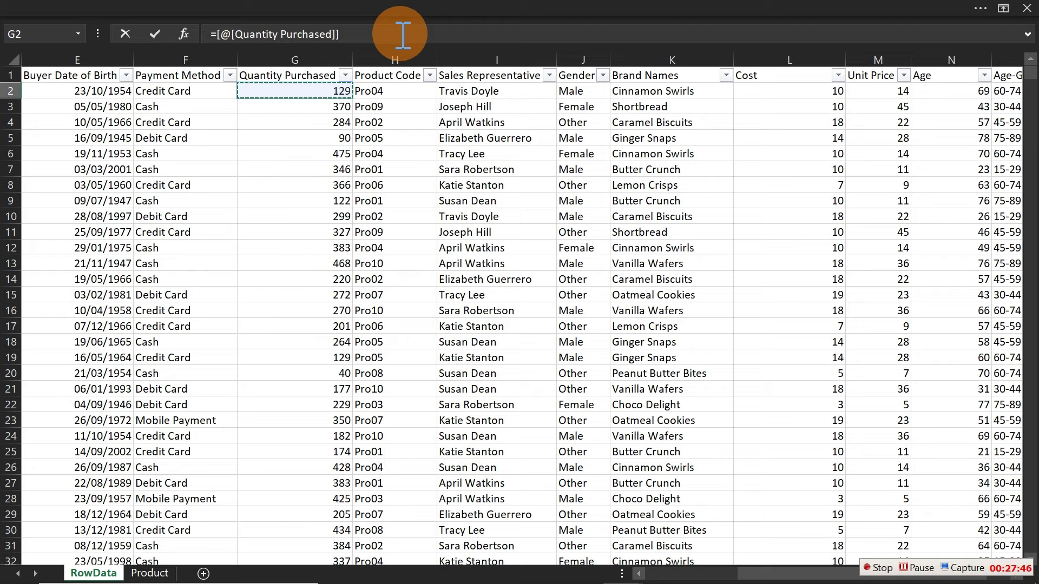
type("*")
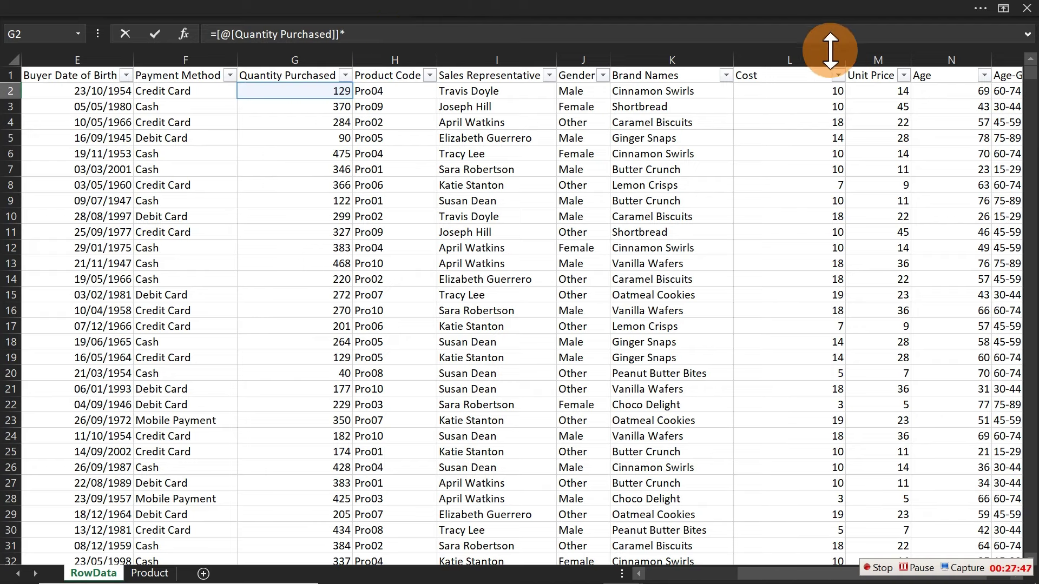
left_click(886, 89)
key("Return")
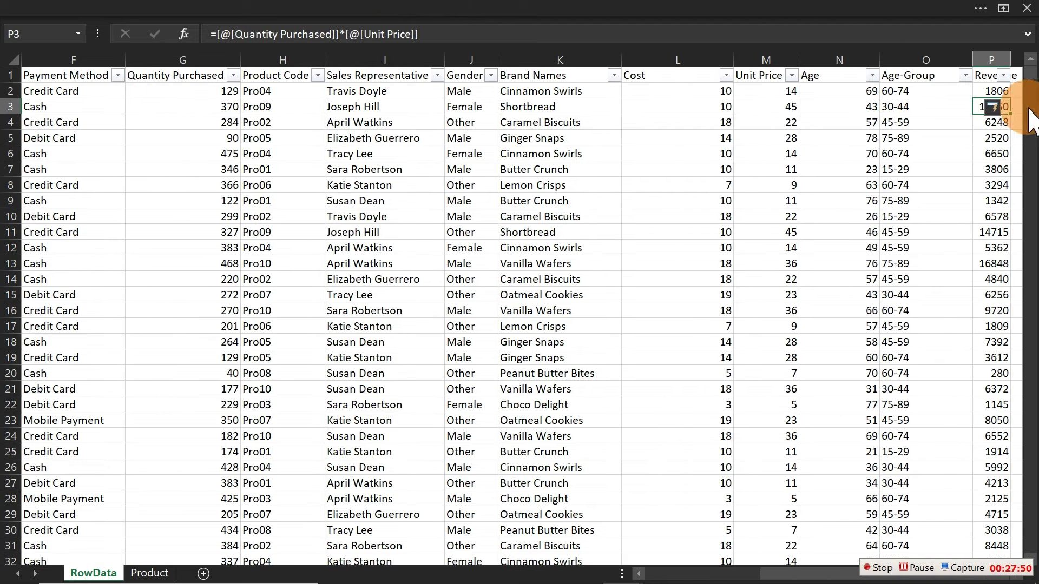
Copy the Revenue formula from P2 into Q2 as a new table column and widen column Q
left_click(789, 577)
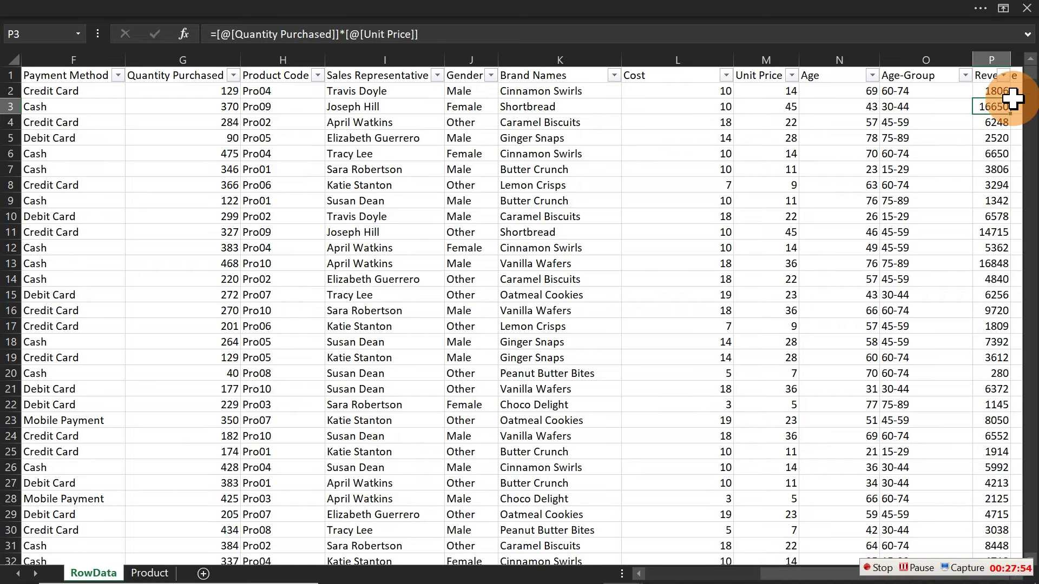
key("Right")
key("Right")
key("Right")
key("Right")
key("Right")
key("Right")
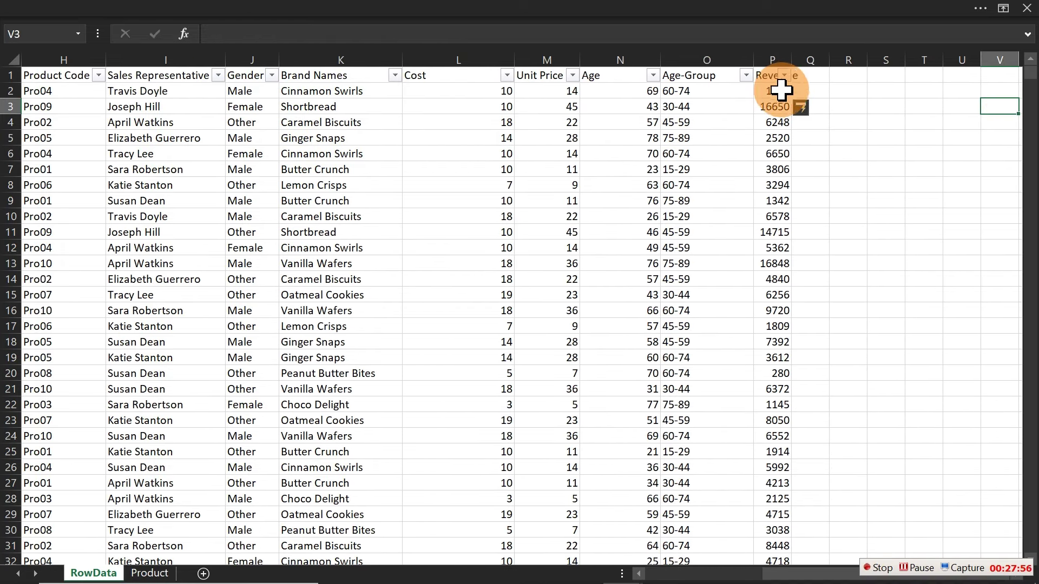
double_click(773, 91)
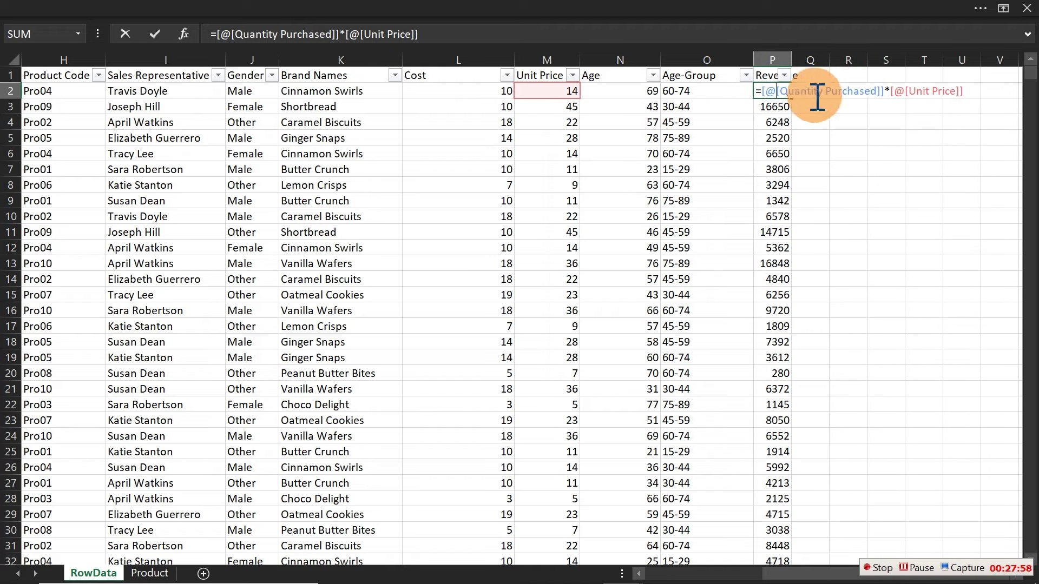
left_click_drag(756, 91, 978, 85)
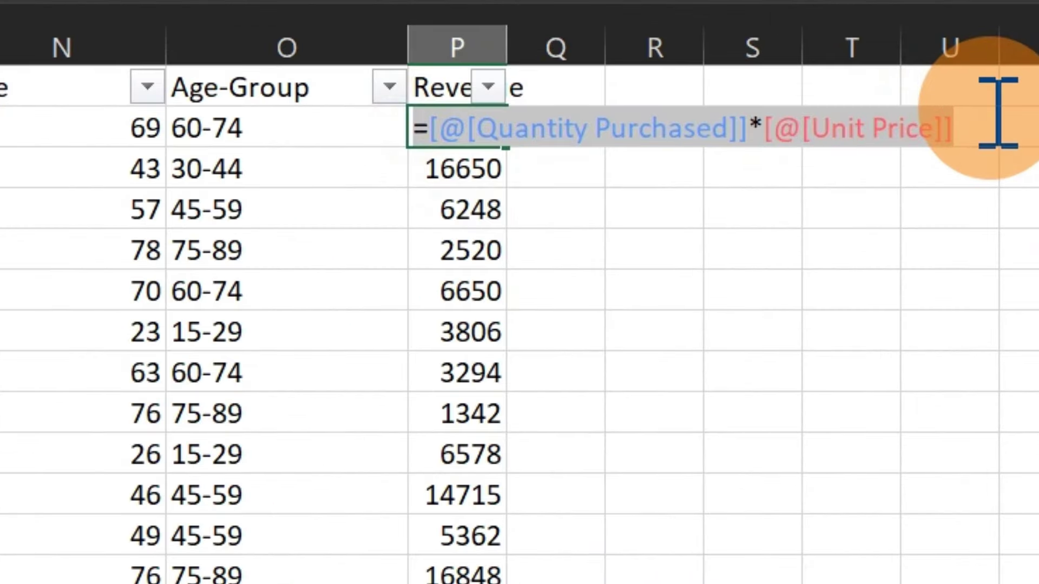
key("ctrl+Return")
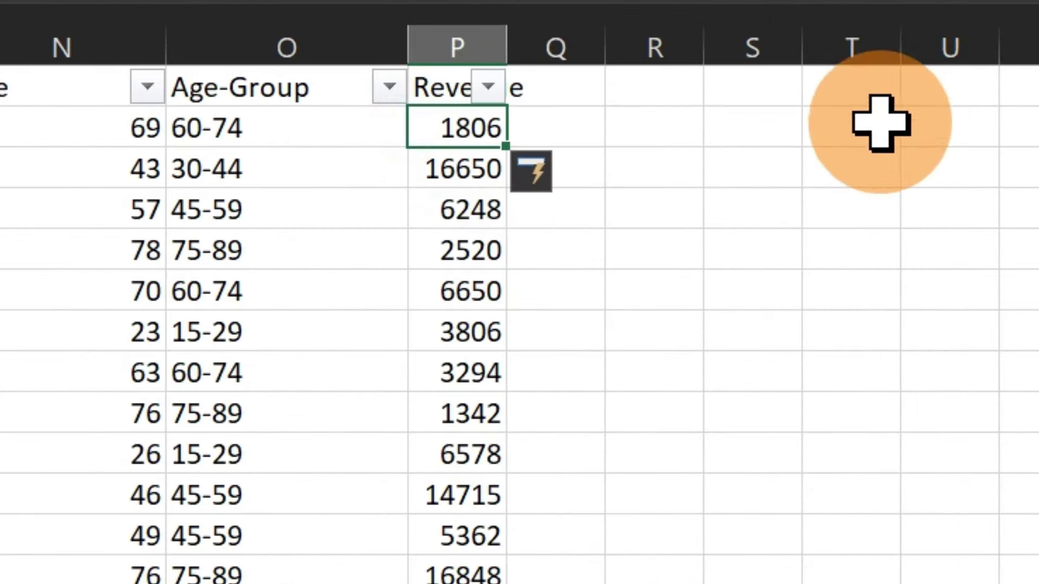
left_click(544, 132)
type("1806")
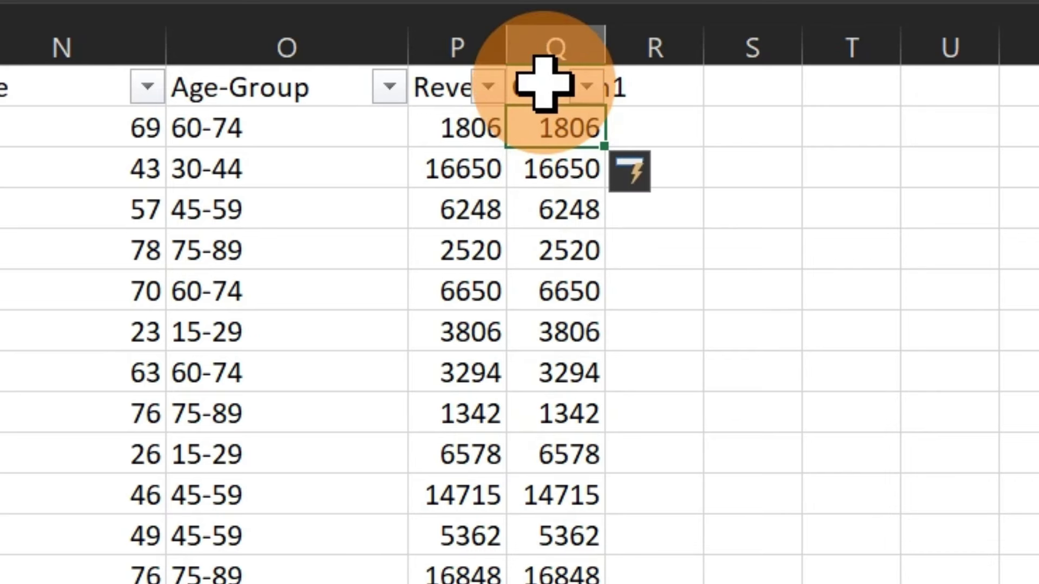
left_click_drag(606, 46, 743, 52)
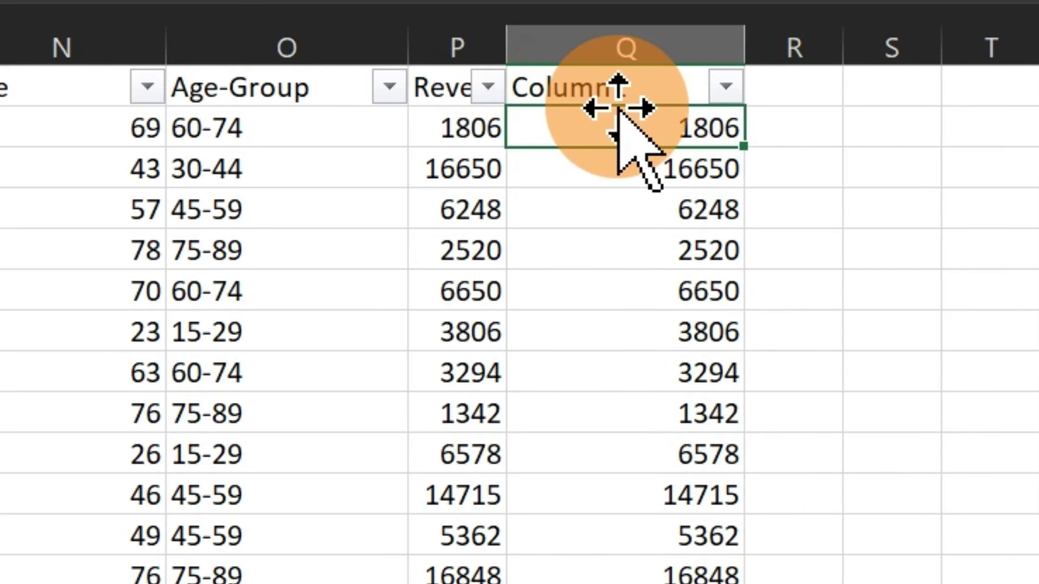
double_click(617, 125)
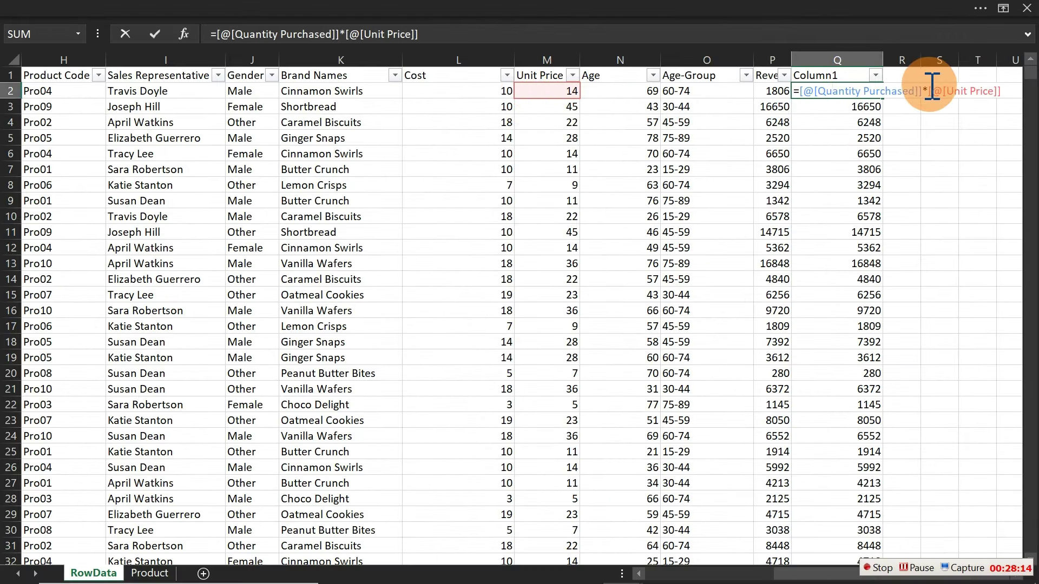
left_click_drag(930, 91, 1012, 89)
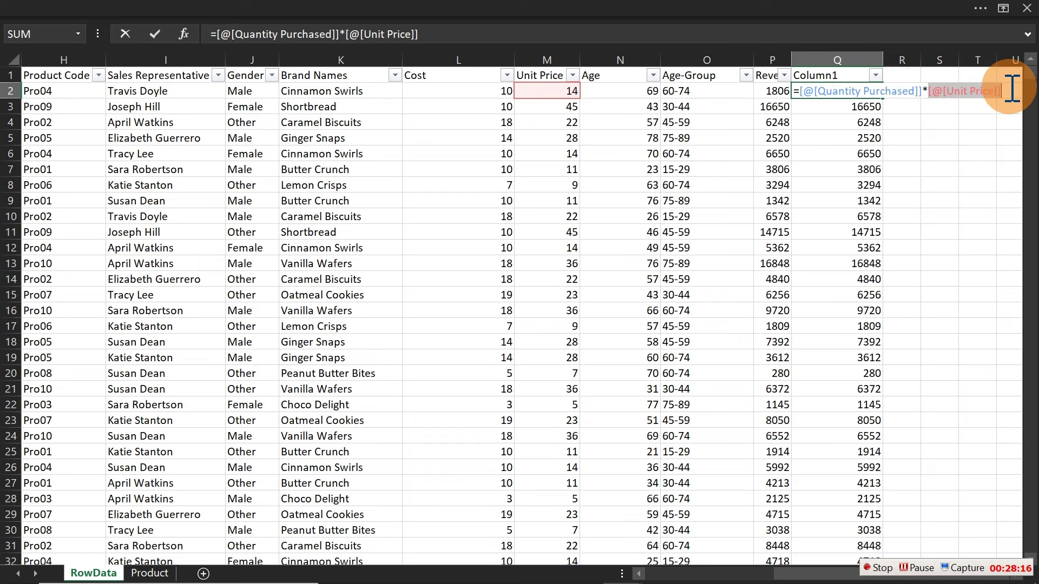
left_click(482, 91)
key("Return")
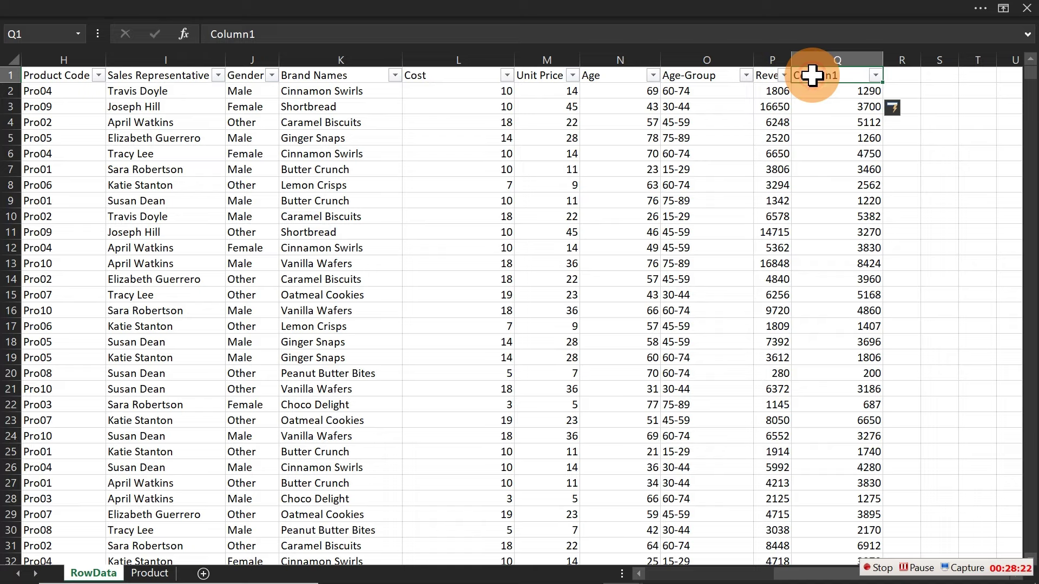
type("Cost")
key("Return")
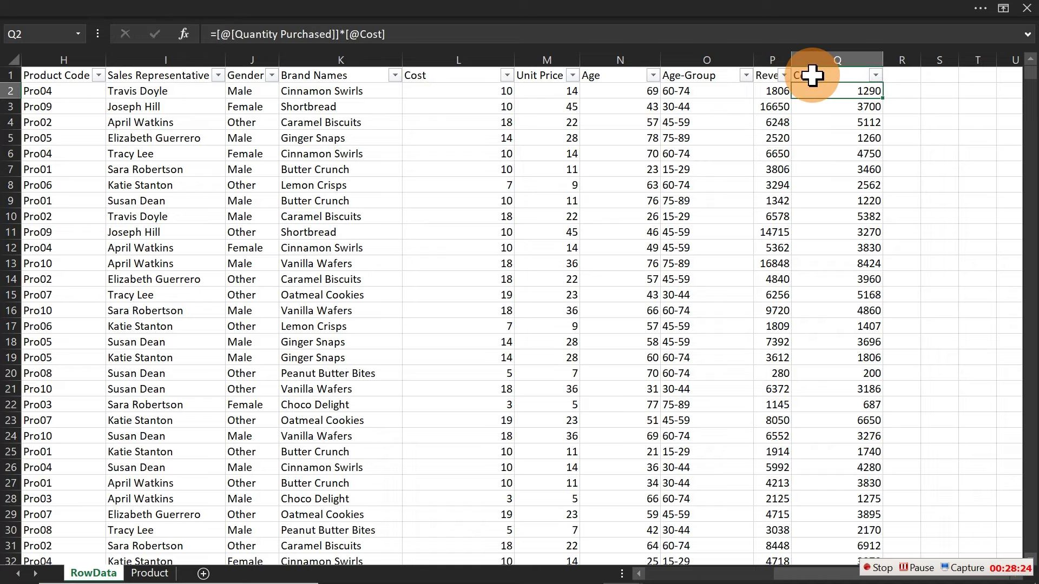
Add a table column headed "Profit" in R1, next to the Cost2 column
key("Right")
key("Right")
key("Right")
key("Up")
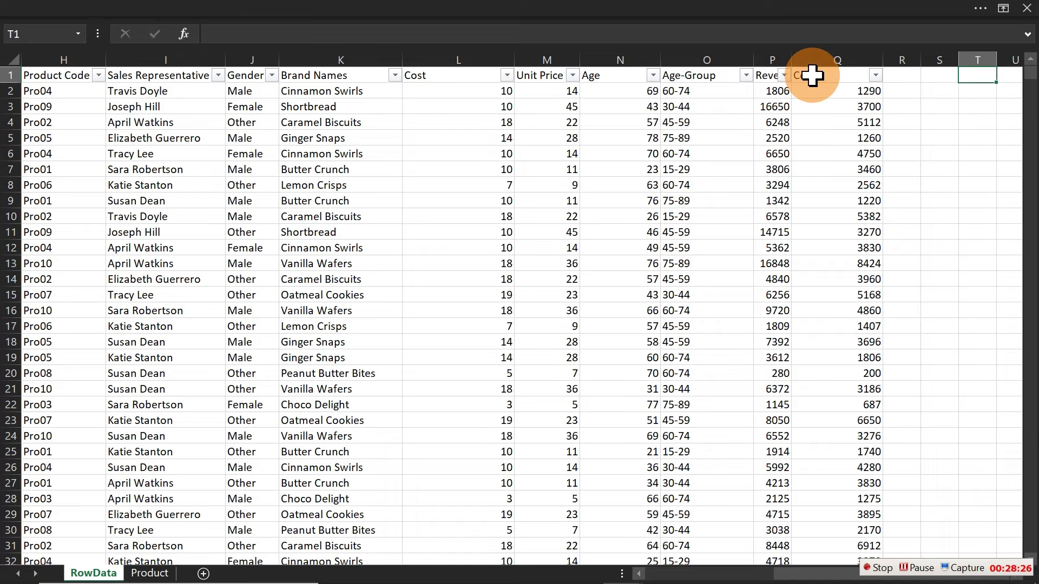
key("Left")
key("Left")
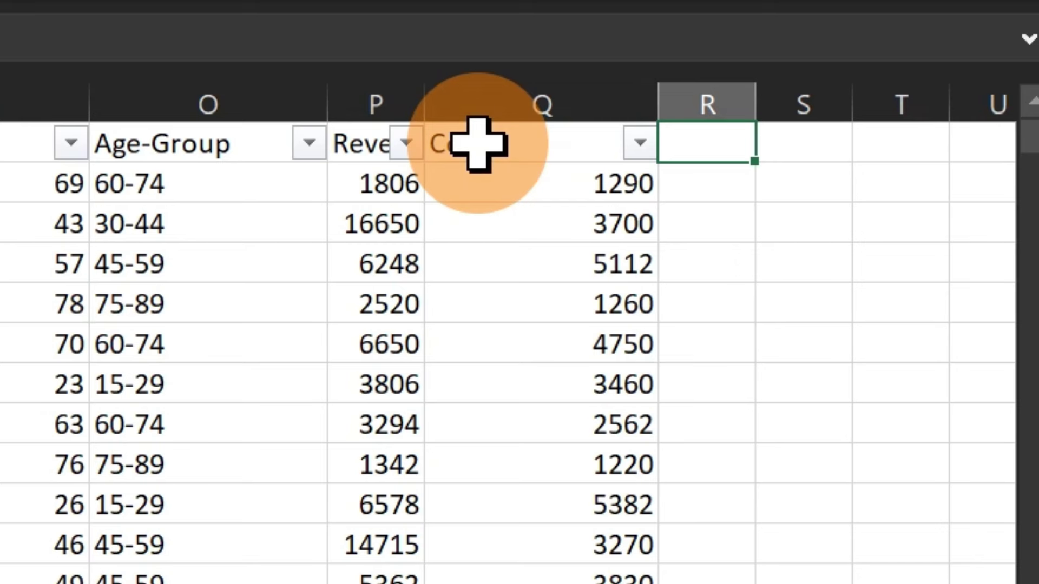
type("=")
key("BackSpace")
type("Profit")
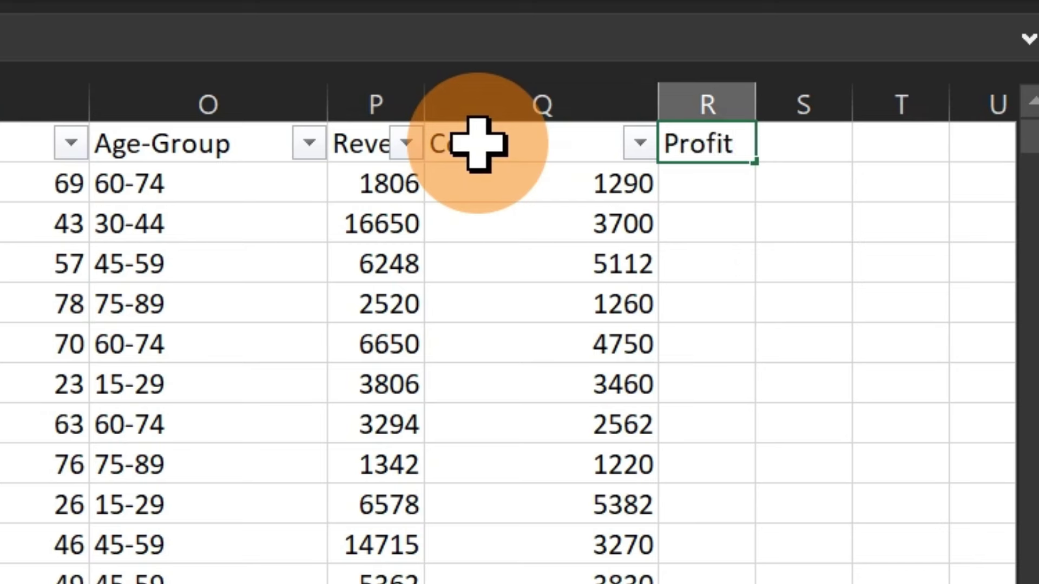
key("Return")
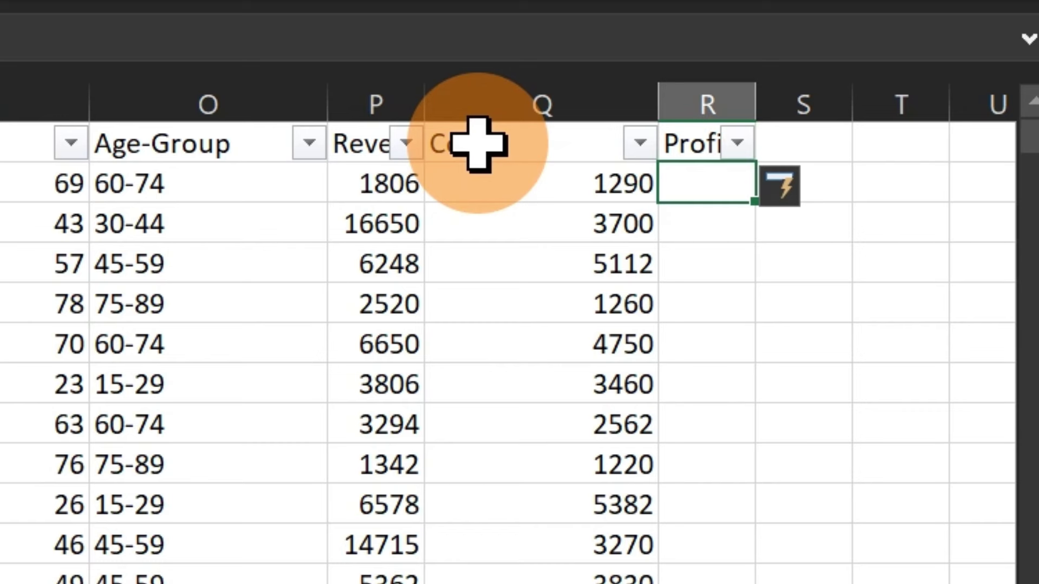
type("=")
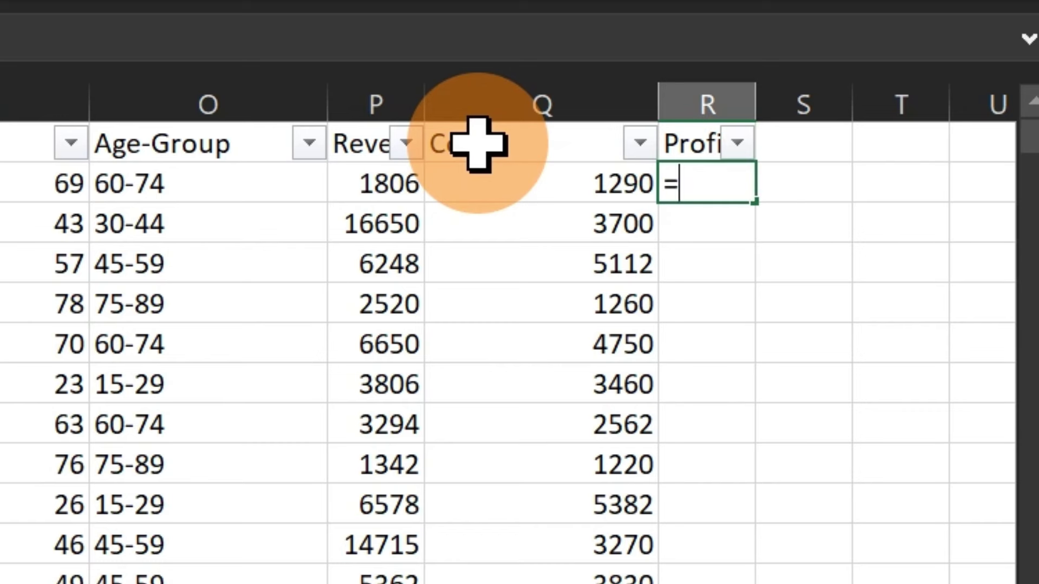
left_click(394, 187)
type("-")
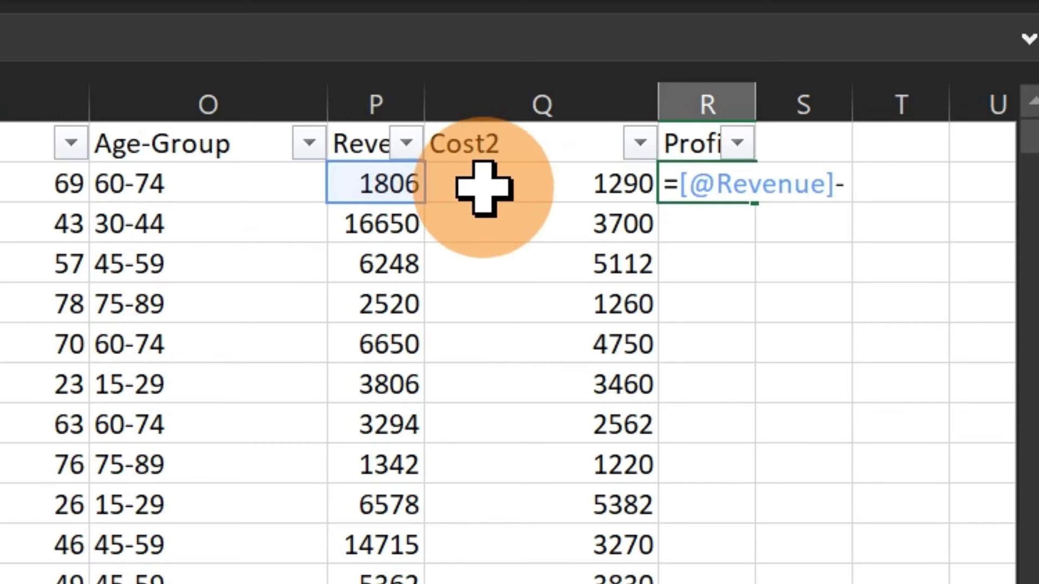
left_click(554, 193)
key("Return")
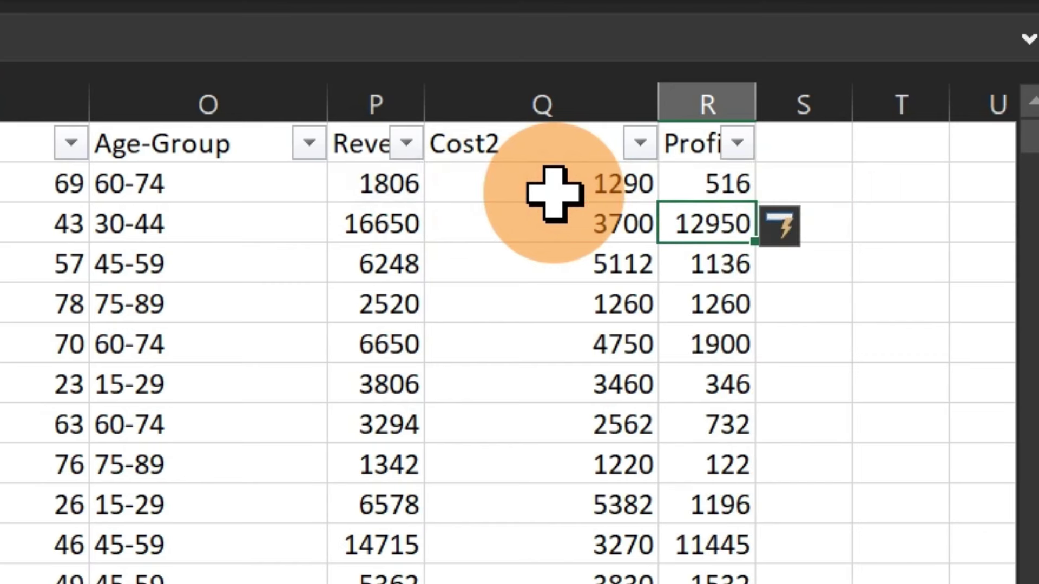
Rename the Cost2 header in Q1 as "COGS"
left_click(514, 141)
type("COGS")
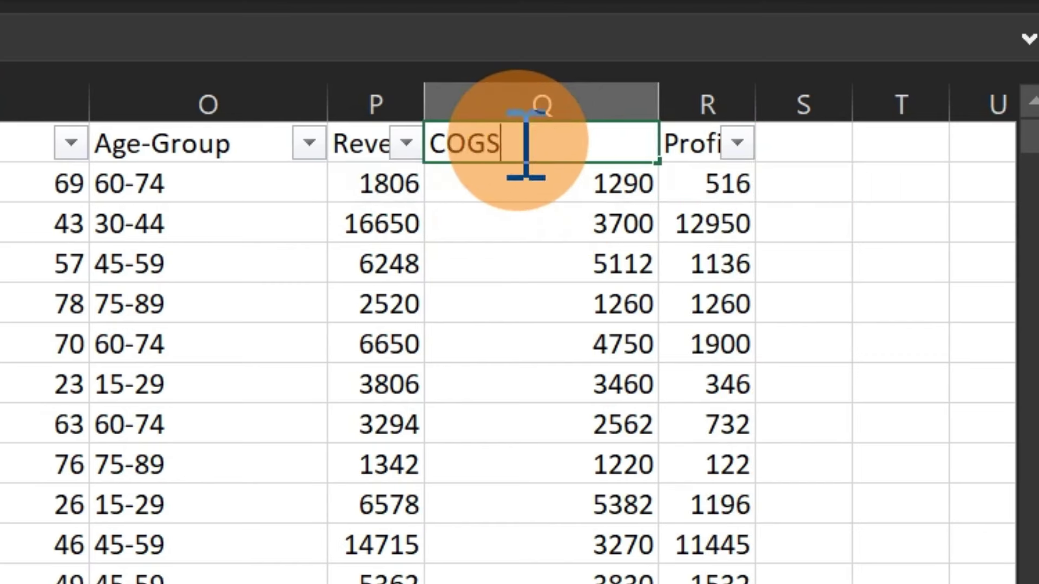
key("Return")
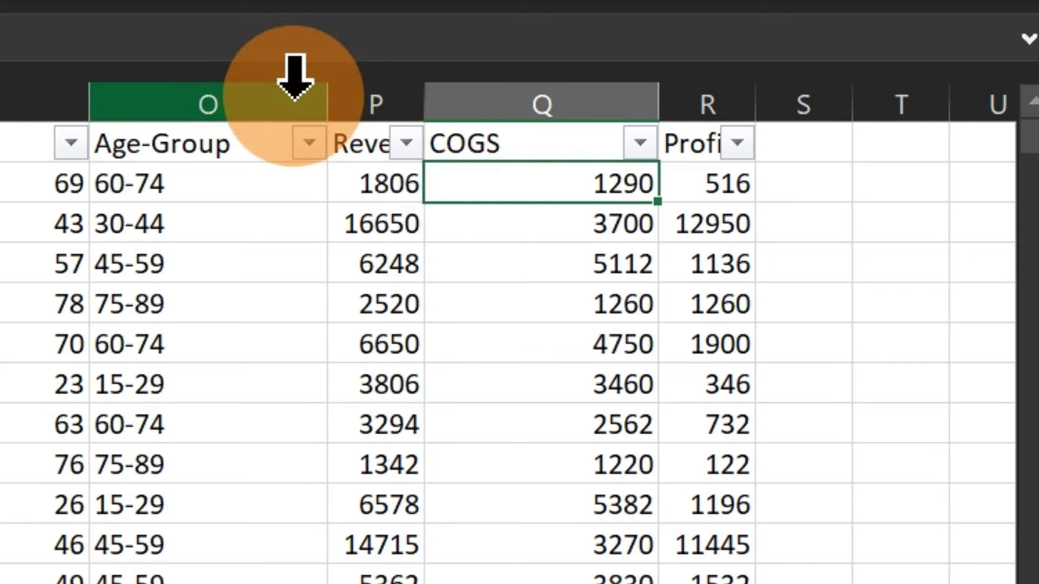
Give columns O through R one equal width that shows the Revenue, COGS and Profit headers in full
left_click_drag(295, 95, 703, 94)
double_click(659, 97)
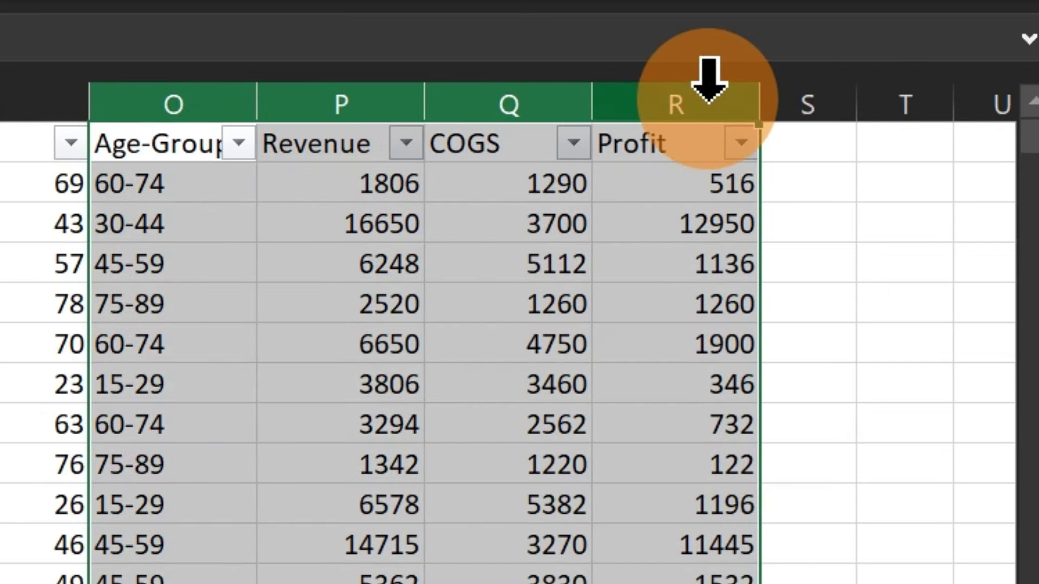
left_click(568, 312)
left_click(808, 200)
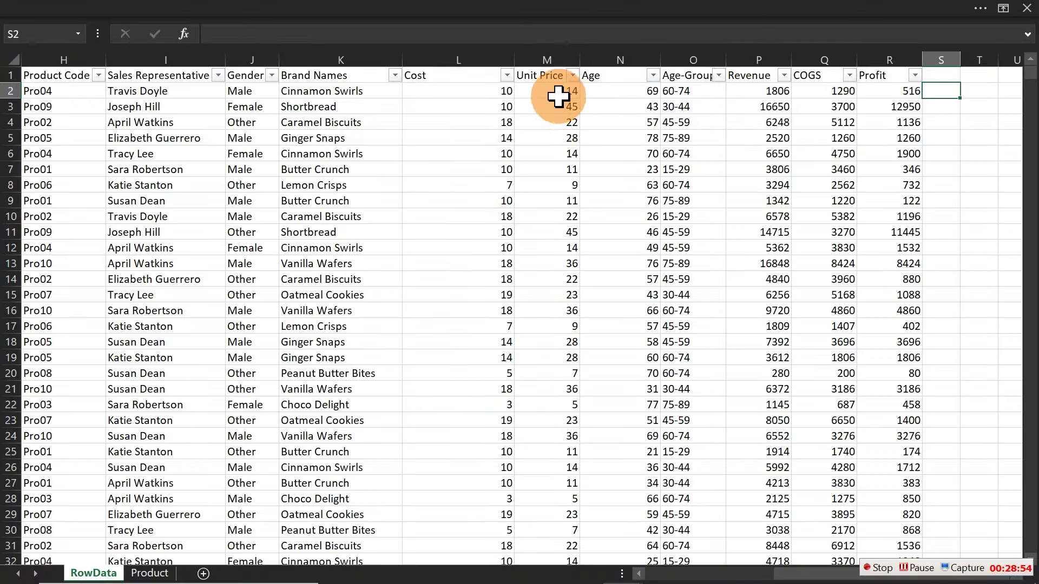
Examine the distinct values of the Unit Price column in its filter list, leaving all of them selected
left_click_drag(559, 93, 565, 517)
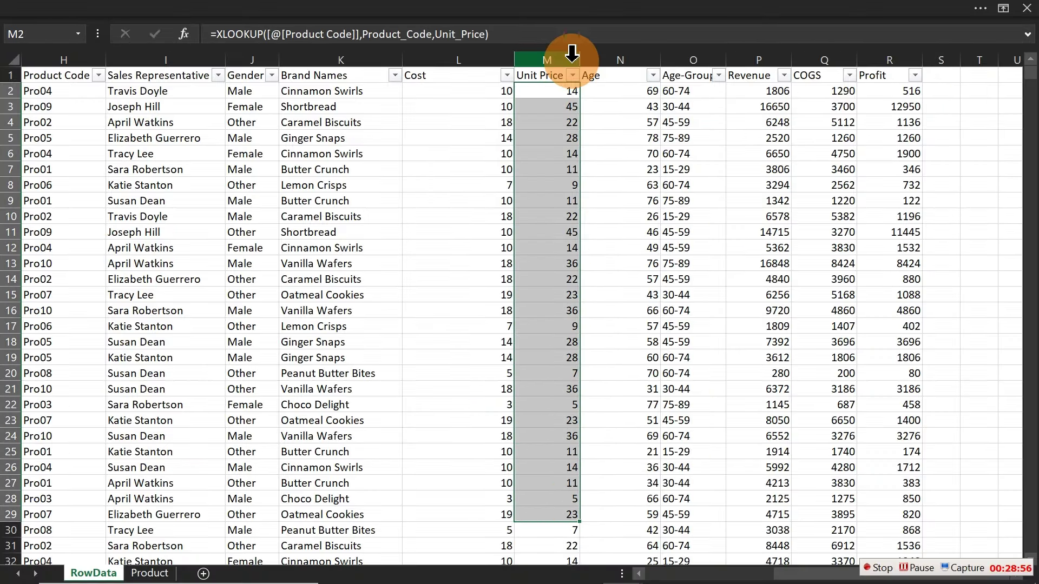
left_click(574, 76)
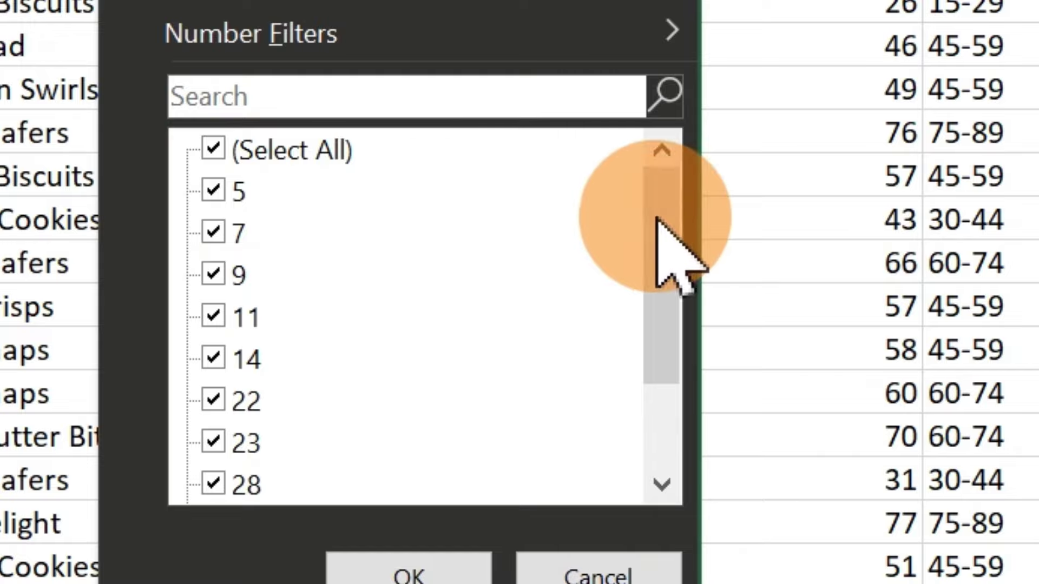
left_click_drag(660, 219, 661, 433)
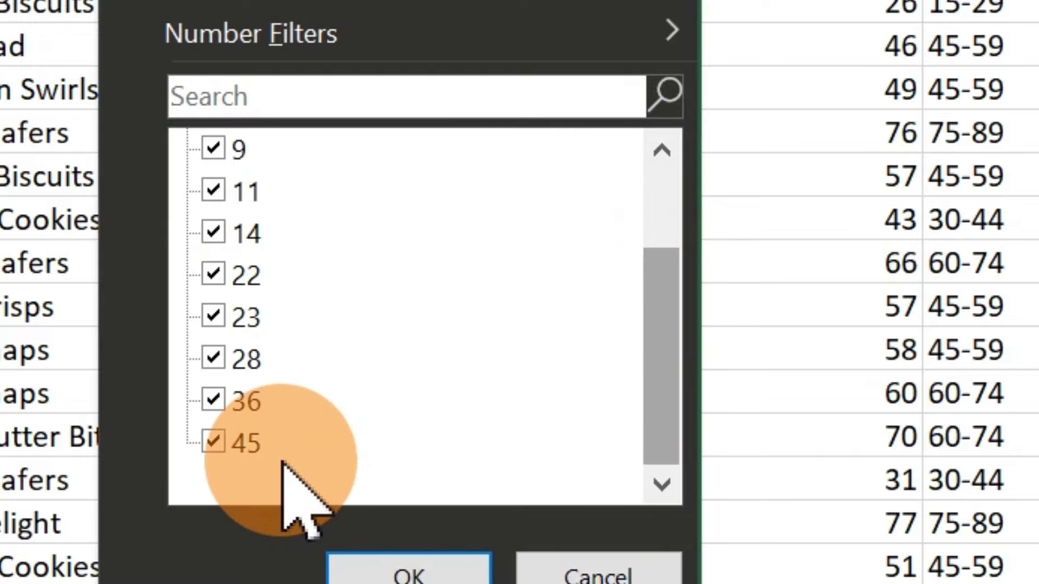
left_click(409, 574)
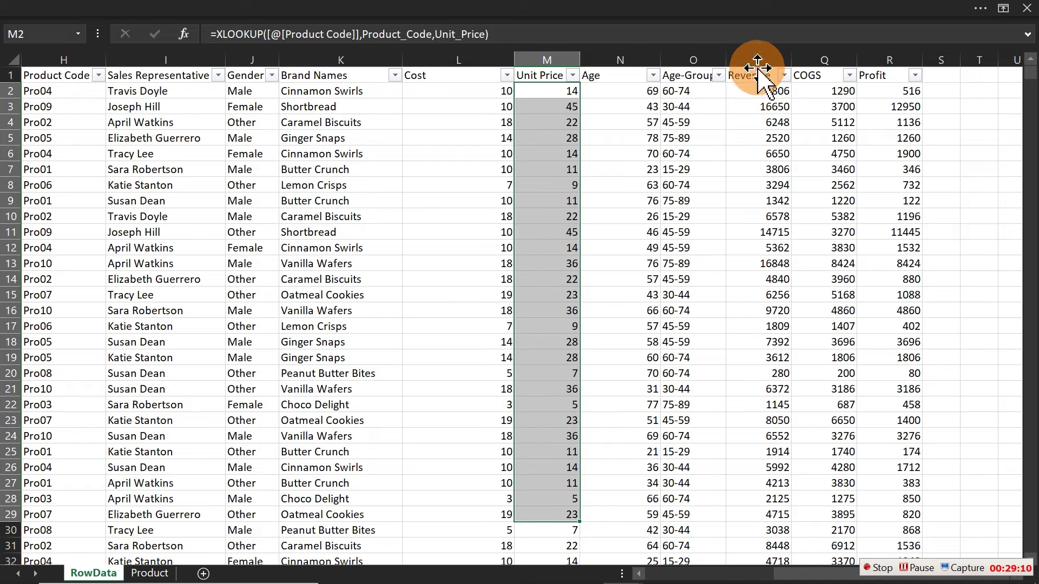
Format the Revenue, COGS and Profit columns as Currency with the $ English (Australia) symbol
left_click_drag(756, 55, 905, 50)
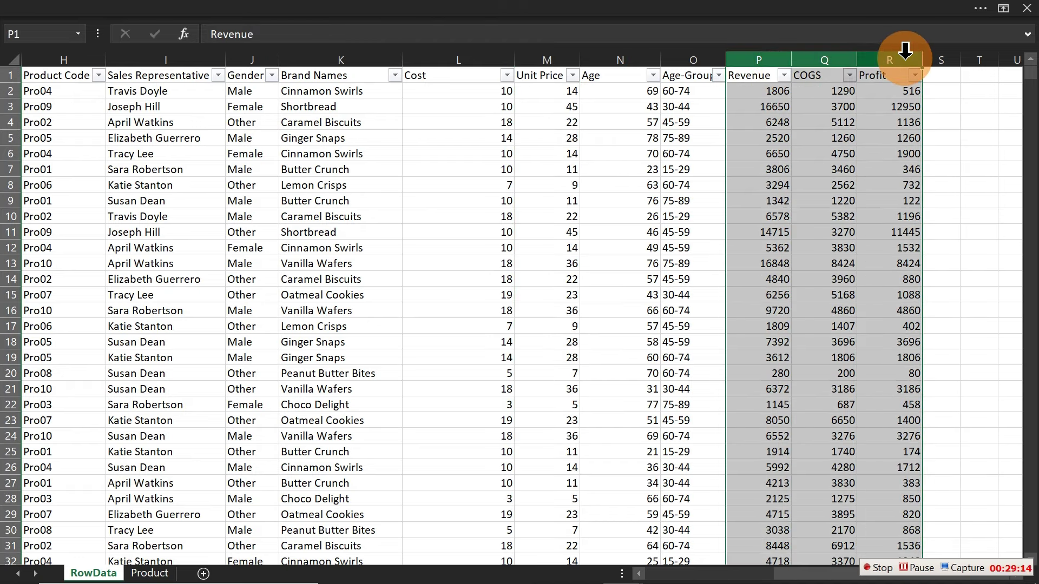
key("ctrl+1")
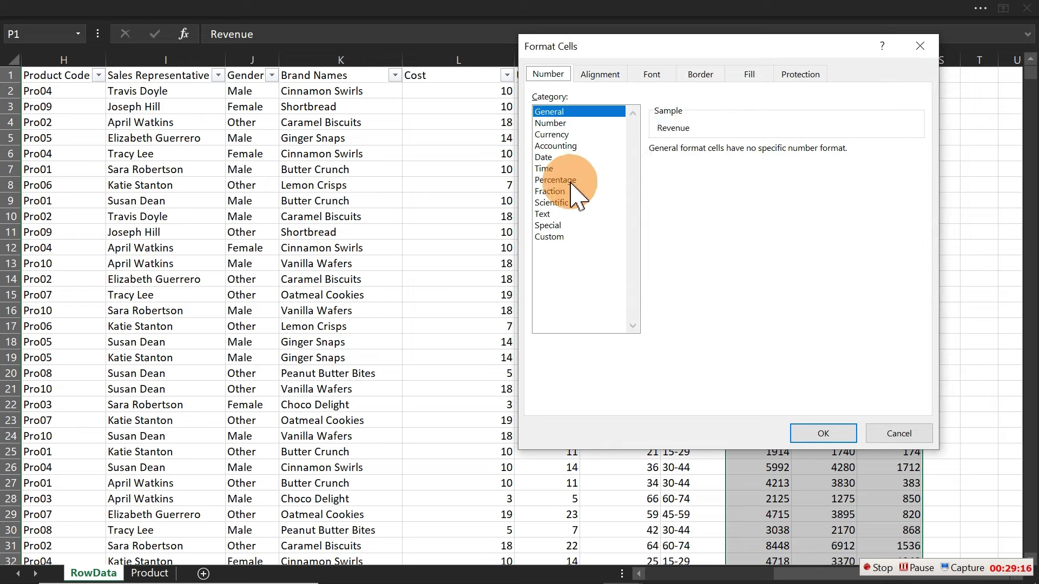
left_click(556, 135)
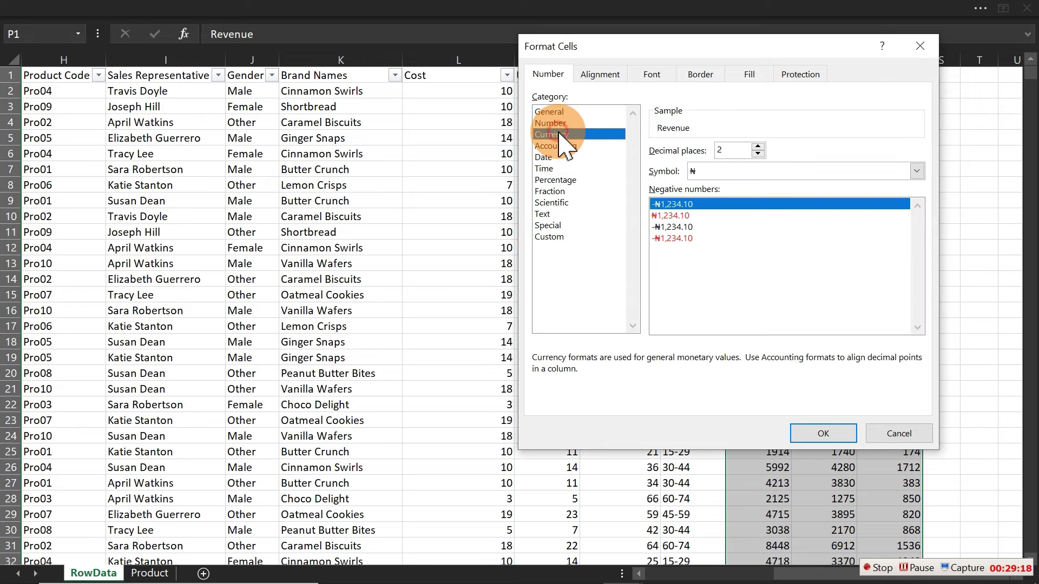
left_click(916, 171)
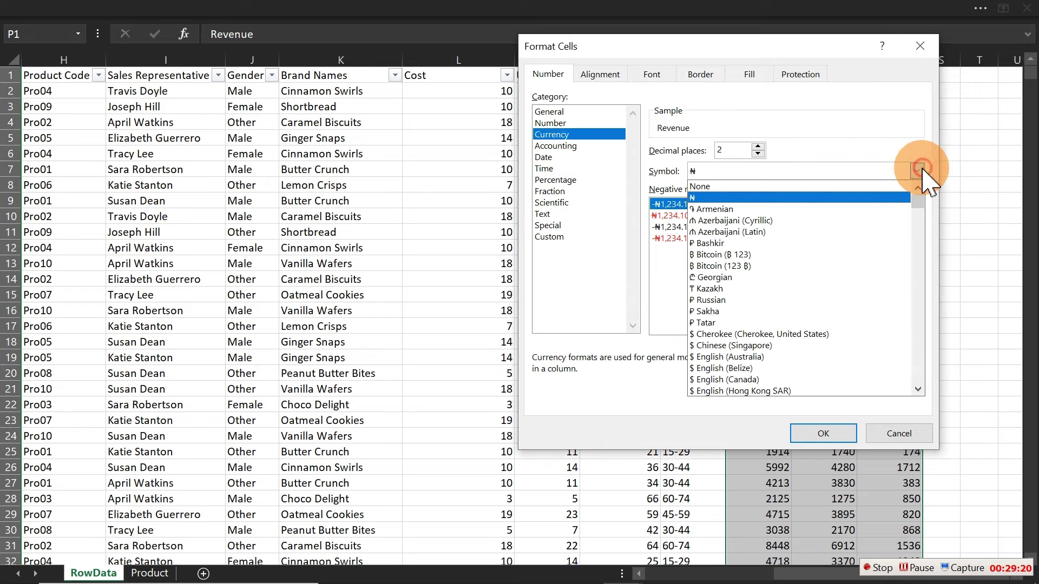
left_click(727, 358)
left_click(803, 435)
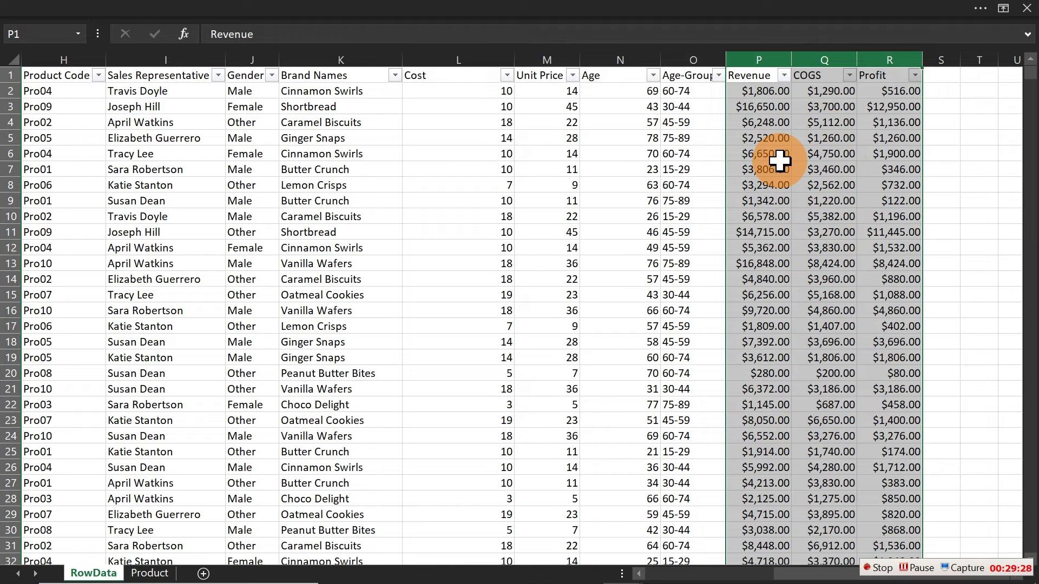
Set the currency format of the Revenue, COGS and Profit columns to 0 decimal places
key("ctrl+1")
left_click(759, 154)
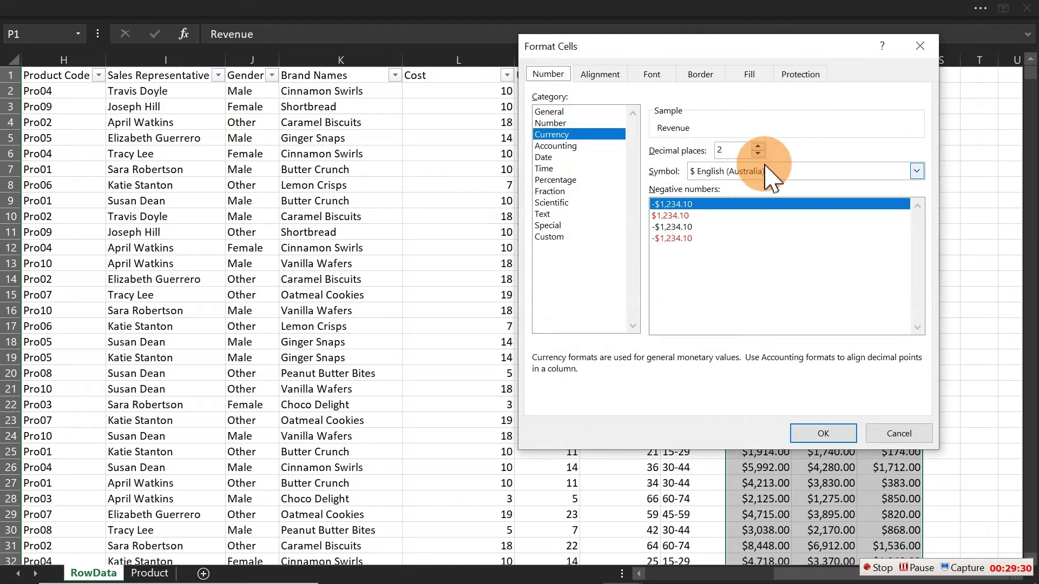
left_click(758, 153)
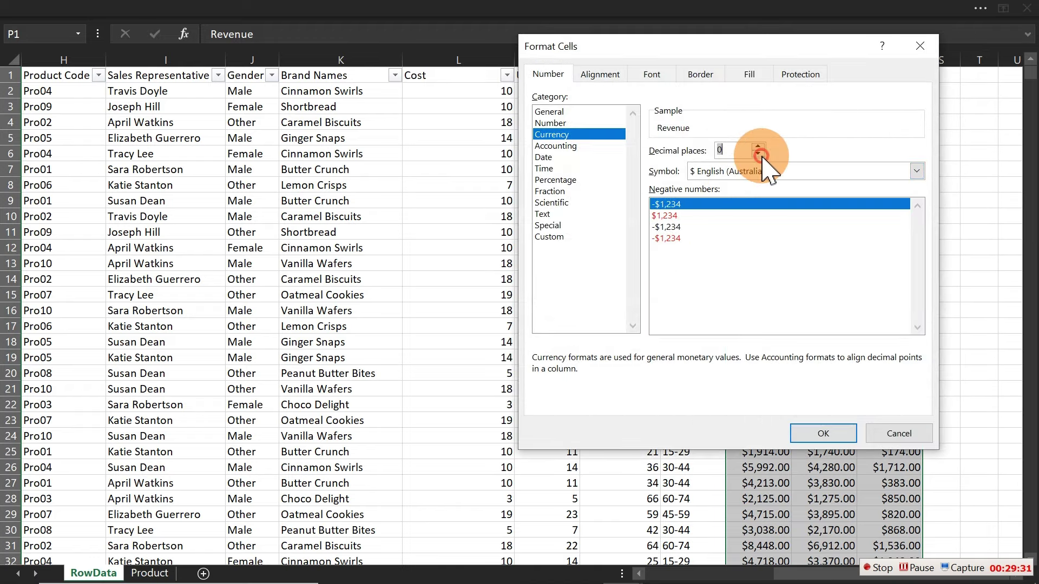
left_click(817, 434)
left_click(861, 184)
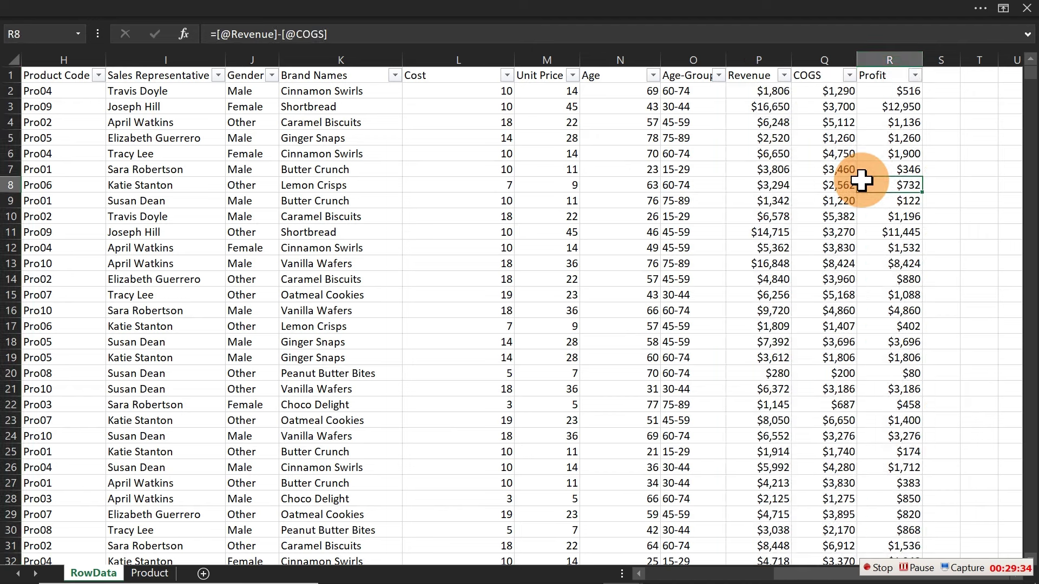
Add a table column headed "Price Range" in S1 and fit column S to its header
left_click(941, 77)
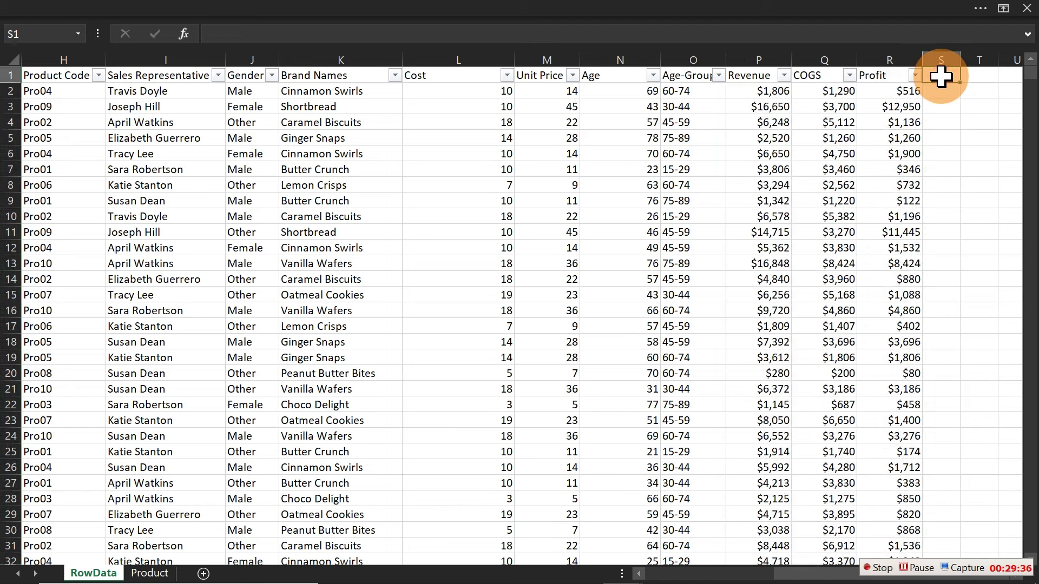
type("Pri")
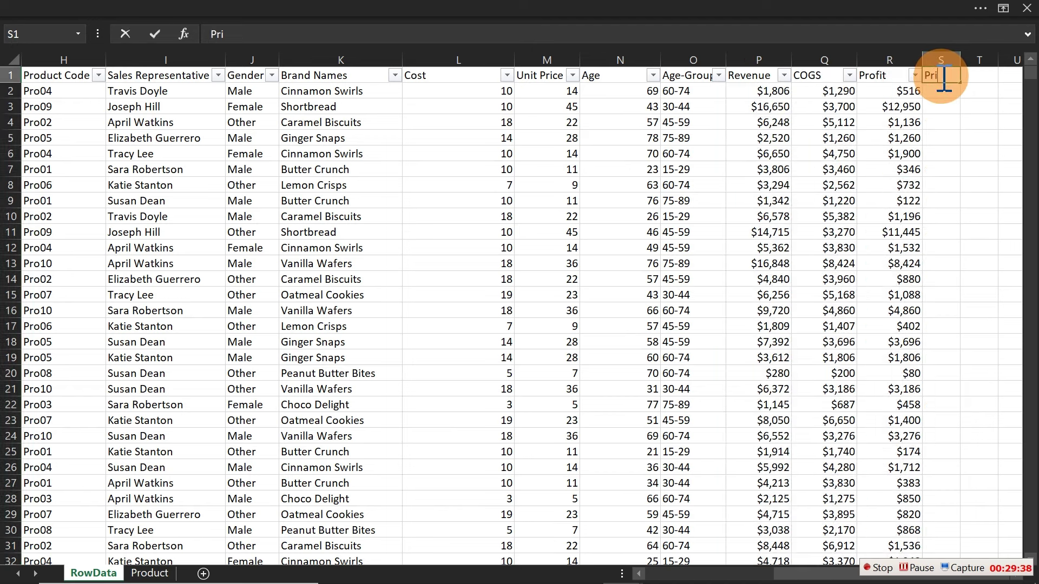
type("ce Range")
key("Return")
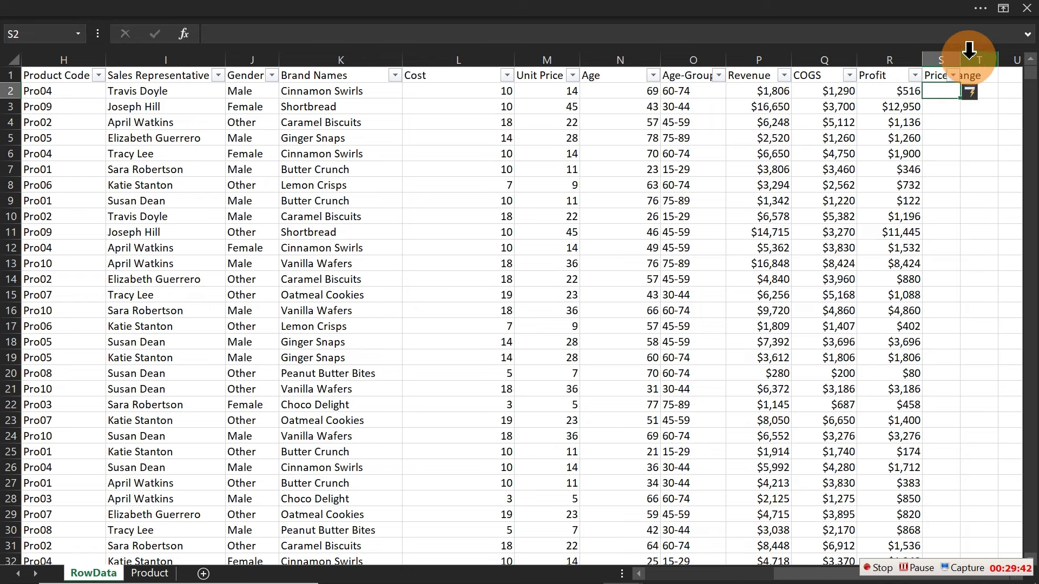
double_click(961, 59)
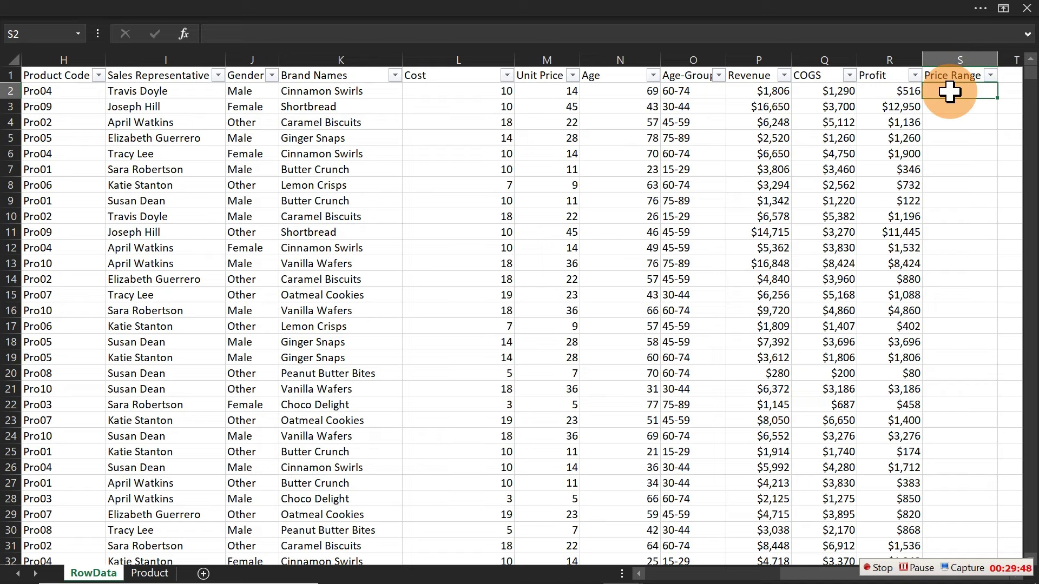
Fill the Price Range column from S2 with =IF([@[Unit Price]]<=10,"Less Expensive","Expensive")
key("Right")
key("Right")
key("Right")
key("Right")
key("Right")
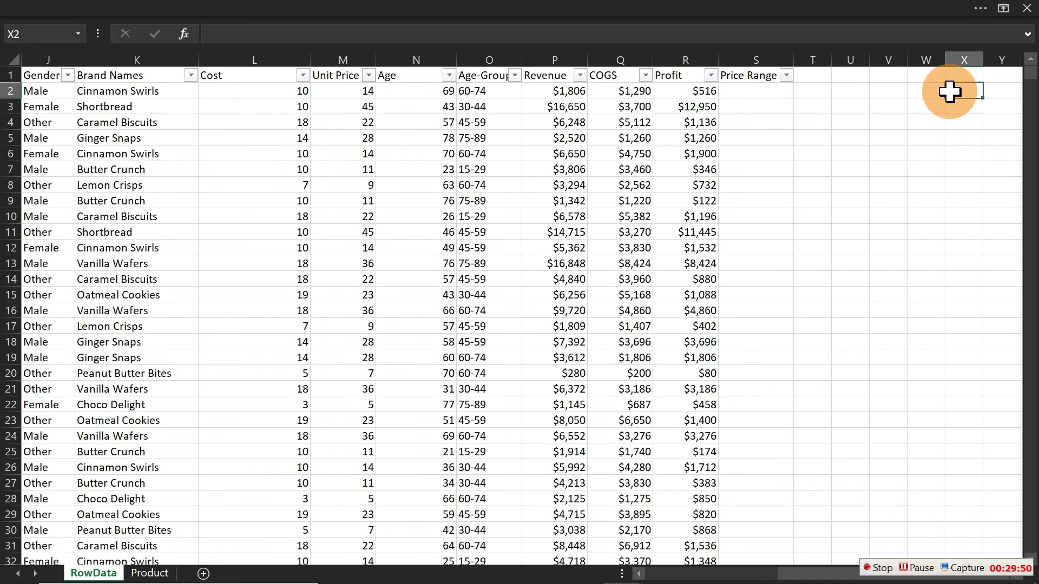
left_click(359, 91)
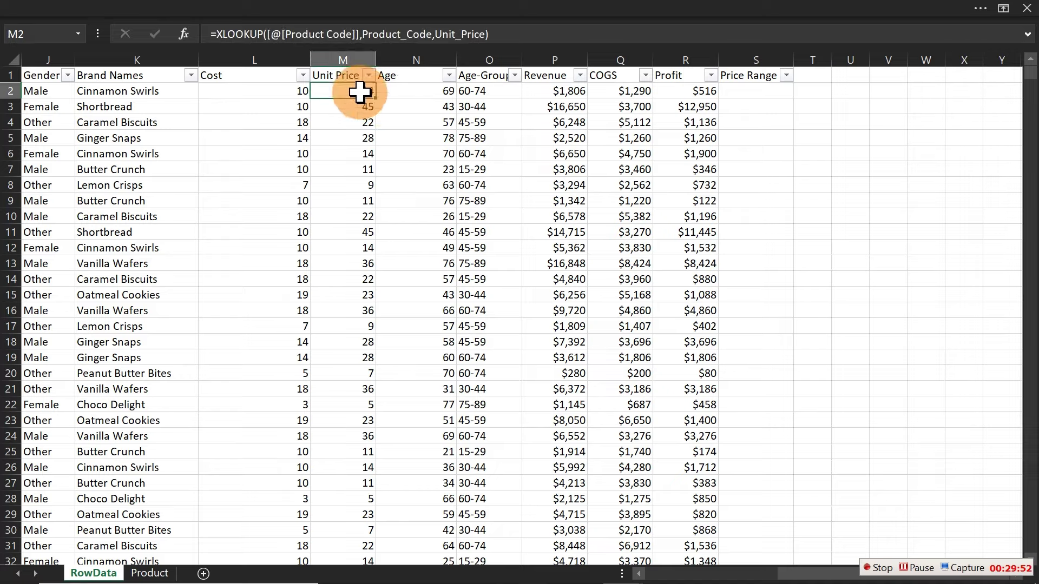
left_click(759, 91)
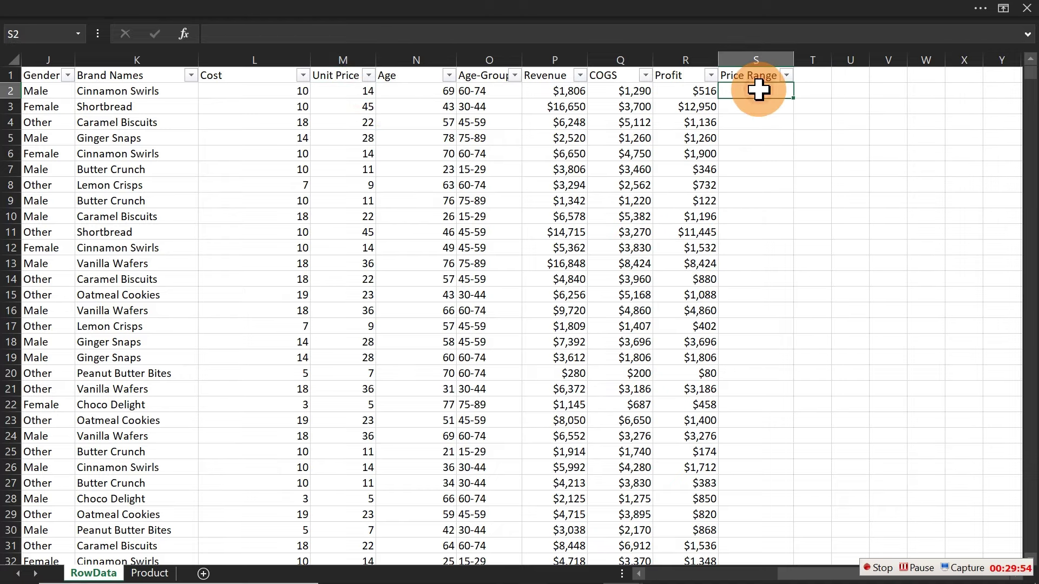
type("=IF(")
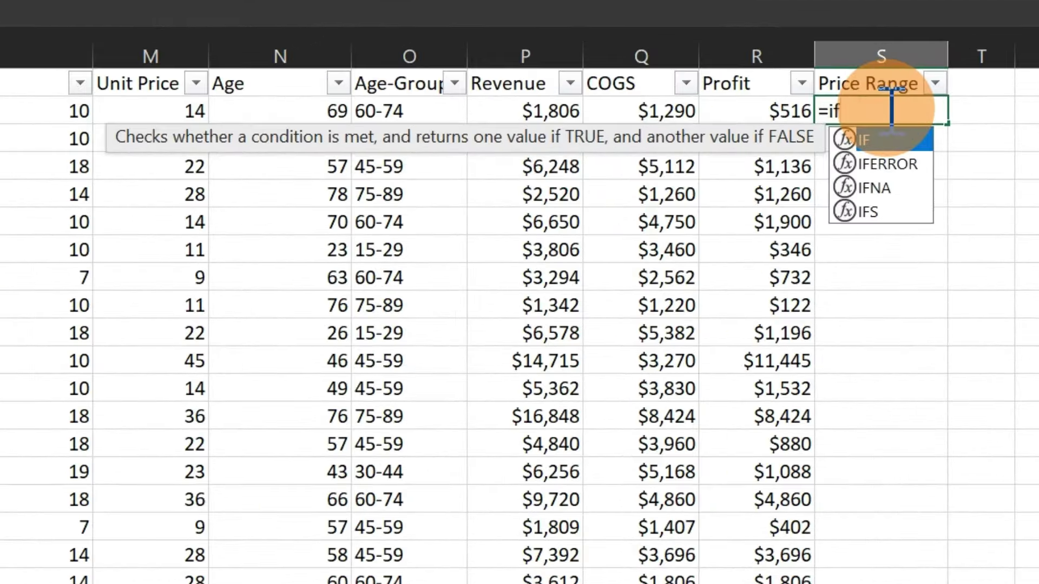
left_click(161, 112)
type("<=")
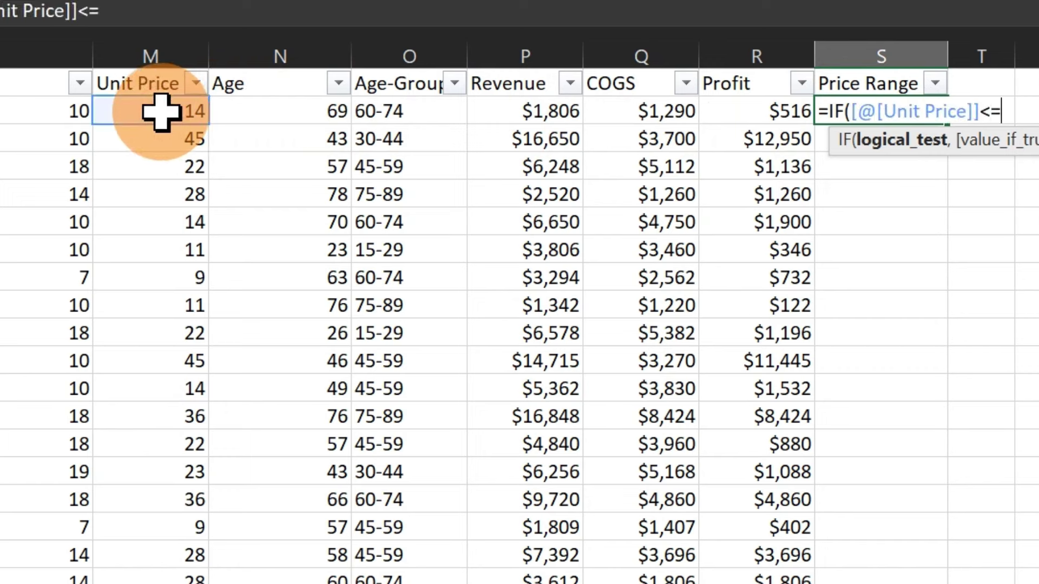
type("10")
type(",")
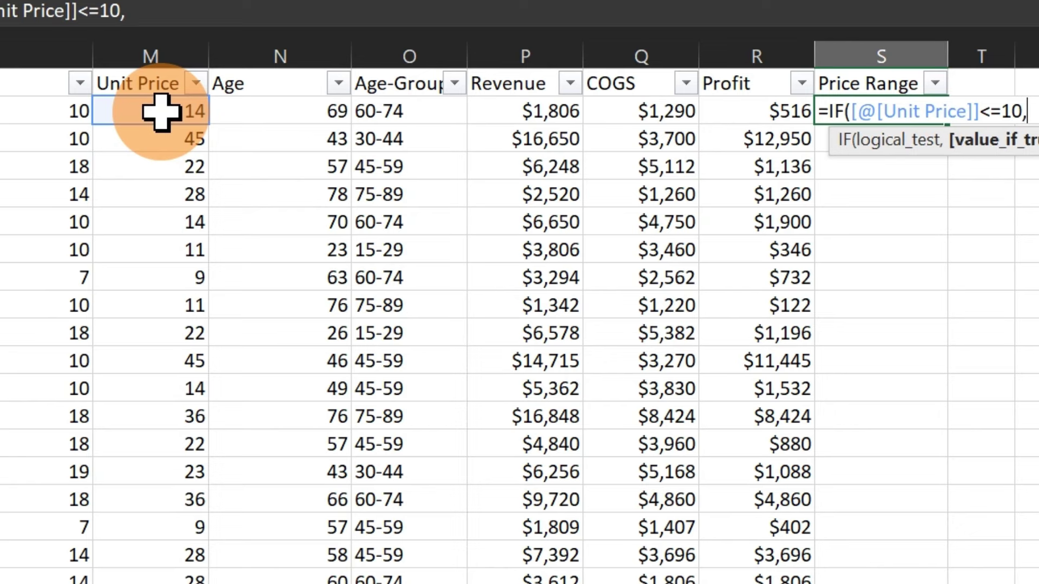
type("\"Les")
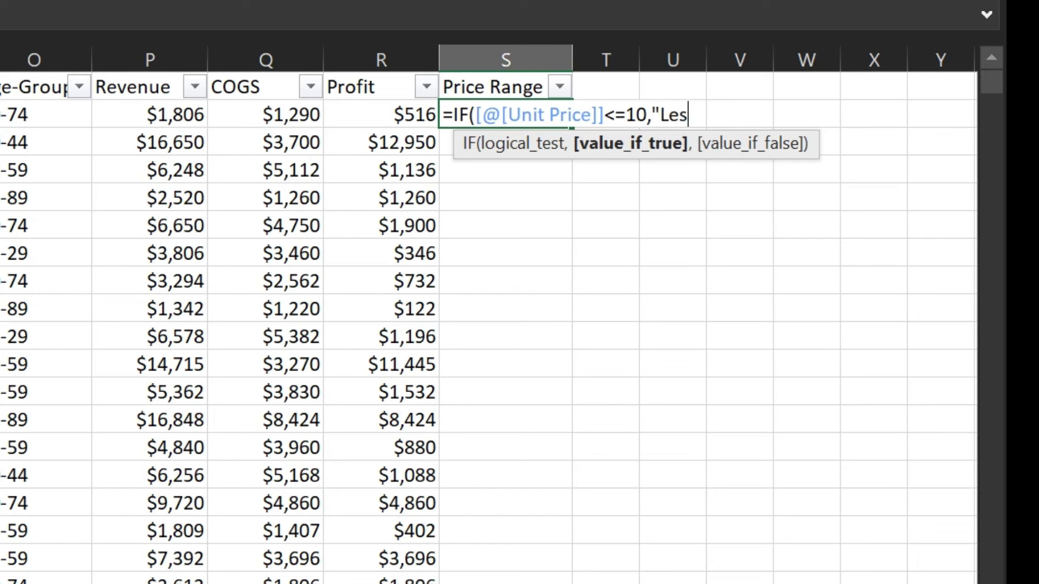
type("s Expensive")
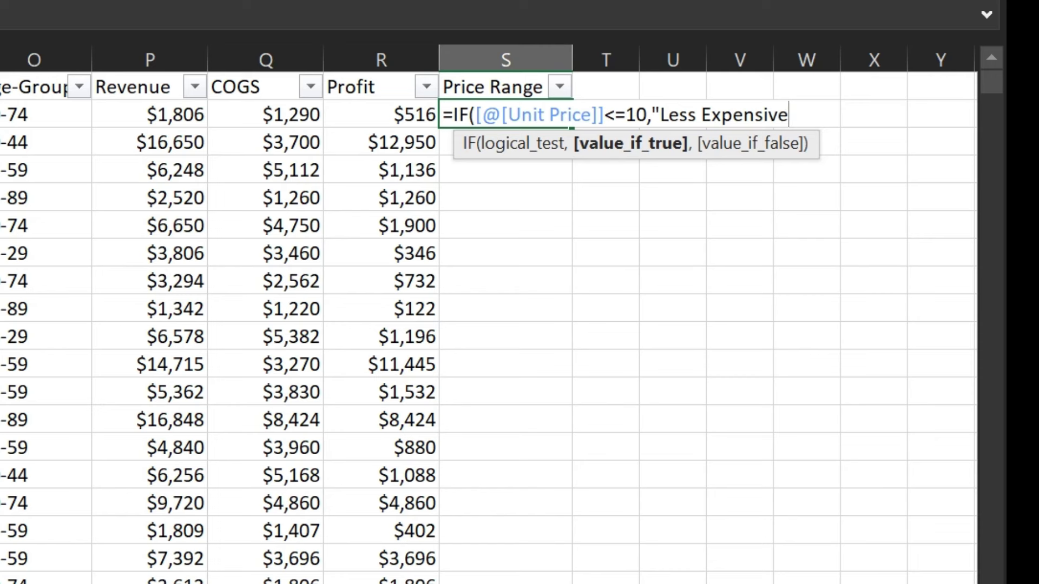
type("\",")
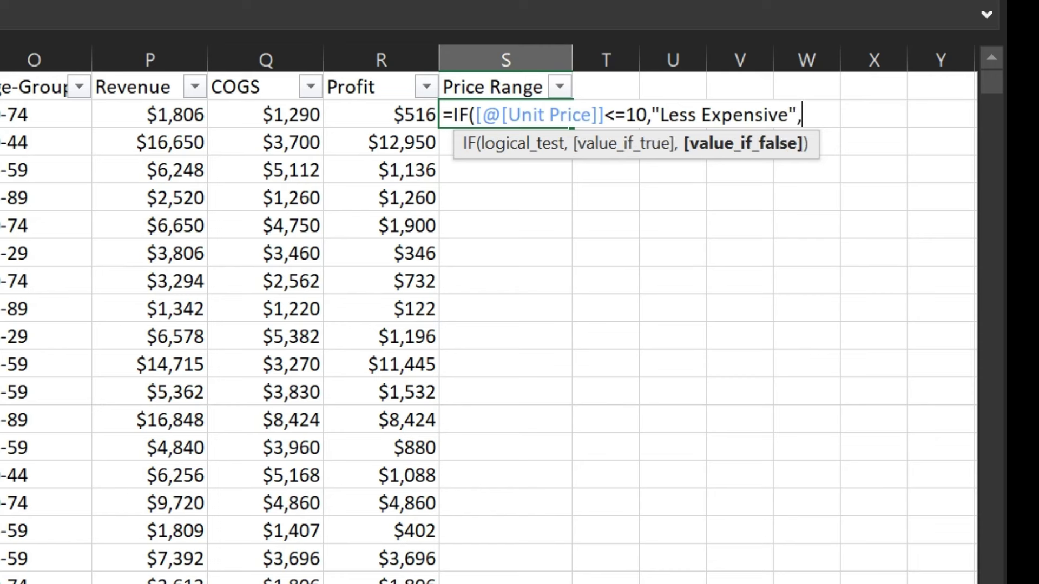
type("\"Expensive")
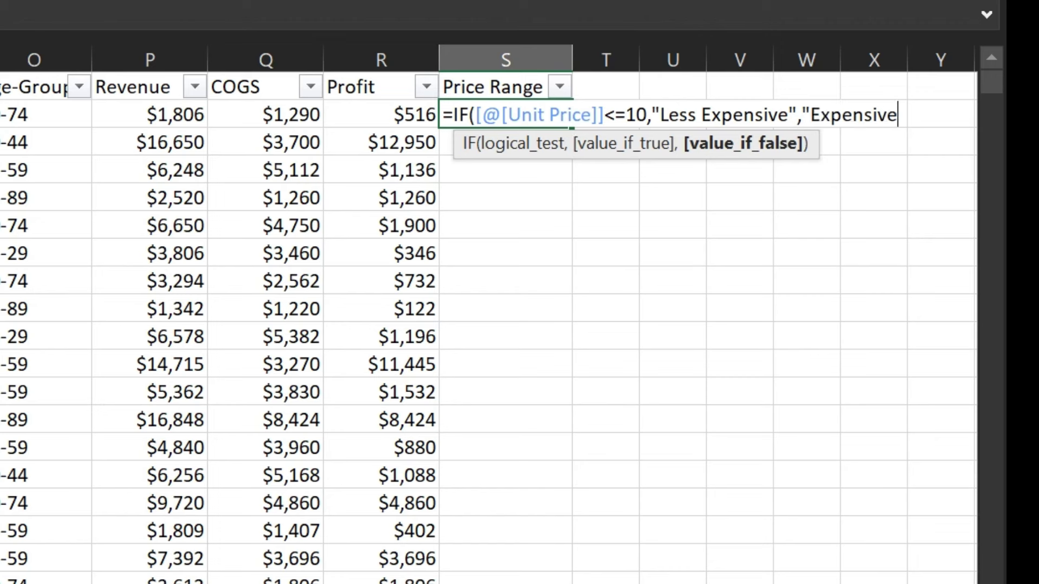
type("\")")
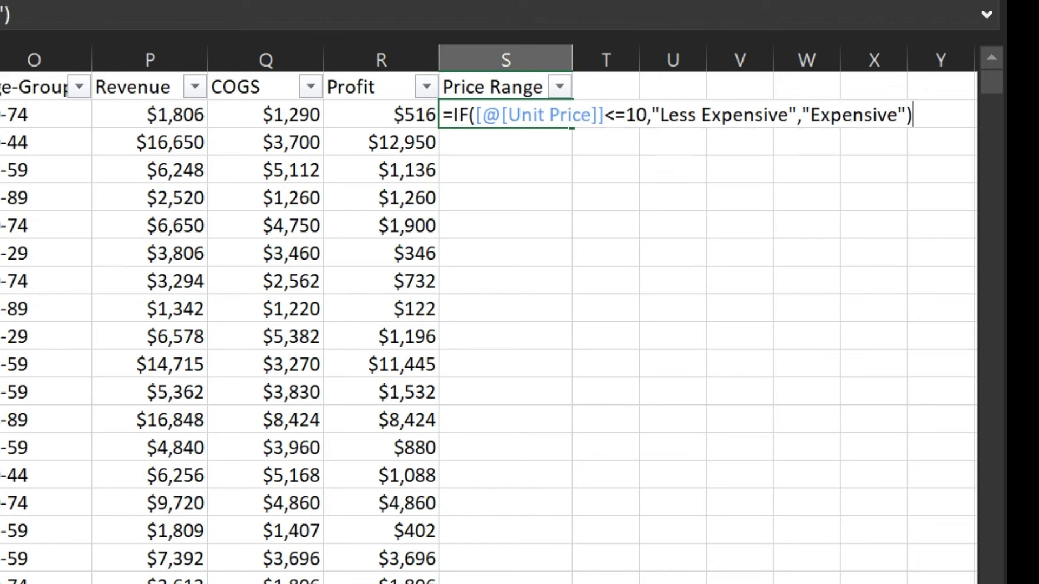
key("Return")
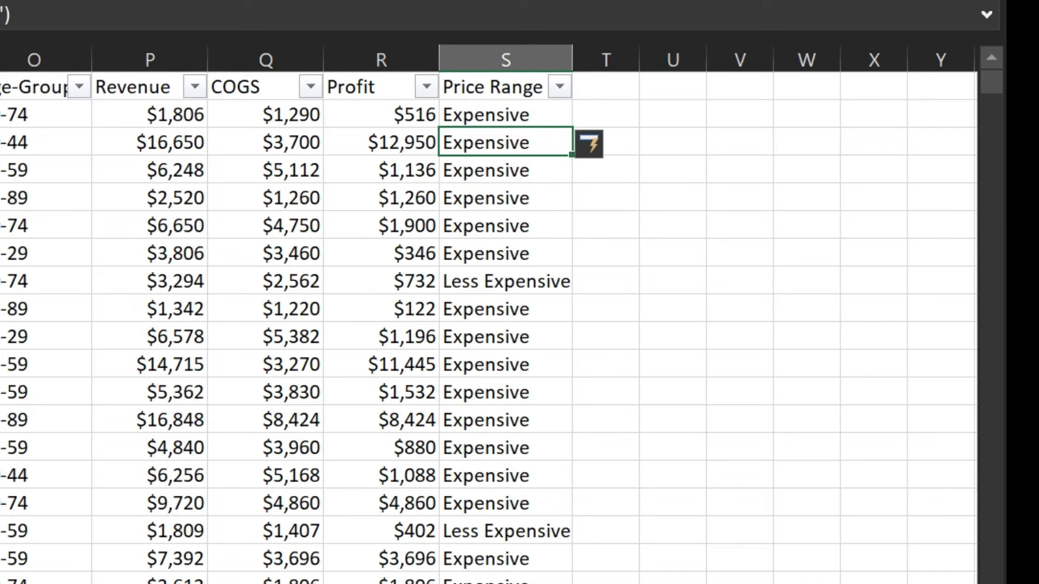
Filter Price Range to Less Expensive only and check the distinct Unit Price values in that column's filter list
left_click(563, 82)
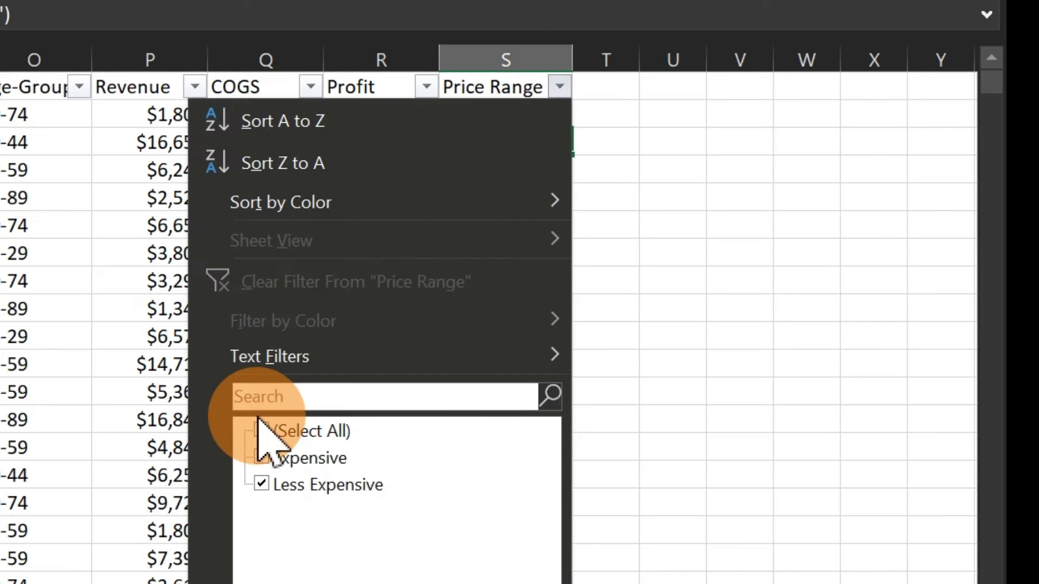
left_click(262, 458)
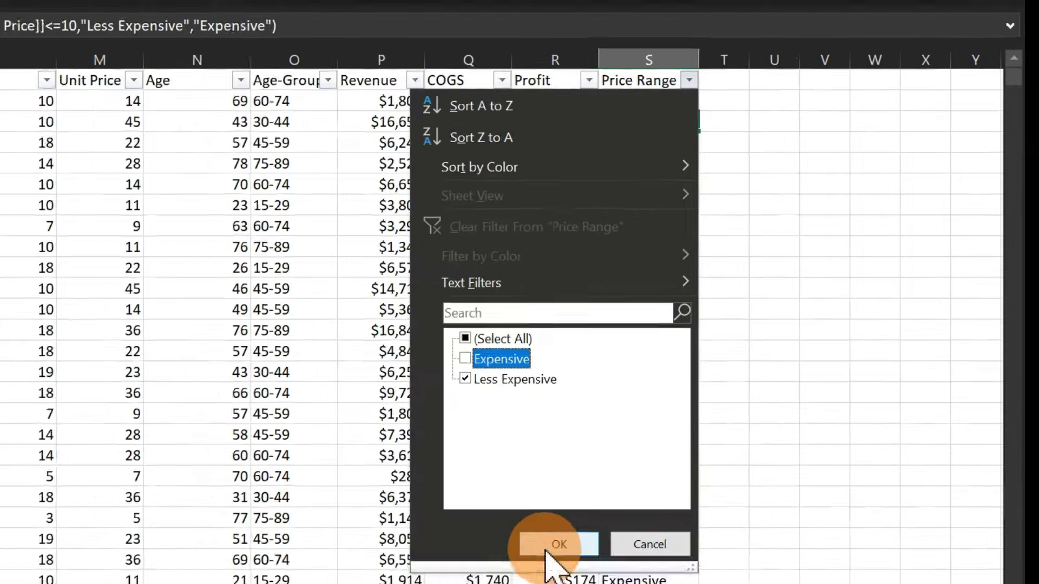
left_click(549, 545)
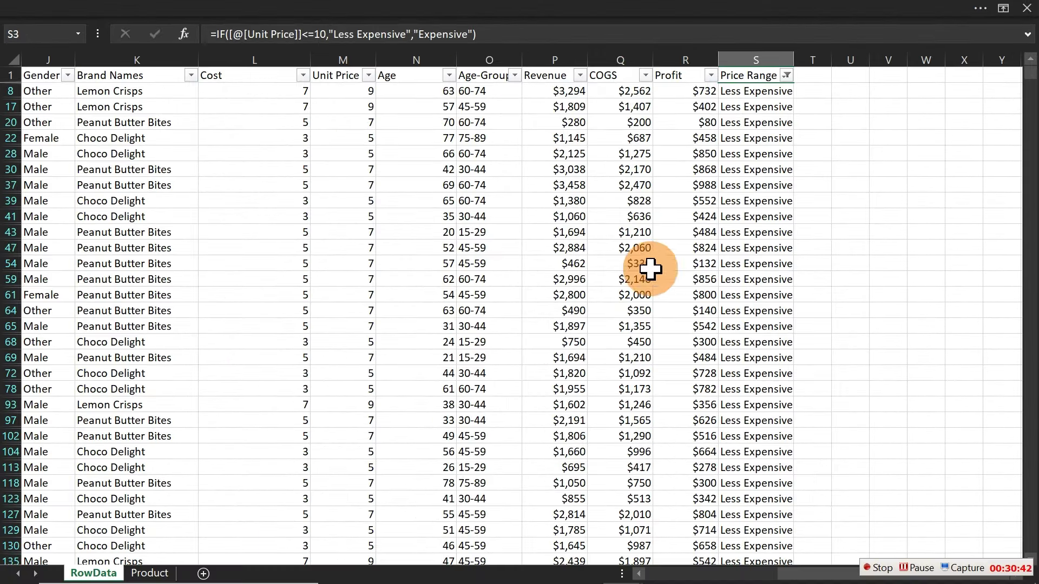
left_click(514, 75)
left_click(574, 138)
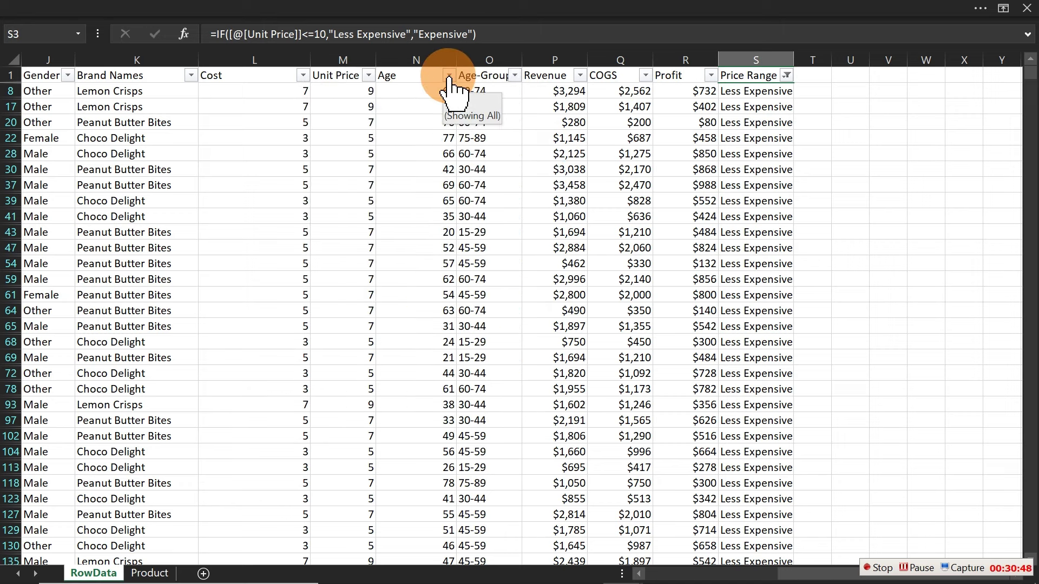
left_click(367, 76)
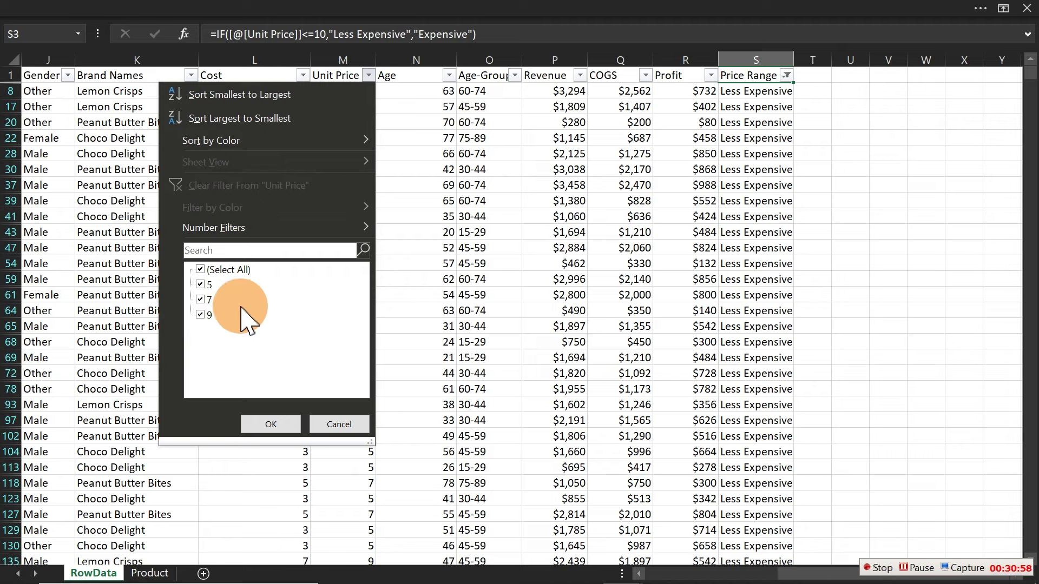
left_click(355, 424)
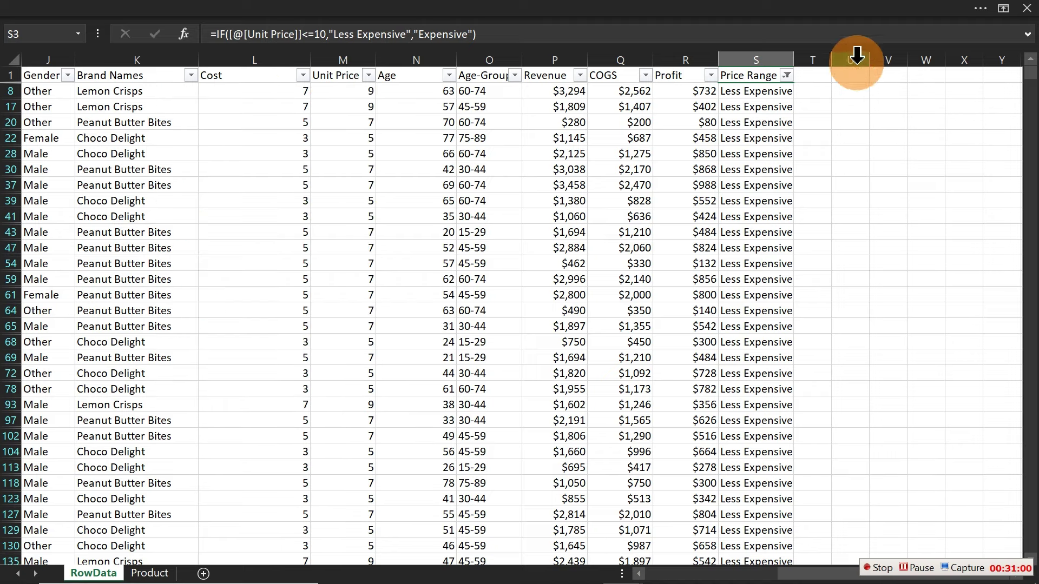
Switch the Price Range filter to Expensive only and check the distinct Unit Price values in that column's filter list
left_click(786, 75)
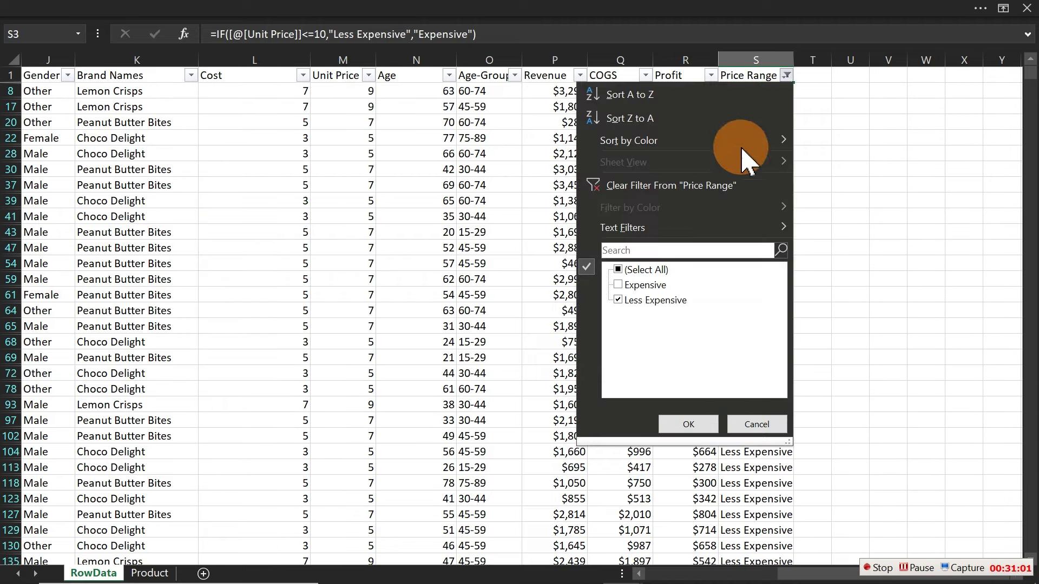
left_click(628, 300)
left_click(628, 285)
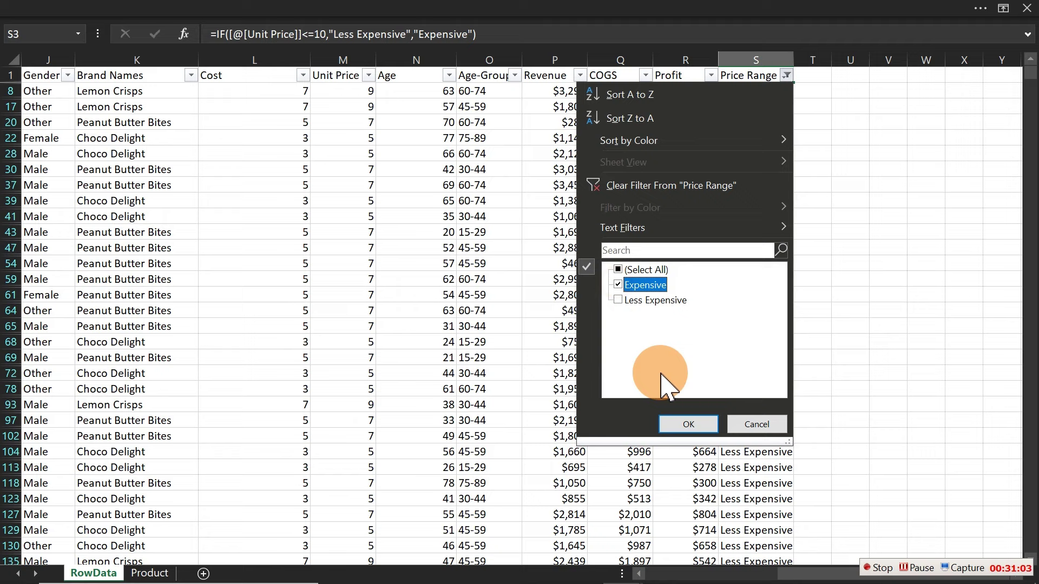
left_click(689, 424)
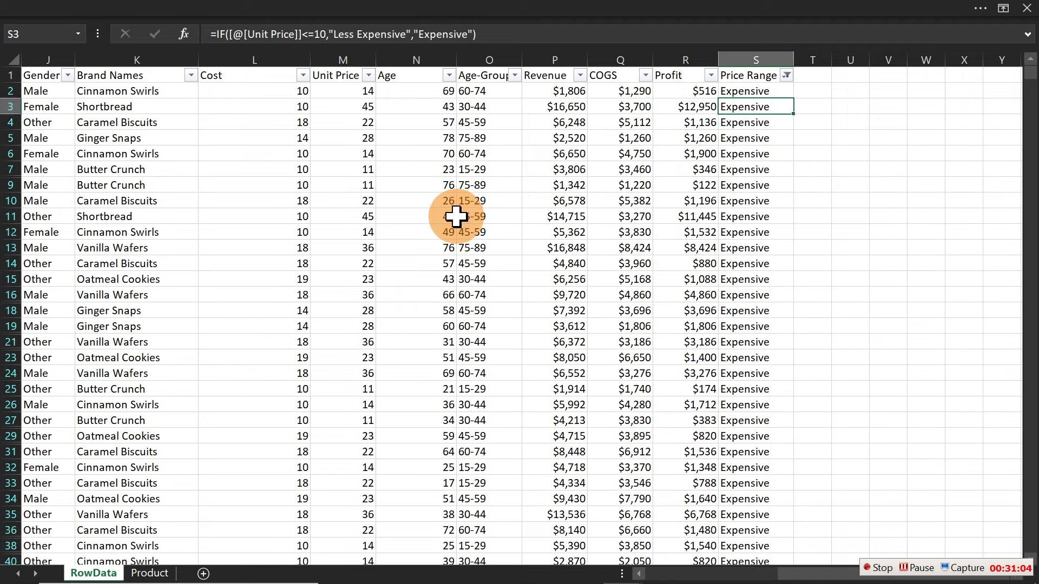
left_click(369, 75)
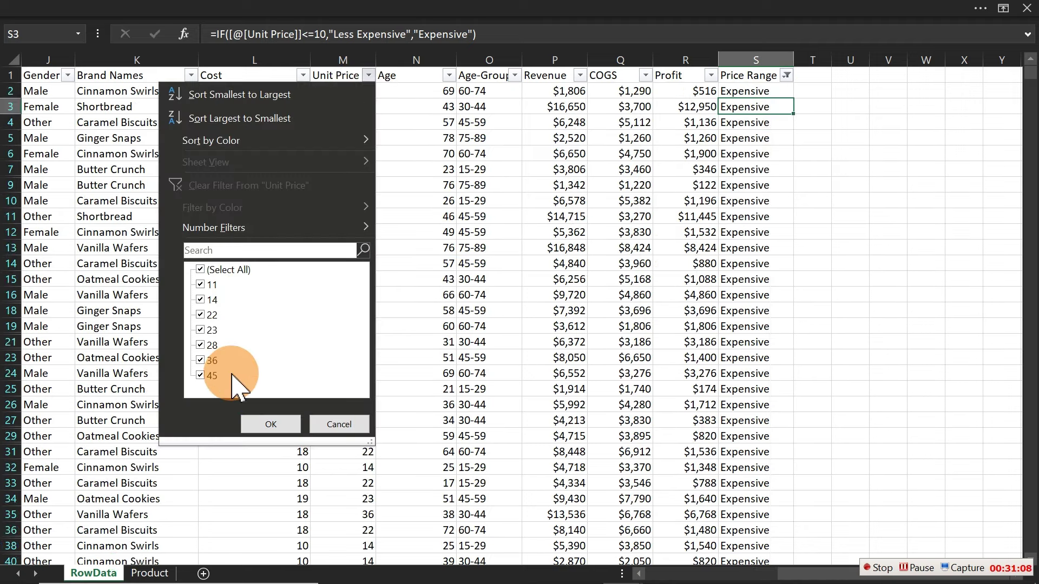
left_click(327, 425)
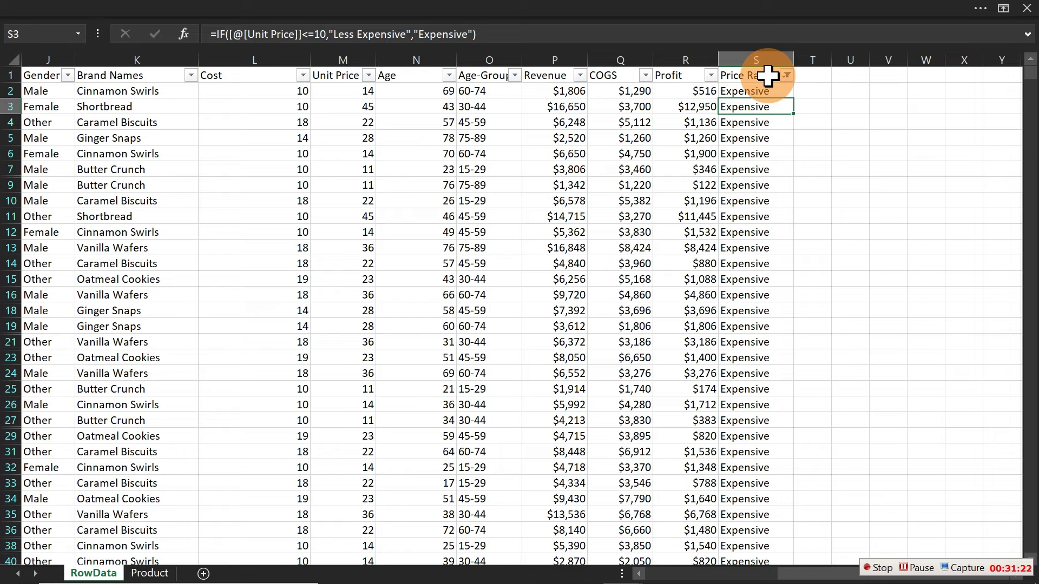
Review the Buyer First Name and Buyer Last Name columns, and add a table column headed "Full Name" in T1
left_click_drag(800, 572, 626, 576)
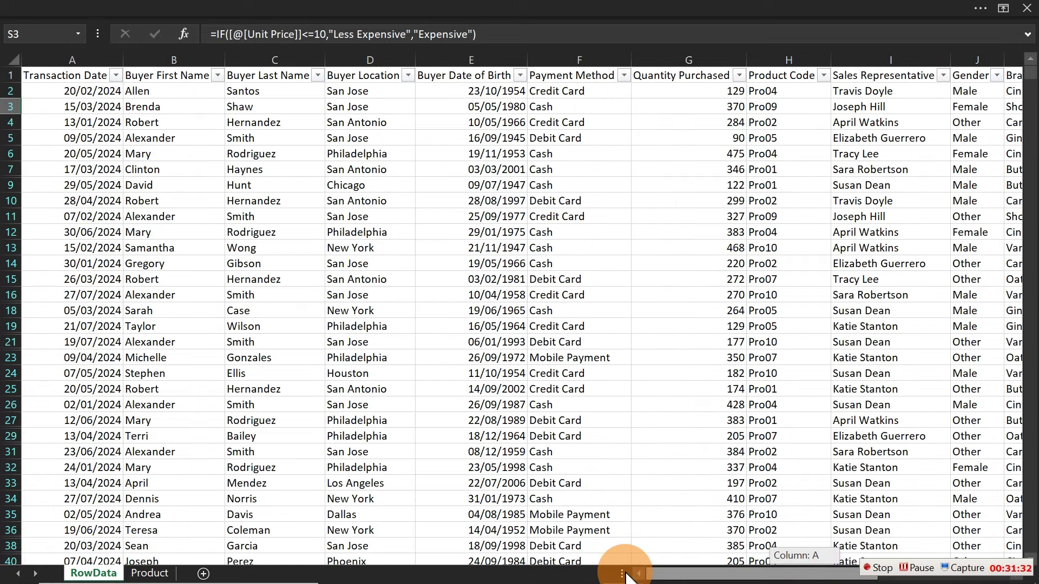
left_click(173, 54)
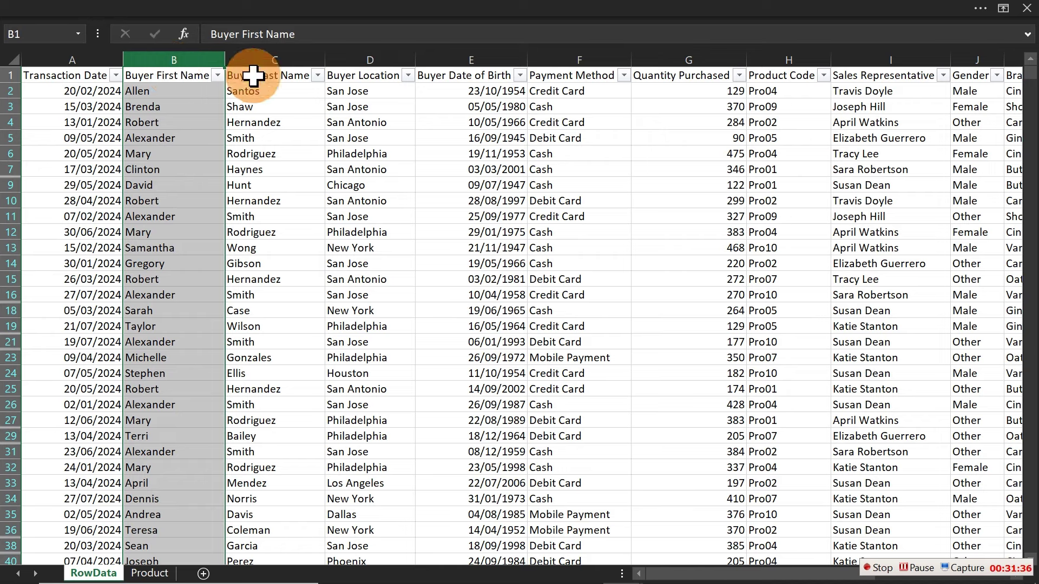
left_click(275, 54)
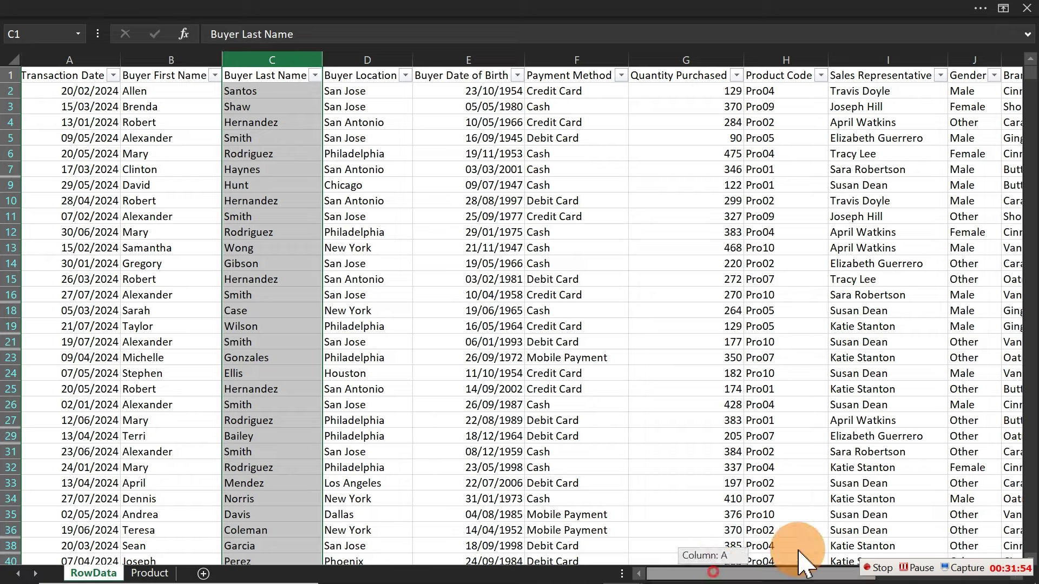
left_click(1000, 248)
key("Right")
key("Right")
key("Right")
key("Right")
key("Right")
key("Right")
key("Right")
key("Right")
key("Right")
key("Right")
key("Right")
key("Right")
key("Right")
key("Right")
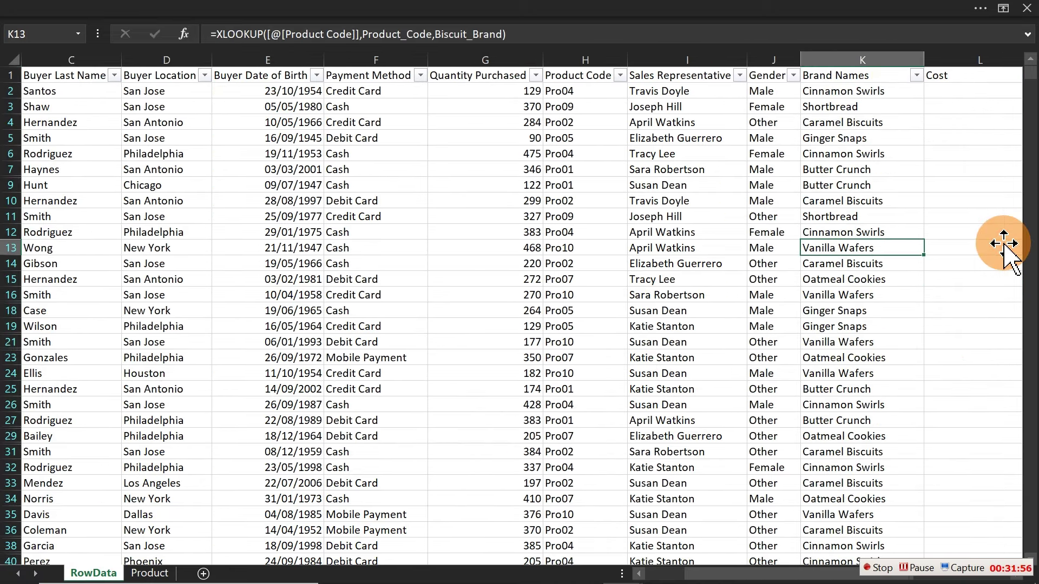
key("Right")
key("Right")
key("Right")
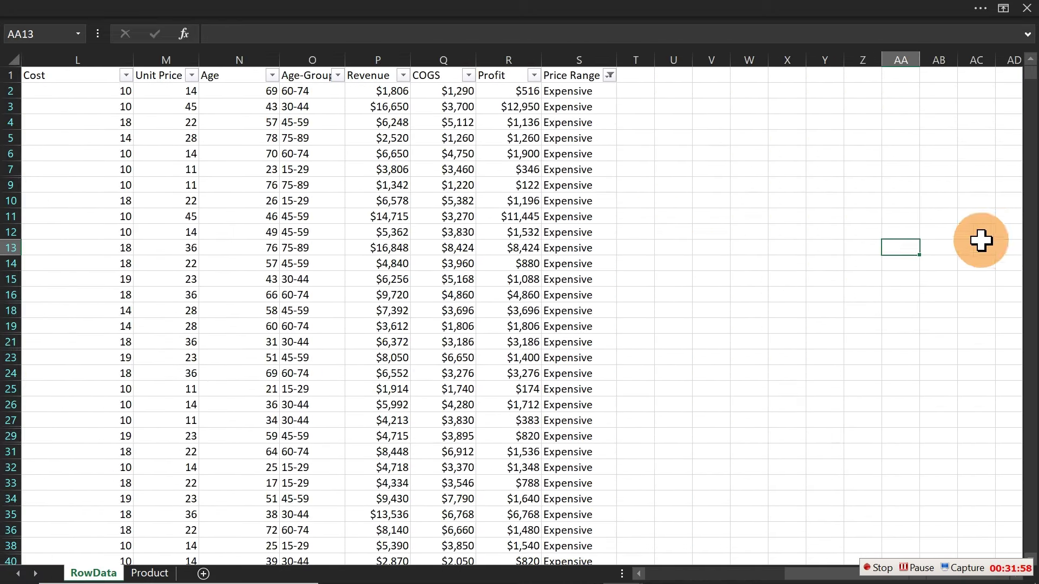
left_click(647, 75)
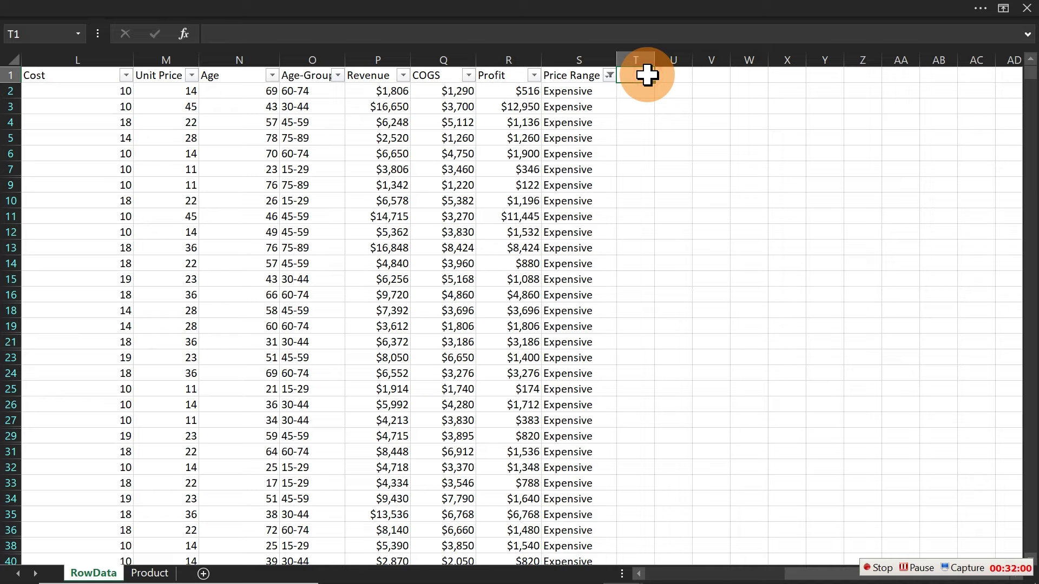
type("Full N")
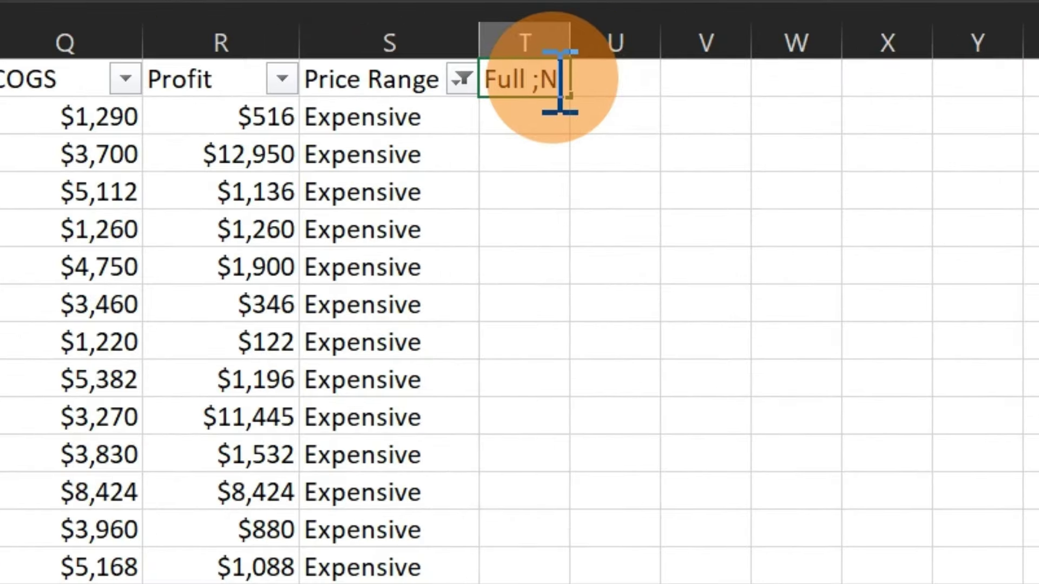
key("BackSpace")
type("Name")
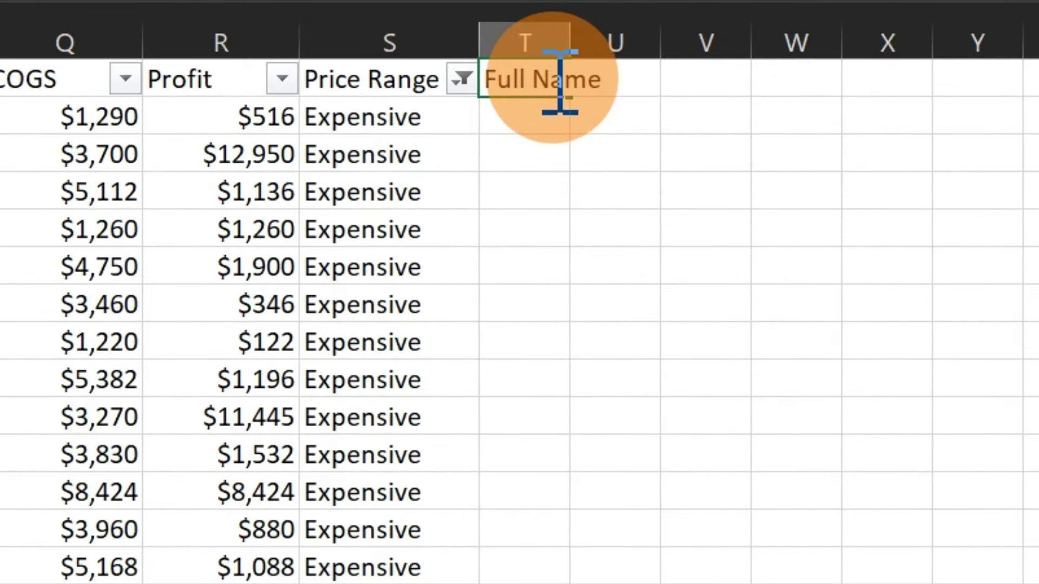
key("Return")
Fill the Full Name column from T2 with =TEXTJOIN(" ",,[@[Buyer First Name]],[@[Buyer Last Name]])
type("=")
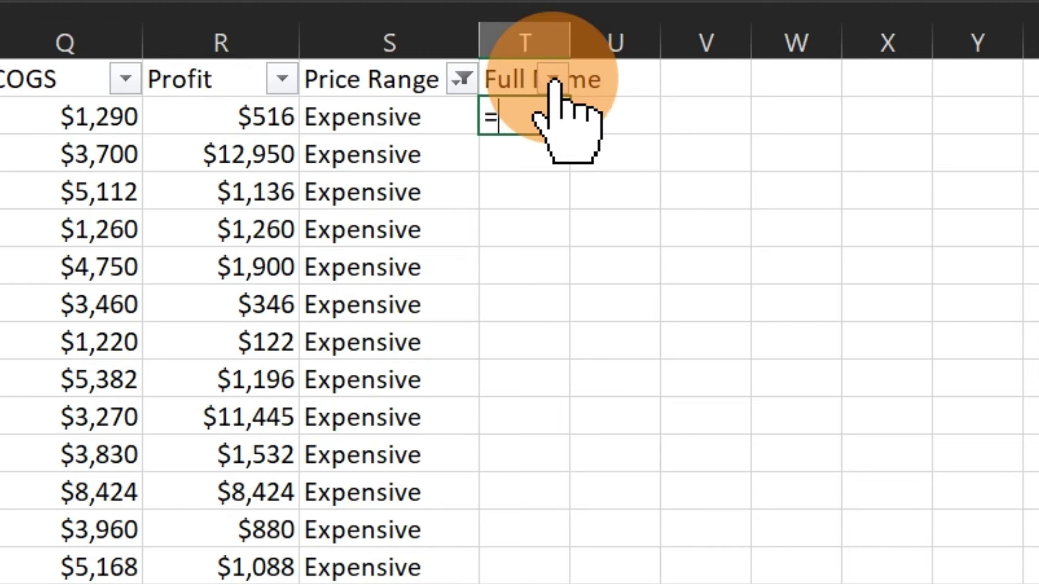
type("tex")
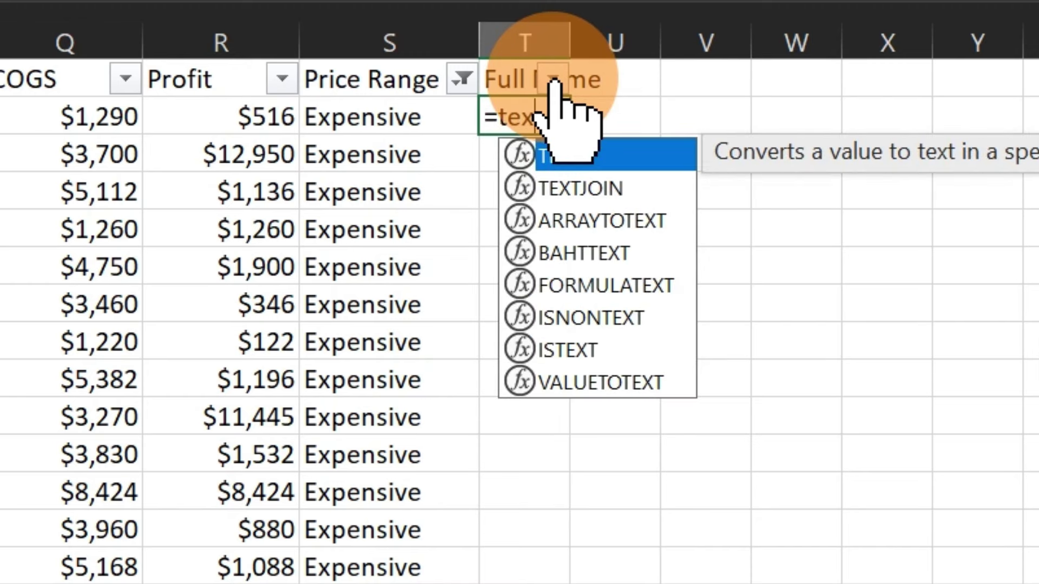
key("Down")
key("Tab")
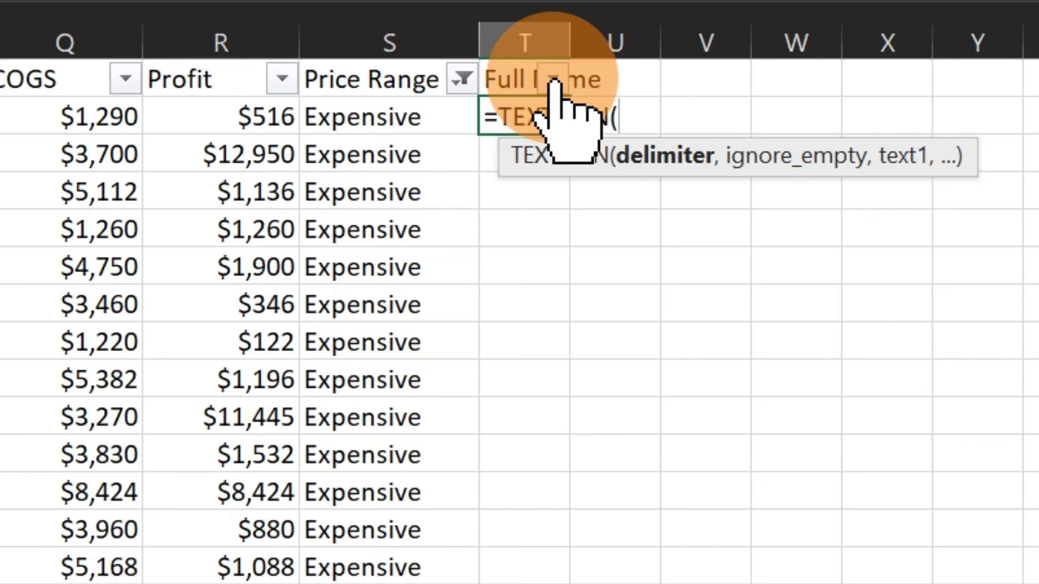
type("\"")
type("\",")
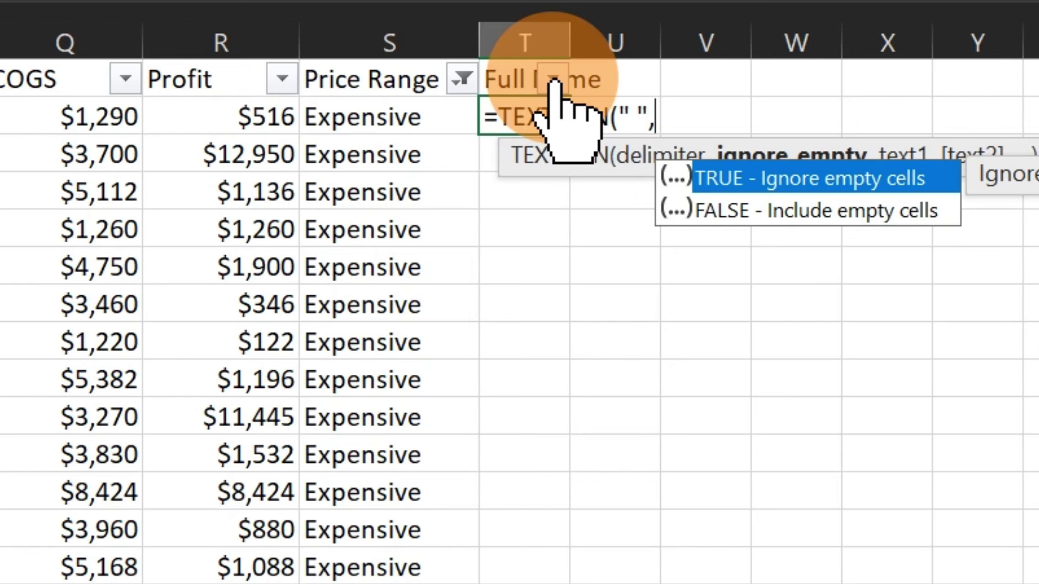
type(",")
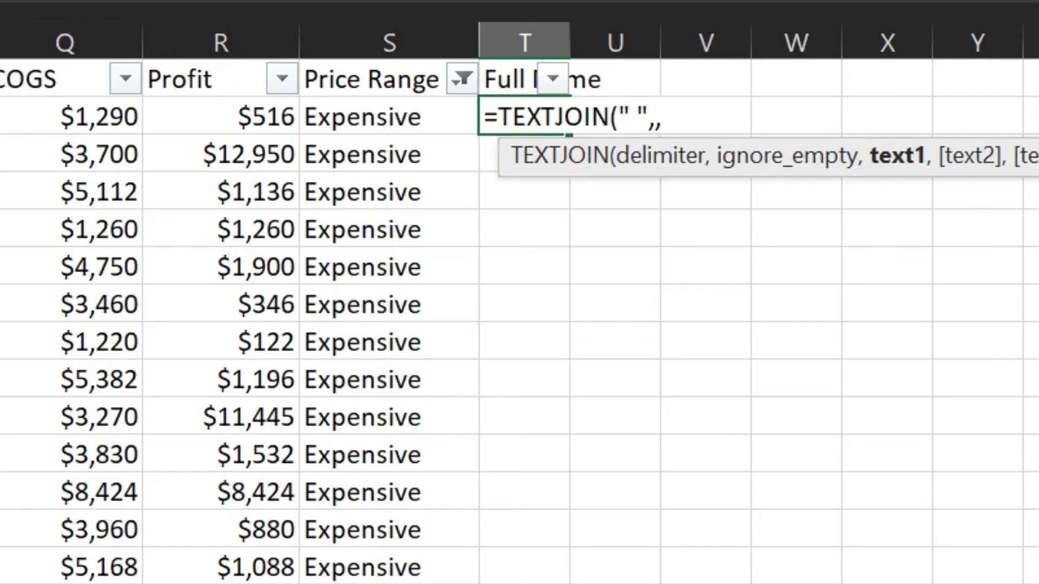
scroll(520, 325, "left", 5)
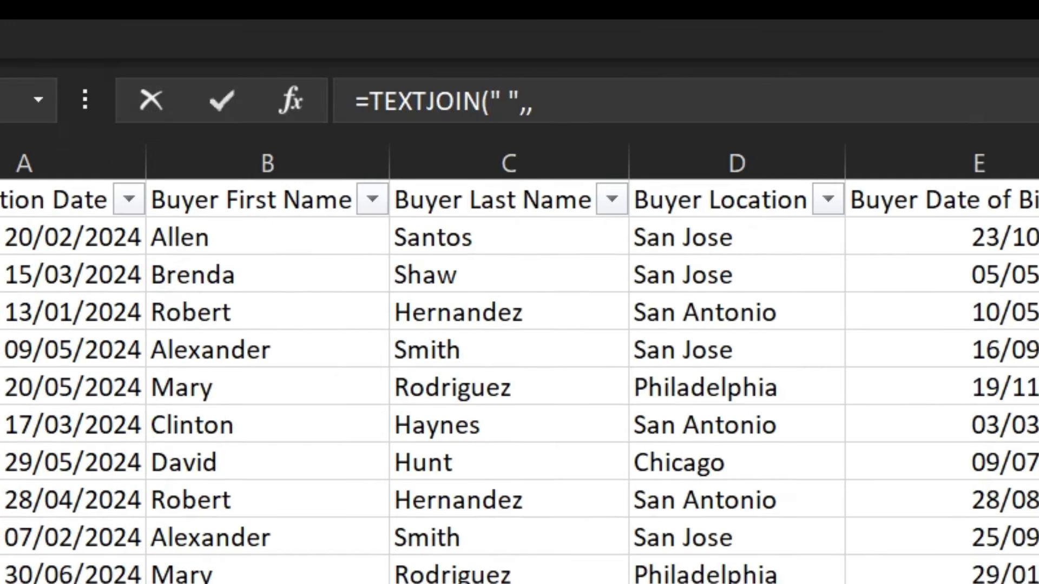
left_click(251, 244)
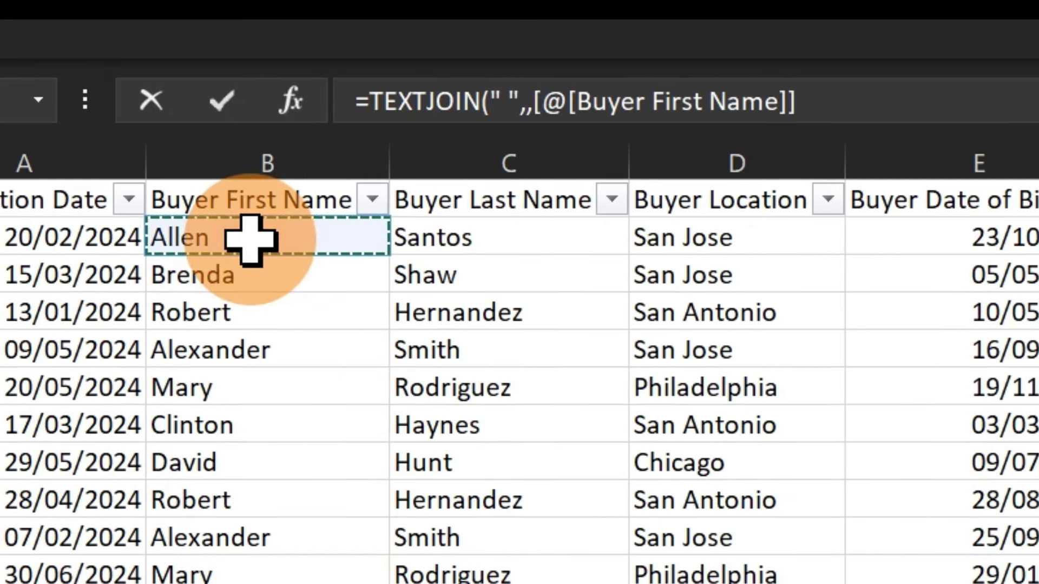
type(",")
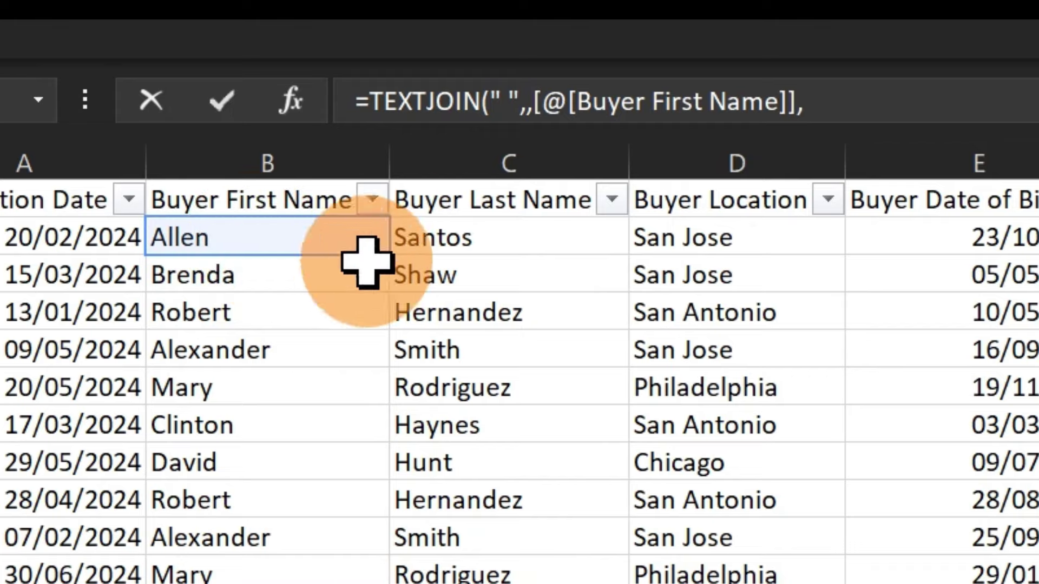
left_click(440, 238)
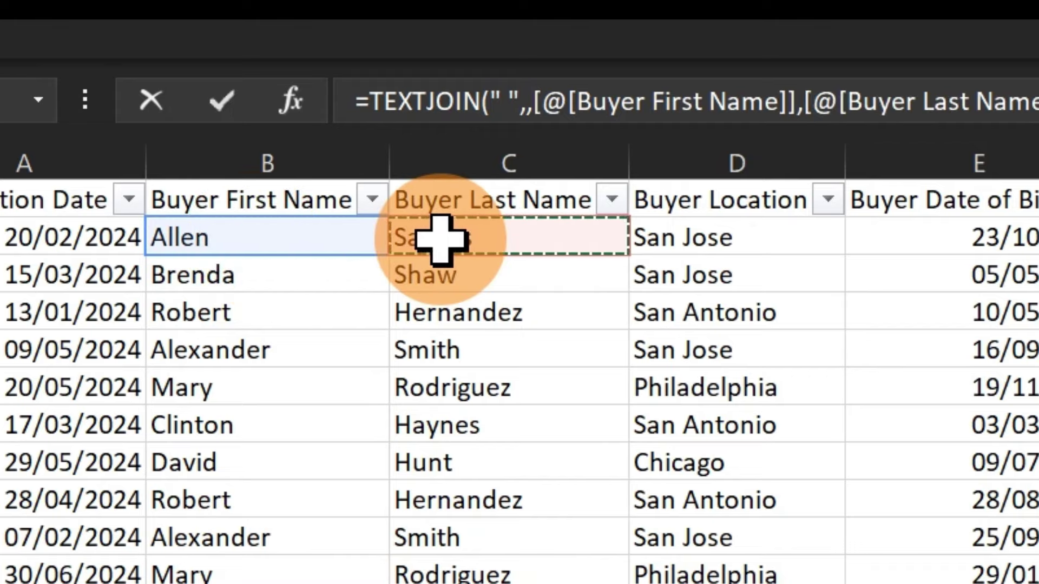
key("Return")
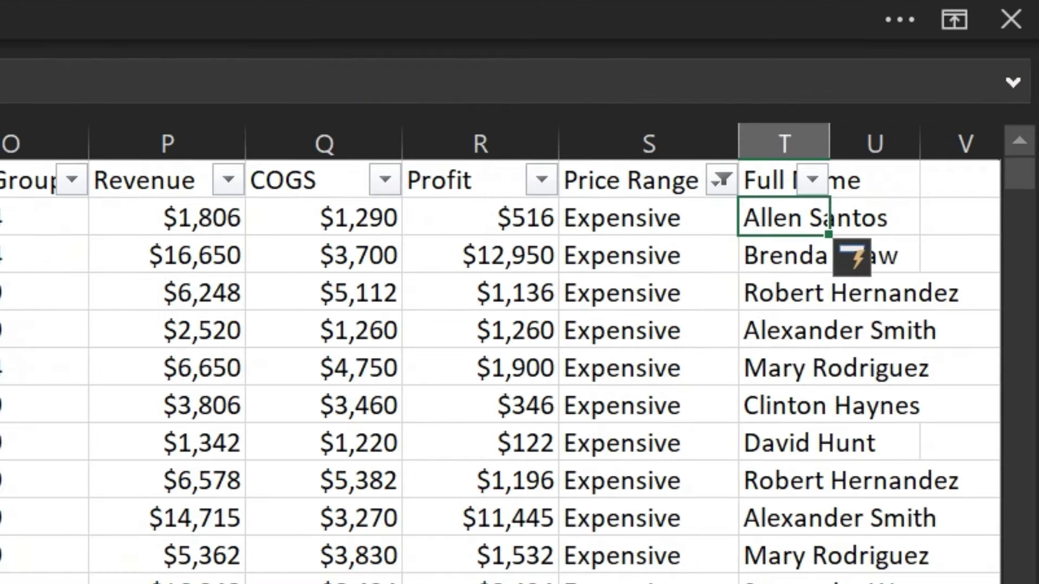
Widen the Full Name column so its header and the joined names fit
key("Down")
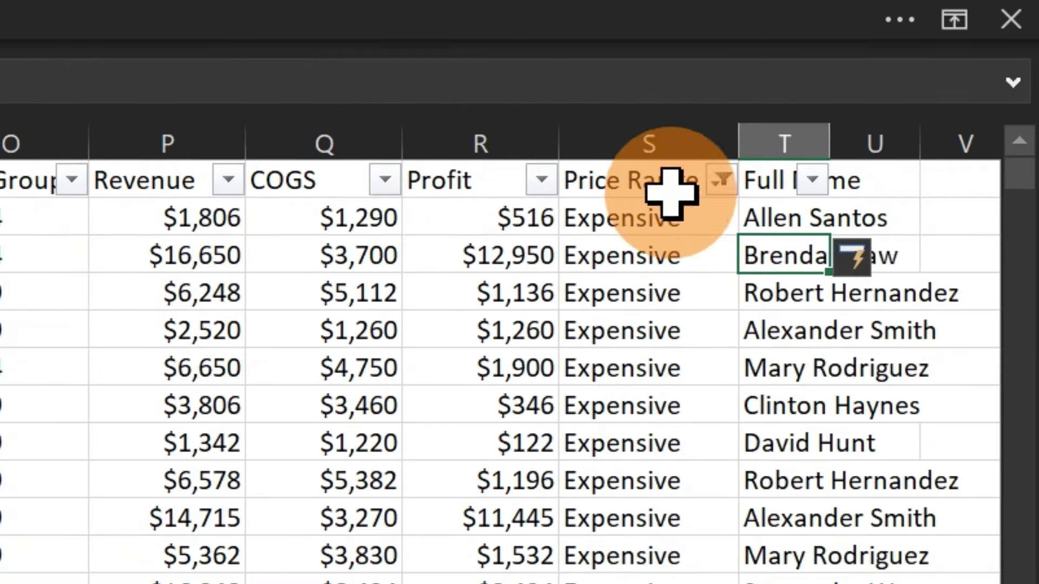
key("Right")
key("Right")
key("Right")
key("Right")
key("Right")
key("Right")
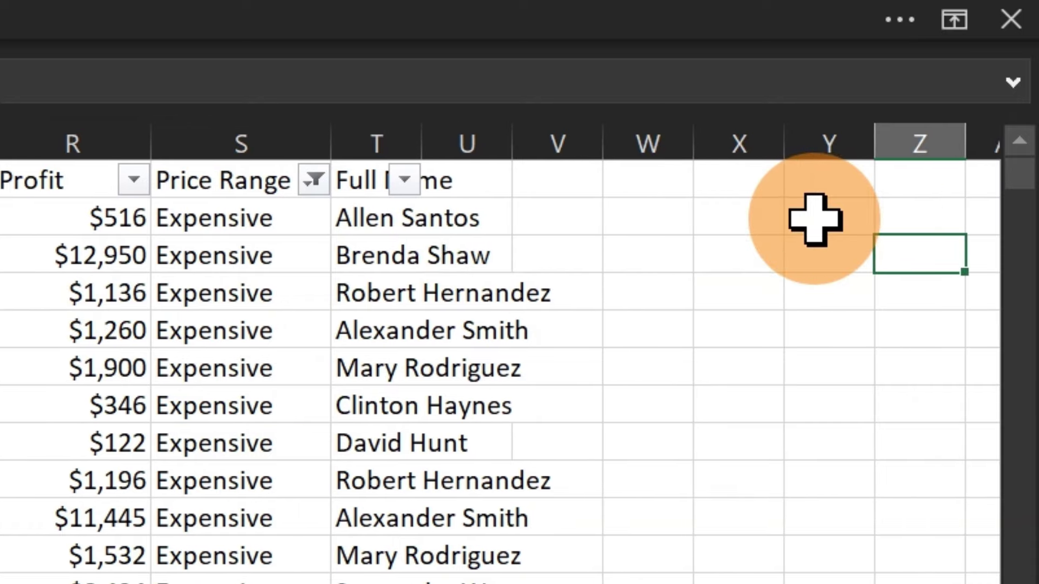
left_click(506, 144)
double_click(413, 132)
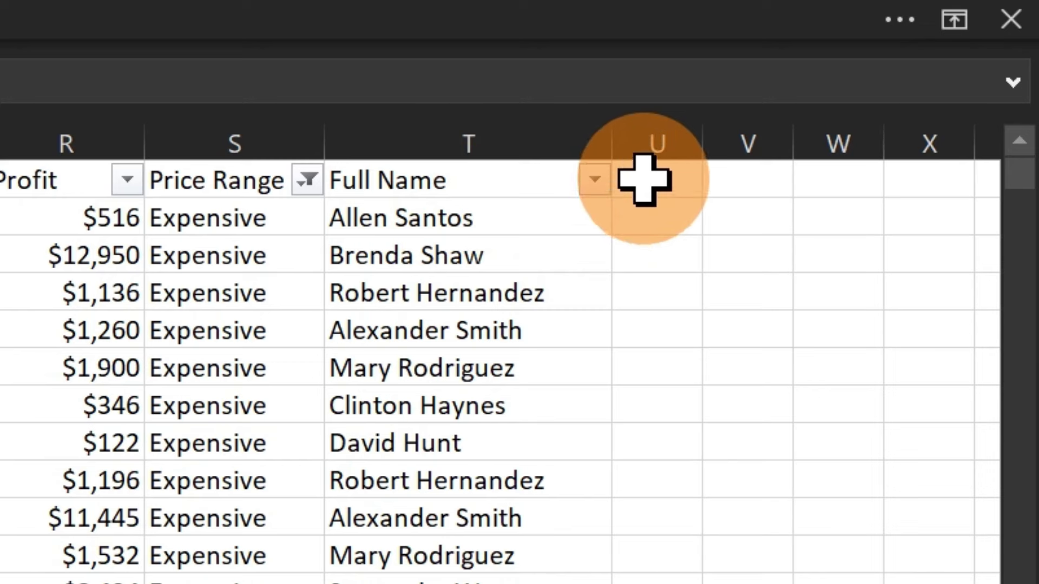
Build the full names a second way in the adjacent column from U2 with =[@[Buyer First Name]]&" "&[@[Buyer Last Name]]
left_click(639, 217)
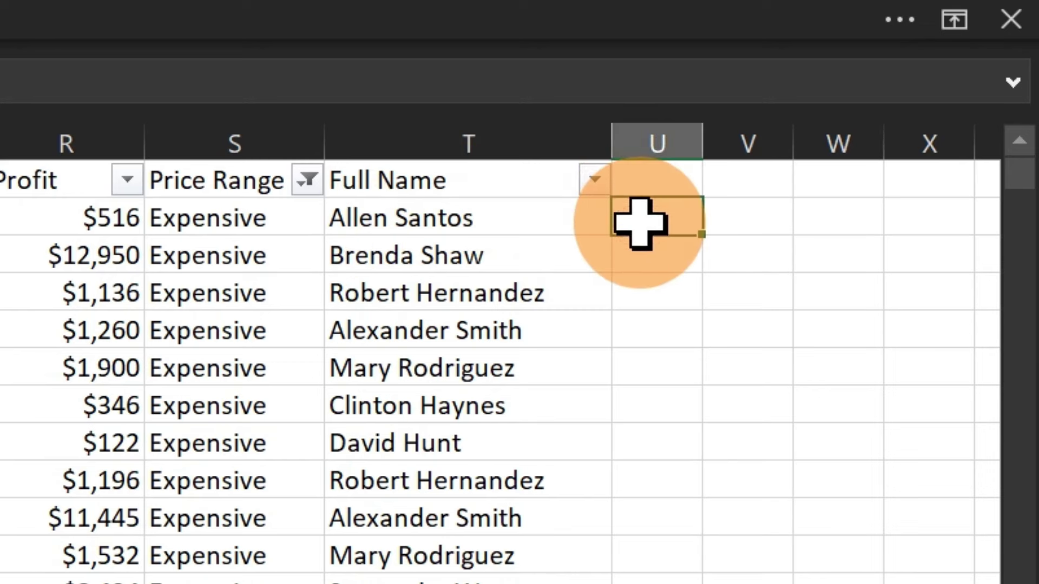
type("=")
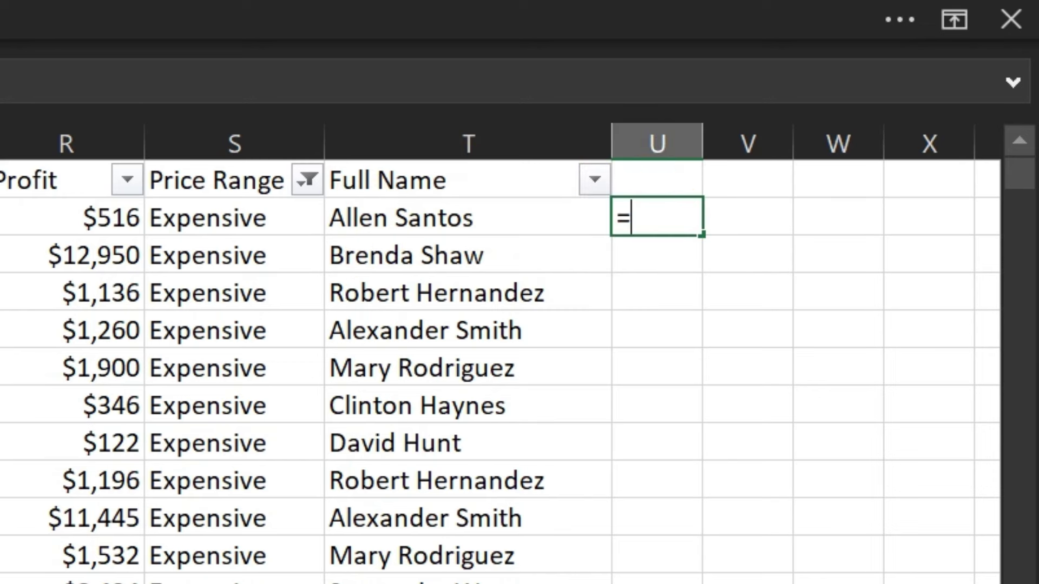
scroll(647, 228, "left", 2)
scroll(519, 368, "left", 6)
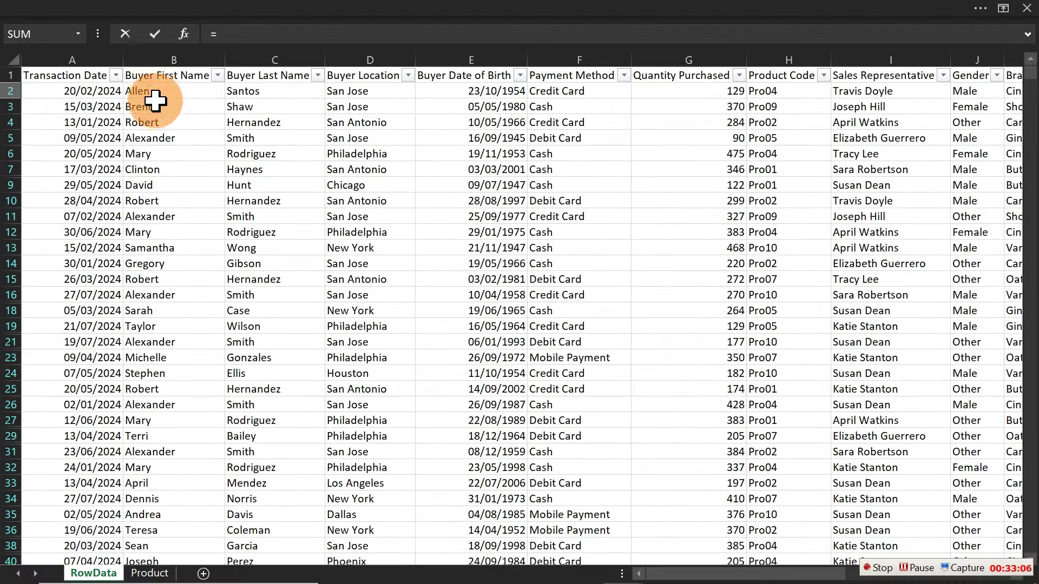
left_click(153, 92)
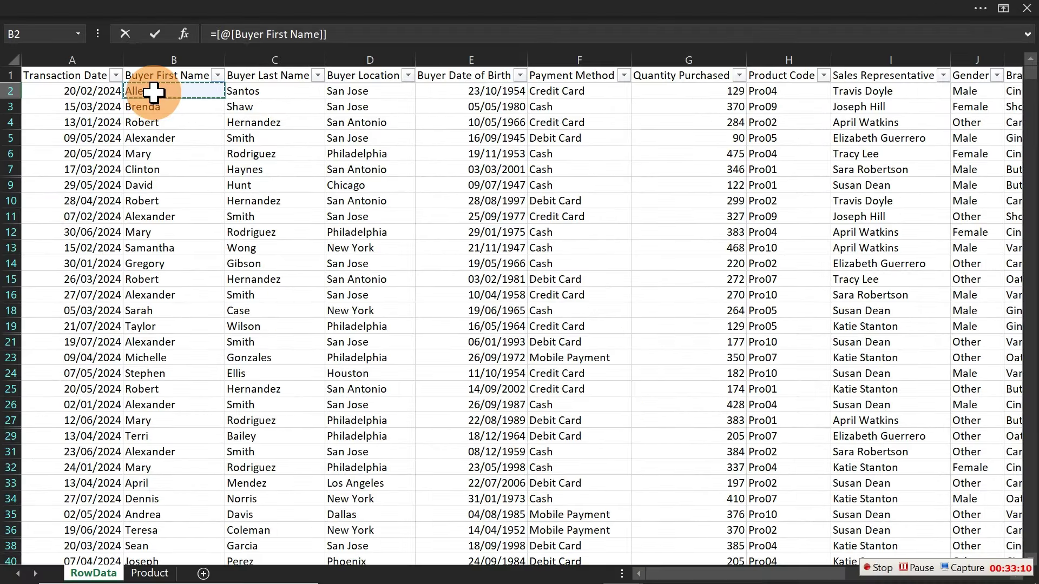
type("&\" \"&")
left_click(254, 91)
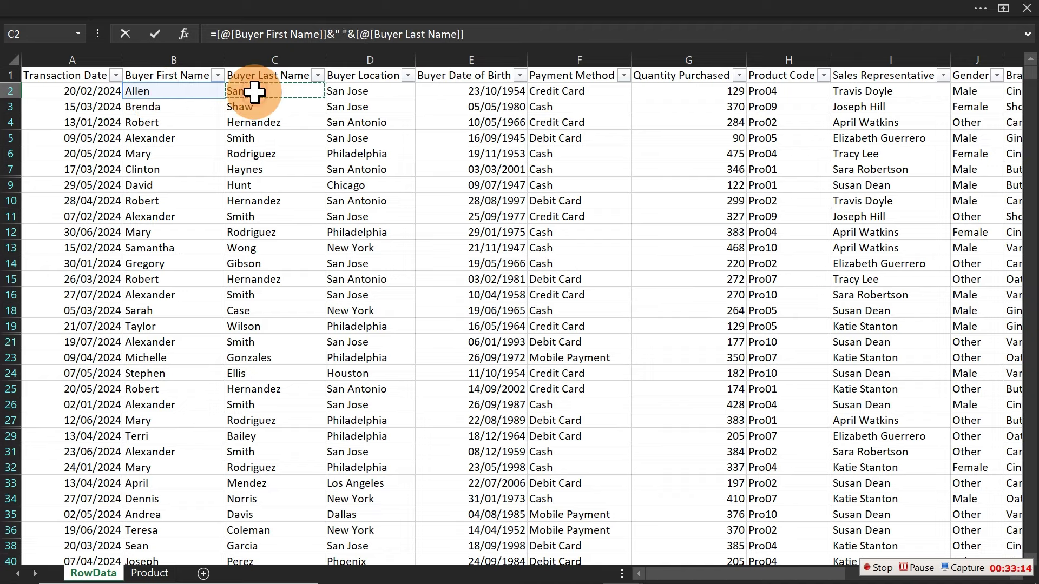
key("Return")
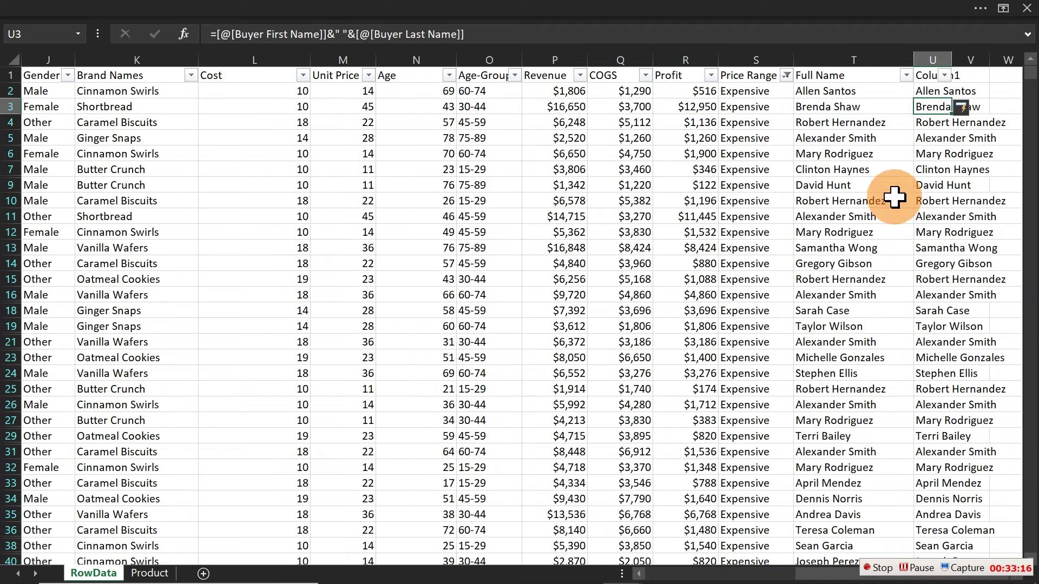
Start a formula with "=con" in W2 and look through the suggested functions, including CONCAT and CONCATENATE
key("Right")
key("Right")
key("Right")
key("Right")
key("Right")
key("Right")
key("Right")
key("Right")
key("Right")
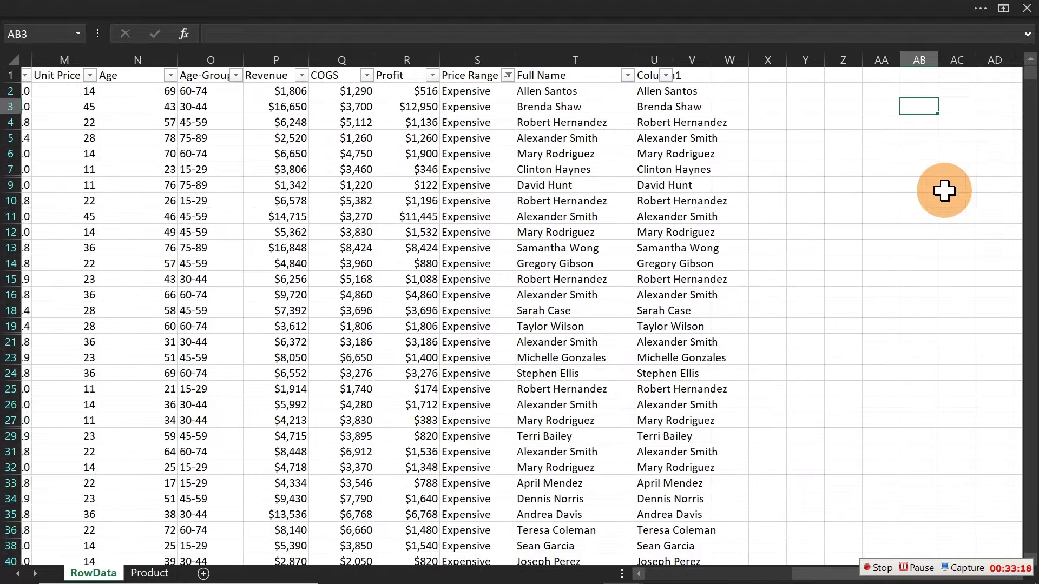
left_click(724, 90)
type("=con")
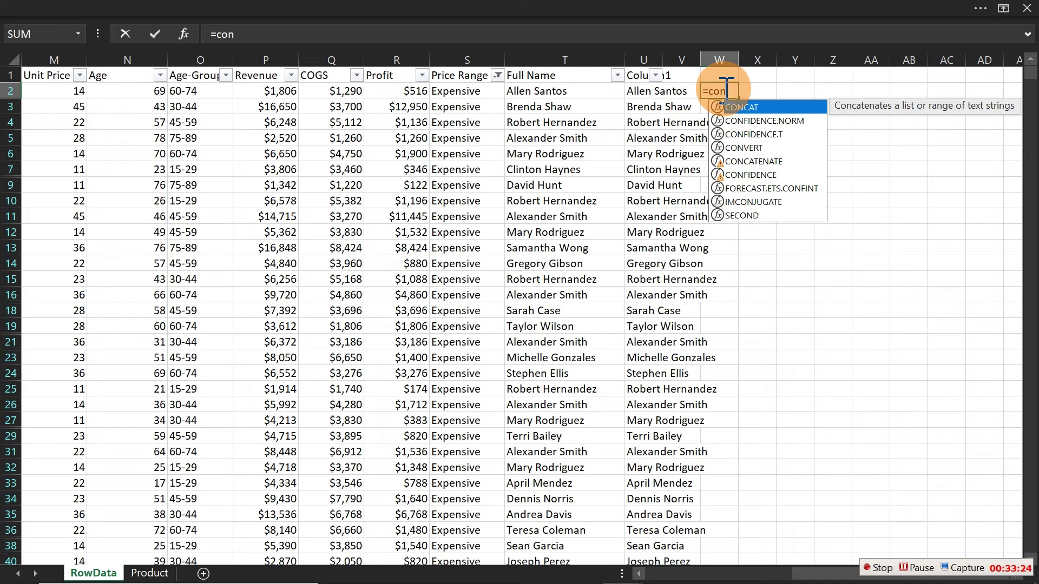
key("Down")
key("Down")
key("Down")
key("Down")
key("Down")
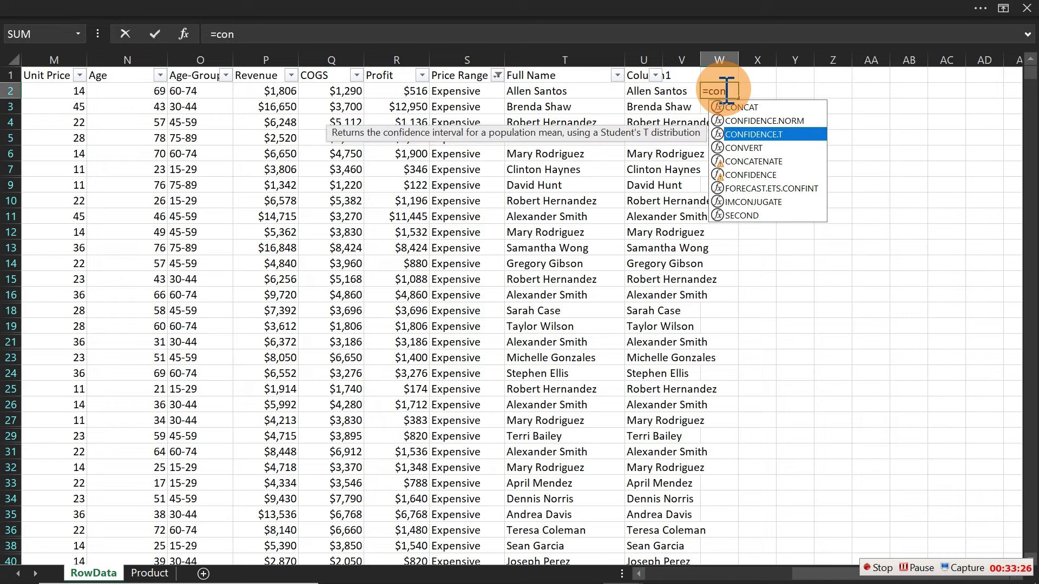
key("Up")
key("Up")
key("Up")
key("Up")
key("Up")
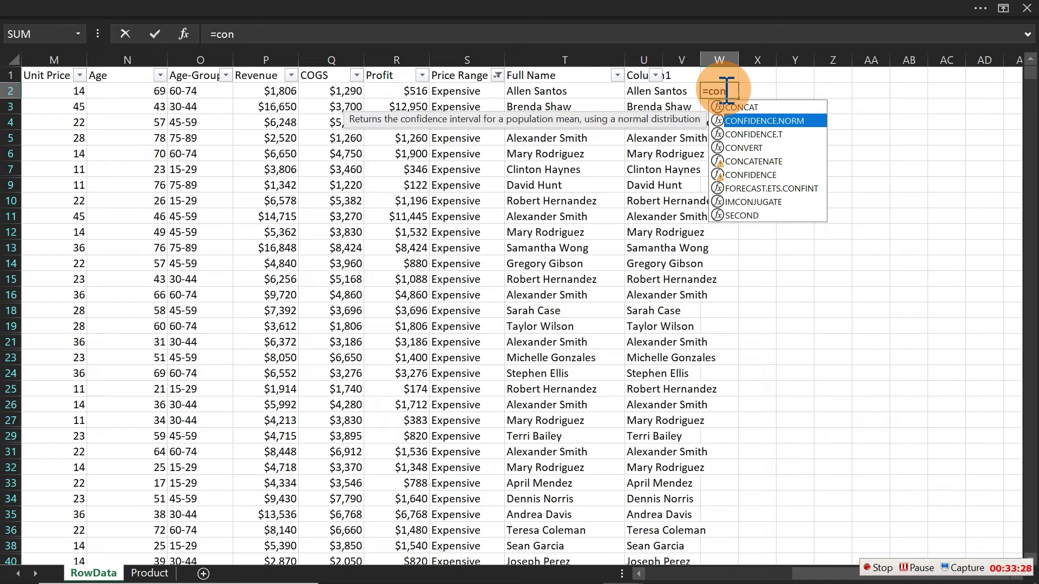
key("Escape")
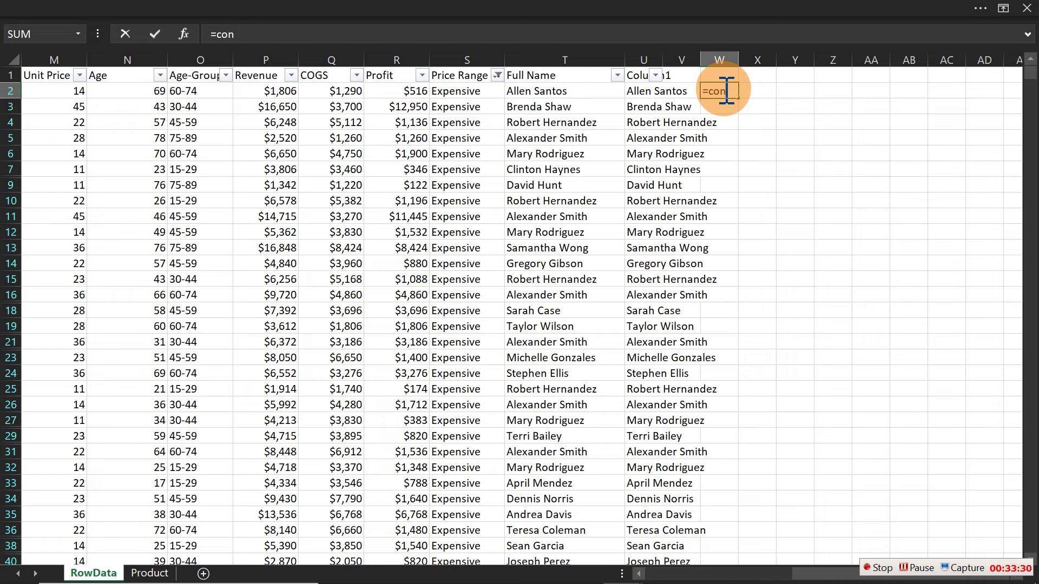
Delete columns U to W, which hold the alternative name-joining formulas
left_click(680, 58)
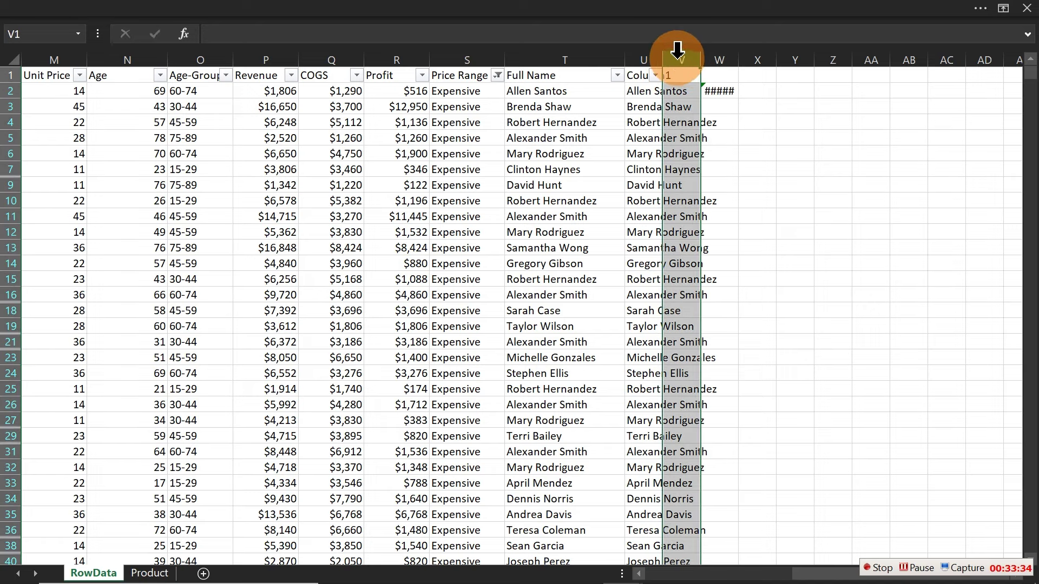
left_click_drag(680, 52, 731, 59)
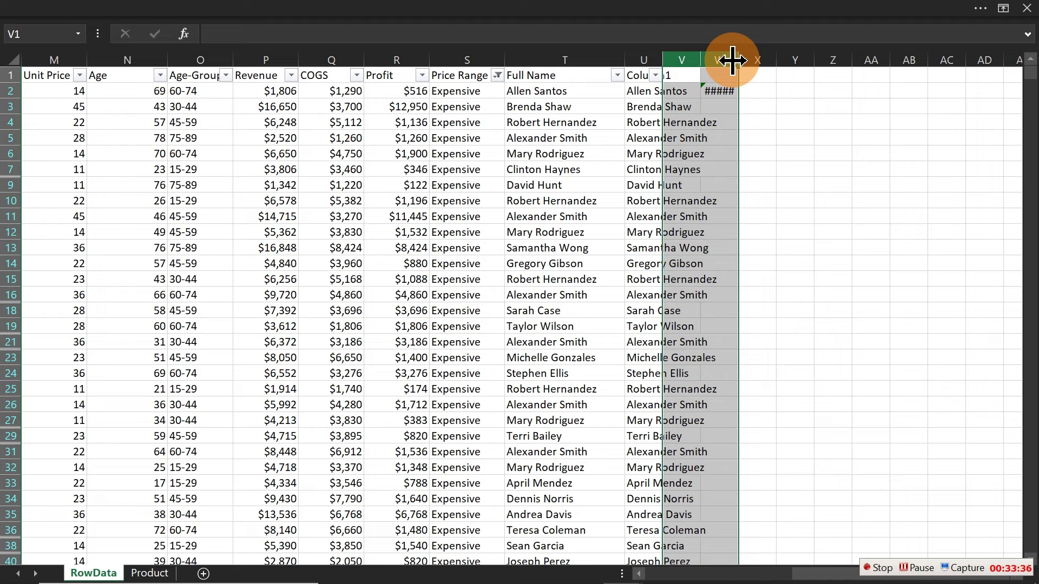
left_click_drag(644, 58, 719, 50)
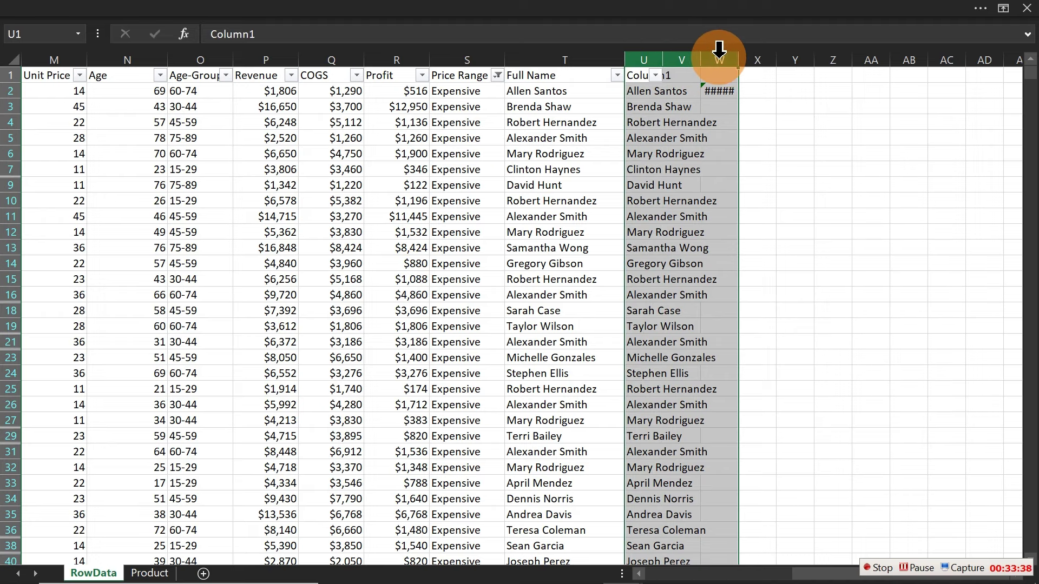
right_click(719, 49)
left_click(770, 216)
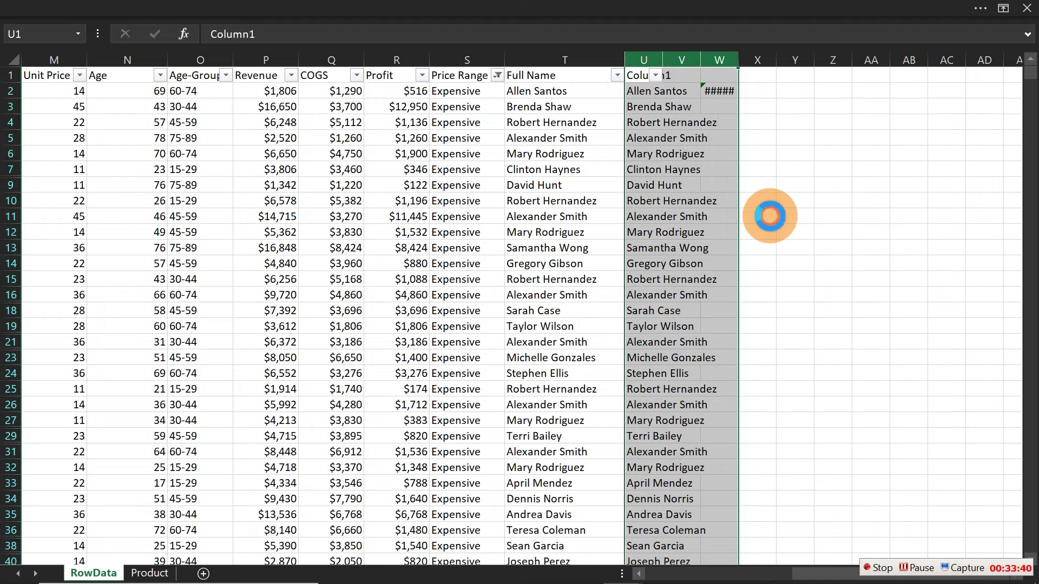
left_click(568, 108)
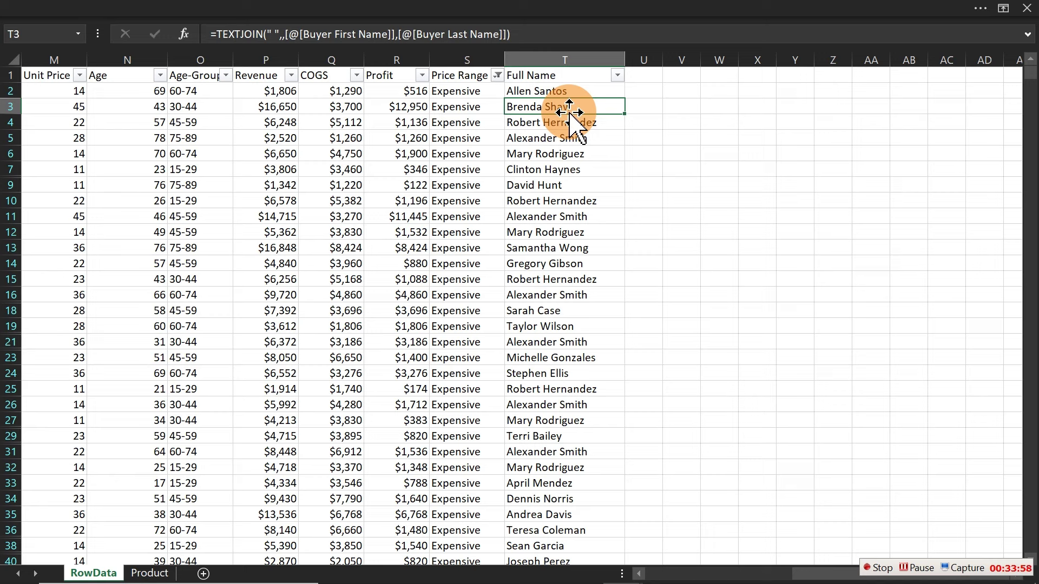
Add a table column headed "Weekday" in U1, next to Full Name
left_click(640, 72)
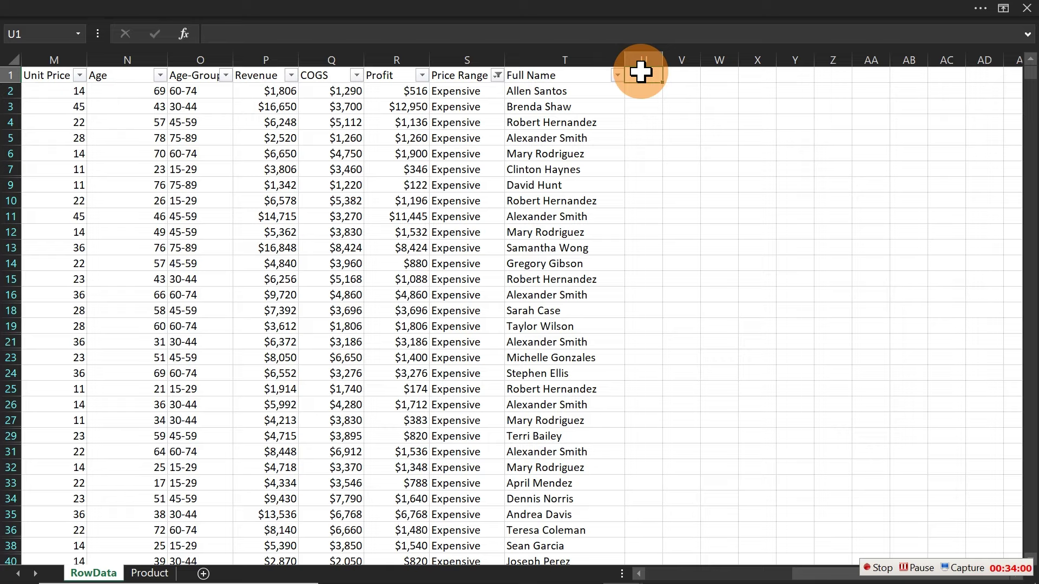
type("Weekday")
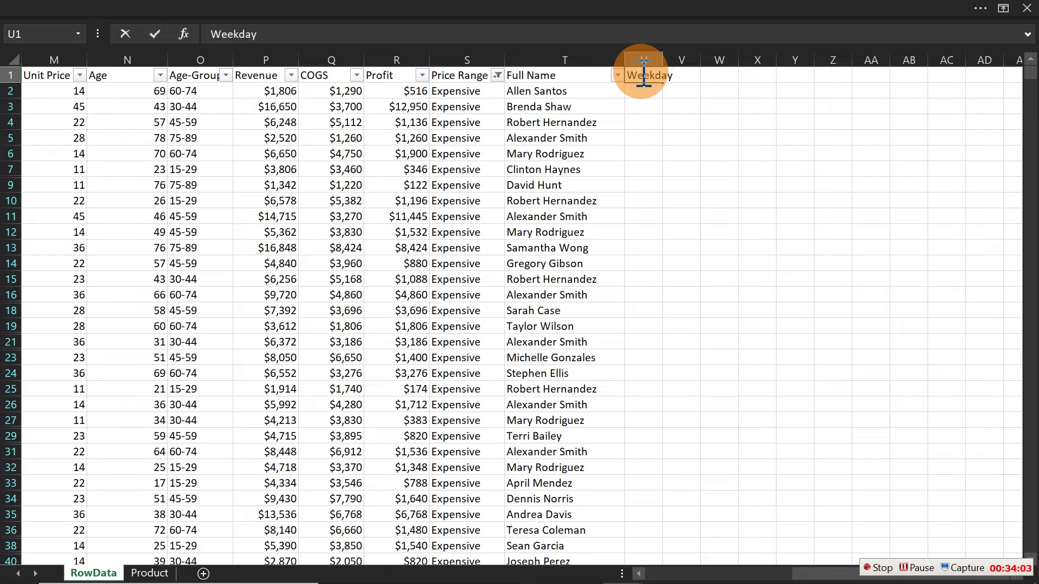
key("Return")
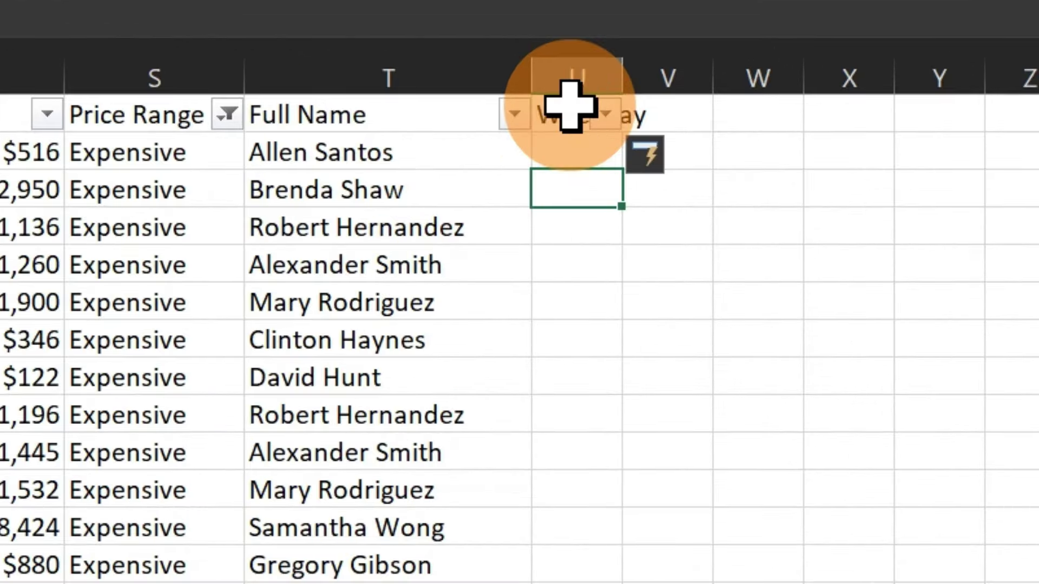
Fill the Weekday column from U2 with =WEEKDAY([@[Transaction Date]])
key("Up")
type("=")
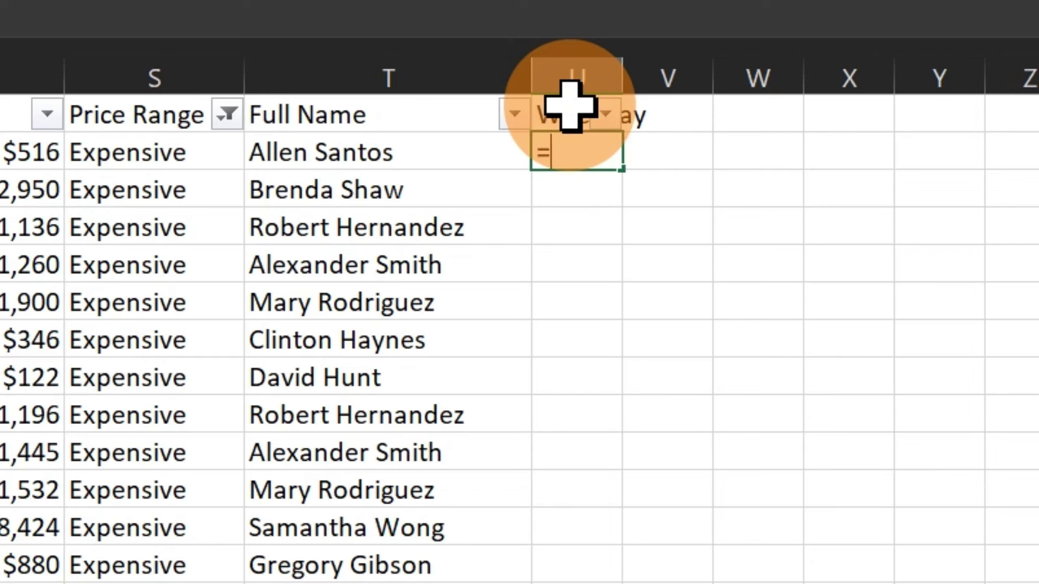
type("wee")
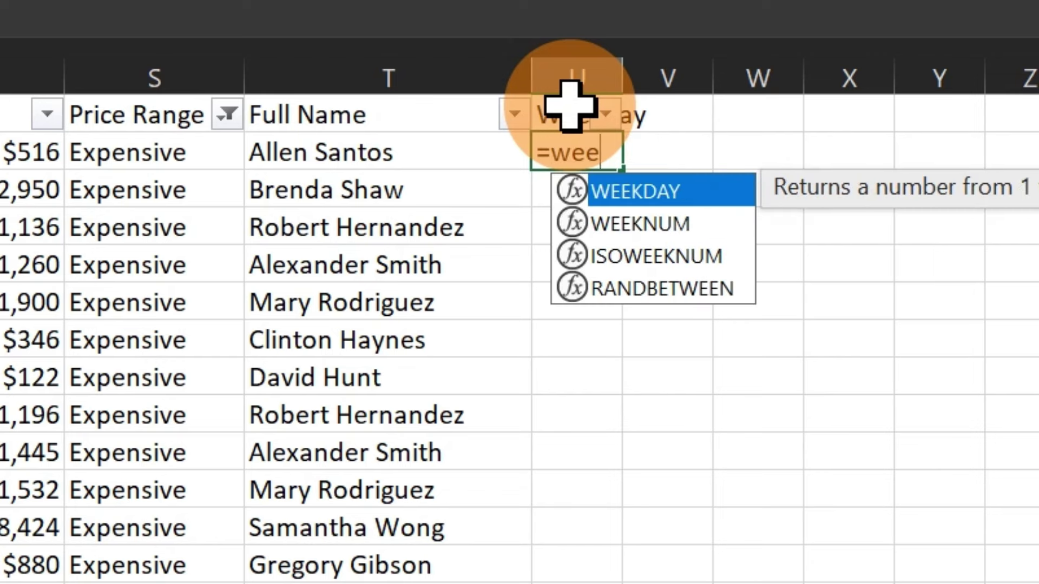
key("Tab")
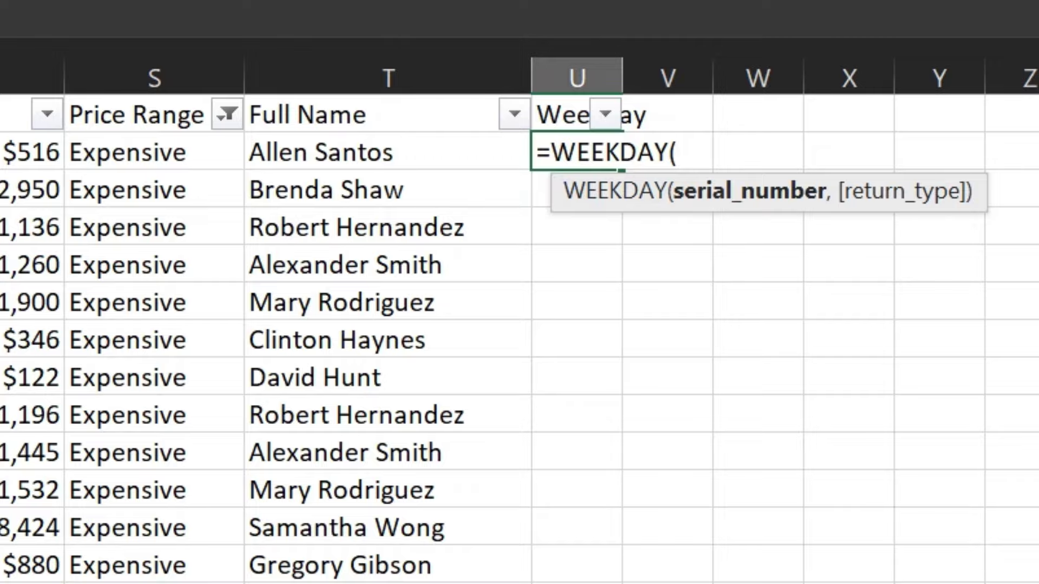
scroll(520, 325, "left", 5)
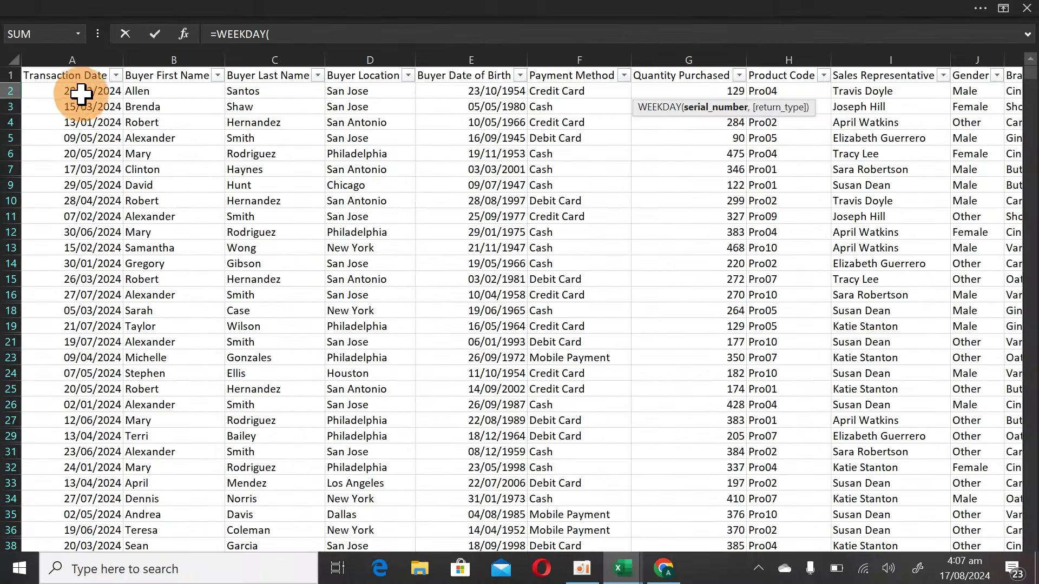
left_click(81, 95)
type(")")
key("Return")
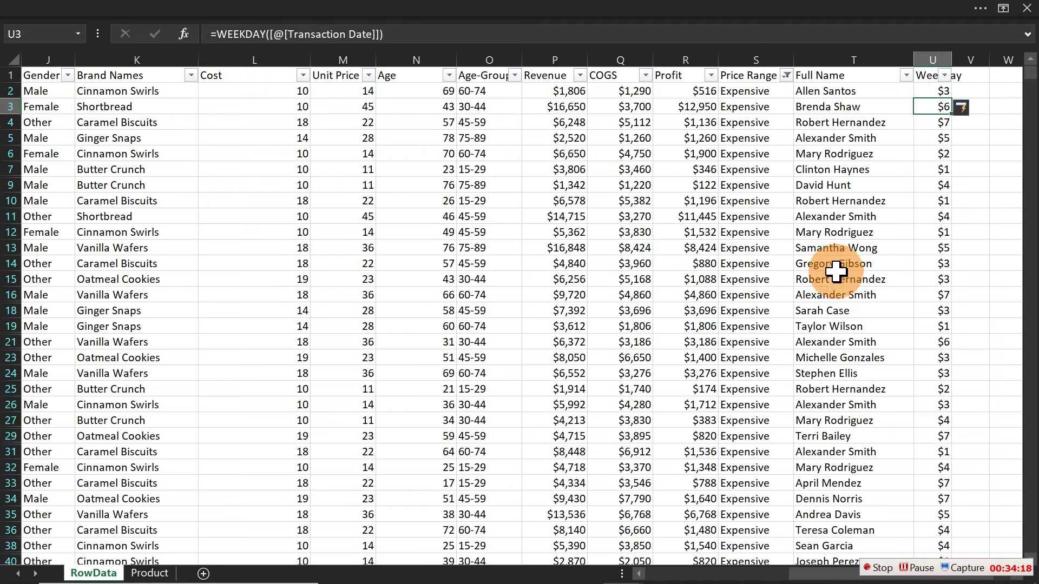
Autofit the width of the Weekday column so its whole header fits
key("Right")
key("Right")
key("Right")
key("Right")
key("Right")
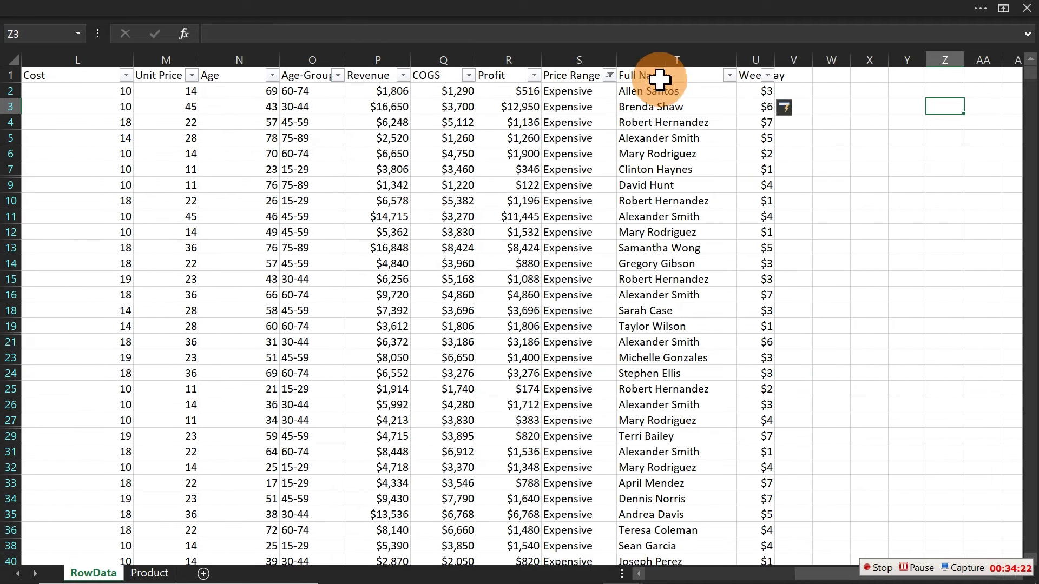
double_click(770, 60)
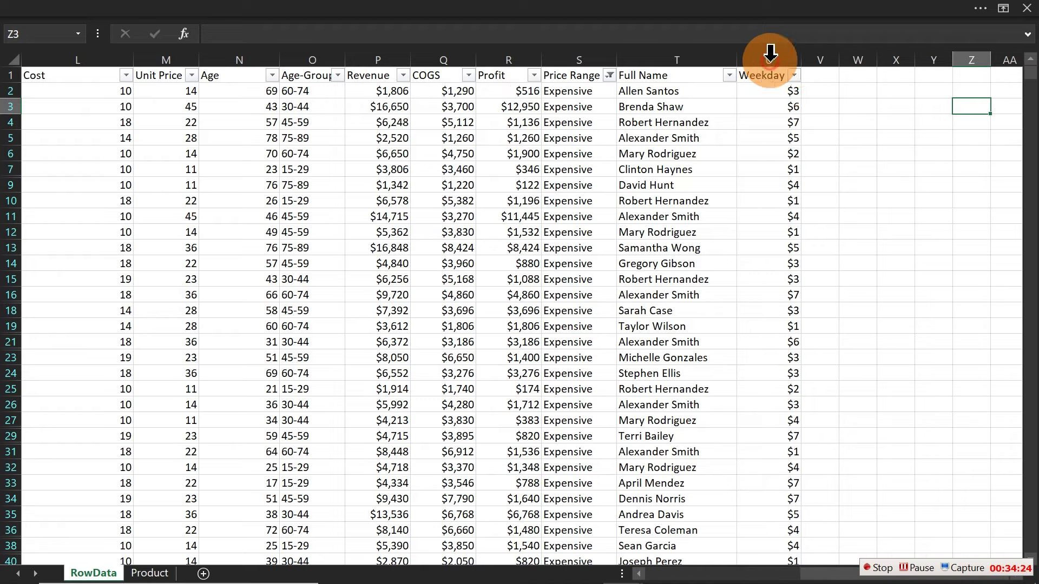
Format the whole Weekday column with the custom number format ddd
left_click(765, 57)
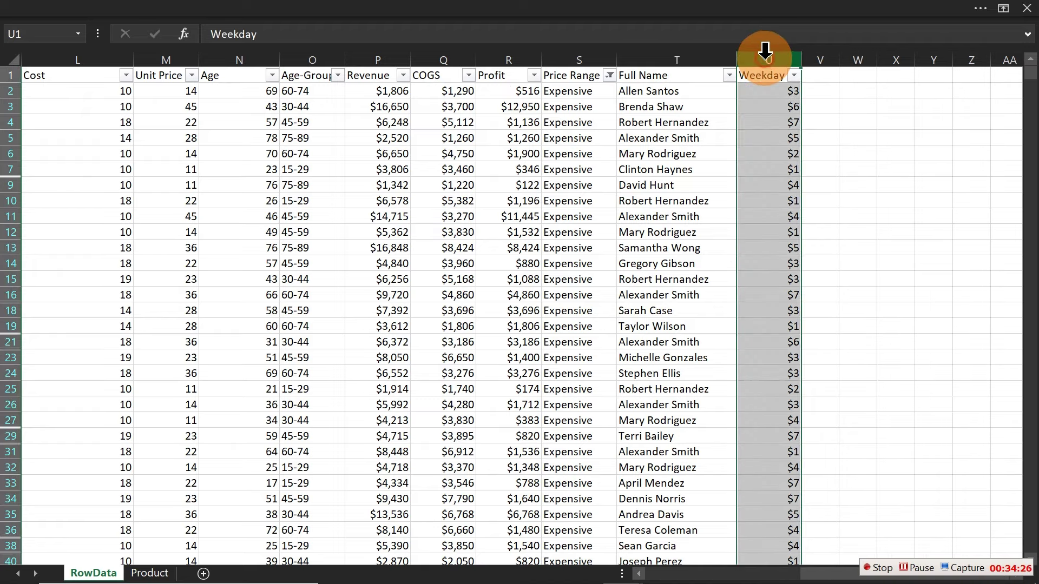
key("ctrl+1")
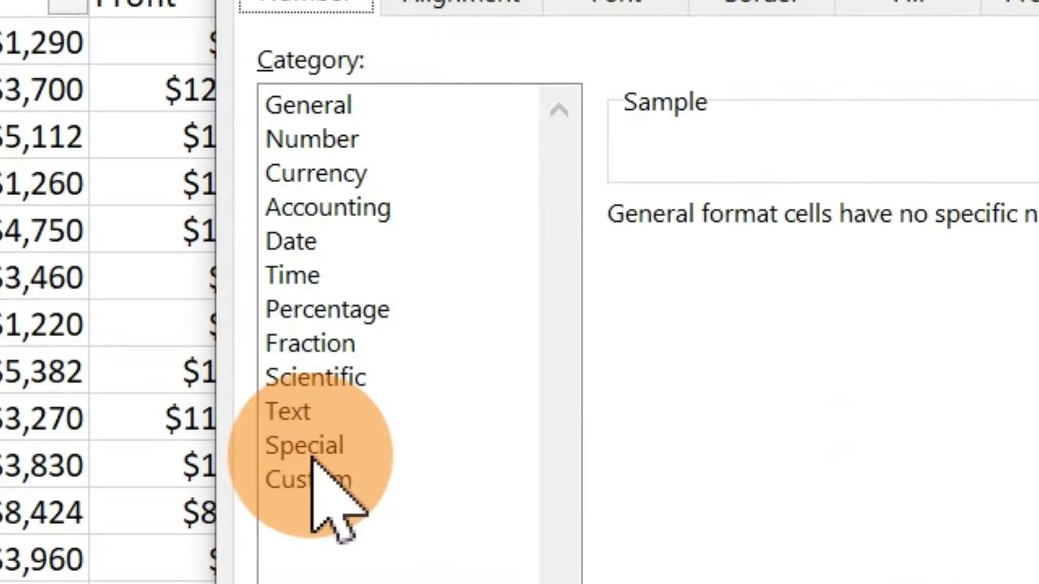
left_click(316, 476)
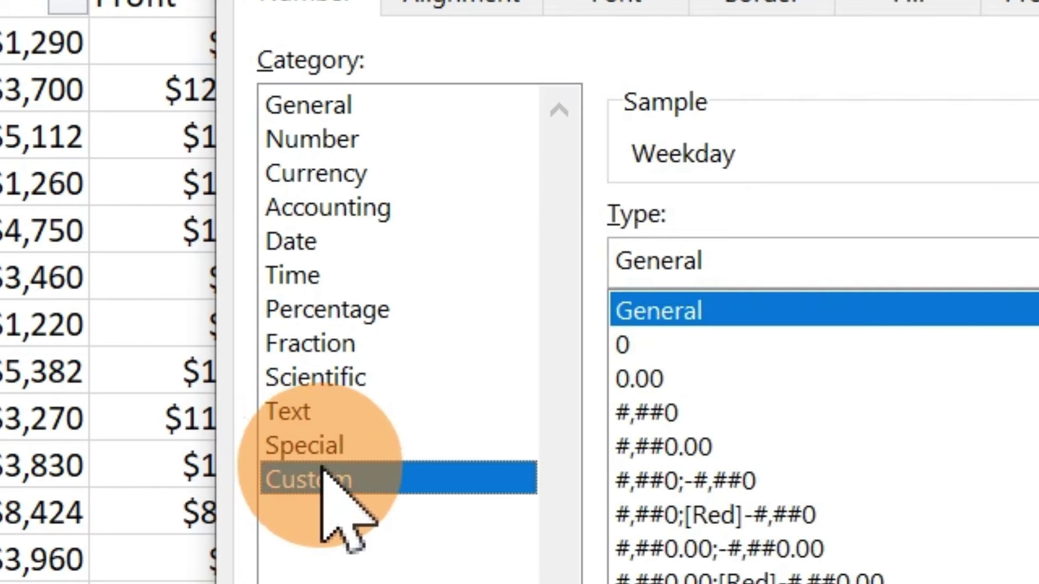
left_click_drag(733, 260, 520, 271)
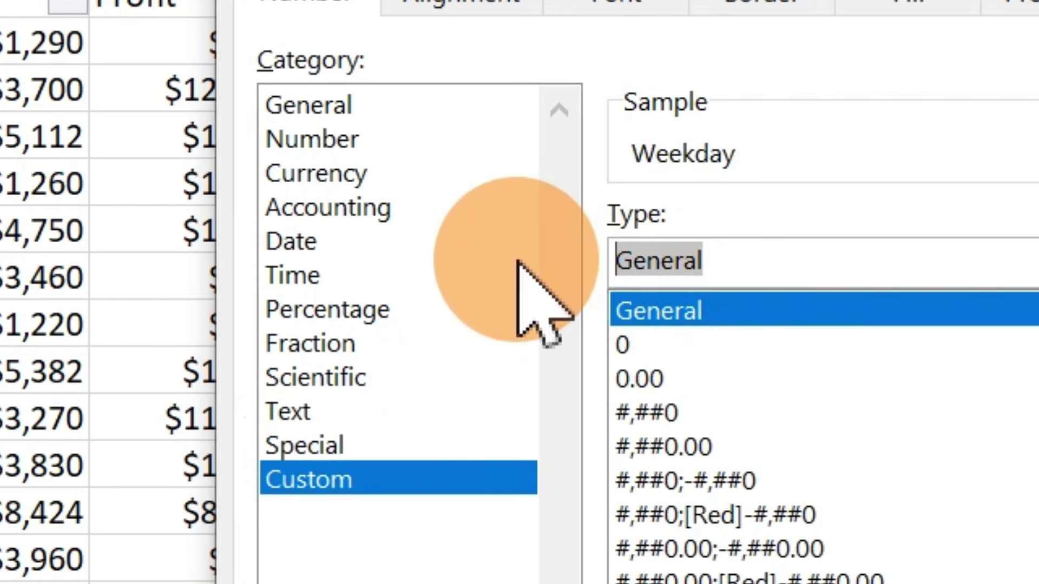
type("ddd")
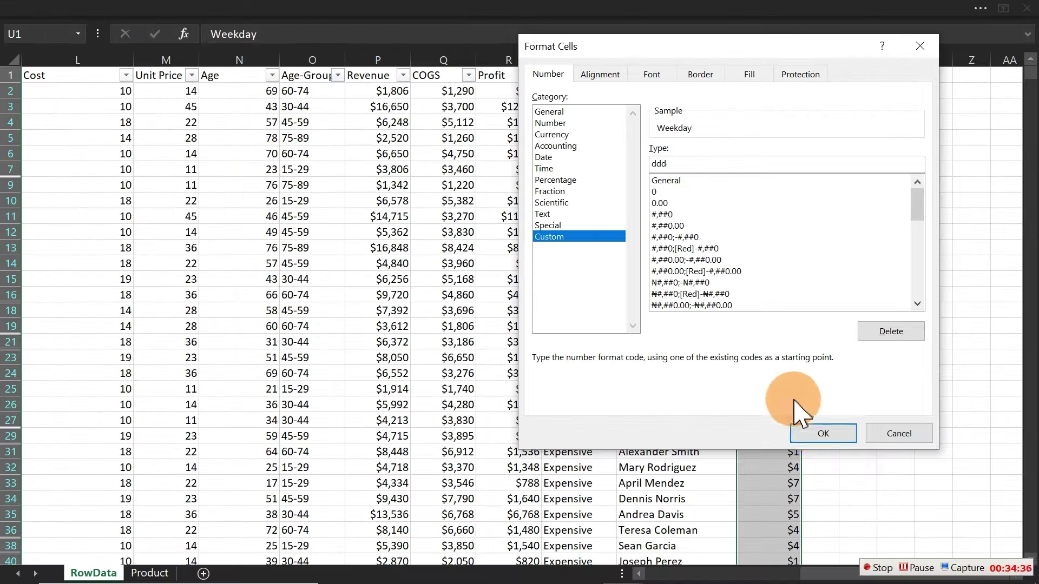
left_click(816, 433)
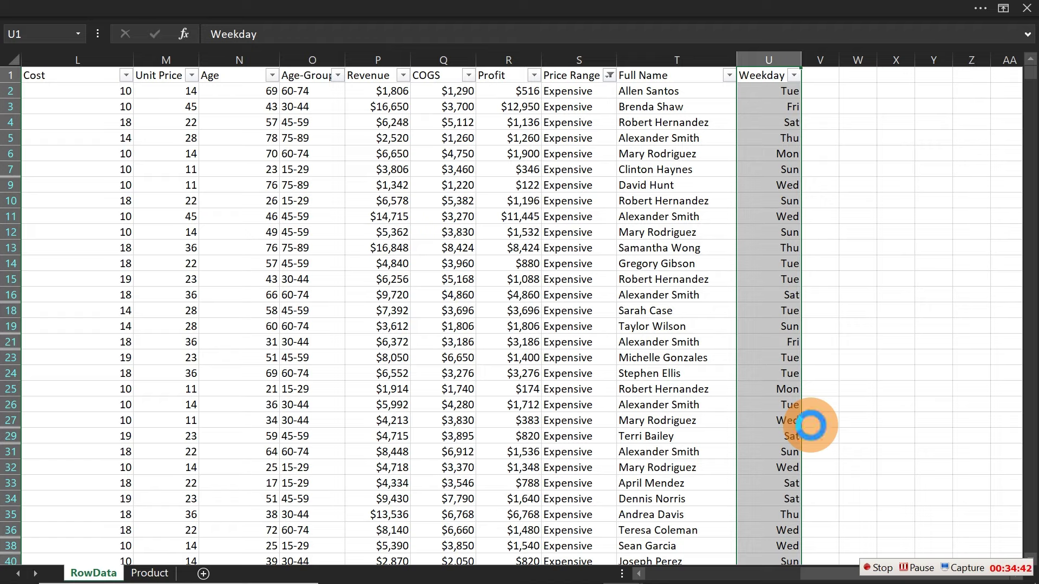
Change the Weekday column's custom number format to dddd for full day names
key("ctrl+1")
left_click(686, 162)
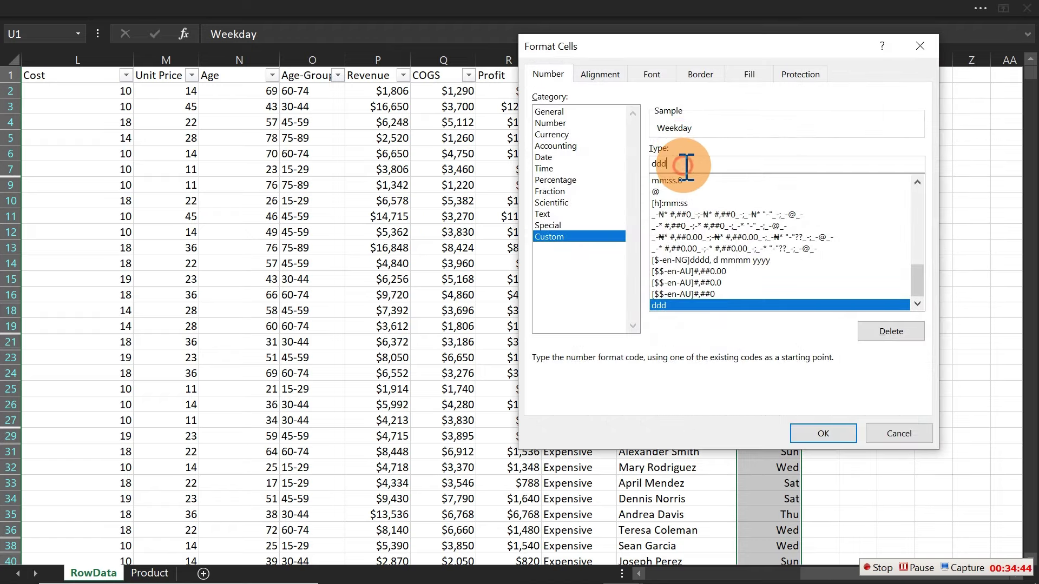
type("d")
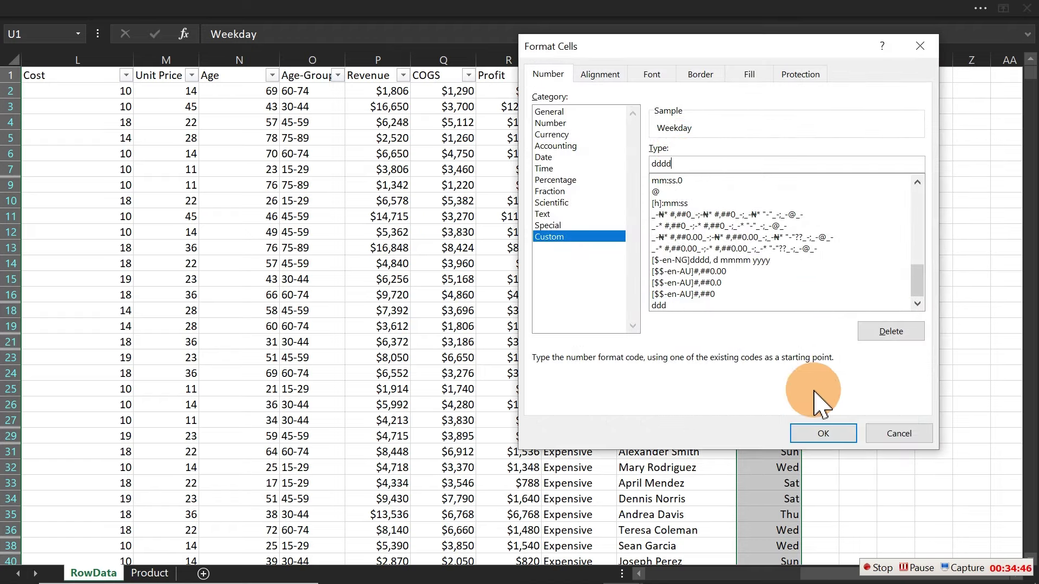
left_click(828, 435)
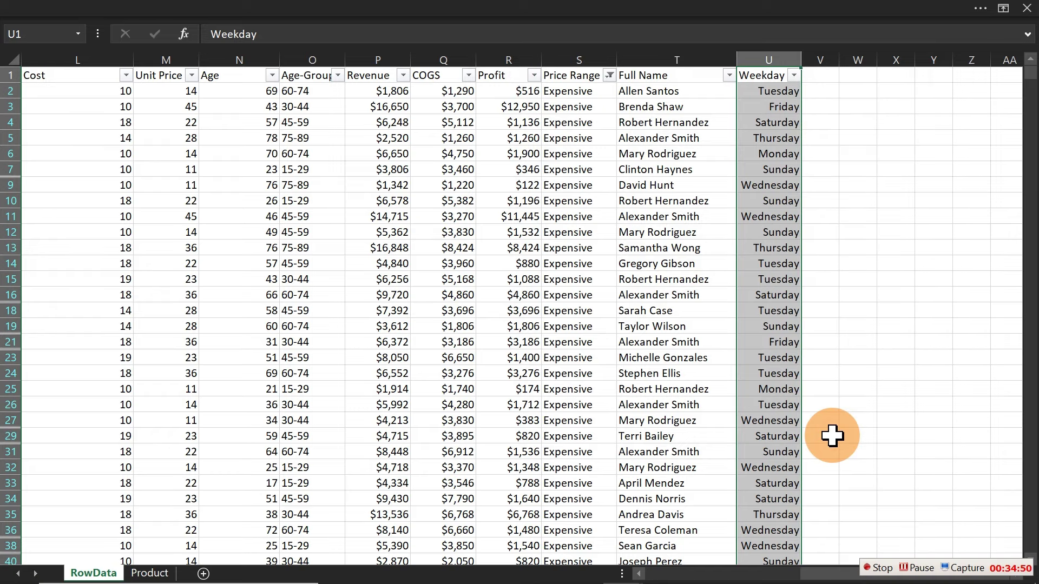
Set the Weekday column's custom number format back to ddd for abbreviated day names
key("ctrl+1")
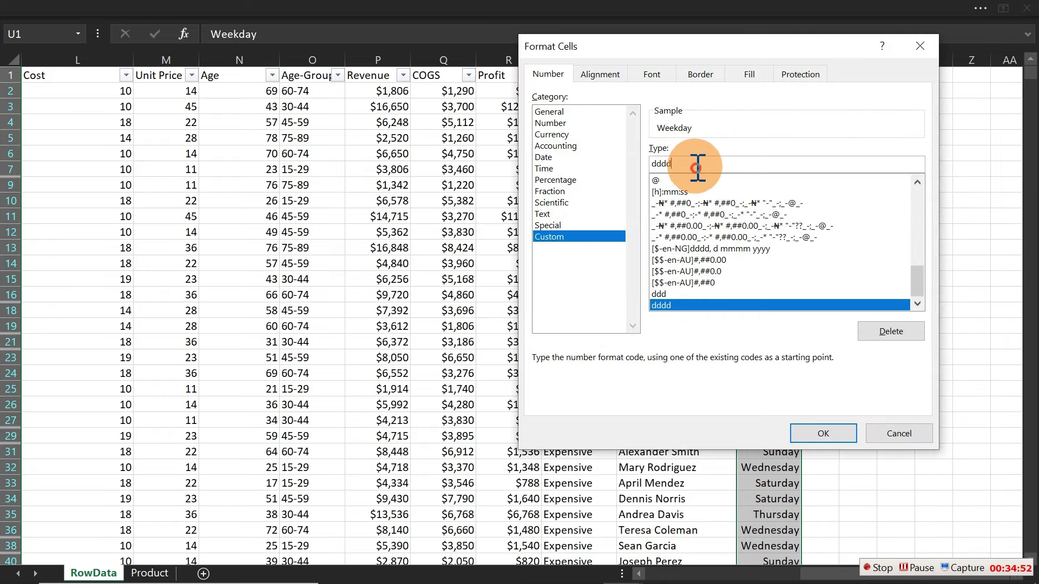
key("BackSpace")
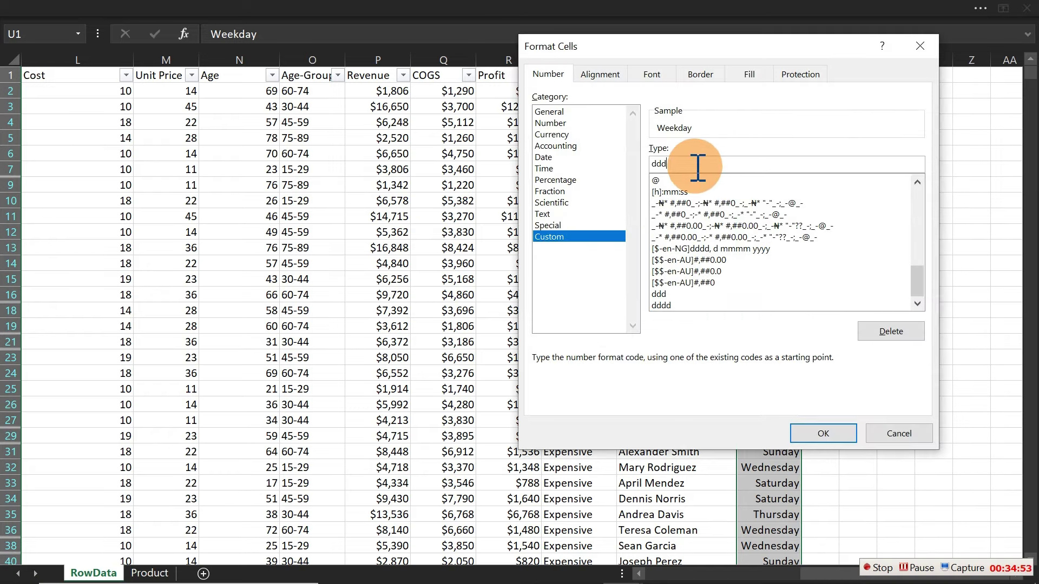
left_click(816, 436)
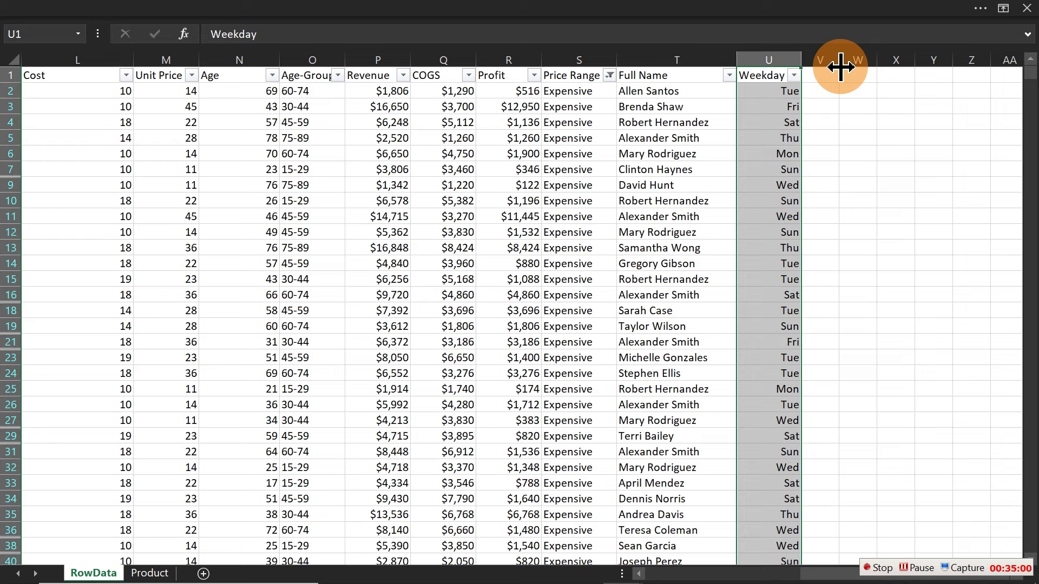
Add a table column headed "Weektype" in V1, next to Weekday, and widen it to show the whole header
left_click(825, 76)
type("W")
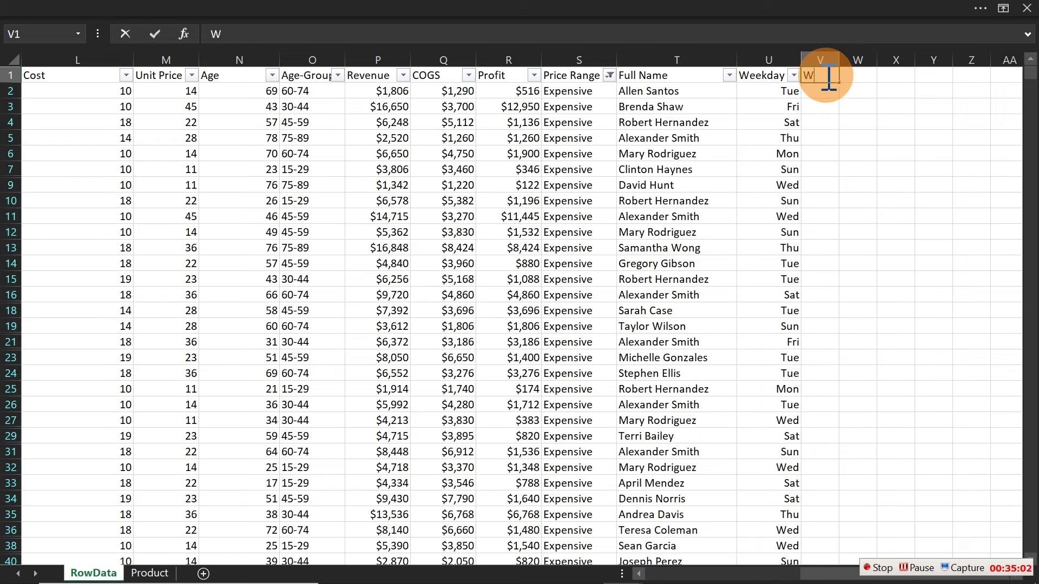
type("eektype")
key("Return")
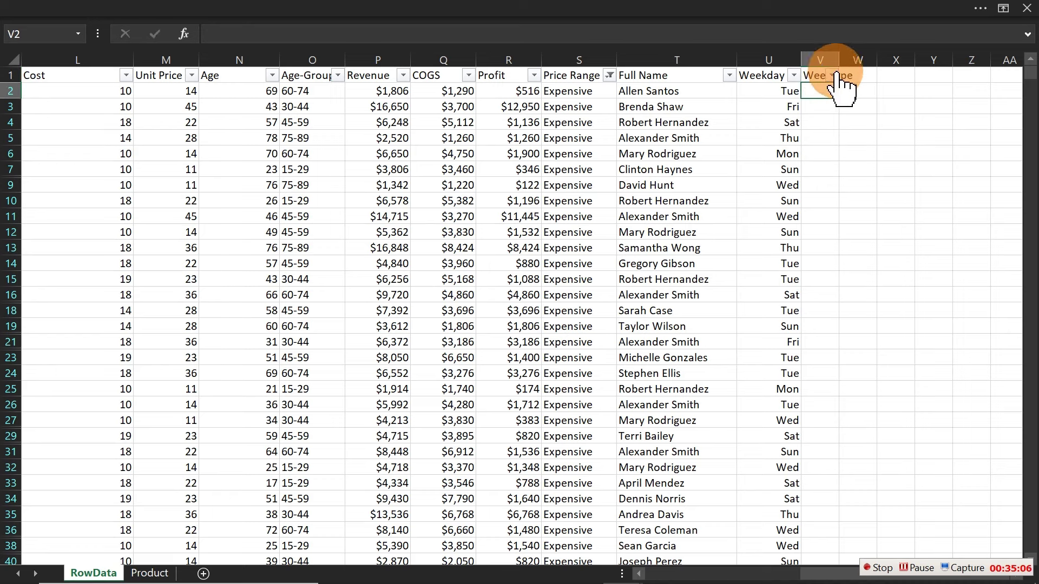
left_click_drag(839, 59, 926, 60)
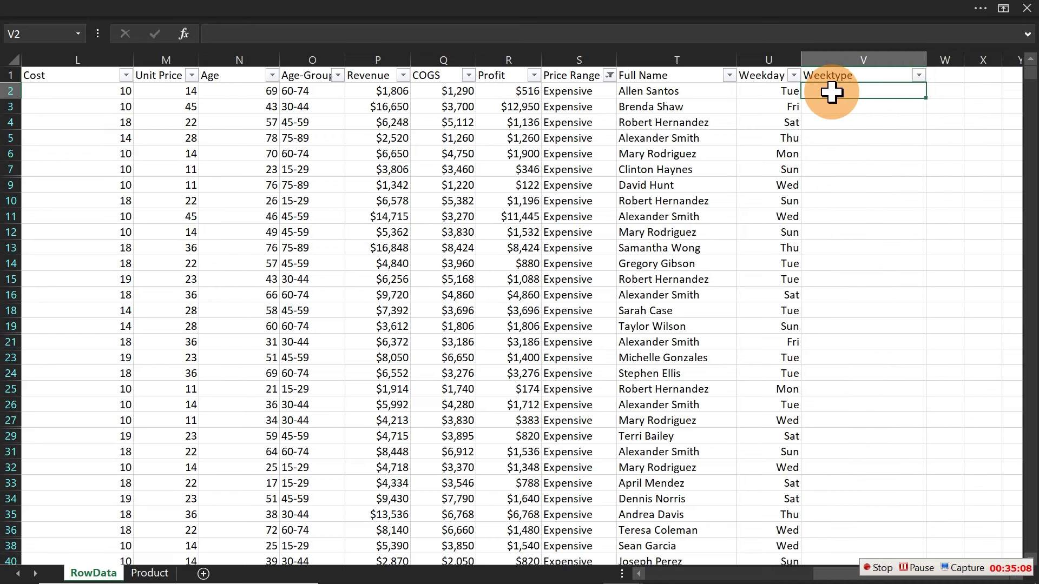
Start a WEEKDAY formula in V2, the first data cell of the Weektype column
type("=")
type("w")
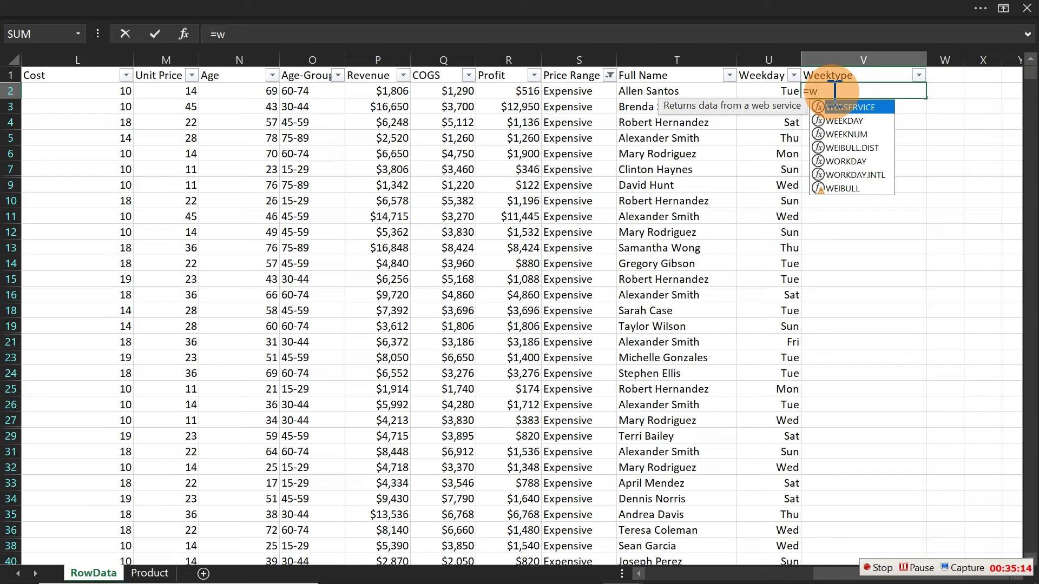
key("Down")
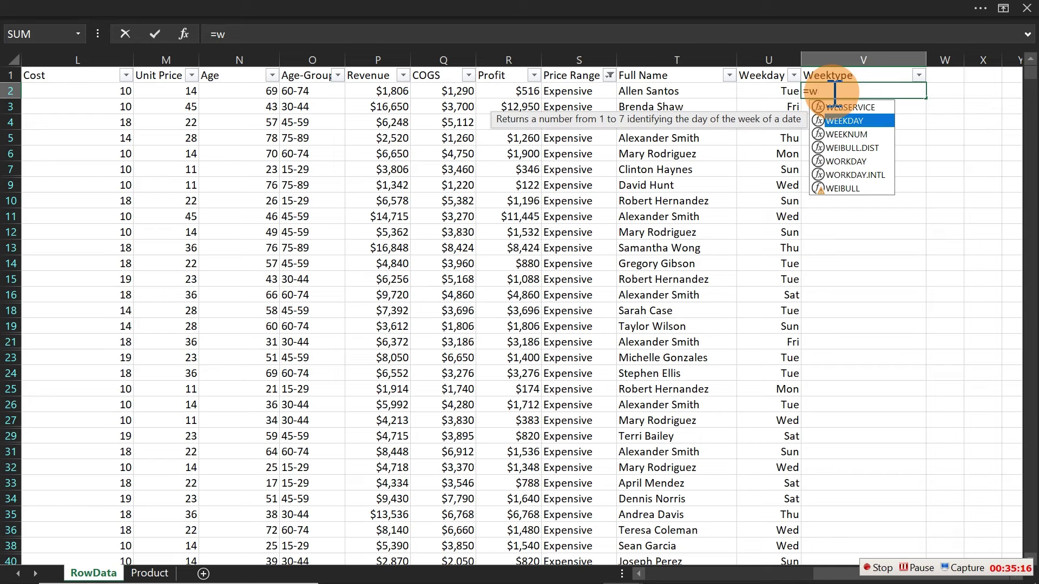
key("Tab")
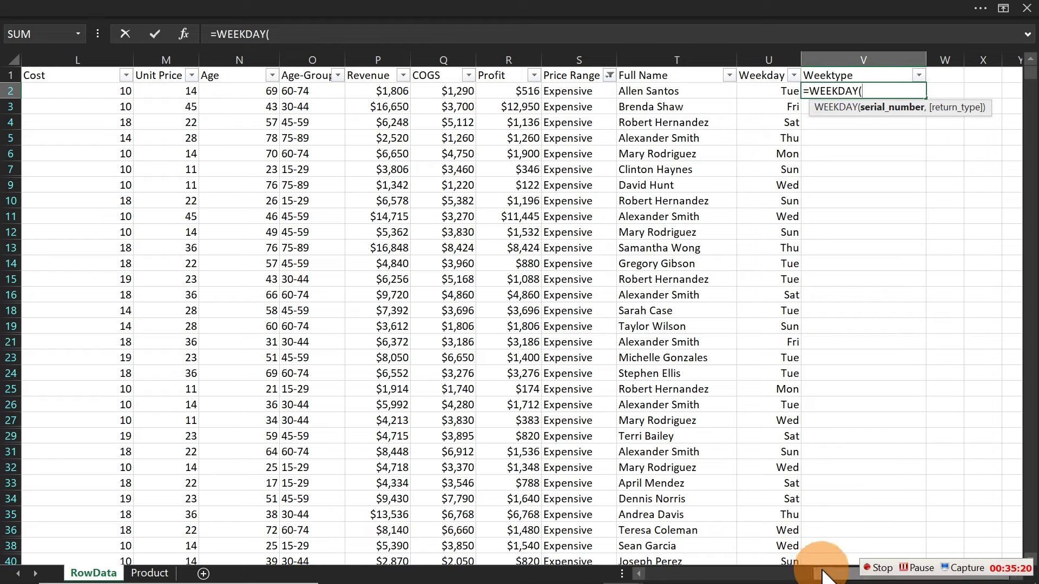
Complete the WEEKDAY formula in the Weektype column using the row's Transaction Date and return type 2 (Monday through Sunday)
left_click_drag(821, 570, 617, 571)
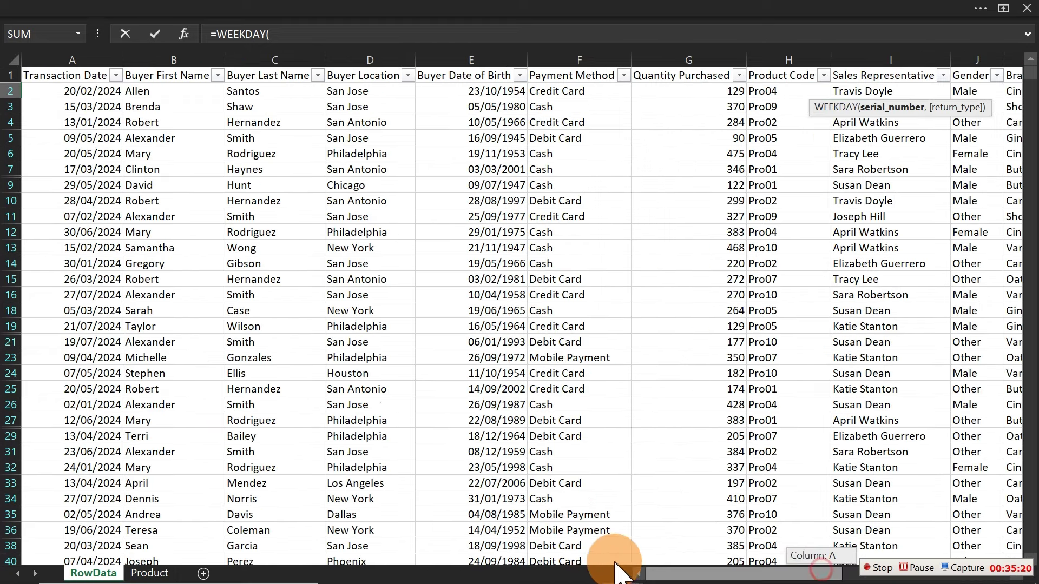
left_click(95, 90)
left_click_drag(728, 572, 919, 578)
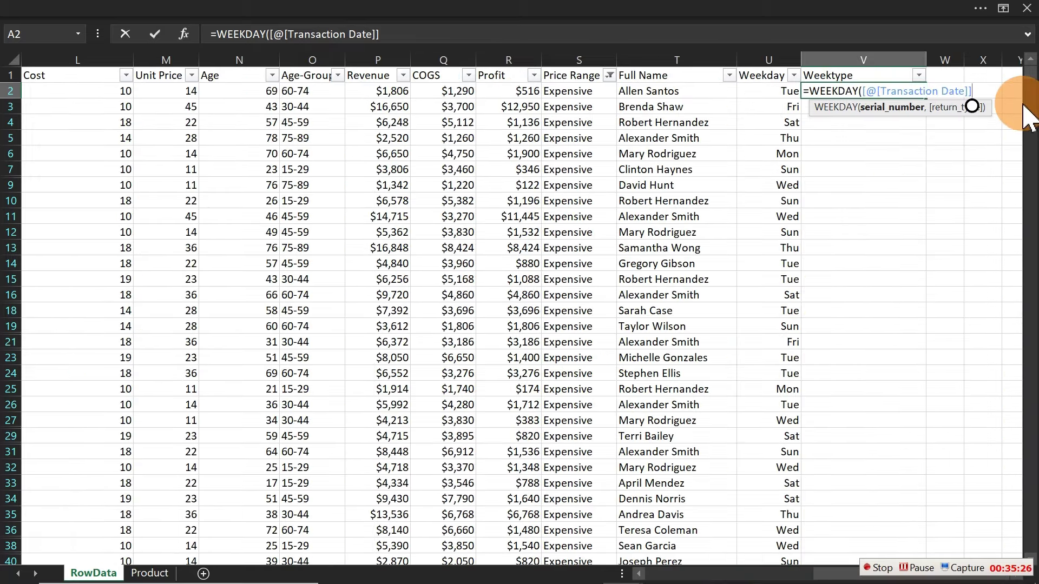
type(",")
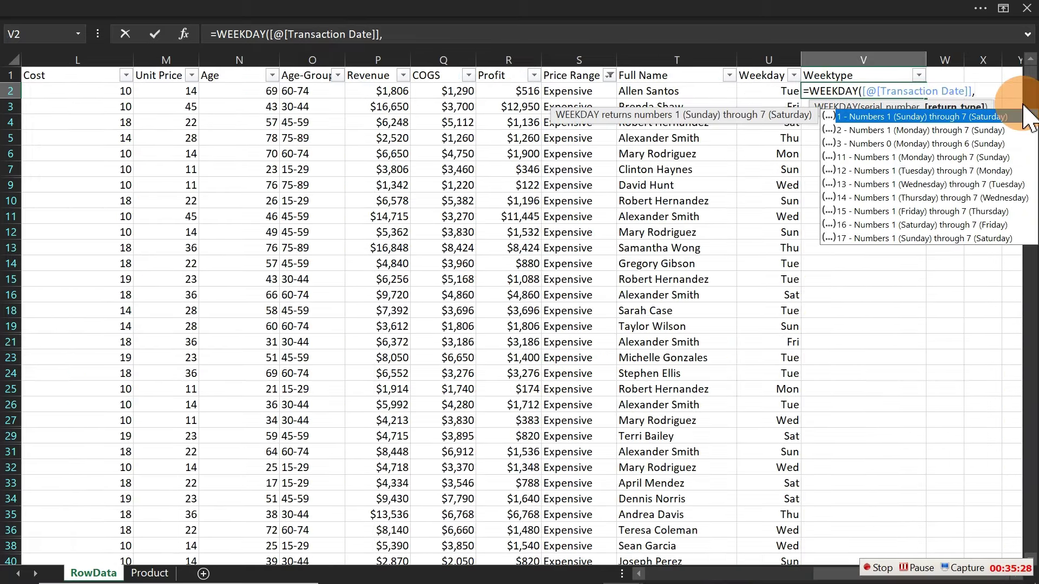
key("Down")
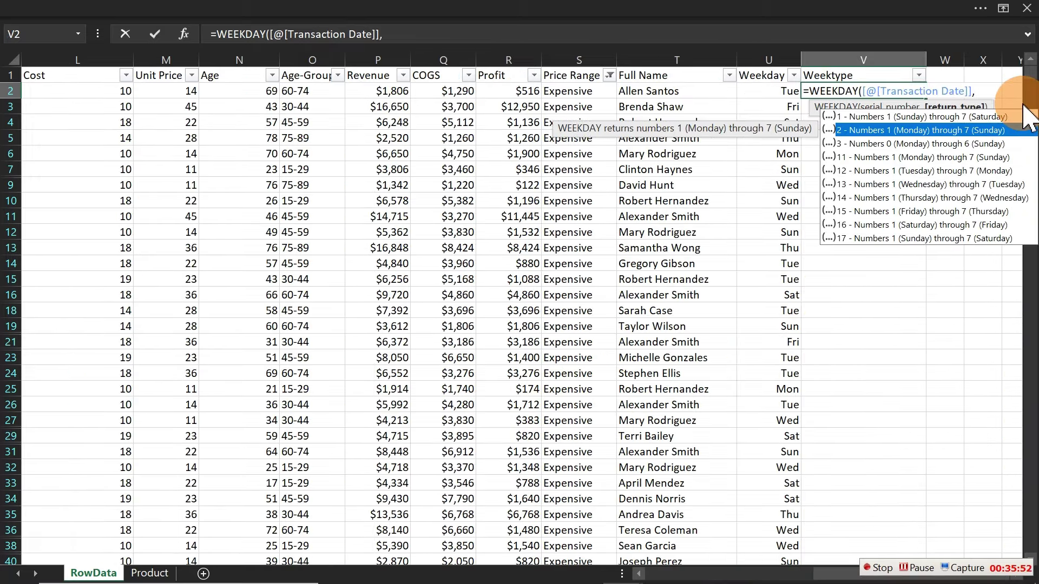
key("Tab")
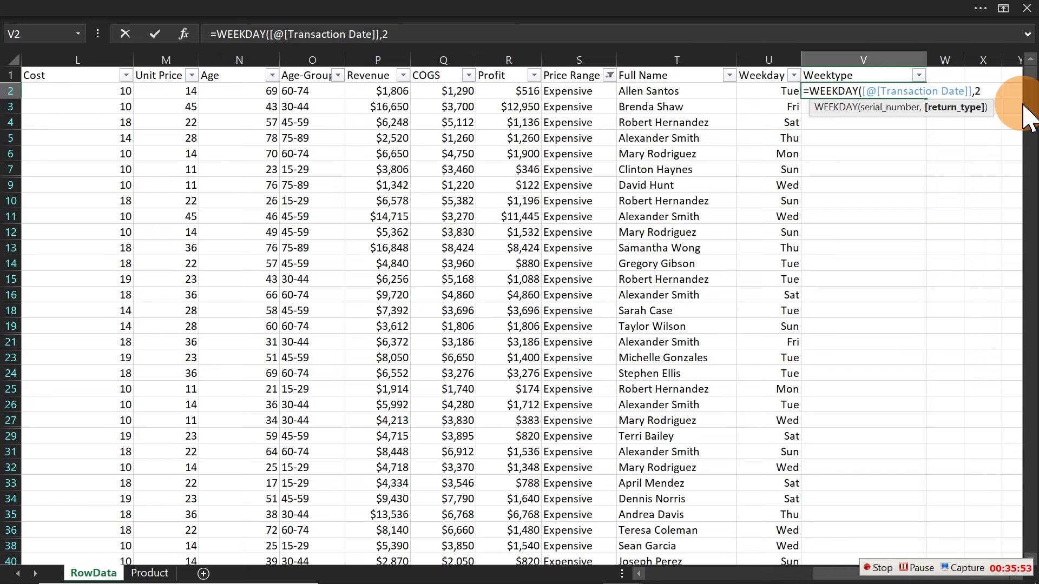
type(")")
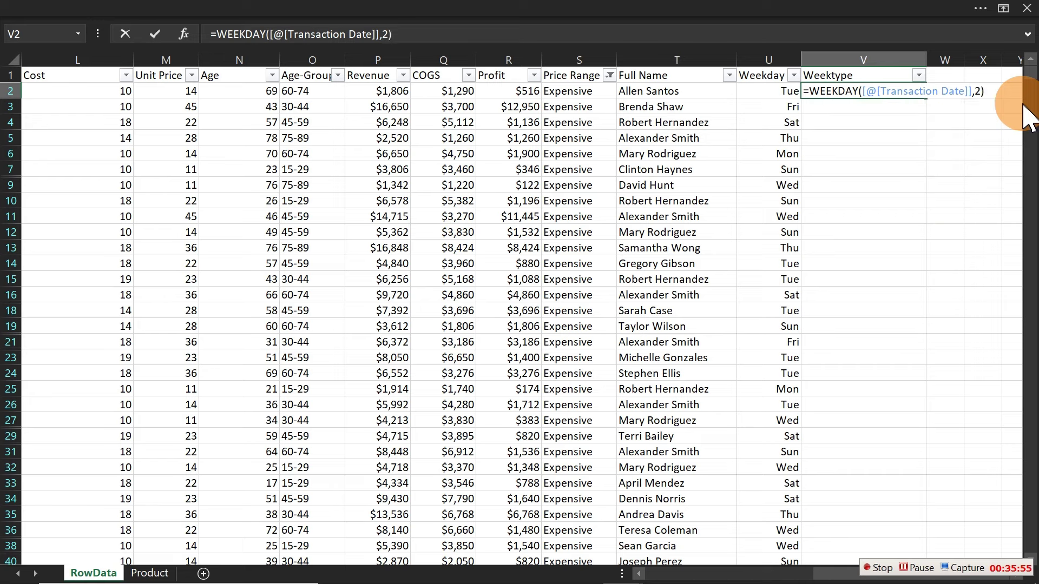
key("Return")
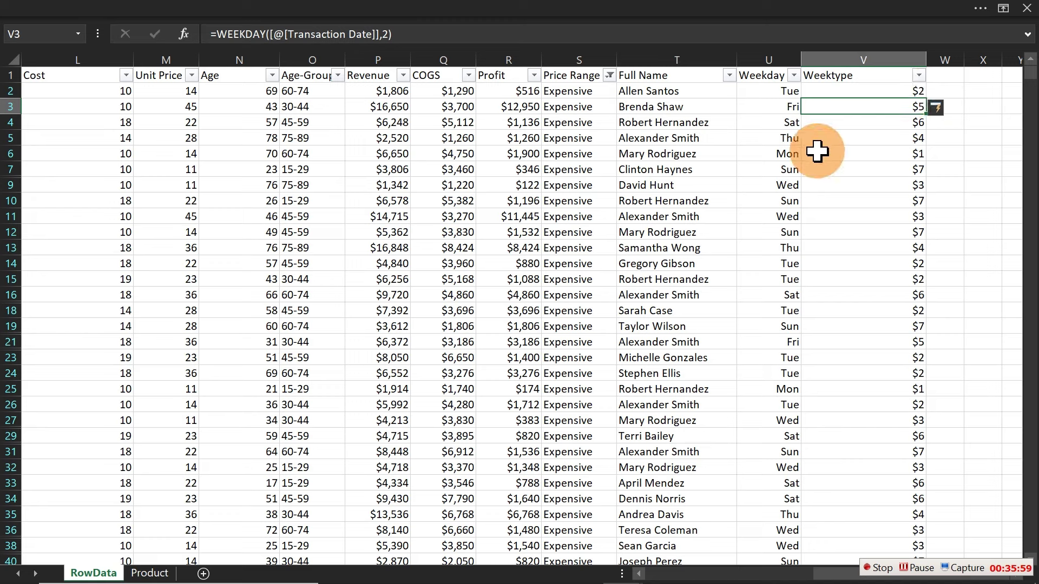
Format the whole Weektype column as comma-style numbers with no decimal places
left_click(834, 155)
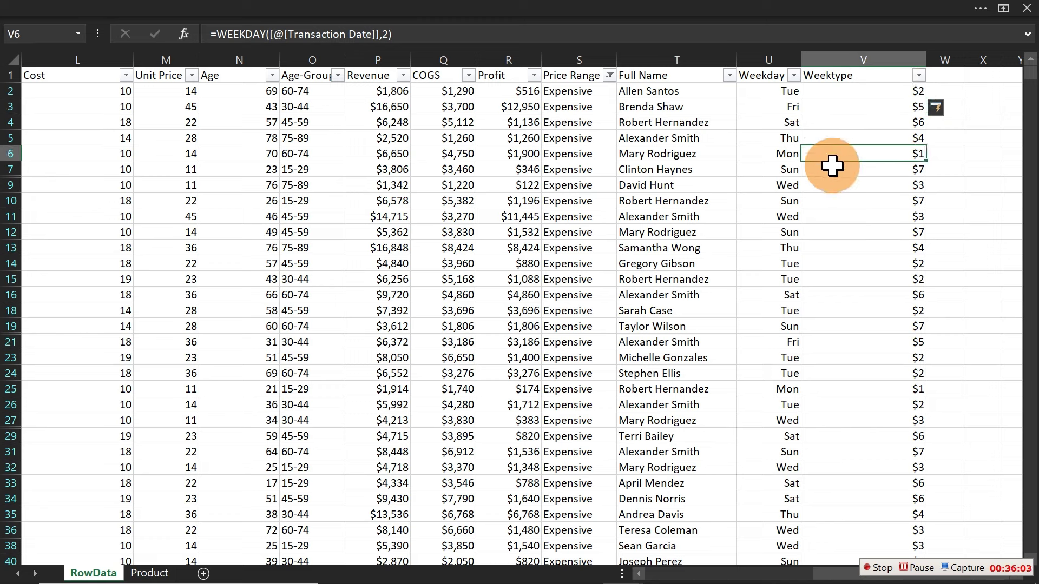
left_click(852, 171)
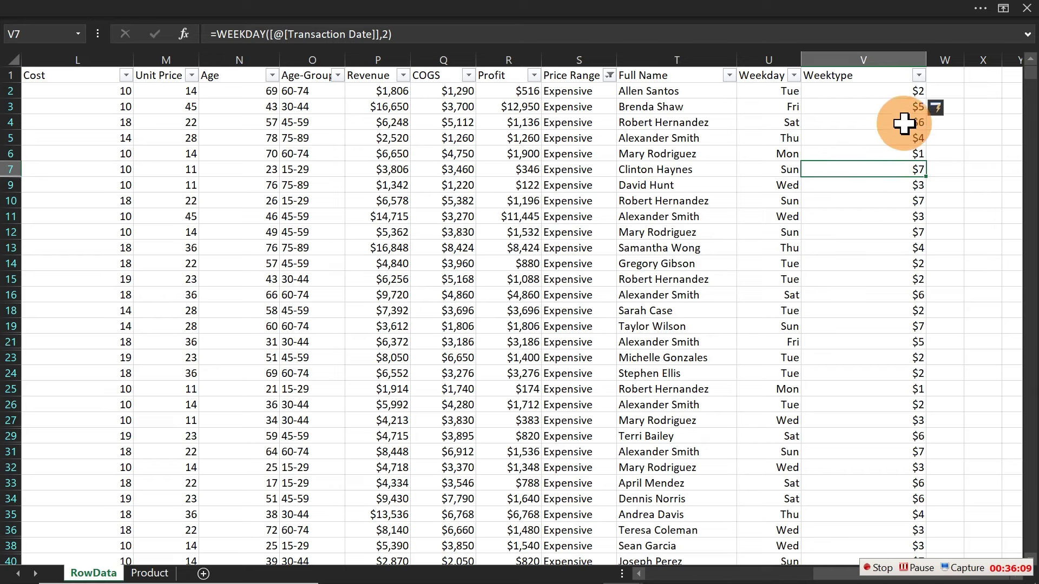
left_click(864, 59)
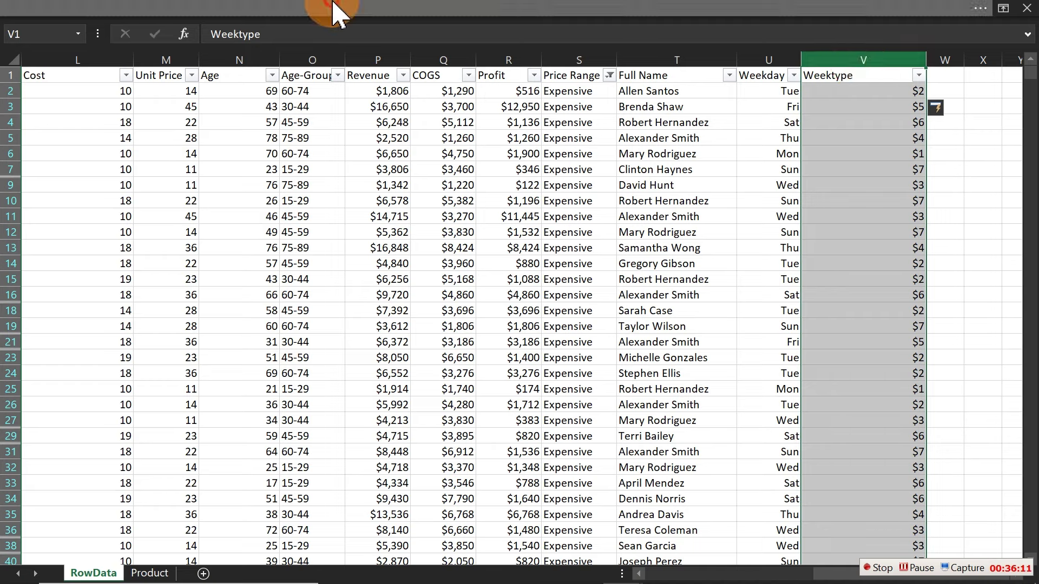
left_click(334, 8)
left_click(71, 40)
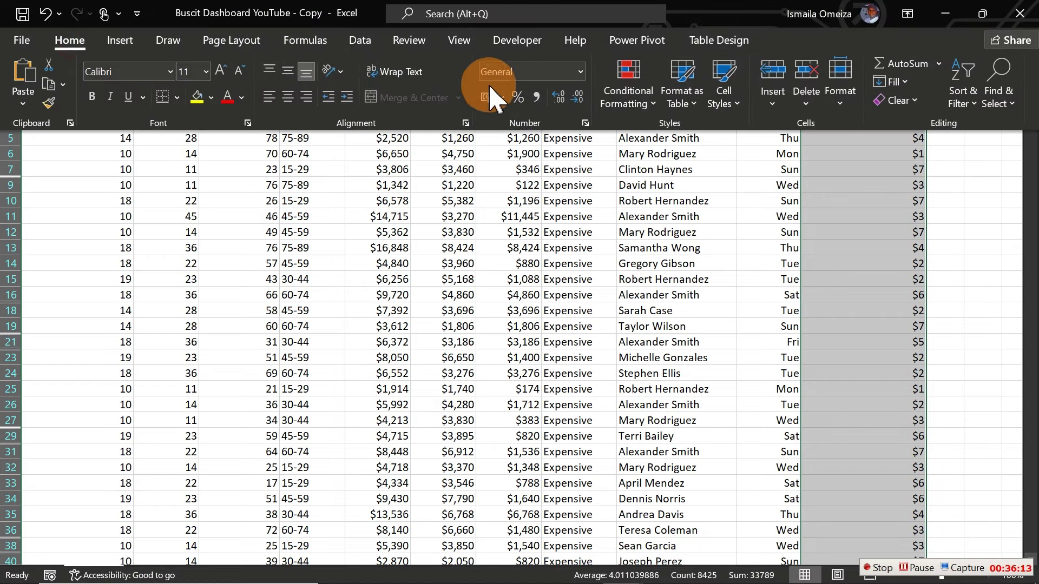
left_click(536, 98)
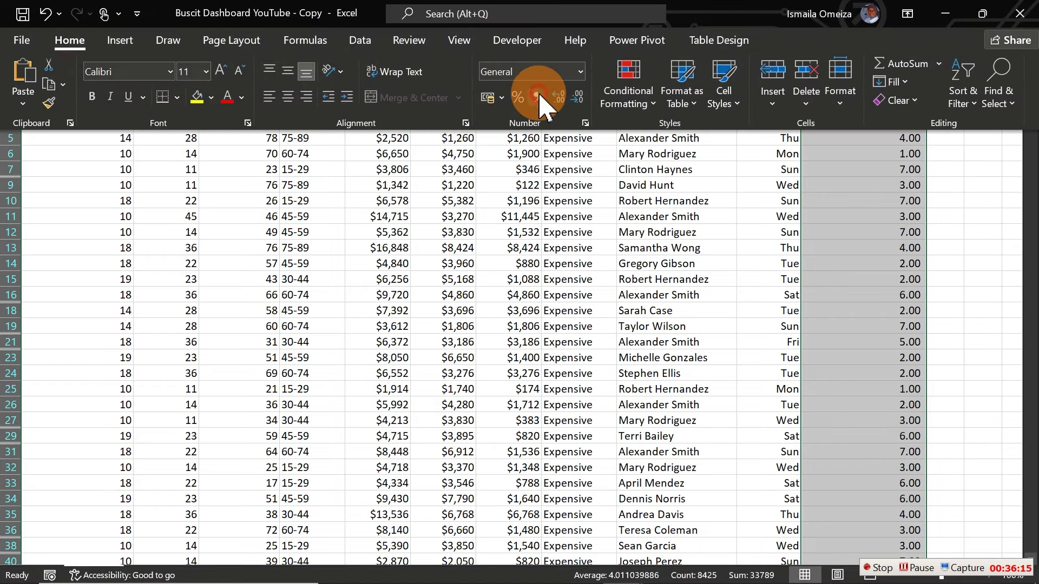
left_click(576, 89)
left_click(571, 93)
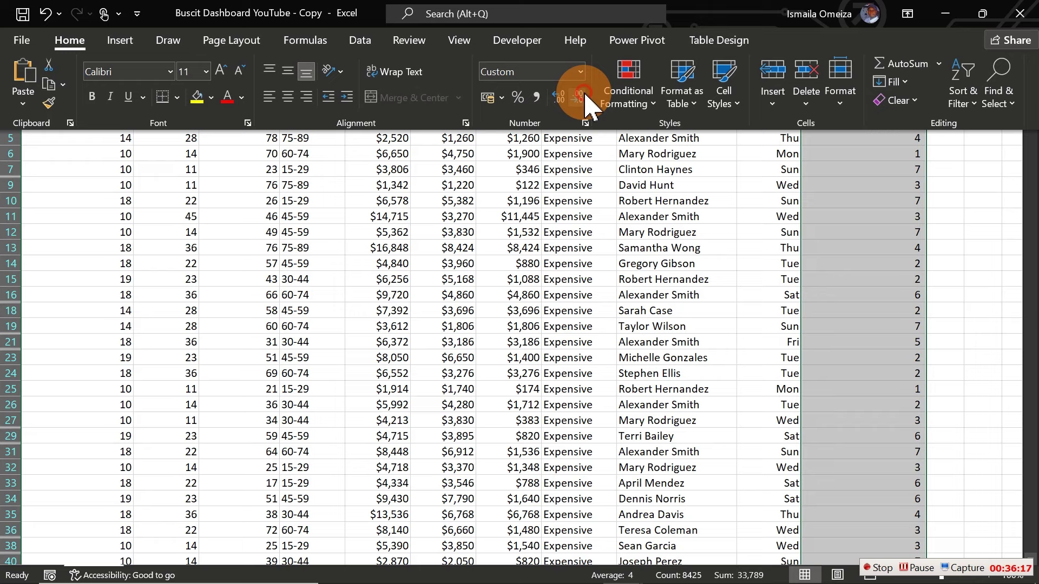
left_click(852, 271)
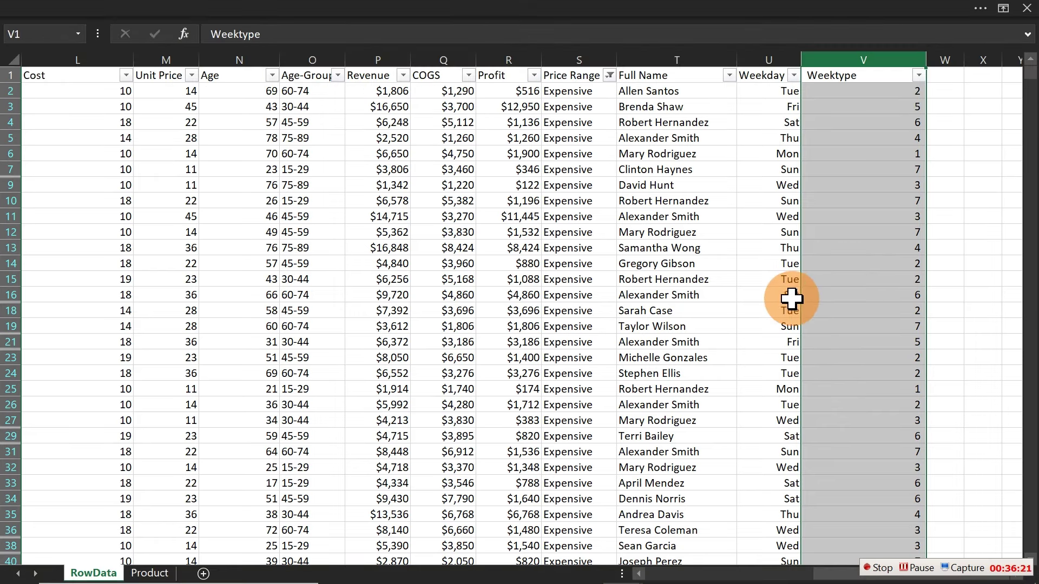
Wrap the WEEKDAY formula in the first Weektype cell in an IF function that tests whether its result is <=5
left_click_drag(791, 295, 905, 297)
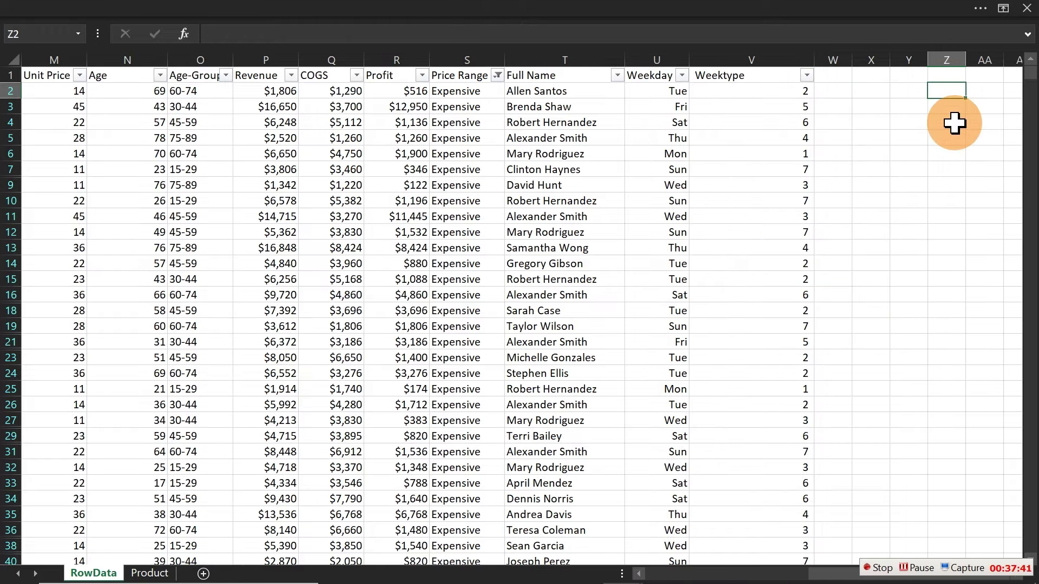
left_click(753, 90)
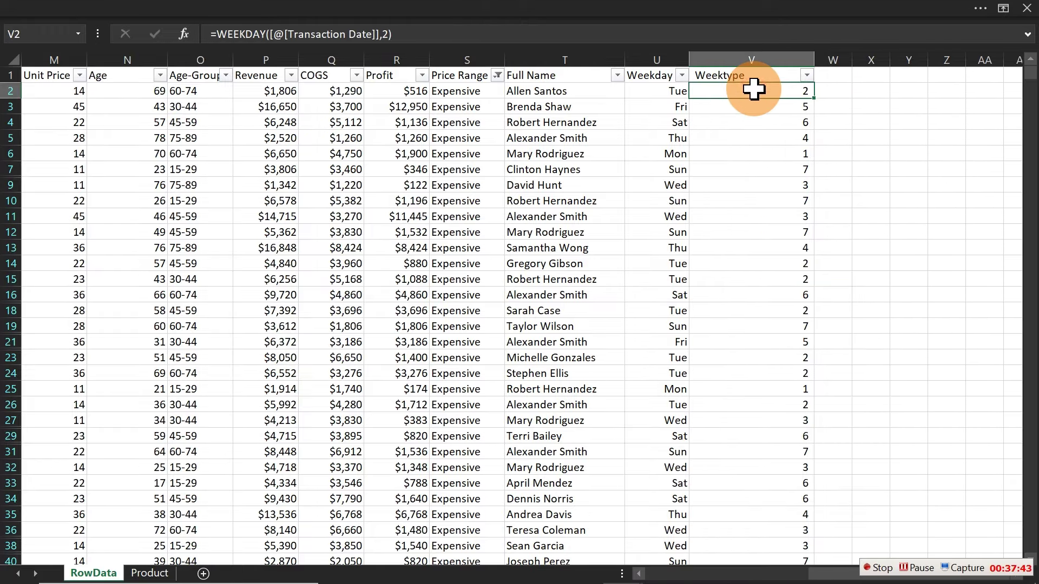
double_click(754, 92)
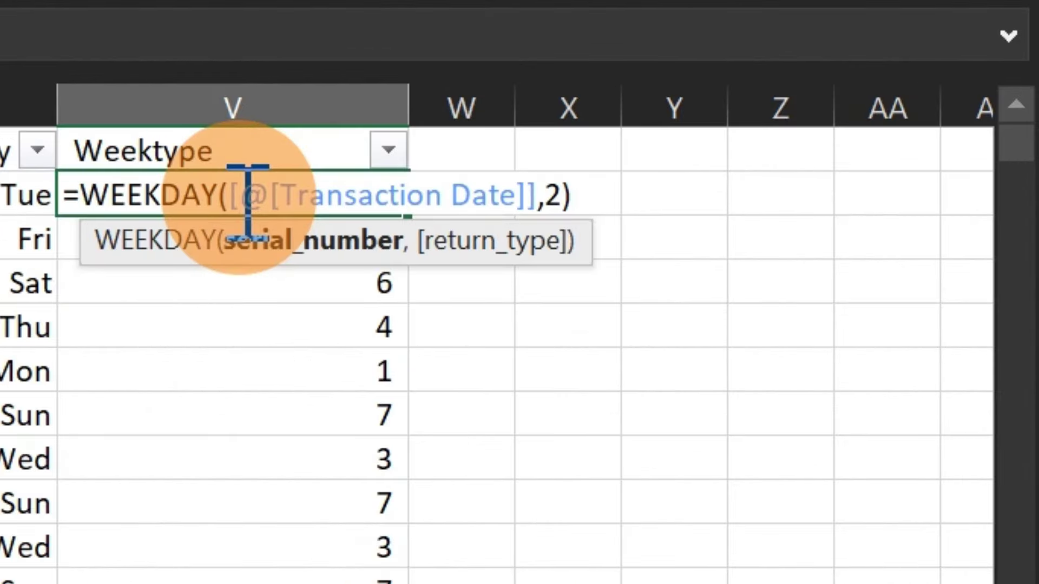
left_click(86, 197)
type("if")
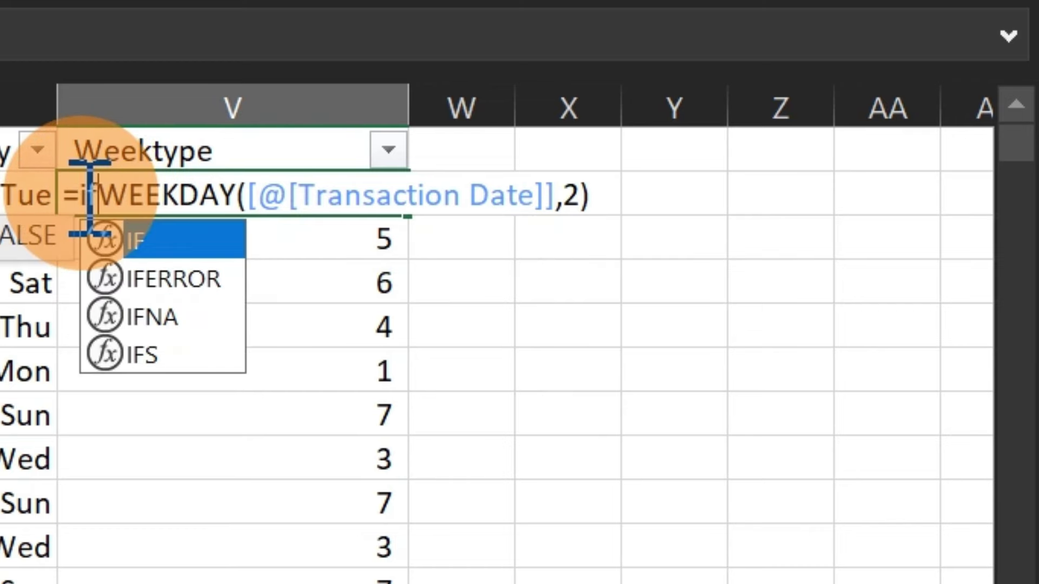
key("Tab")
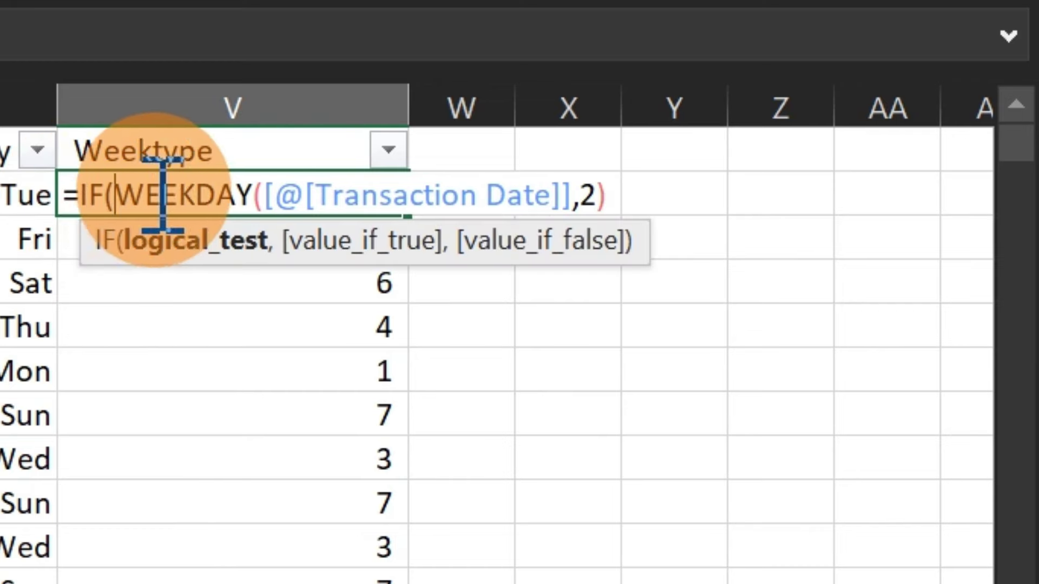
left_click_drag(611, 197, 111, 195)
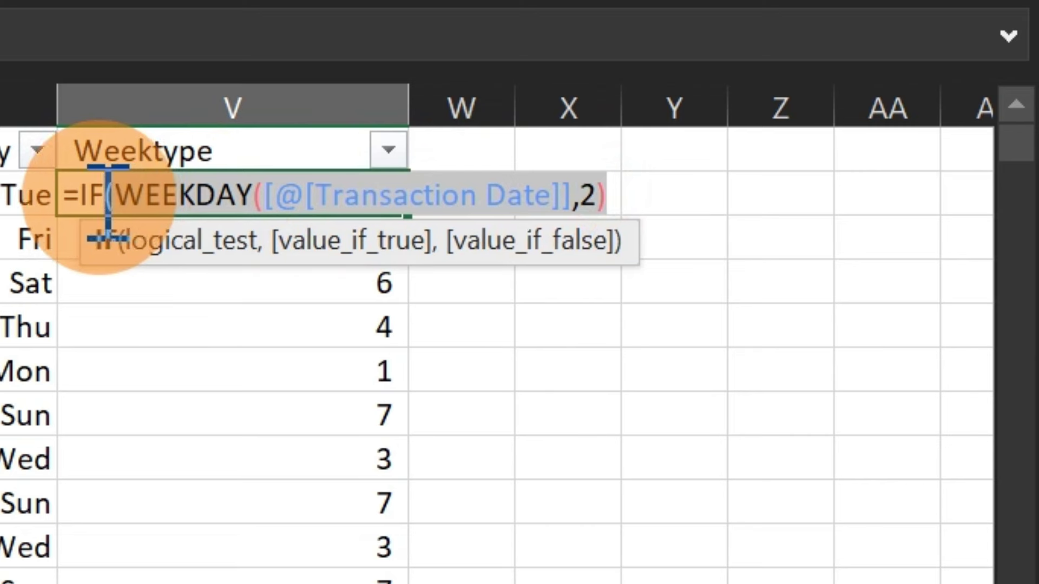
left_click(615, 189)
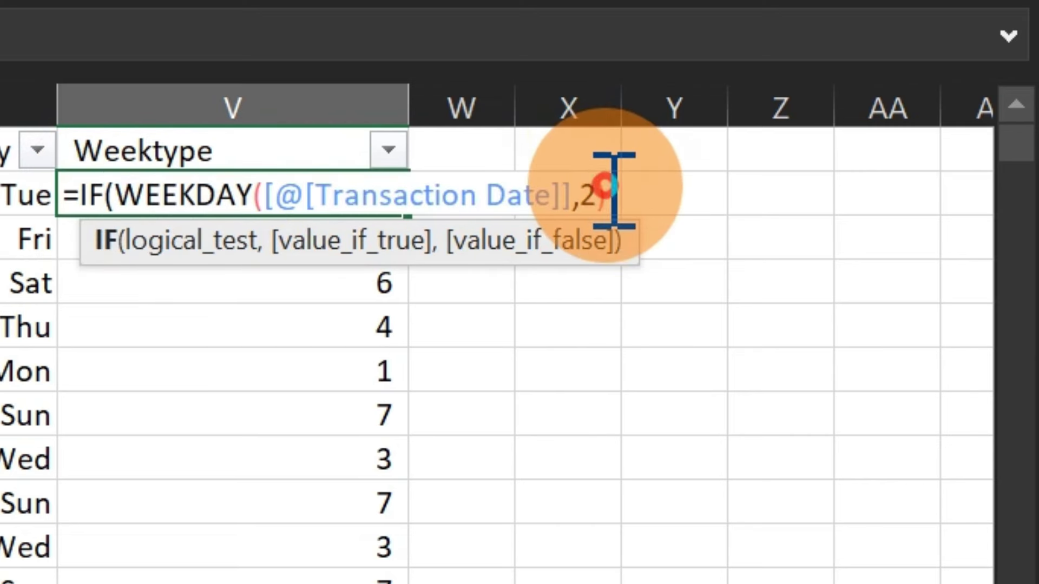
type("<")
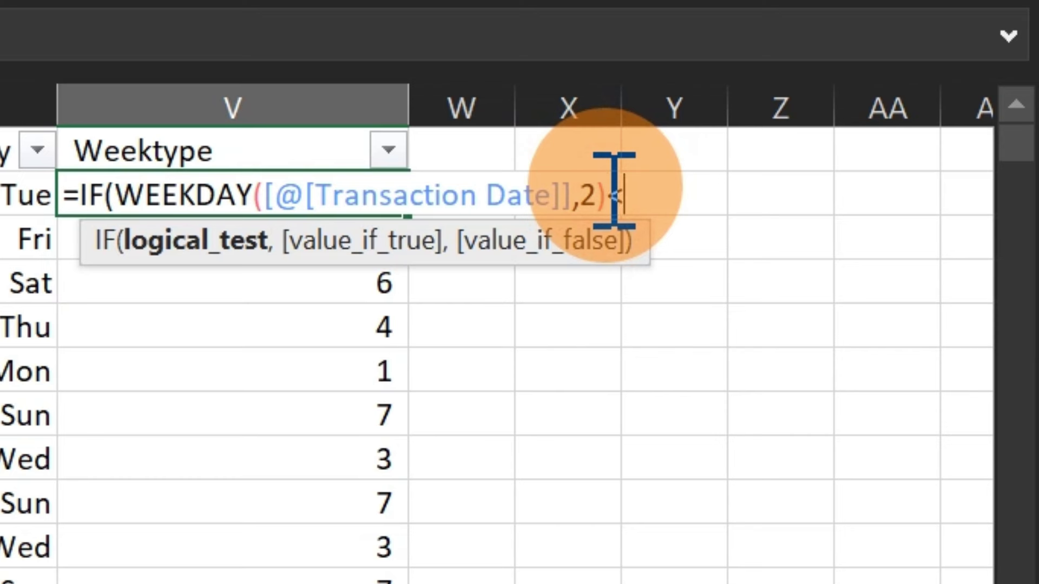
type("=5\"")
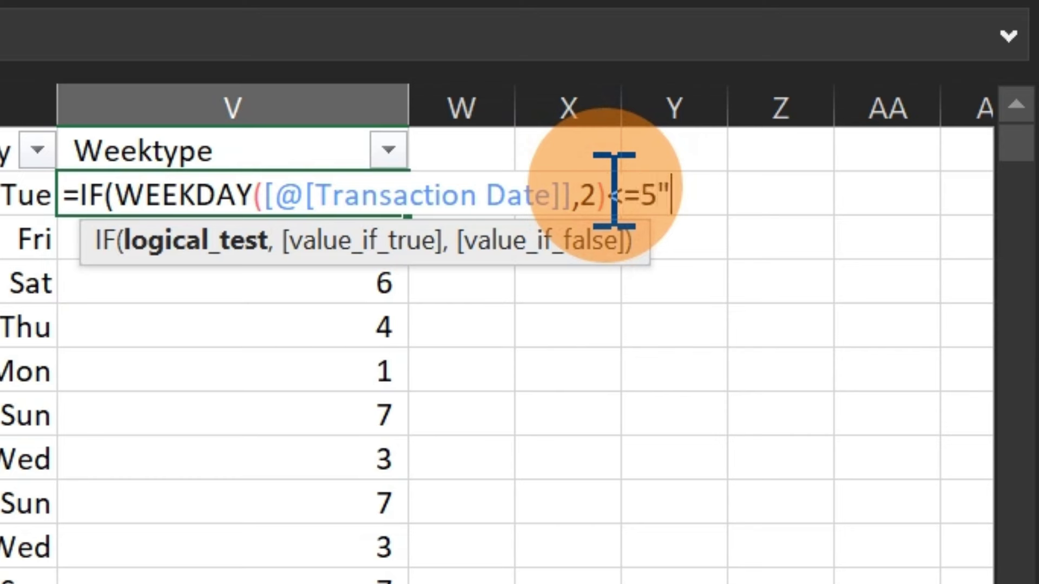
key("BackSpace")
type(",")
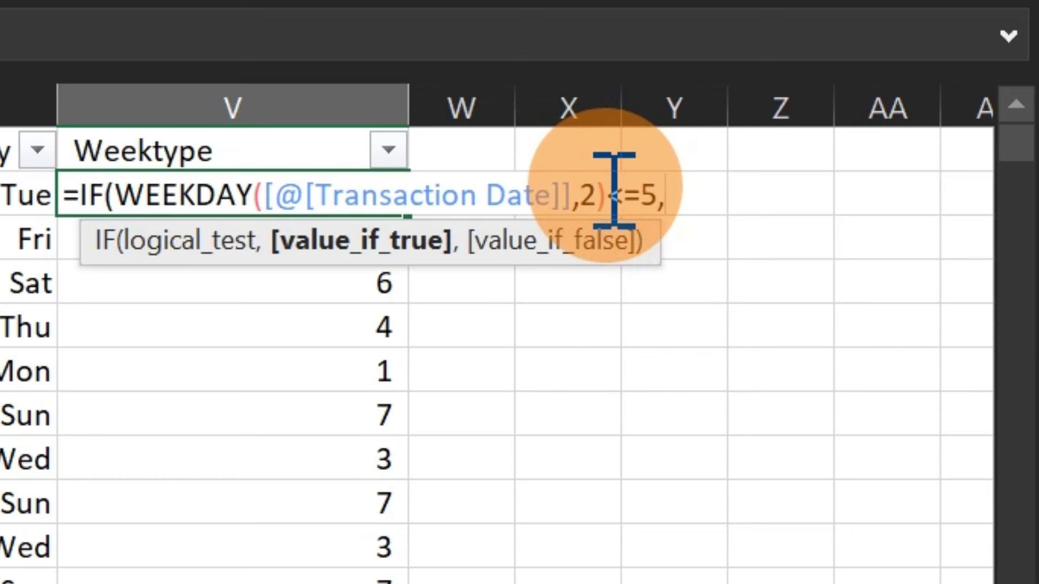
Complete the IF formula so it returns "Weekday" when true and "Weekend" when false, and enter it
type("\"Weekday")
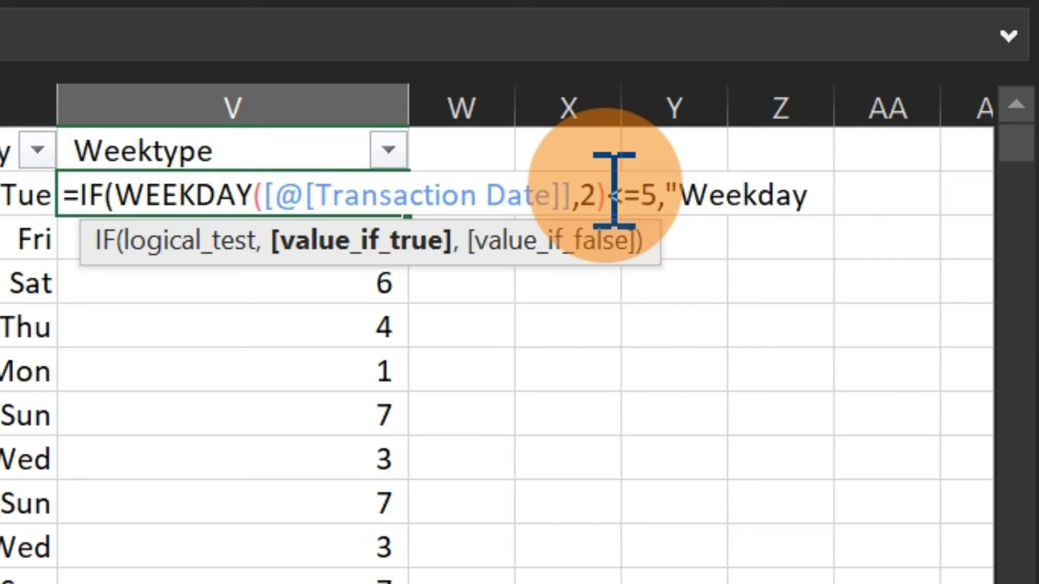
type("\",\"W")
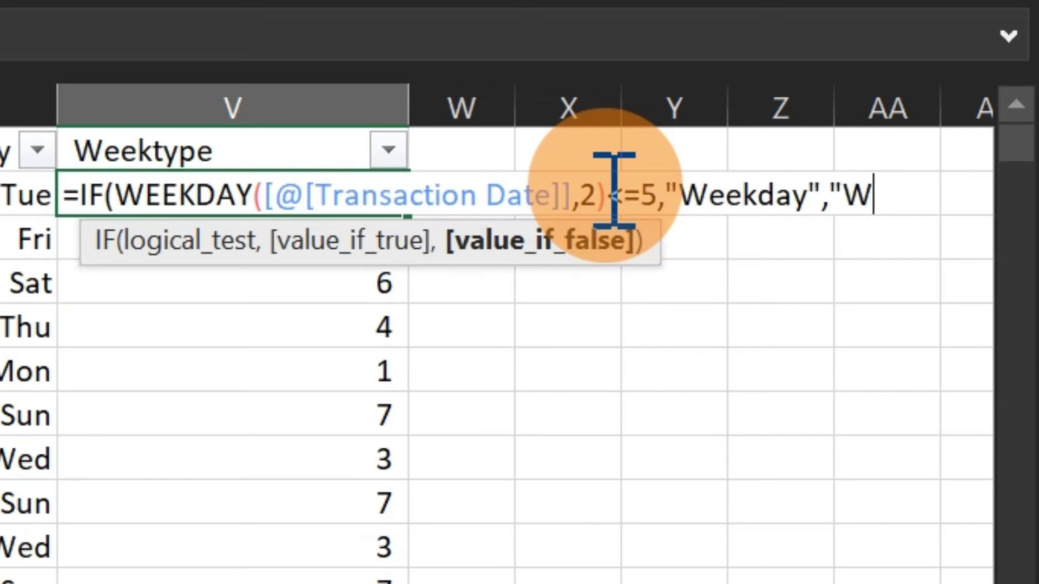
type("eeked")
key("BackSpace")
type("nd")
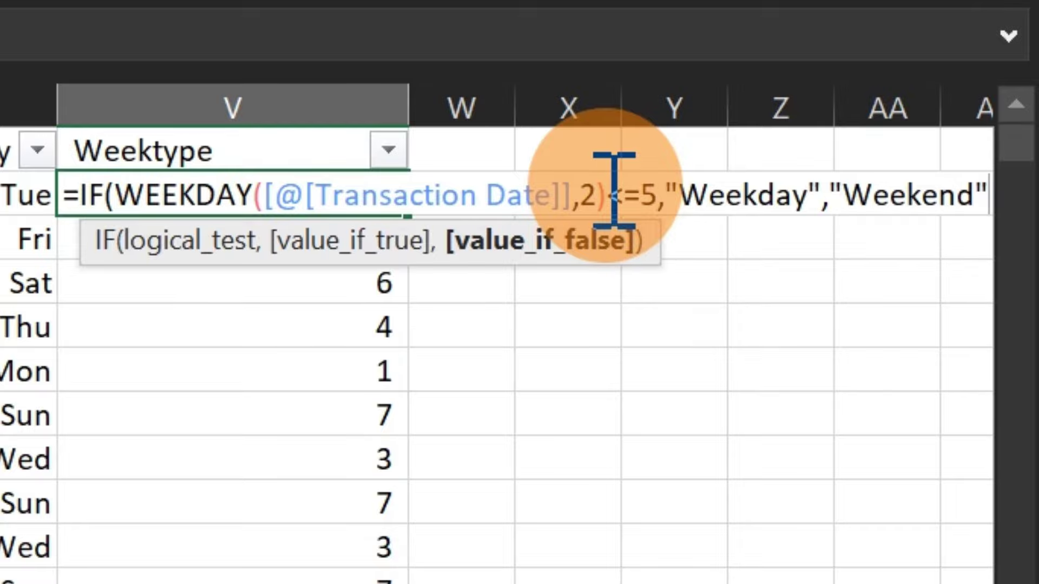
type(" )")
key("Return")
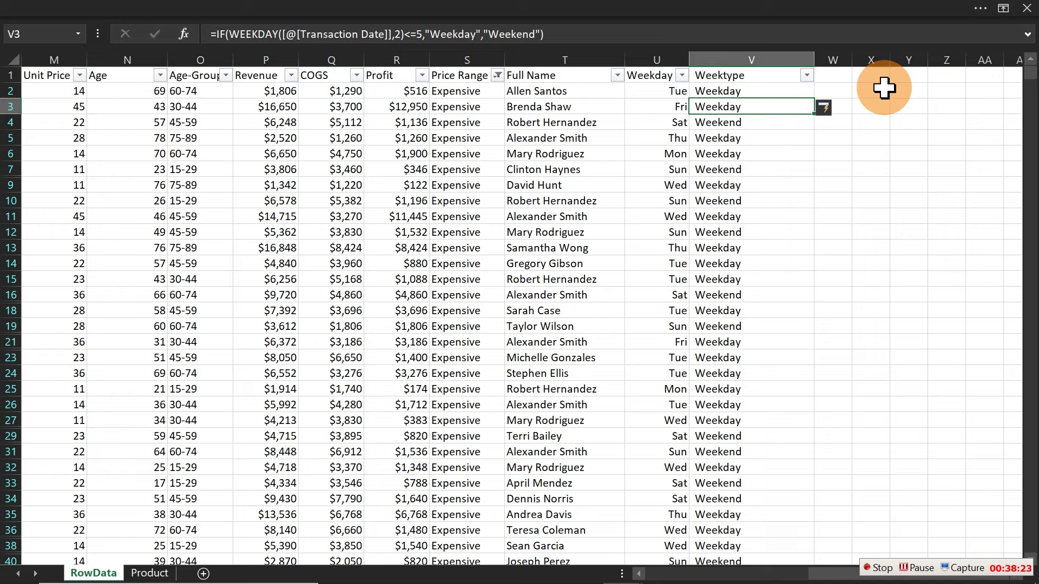
Filter the Weektype column to Weekend rows only and view the Weekday column's filter values
left_click(807, 75)
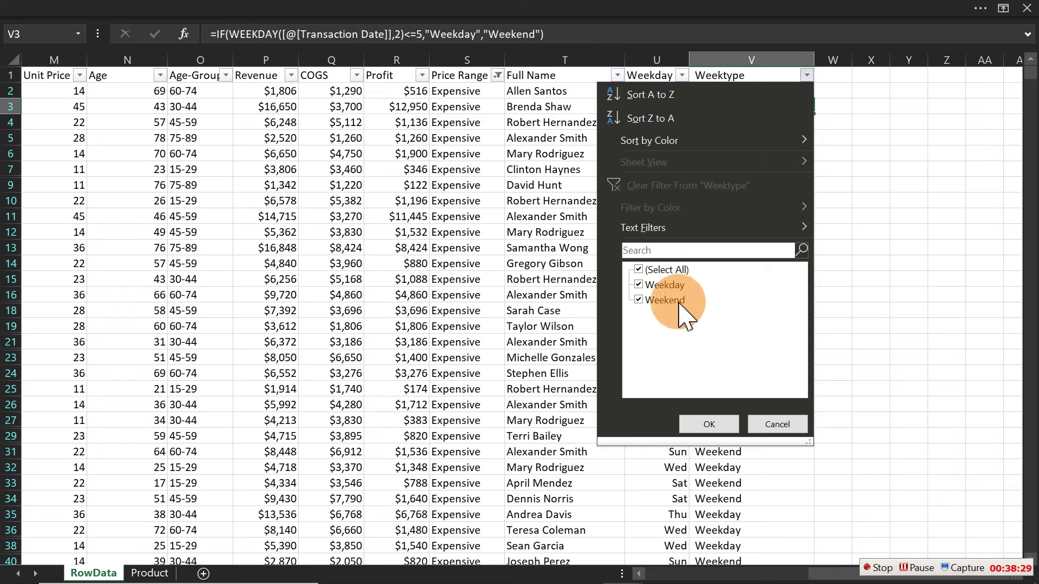
left_click(649, 285)
left_click(709, 424)
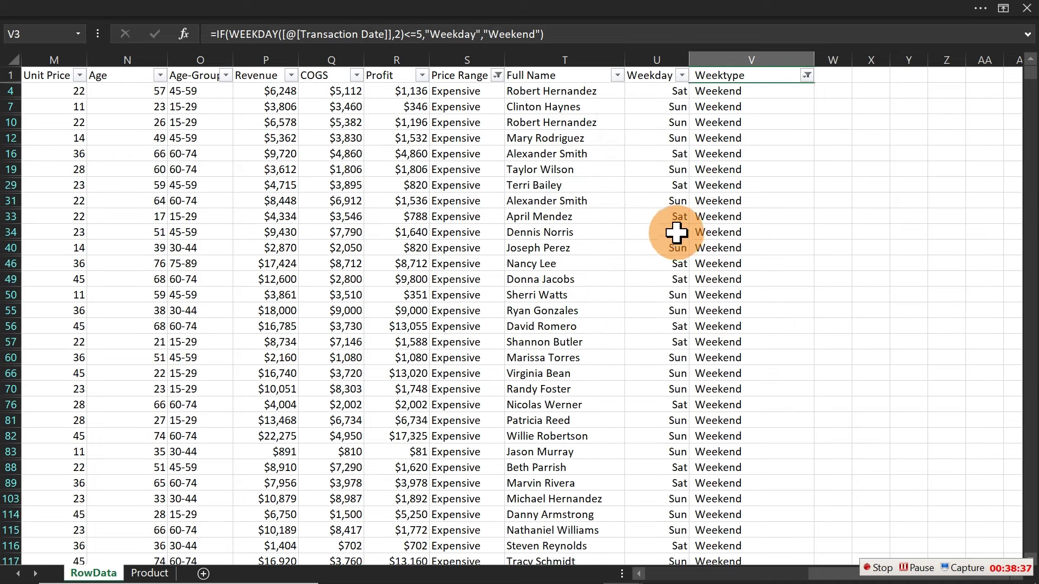
left_click(681, 76)
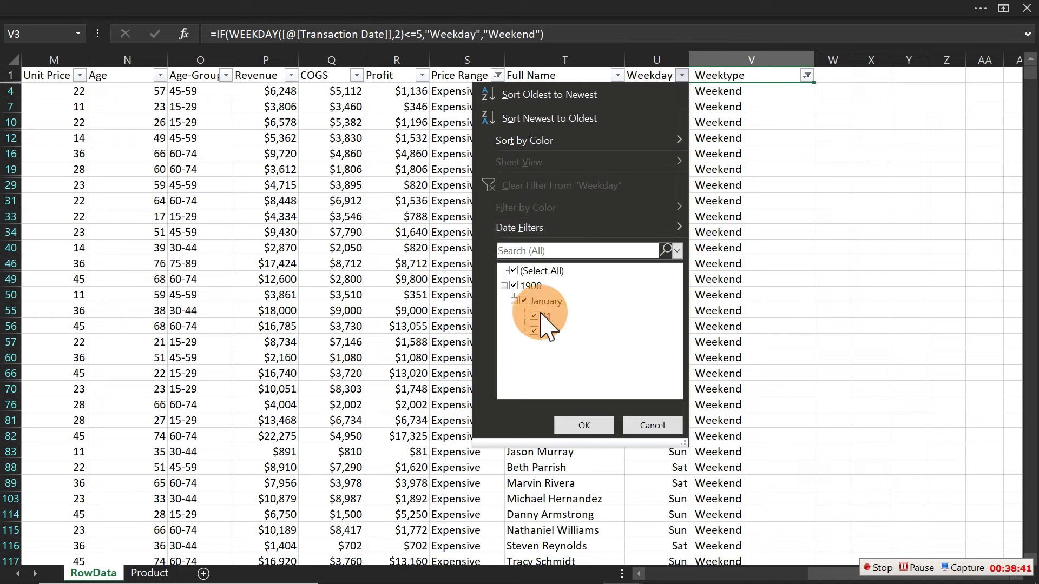
left_click(769, 105)
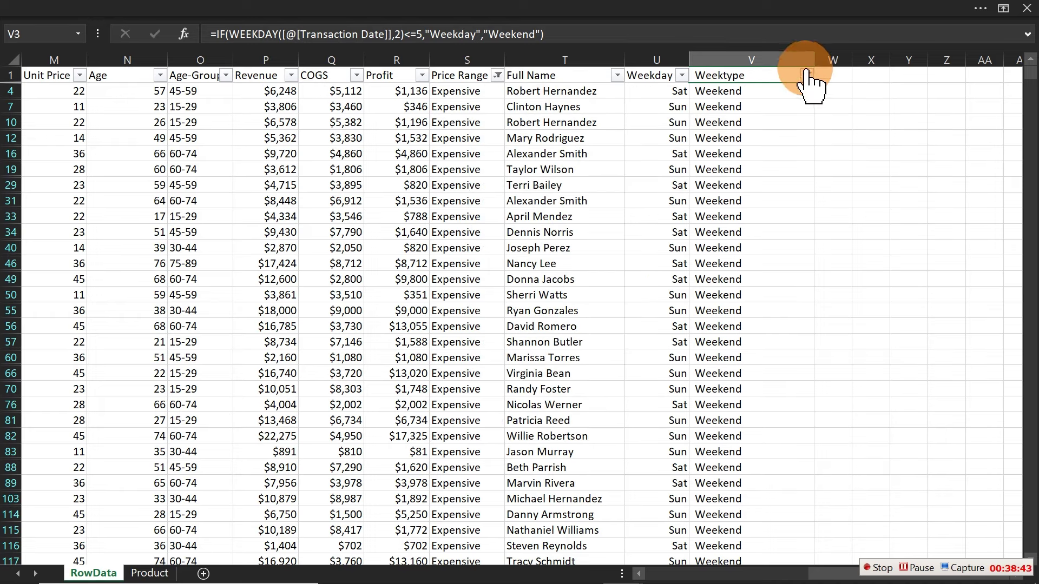
Switch the Weektype filter to Weekday rows only and open the Weekday column's filter
left_click(806, 75)
left_click(638, 301)
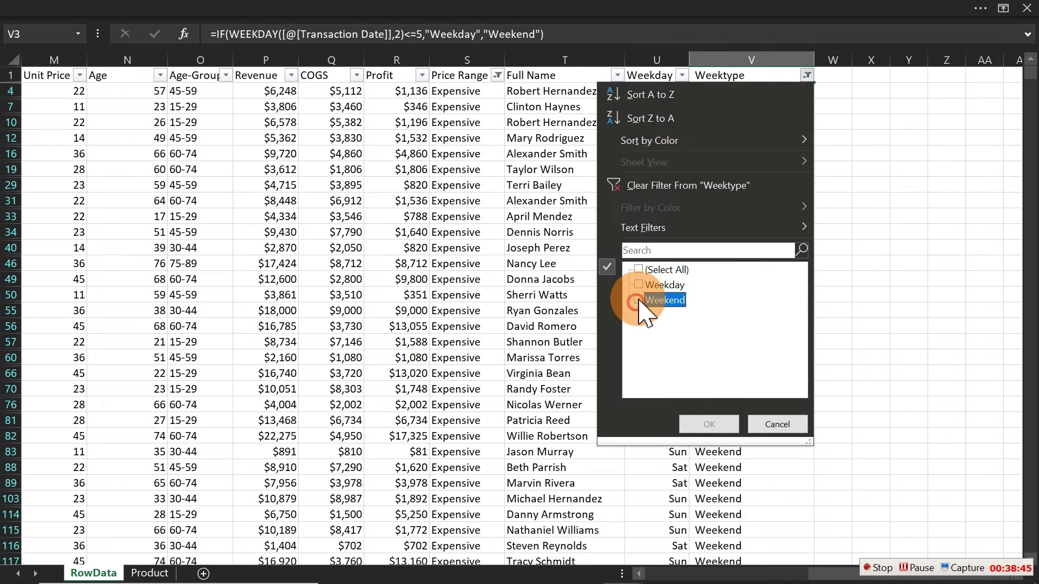
left_click(638, 284)
left_click(723, 428)
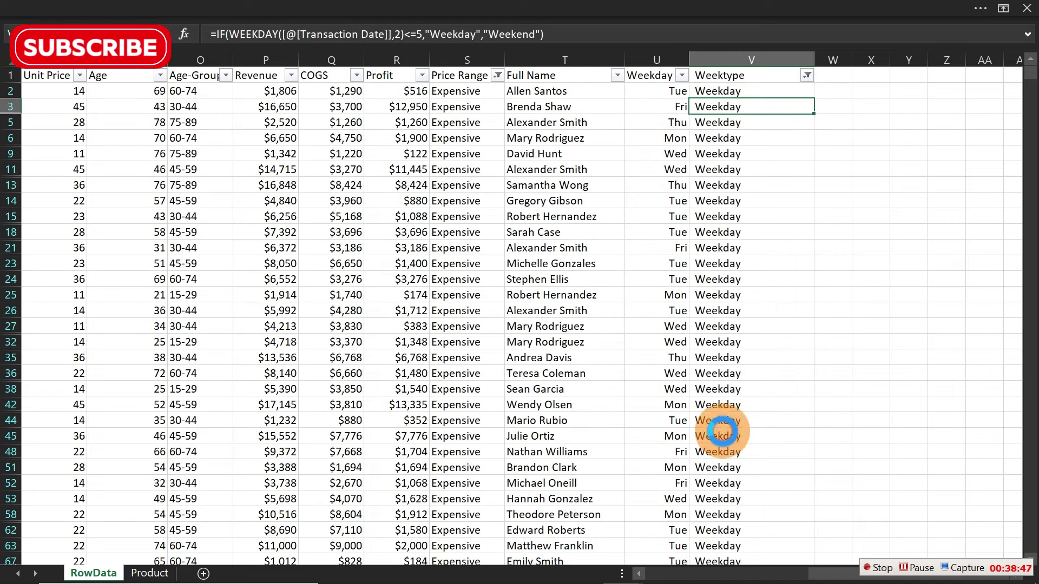
left_click(682, 75)
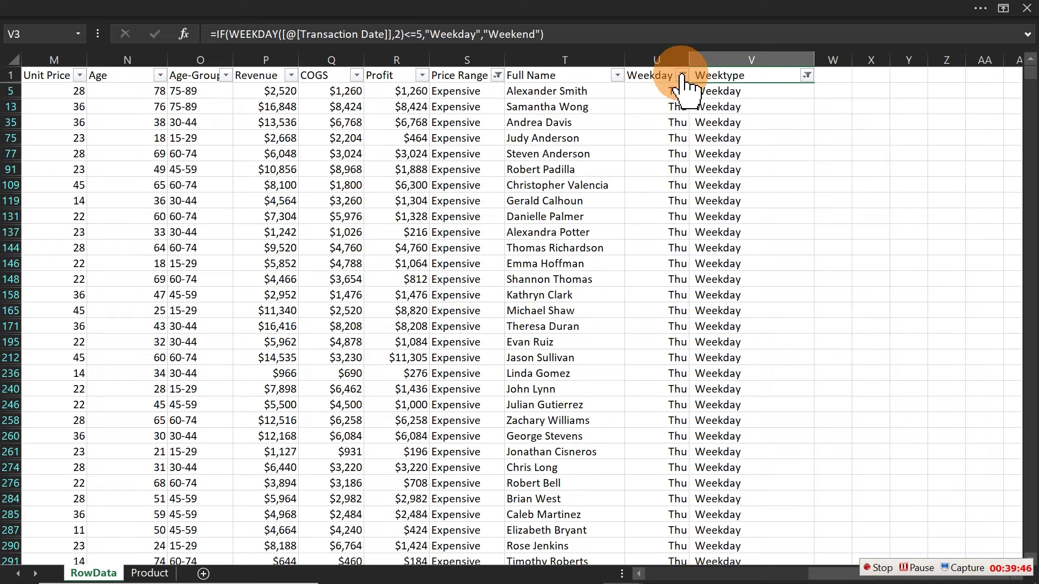
Clear the filters from the Weekday and Weektype columns so that all transaction rows are shown
left_click(682, 76)
left_click(537, 187)
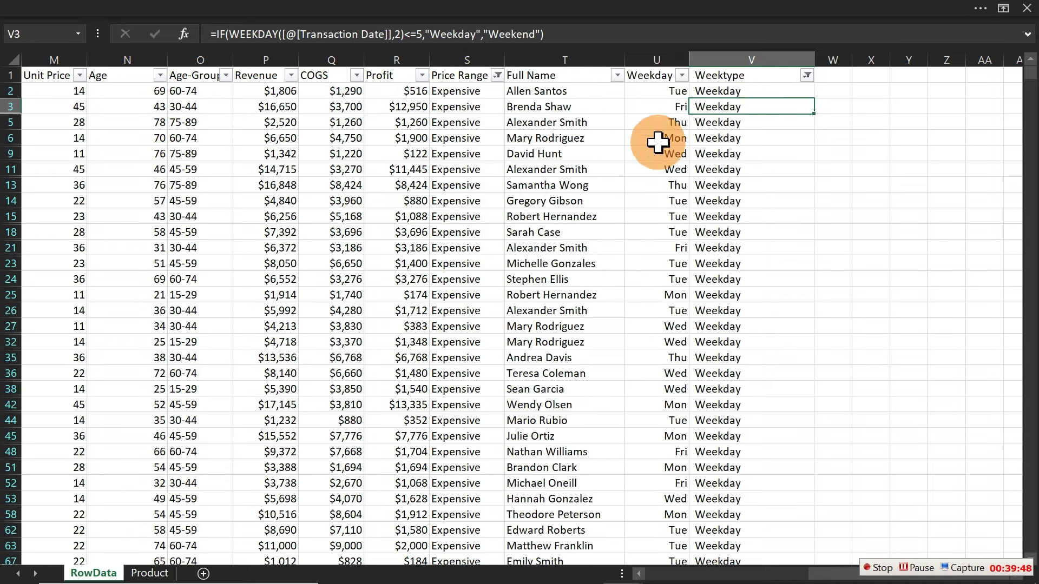
left_click(807, 76)
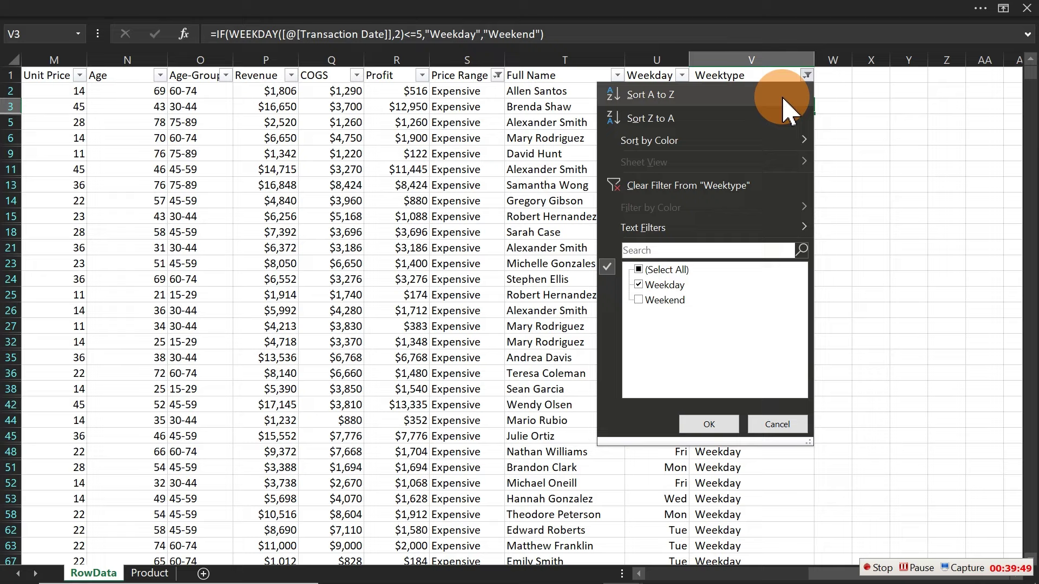
left_click(691, 186)
left_click(751, 153)
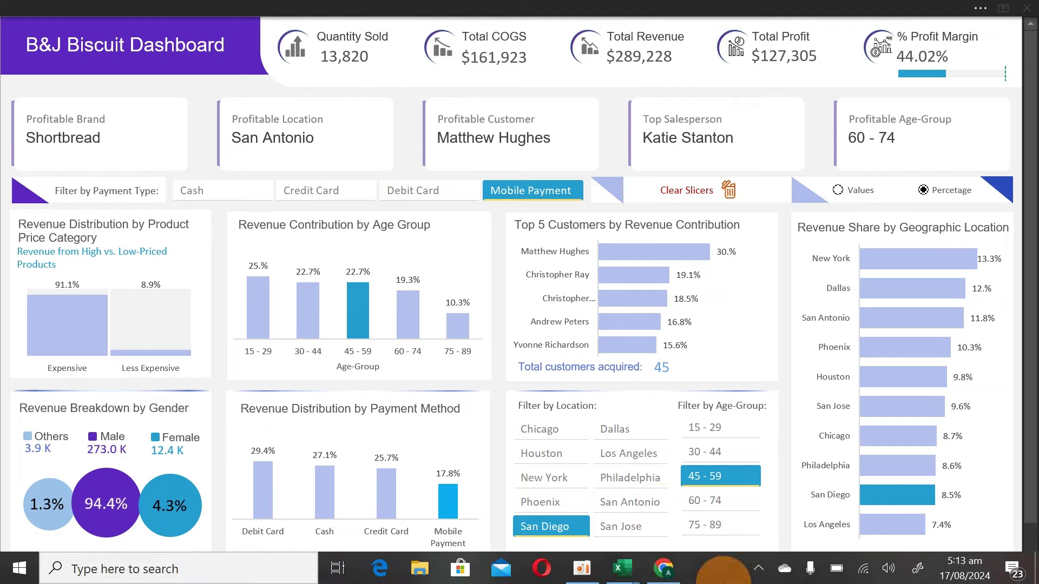
Switch back to the Excel workbook and add a new sheet named Dashboard
mouse_move(636, 577)
left_click(660, 514)
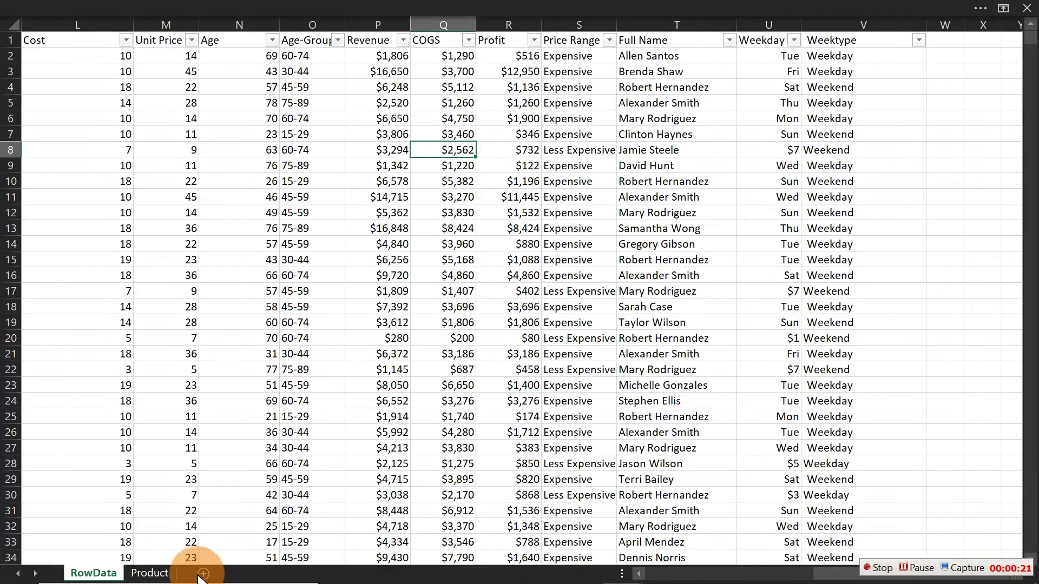
left_click(204, 574)
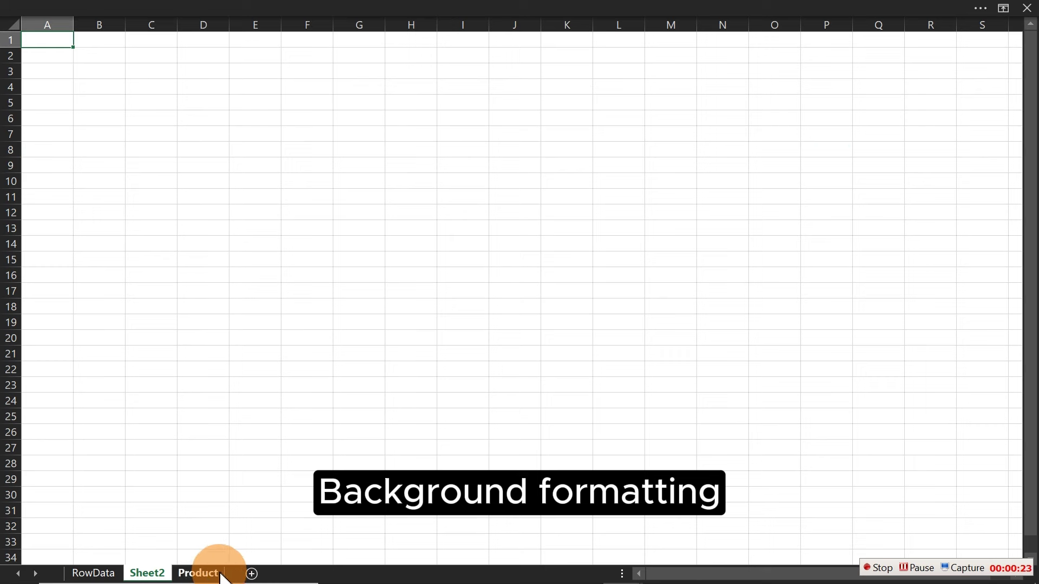
double_click(158, 572)
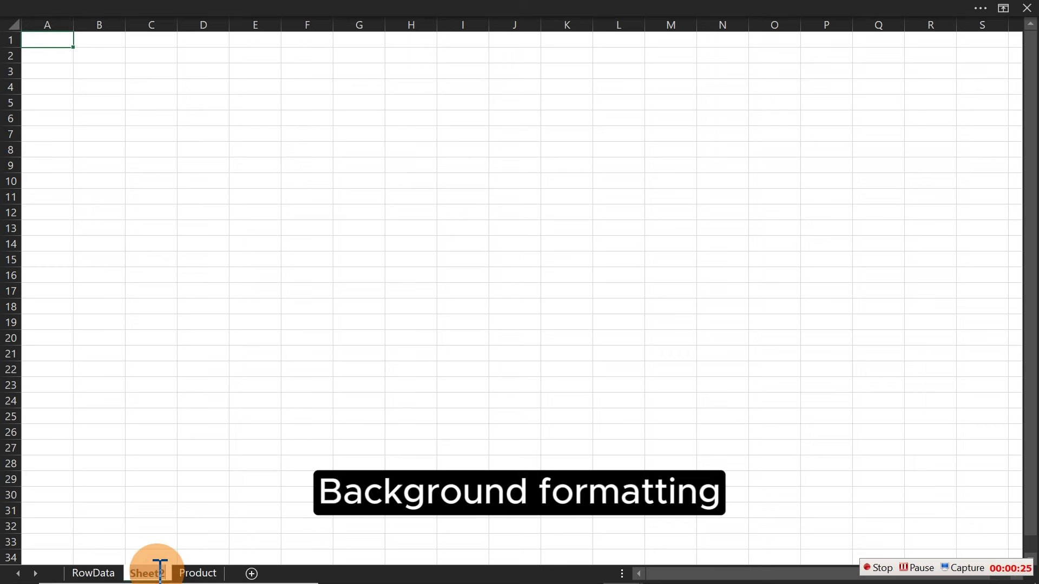
type("Dashboard")
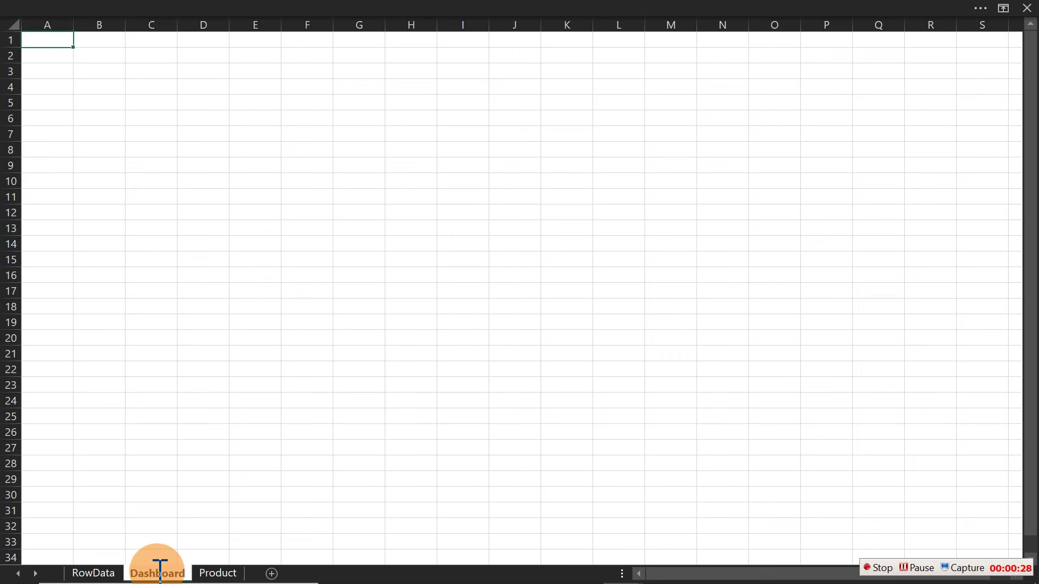
key("Return")
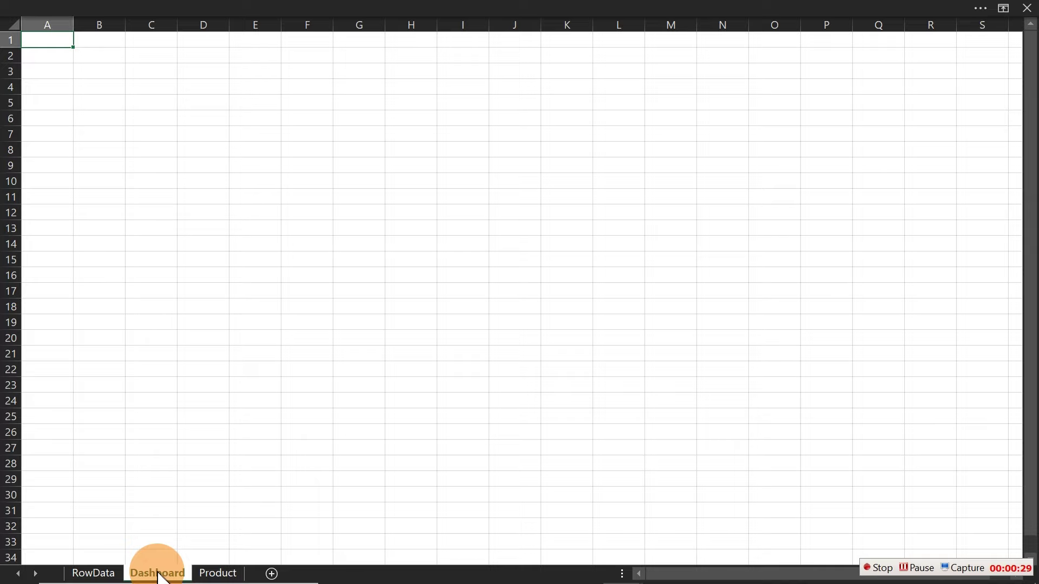
Hide the row and column headings and the gridlines on the Dashboard sheet
left_click(382, 10)
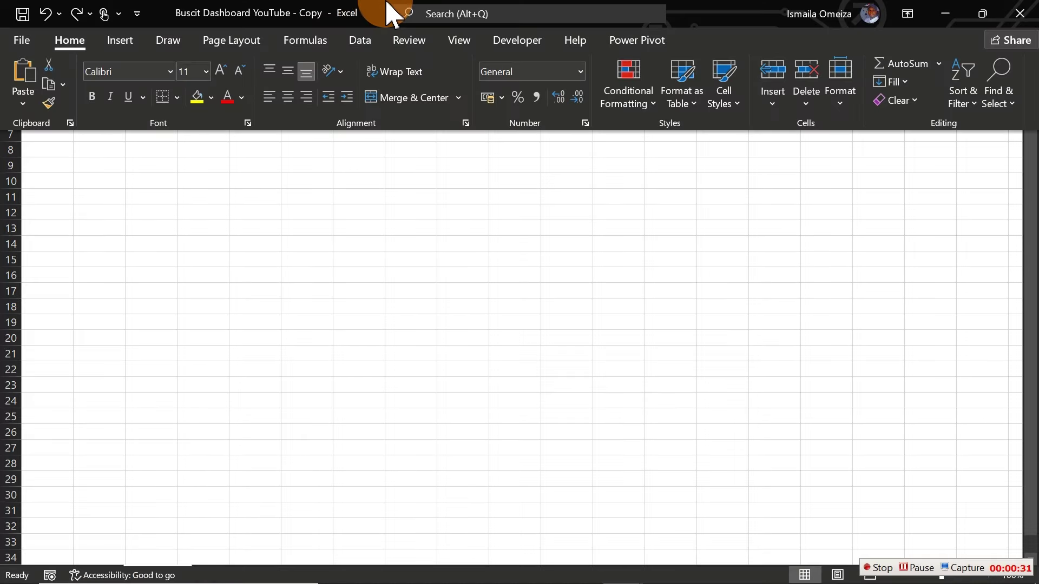
left_click(455, 40)
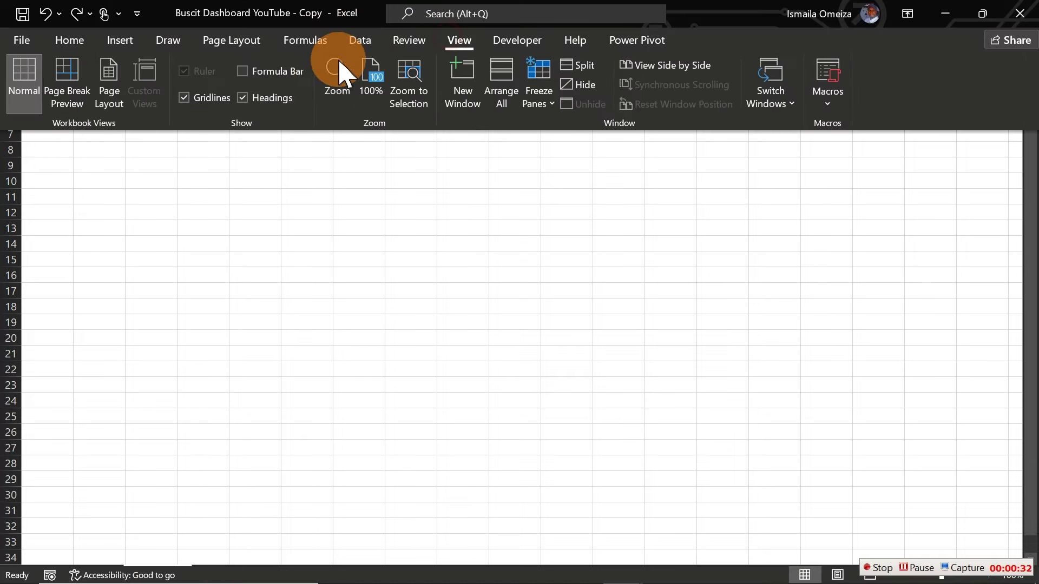
left_click(242, 97)
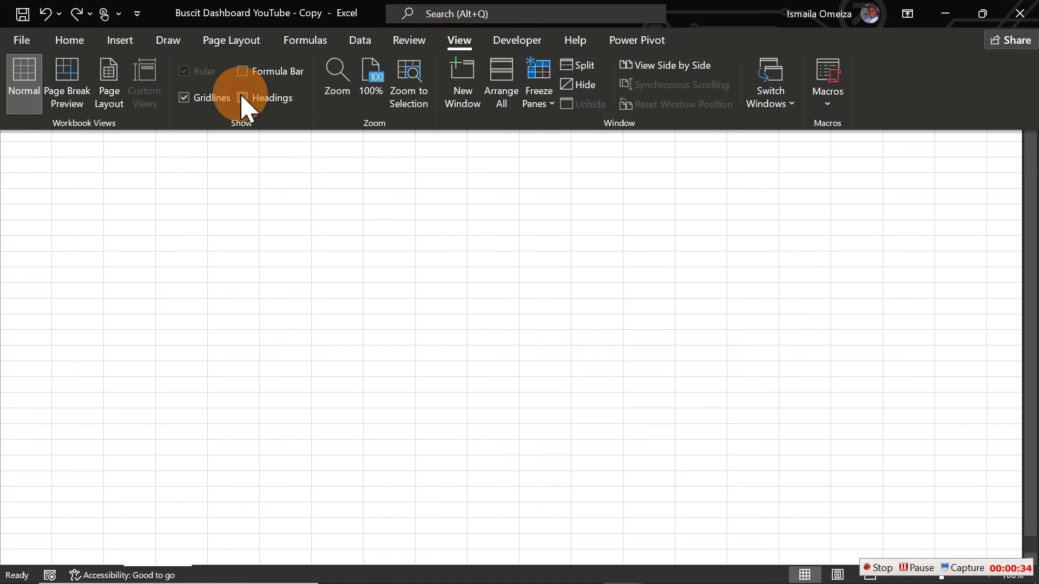
left_click(184, 98)
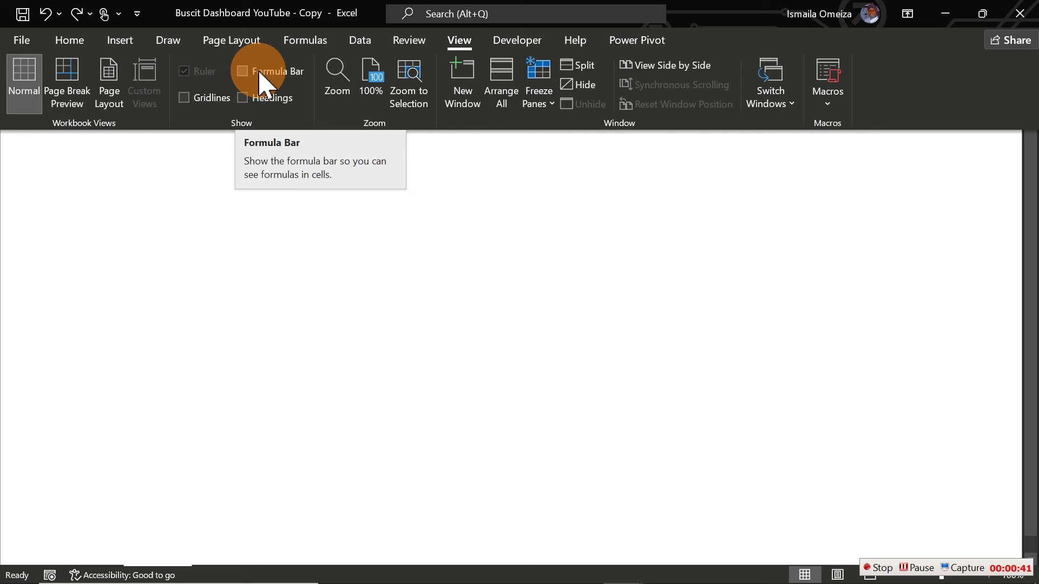
key("ctrl+shift+F1")
left_click(215, 199)
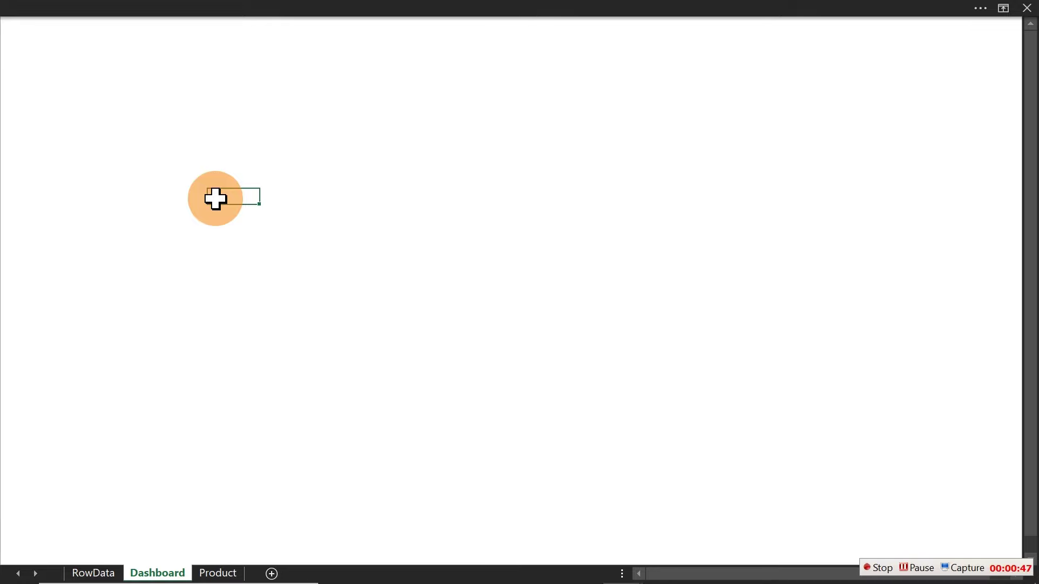
Fill every cell of the Dashboard sheet with the lightest gray theme shade of white as background
left_click(169, 10)
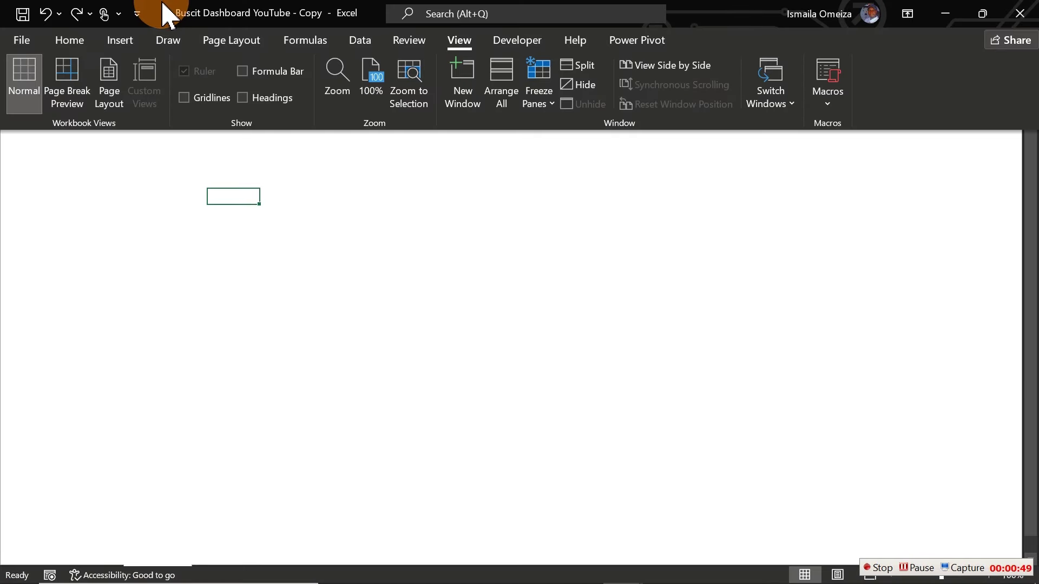
left_click(67, 41)
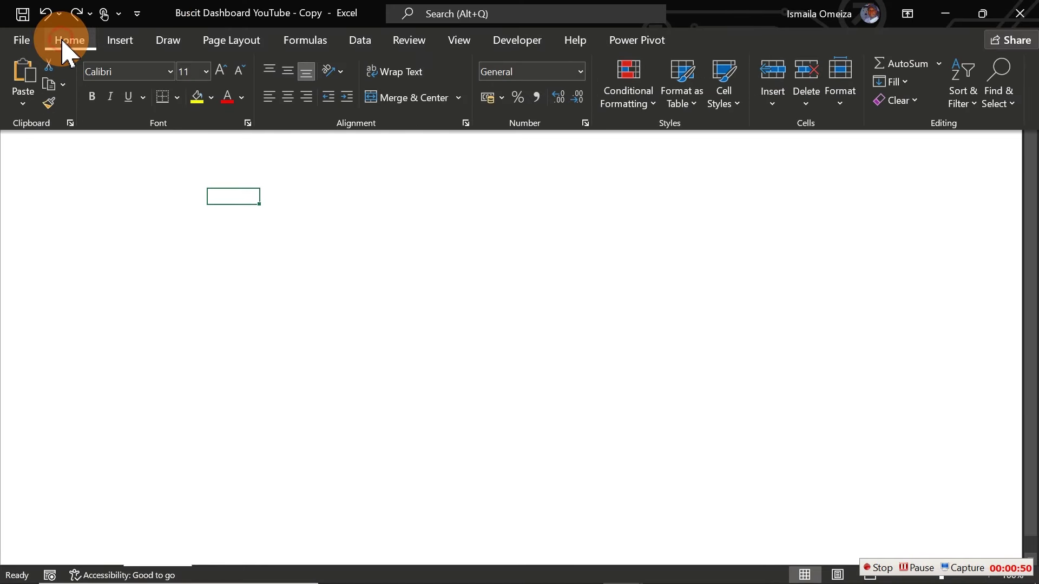
left_click(155, 178)
left_click(155, 178)
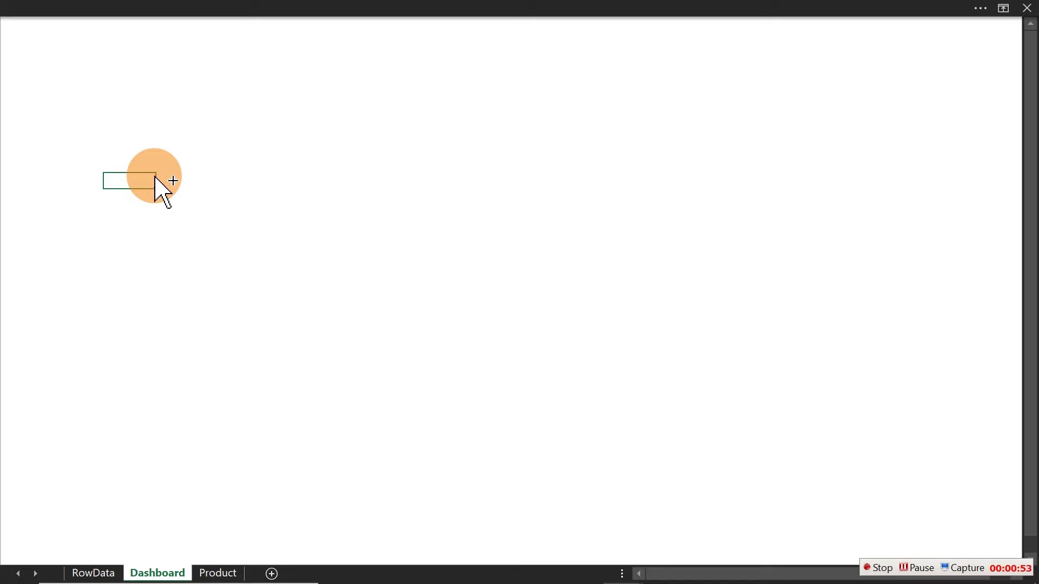
key("ctrl+a")
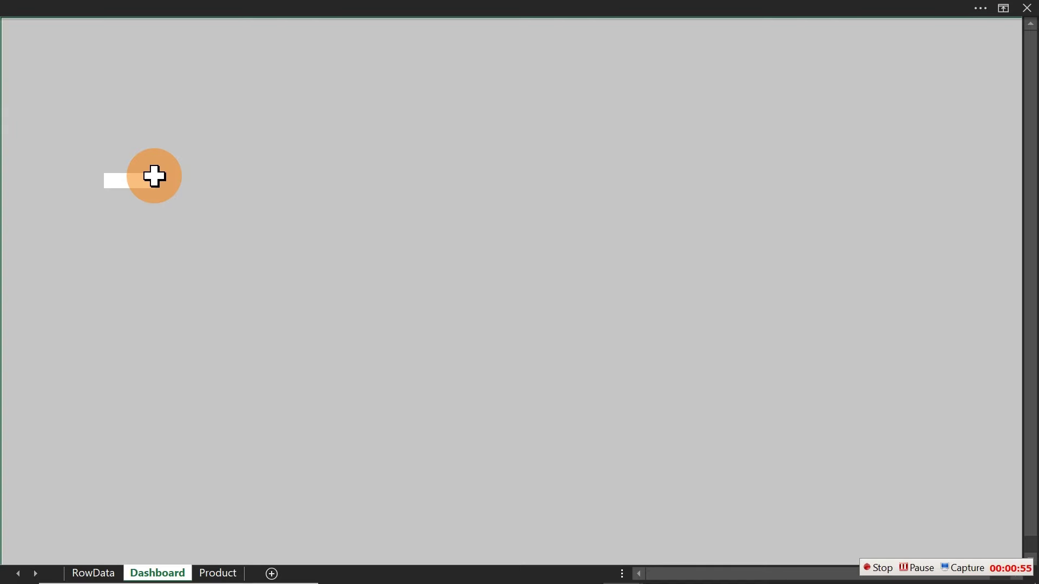
left_click(170, 10)
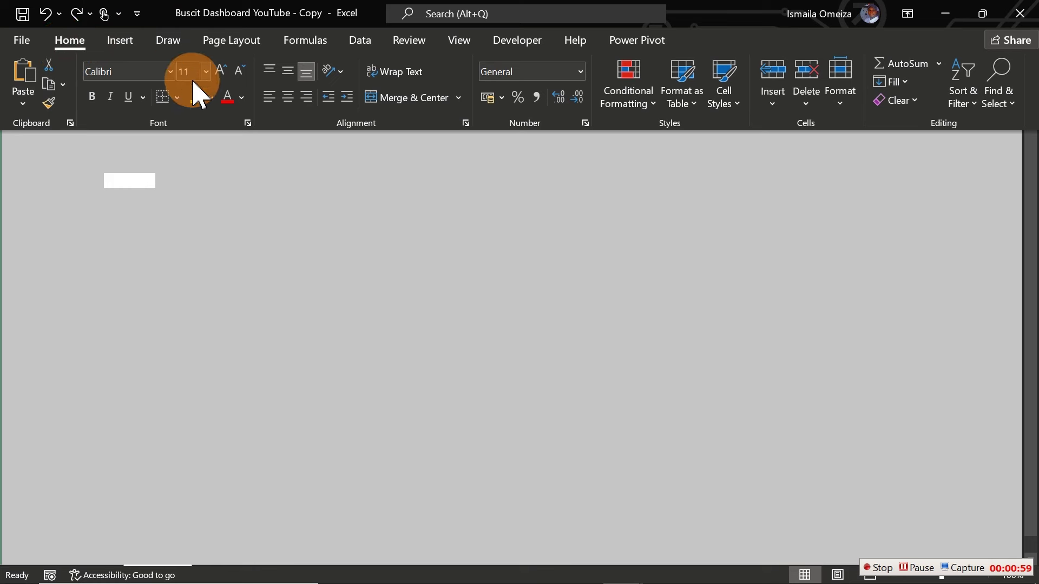
left_click(211, 97)
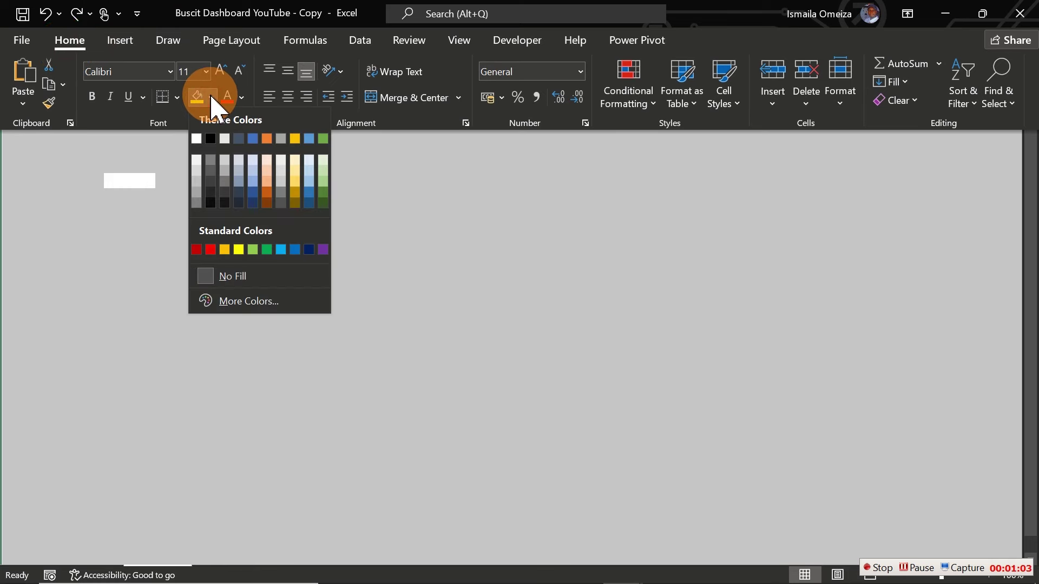
left_click(196, 162)
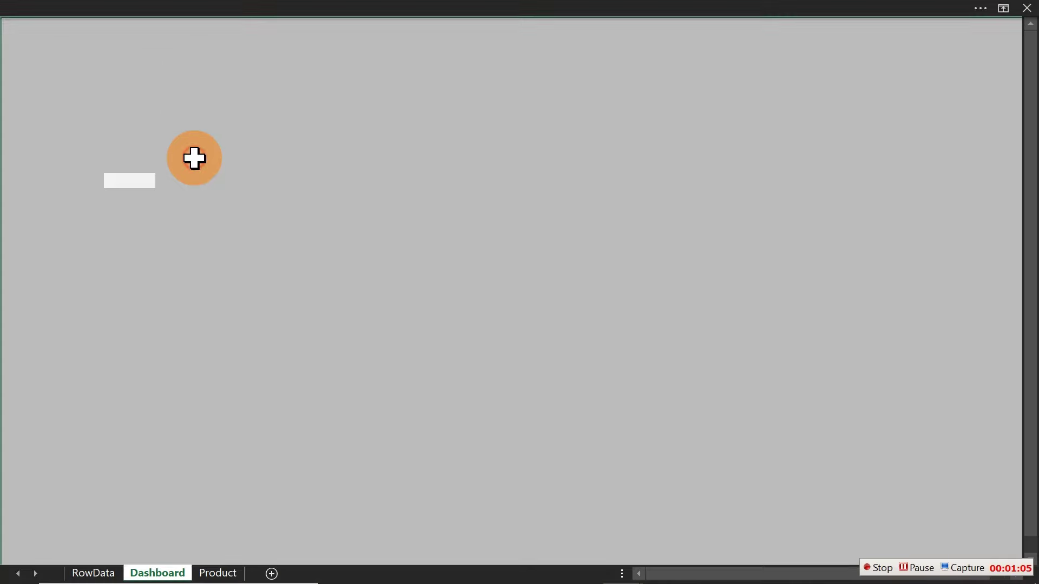
left_click(194, 163)
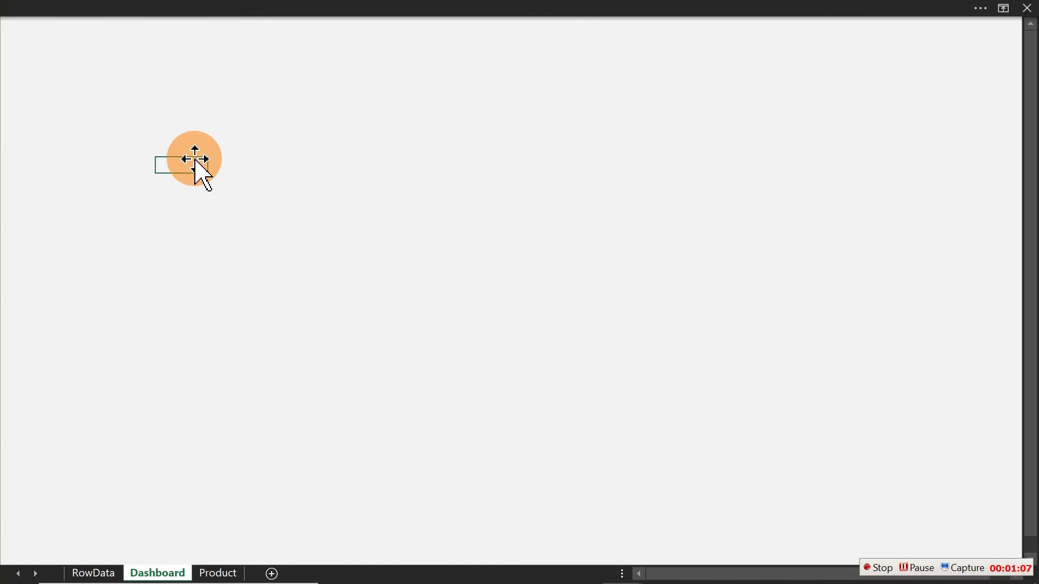
Insert a rectangle shape about 17.4 cm wide and 4 cm high in the upper part of the Dashboard sheet
left_click(219, 7)
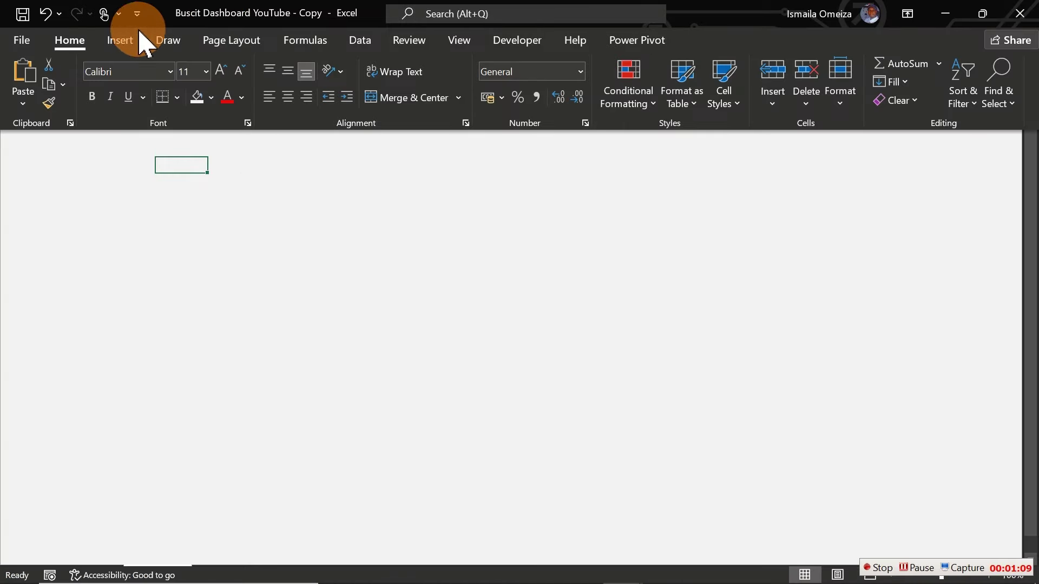
left_click(130, 42)
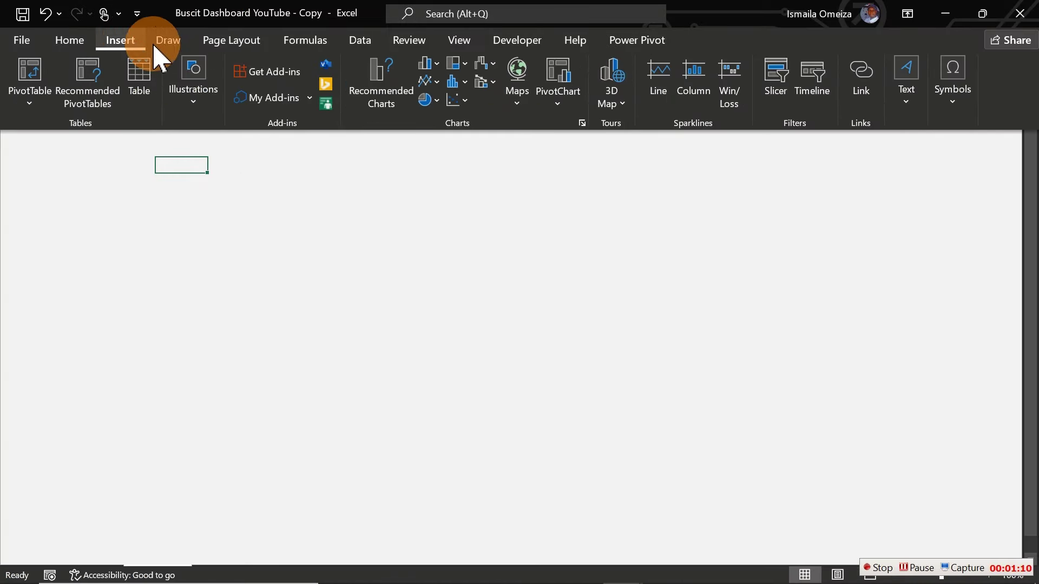
left_click(200, 110)
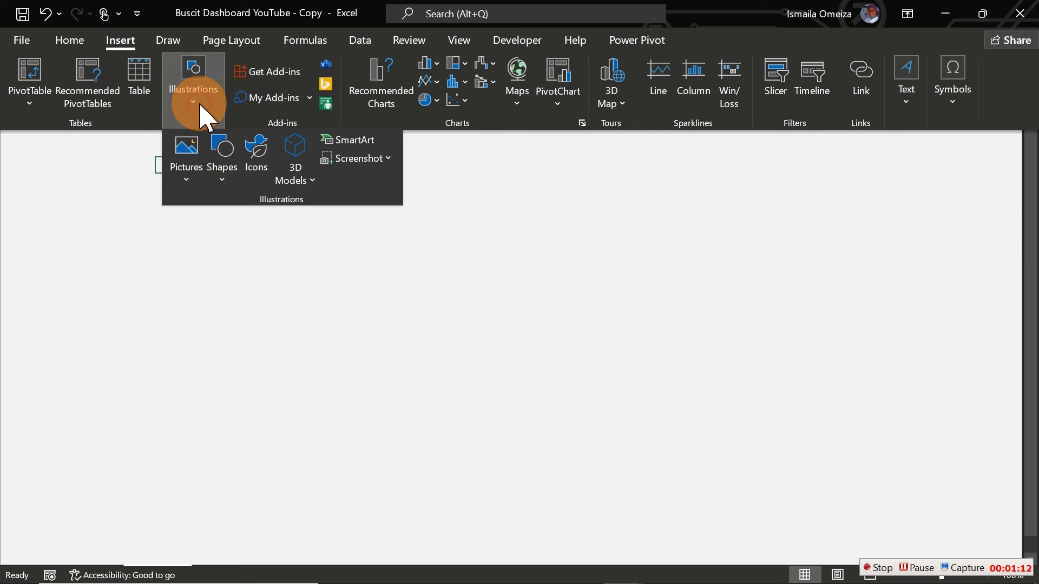
left_click(218, 183)
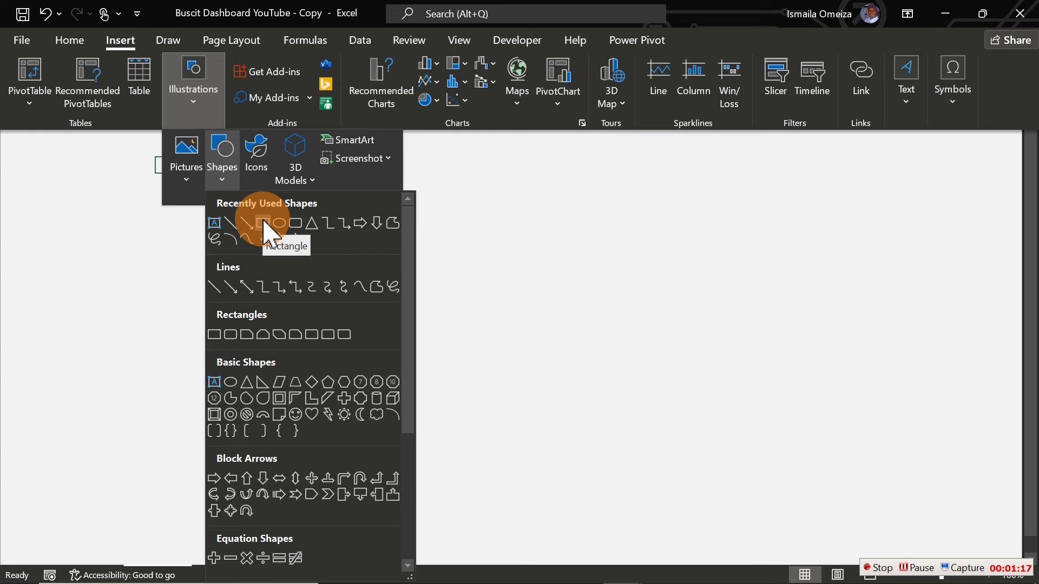
left_click(264, 222)
left_click_drag(48, 69, 582, 191)
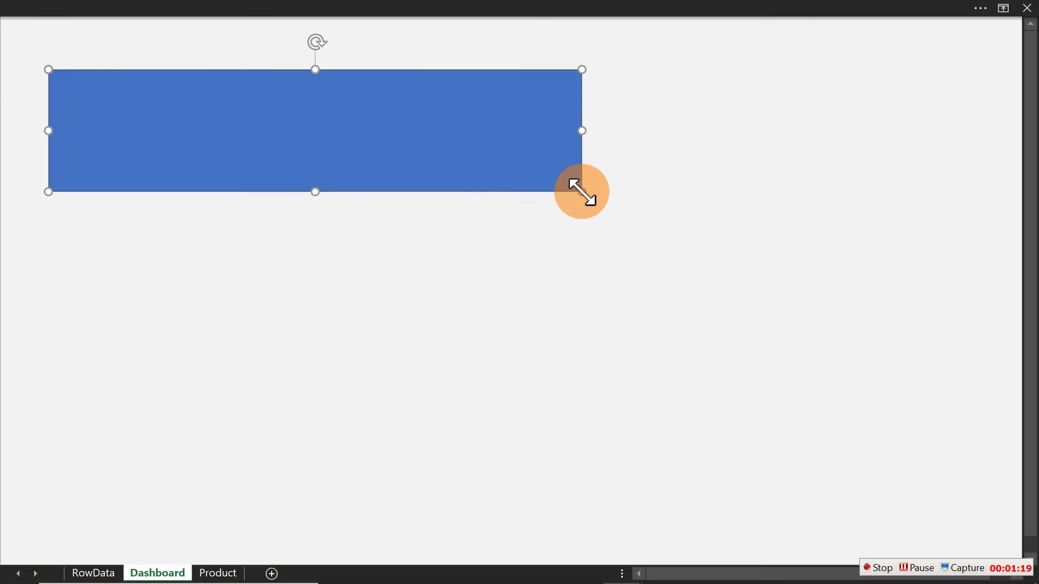
left_click_drag(439, 165, 515, 192)
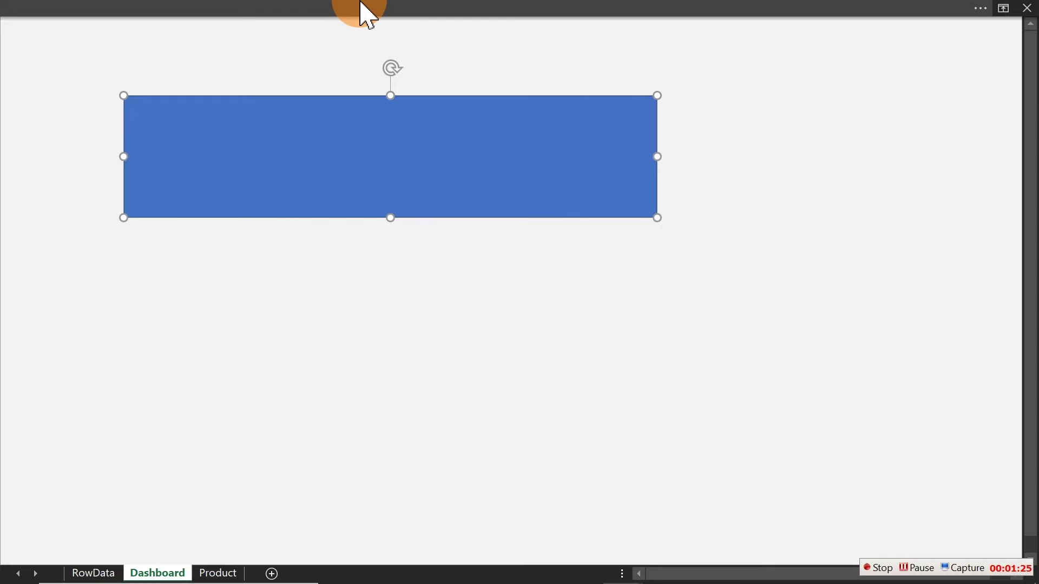
Set the rectangle's shape height to 1.92 cm
left_click(359, 8)
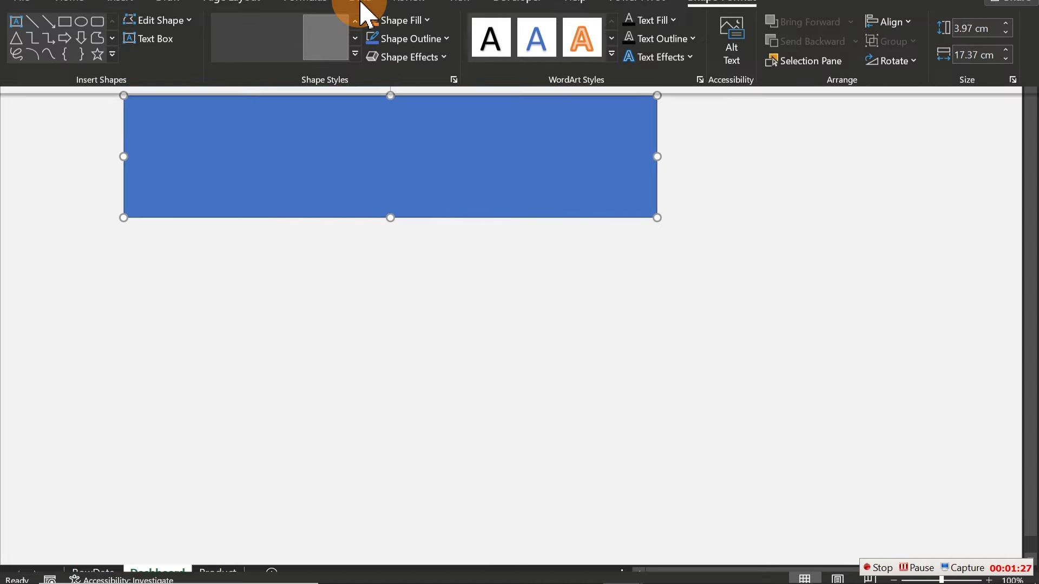
left_click(964, 71)
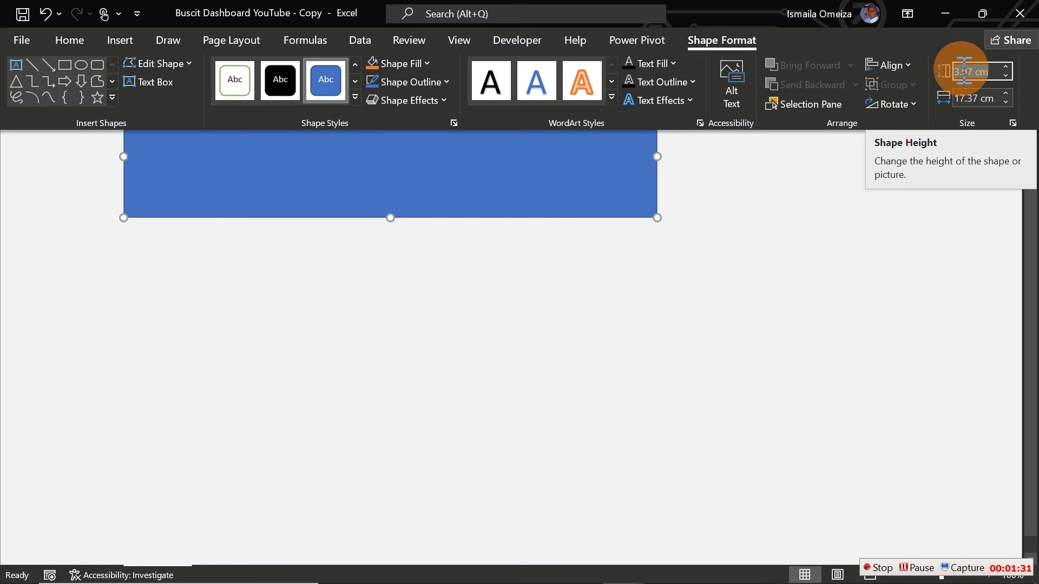
type("1.92")
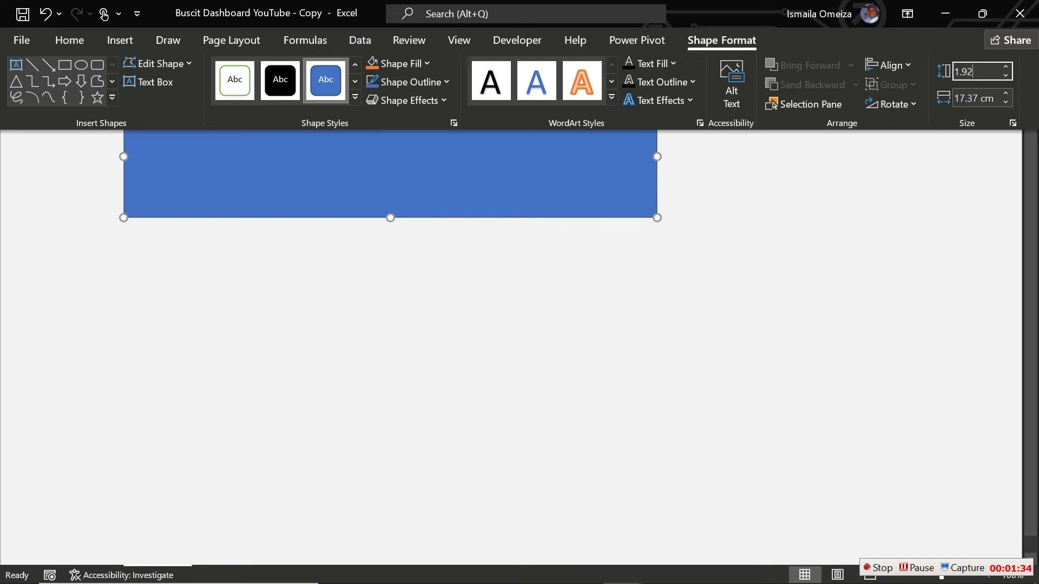
key("Return")
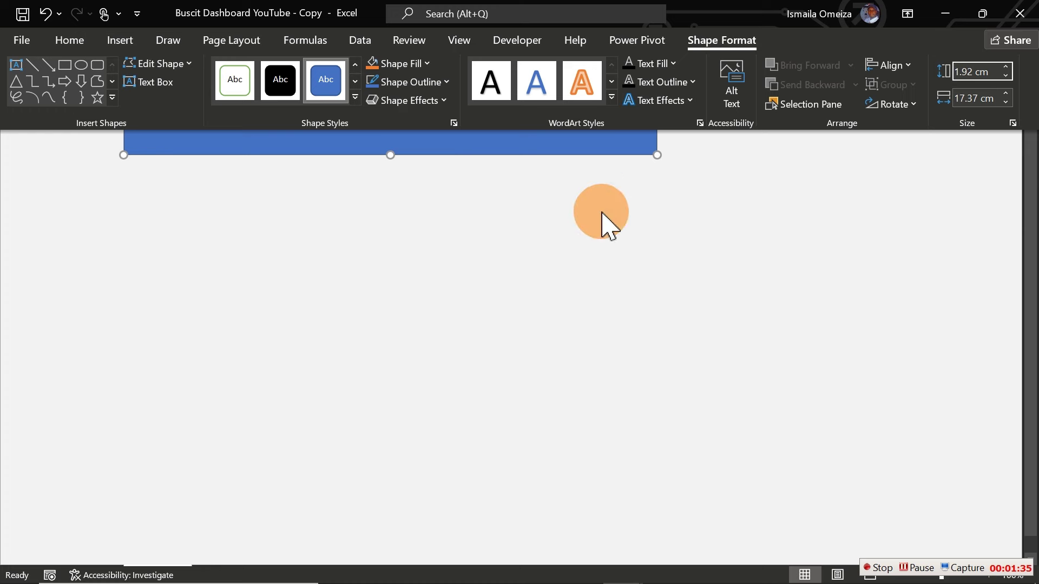
Move the rectangle to the sheet's upper-right corner and stretch its left side to the sheet's left edge
key("ctrl+shift+F1")
left_click_drag(528, 124, 904, 42)
left_click_drag(498, 43, 5, 49)
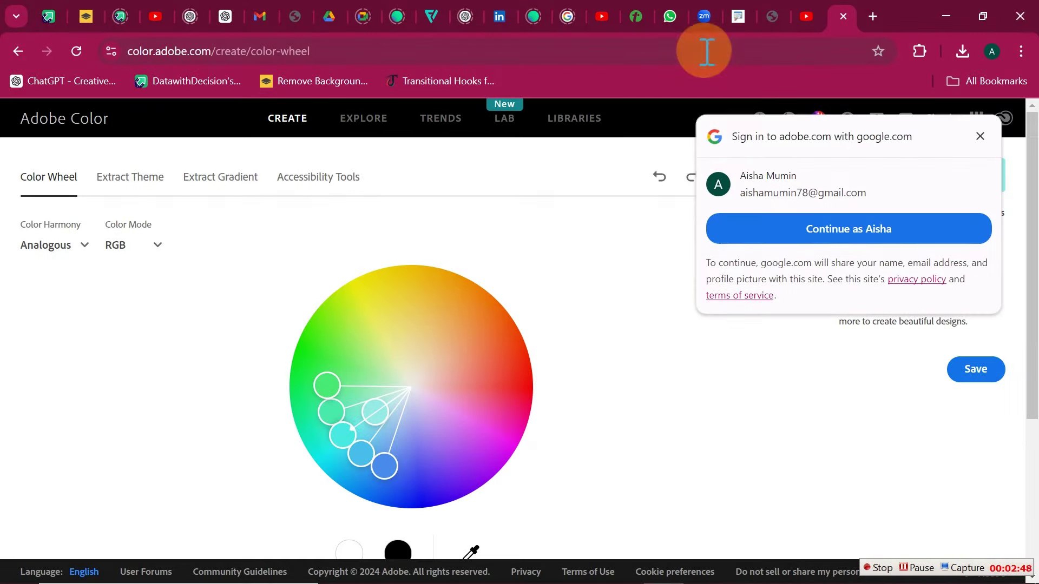
Dismiss the Google sign-in prompt on the Adobe Color site and browse its Explore page for color themes
left_click(979, 136)
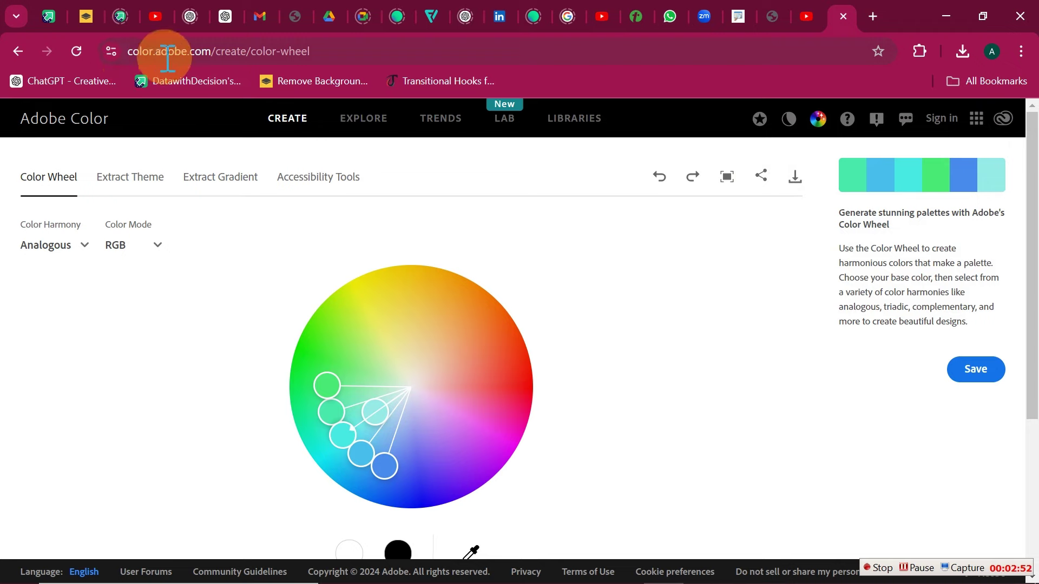
left_click(363, 120)
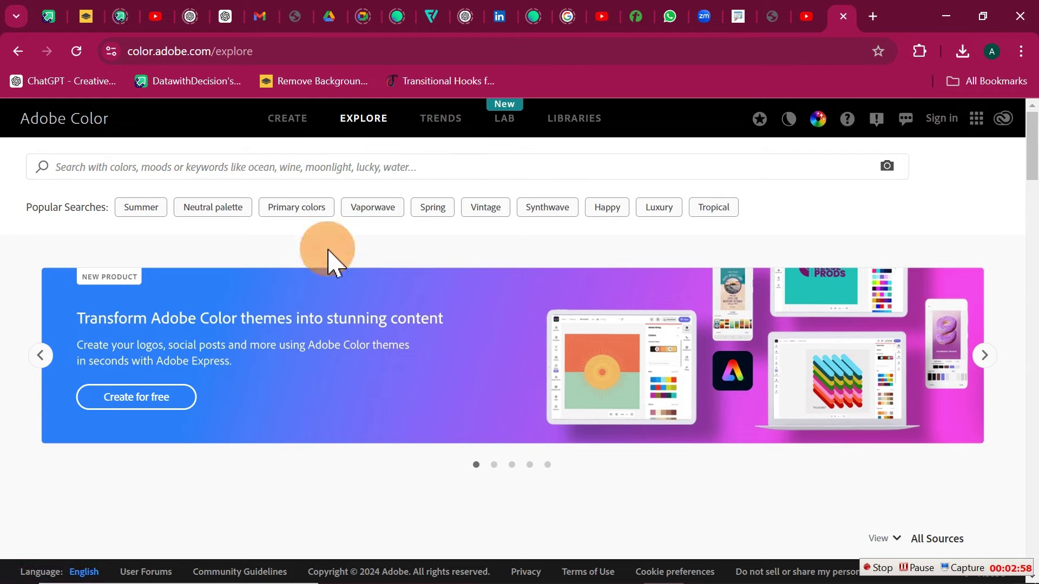
mouse_move(1032, 162)
left_mouse_down()
mouse_move(1032, 476)
mouse_move(1032, 143)
left_mouse_up()
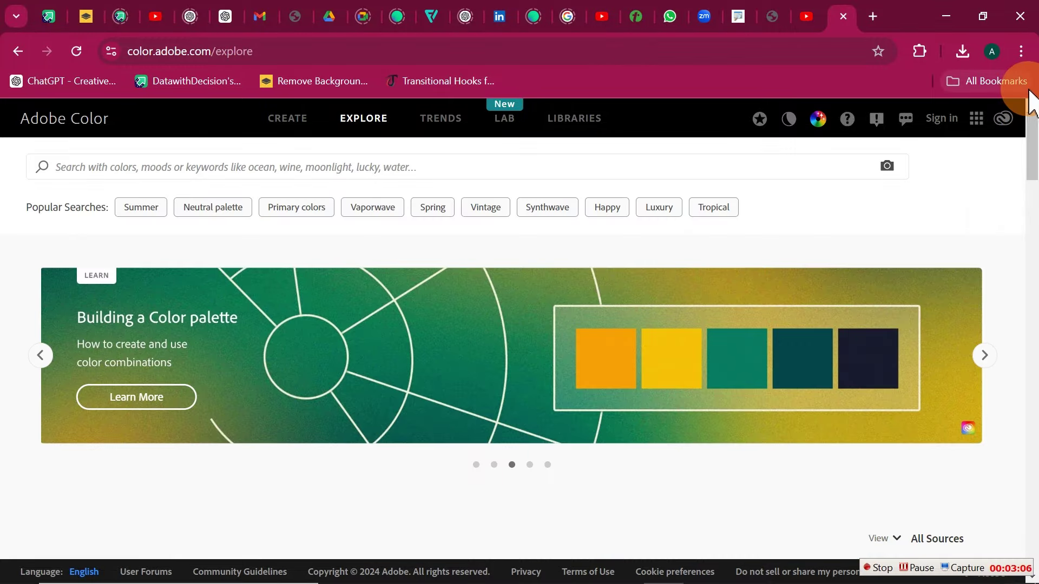
Search the color themes for "purple" and look over the resulting palettes
left_click(223, 166)
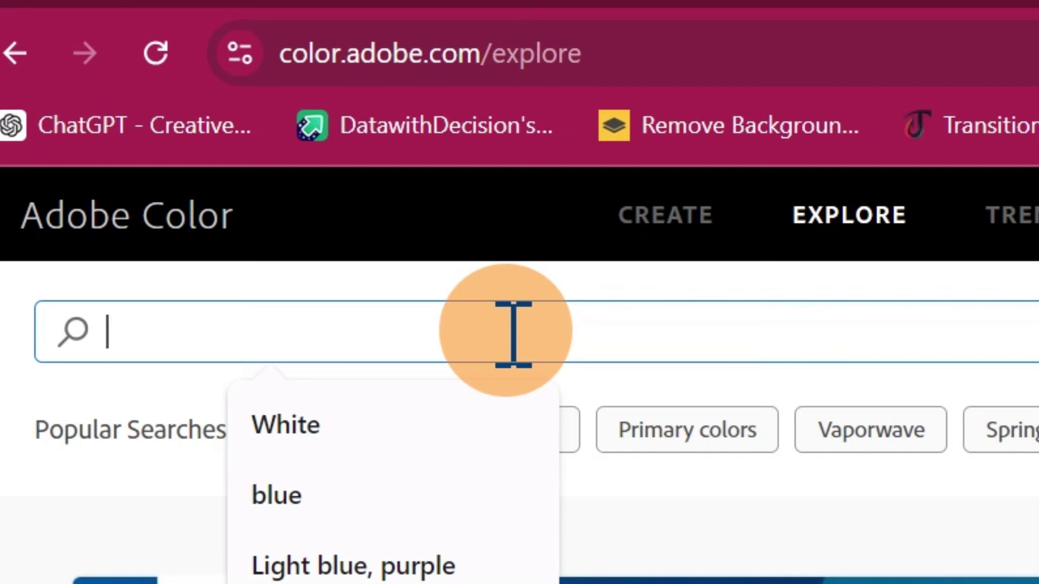
type("purp")
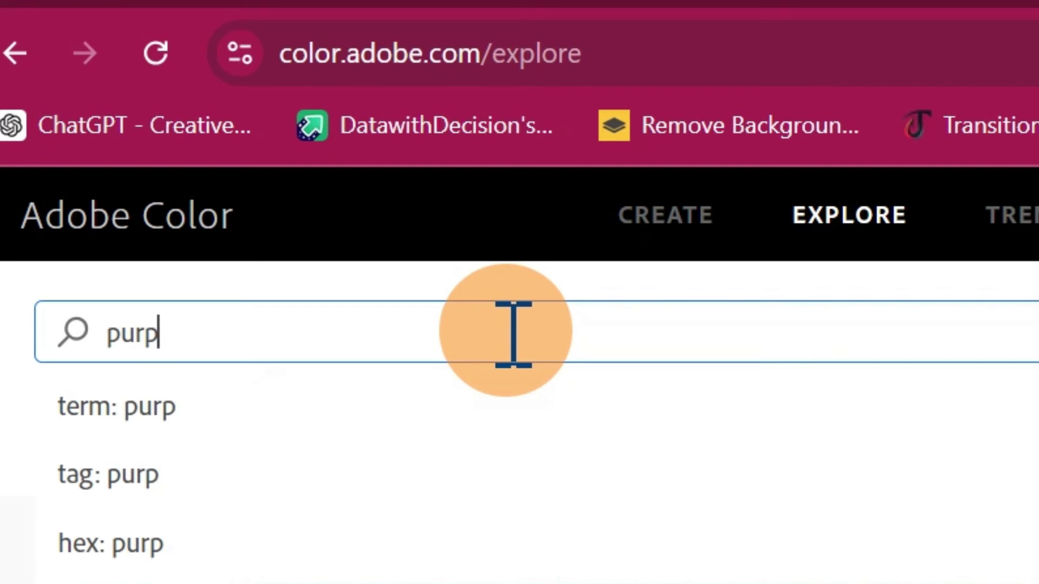
type("le")
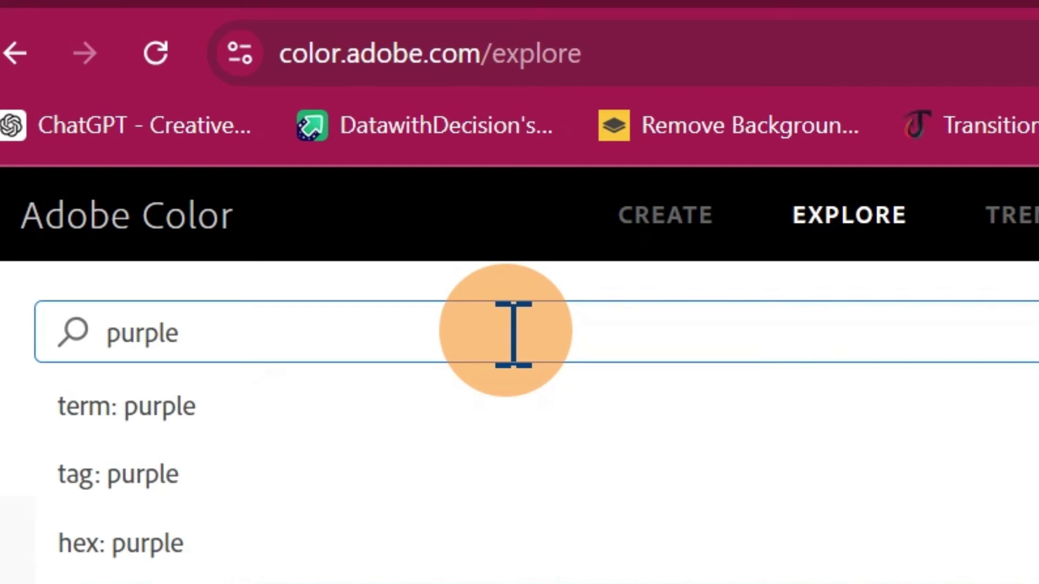
key("Return")
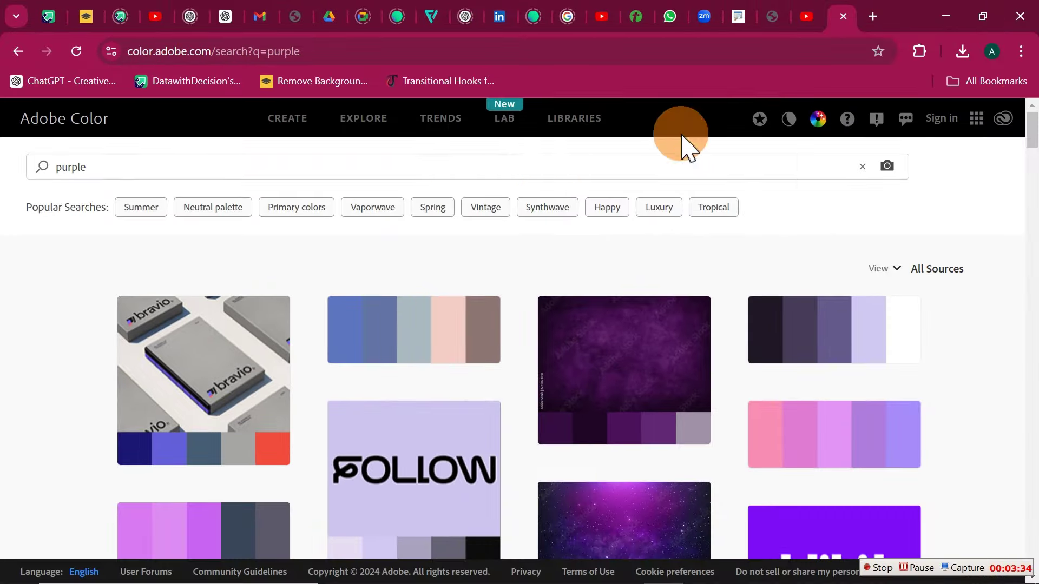
mouse_move(1028, 122)
left_mouse_down()
mouse_move(1033, 245)
mouse_move(1031, 103)
left_mouse_up()
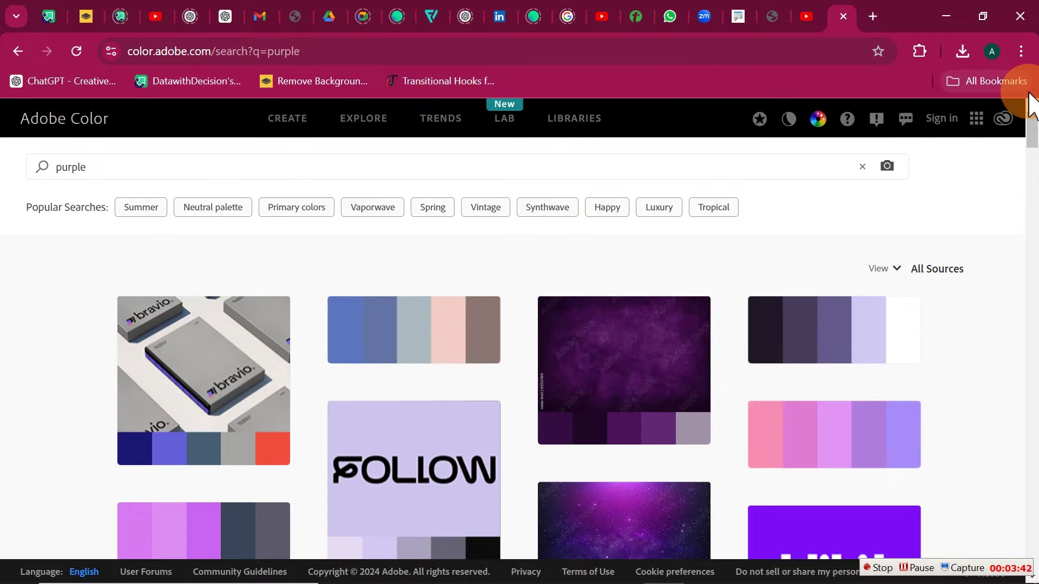
Extend the theme search to "purple, blue", inspect the violet-to-cyan theme "Copy of My Color Theme", and close it
left_click(297, 172)
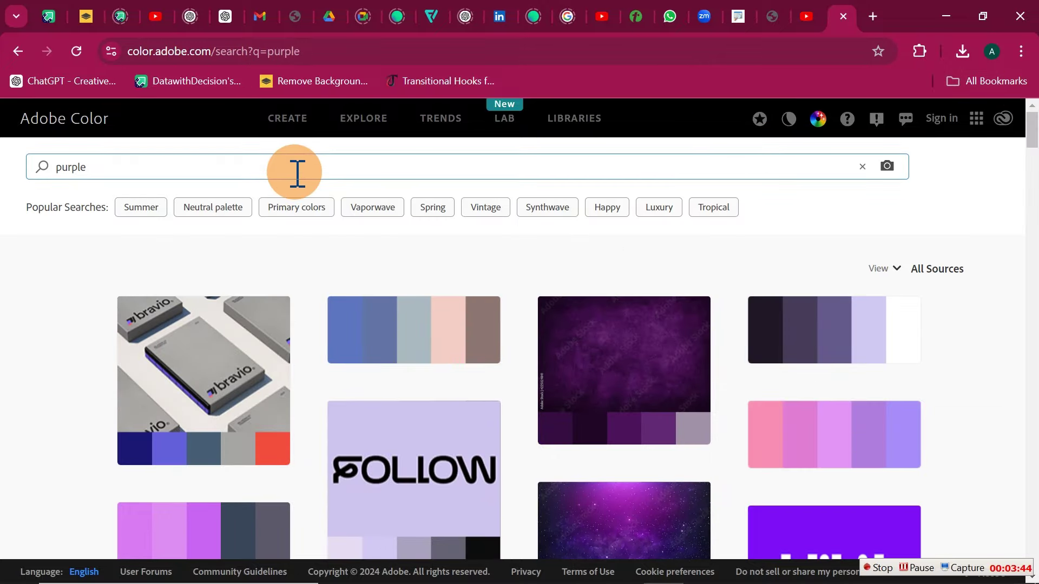
type(", blue")
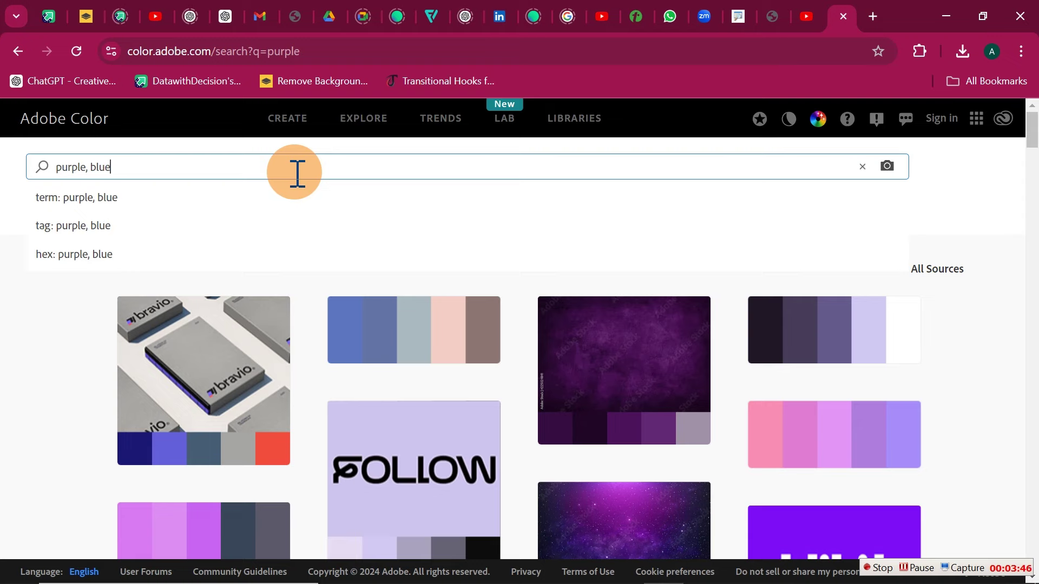
key("Return")
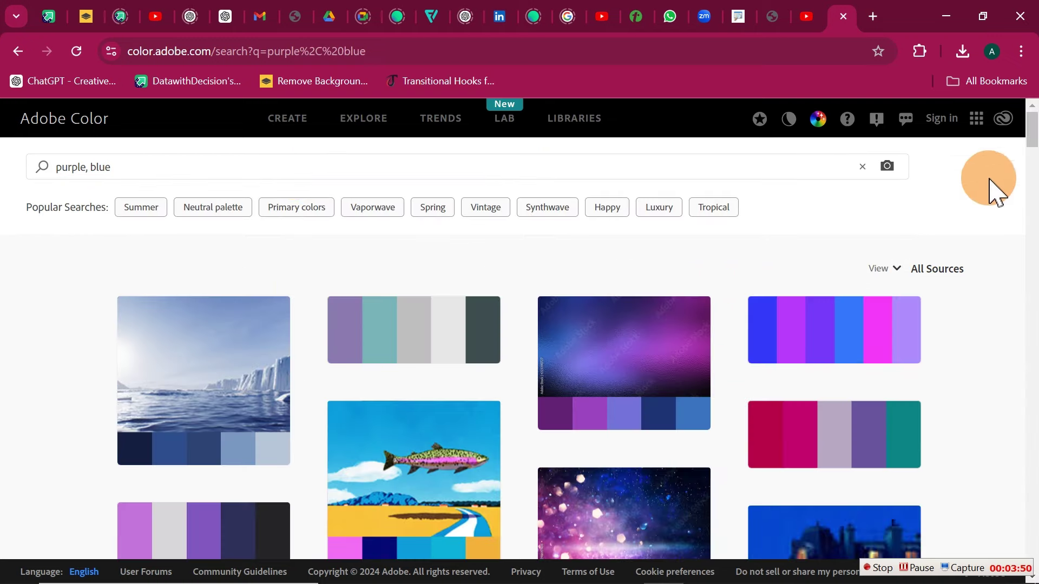
left_click_drag(1030, 145, 1027, 220)
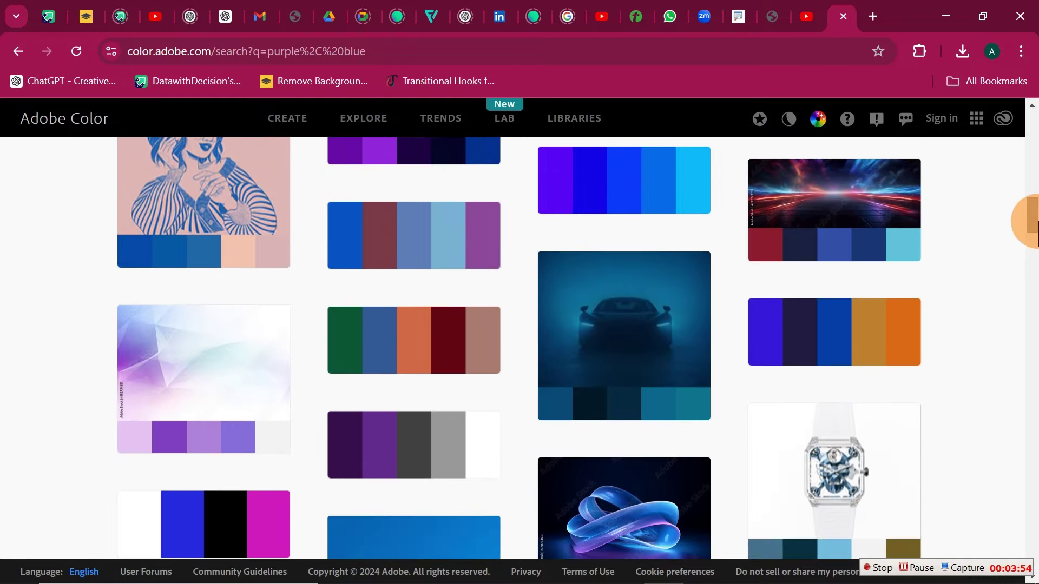
mouse_move(852, 227)
left_click(664, 204)
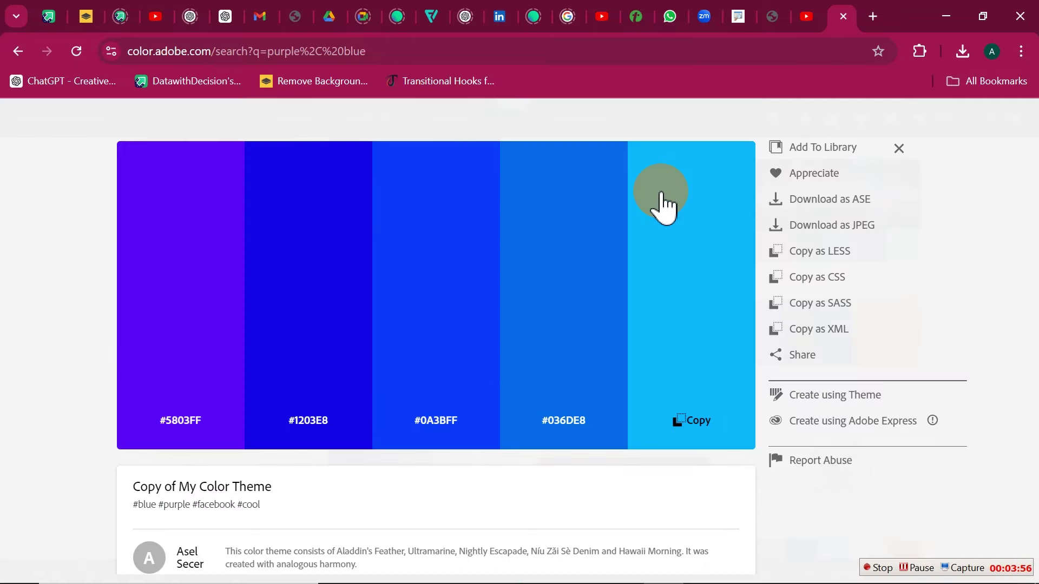
left_click(899, 148)
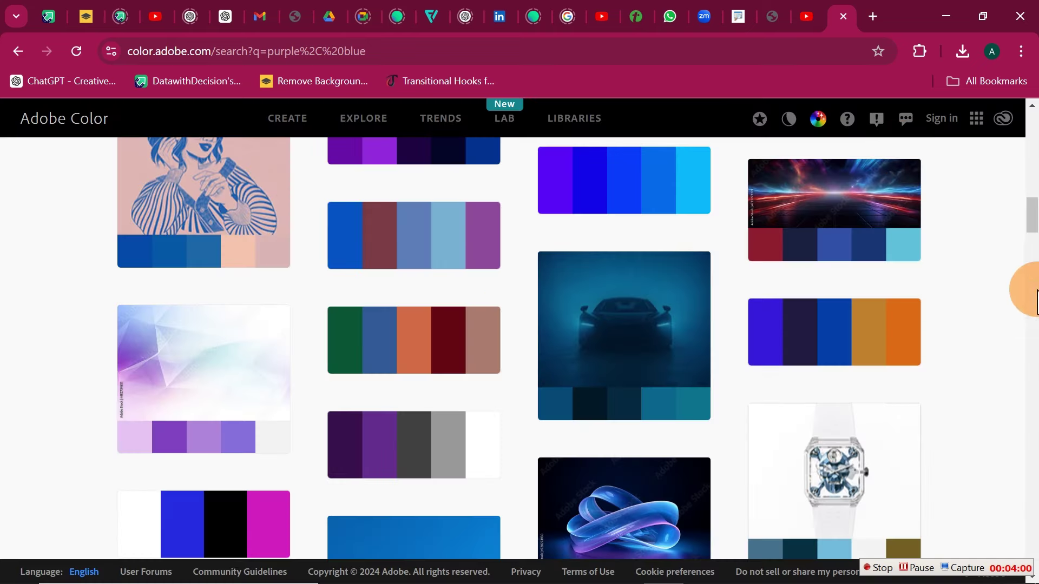
Open the Pastel Blues to Purples theme and copy its #B3CCFF color code
left_click_drag(1031, 222, 1030, 251)
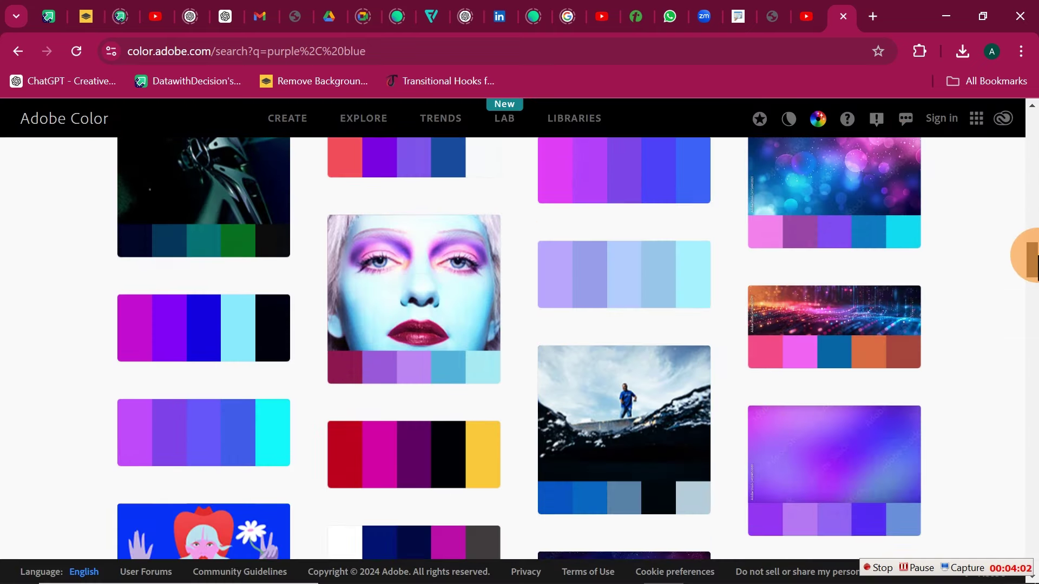
left_click(627, 282)
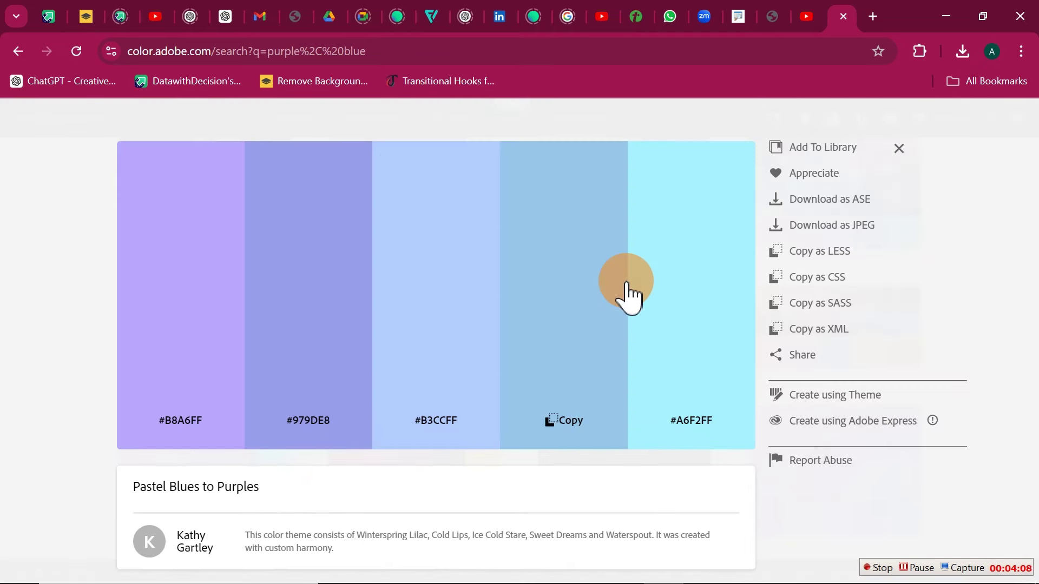
left_click(950, 20)
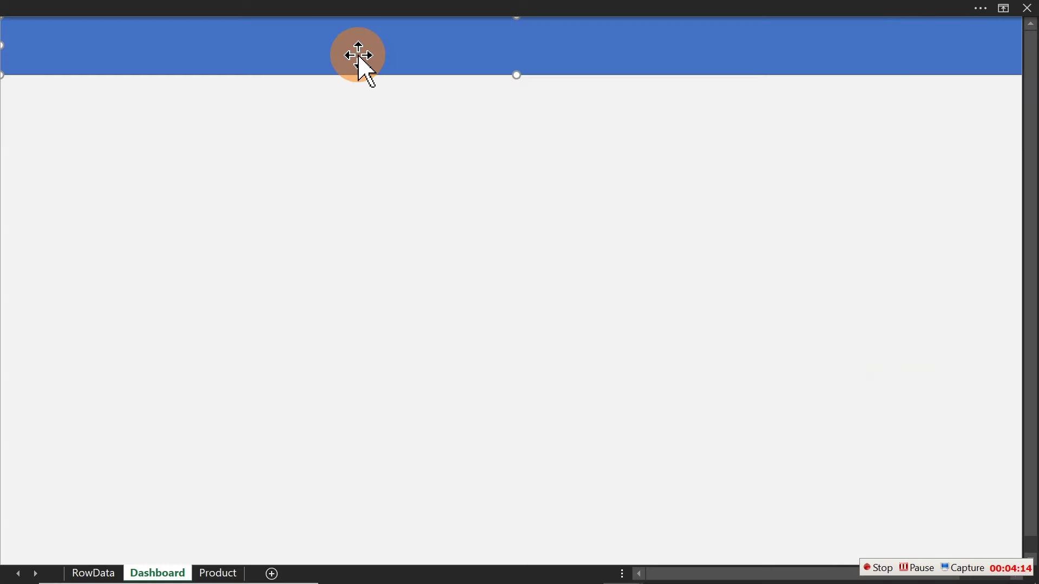
mouse_move(487, 578)
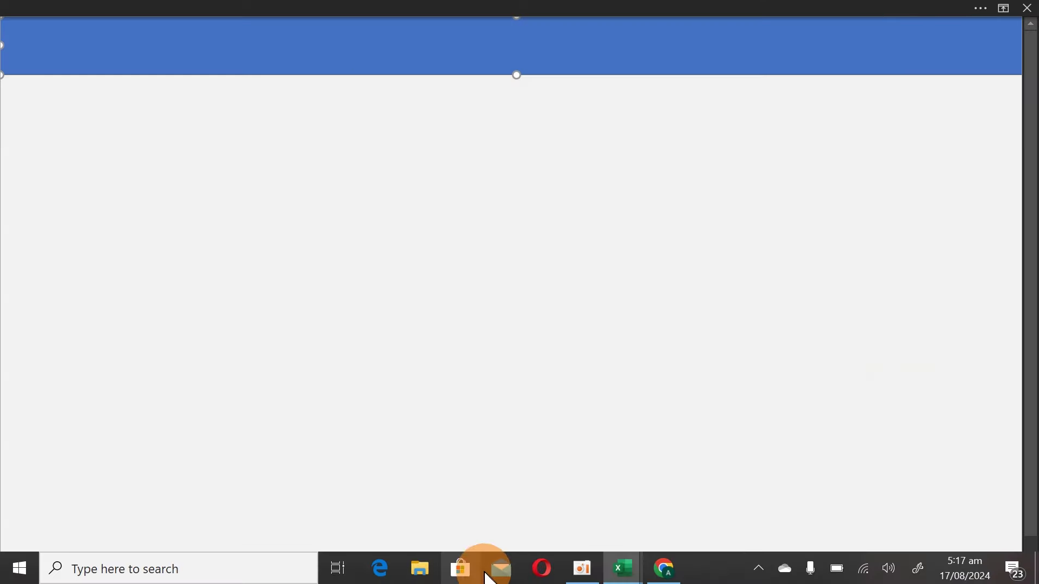
left_click(668, 571)
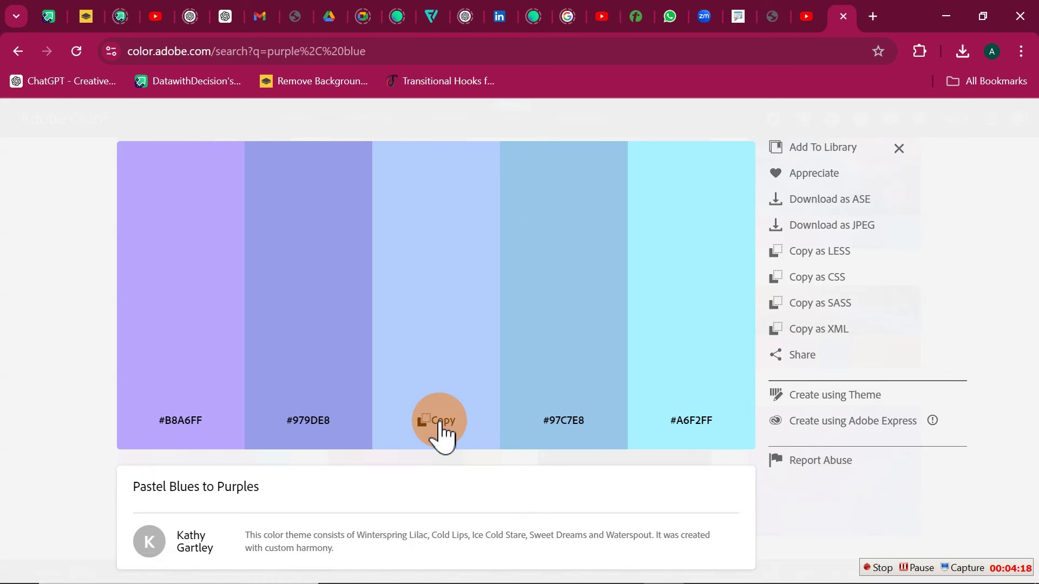
left_click(425, 423)
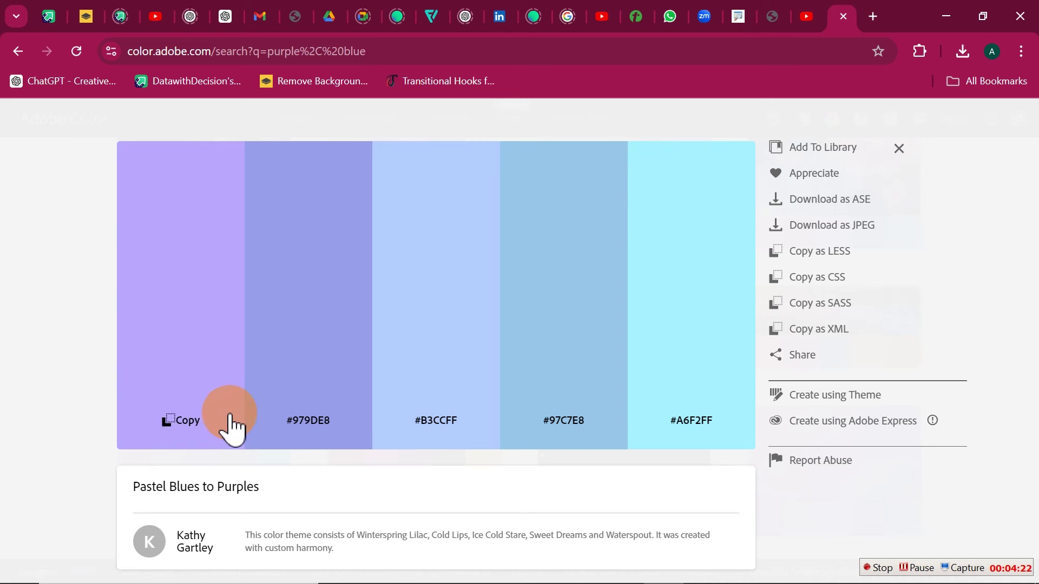
Switch to Excel, place the Format Shape pane below the header rectangle, and expand the rectangle's fill settings
left_click(946, 20)
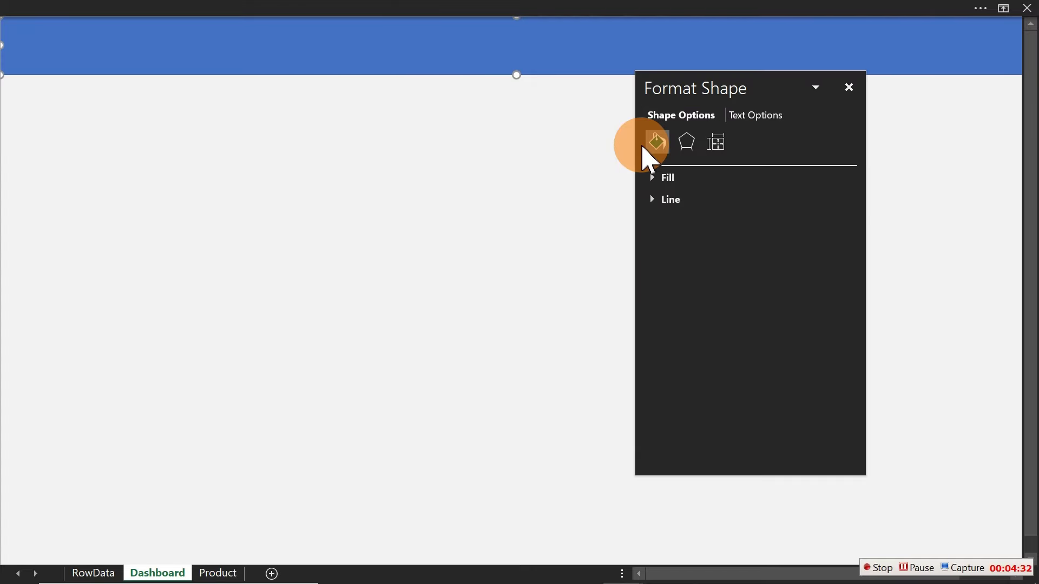
left_click_drag(733, 90, 427, 90)
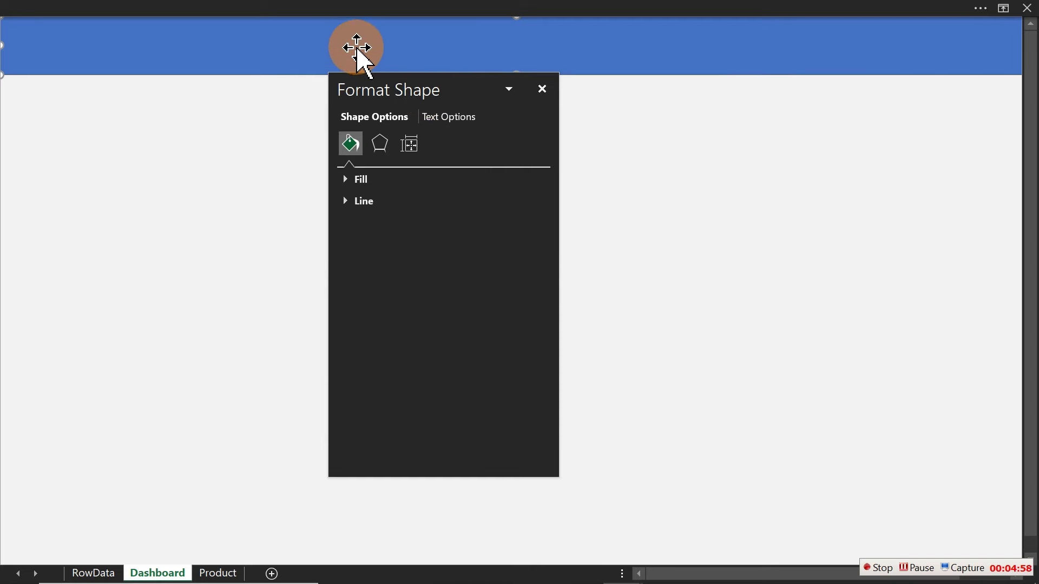
left_click_drag(411, 86, 464, 132)
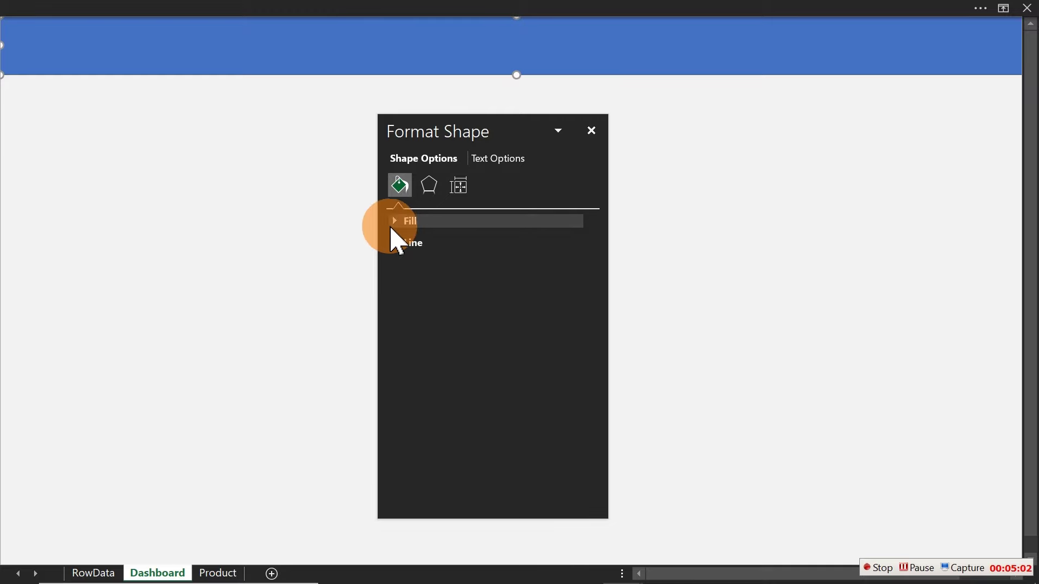
left_click(401, 220)
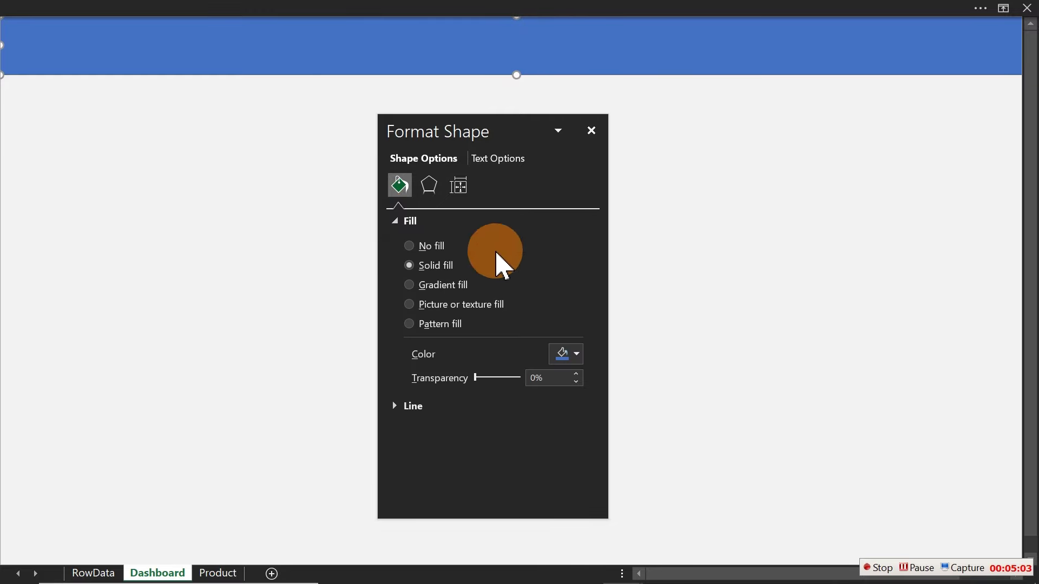
Set the header rectangle's solid fill to a custom RGB color with red 92, green 57 and blue 194
left_click(569, 353)
left_click(606, 531)
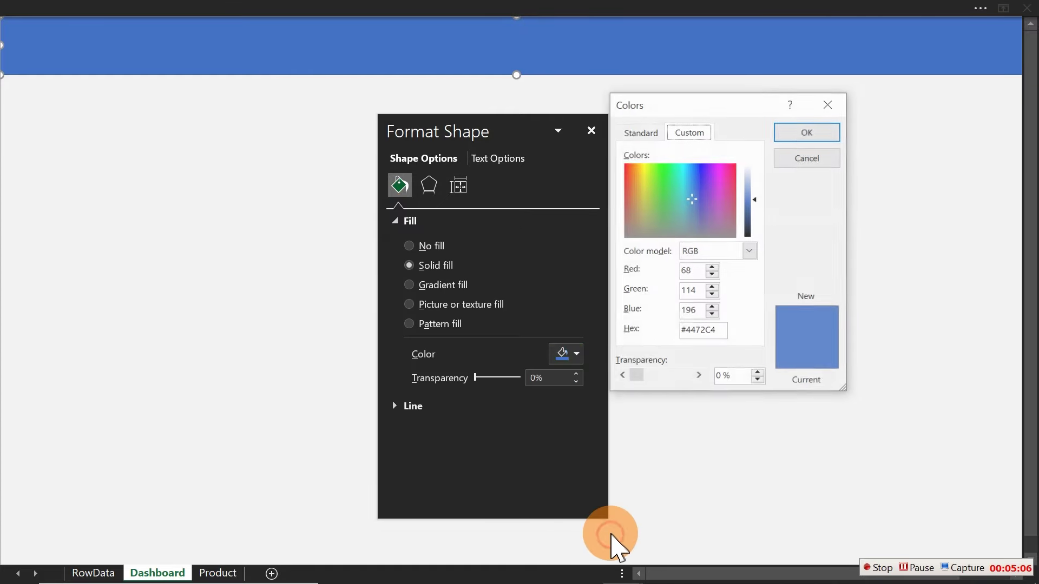
left_click_drag(723, 330, 664, 330)
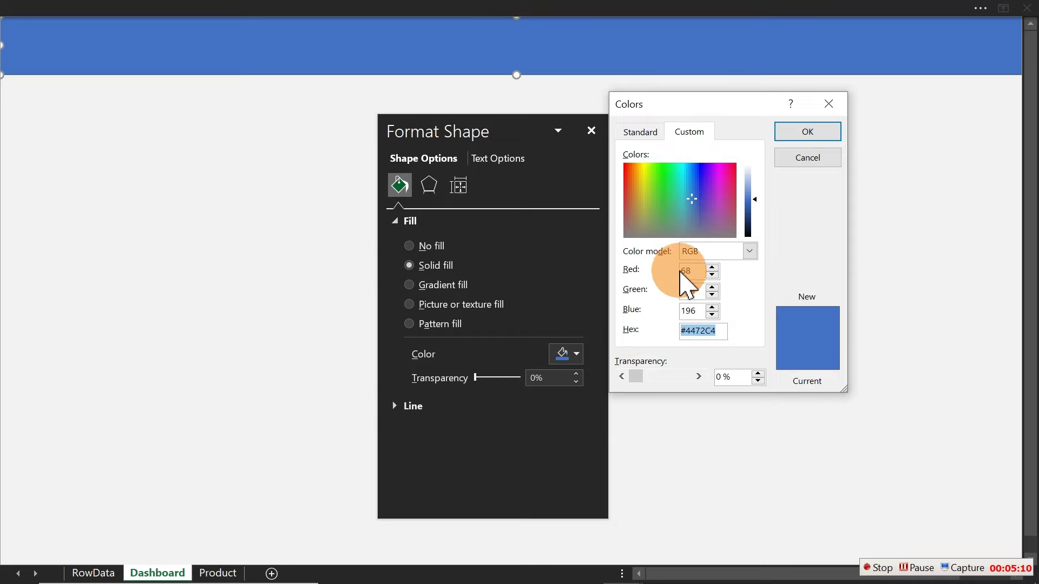
left_click_drag(699, 272, 666, 273)
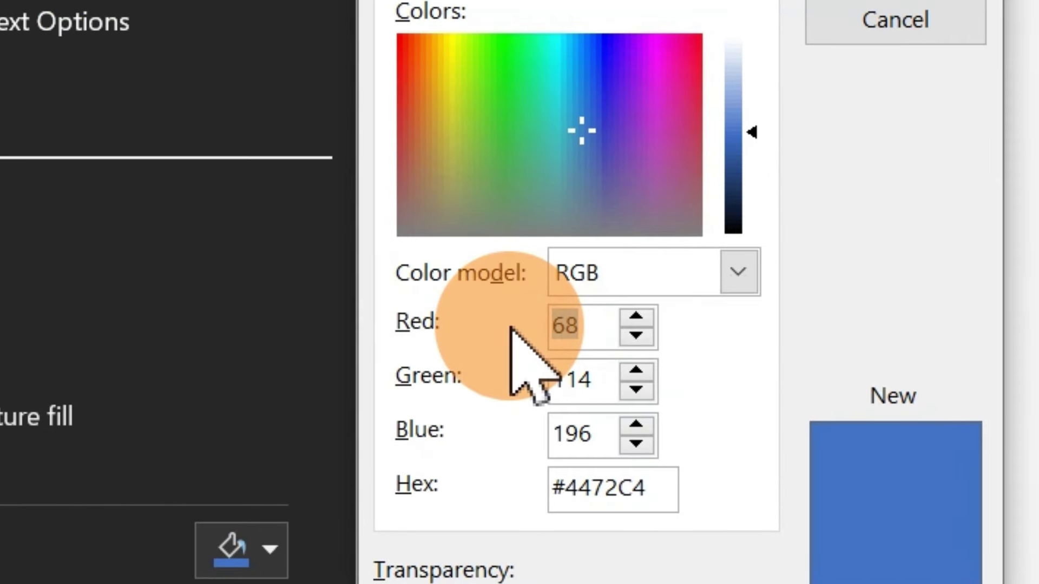
type("9")
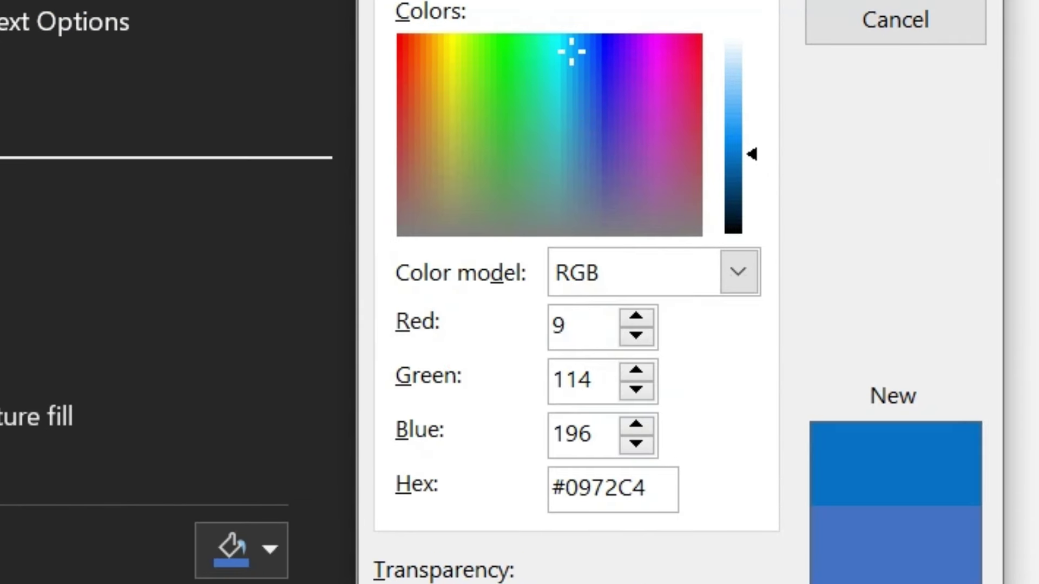
type("2")
key("Tab")
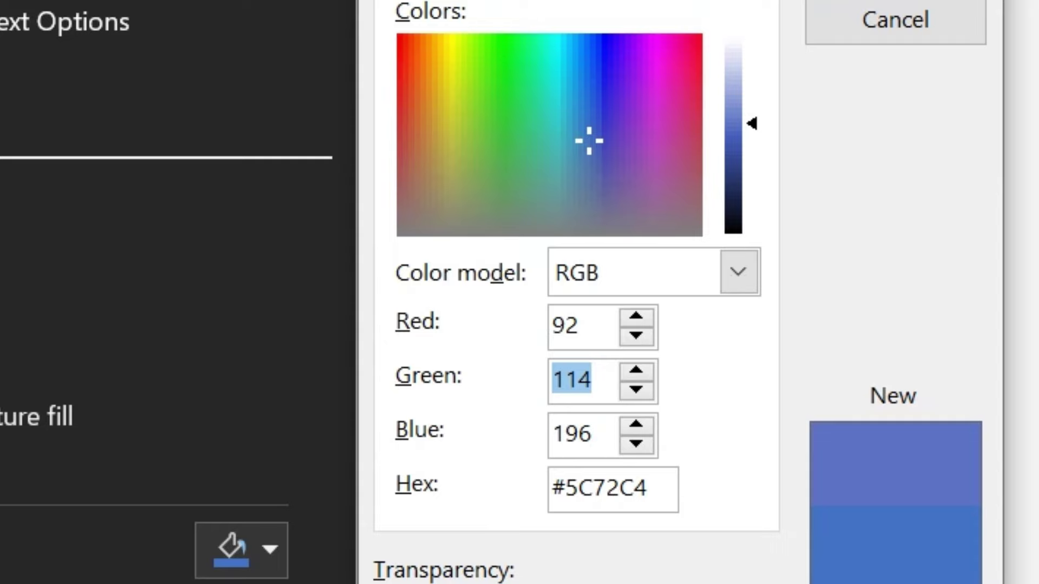
type("57")
key("Tab")
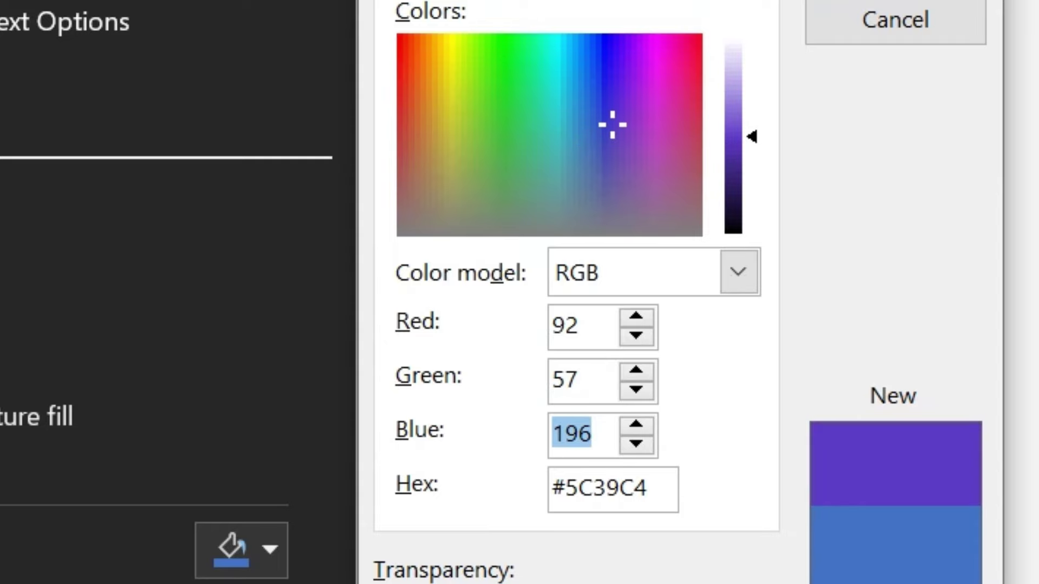
type("1")
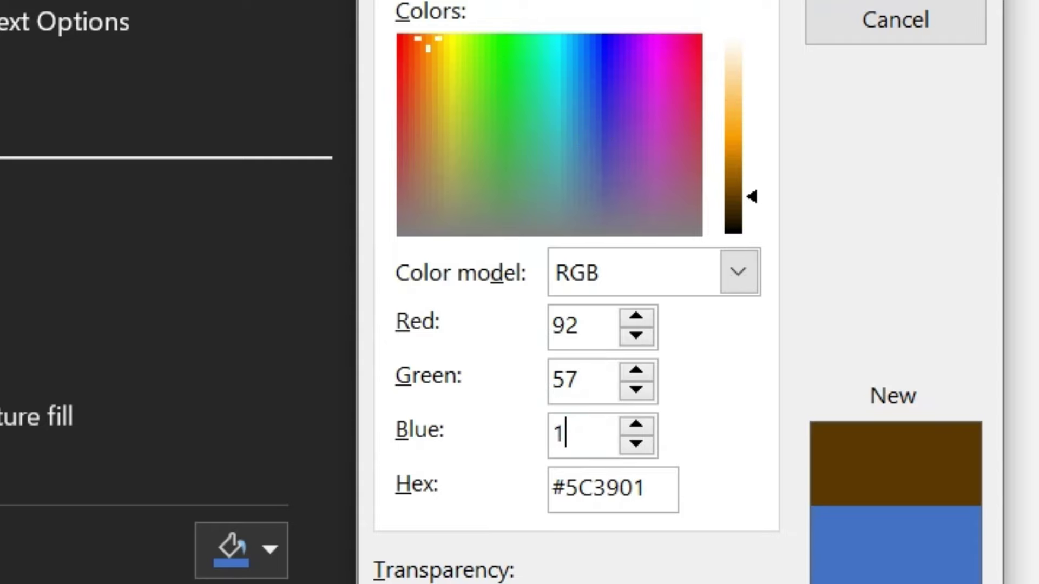
type("94")
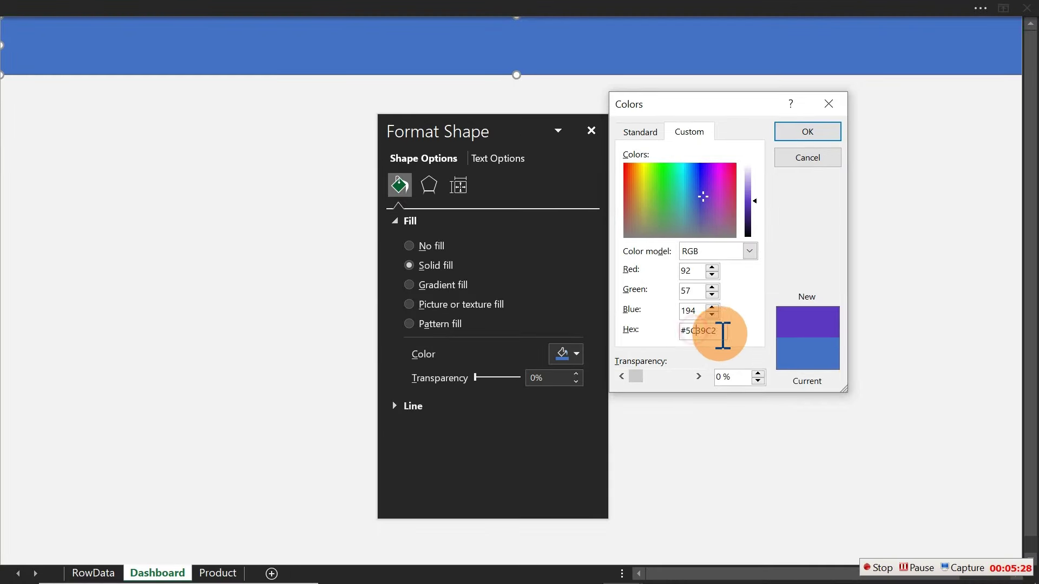
left_click_drag(719, 331, 671, 333)
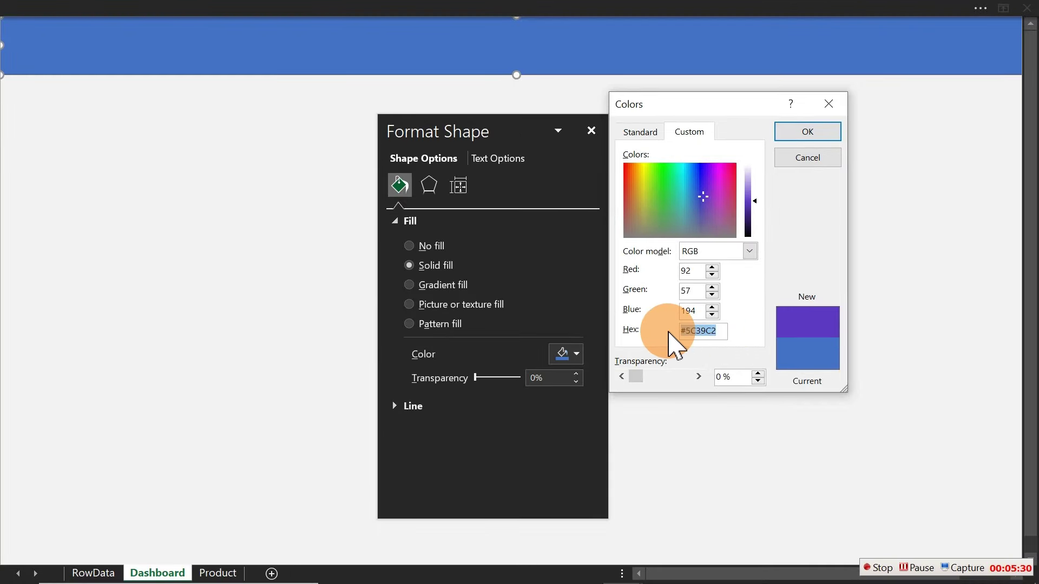
left_click(786, 133)
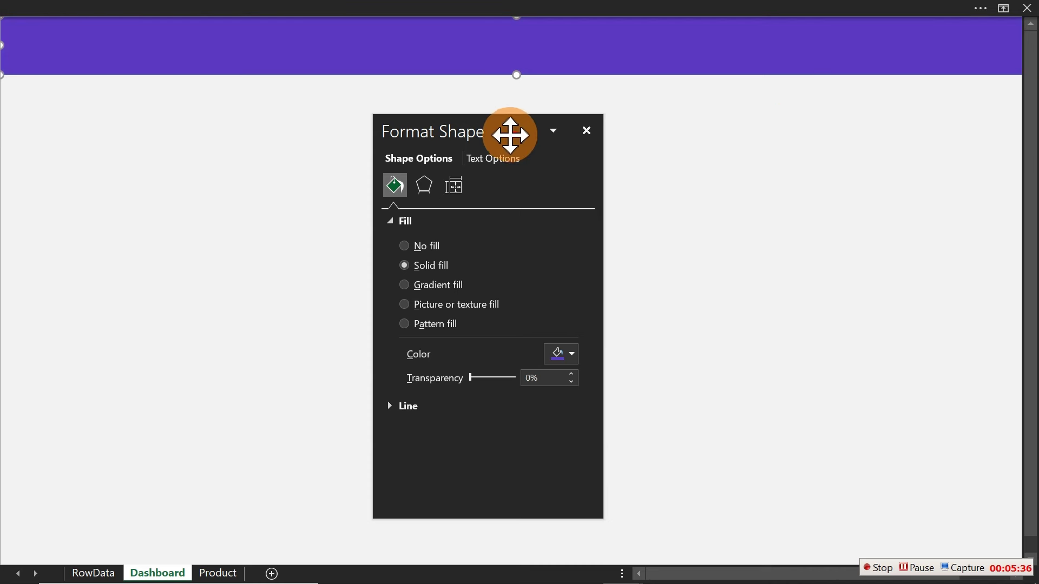
Draw a rectangle with rounded diagonal corners, about 13.74 cm wide and 3.72 cm high, and place it below the purple header
left_click_drag(510, 135, 324, 260)
left_click(514, 238)
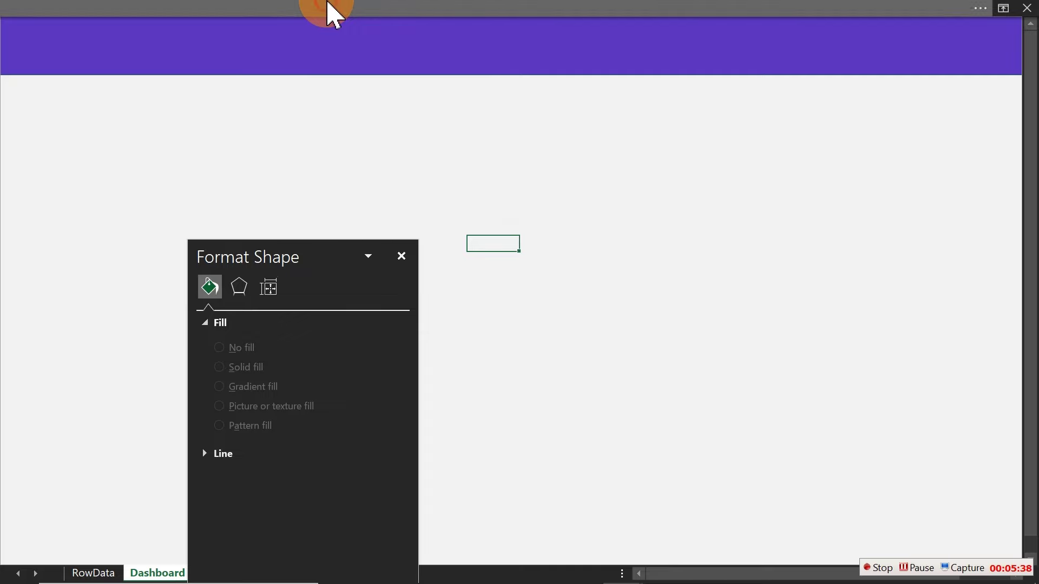
left_click(327, 12)
left_click(123, 42)
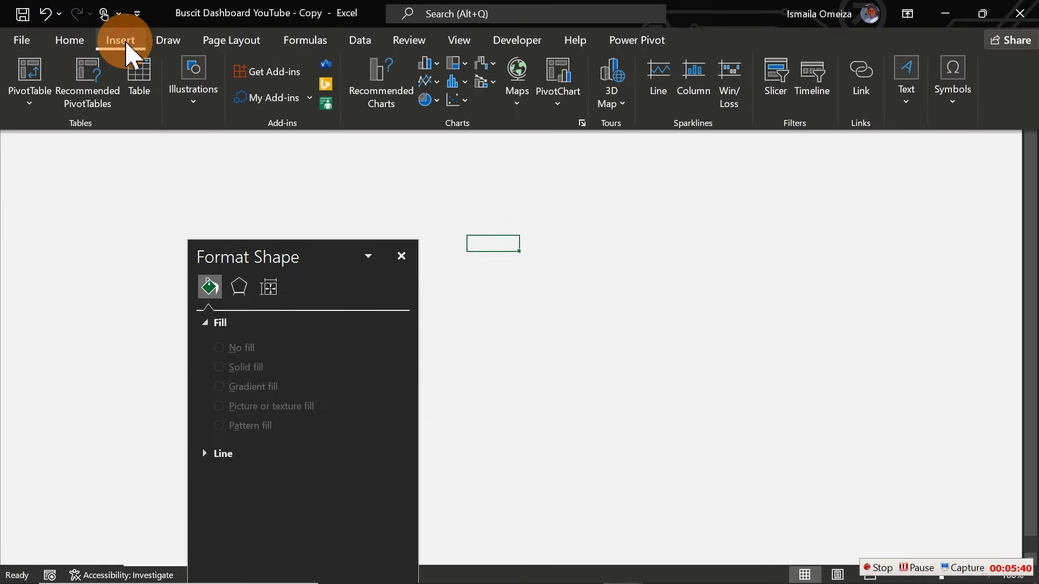
left_click(181, 103)
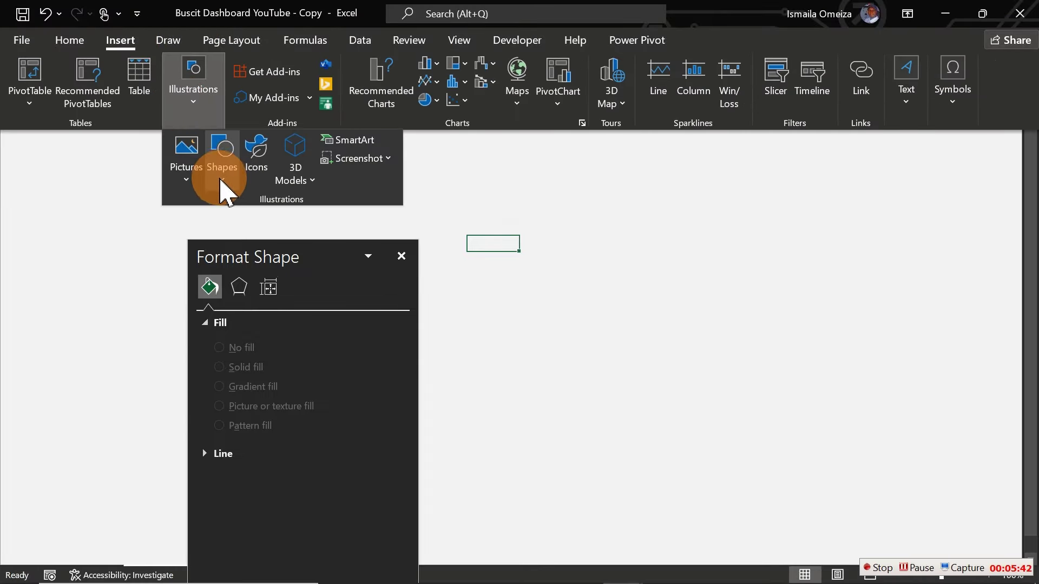
left_click(221, 184)
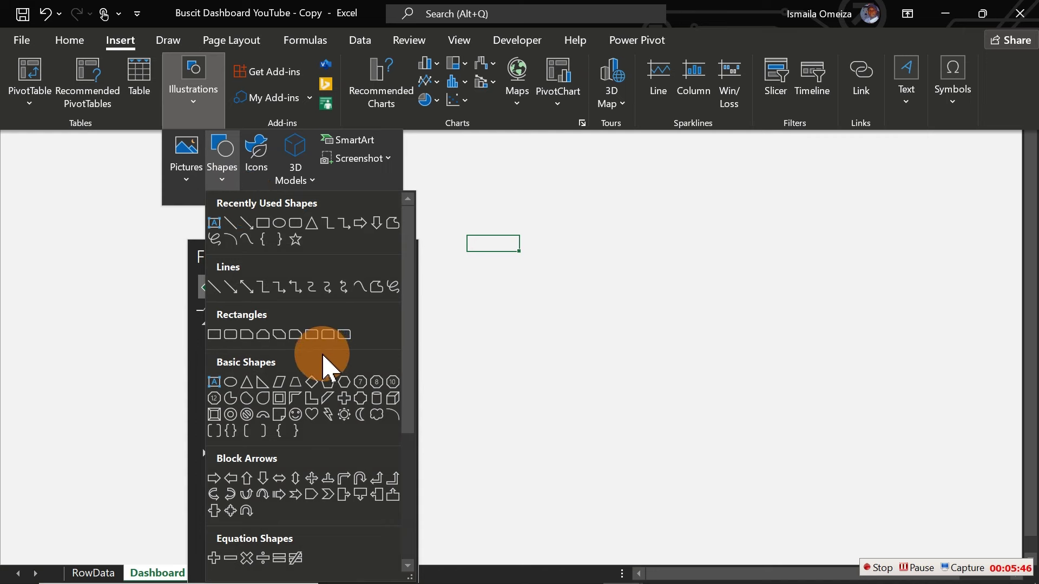
left_click(351, 338)
left_click_drag(247, 192, 670, 307)
left_click_drag(557, 272, 734, 244)
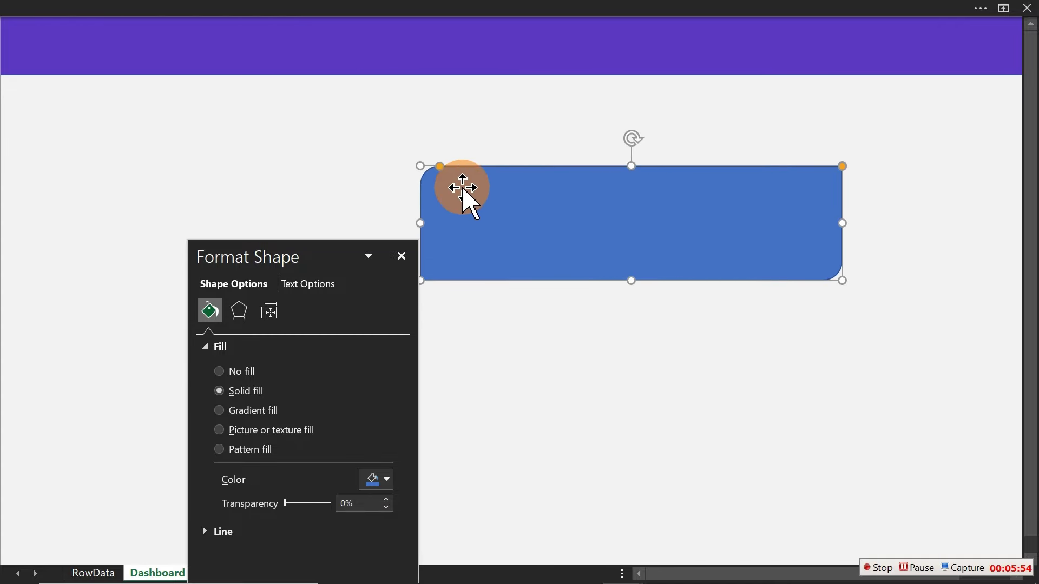
Increase the blue shape's corner rounding to the maximum, shift it slightly down, and flip it vertically
left_click_drag(441, 167, 563, 179)
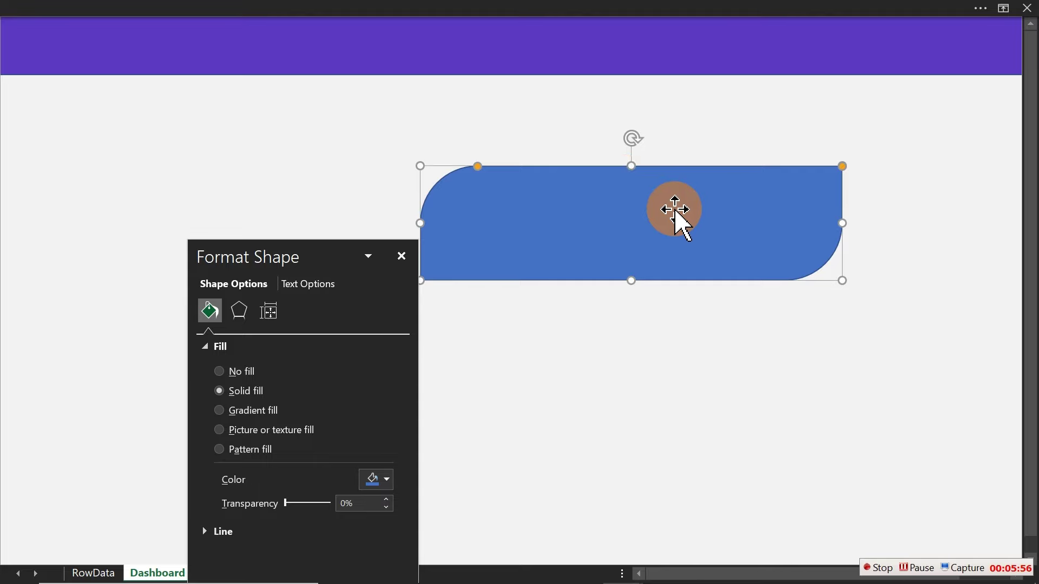
left_click_drag(681, 209, 718, 249)
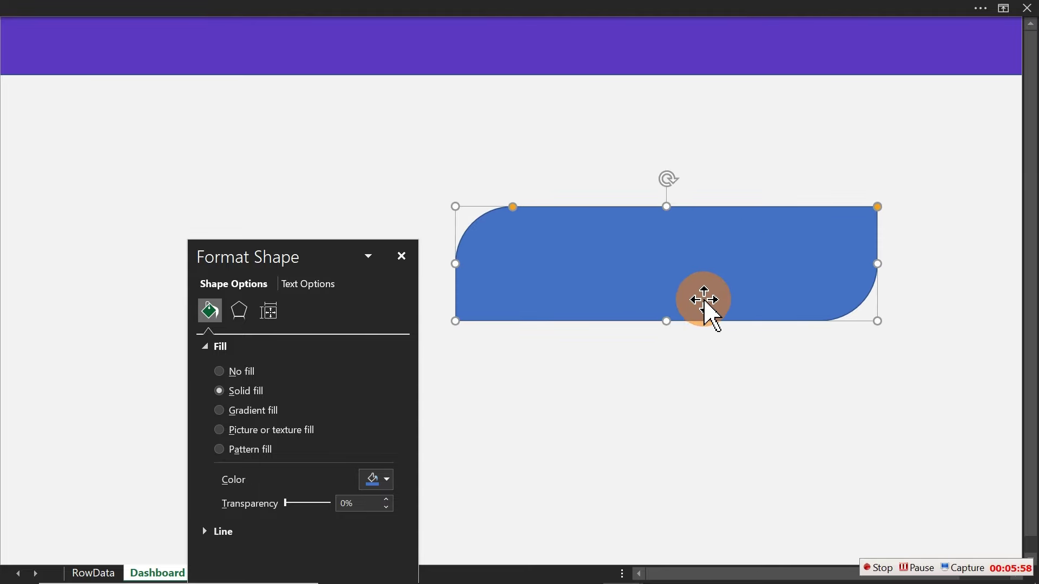
left_click(384, 6)
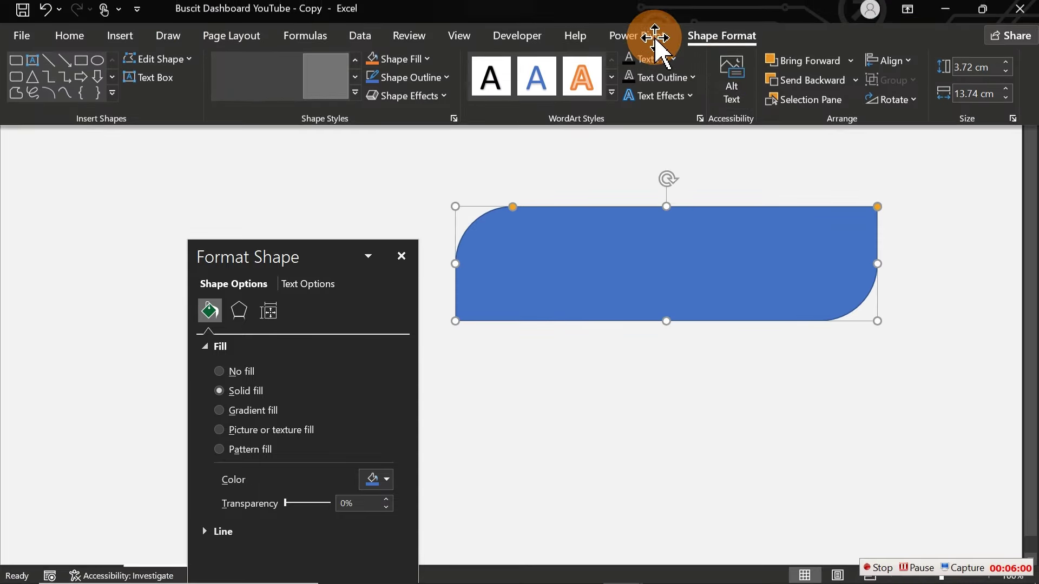
left_click(904, 104)
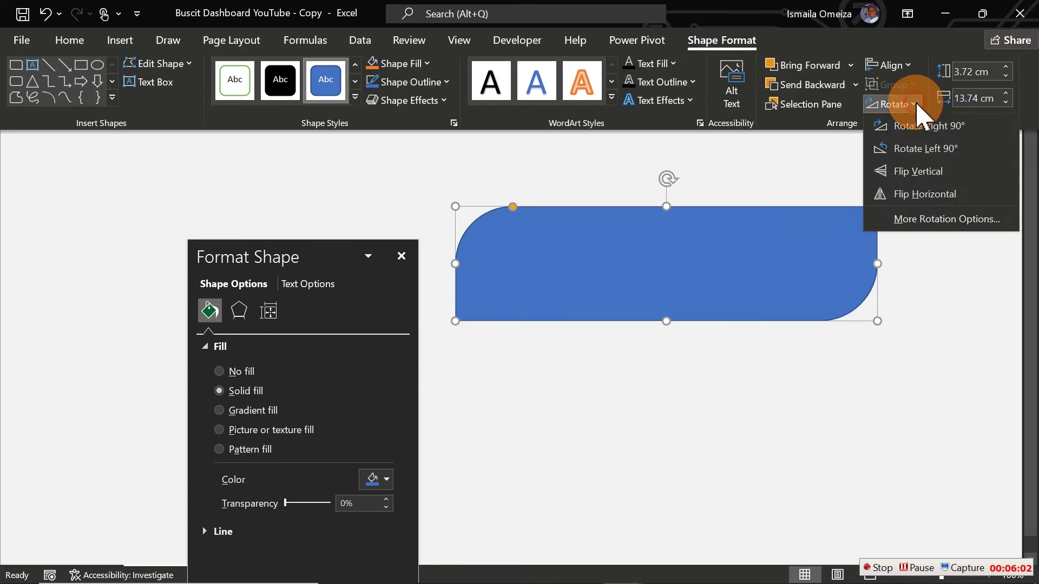
left_click(928, 179)
left_click(723, 254)
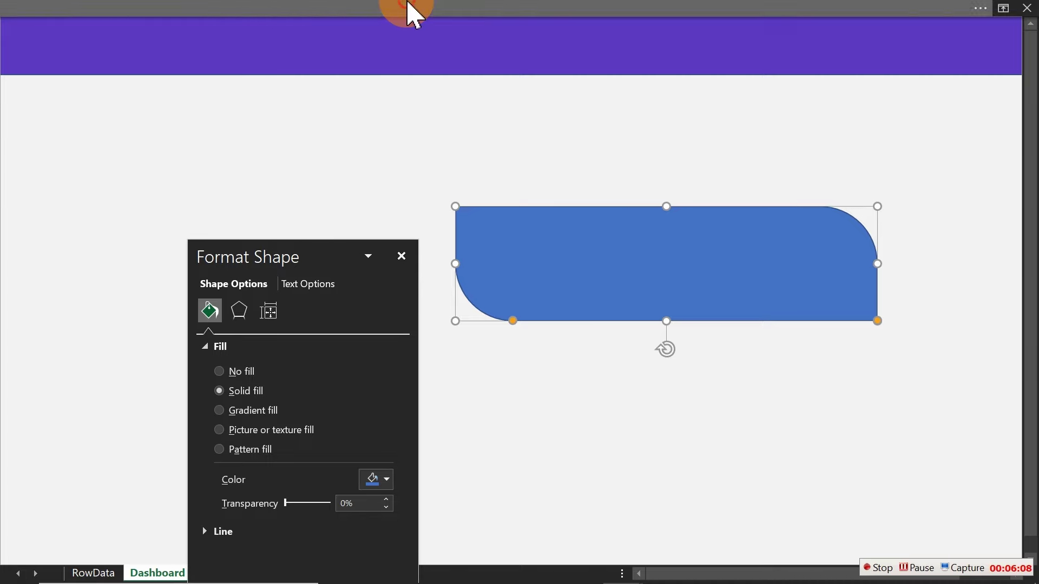
Set the blue shape's height to 28.08 cm
left_click(495, 12)
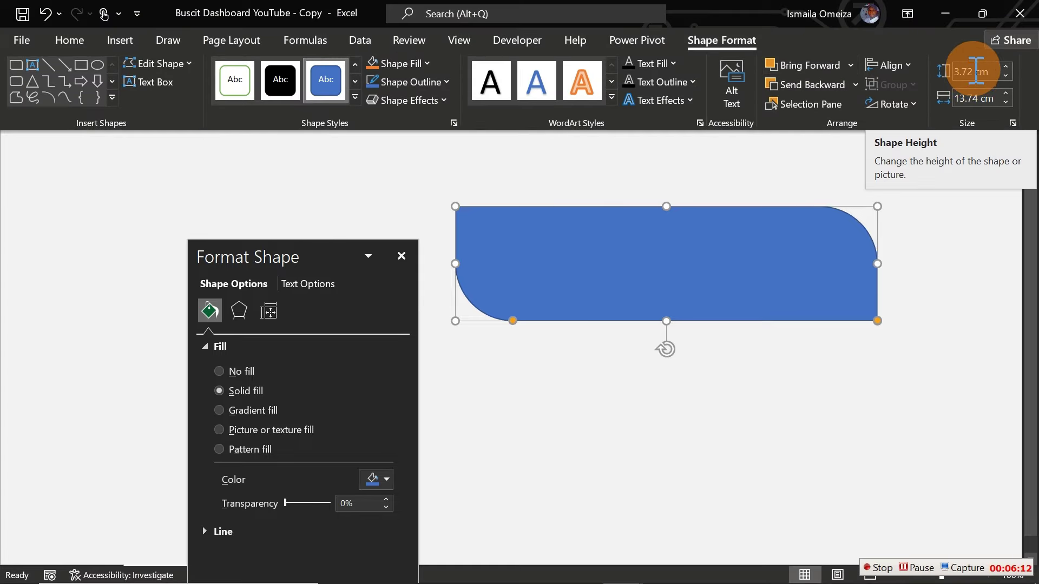
left_click(976, 71)
type("28.0")
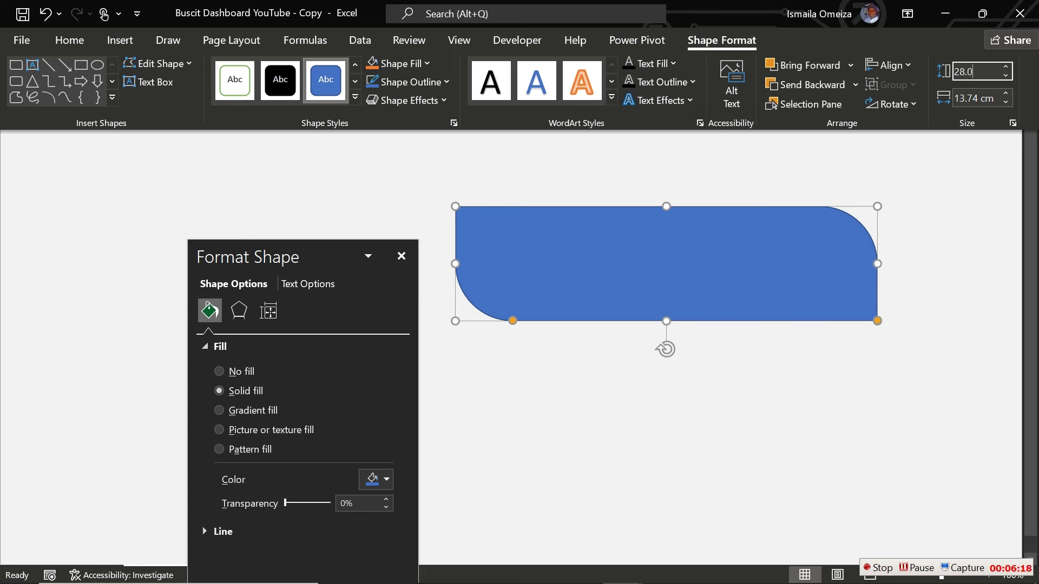
type("8")
key("Return")
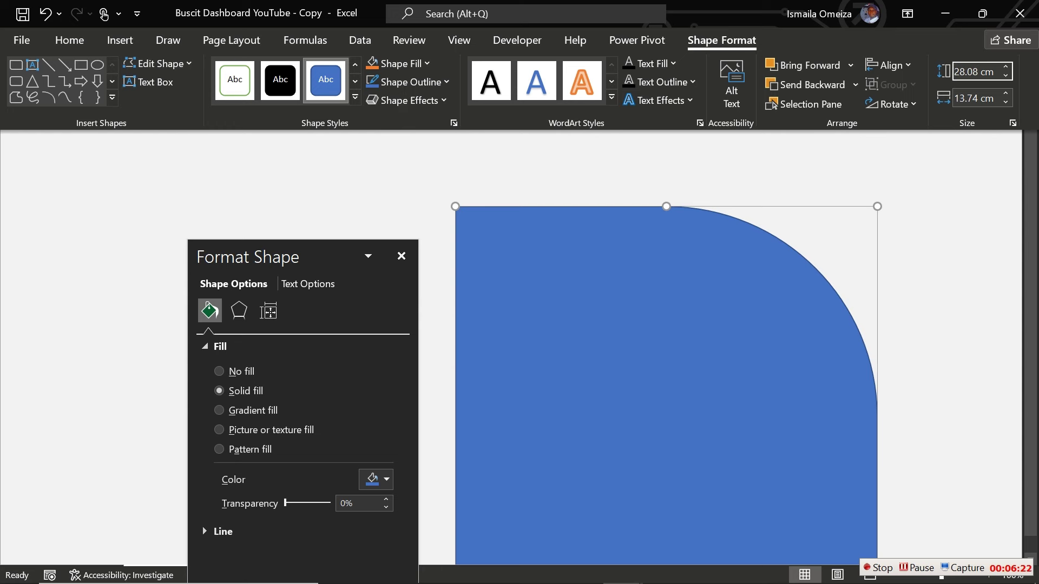
Set the blue shape's height to 2.08 cm and collapse the ribbon
left_click(975, 74)
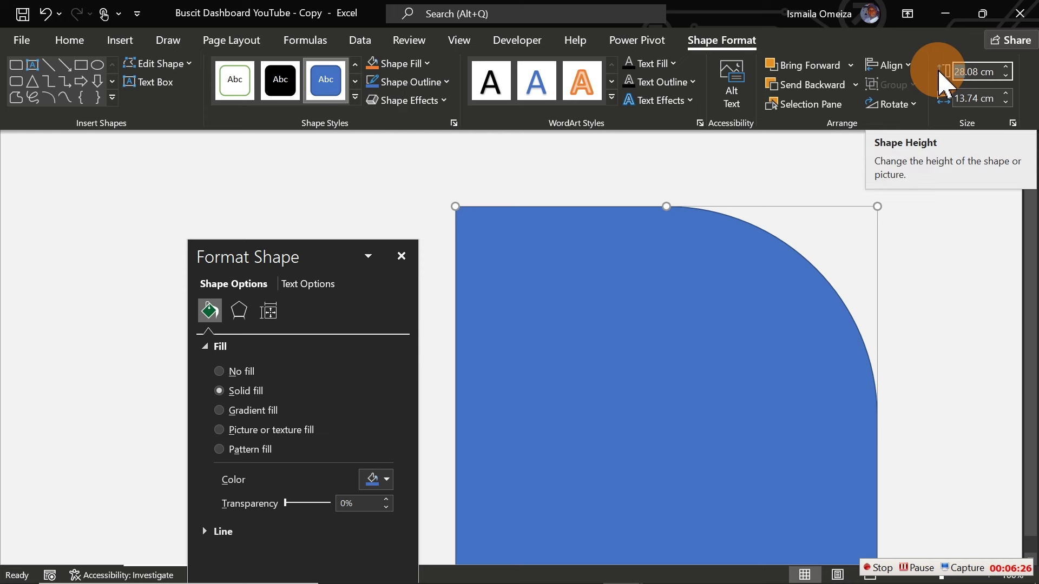
key("BackSpace")
key("Return")
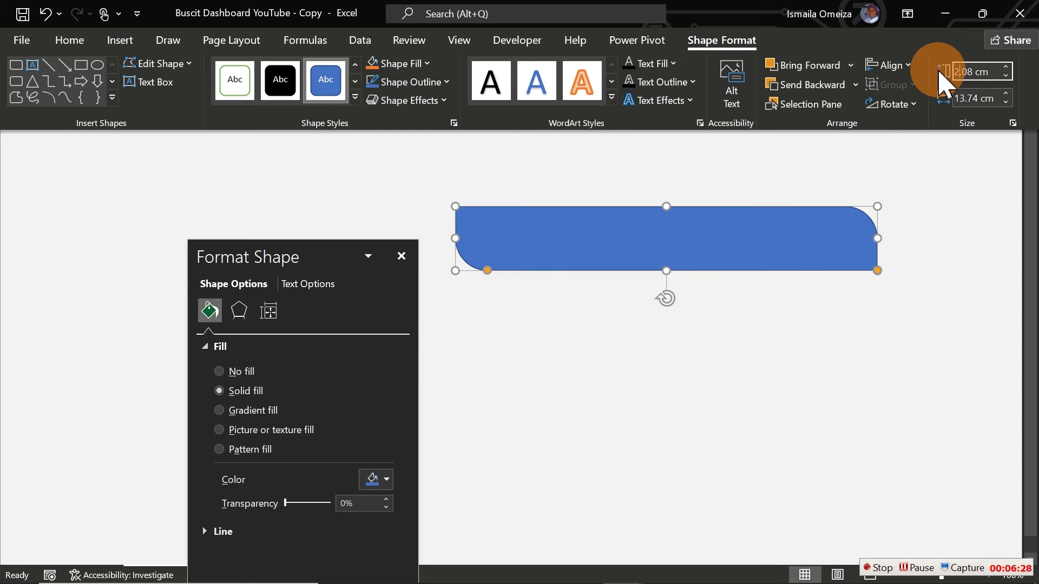
key("ctrl+shift+F1")
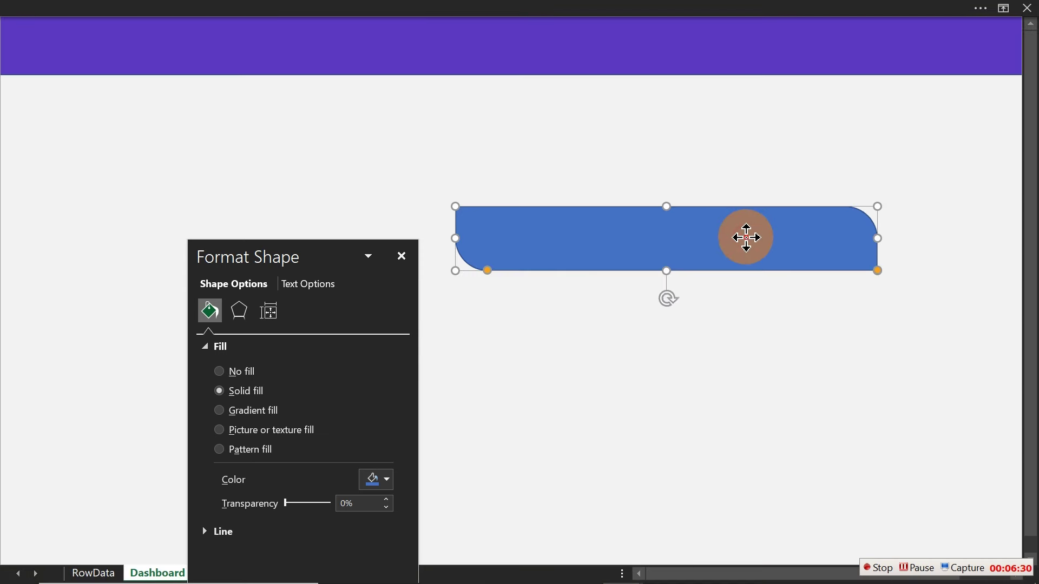
Move the blue shape over the right end of the purple header and extend its left edge to cover most of the header
left_click_drag(747, 237, 593, 13)
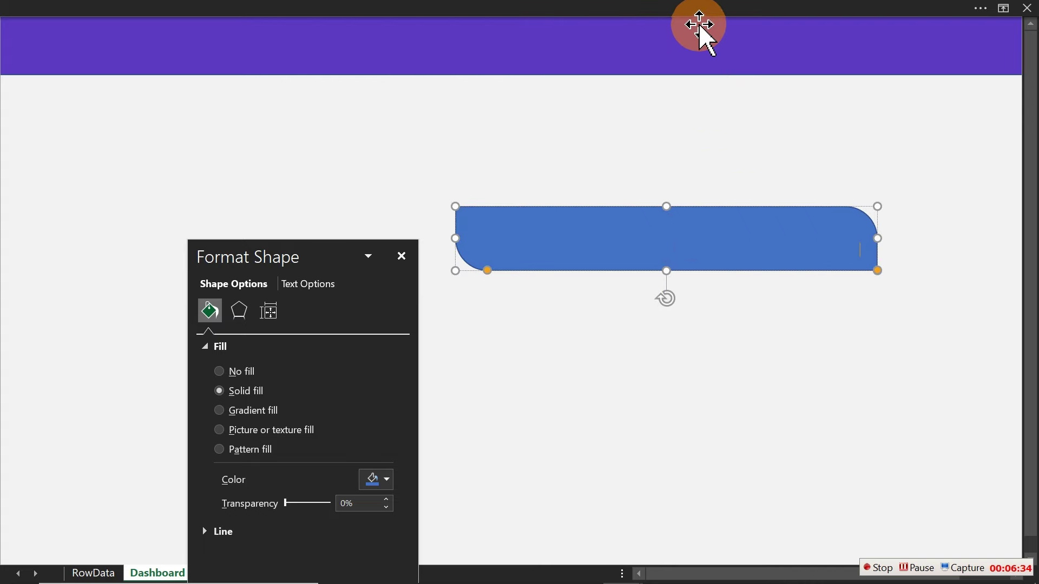
left_click_drag(700, 233, 809, 23)
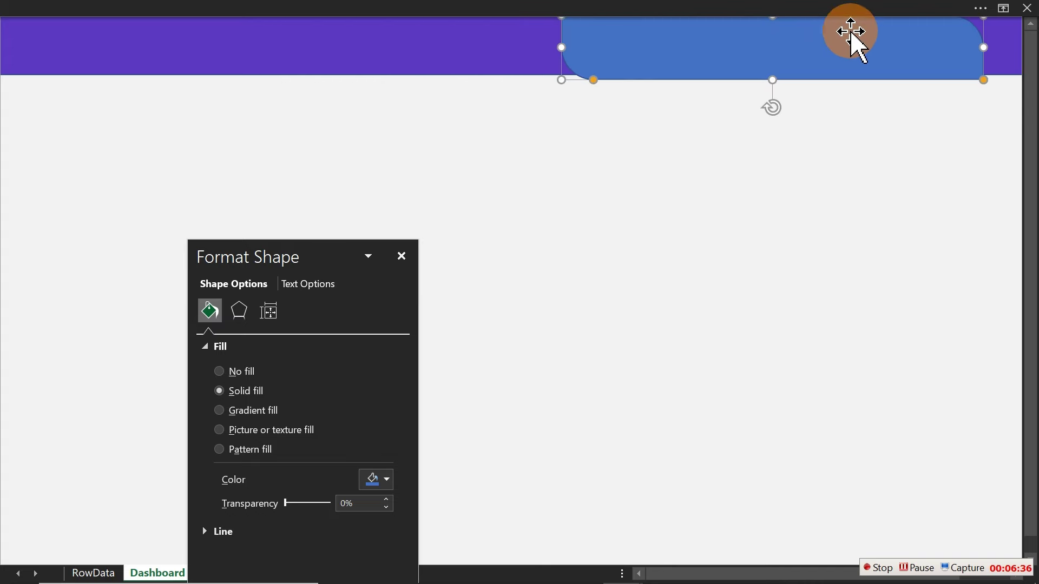
left_click_drag(860, 51, 928, 50)
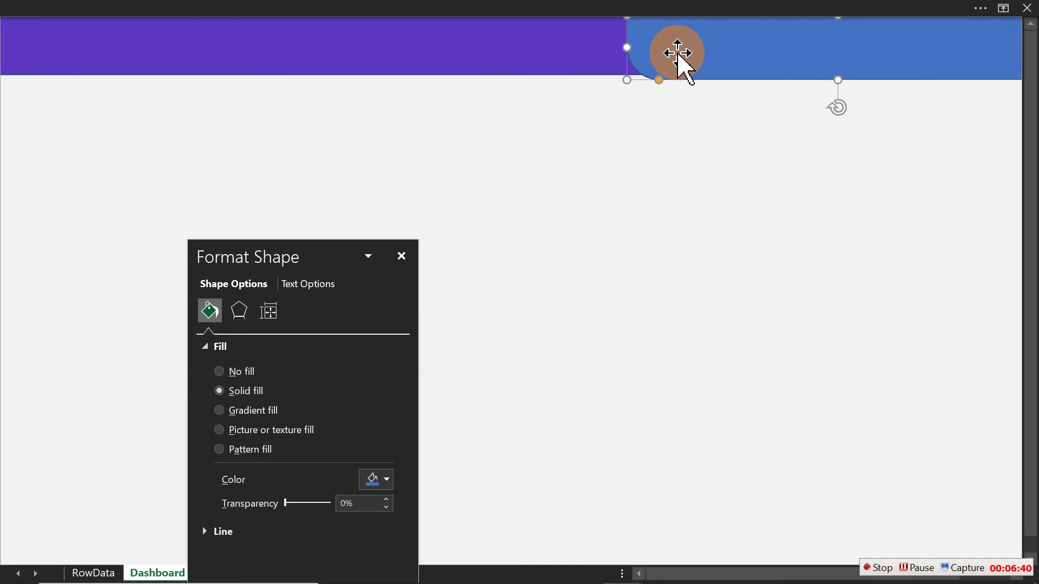
left_click_drag(623, 47, 232, 42)
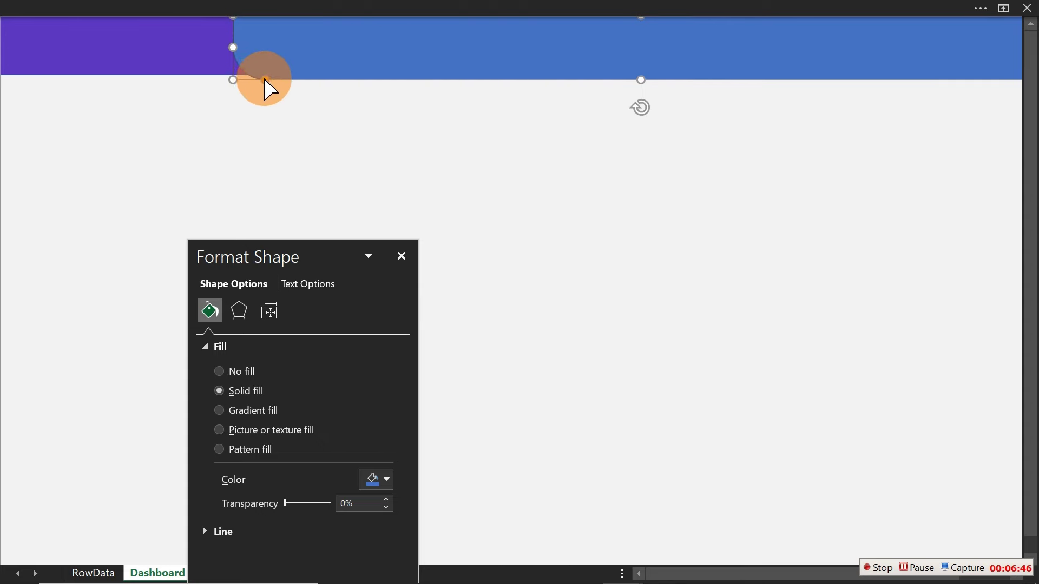
Try to adjust the blue shape's corner rounding, and extend its bottom edge slightly below the purple header
left_click_drag(265, 80, 254, 80)
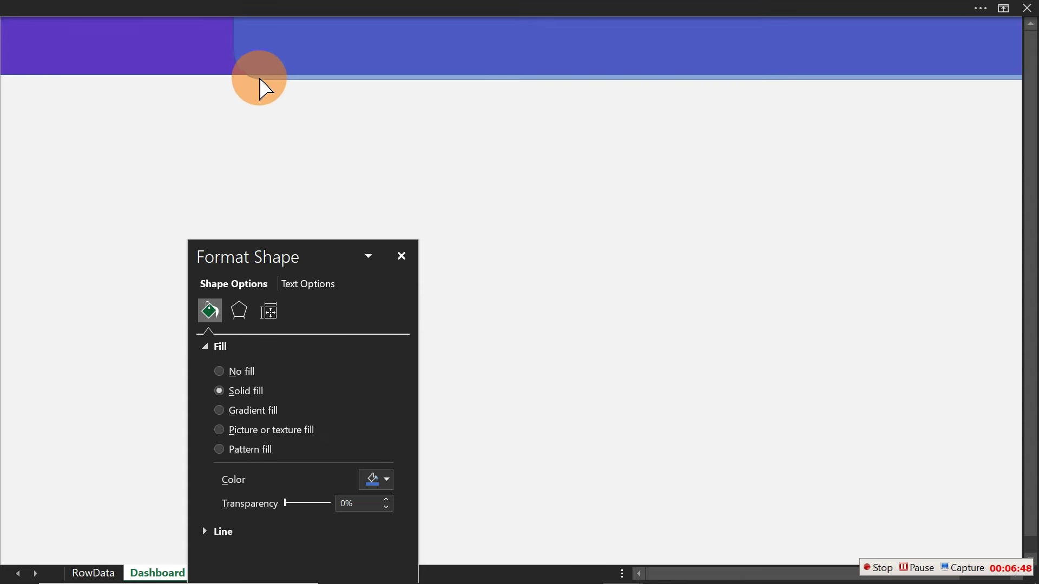
left_click_drag(273, 82, 278, 88)
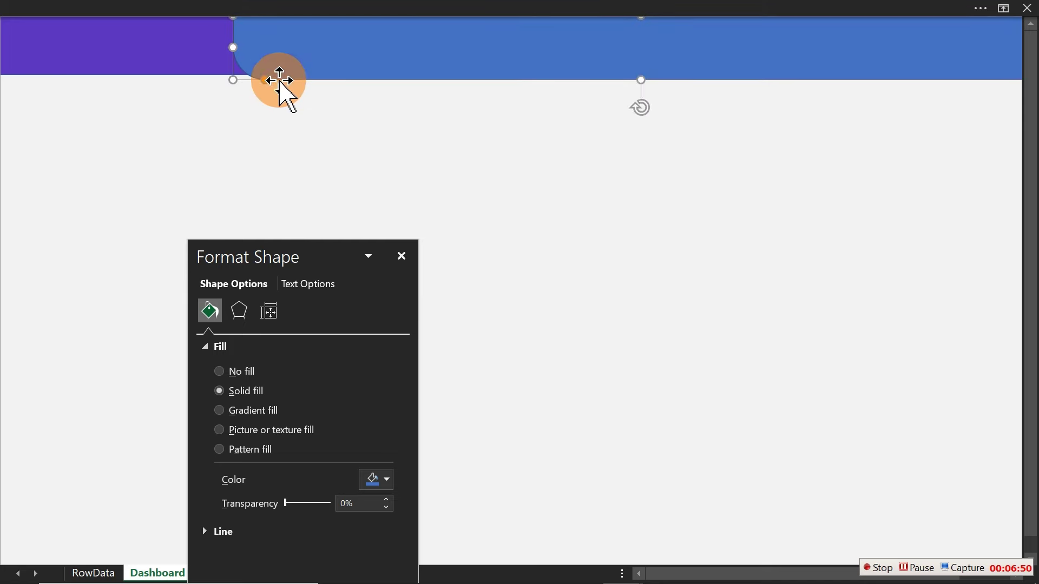
left_click_drag(640, 82, 639, 87)
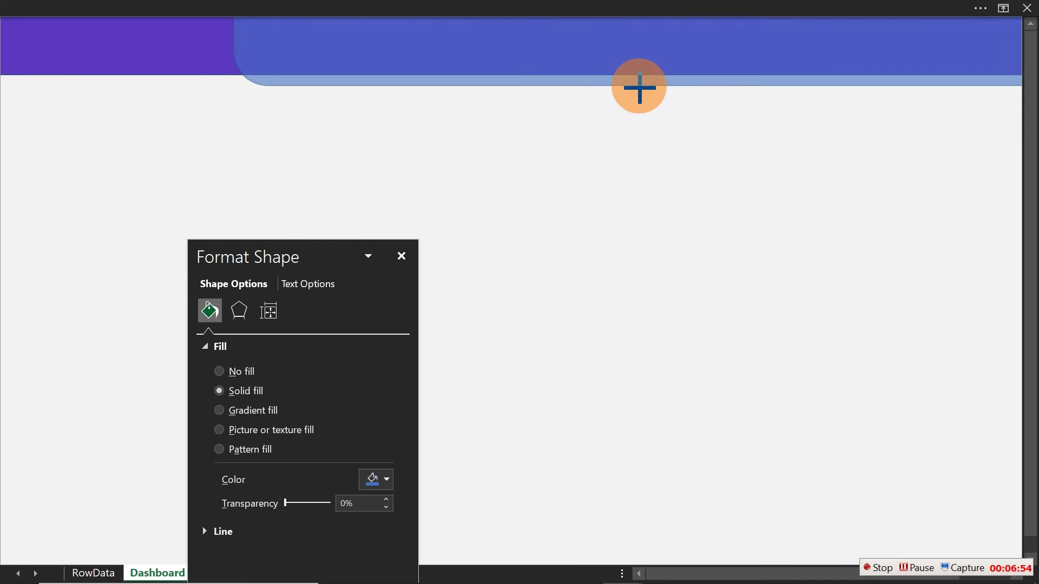
left_click_drag(639, 87, 639, 86)
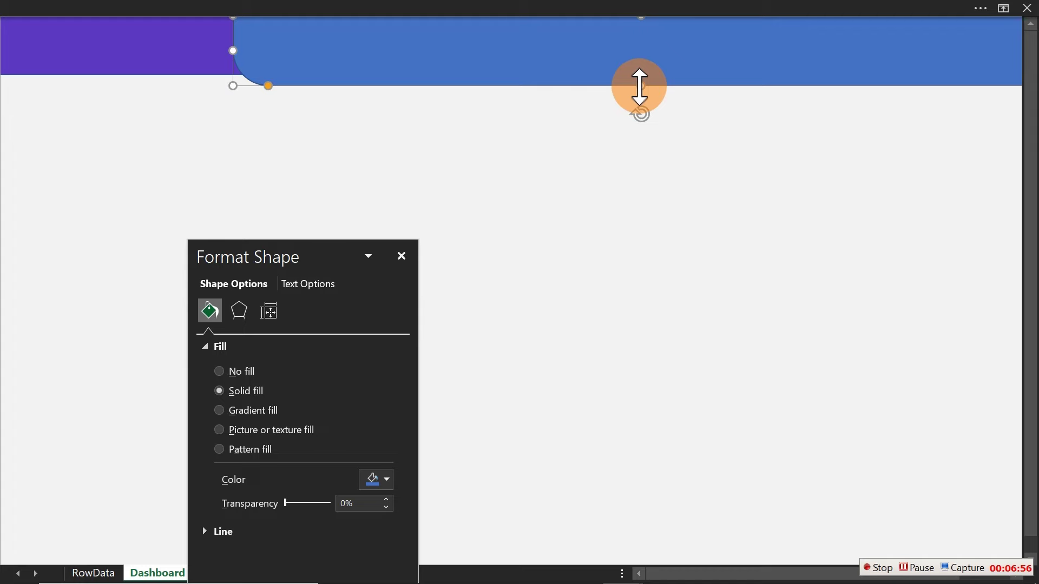
Change the blue header shape's solid fill to white
left_click(385, 480)
left_click(366, 280)
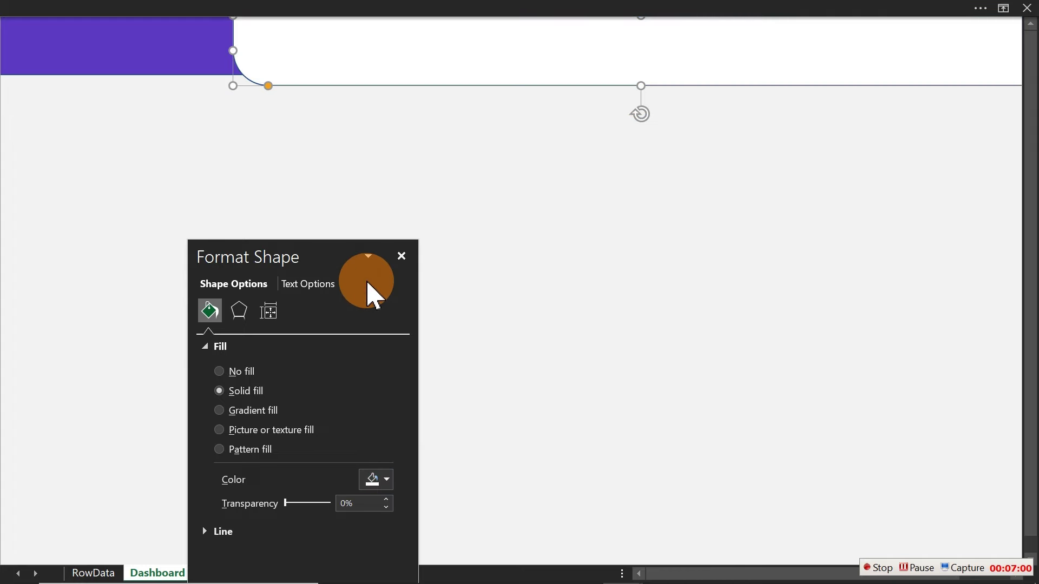
left_click(542, 217)
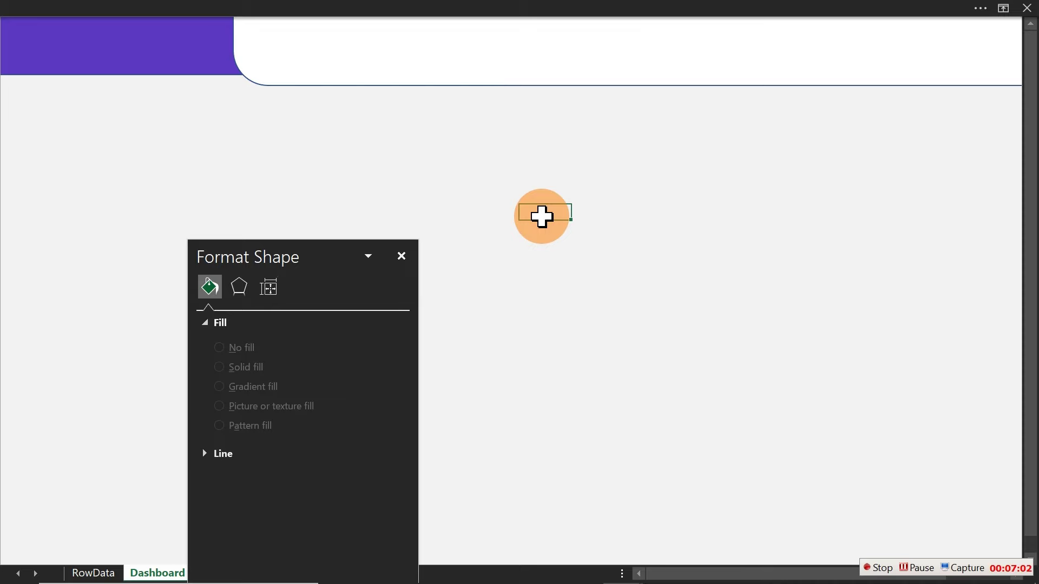
Select both the purple and white header shapes, remove their outlines, and close the Format Shape pane
left_click_drag(494, 69, 190, 60)
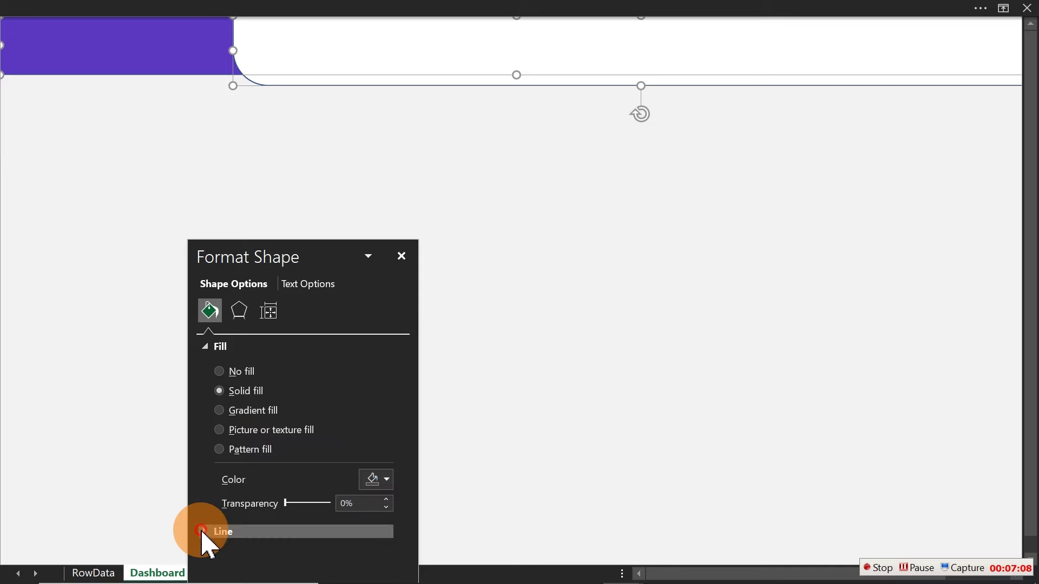
left_click(208, 532)
left_click_drag(283, 268, 378, 98)
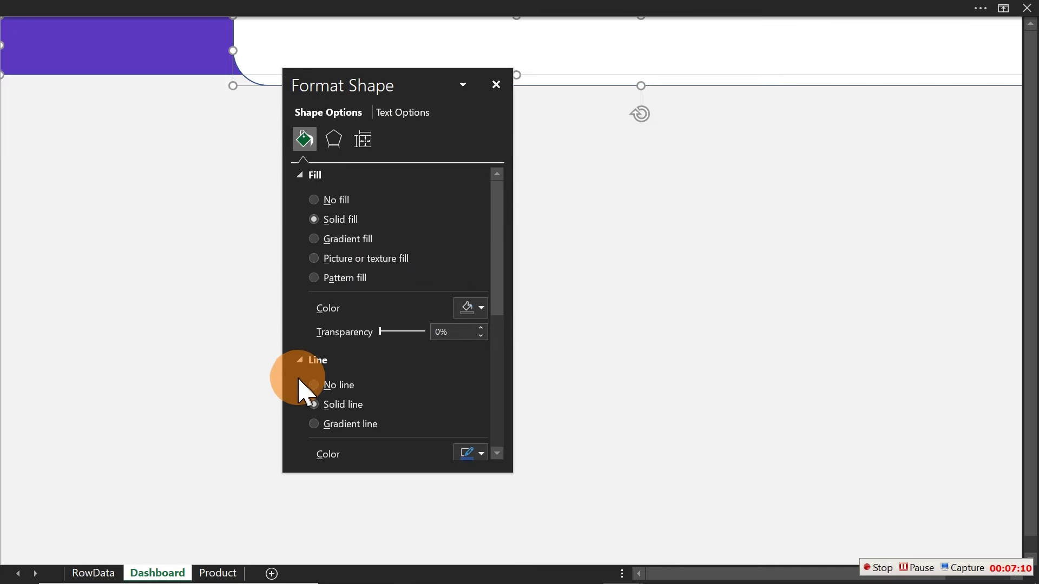
left_click(314, 385)
left_click(496, 85)
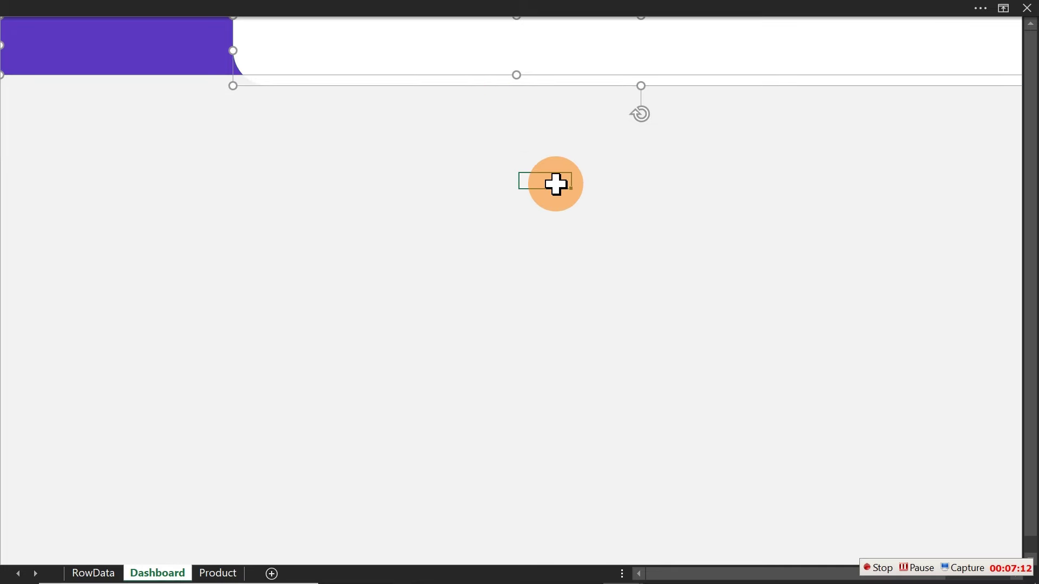
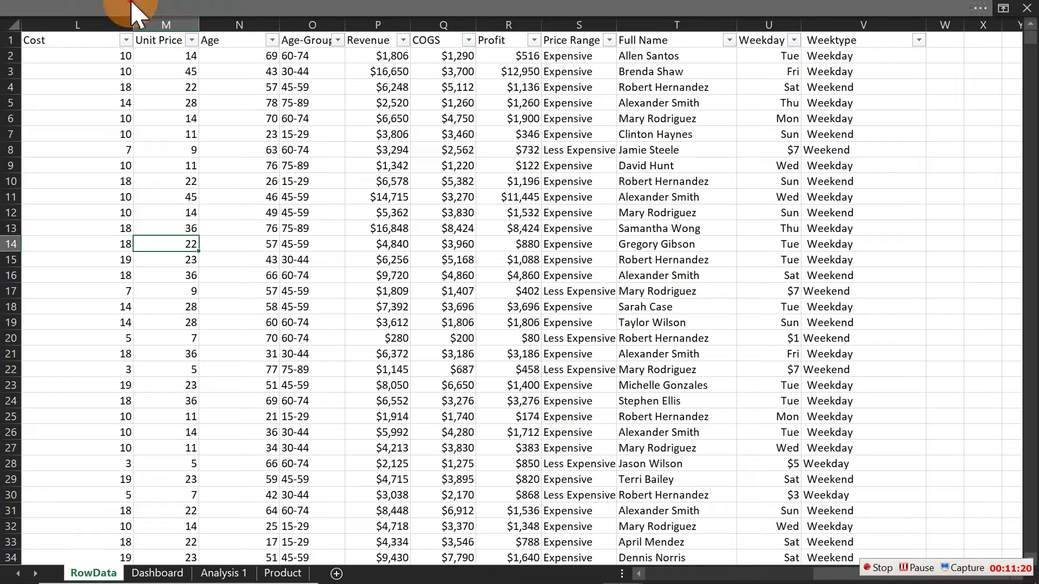
Insert a PivotTable from Table3 on the existing Analysis 1 worksheet at cell D10
left_click(139, 11)
left_click(124, 39)
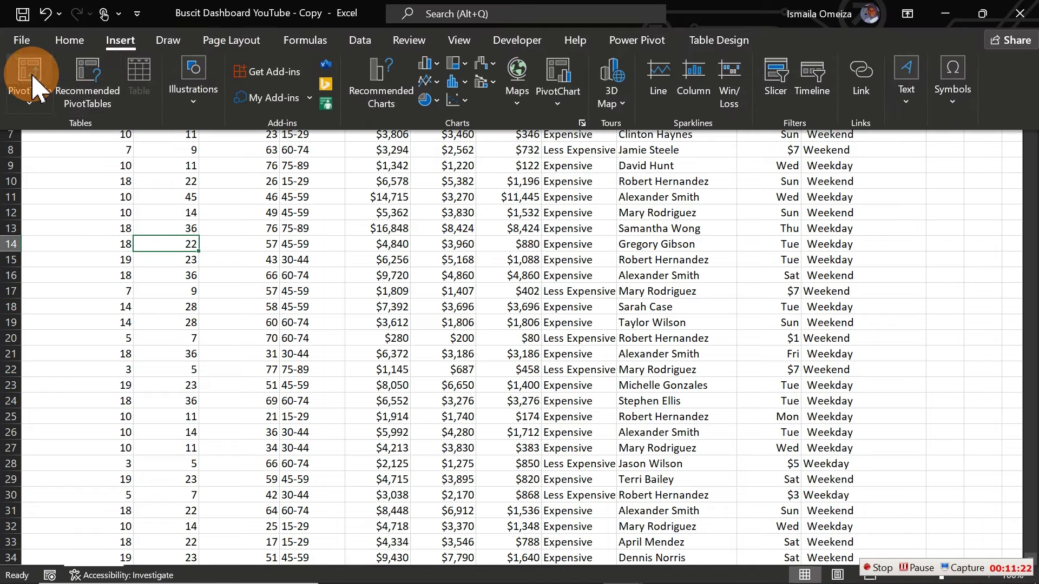
left_click(28, 71)
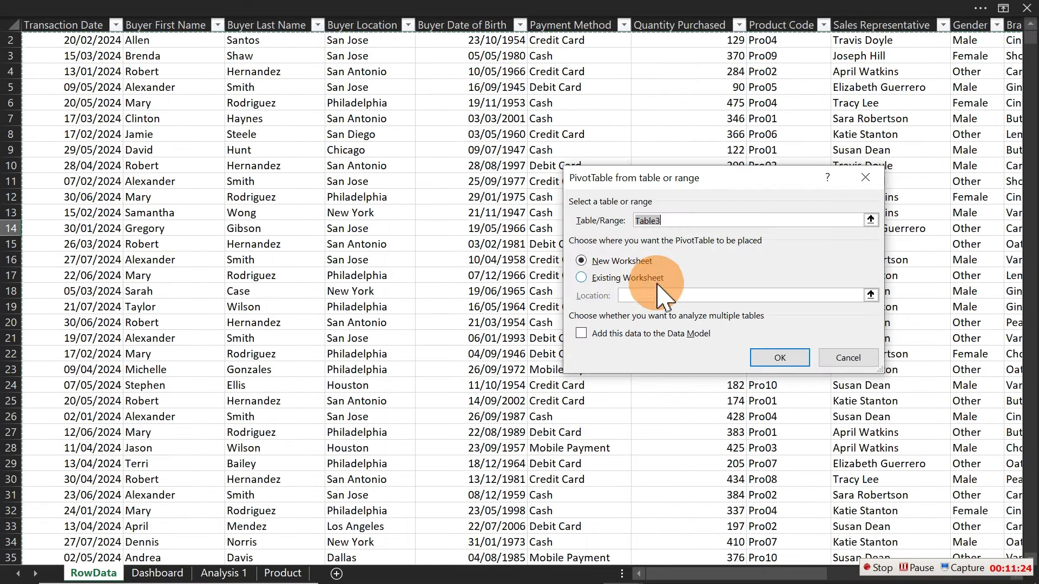
left_click(588, 283)
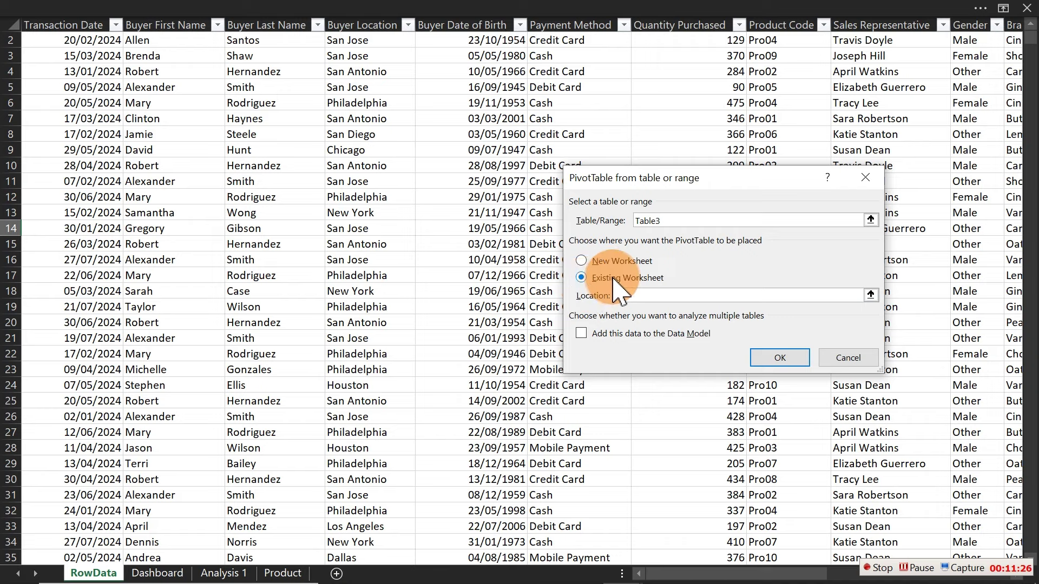
left_click(227, 575)
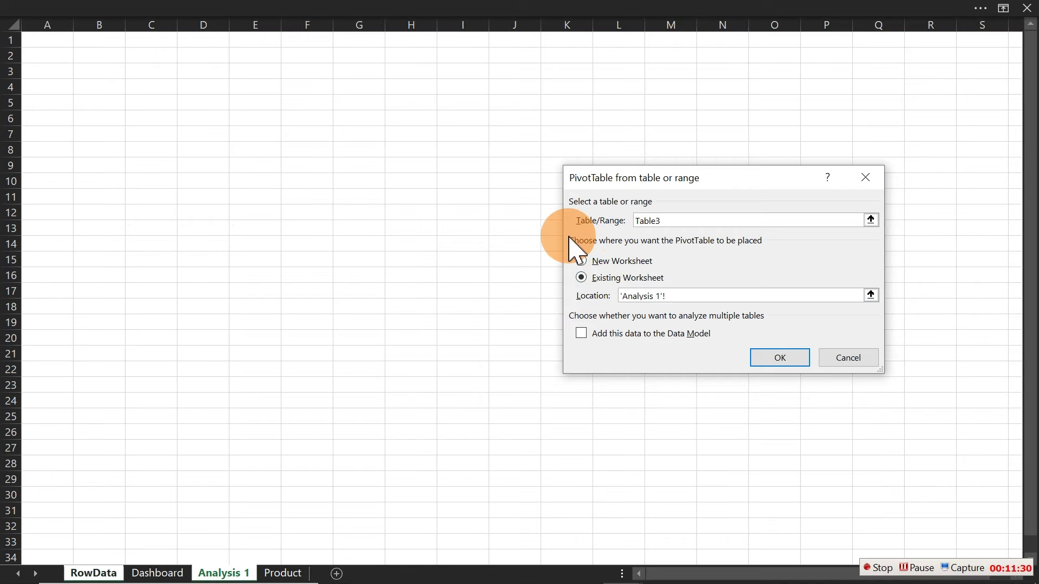
left_click(190, 179)
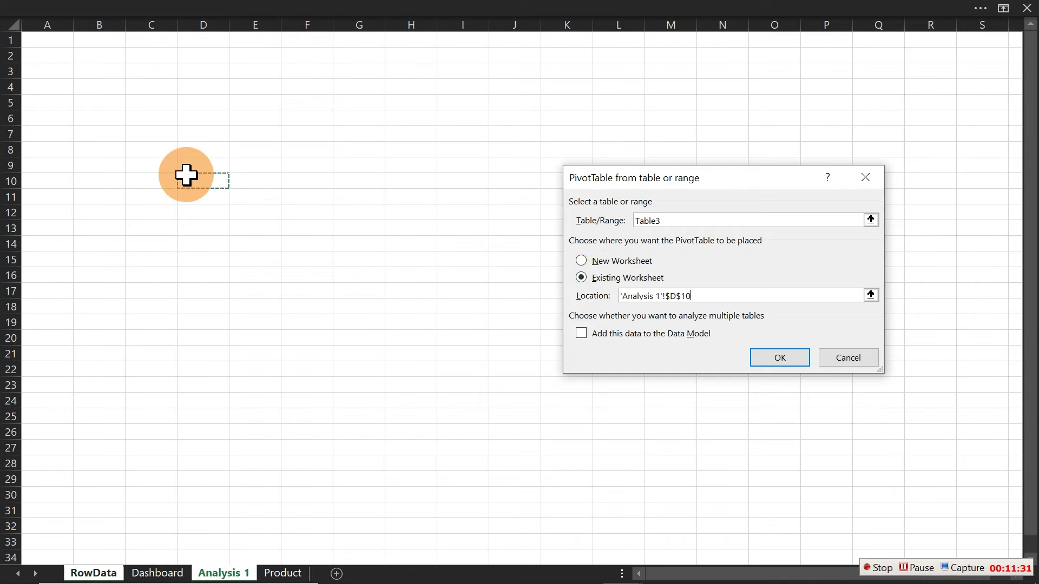
left_click(787, 359)
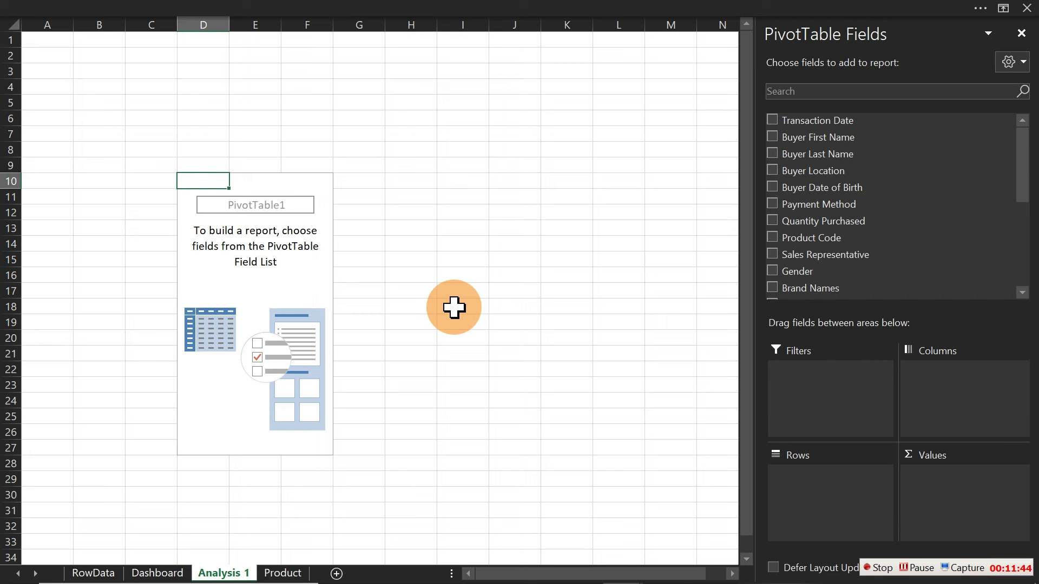
Enter the heading KPIs in cell D8 above the empty PivotTable
left_click(185, 149)
double_click(185, 149)
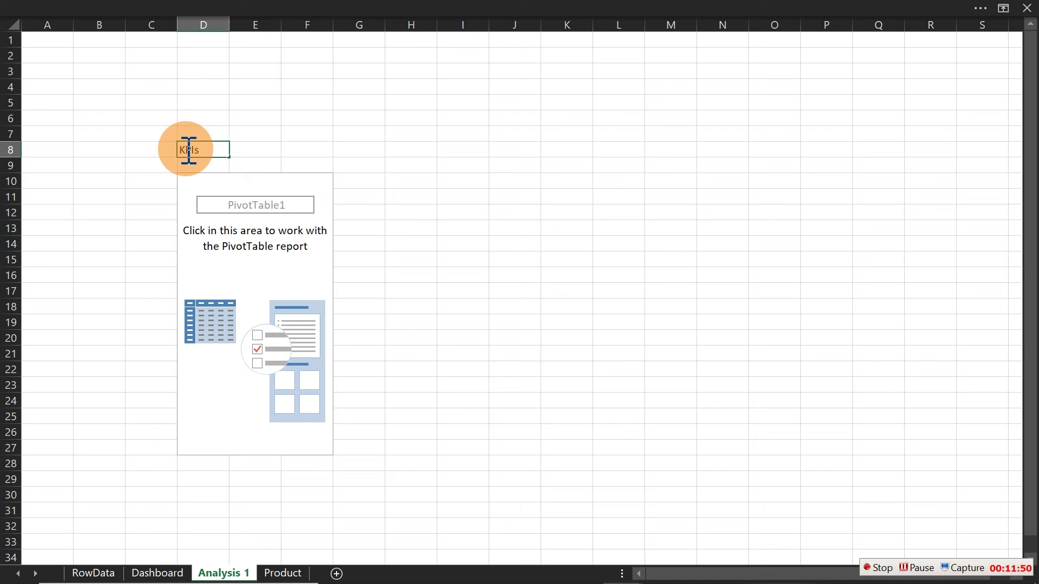
key("Return")
Format the KPIs heading across D8:F8 with bold white text, a dark blue fill and a font two sizes larger
left_click(186, 149)
left_click_drag(186, 149, 323, 146)
left_click(30, 8)
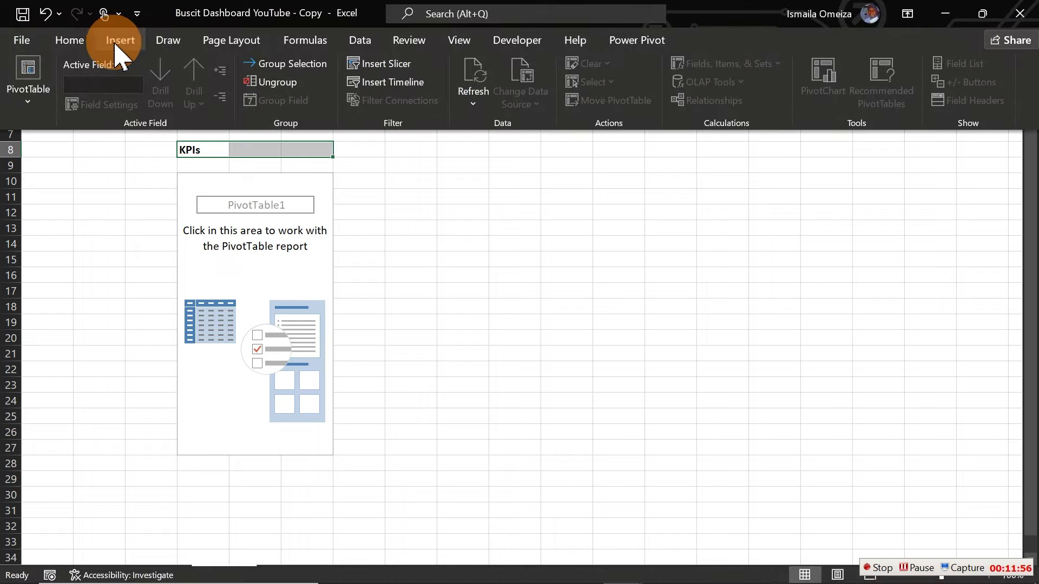
left_click(72, 43)
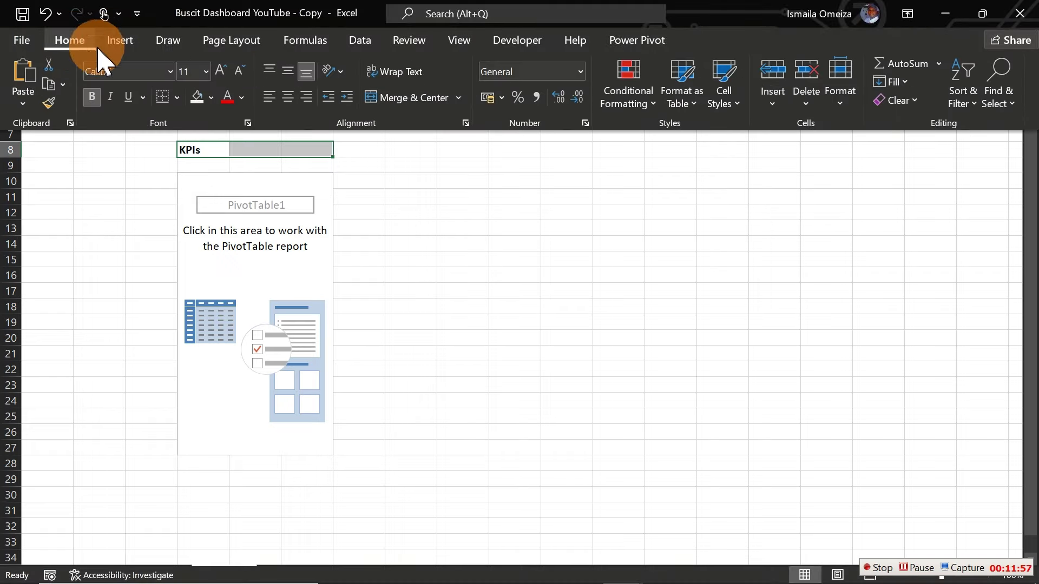
left_click(212, 98)
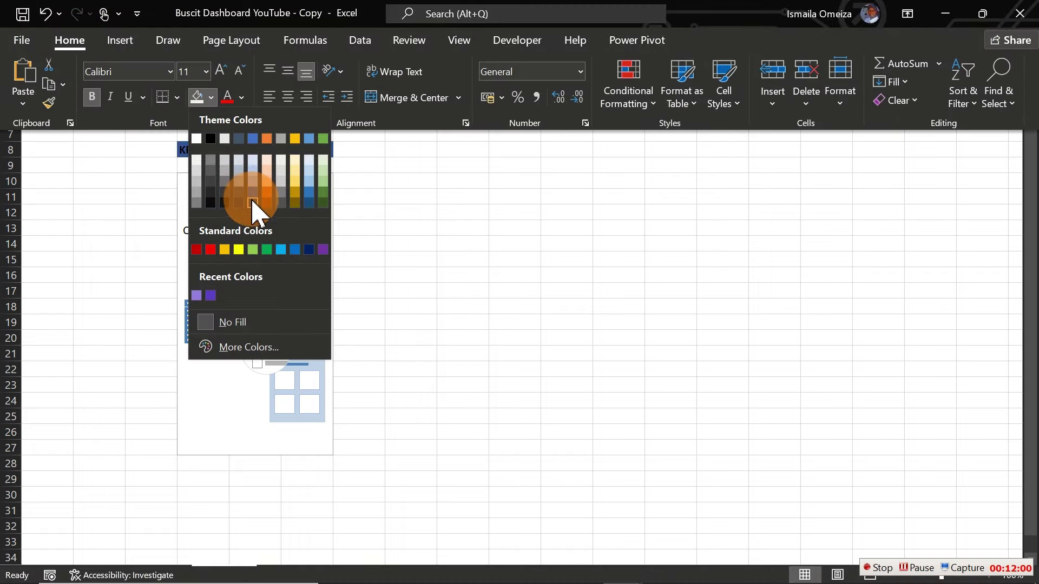
left_click(253, 203)
left_click(241, 103)
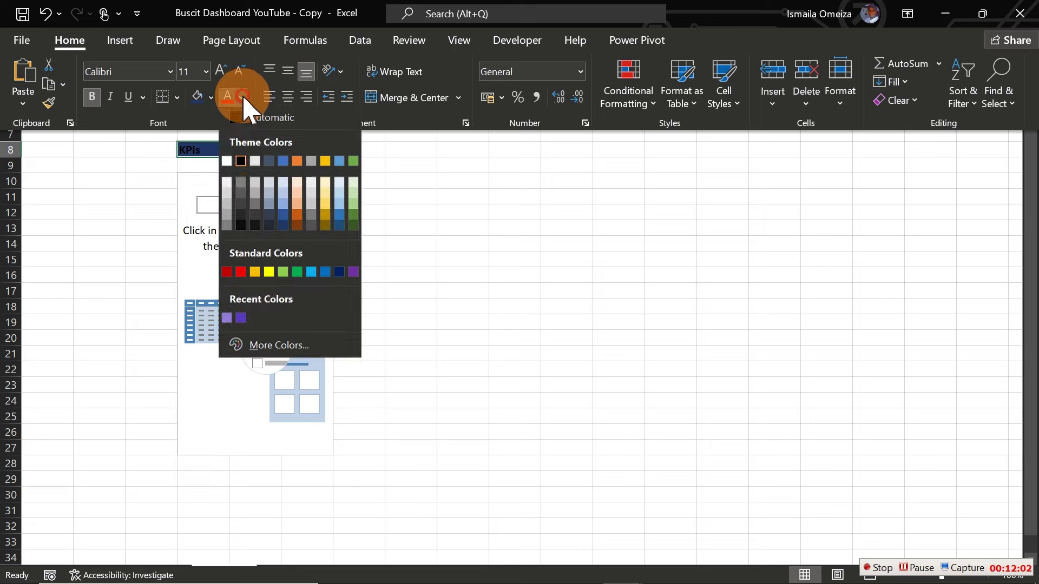
left_click(230, 162)
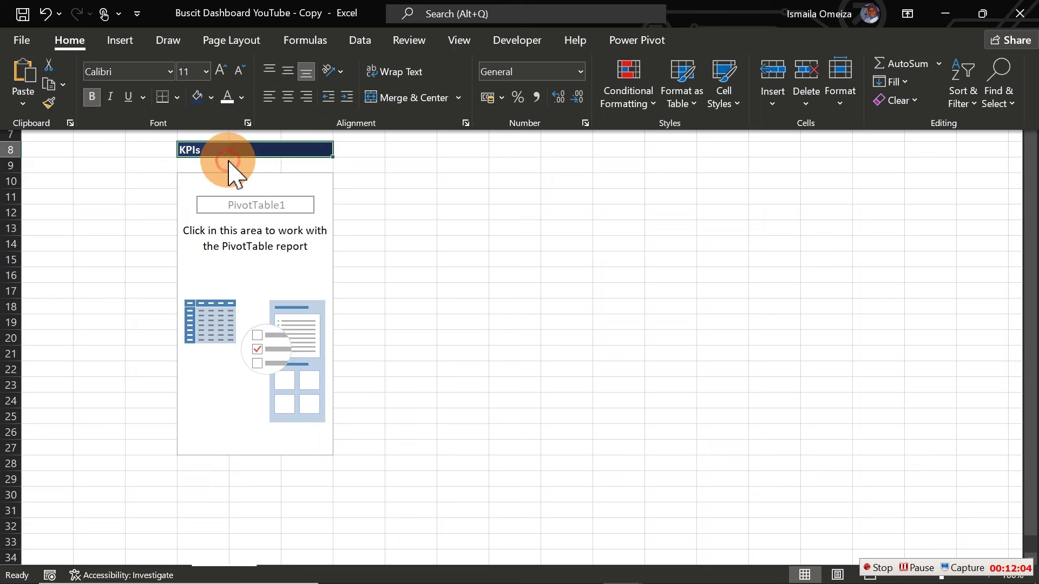
left_click(220, 70)
left_click(220, 70)
key("ctrl+shift+F1")
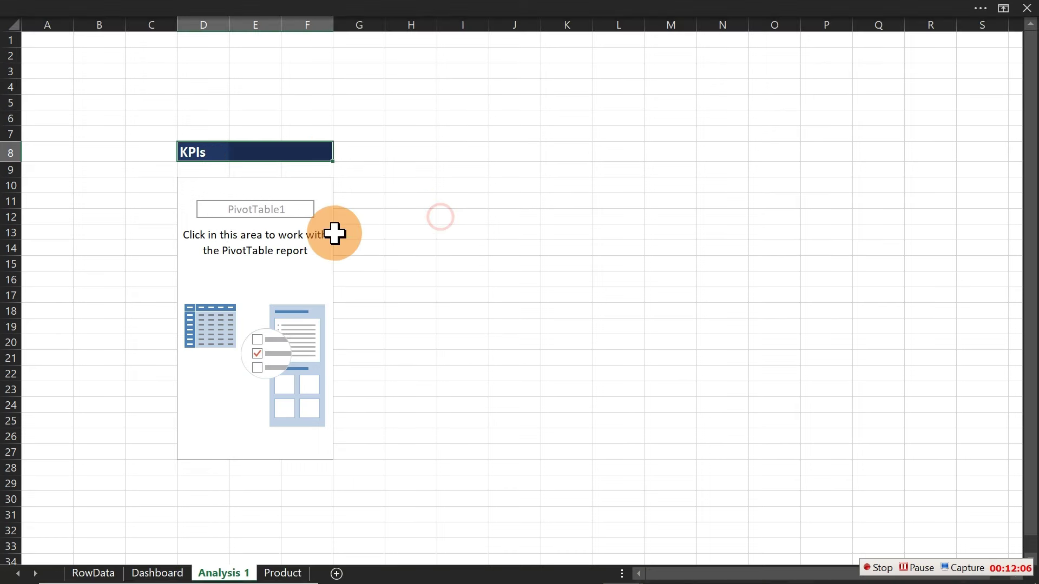
Add Quantity Purchased, COGS, Revenue and Profit as summed values in the KPIs PivotTable
left_click(341, 219)
left_click(297, 234)
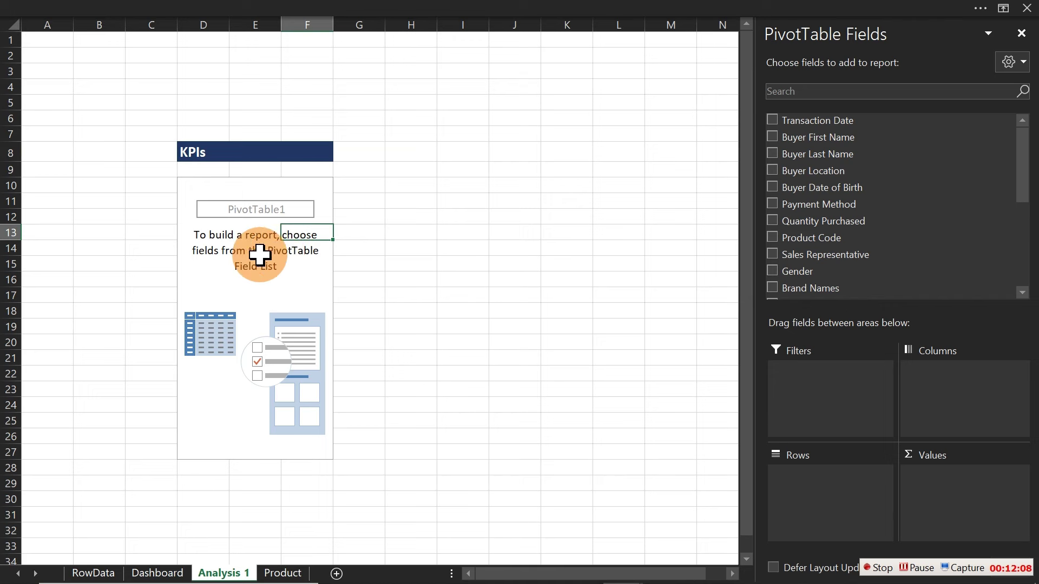
left_click(260, 253)
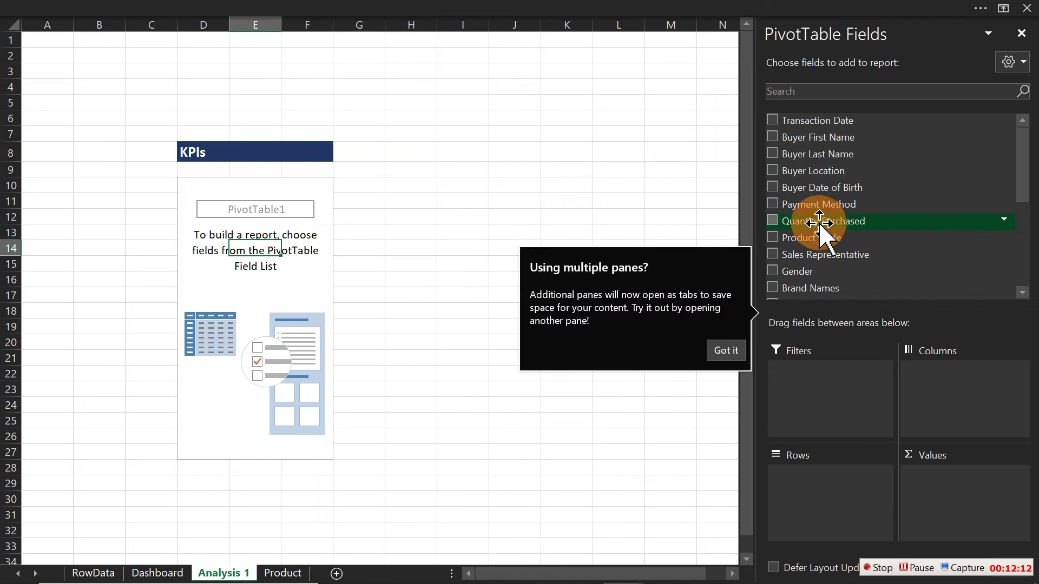
left_click(726, 350)
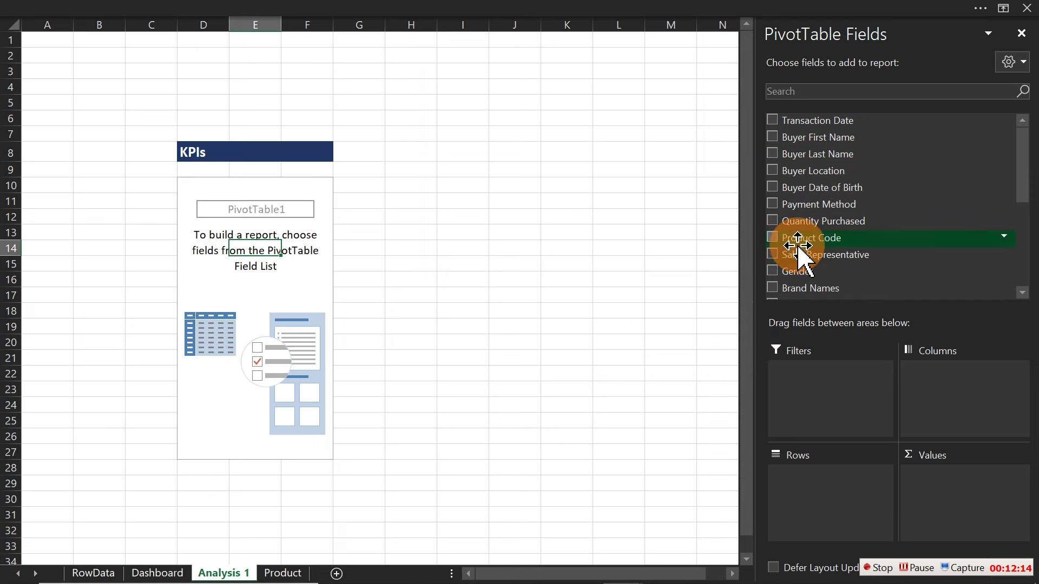
left_click(773, 221)
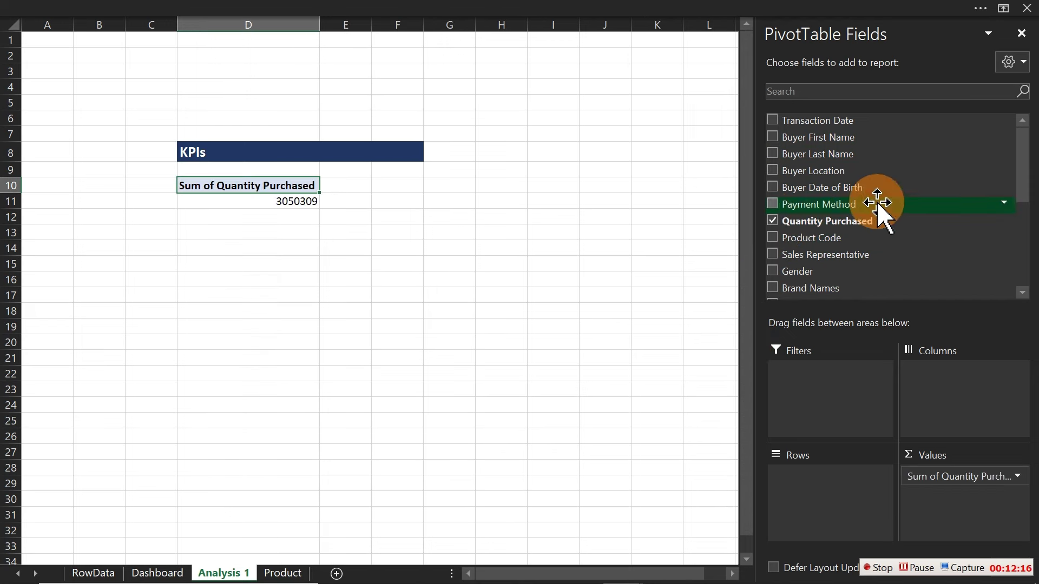
left_click_drag(1020, 159, 1027, 232)
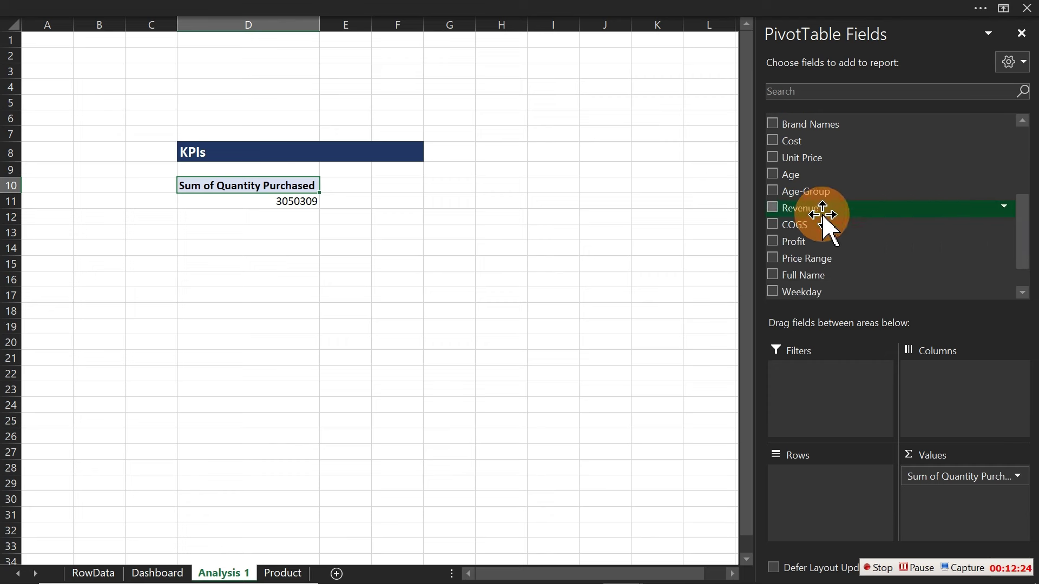
left_click(773, 225)
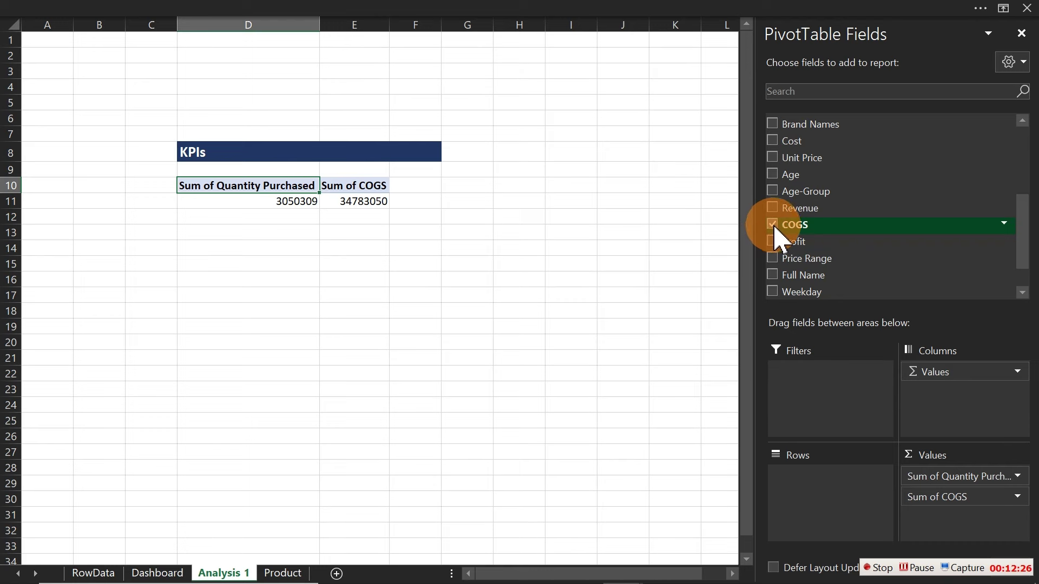
left_click(773, 208)
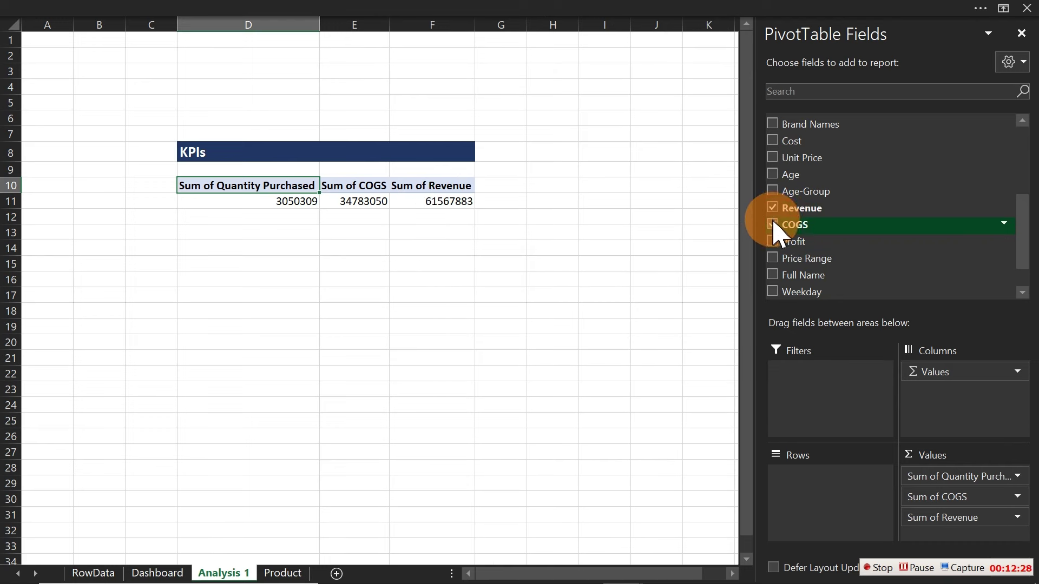
left_click(772, 241)
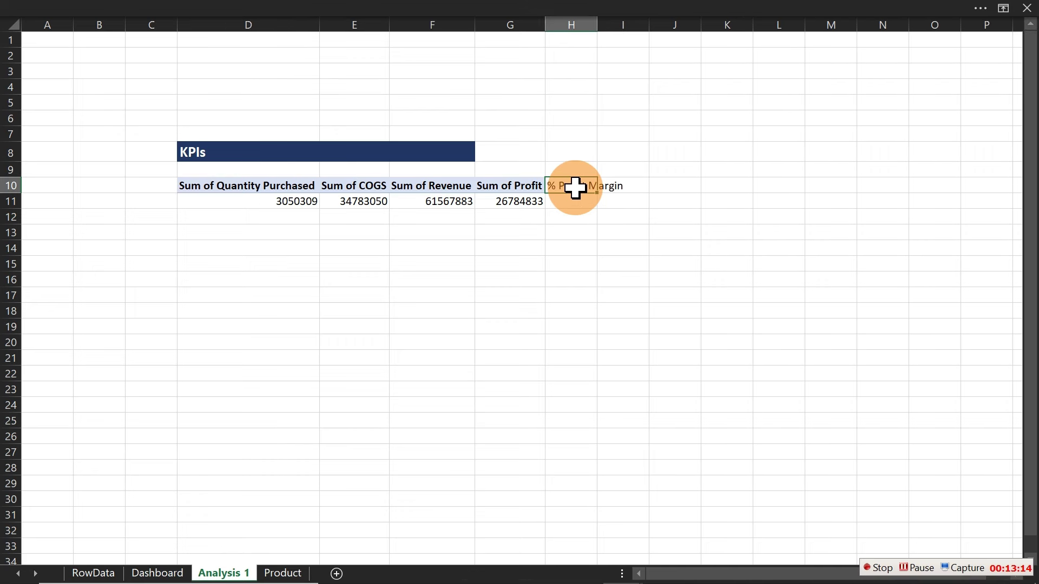
Fit column H to the % Profit Margin header in H10 and make the header bold
double_click(596, 24)
left_click(594, 21)
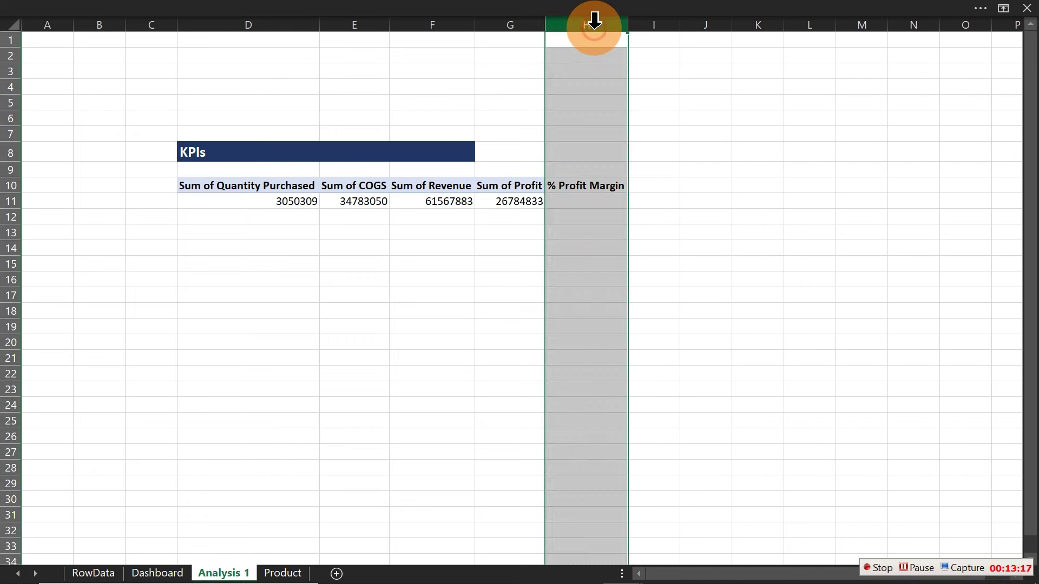
Calculate the profit margin in H11 with the formula =(G11/F11)*100
left_click(579, 196)
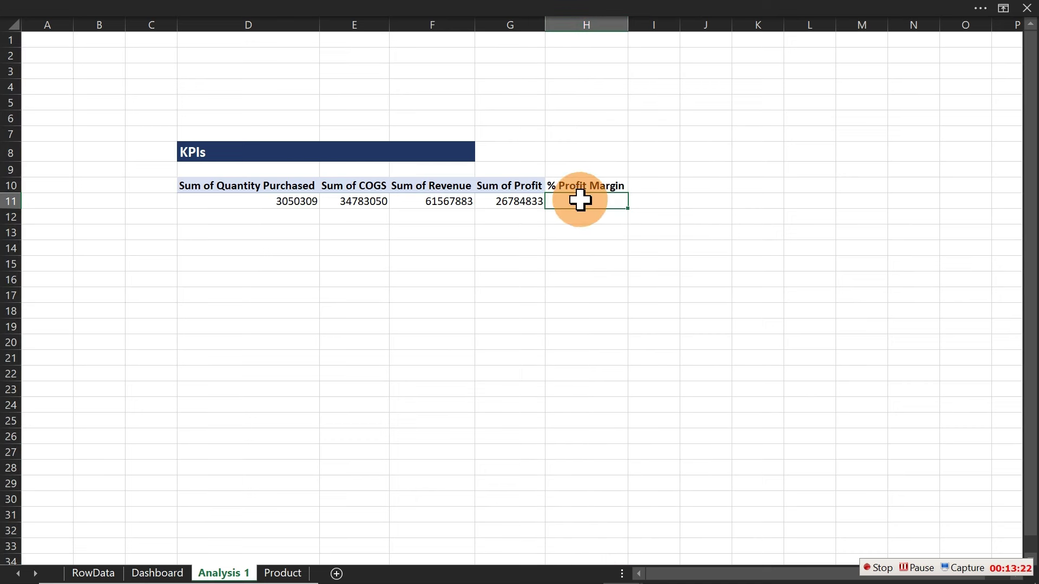
type("=(")
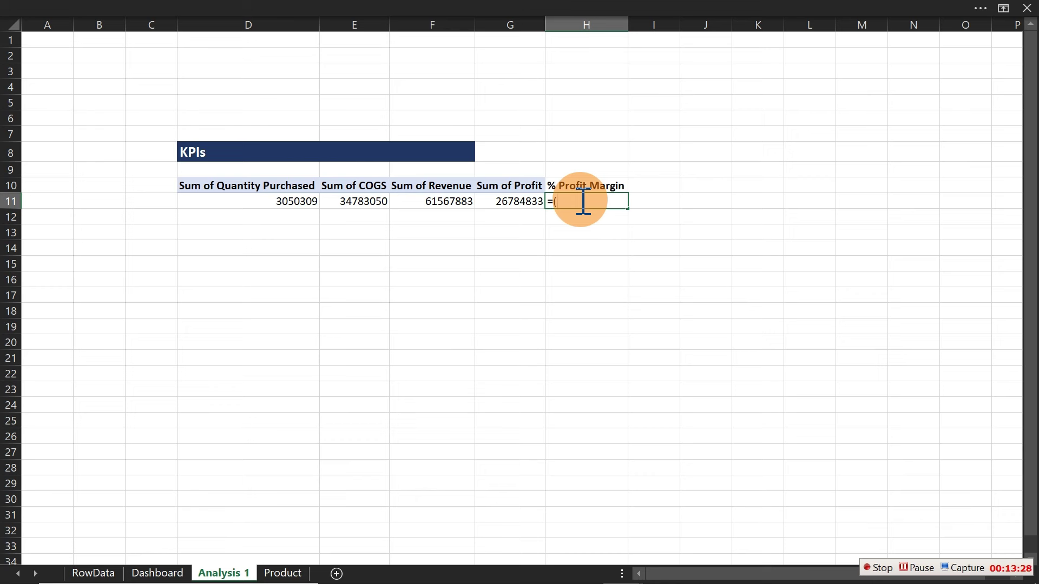
left_click(494, 199)
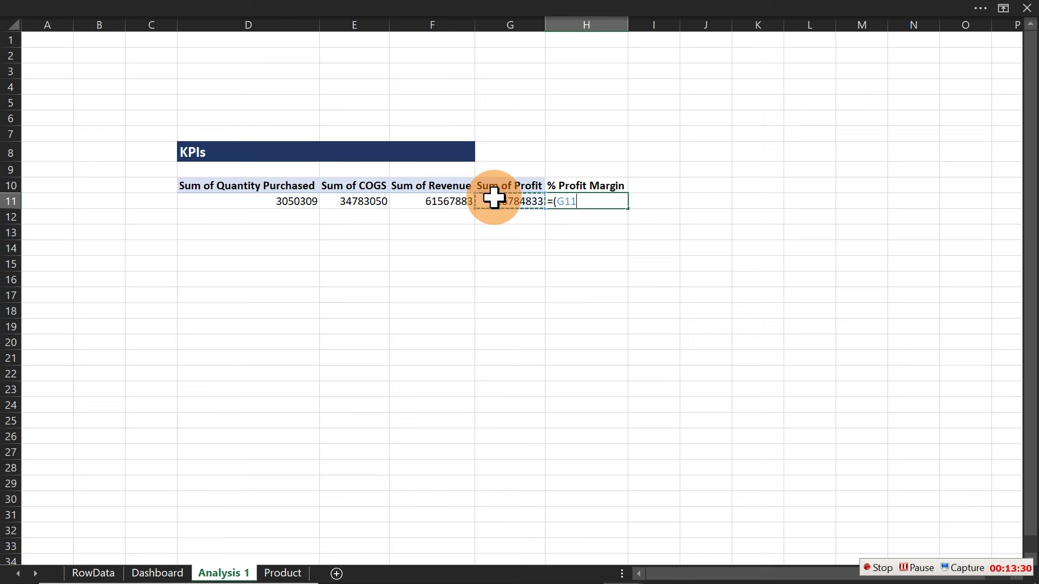
type("/")
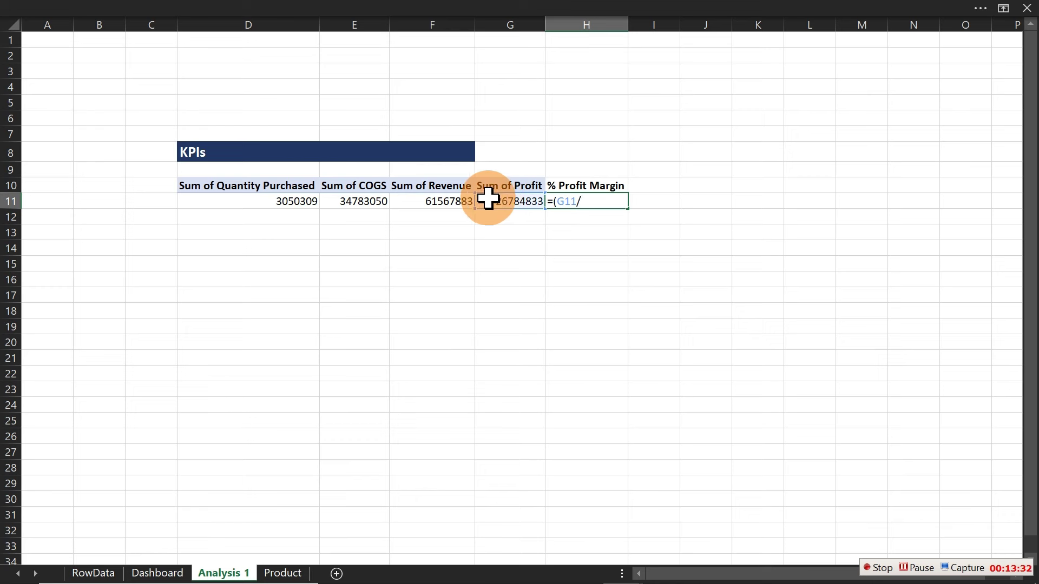
left_click(445, 200)
type(")")
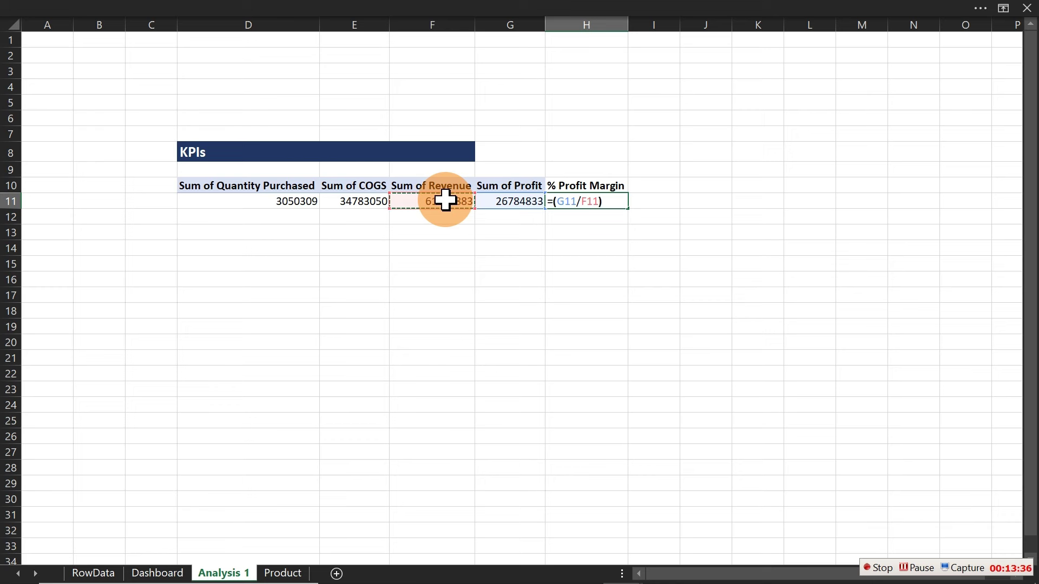
type("*100")
key("Return")
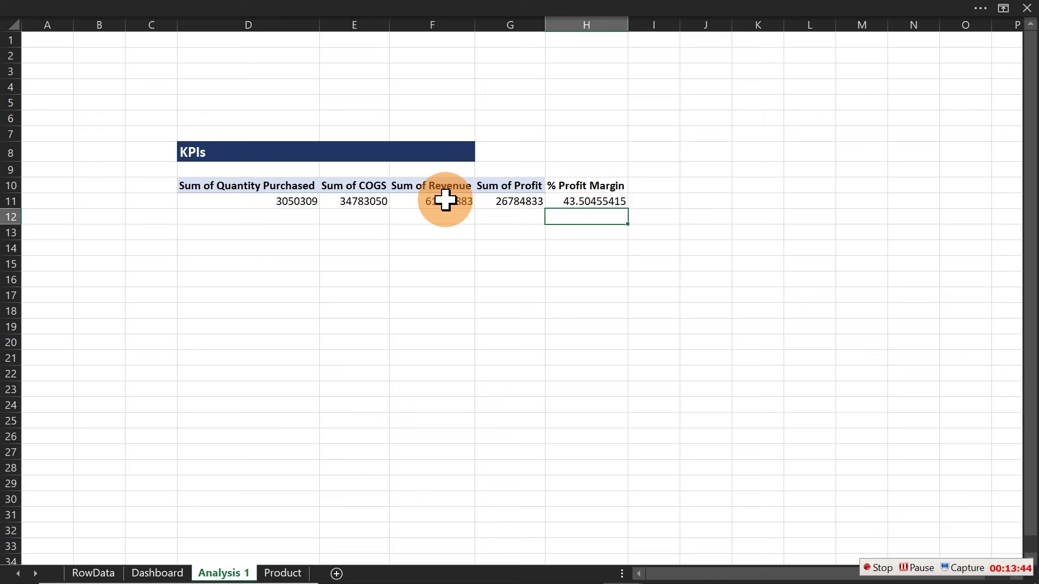
Try the Percentage format with 0 decimal places on H11, cancel it, and clear the cell's formula
key("Up")
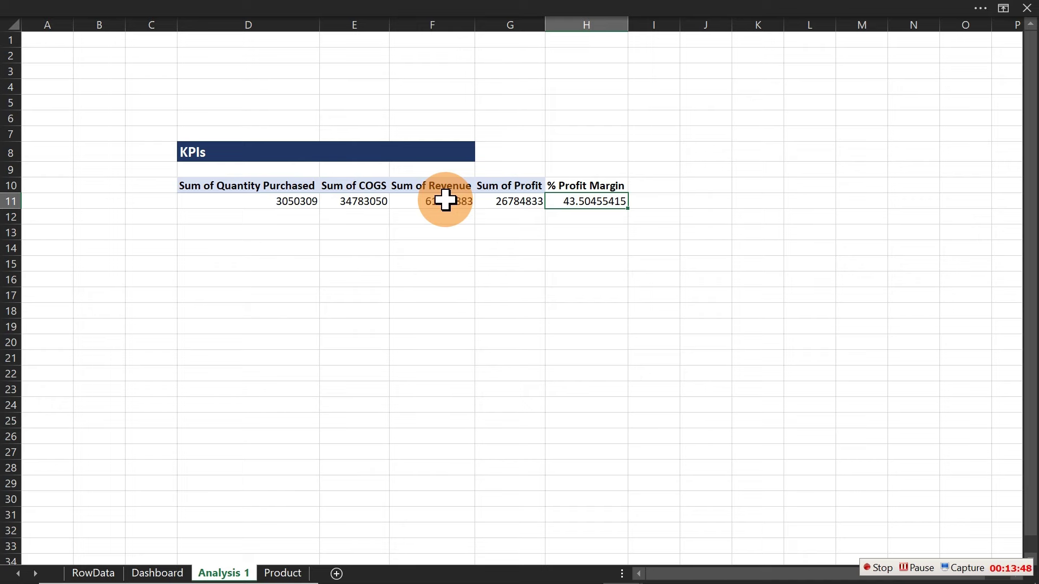
key("ctrl+1")
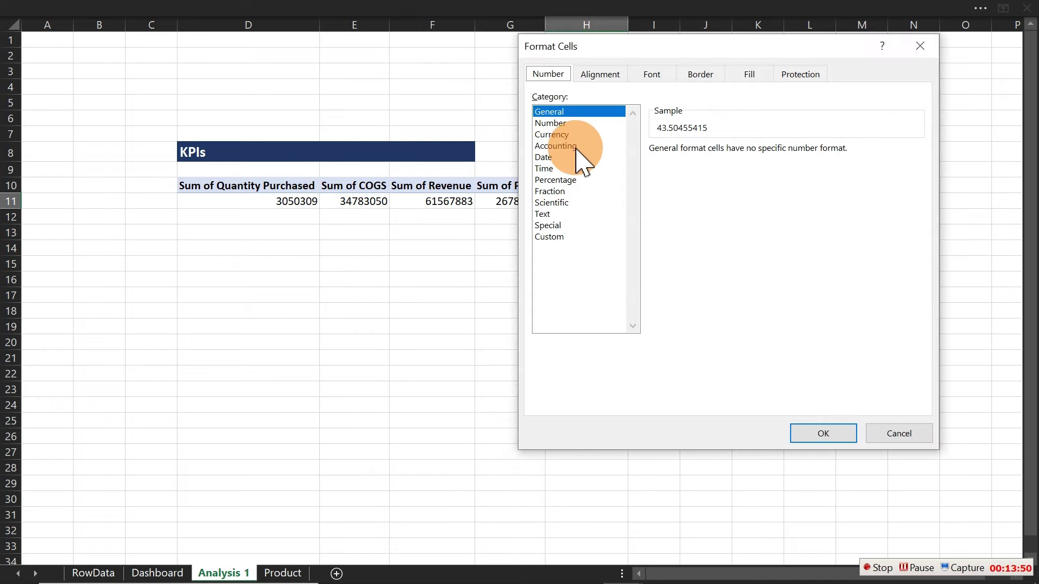
left_click(560, 181)
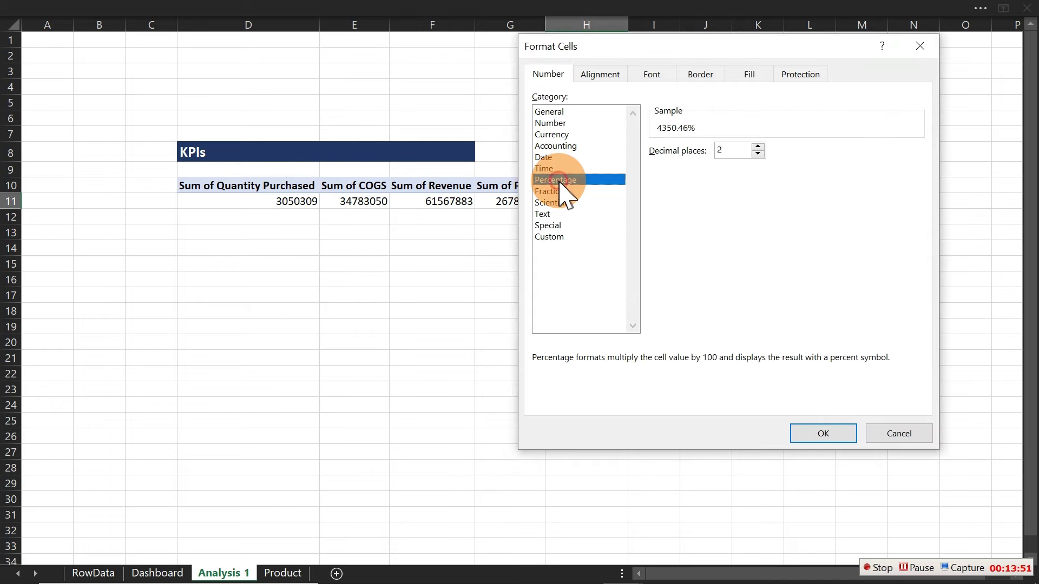
left_click(733, 150)
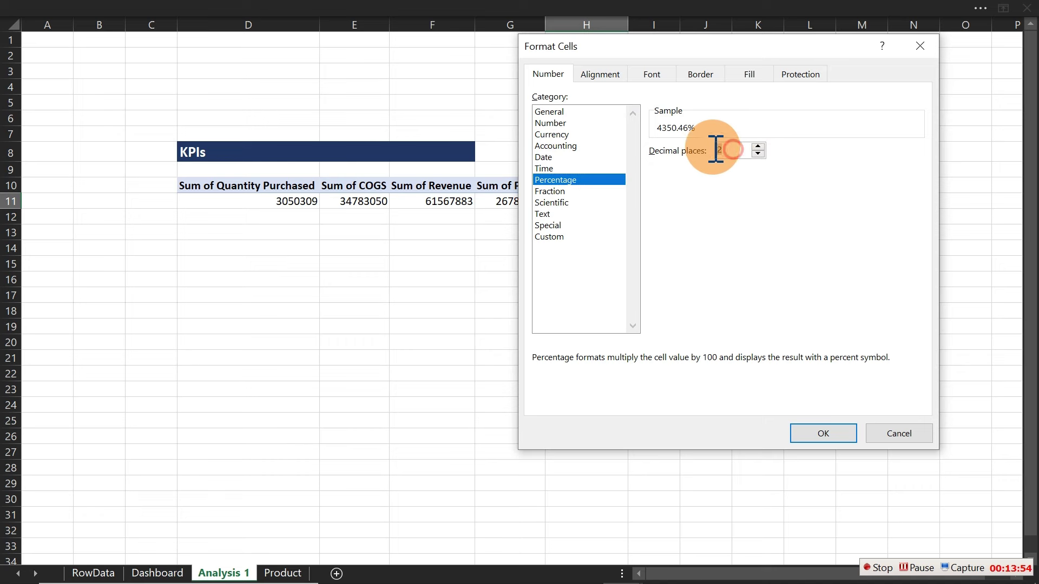
key("BackSpace")
type("0")
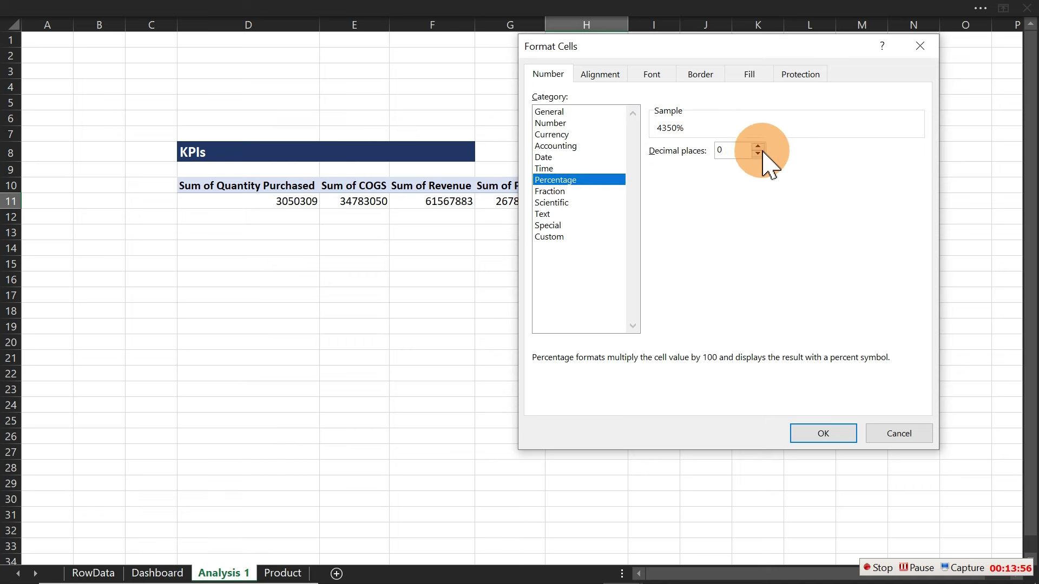
left_click(904, 434)
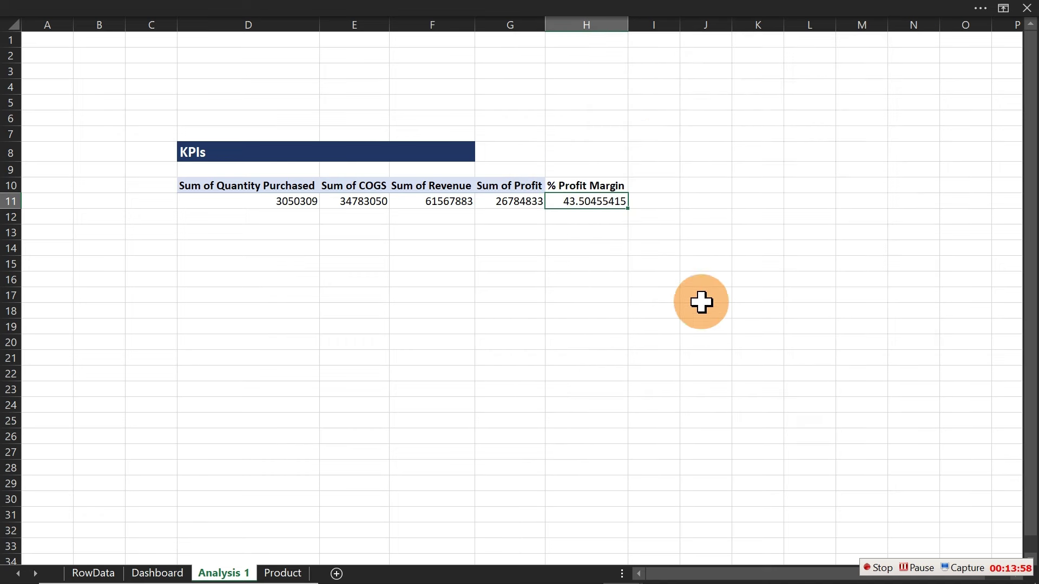
key("Delete")
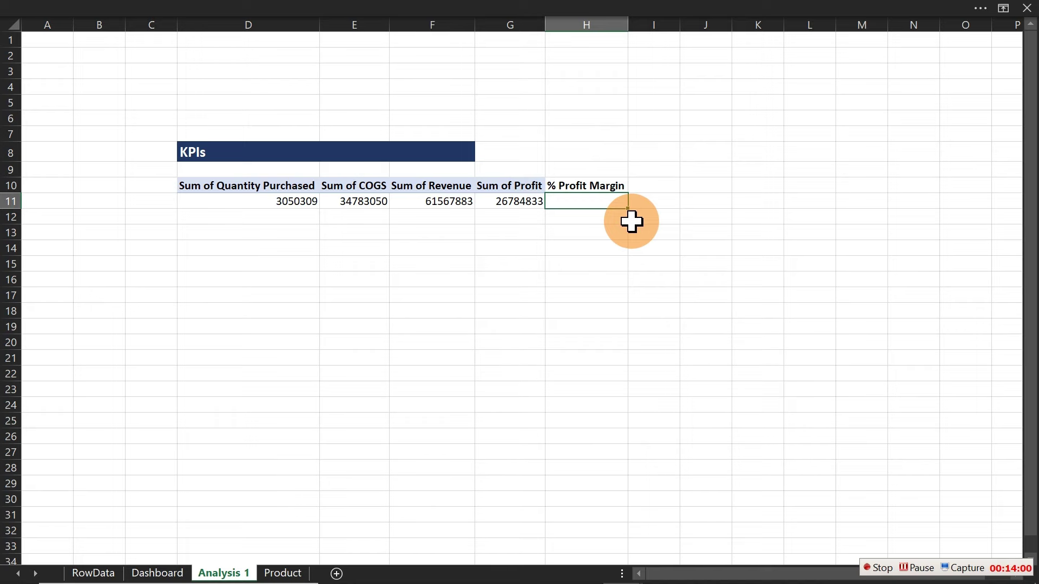
Apply the Percentage format with 2 decimal places to the empty profit margin cell H11
key("ctrl+1")
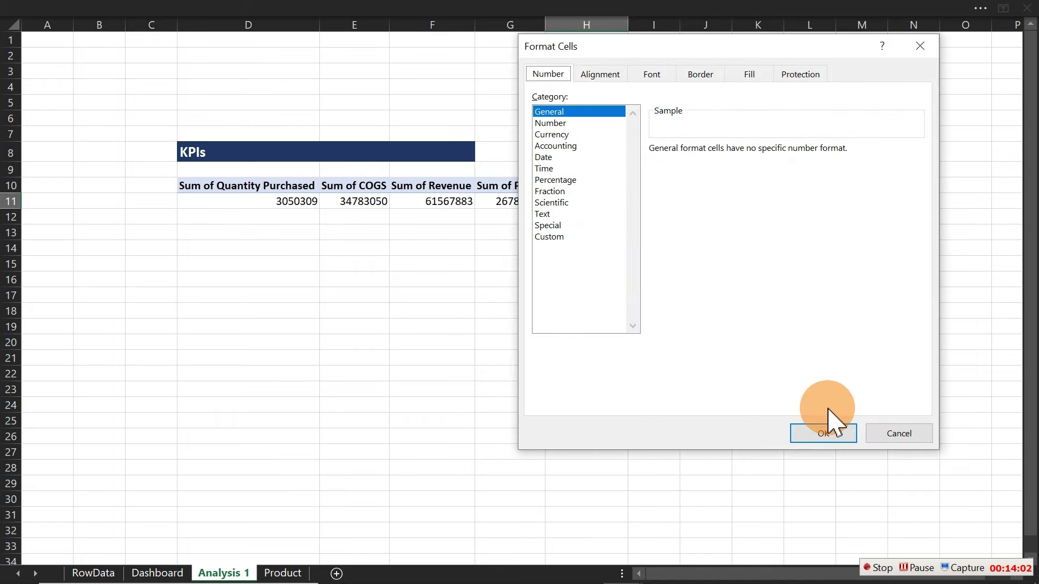
left_click(898, 433)
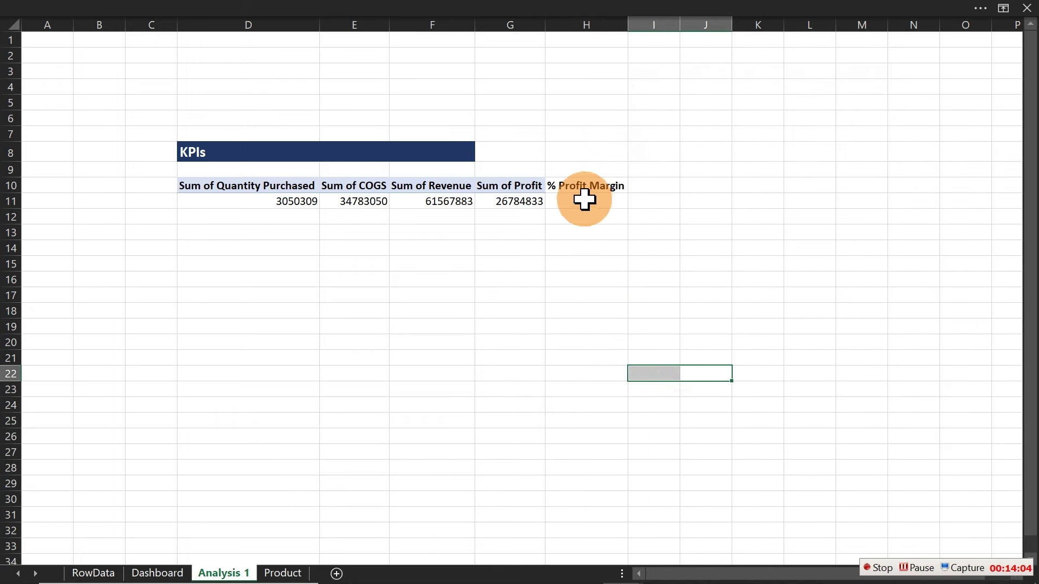
key("ctrl+1")
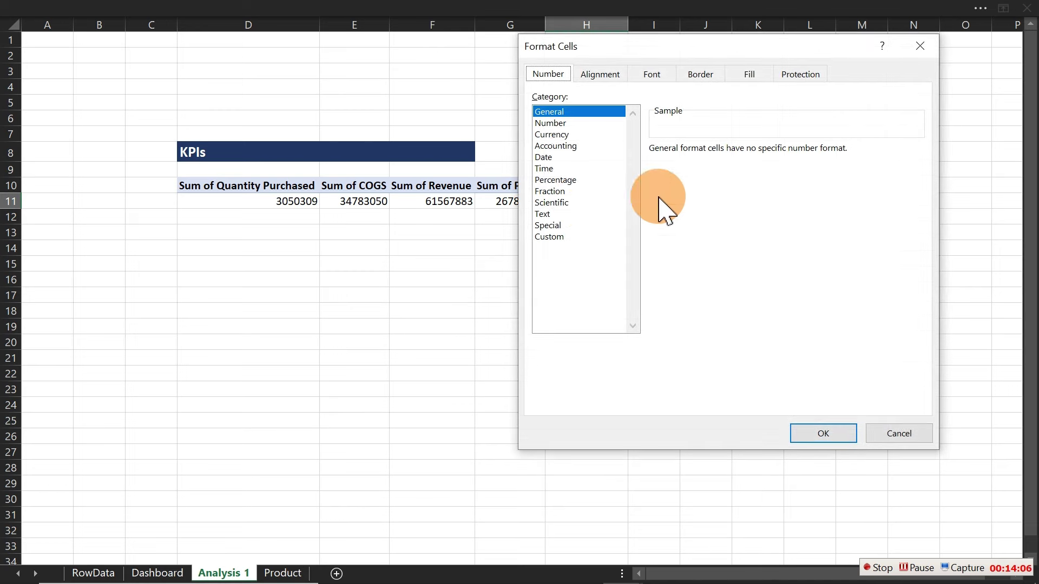
left_click(556, 180)
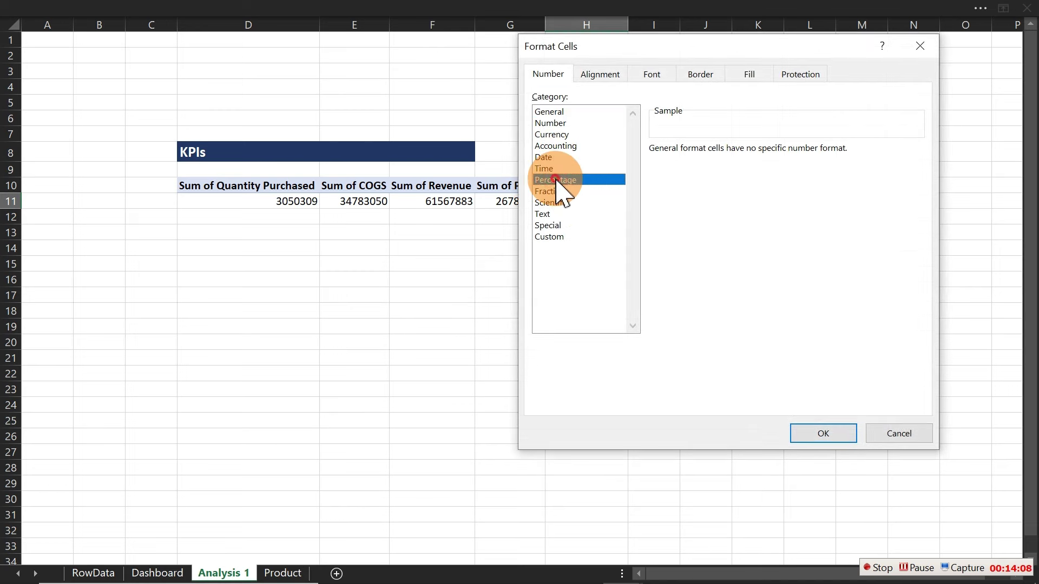
left_click_drag(732, 153, 696, 153)
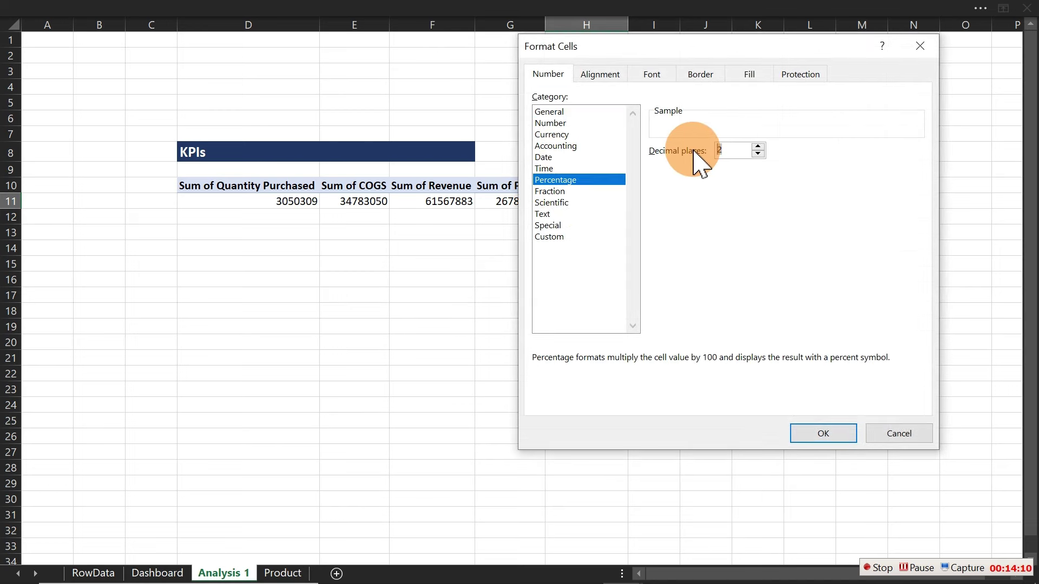
type("0")
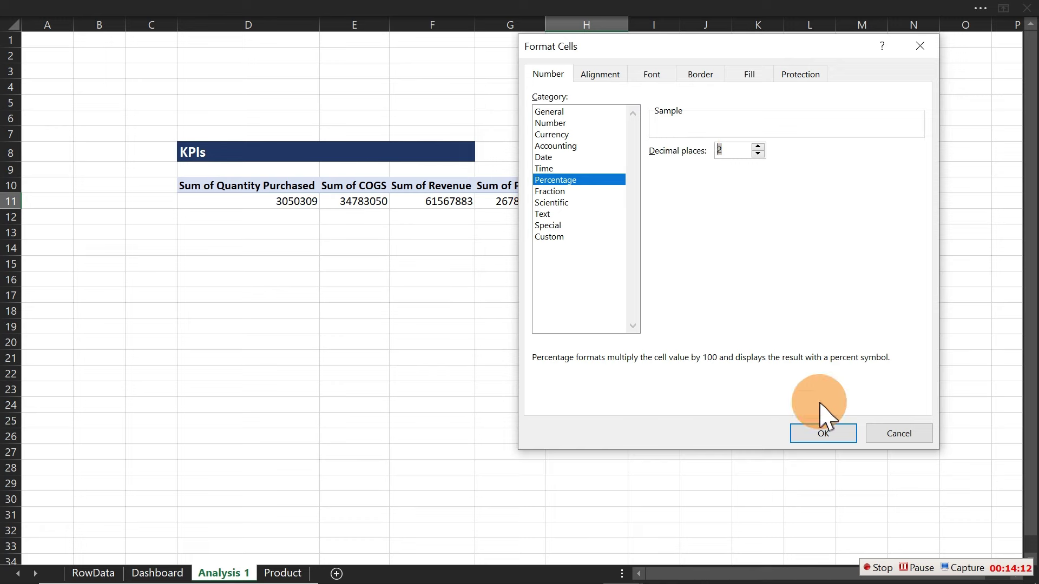
left_click(825, 430)
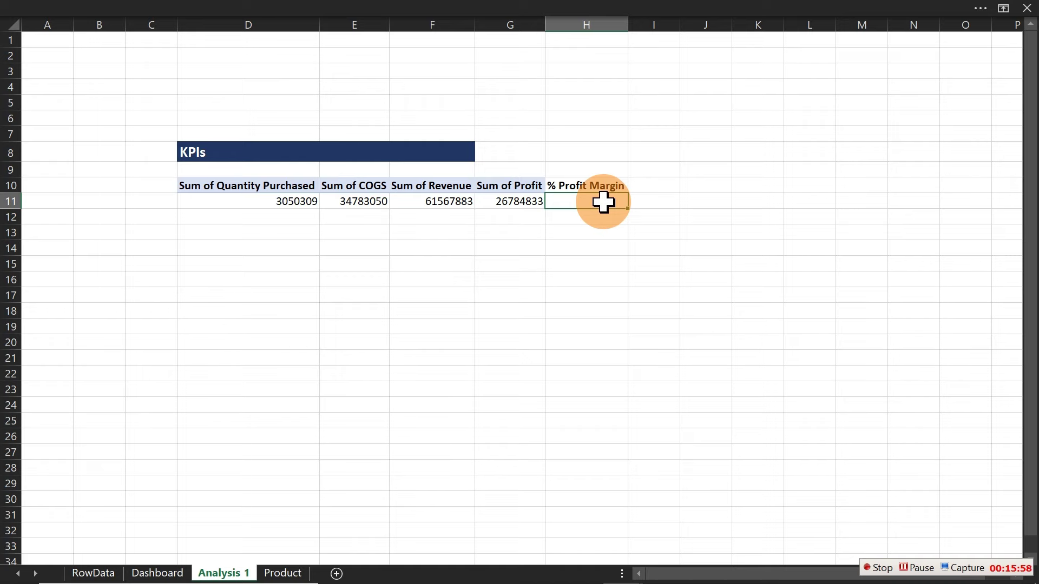
key("ctrl+1")
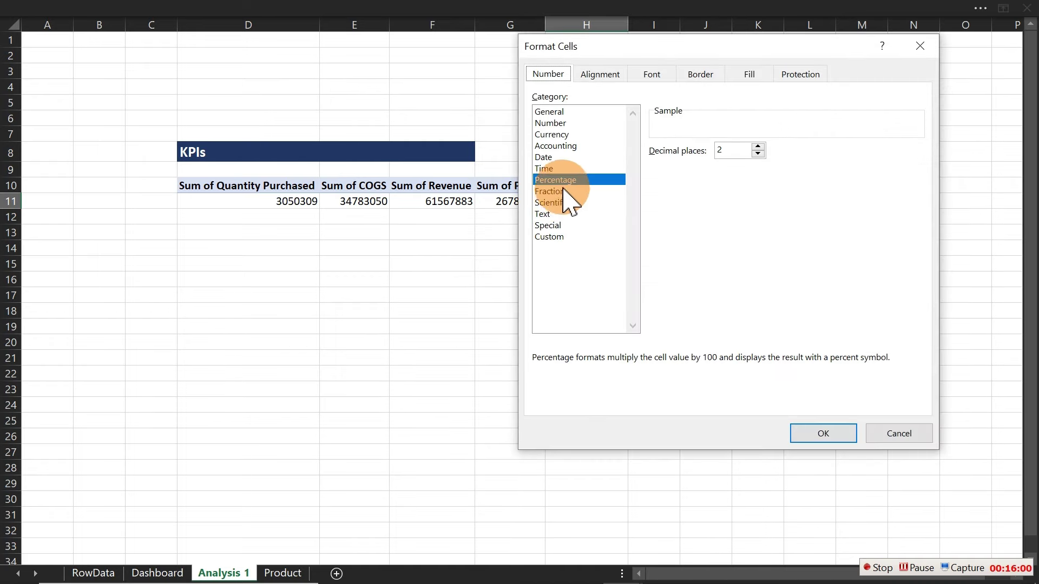
left_click(849, 436)
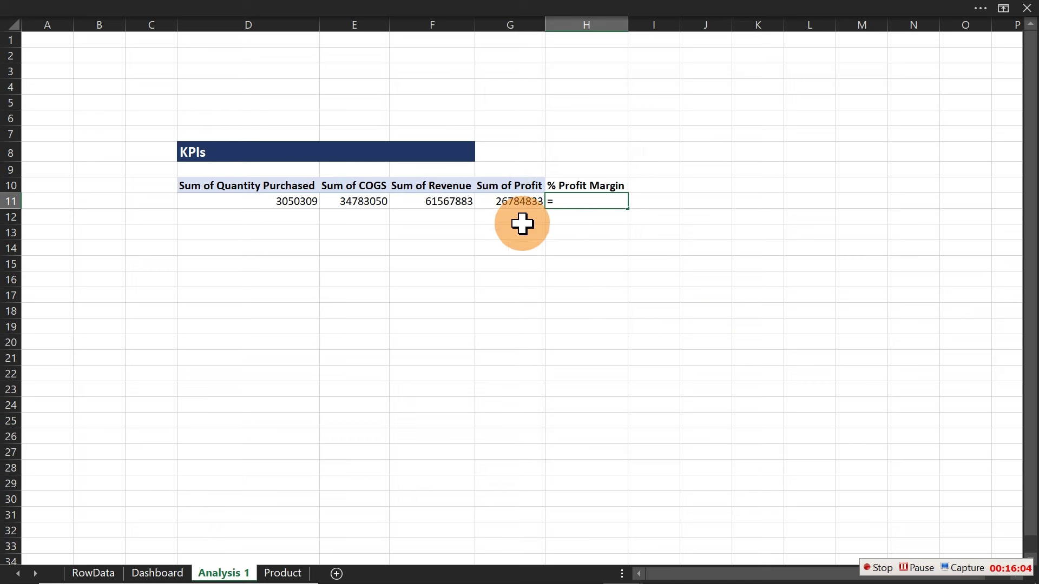
Calculate the profit margin in H11 with the formula =G11/F11
left_click(511, 203)
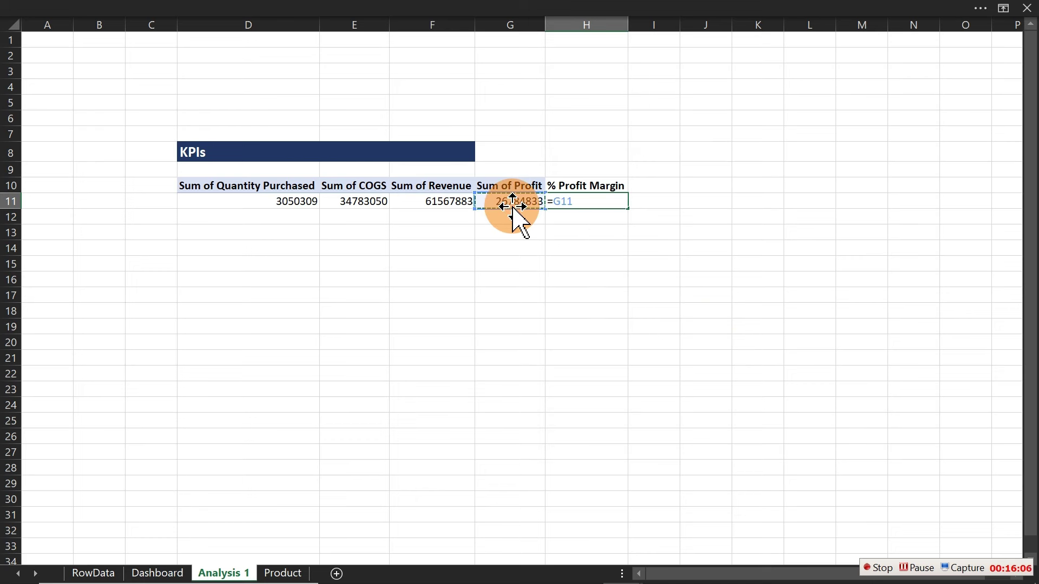
type("/")
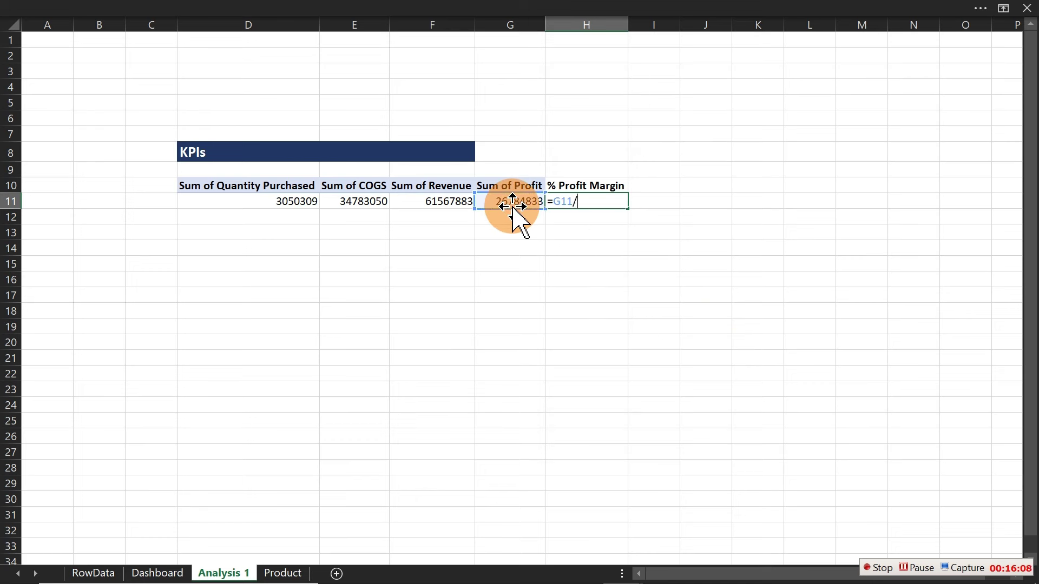
left_click(449, 203)
key("Return")
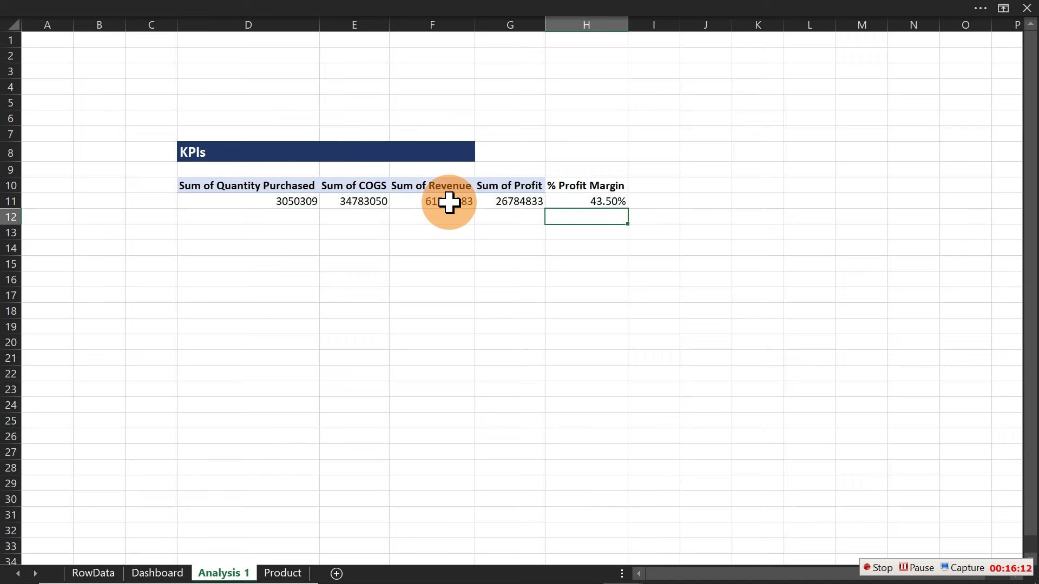
Replace all occurrences of "sum of" with nothing in the KPIs PivotTable headers D10:G10
left_click_drag(204, 188, 495, 195)
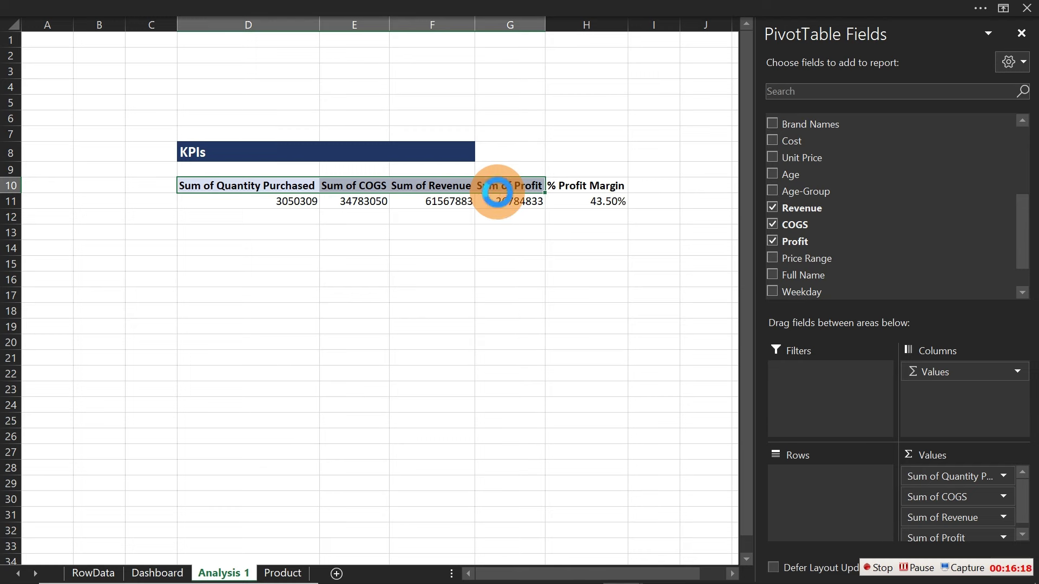
key("ctrl+h")
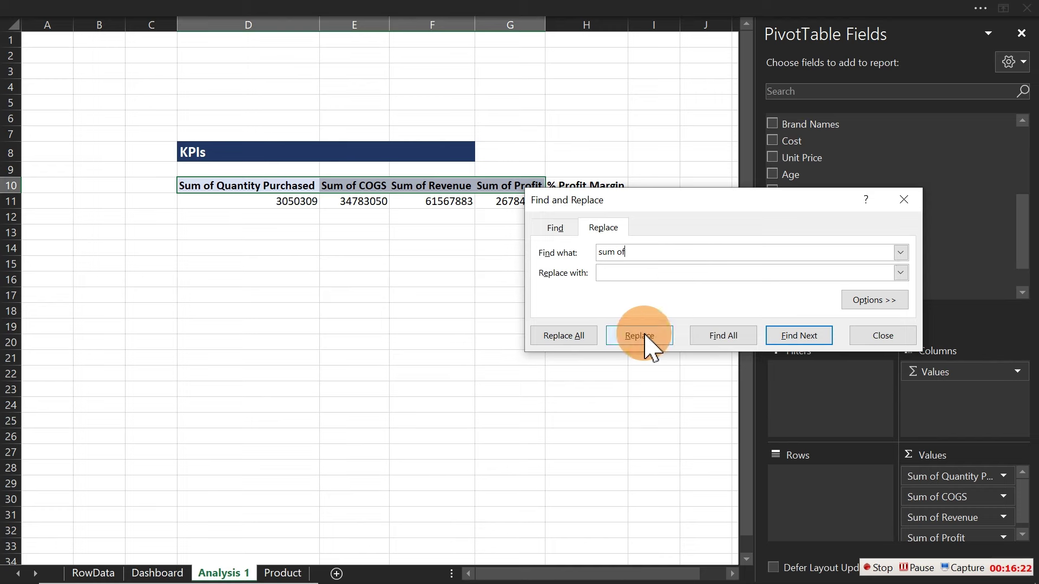
left_click(584, 336)
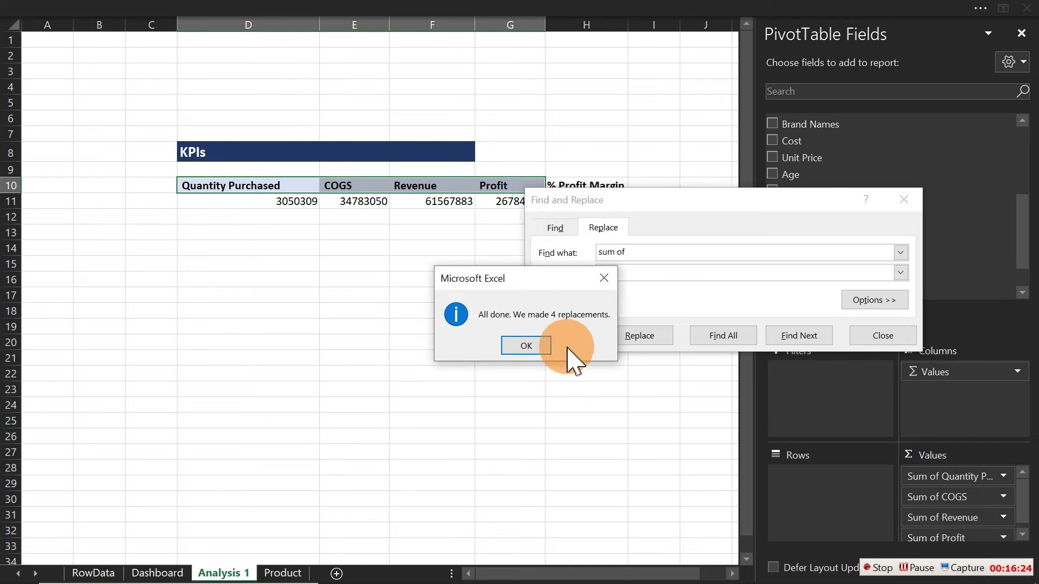
left_click(528, 345)
left_click(864, 336)
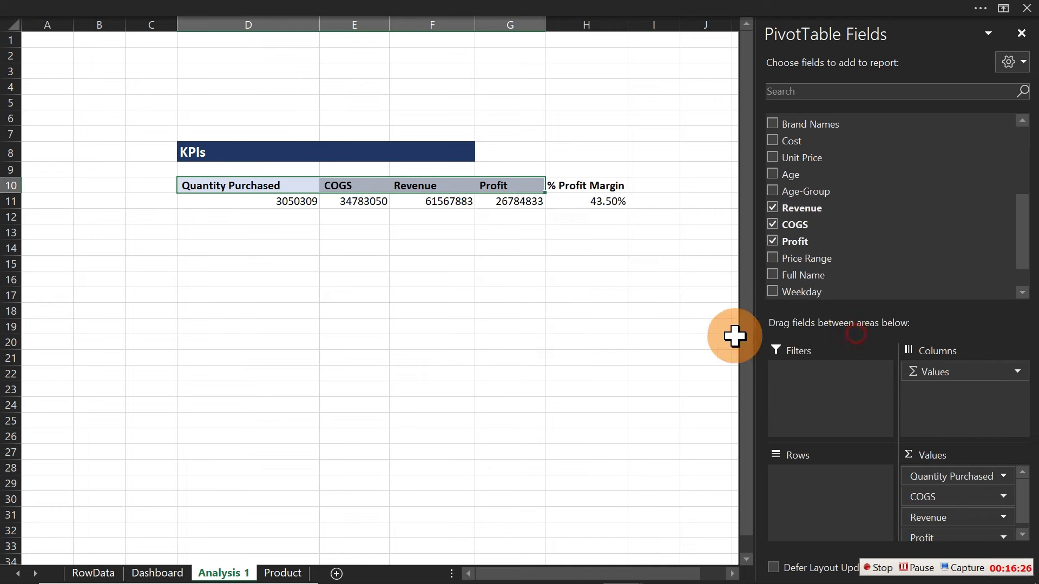
left_click(563, 338)
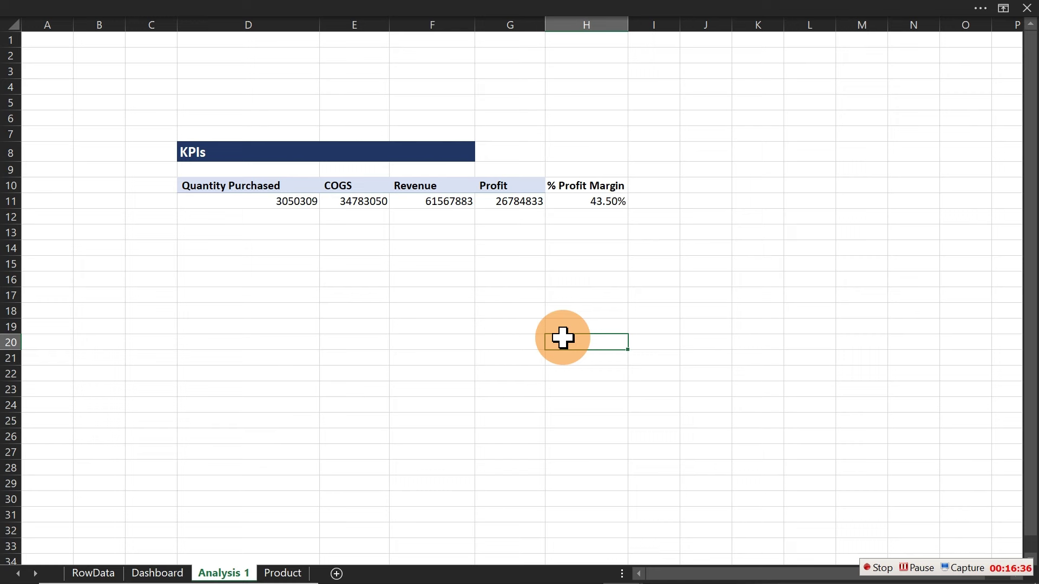
Format the COGS, Revenue and Profit values in E11:G11 as Currency with the $ English (Australia) symbol and no decimal places
mouse_move(269, 202)
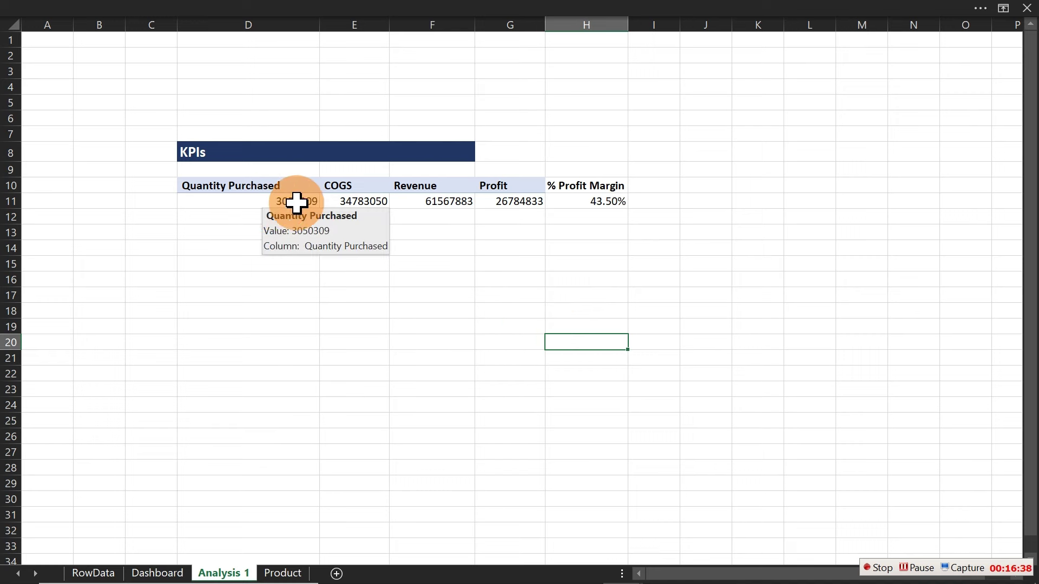
left_click_drag(345, 204, 533, 204)
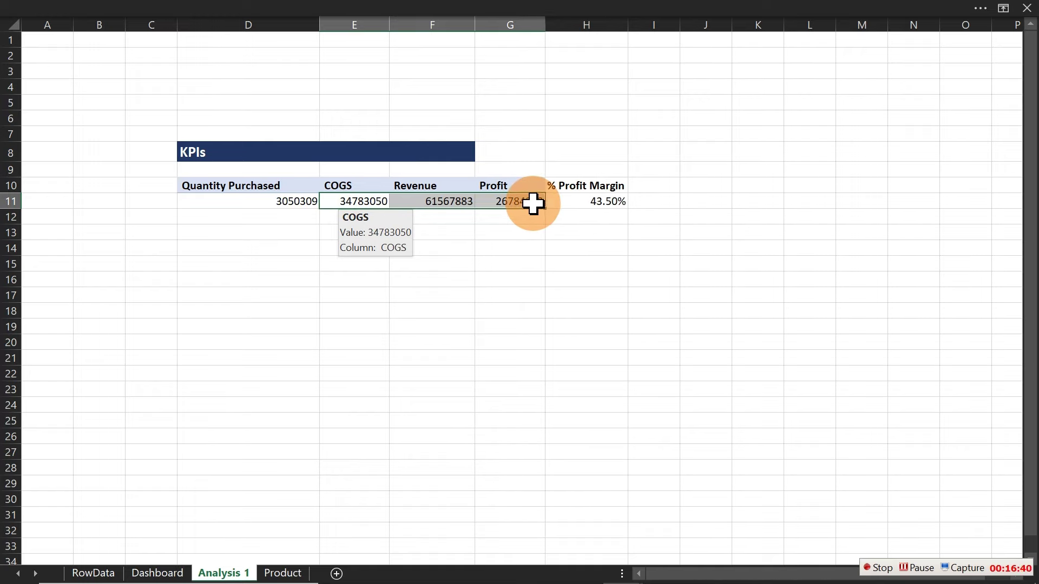
key("ctrl+1")
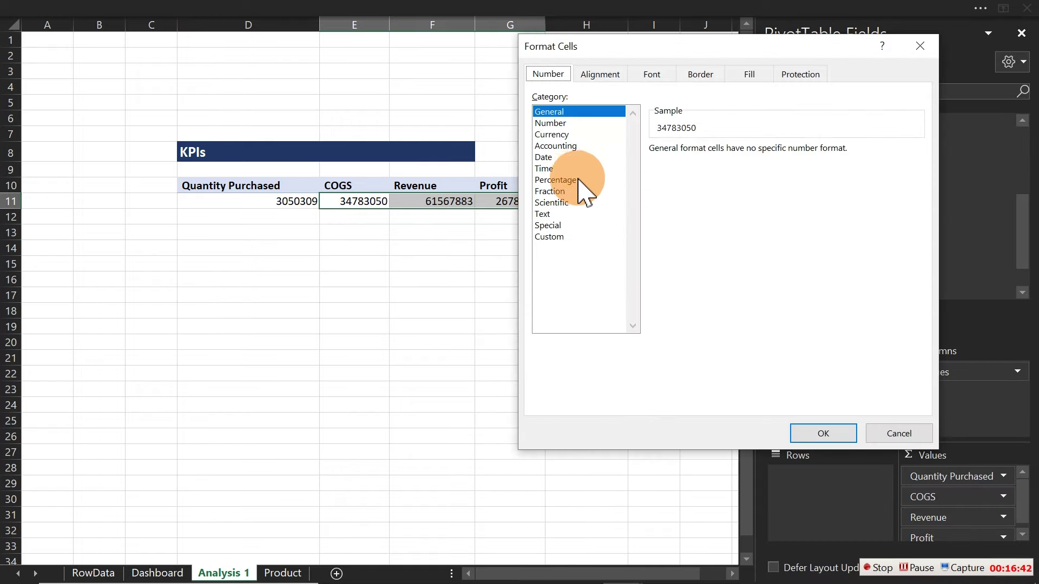
left_click(552, 135)
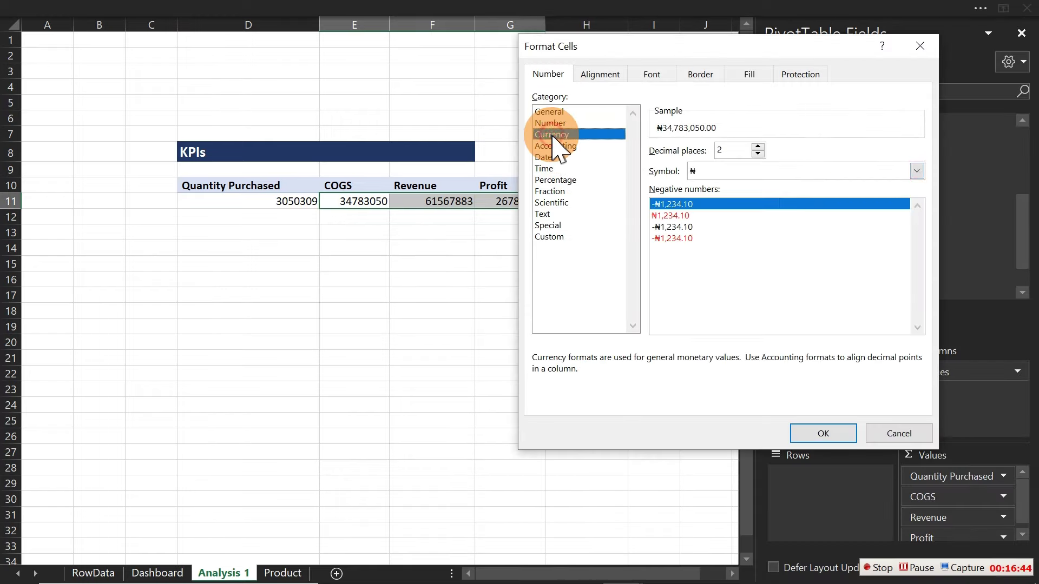
left_click(917, 171)
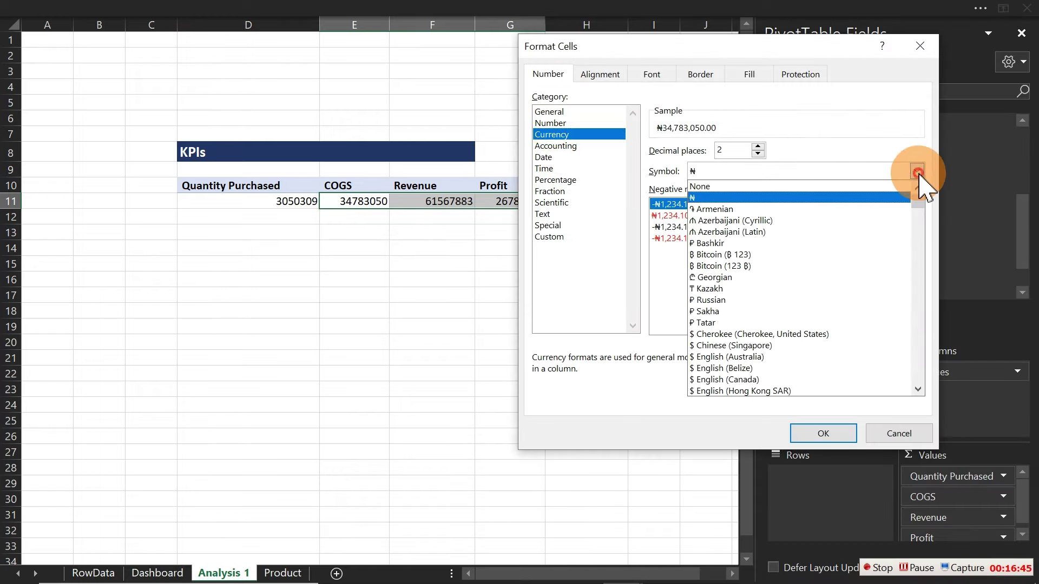
left_click(732, 357)
left_click(822, 435)
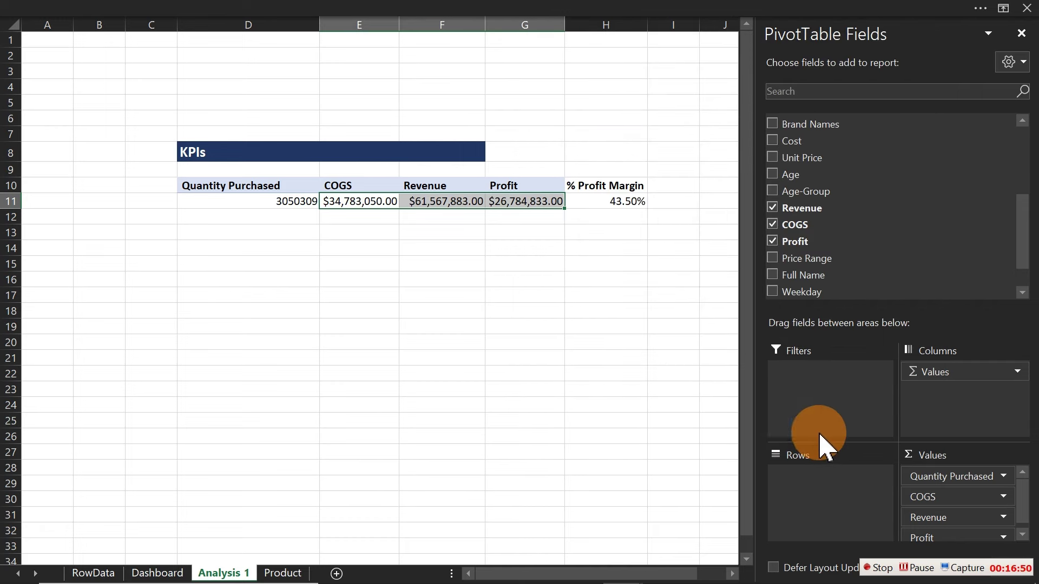
left_click(375, 6)
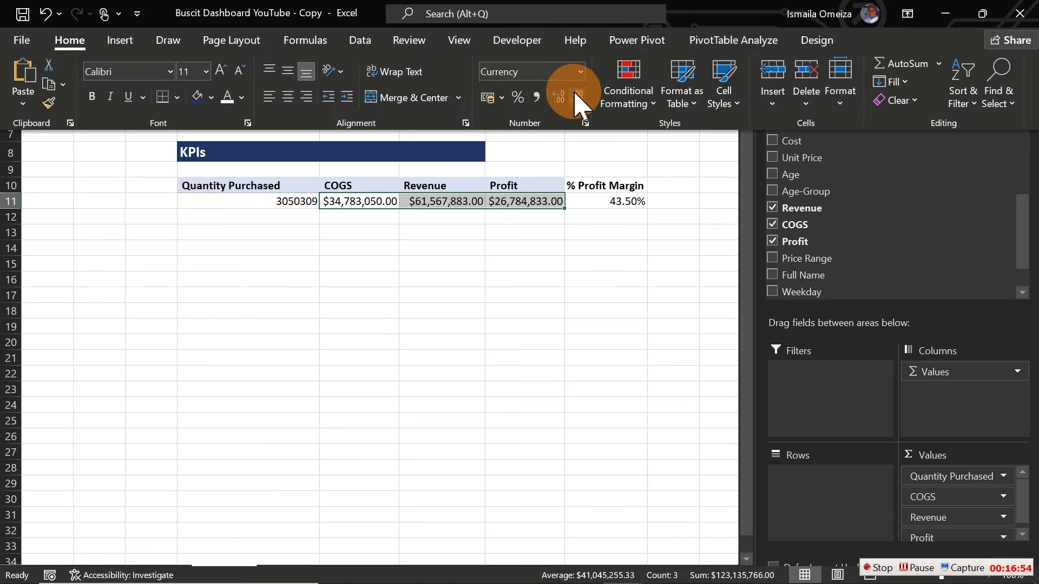
left_click(578, 99)
left_click(578, 99)
Format the Quantity Purchased value in D11 with a thousands separator and no decimal places
left_click(283, 196)
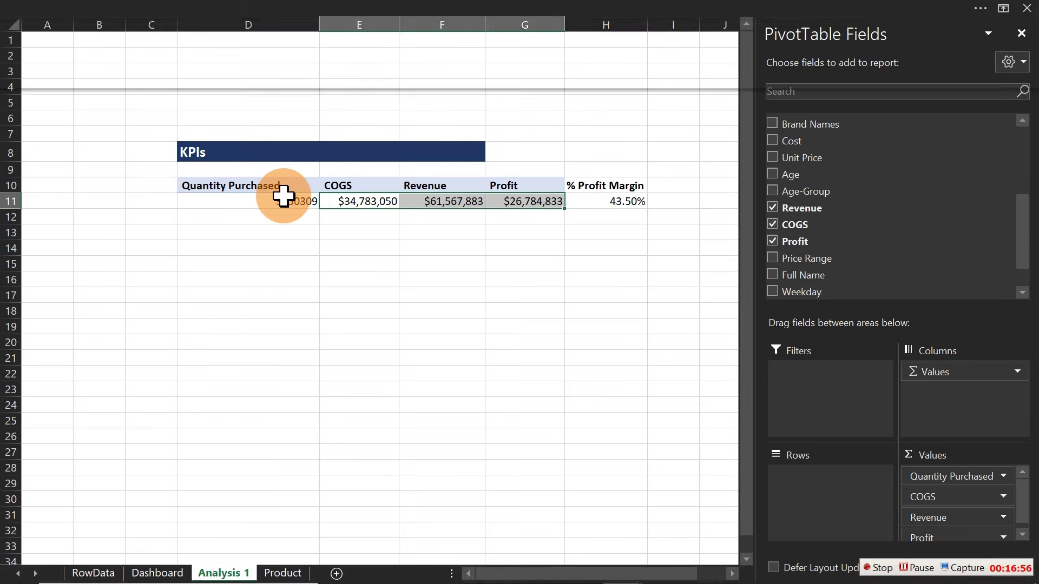
left_click(216, 7)
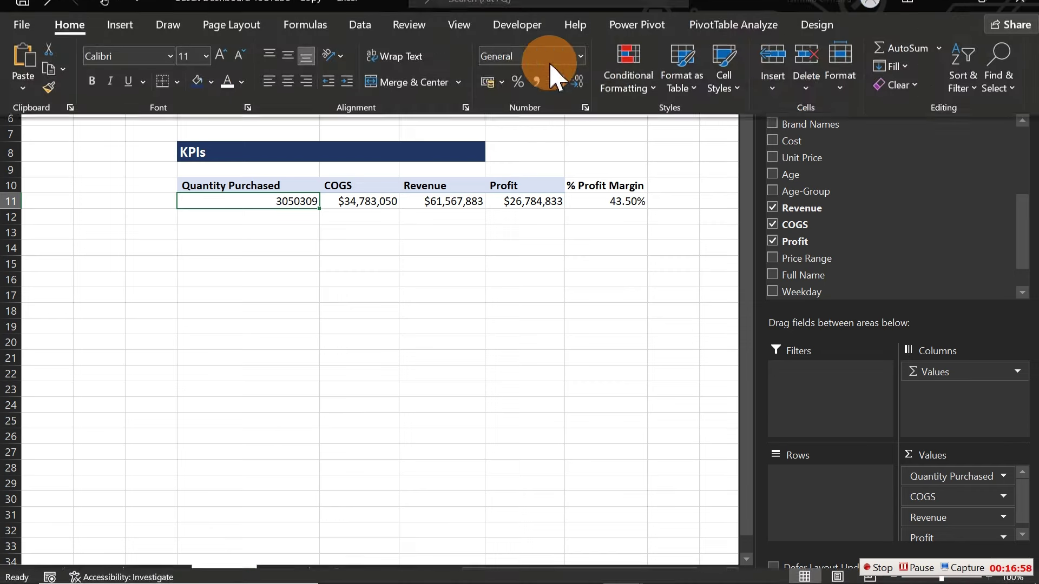
left_click(535, 97)
left_click(580, 100)
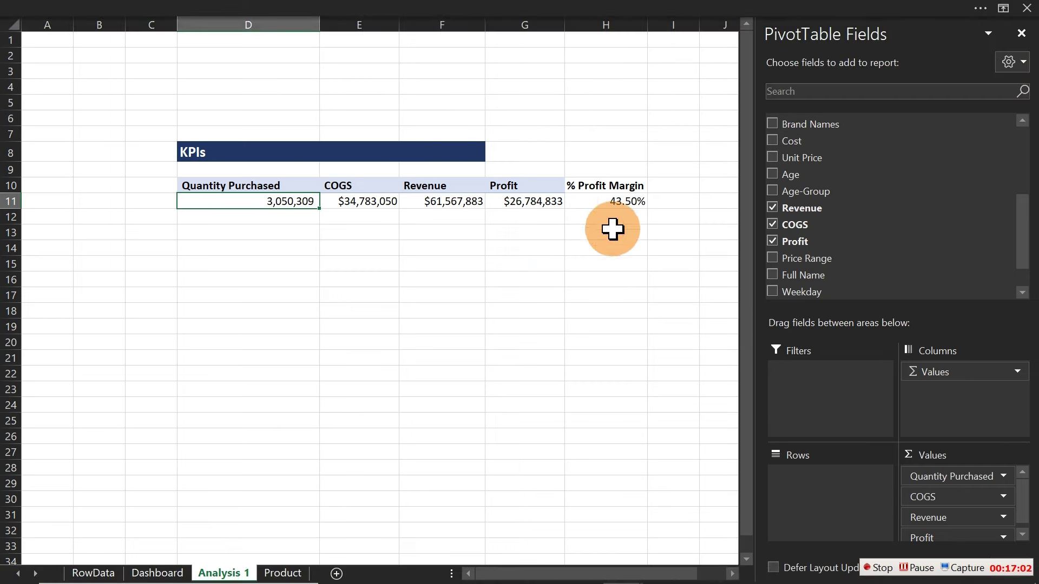
Reduce the % Profit Margin value in H11 to zero decimal places
left_click(628, 202)
left_click(399, 12)
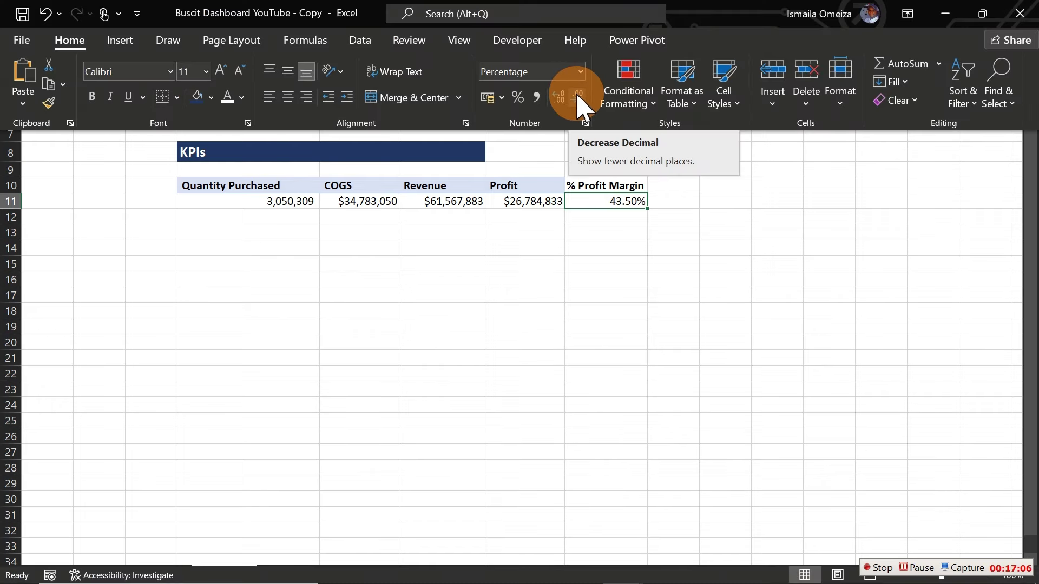
left_click(577, 97)
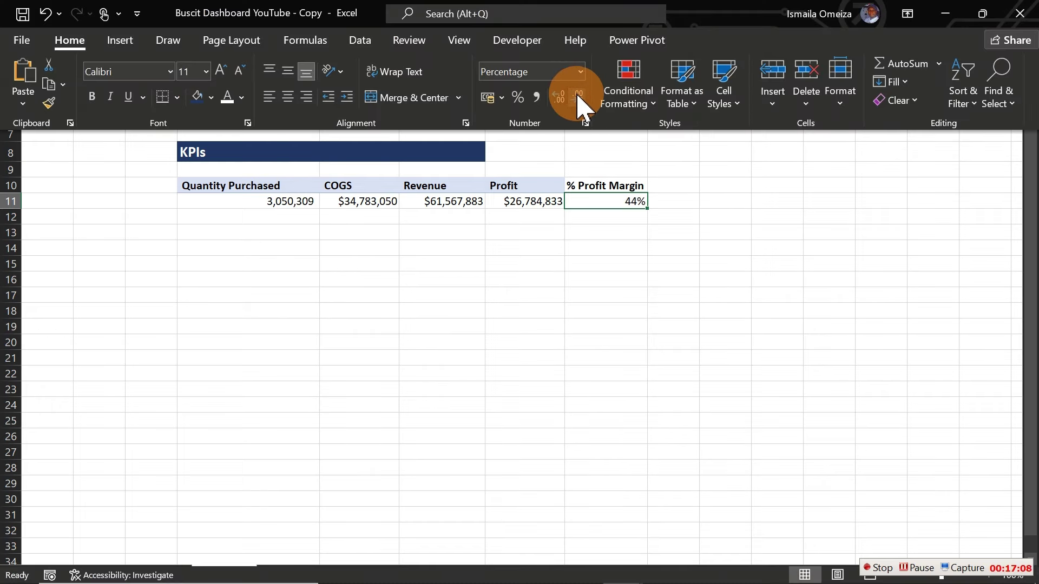
left_click(594, 236)
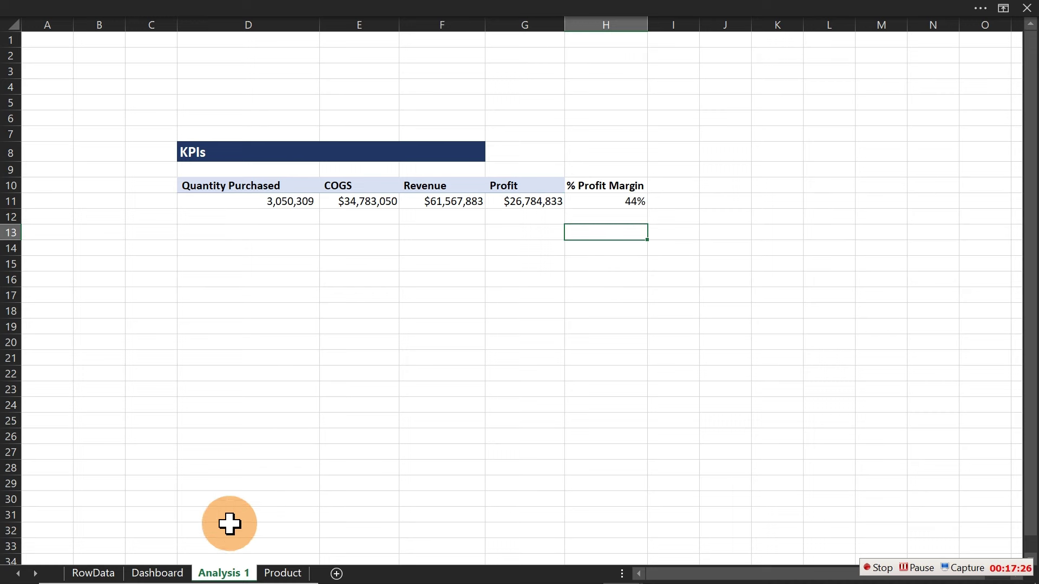
Switch to the Dashboard sheet
left_click(176, 574)
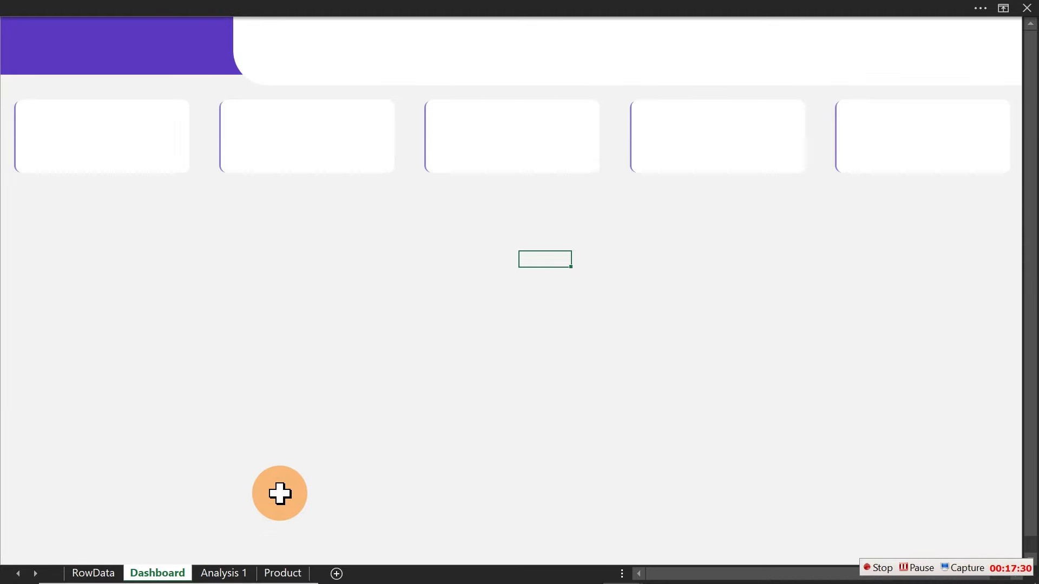
left_click(188, 9)
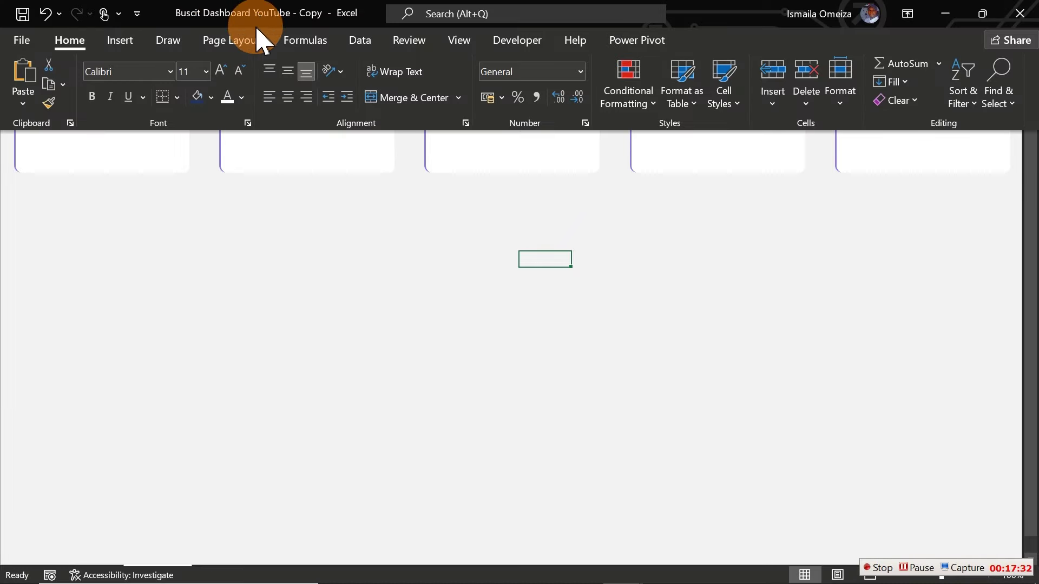
left_click(125, 47)
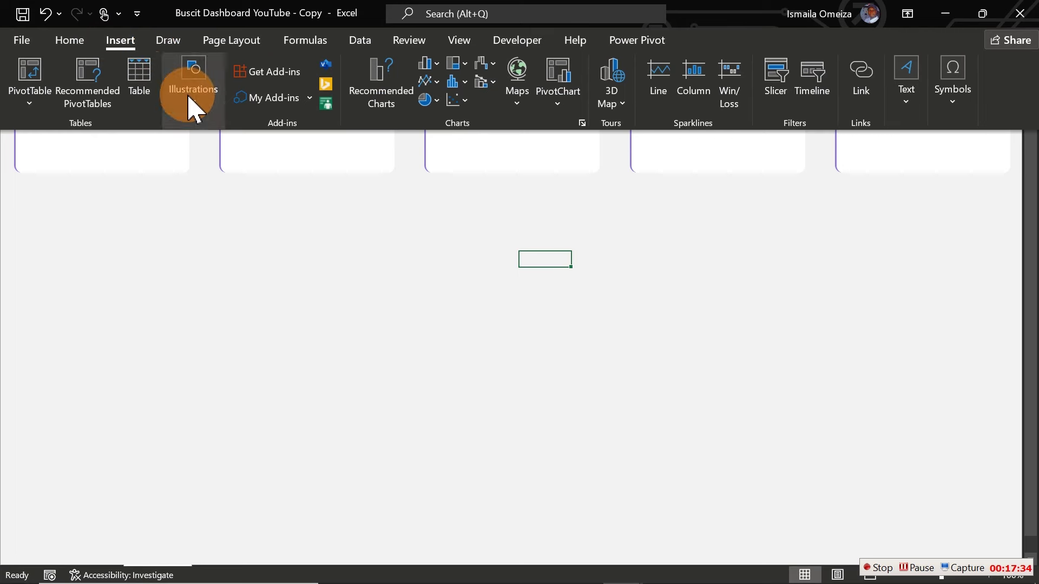
left_click(191, 103)
left_click(221, 172)
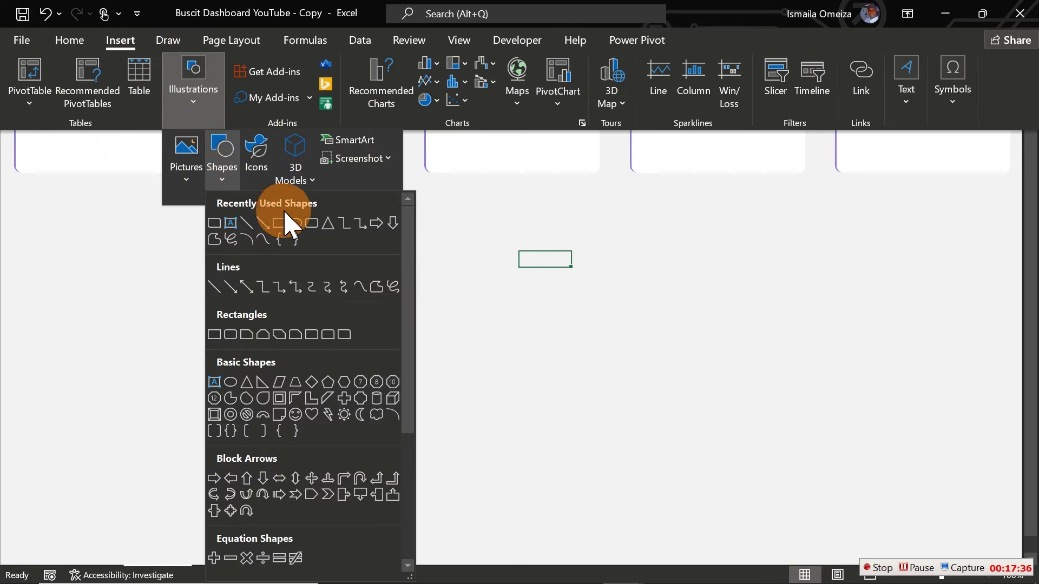
left_click(295, 239)
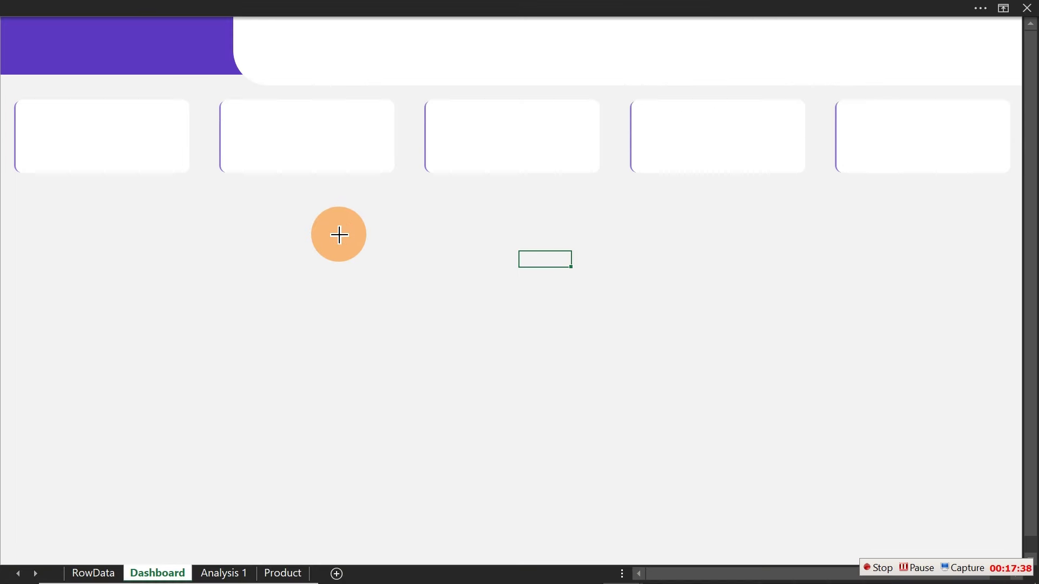
left_click_drag(339, 234, 350, 270)
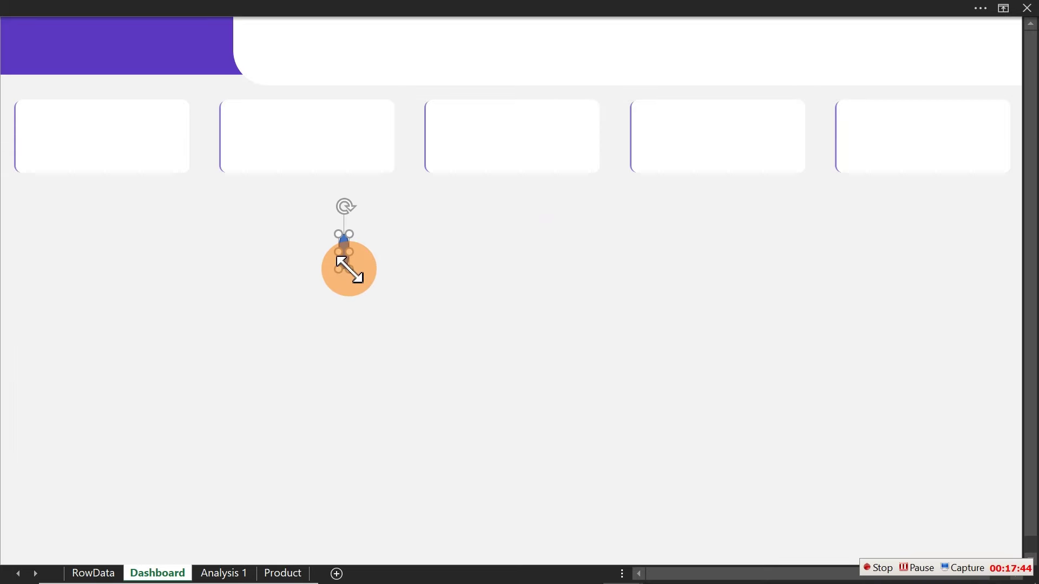
key("Delete")
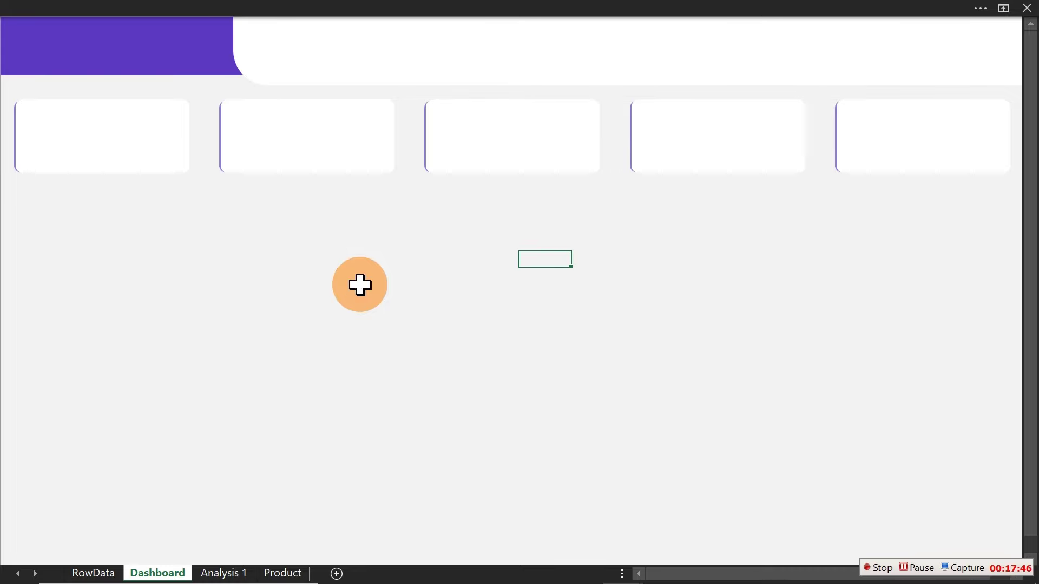
Draw a small circle with the Oval shape in the empty area below the second card and shrink it slightly
left_click(190, 11)
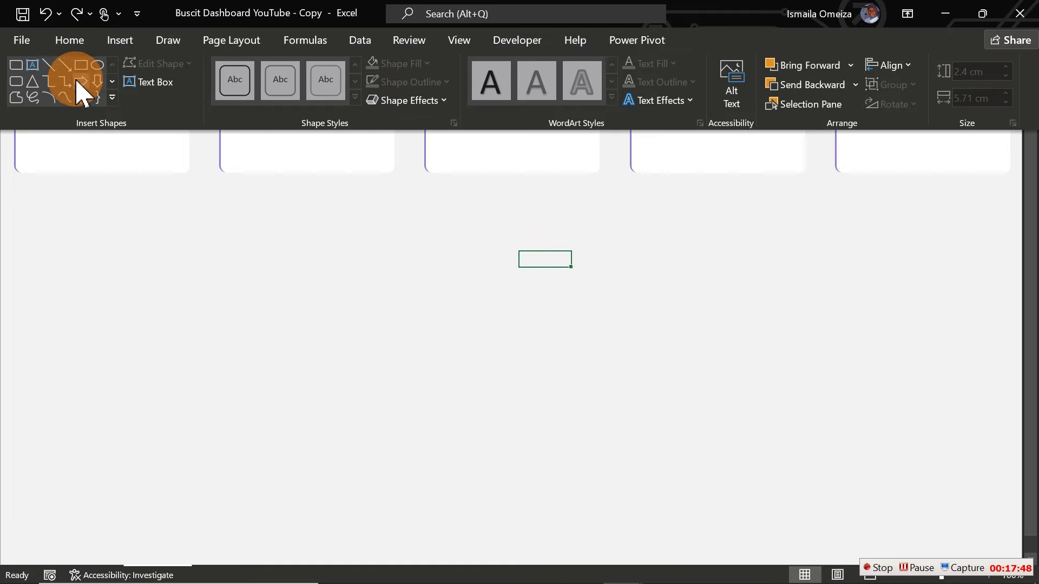
left_click(97, 65)
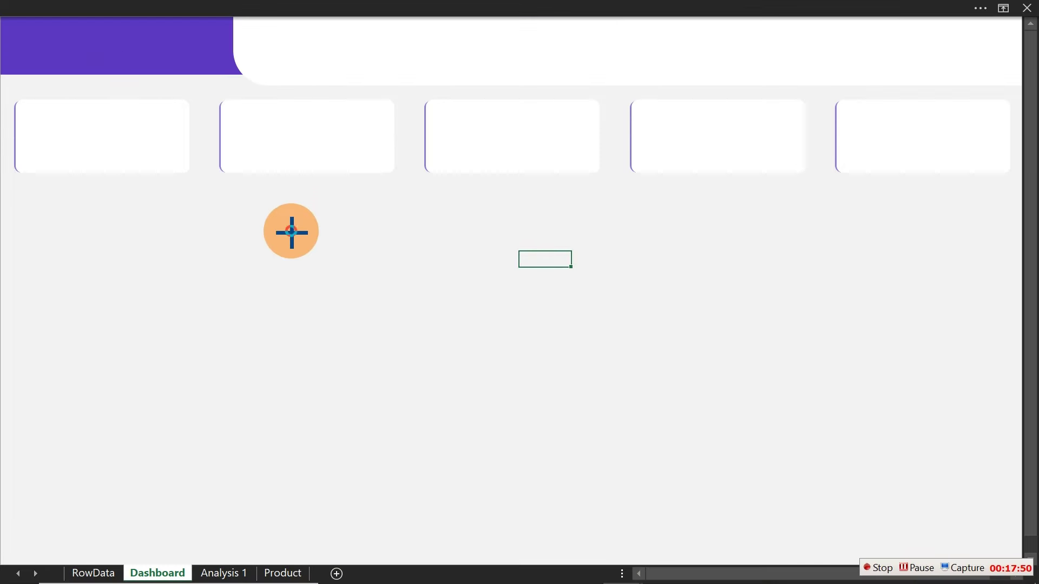
left_click_drag(291, 232, 324, 277)
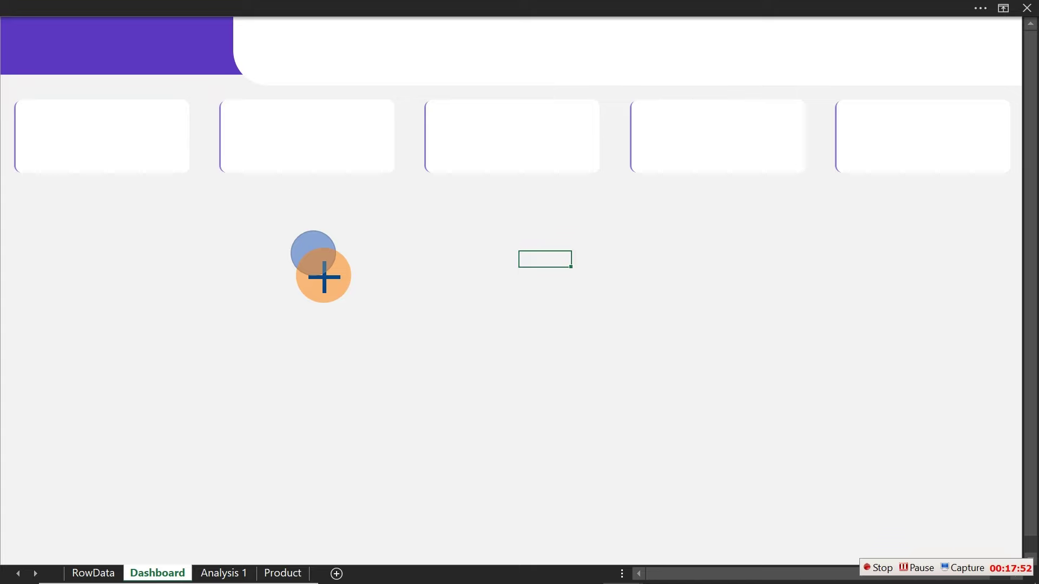
left_click_drag(324, 277, 306, 292)
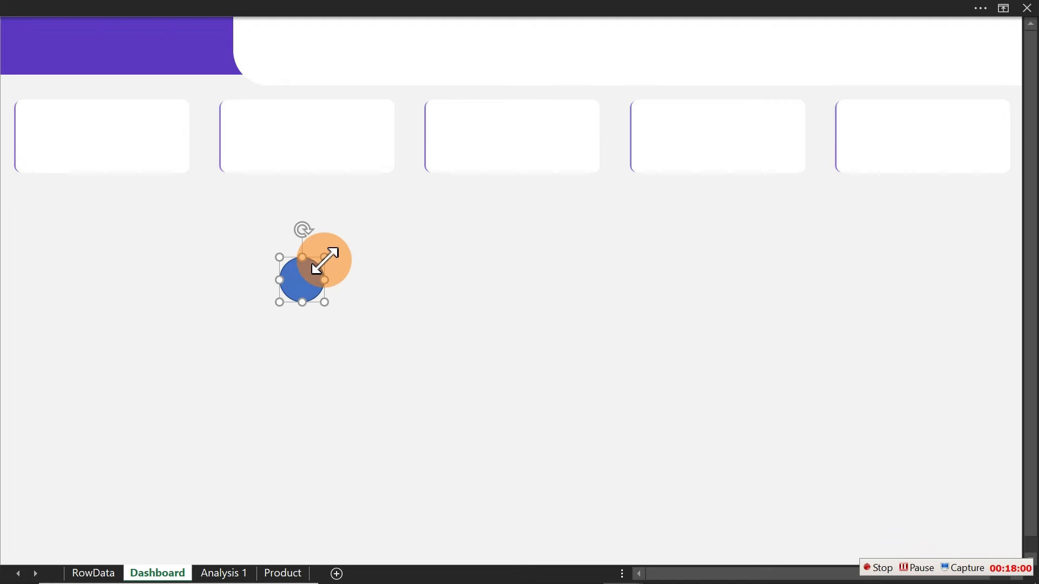
left_click_drag(324, 257, 302, 281)
Remove the circle's outline and open the color choices for its solid fill
key("ctrl+1")
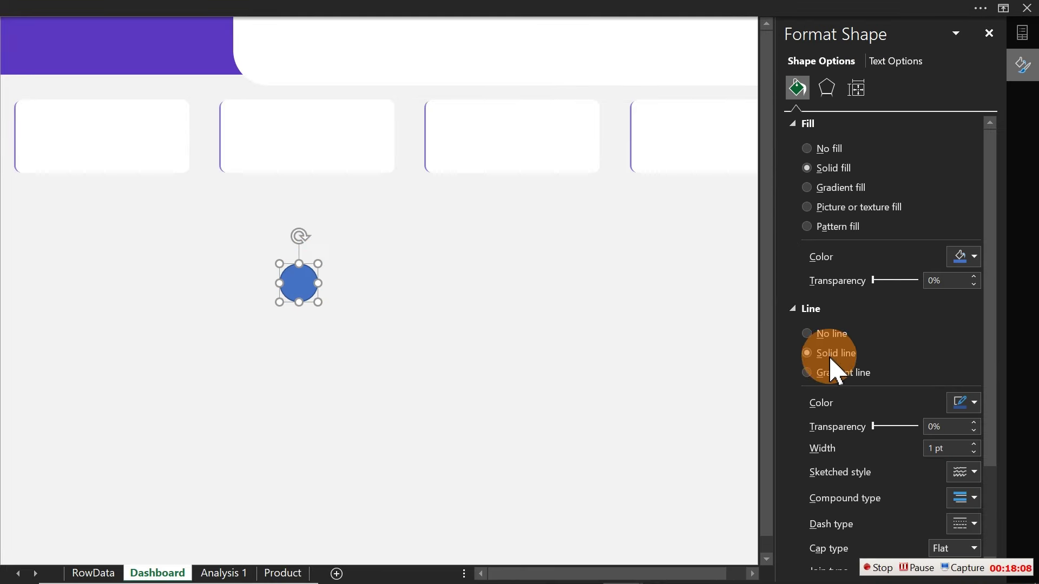
left_click(823, 335)
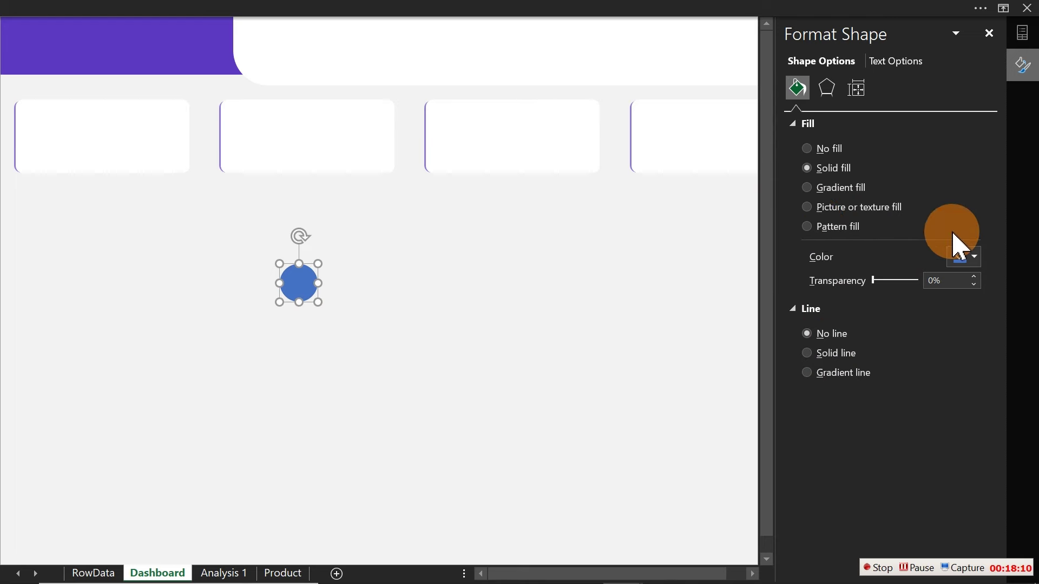
left_click(966, 256)
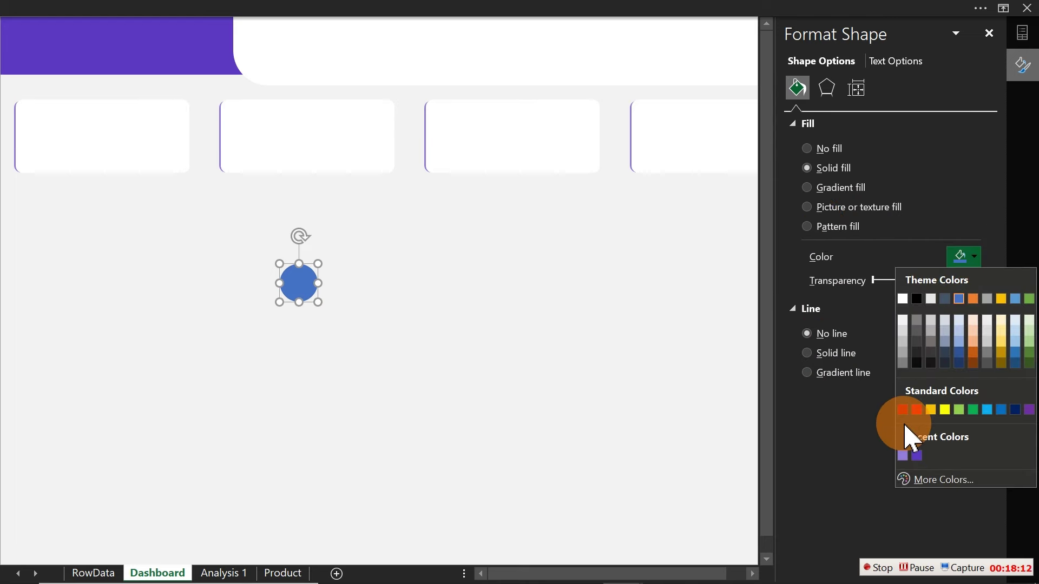
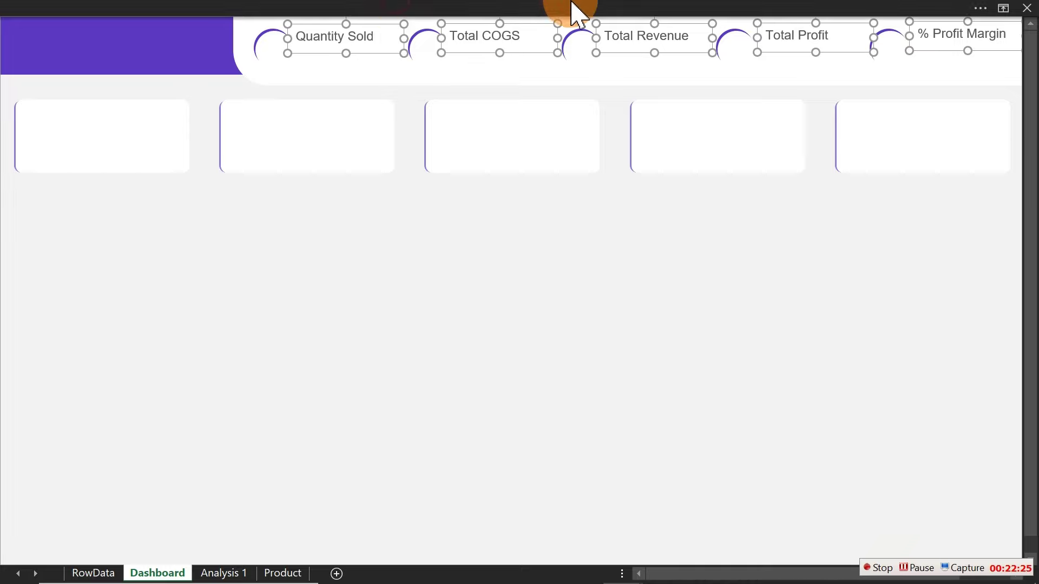
Align the five selected KPI label text boxes in the white header at the same height
left_click(575, 7)
left_click(740, 48)
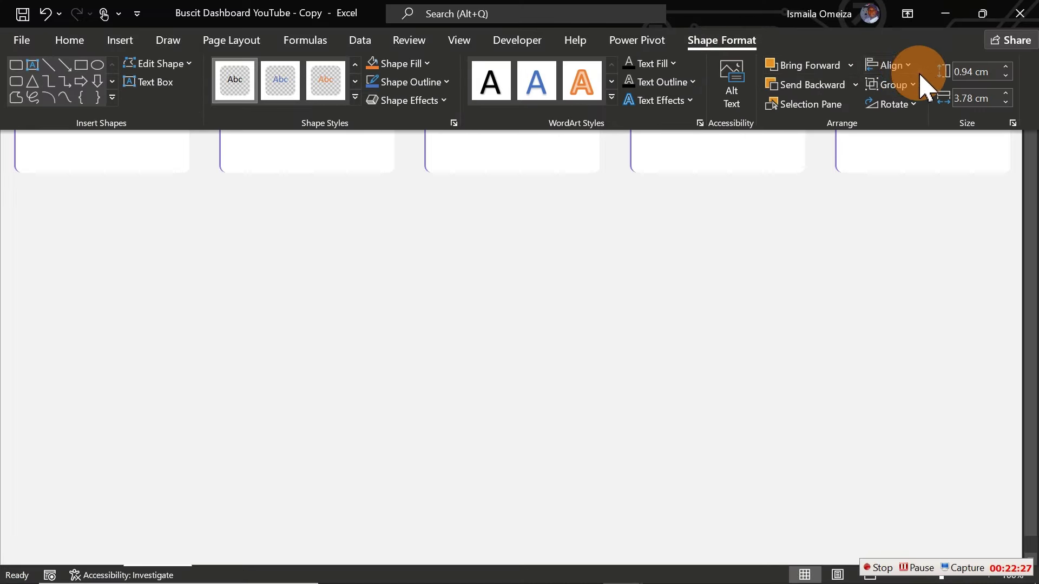
left_click(902, 67)
left_click(926, 210)
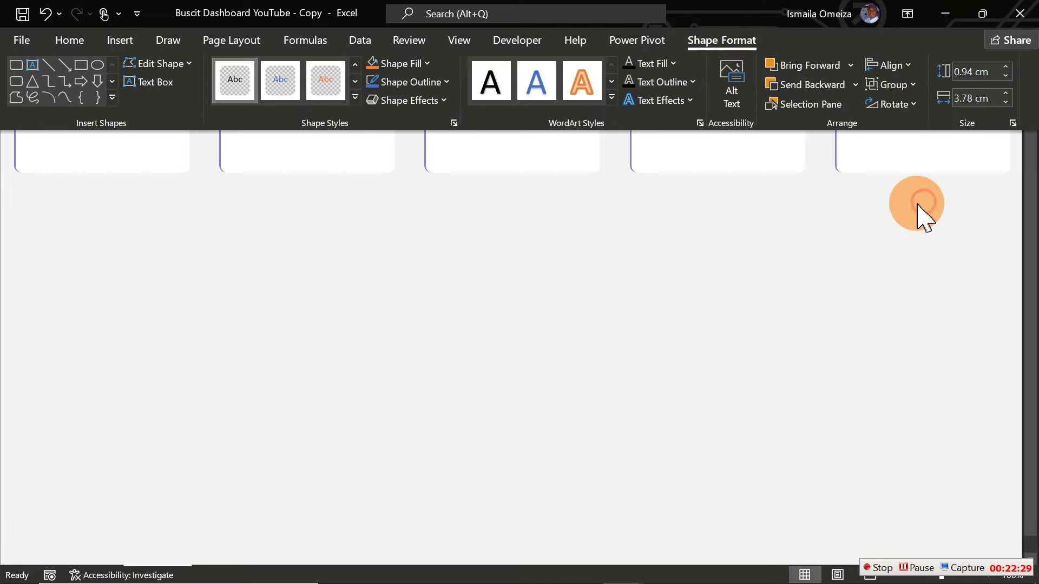
left_click(810, 243)
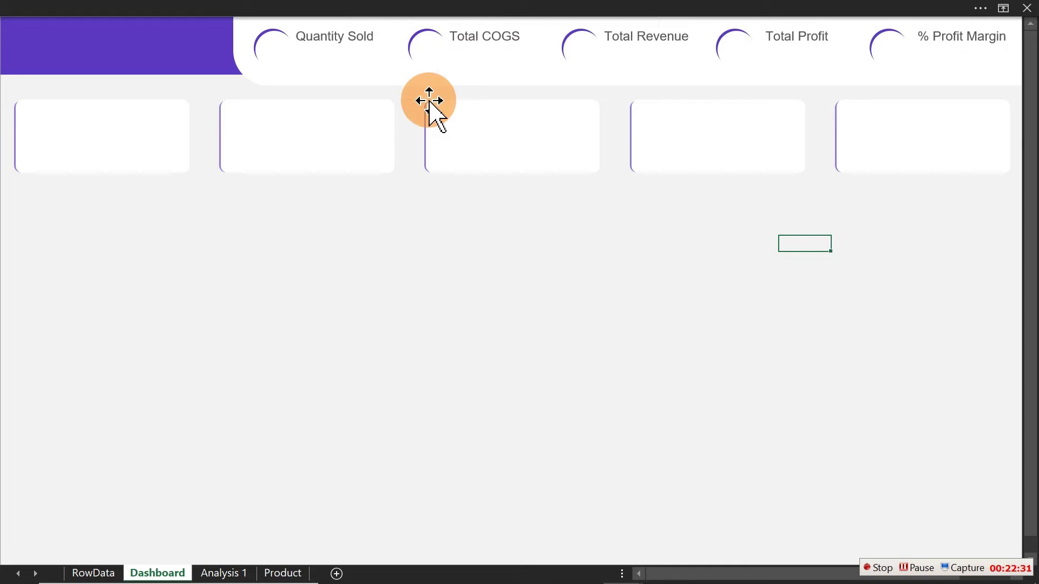
Duplicate the five KPI label text boxes and place the copies directly beneath the originals in the header
left_click(365, 49)
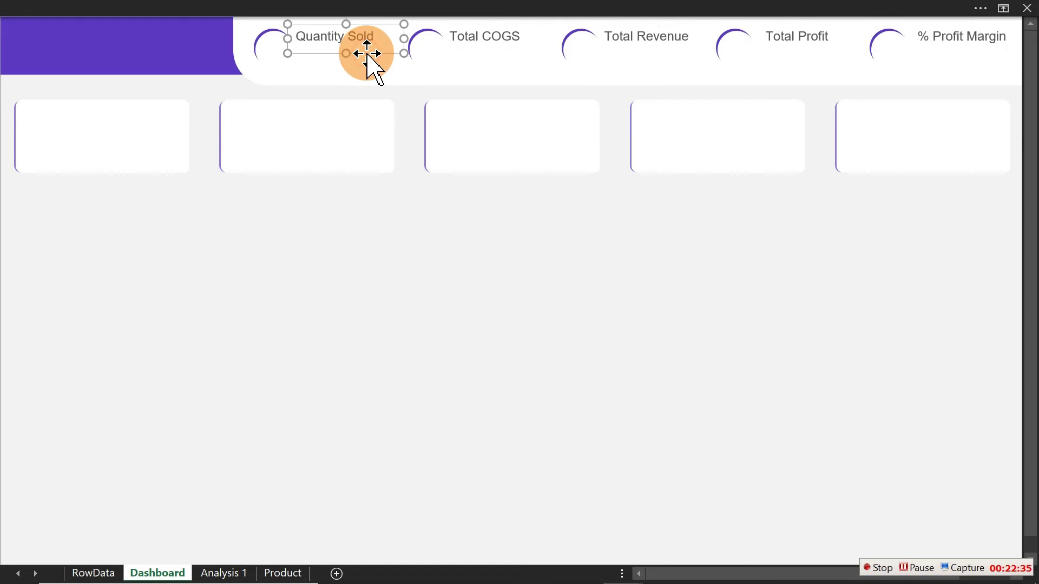
left_click(481, 42, "shift")
left_click(642, 49, "shift")
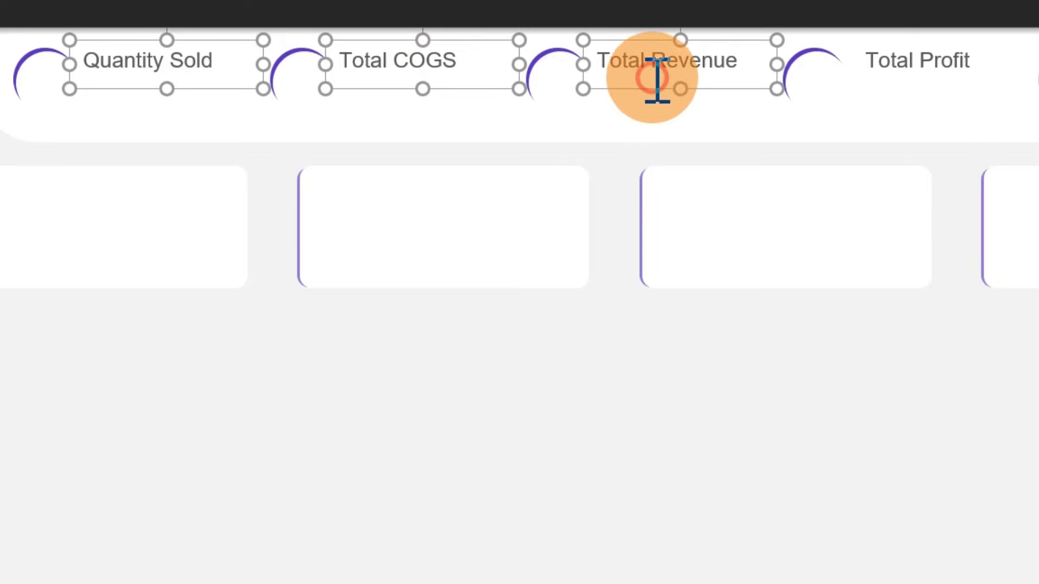
left_click(915, 84, "shift")
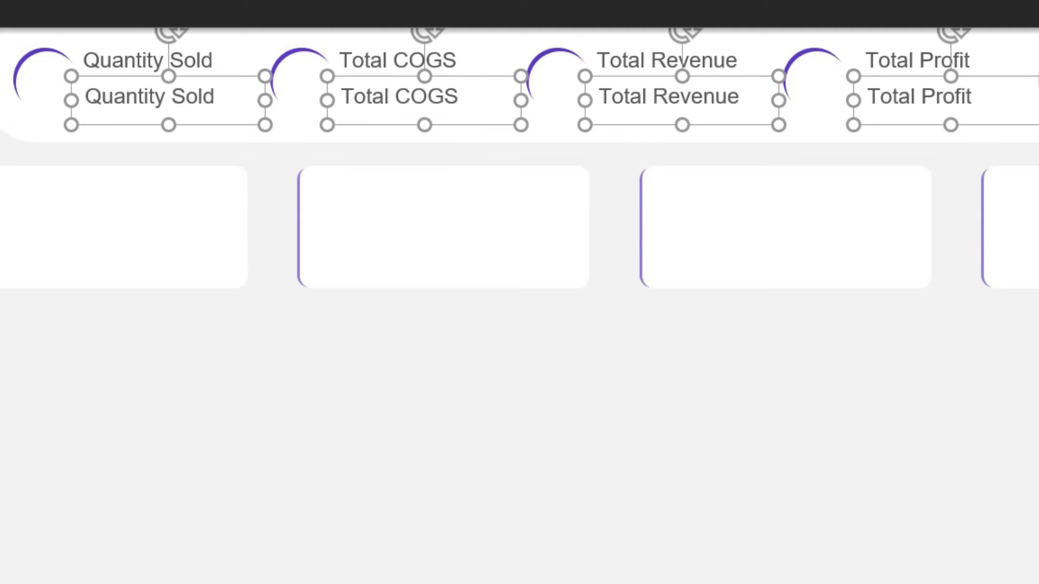
left_click(505, 440)
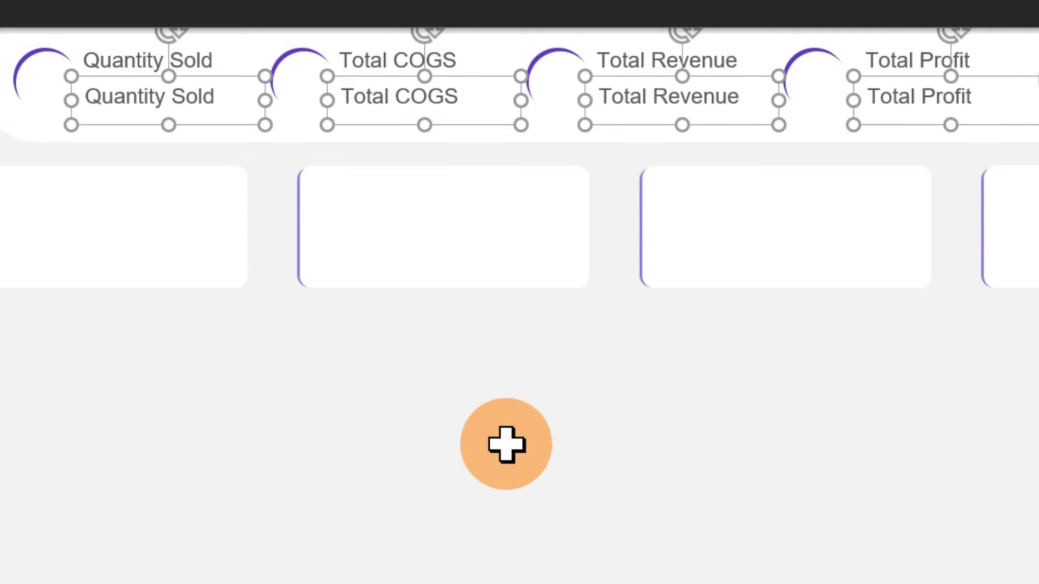
Show the formula bar and select the duplicated Quantity Sold text box in the header
left_click(139, 11)
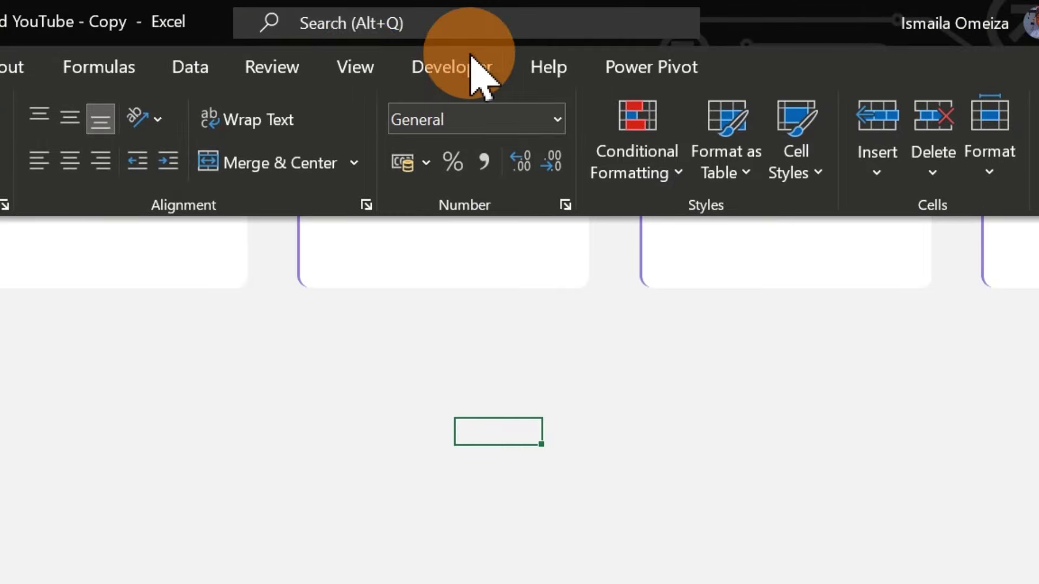
left_click(357, 68)
left_click(242, 71)
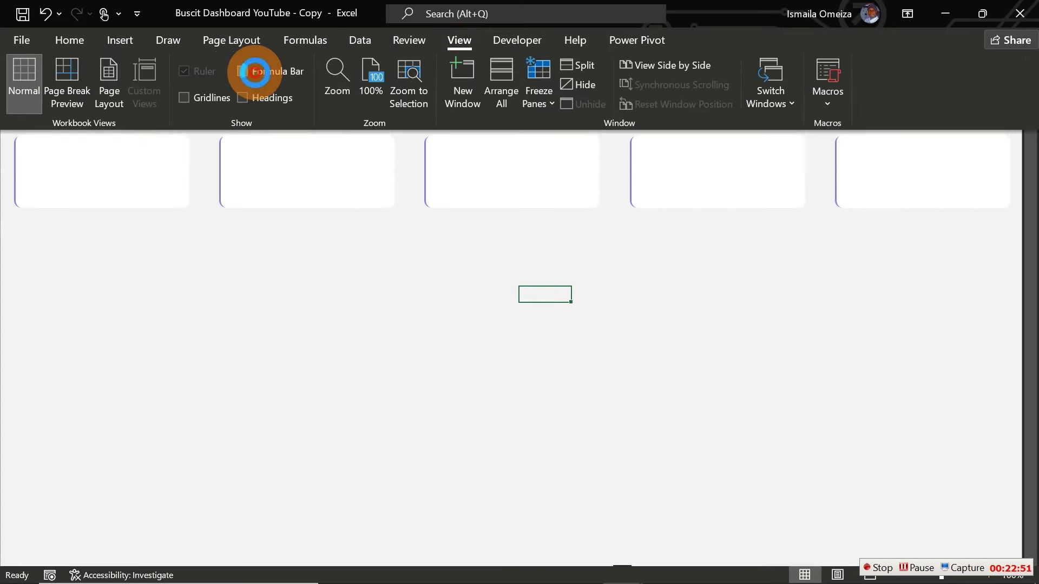
left_click(314, 250)
left_click(346, 96)
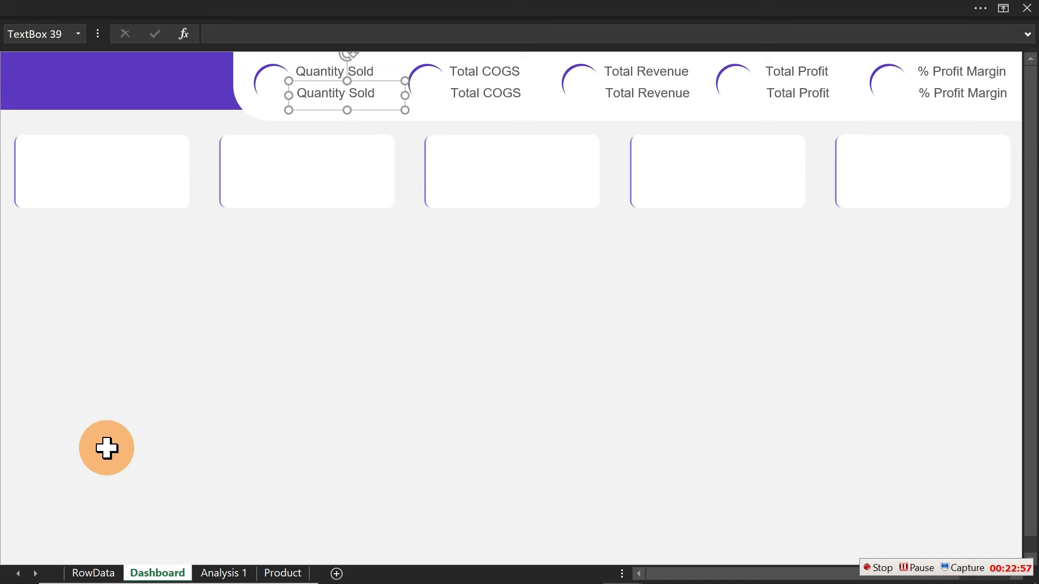
Toggle the Generate GetPivotData option for the KPIs PivotTable on the Analysis 1 sheet
left_click(227, 573)
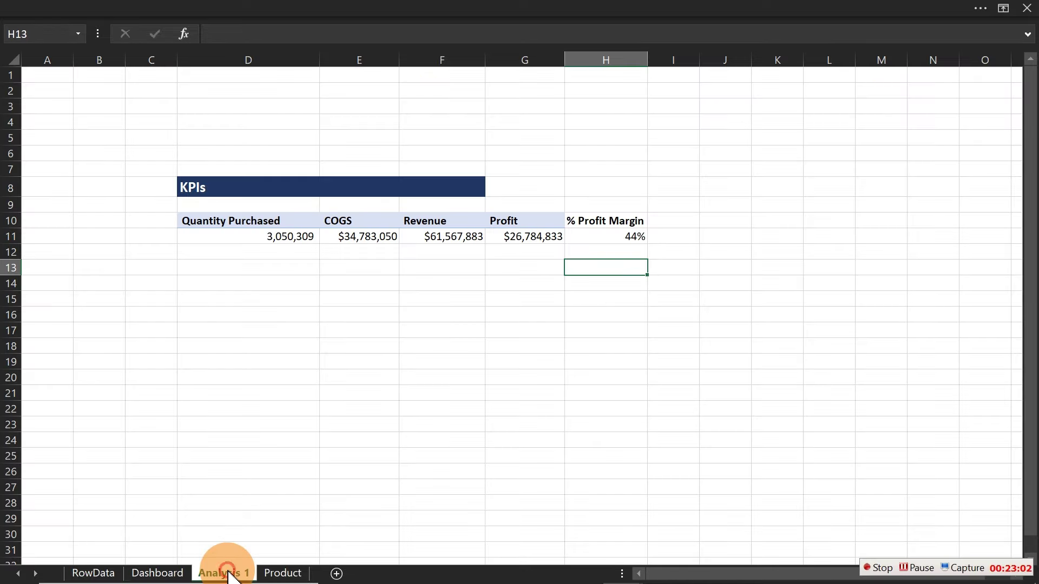
left_click(349, 251)
left_click(351, 237)
left_click(445, 11)
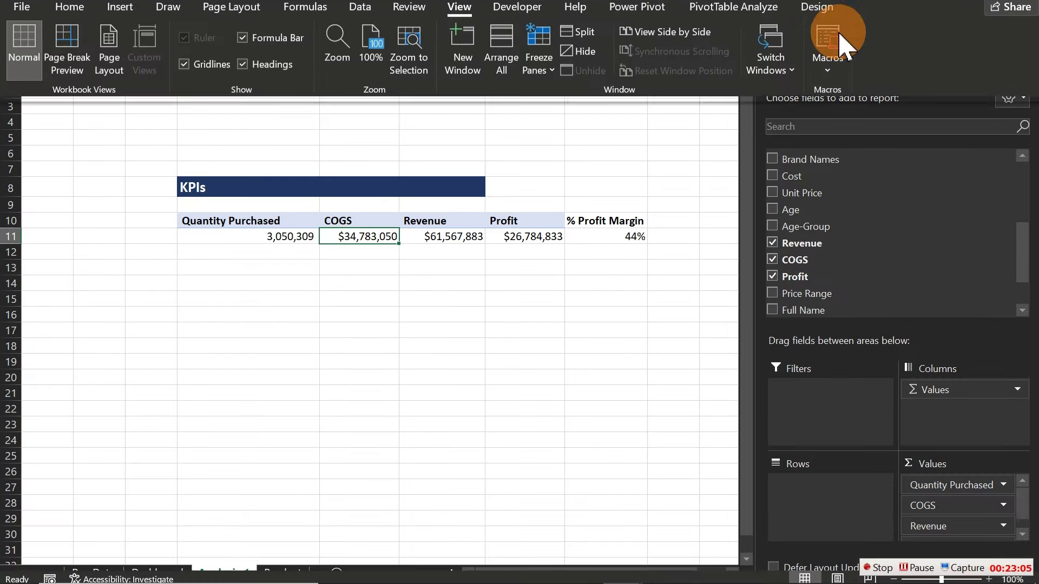
left_click(769, 43)
left_click(27, 91)
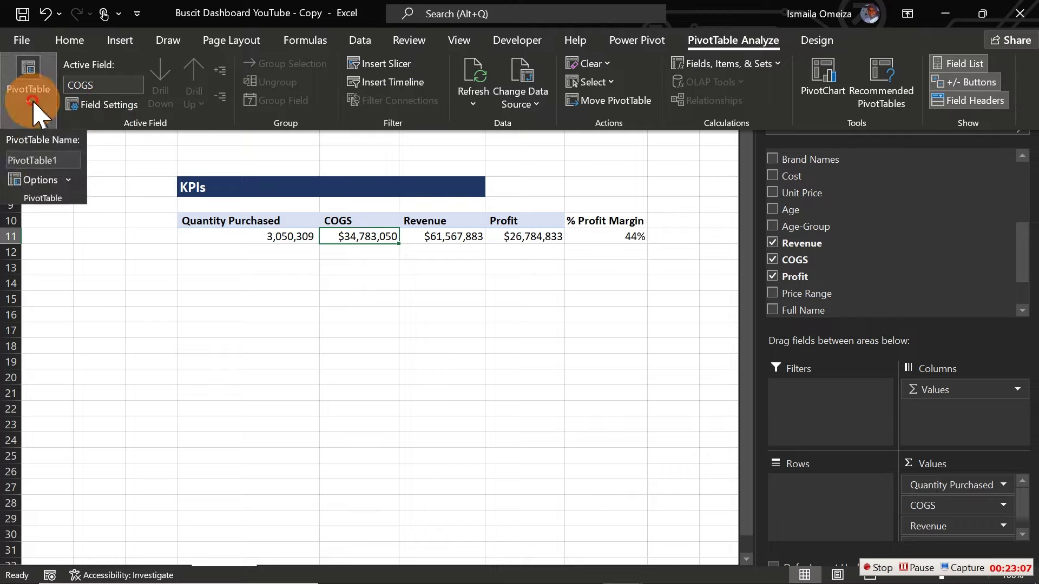
left_click(67, 181)
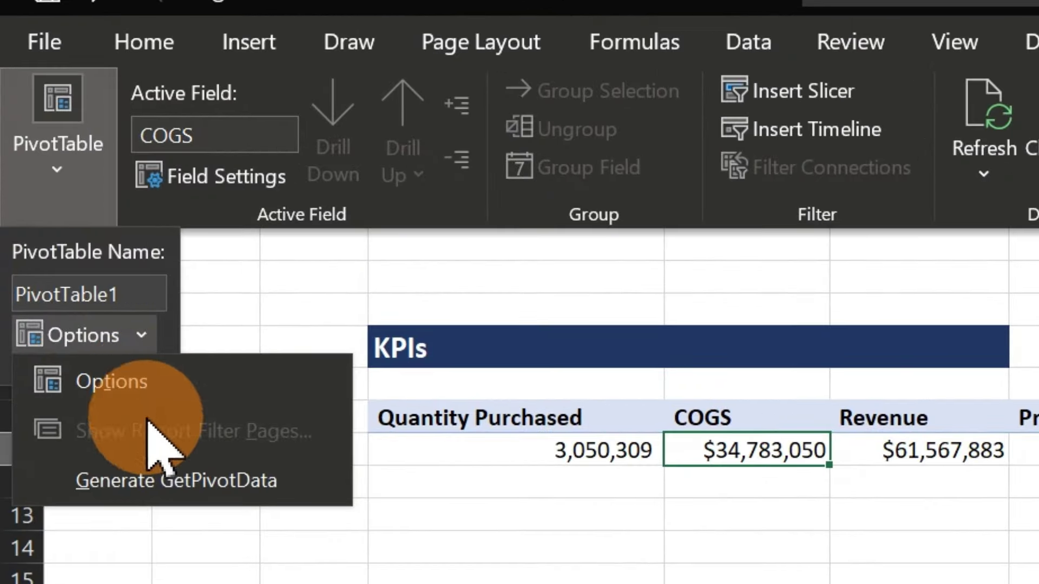
left_click(157, 481)
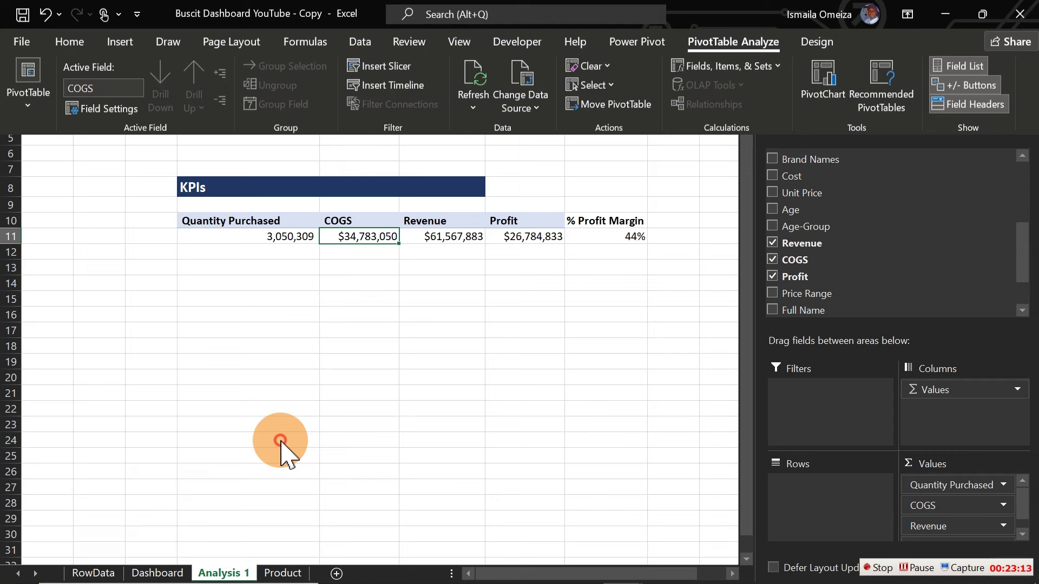
key("ctrl+shift+F1")
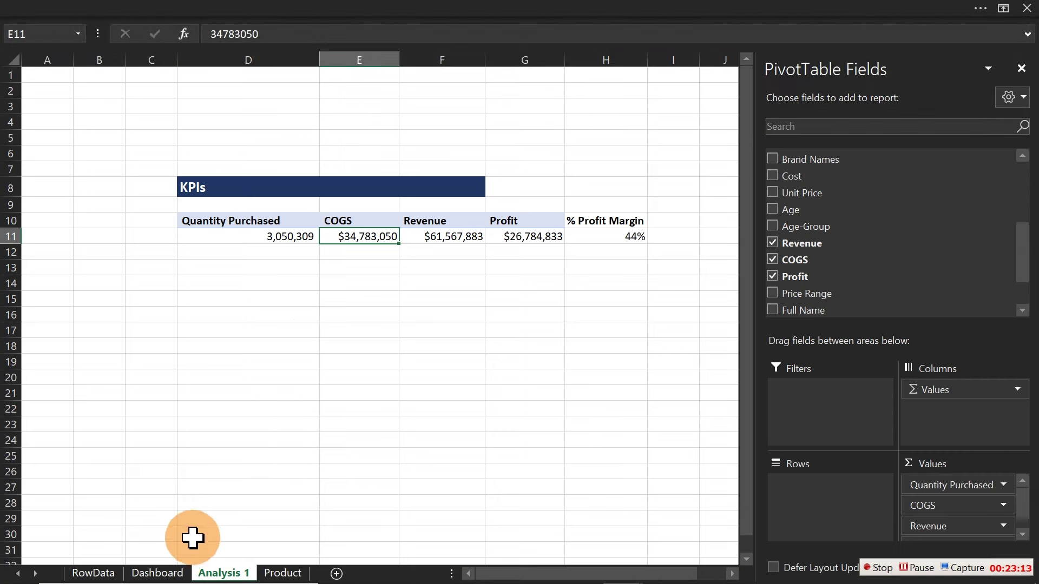
Try to link the lower Quantity Sold text box on the Dashboard to the Quantity Purchased value in Analysis 1 cell D11
left_click(158, 573)
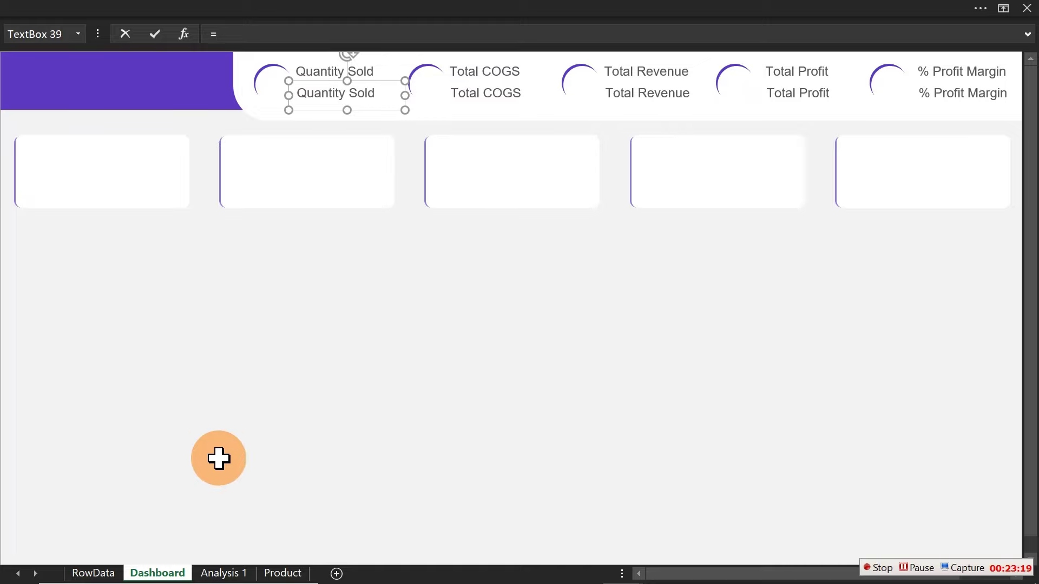
left_click(230, 561)
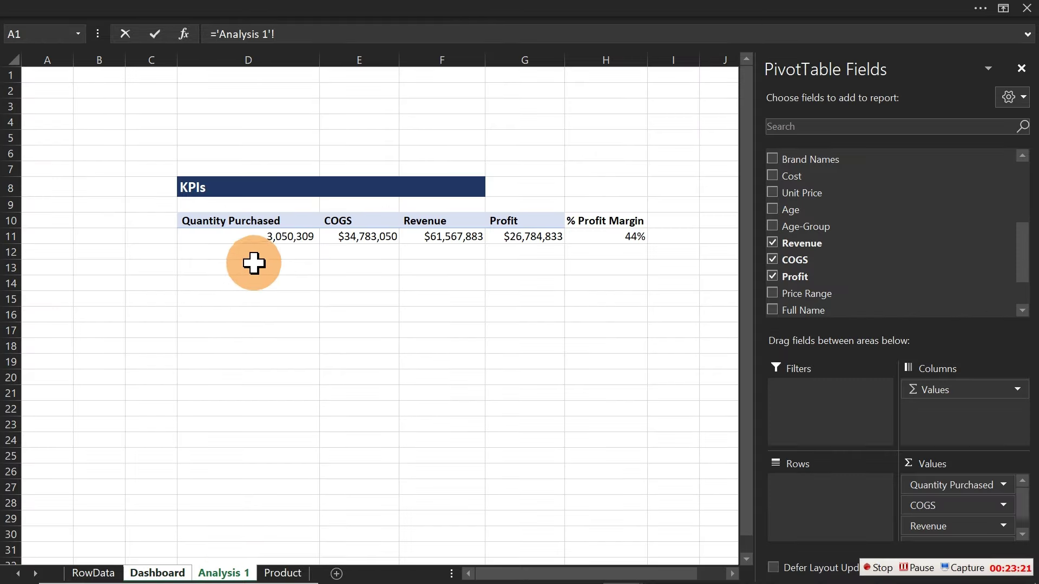
left_click(267, 240)
key("Return")
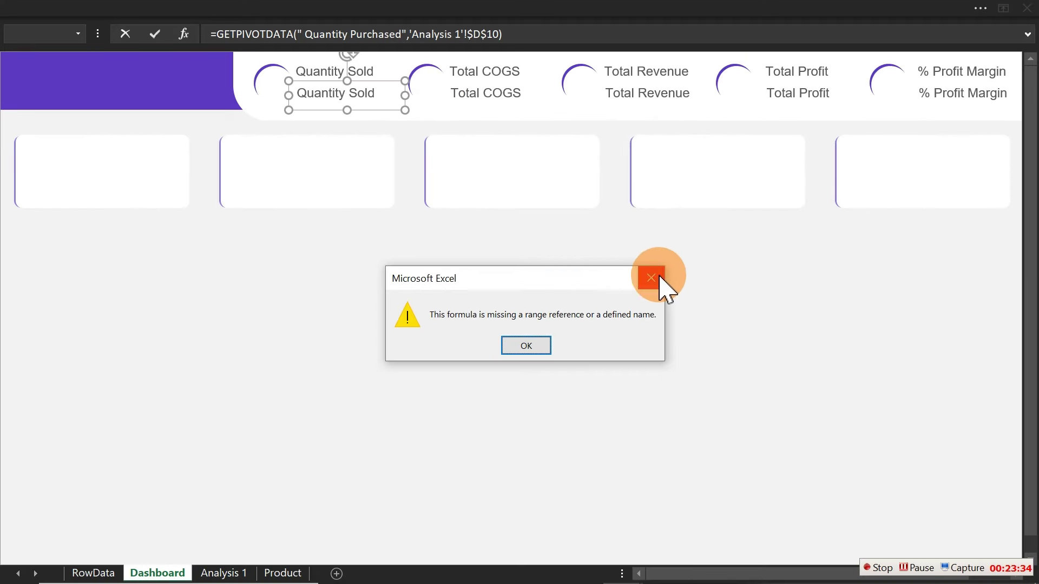
left_click(651, 278)
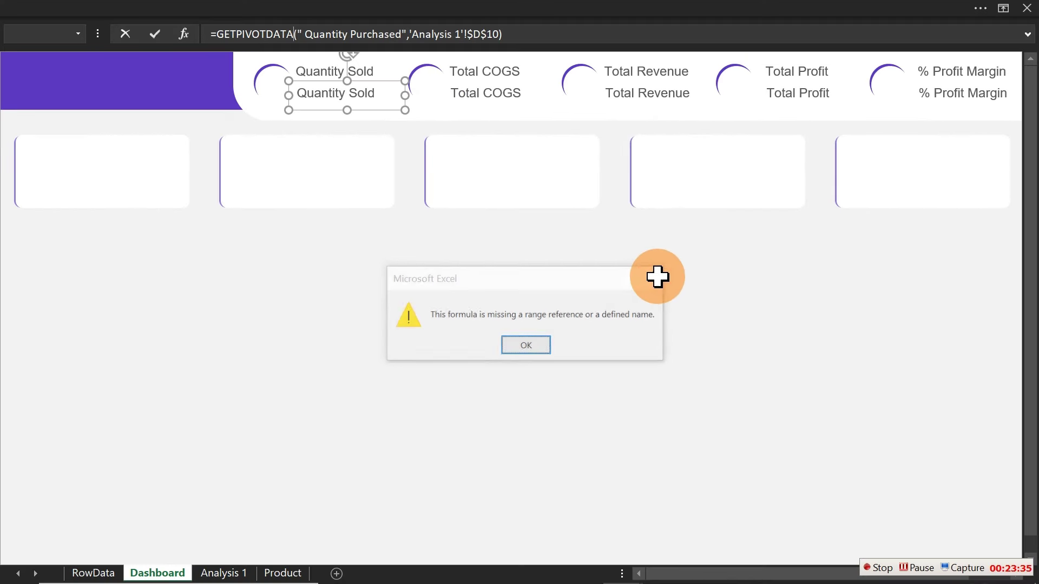
left_click(225, 564)
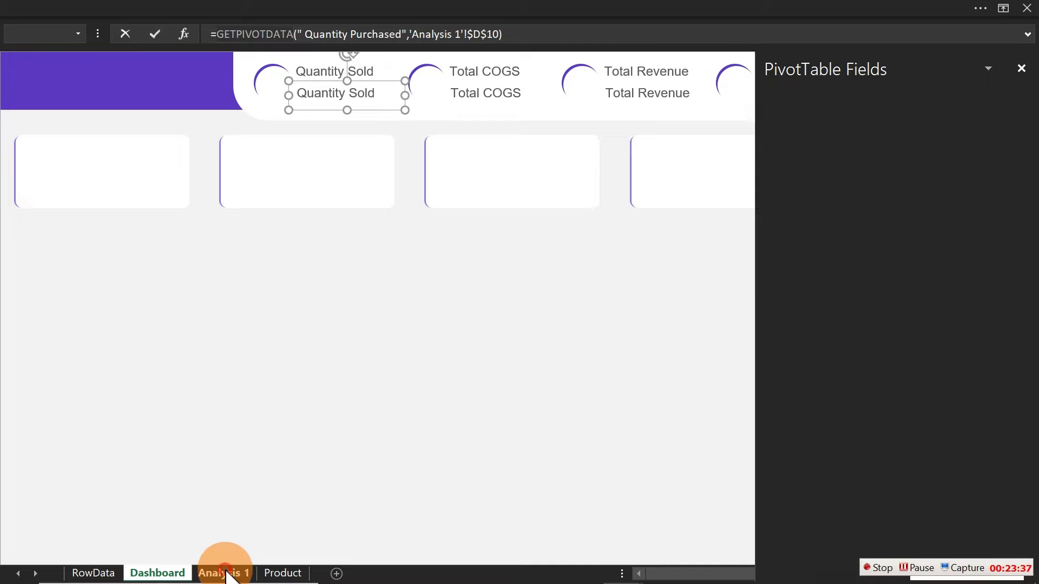
left_click(316, 227)
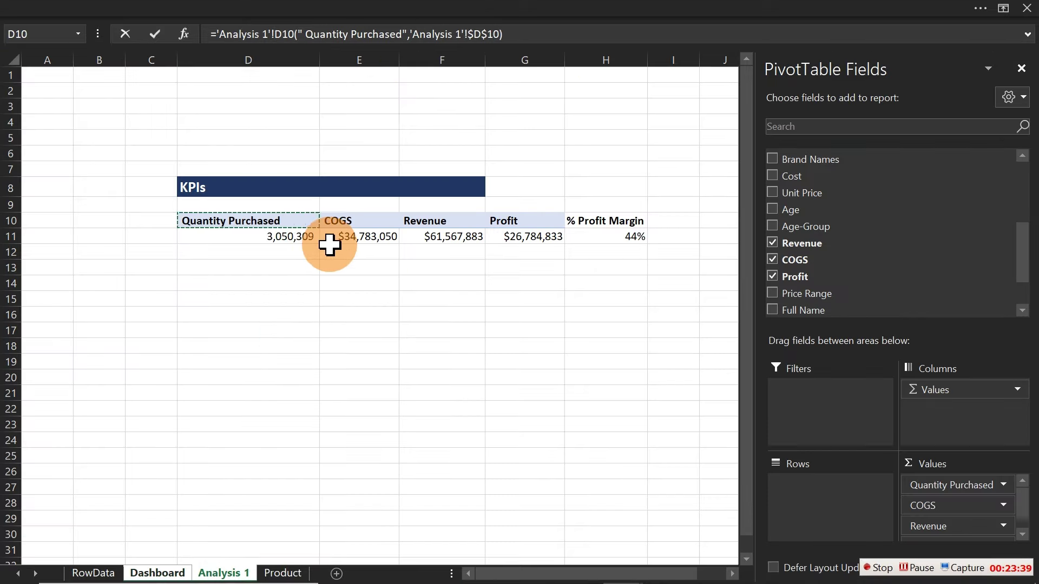
key("Return")
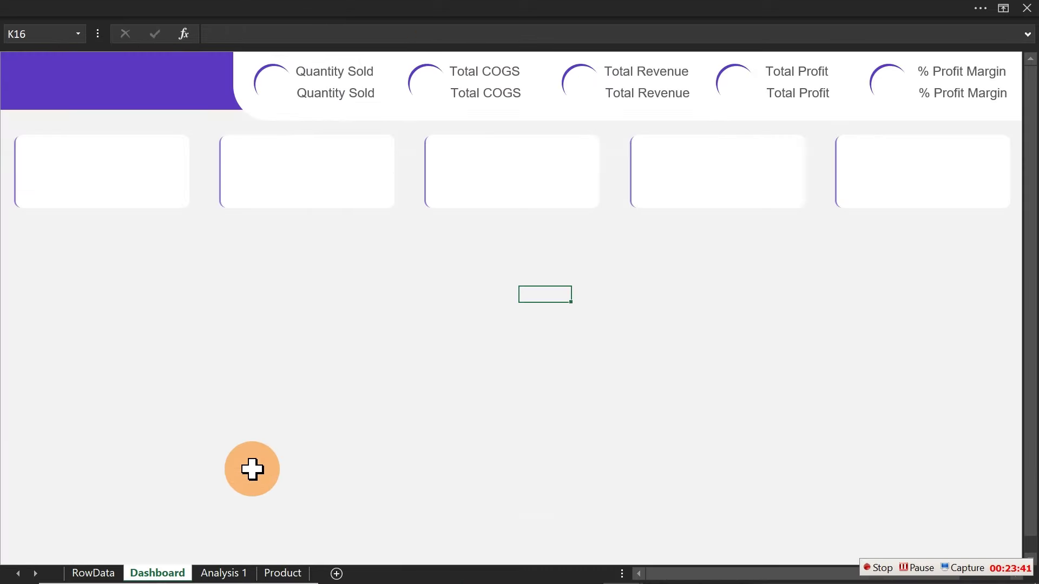
Turn off the Generate GetPivotData option for the KPIs PivotTable on the Analysis 1 sheet
left_click(240, 574)
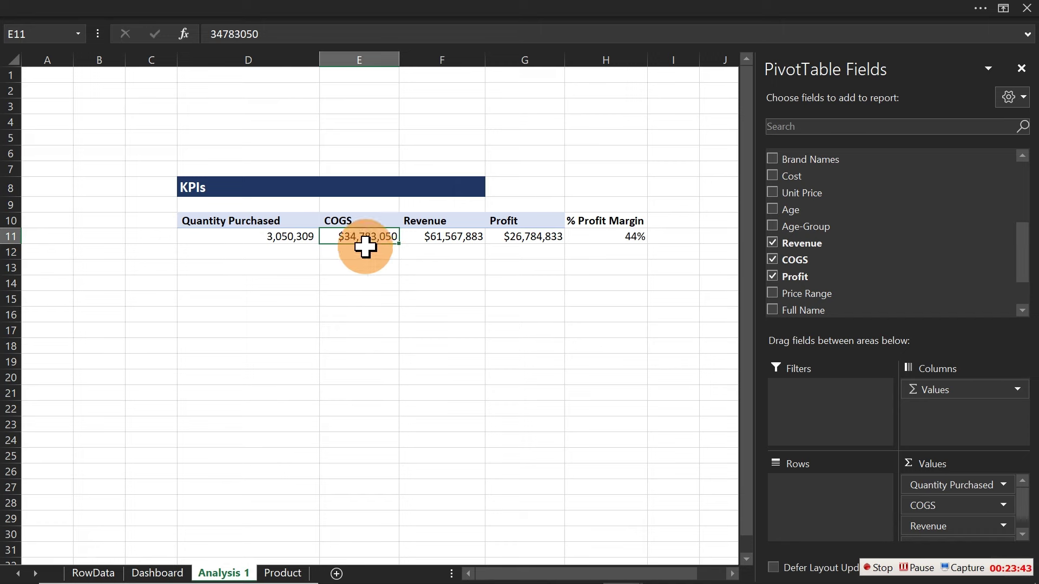
left_click(579, 7)
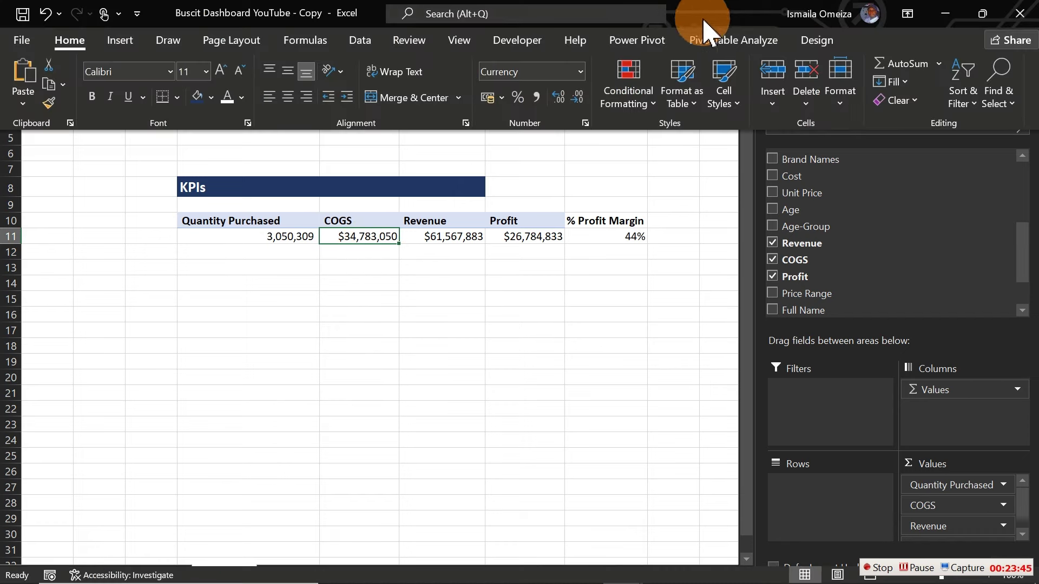
left_click(734, 40)
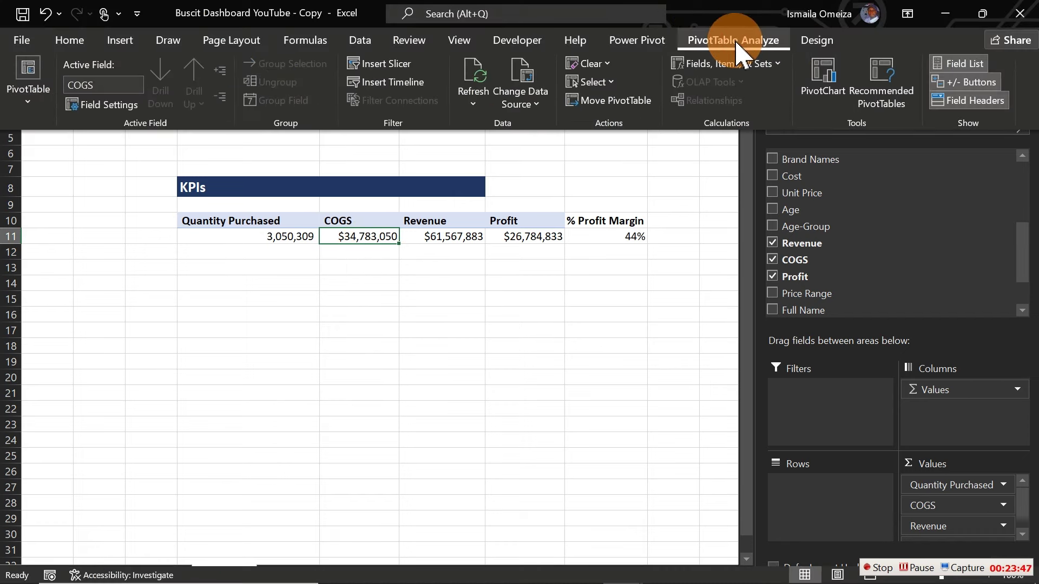
left_click(31, 93)
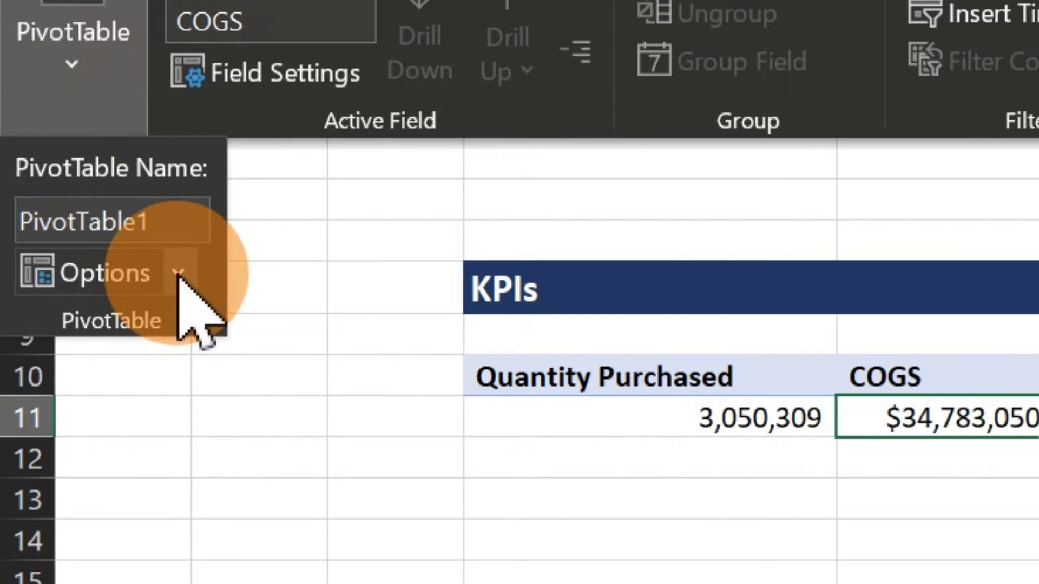
left_click(67, 183)
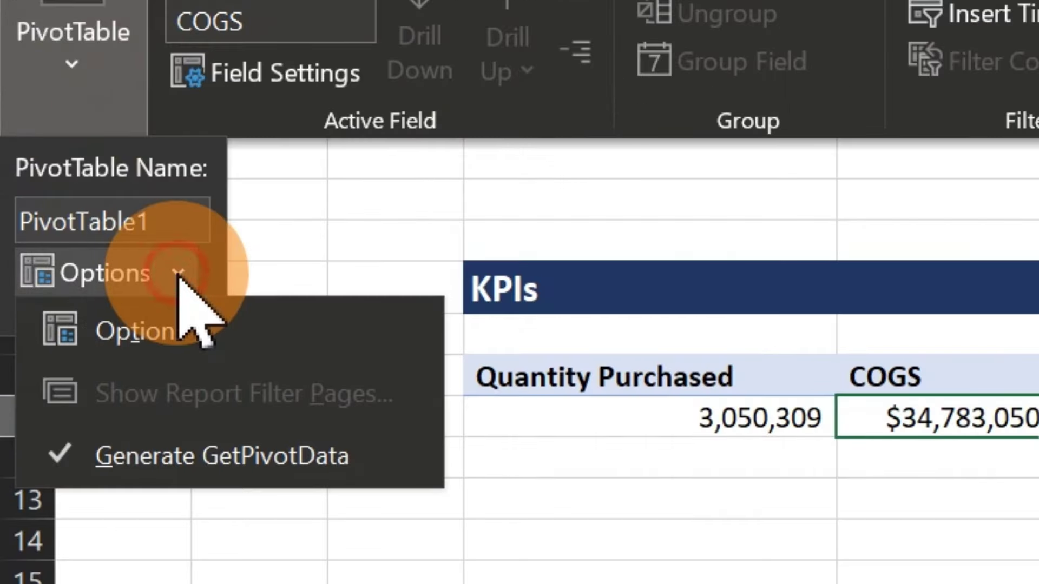
left_click(70, 464)
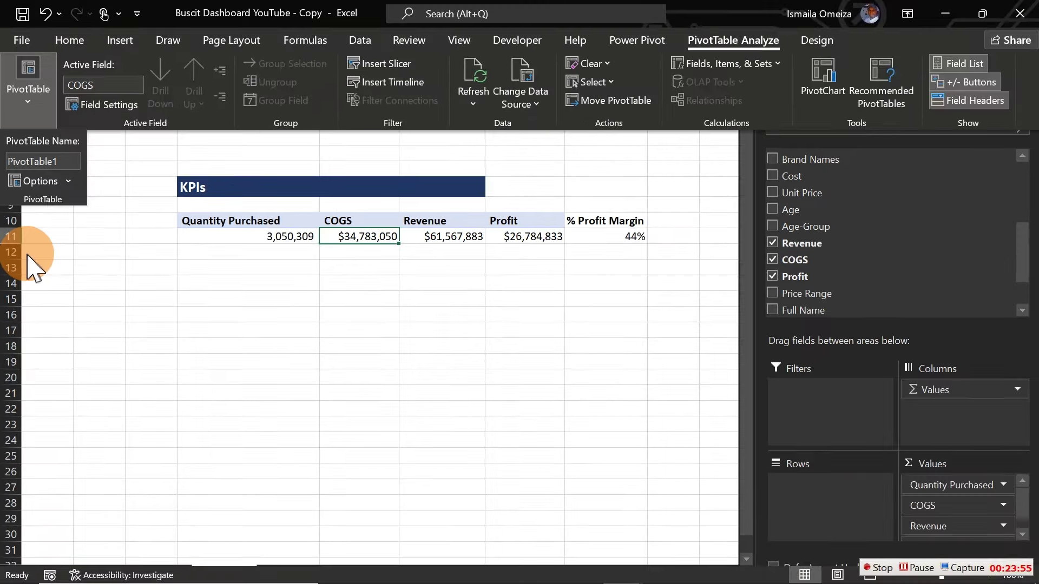
left_click(210, 254)
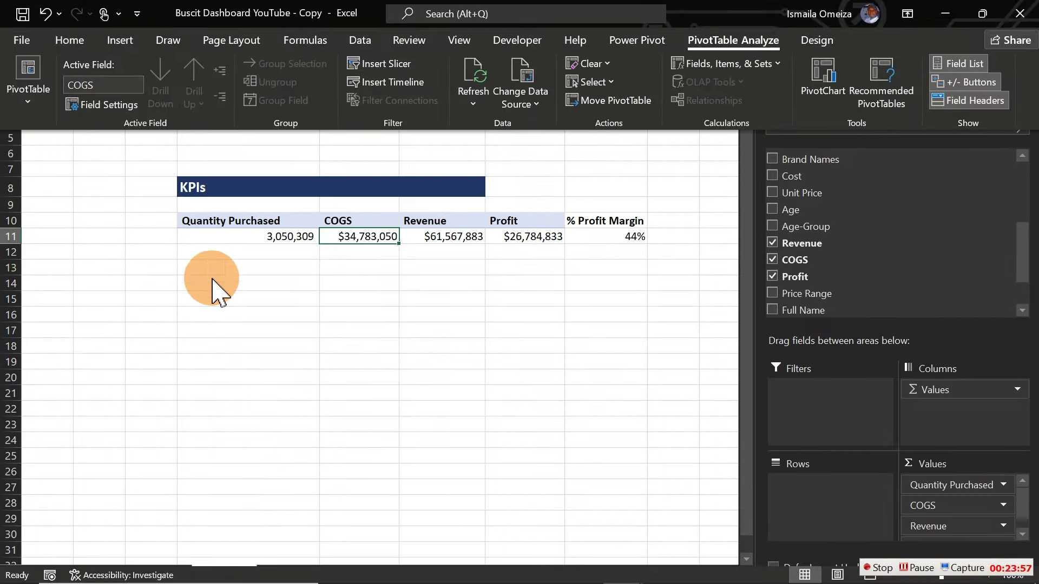
left_click(217, 314)
Link the lower Quantity Sold text box on the Dashboard to cell D11 of Analysis 1
left_click(156, 573)
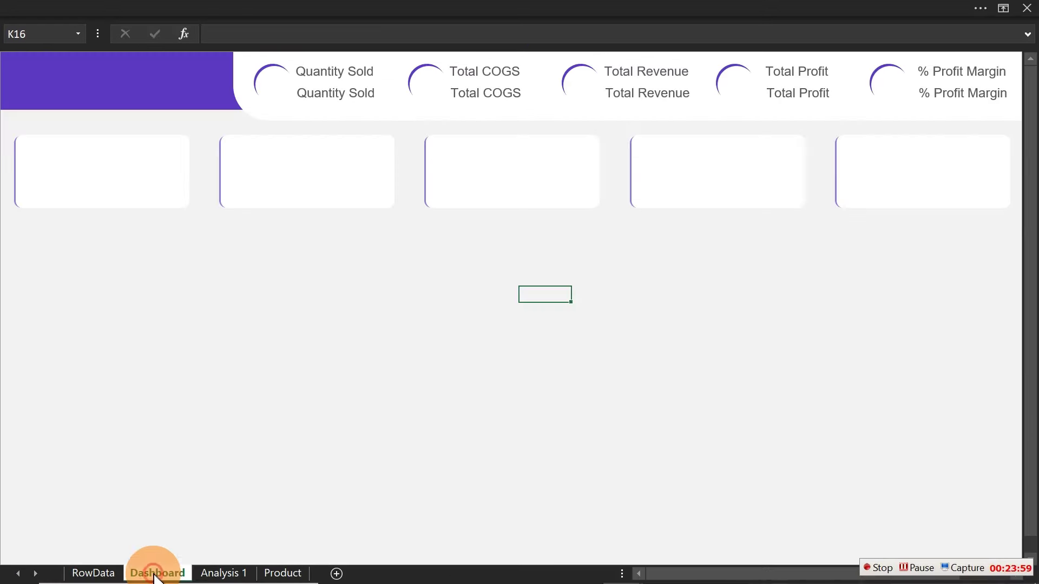
left_click(366, 100)
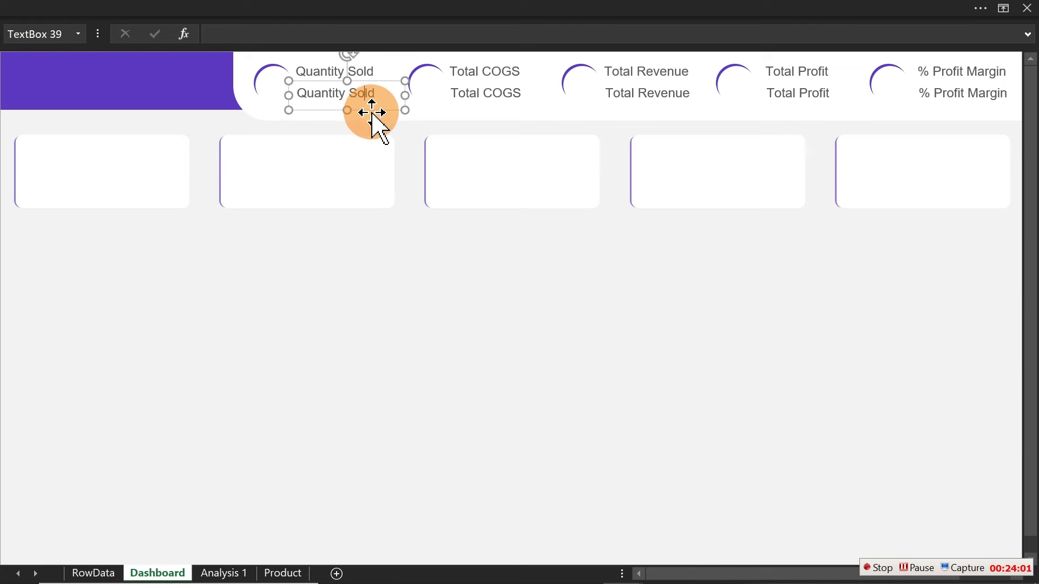
left_click(372, 113)
left_click(364, 97)
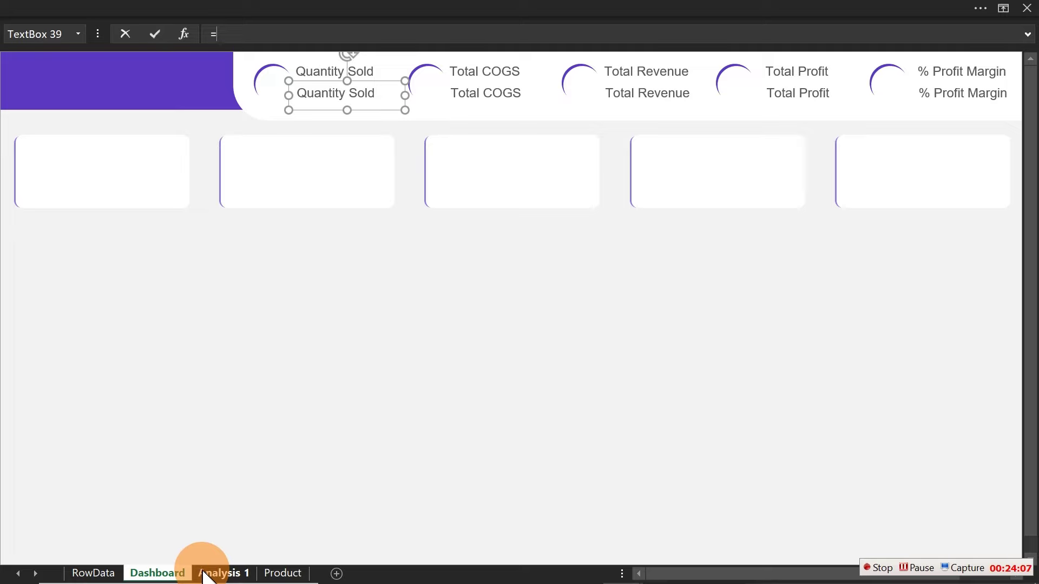
left_click(220, 573)
left_click(244, 250)
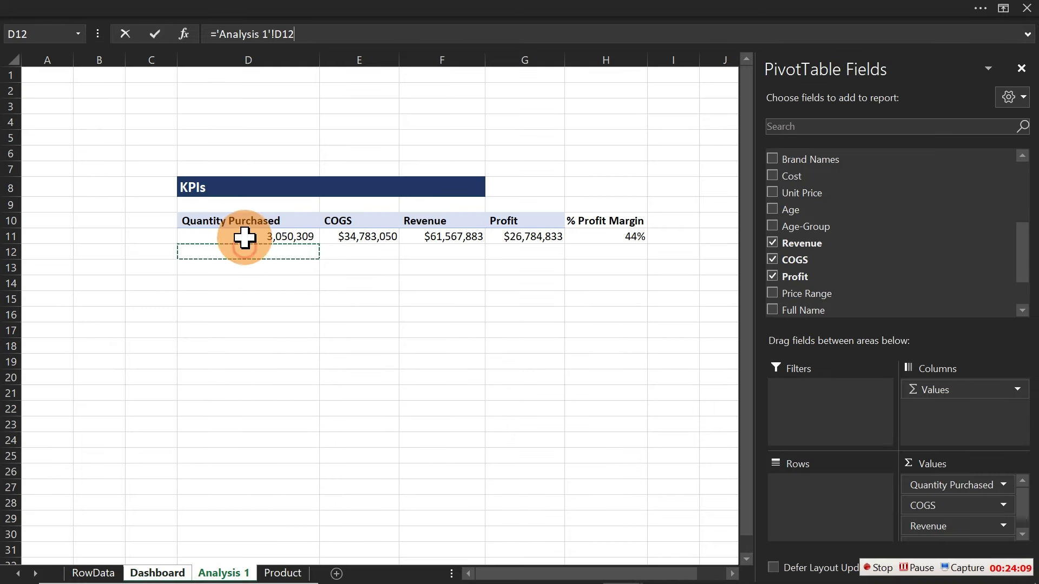
key("Return")
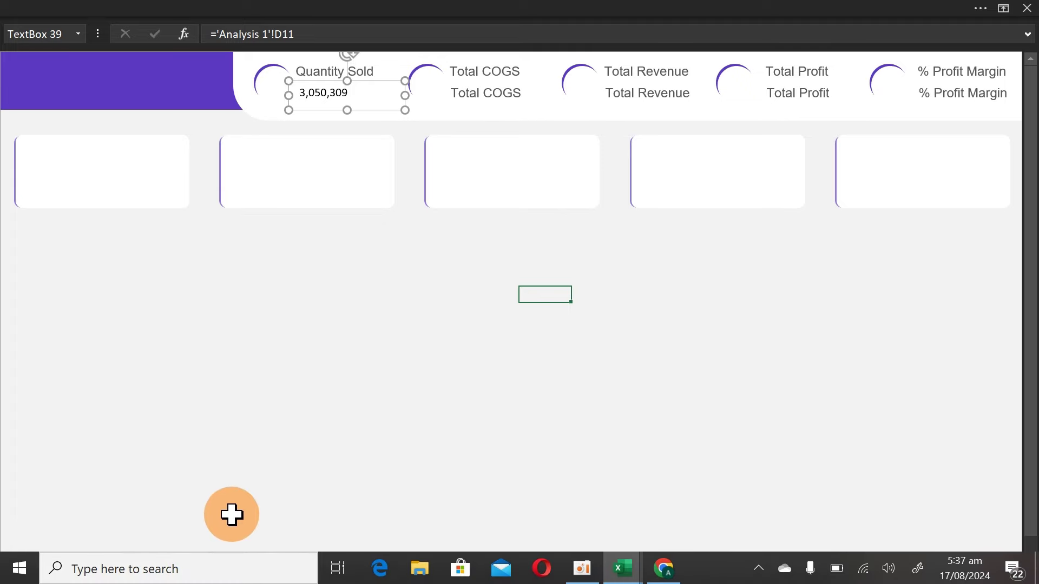
Drill into the Quantity Purchased value on Analysis 1 and delete the extra sheet this produces
left_click(224, 572)
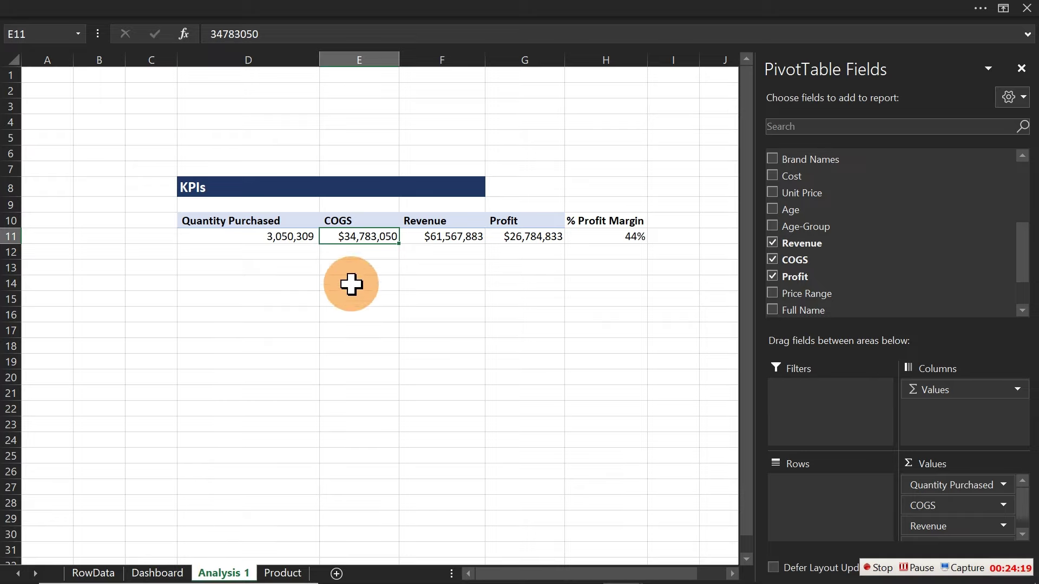
double_click(256, 238)
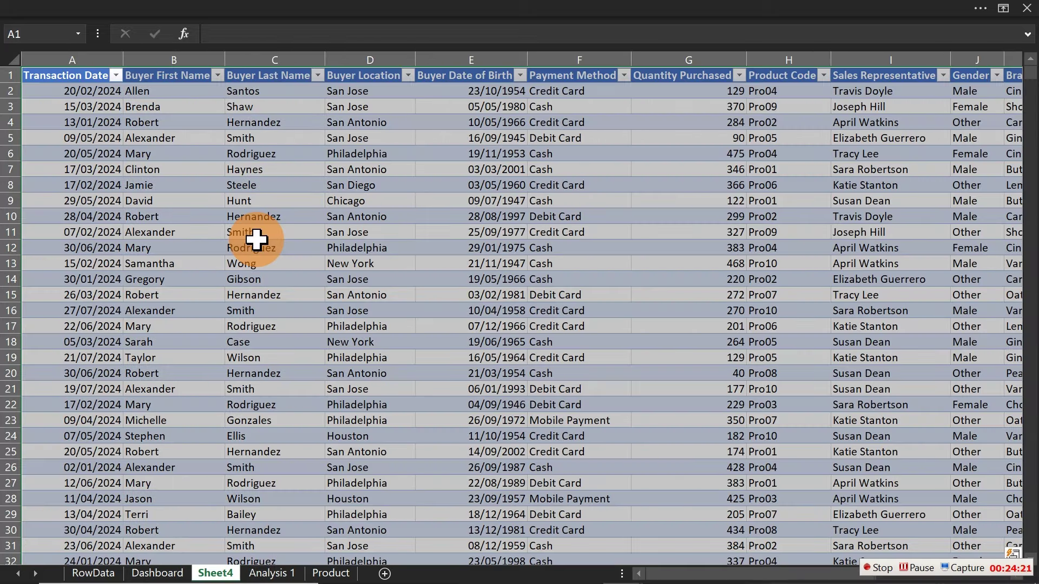
right_click(222, 576)
left_click(279, 372)
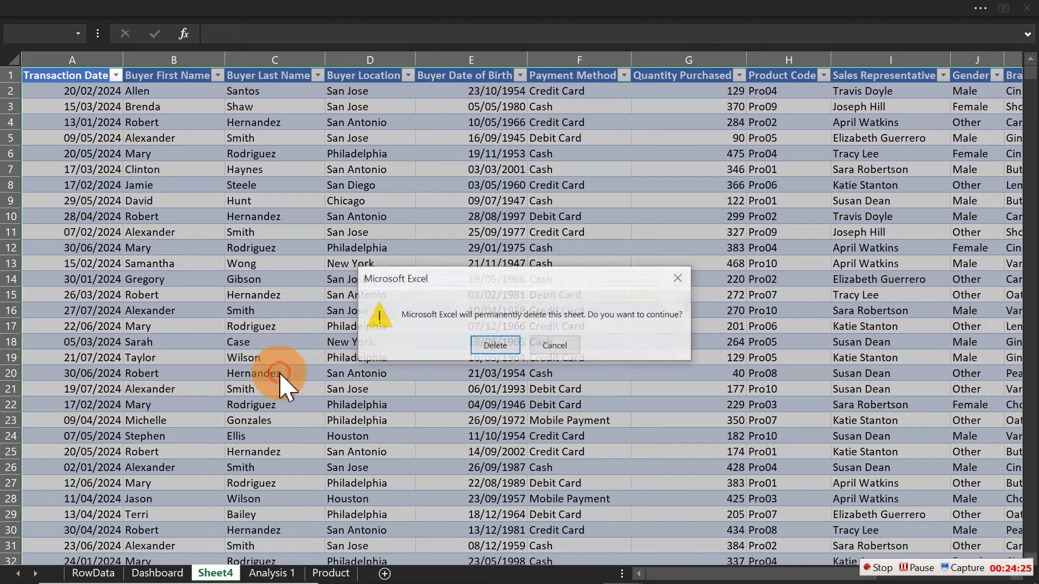
left_click(506, 344)
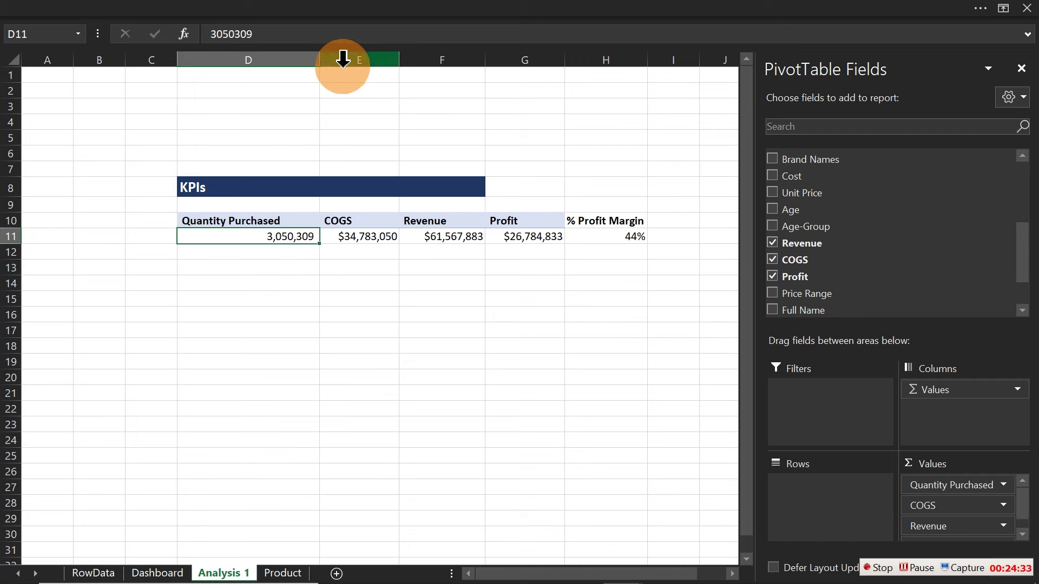
Copy the Quantity Sold value box's link formula and reuse it in the lower Total COGS text box as ='Analysis 1'!E11
left_click(158, 573)
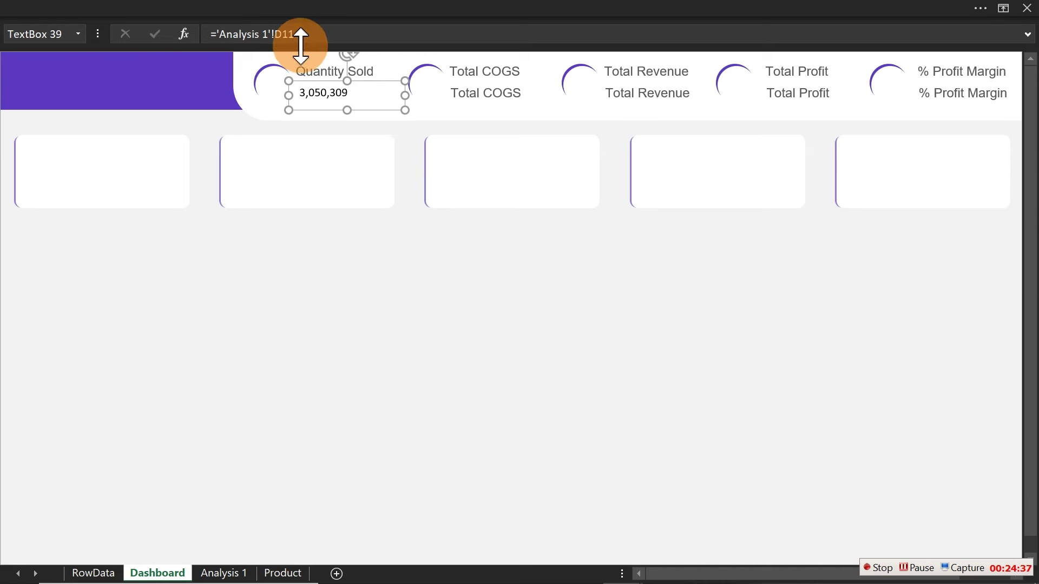
left_click_drag(297, 34, 215, 43)
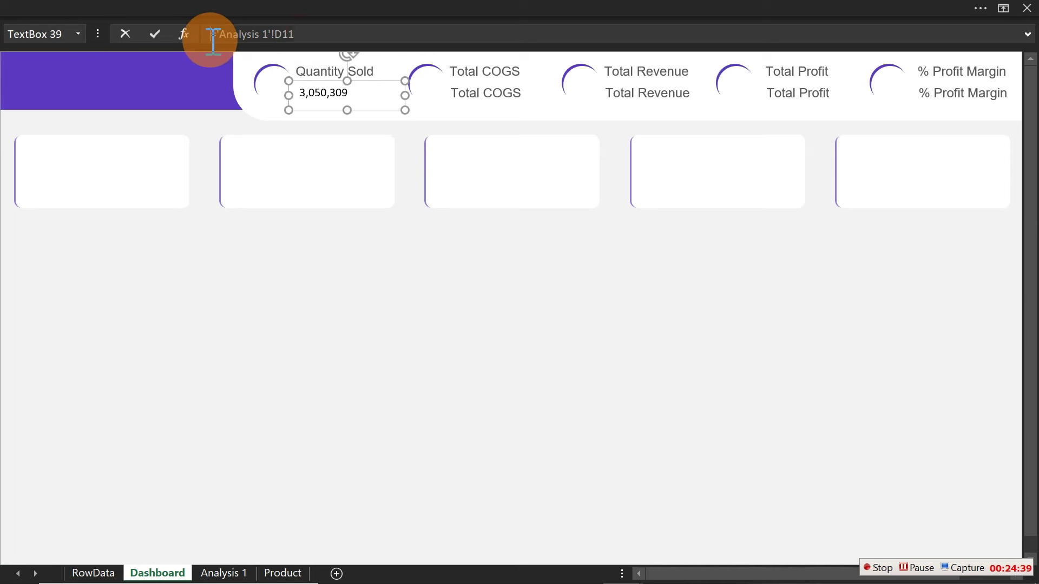
key("Escape")
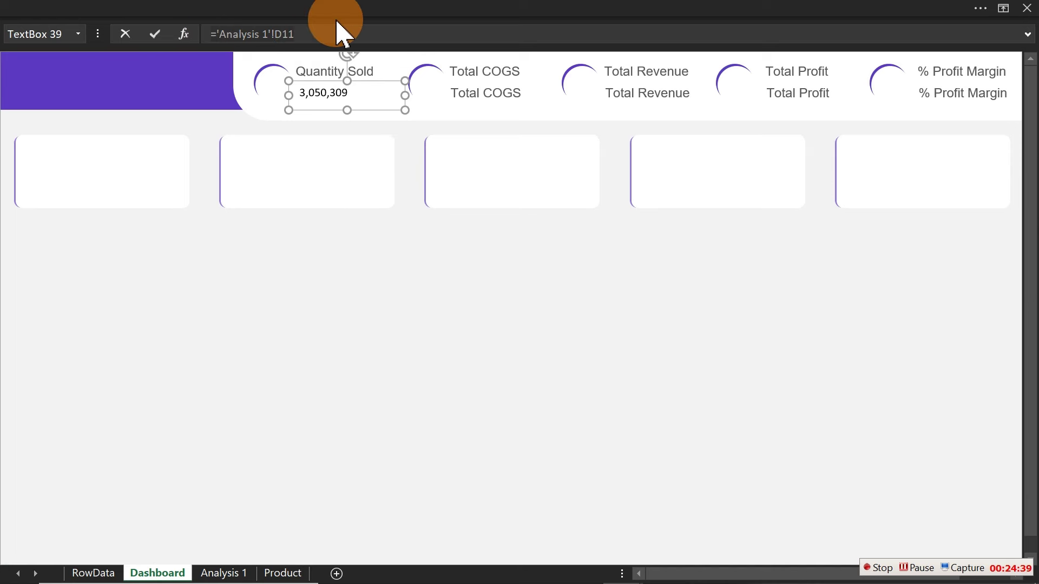
left_click(469, 98)
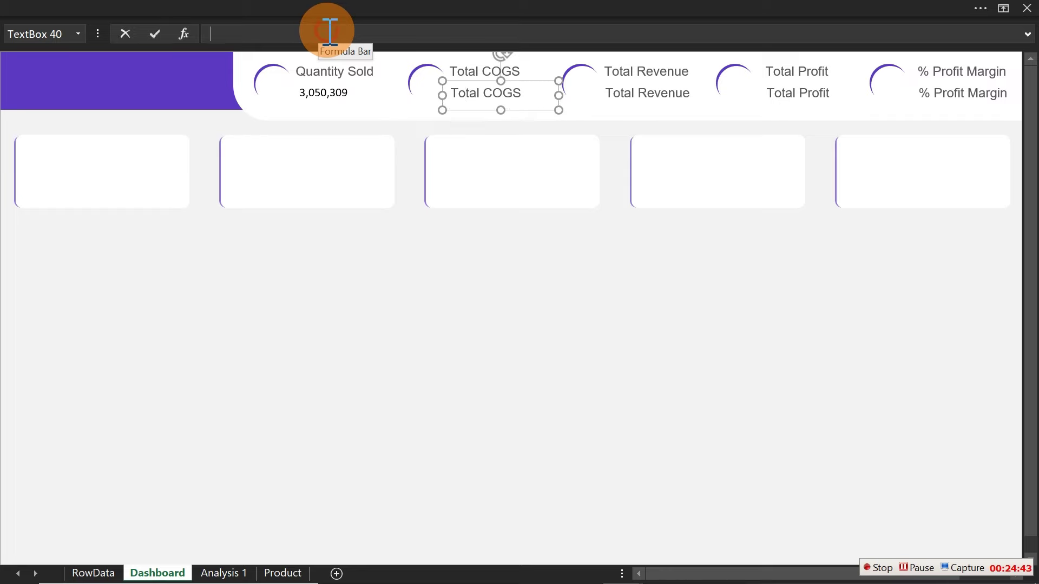
key("ctrl+v")
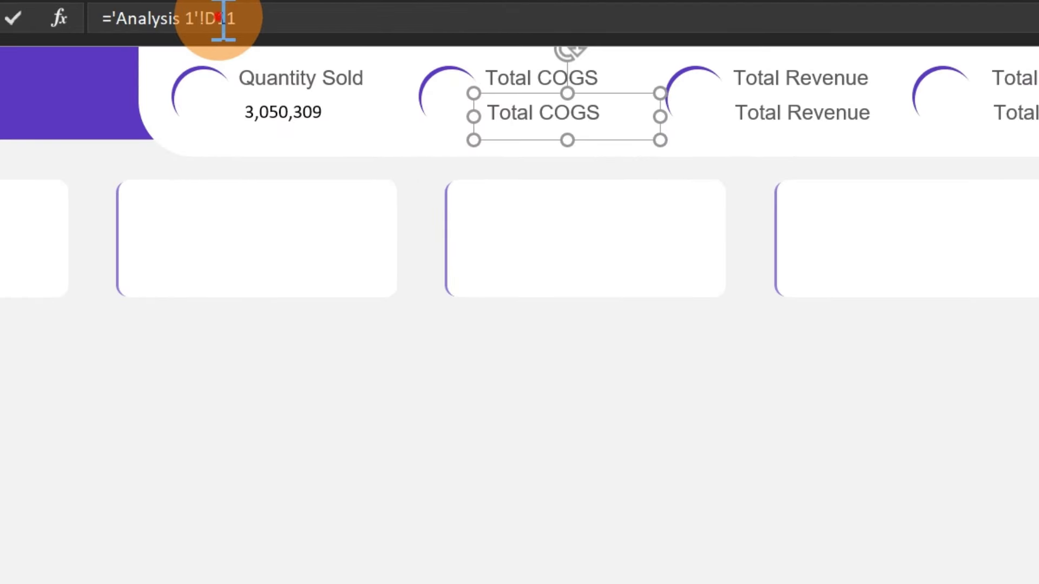
type("e")
key("Return")
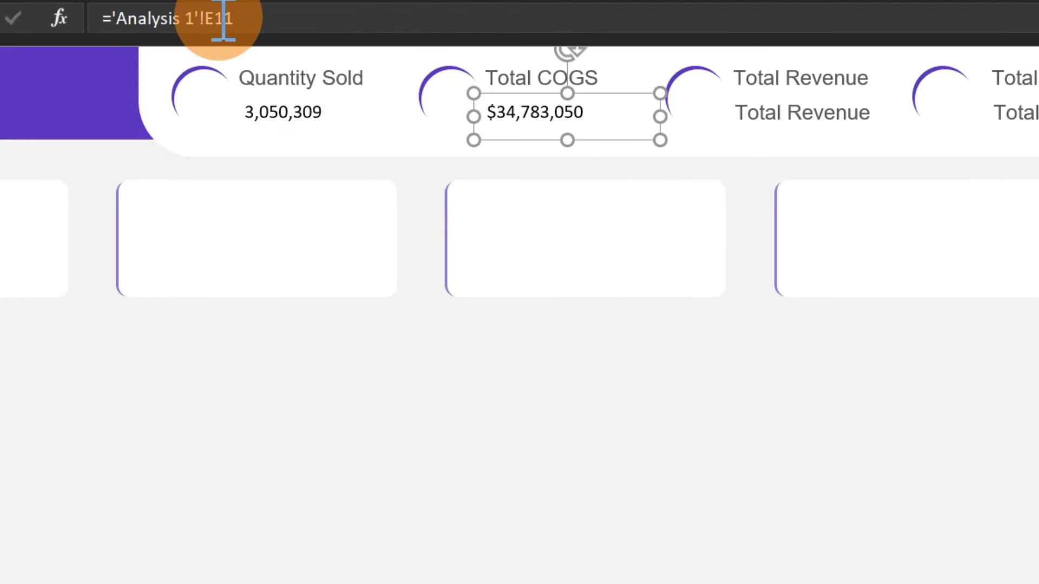
Link the lower Total Revenue text box to cell F11 of Analysis 1, reusing the copied formula
left_click(757, 105)
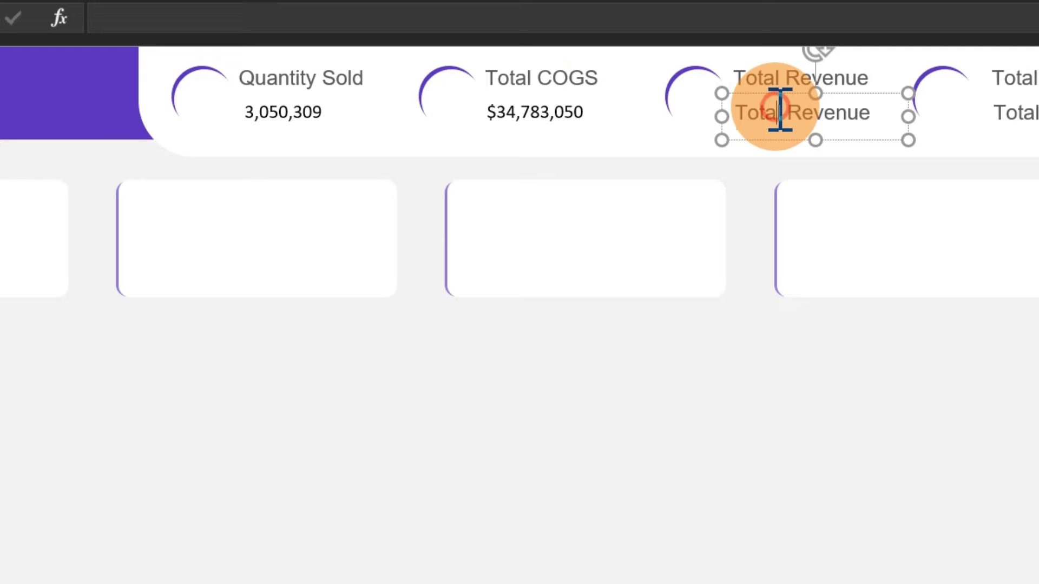
left_click(448, 24)
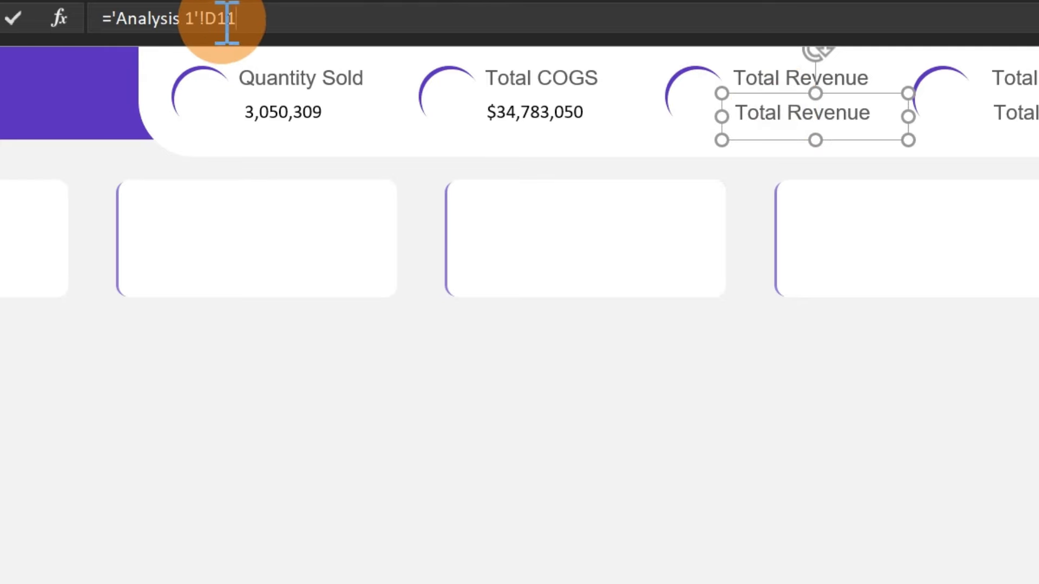
type("f")
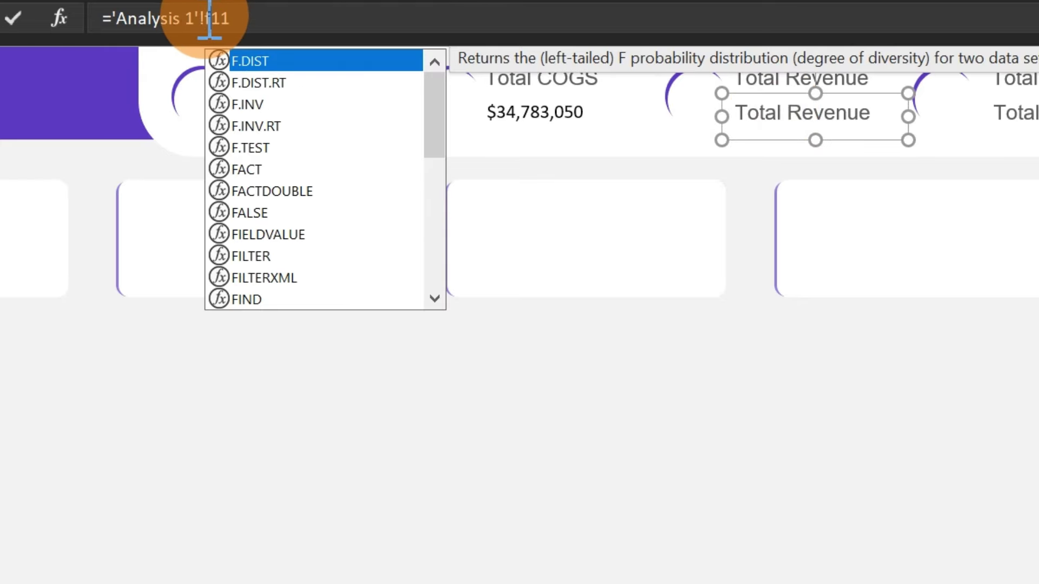
key("Return")
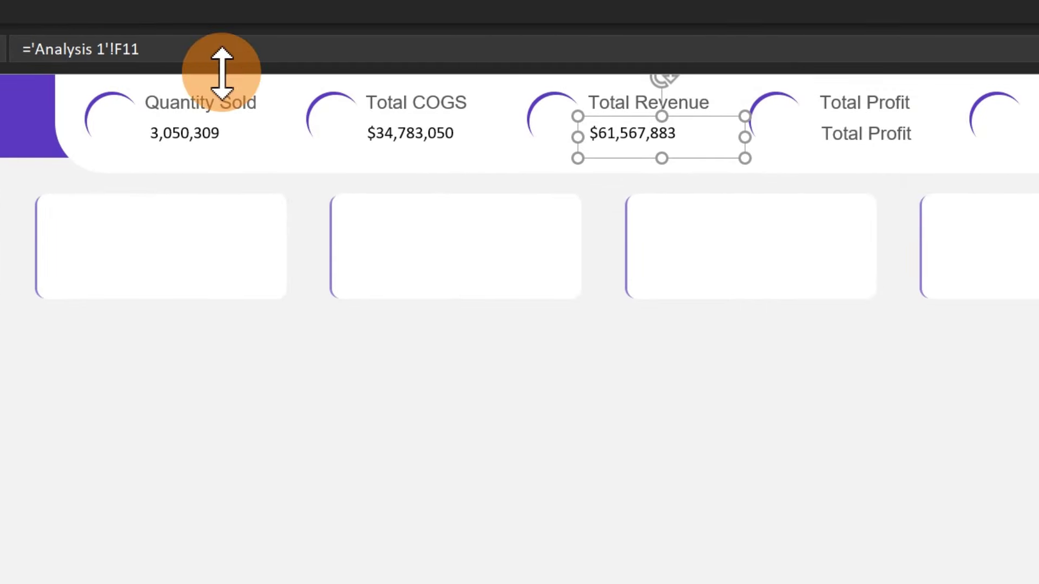
Link the lower Total Profit text box to cell G11 of Analysis 1, adapting the copied formula
left_click(877, 152)
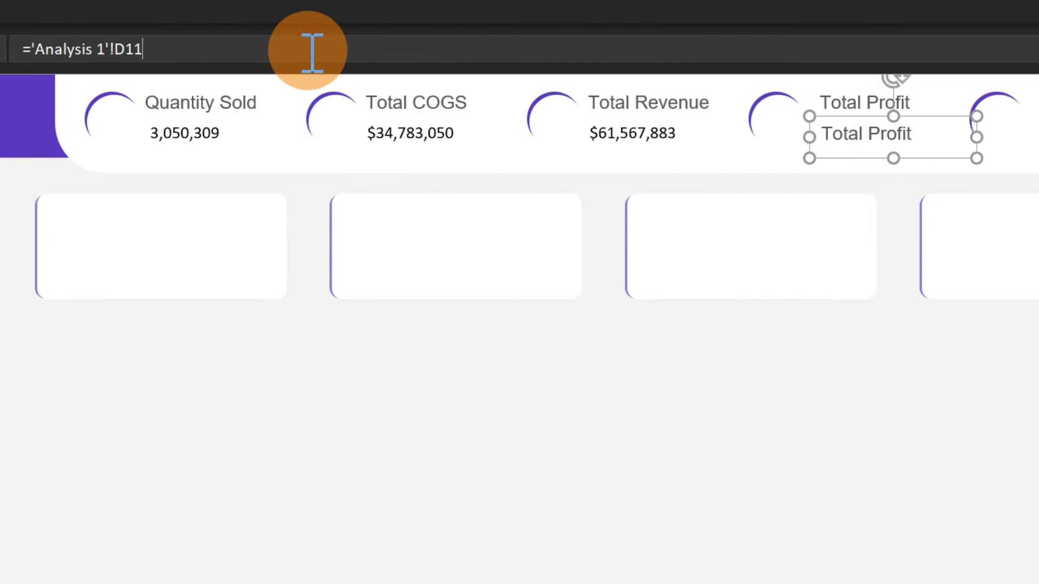
left_click(128, 51)
key("BackSpace")
type("G")
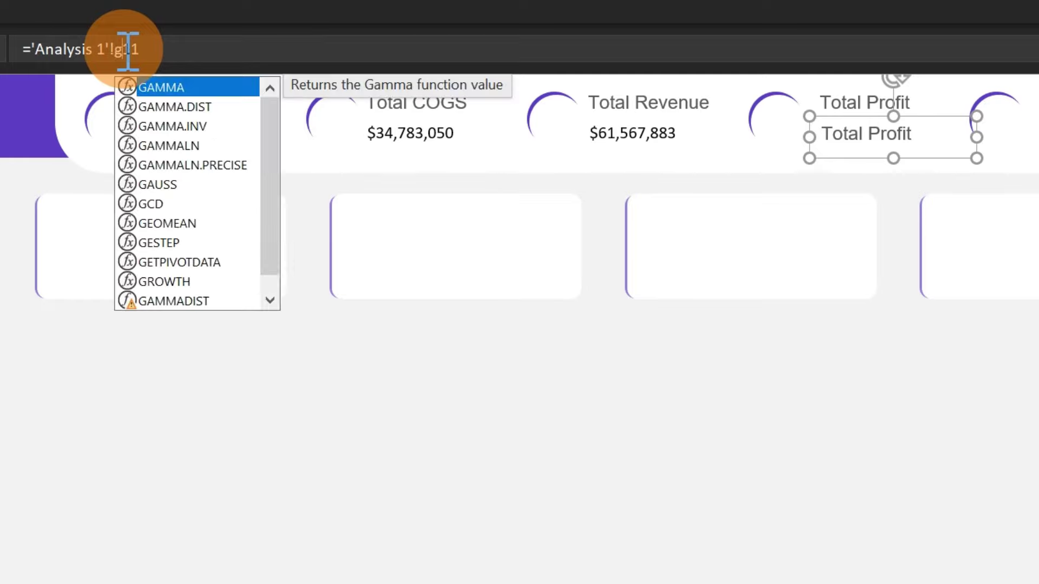
key("Return")
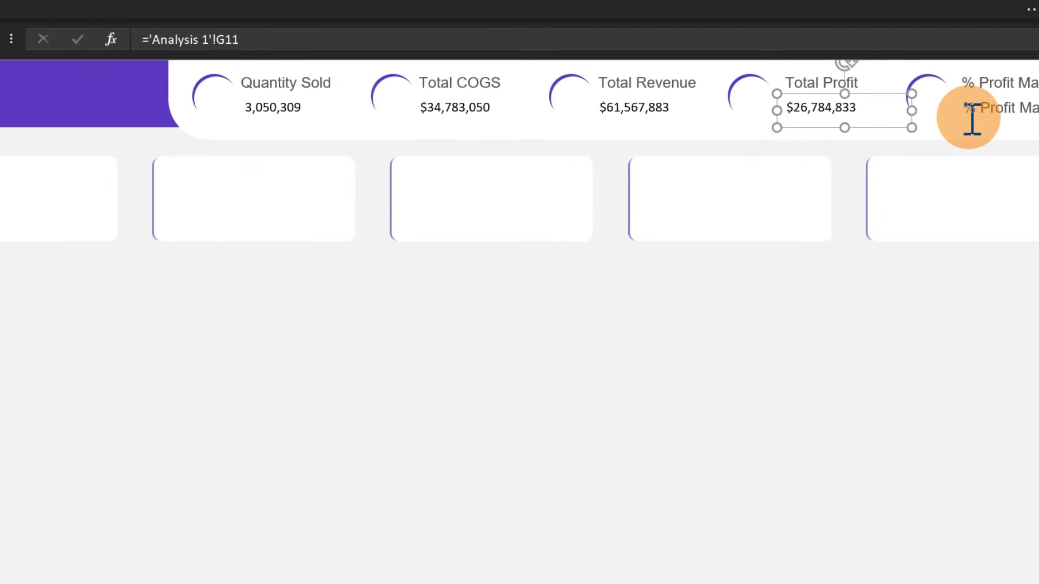
Link the lower % Profit Margin text box to cell H11 of Analysis 1 with the adapted formula
left_click(972, 113)
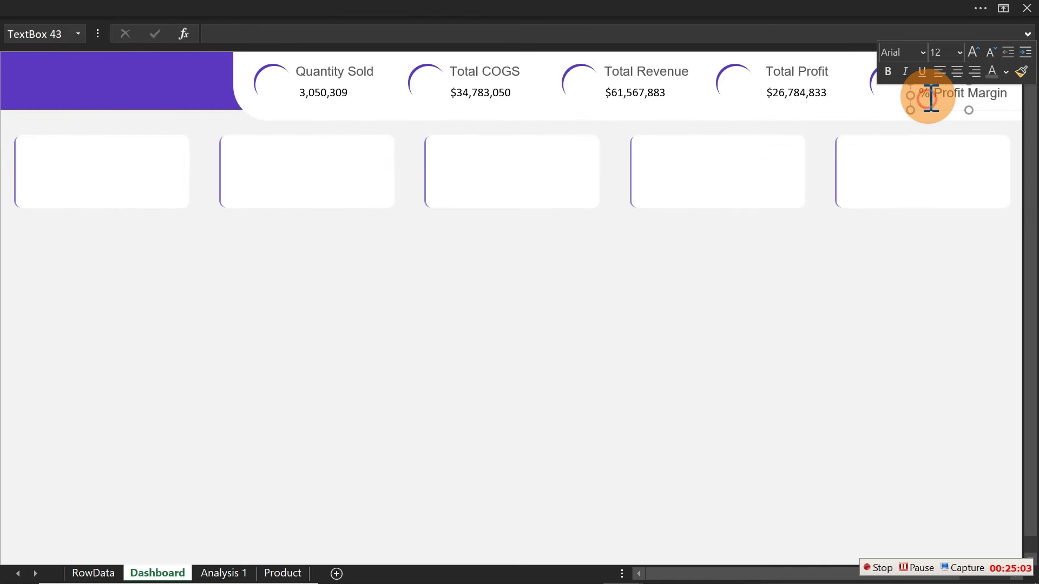
left_click(431, 39)
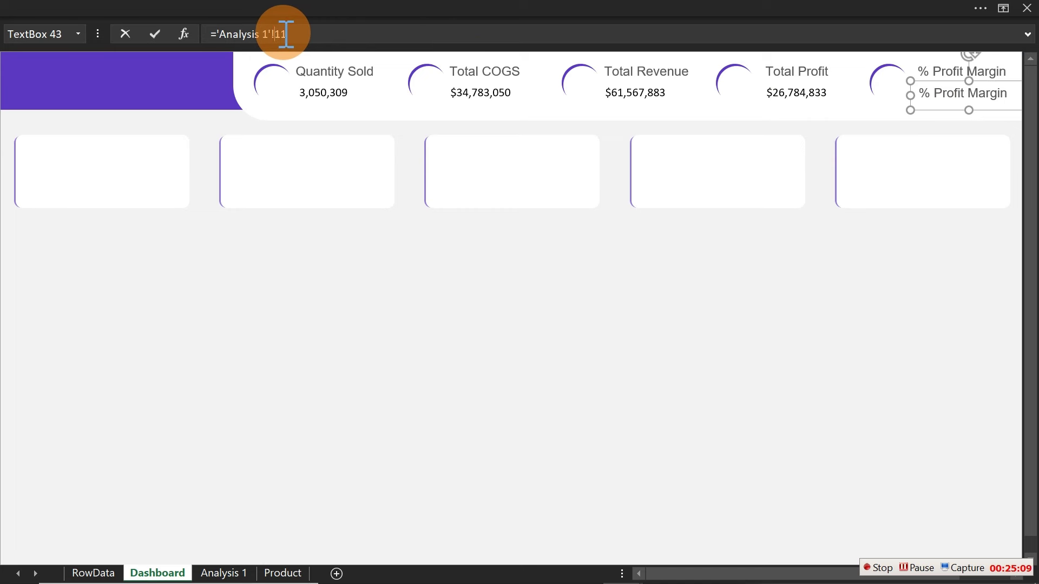
type("h")
key("Return")
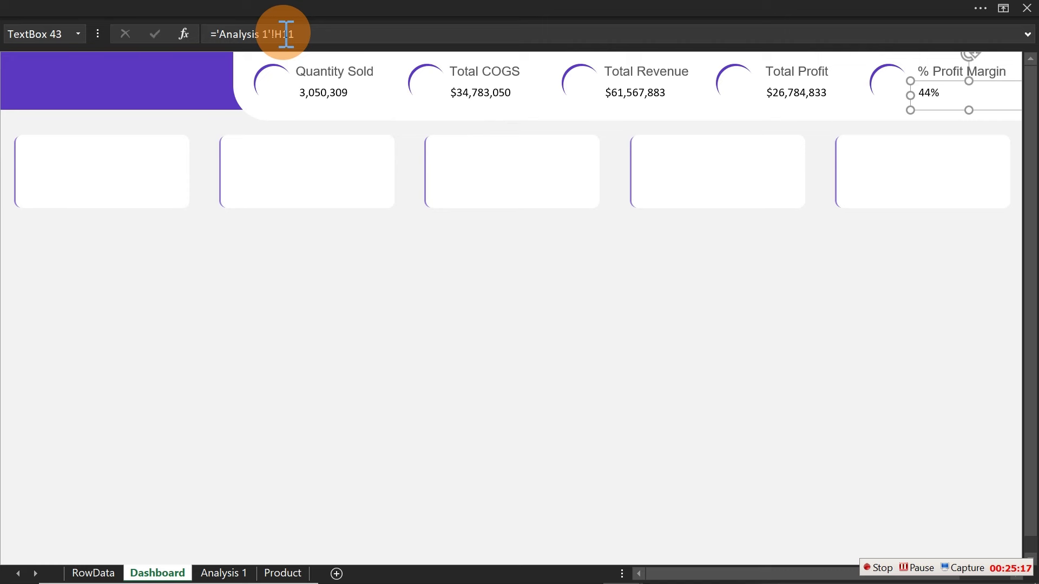
left_click(794, 89, "shift")
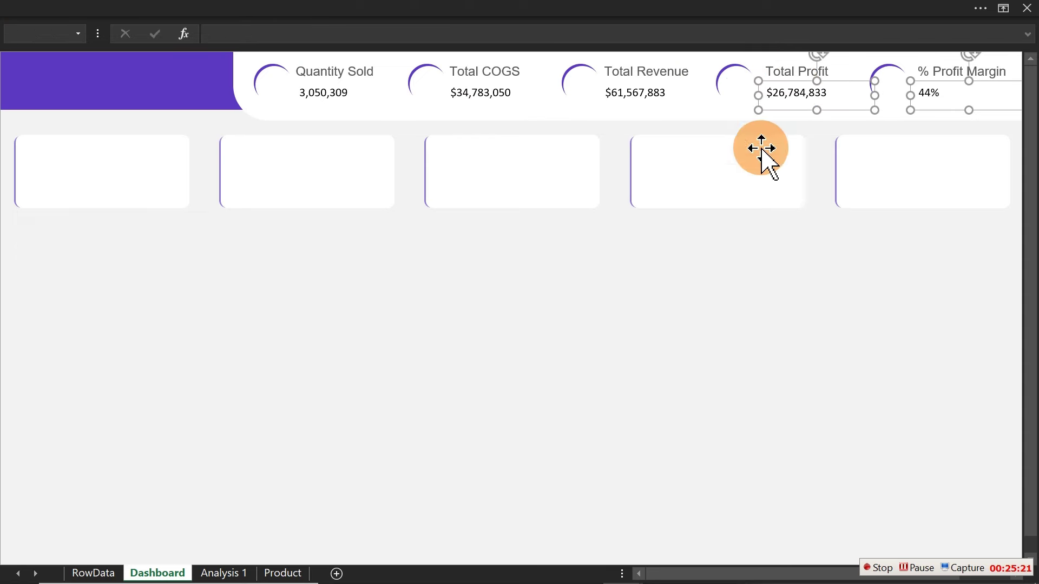
left_click_drag(725, 355, 805, 141)
left_click(793, 270)
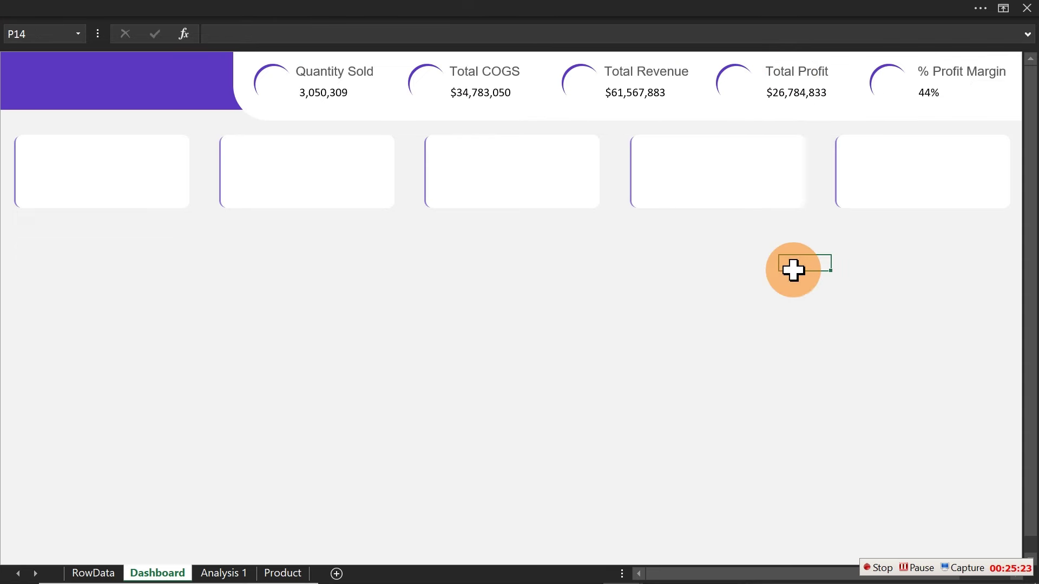
Duplicate the Total Profit value box and place the copy in the empty area below the cards
left_click(810, 96)
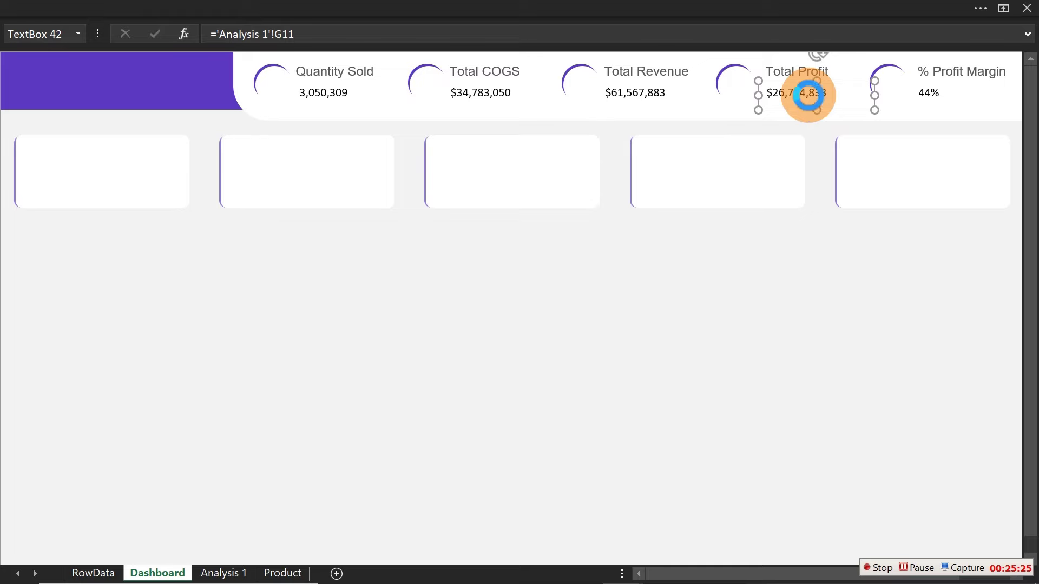
key("ctrl+d")
left_click_drag(816, 101, 542, 387)
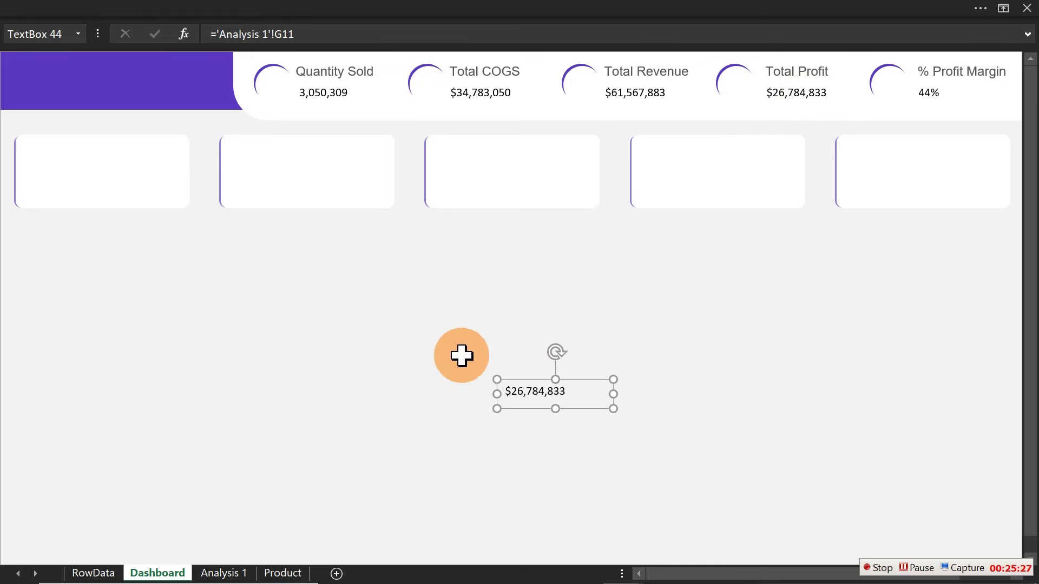
Format the duplicated value box's text as Arial, size 16, in dark grey
left_click(232, 12)
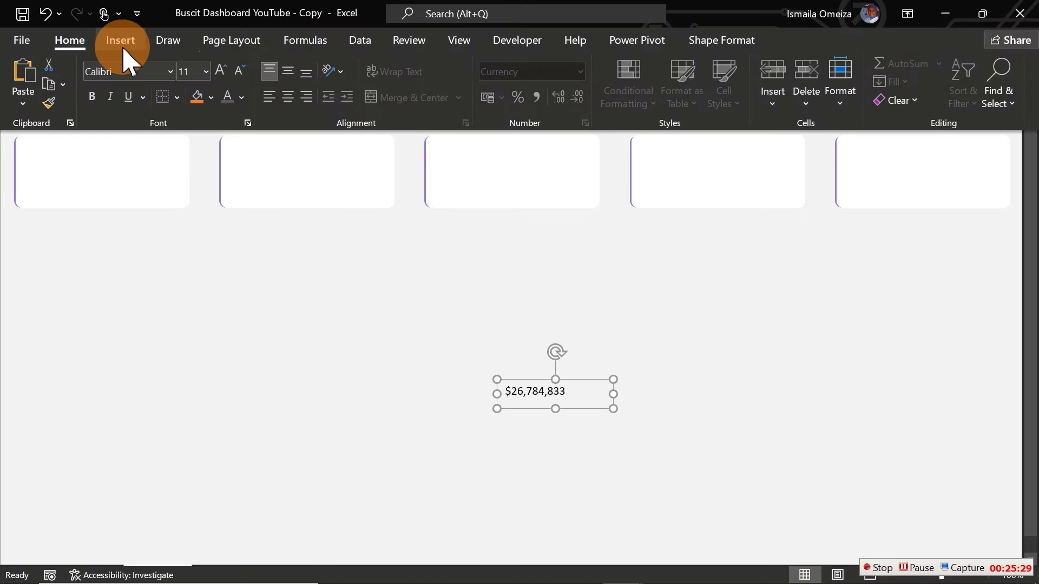
left_click(205, 72)
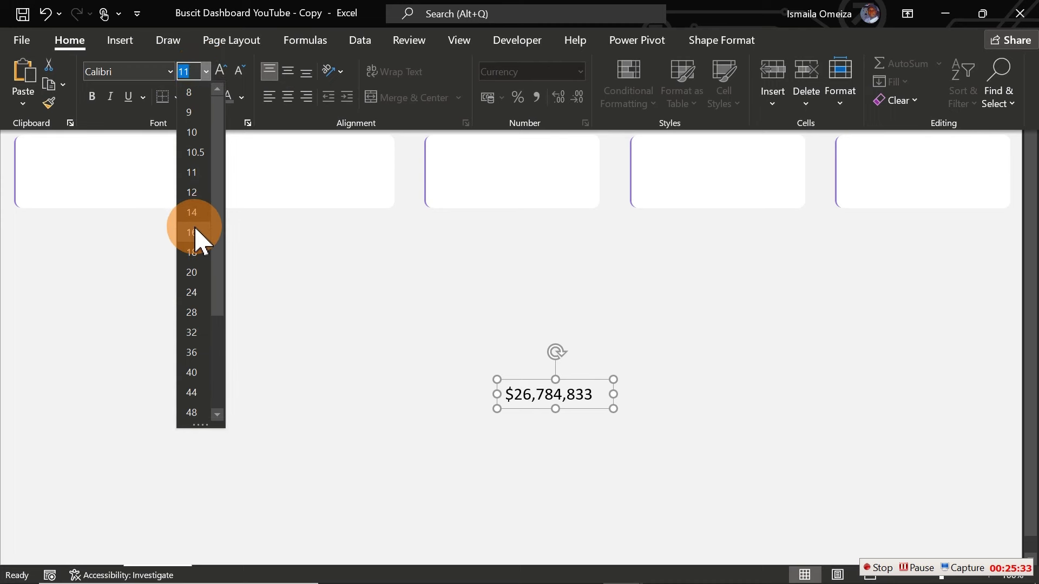
left_click(192, 232)
left_click(170, 72)
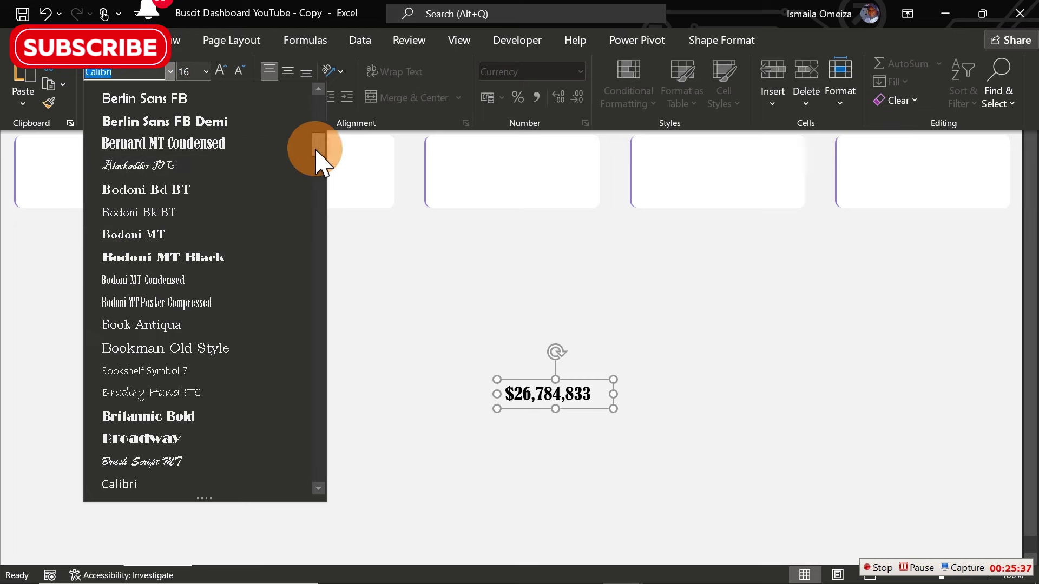
left_click_drag(318, 150, 323, 94)
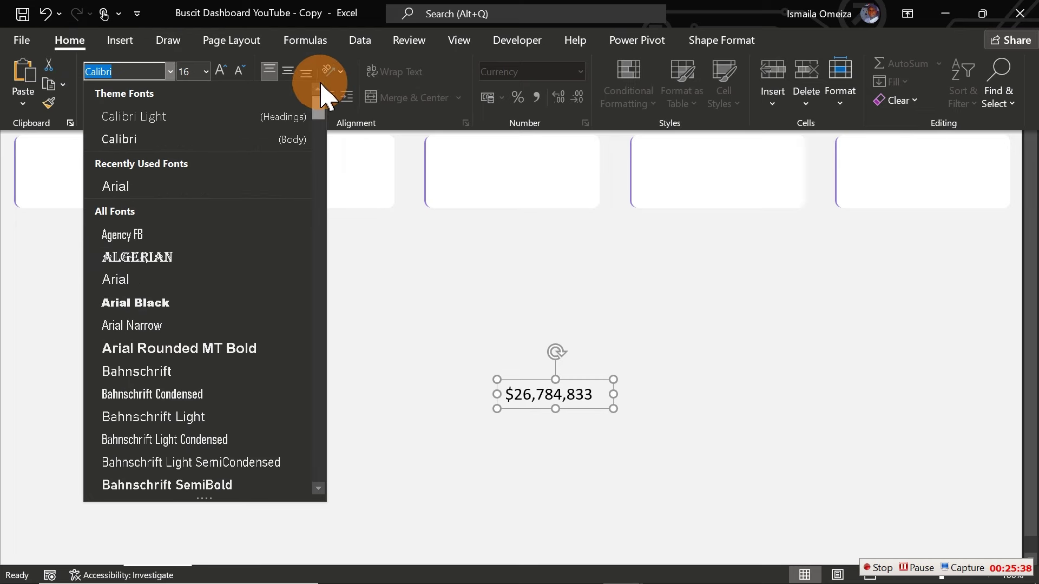
left_click(116, 186)
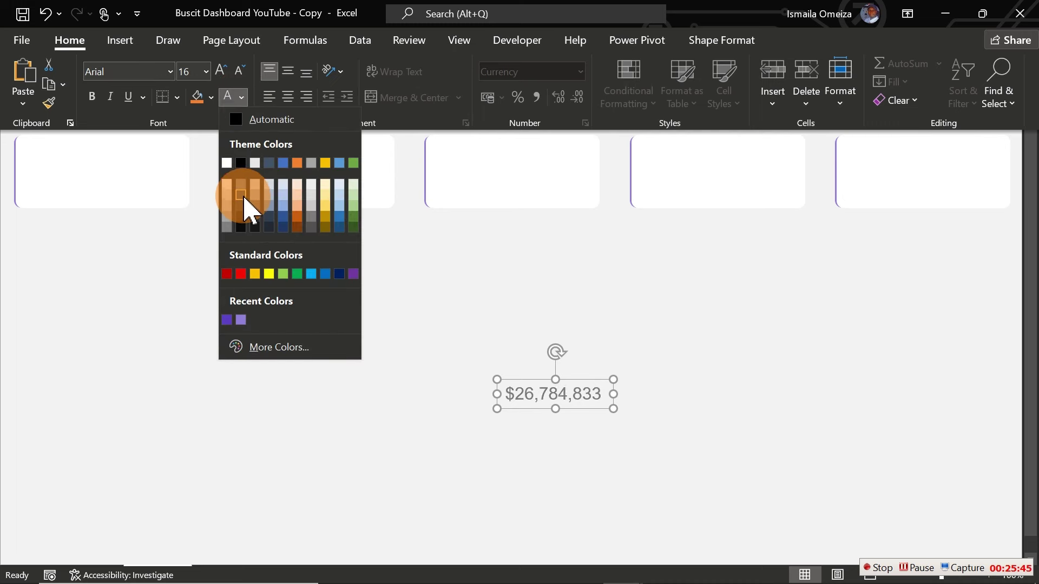
left_click(241, 206)
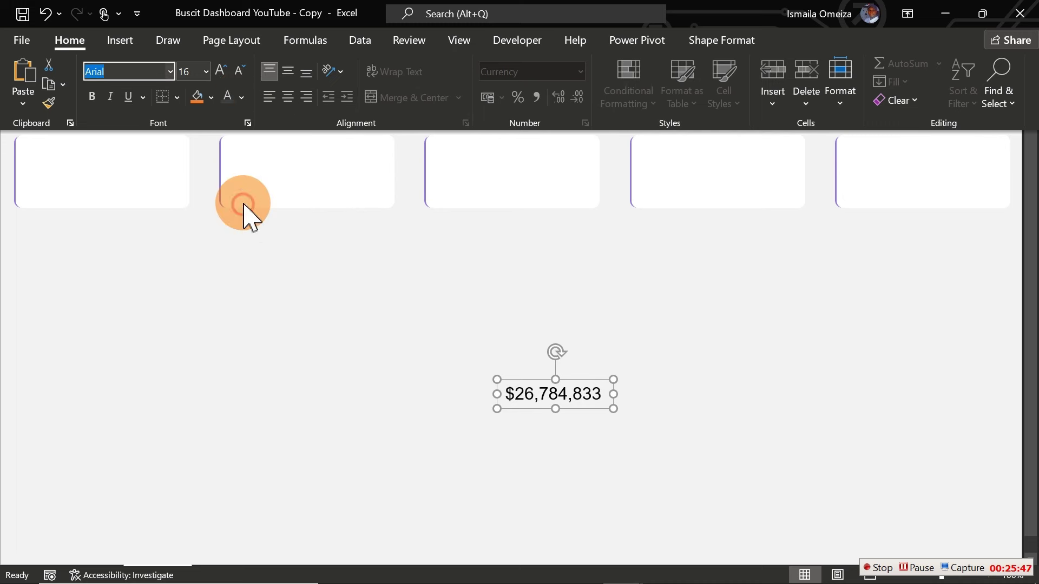
key("ctrl+shift+F1")
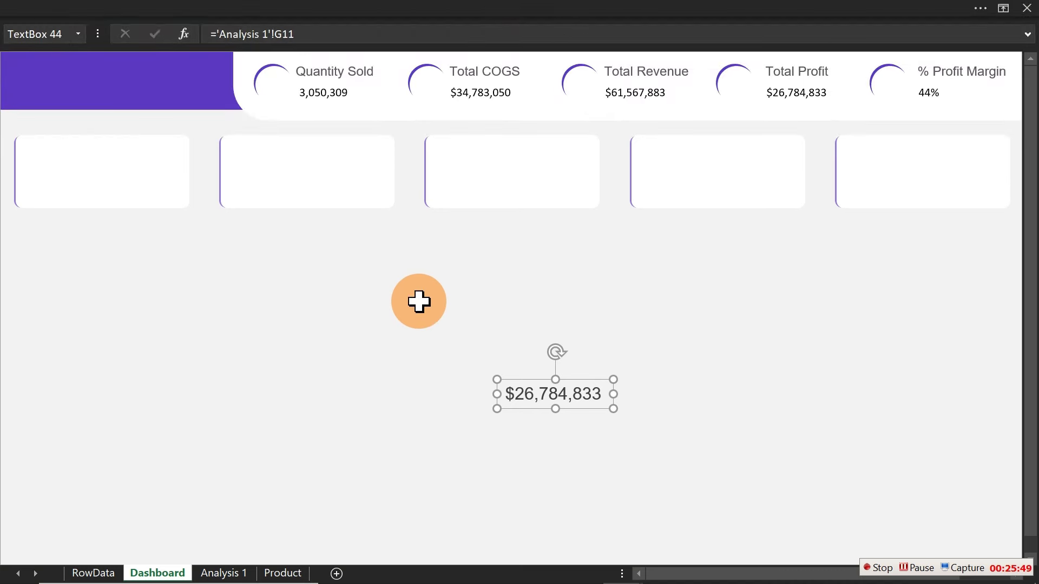
Copy the duplicated box's formatting with Format Painter onto all five header value boxes, from Quantity Sold to % Profit Margin
left_click(184, 6)
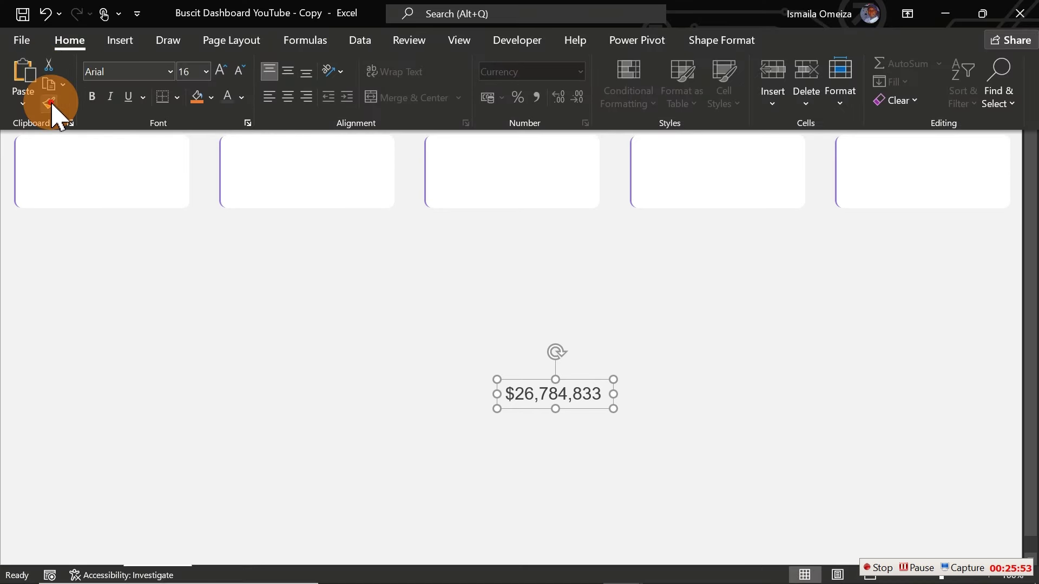
double_click(49, 102)
left_click(340, 98)
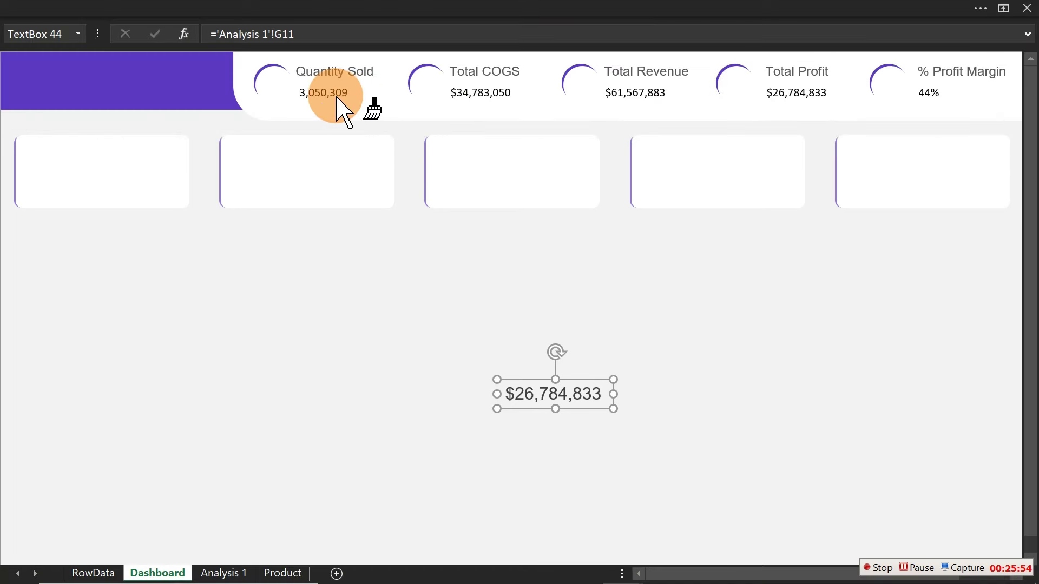
left_click(479, 100)
left_click(613, 96)
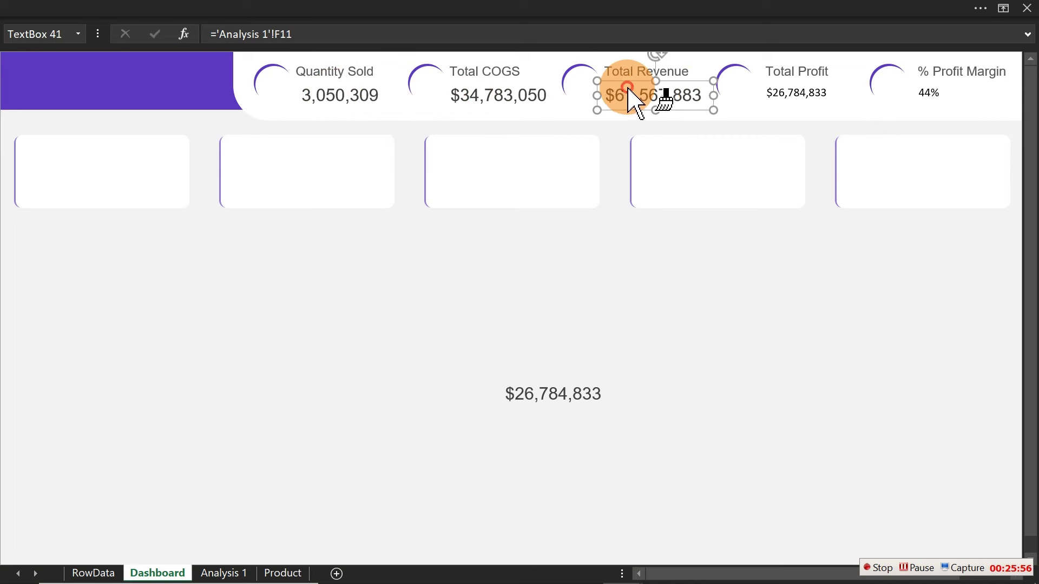
left_click(773, 97)
left_click(920, 100)
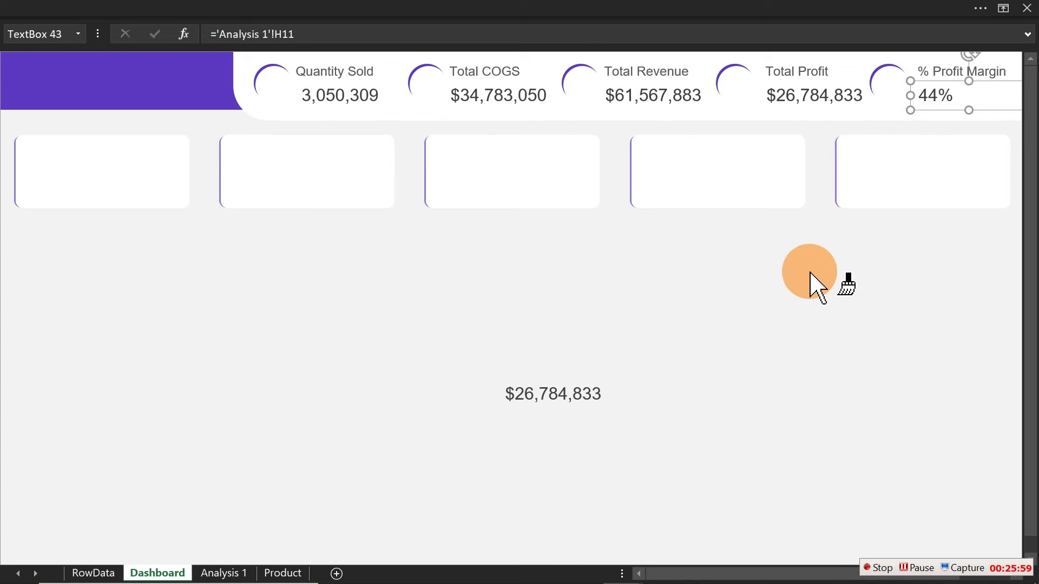
key("Escape")
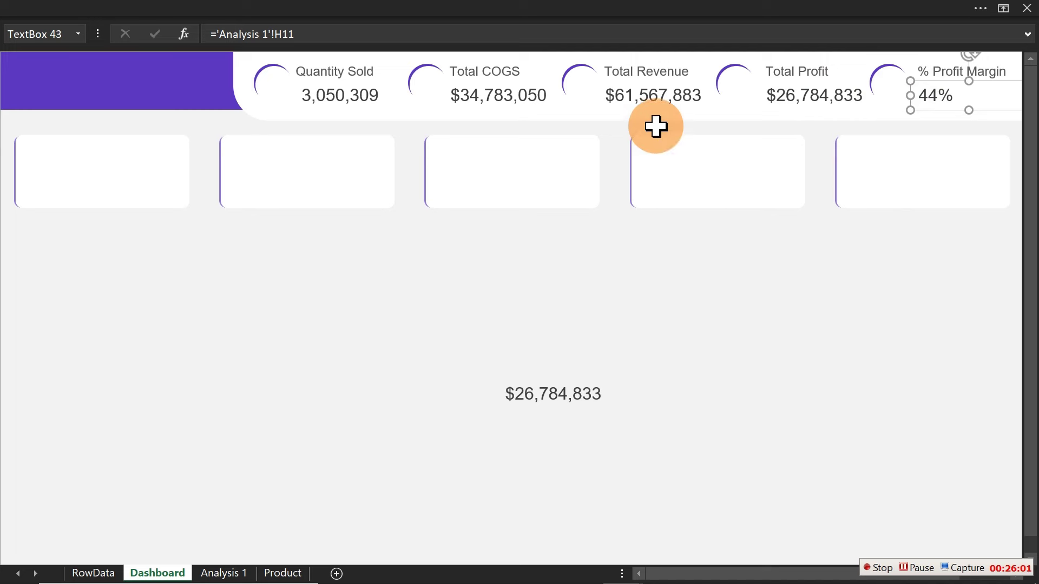
Decrease the font size of all five header value boxes together by one step
left_click(655, 105)
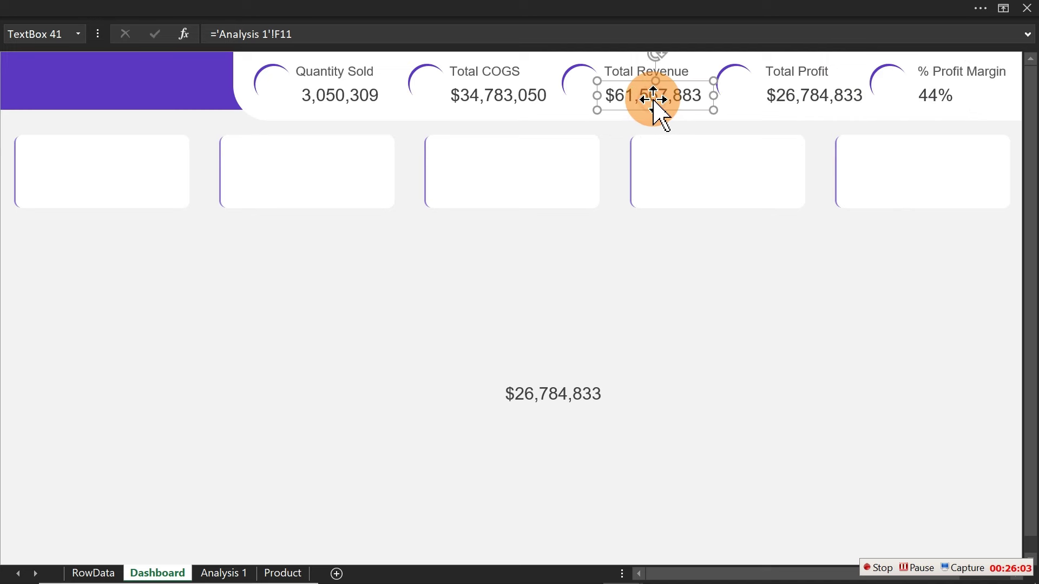
left_click(790, 97, "shift")
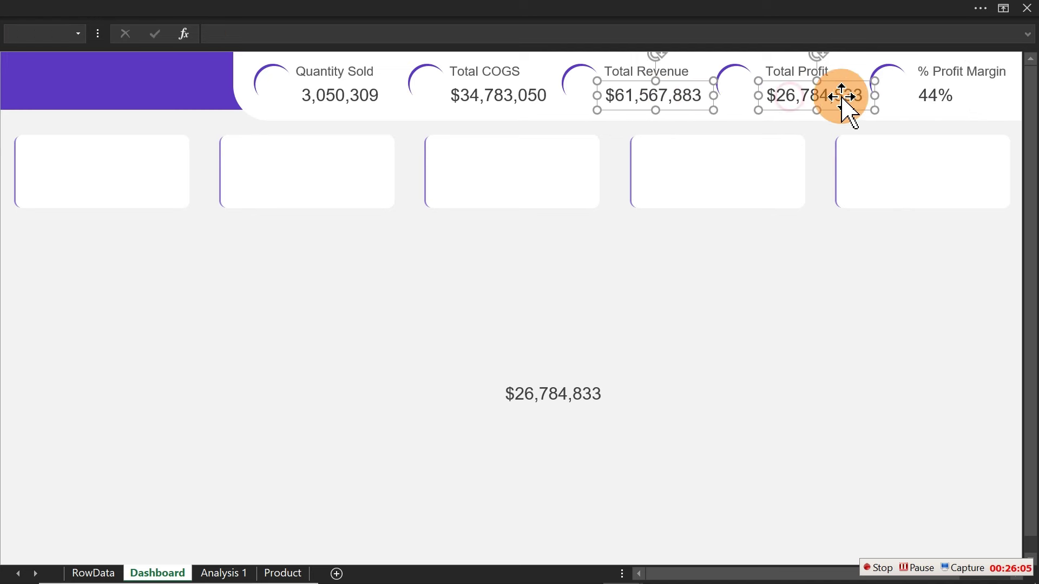
left_click(937, 93, "shift")
left_click(457, 99, "shift")
left_click(361, 98, "shift")
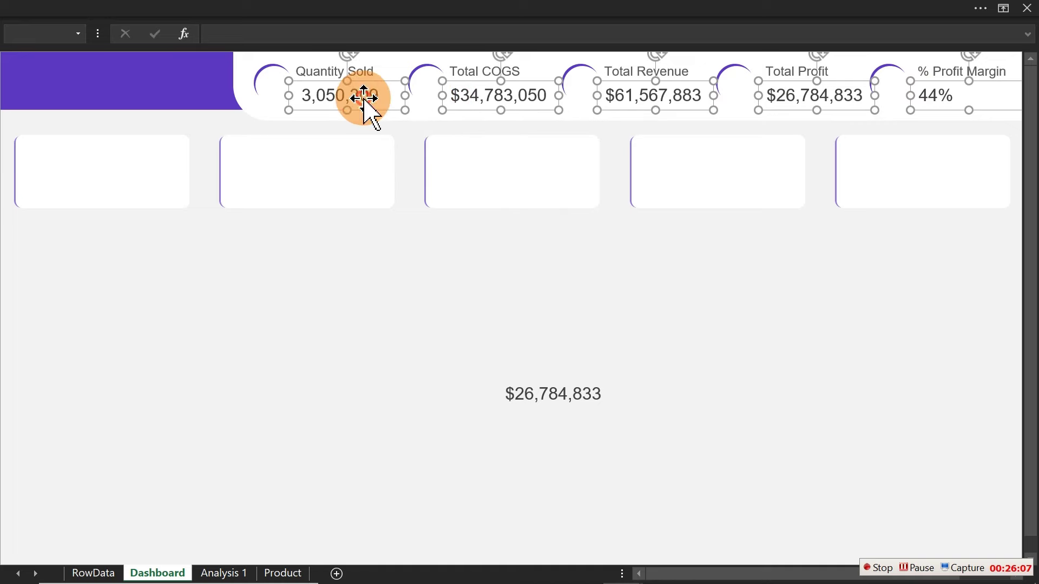
left_click(260, 11)
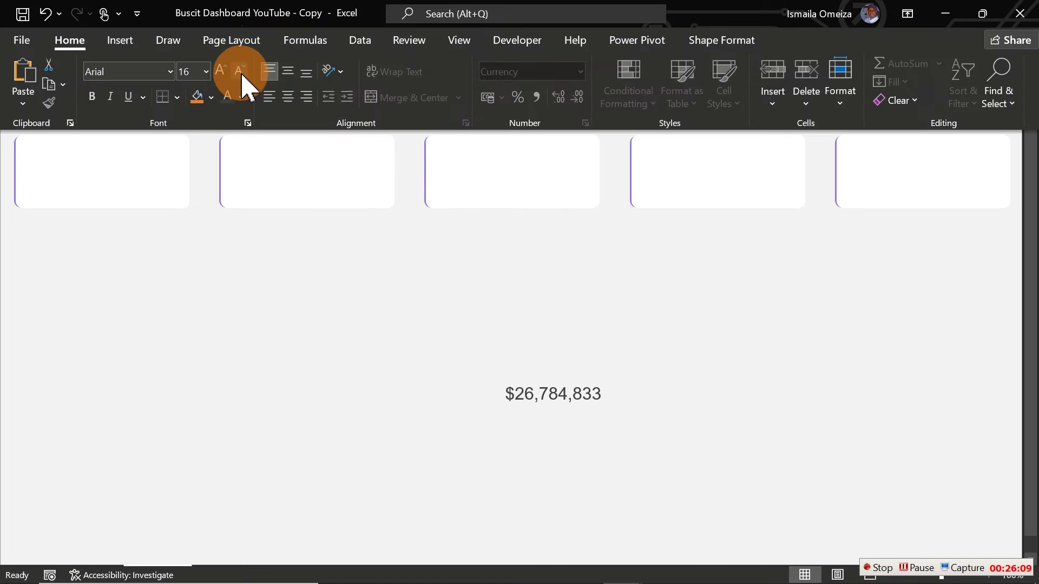
left_click(295, 285)
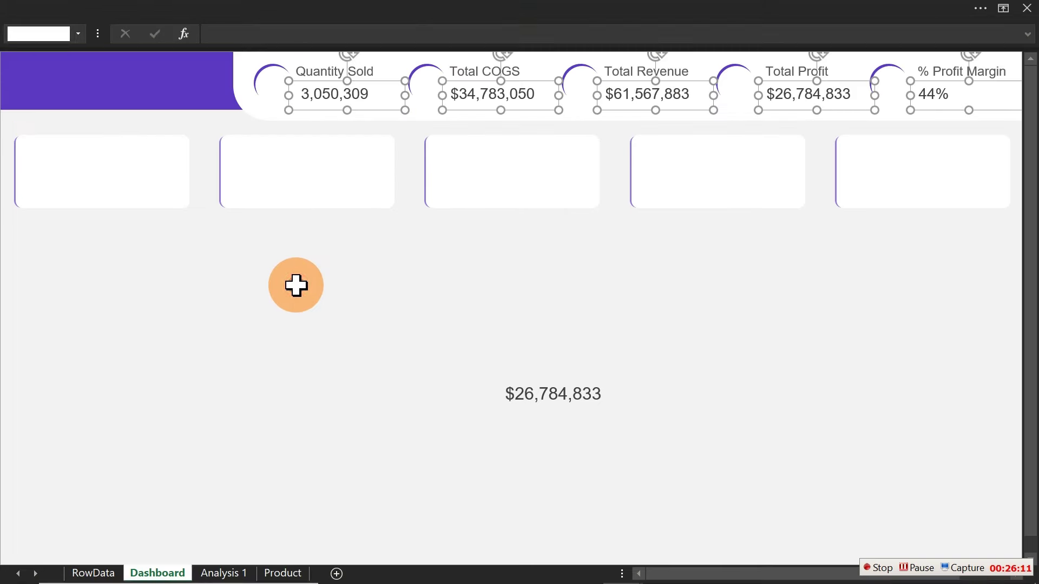
left_click(296, 285)
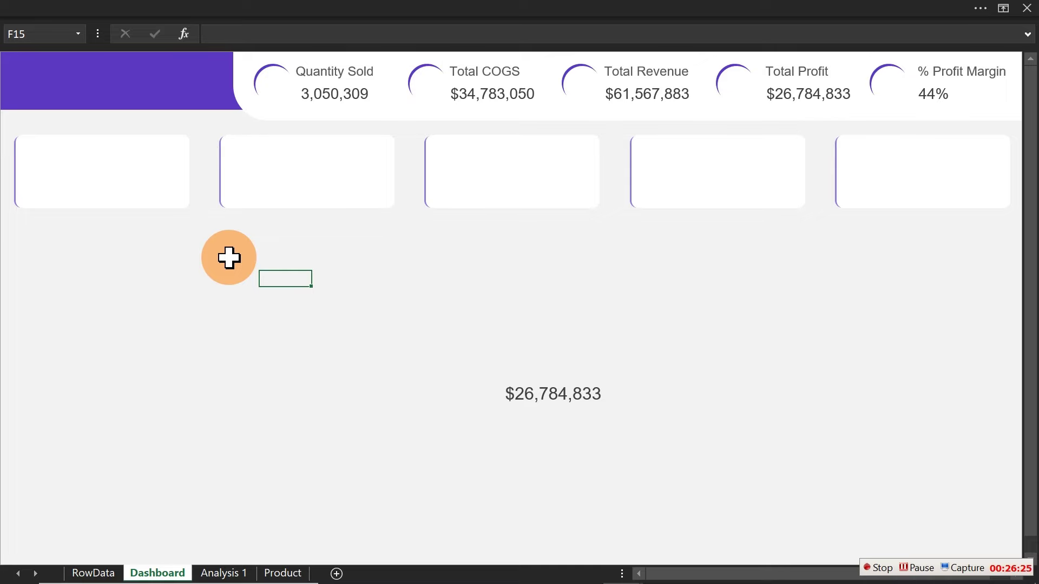
left_click(215, 11)
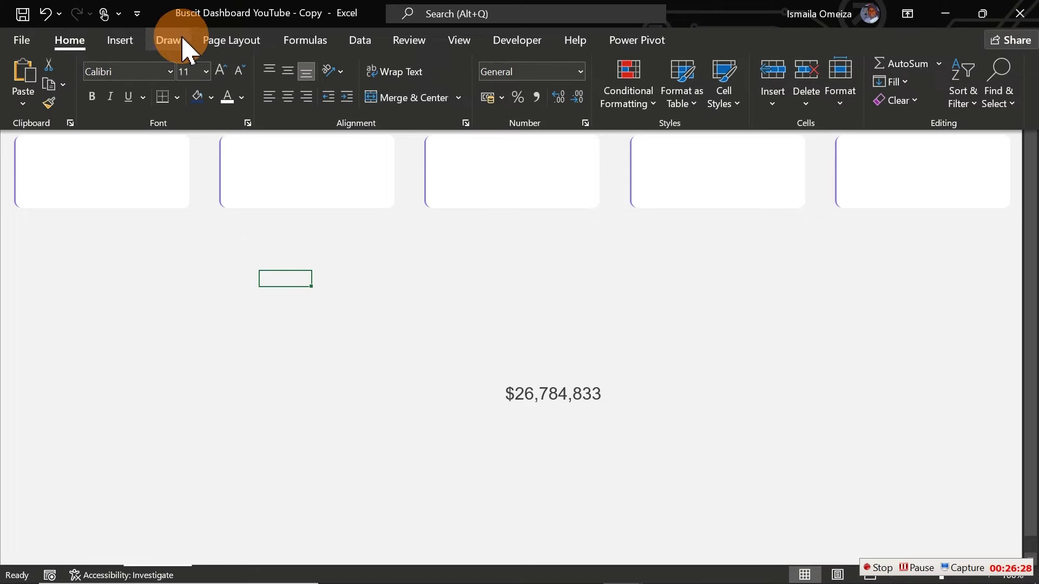
left_click(122, 42)
left_click(194, 111)
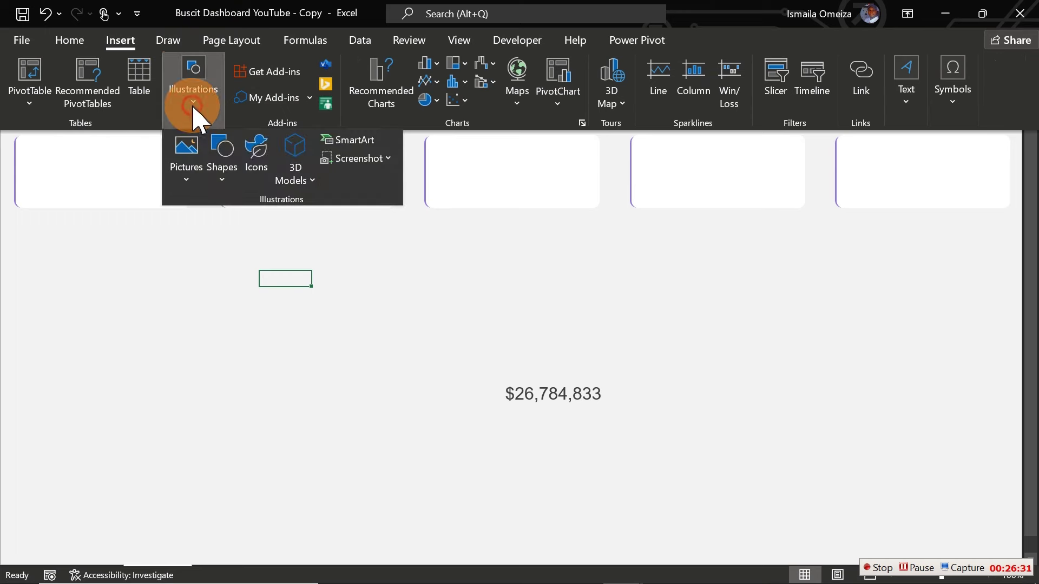
left_click(379, 342)
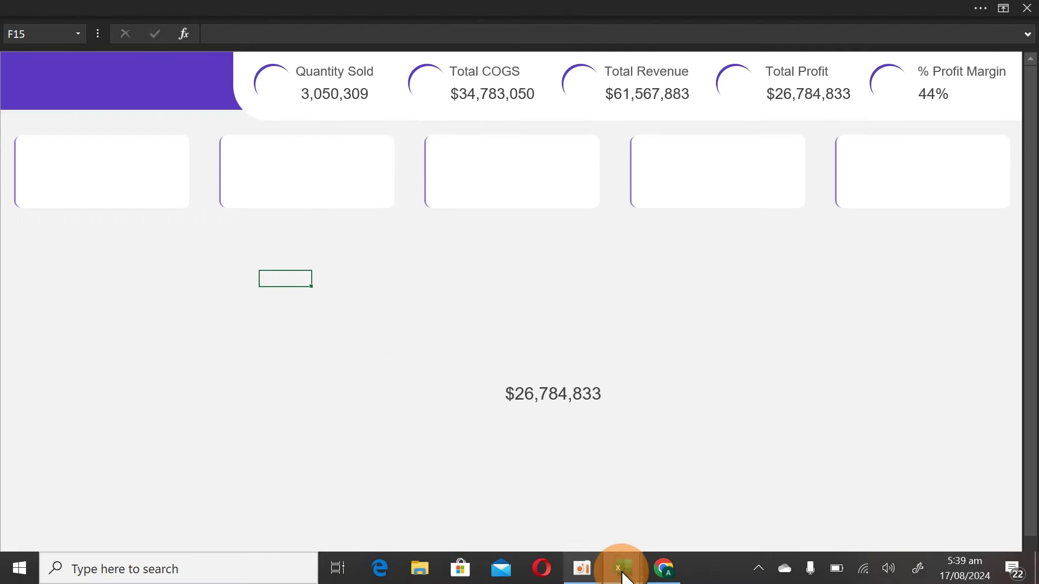
Switch to Chrome, open Flaticon and search its icons for "chart"
left_click(665, 570)
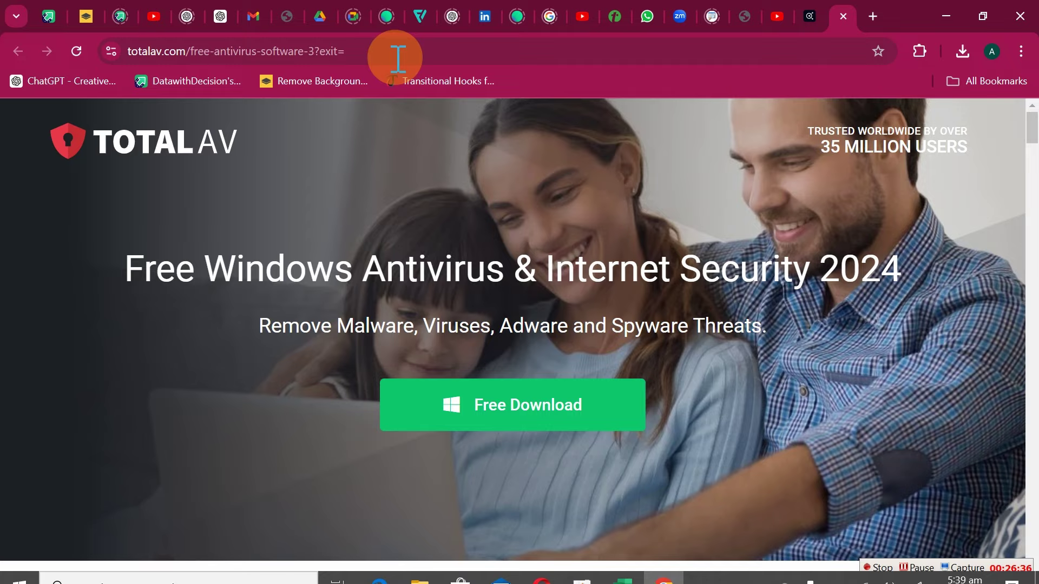
left_click(382, 50)
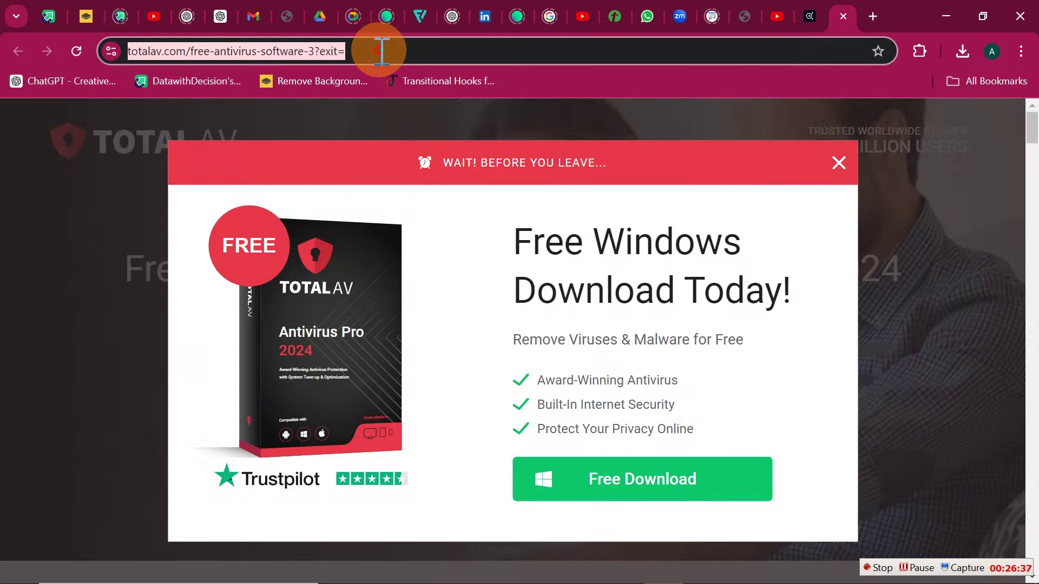
type("flaticon.com/search?word=patients")
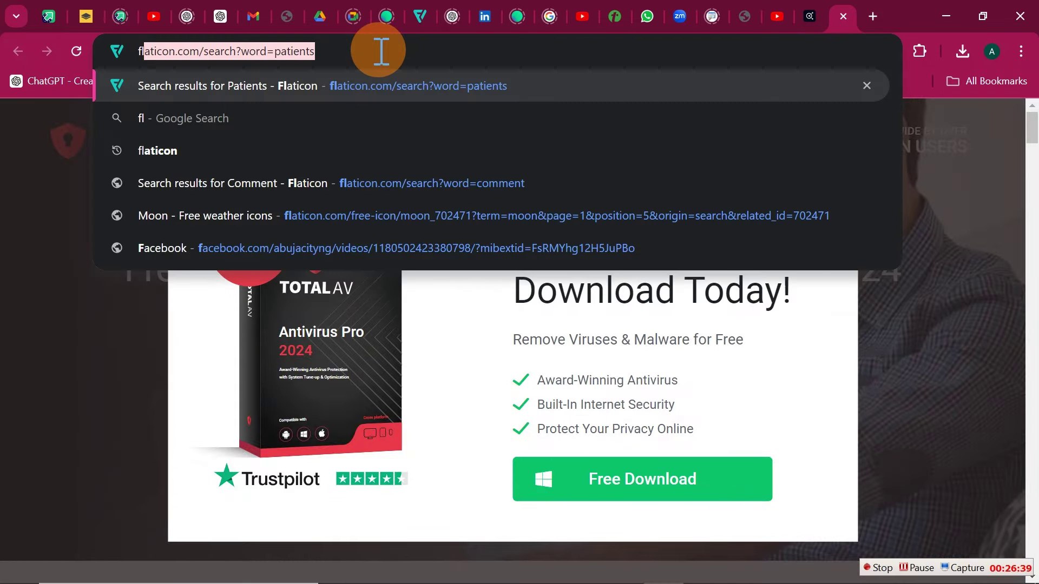
key("Return")
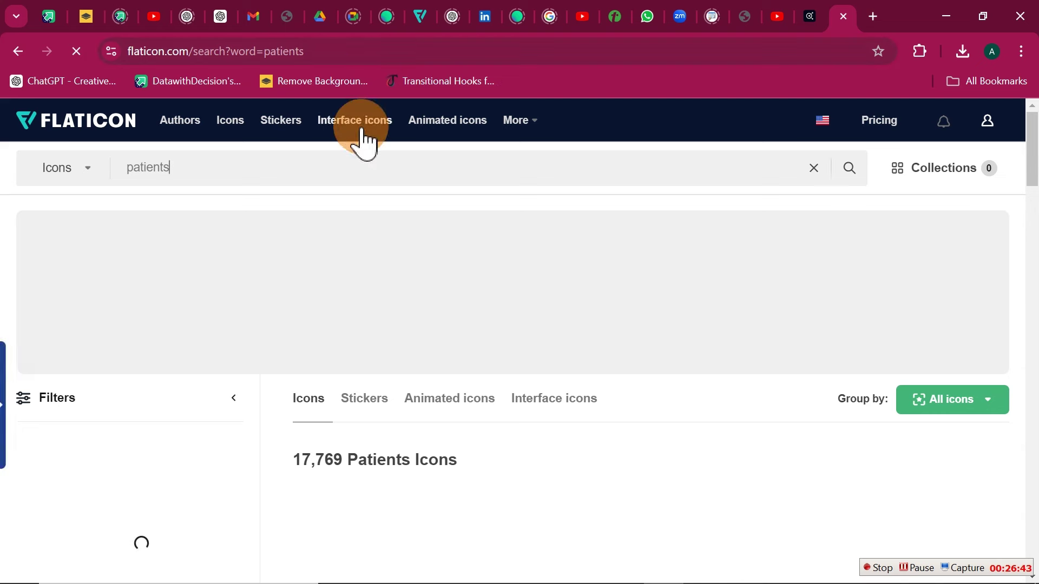
left_click_drag(313, 162, 121, 167)
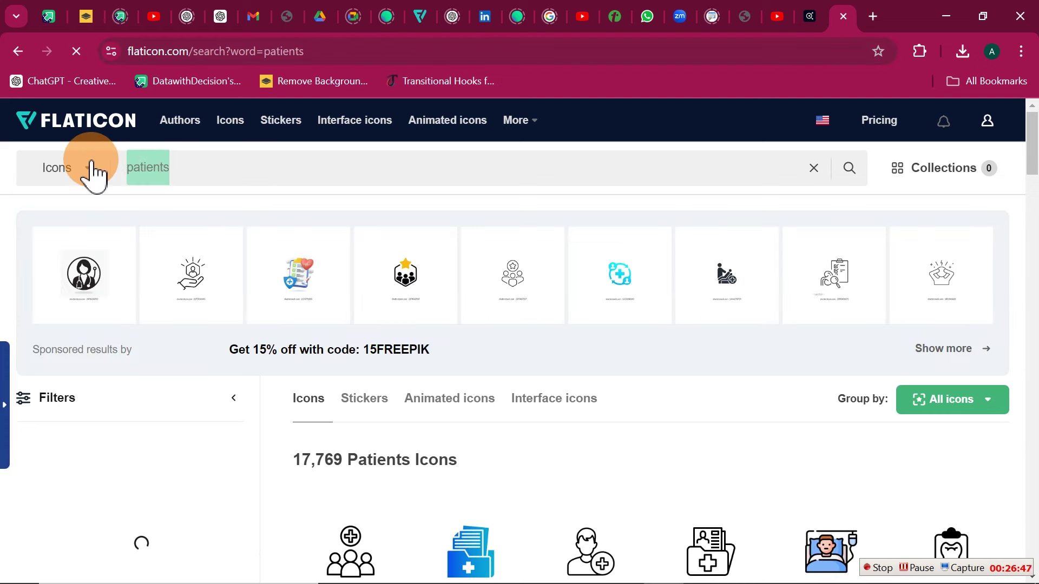
type("chart")
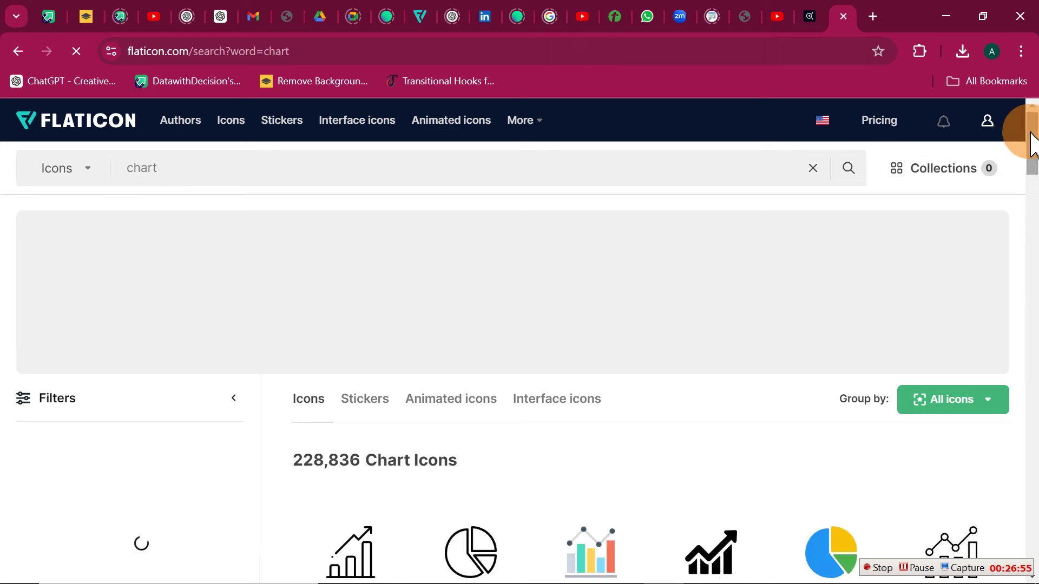
Download the solid black three-bar chart icon from the search results as a free PNG
left_click_drag(1030, 129, 1031, 170)
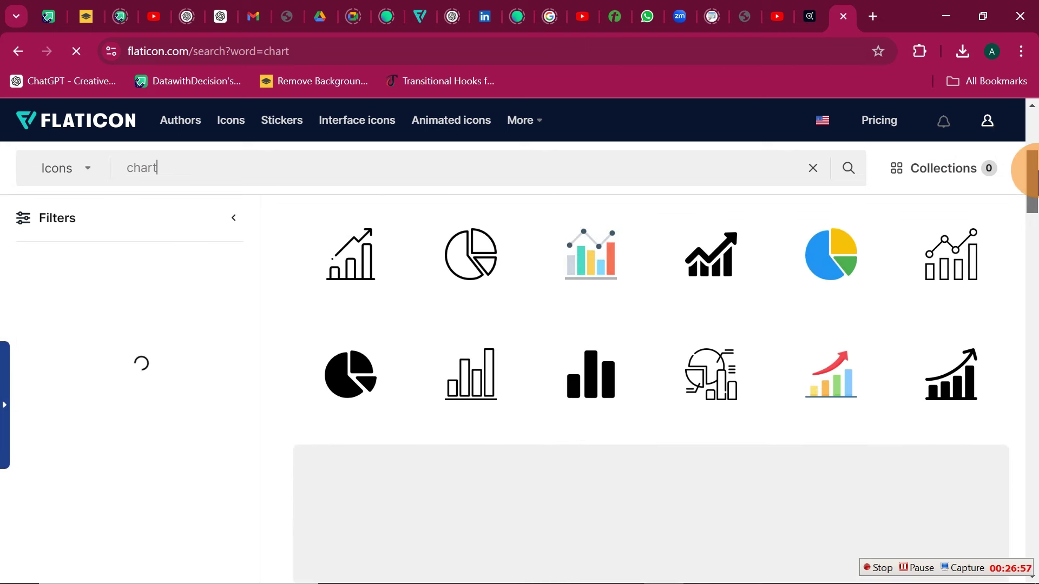
mouse_move(610, 352)
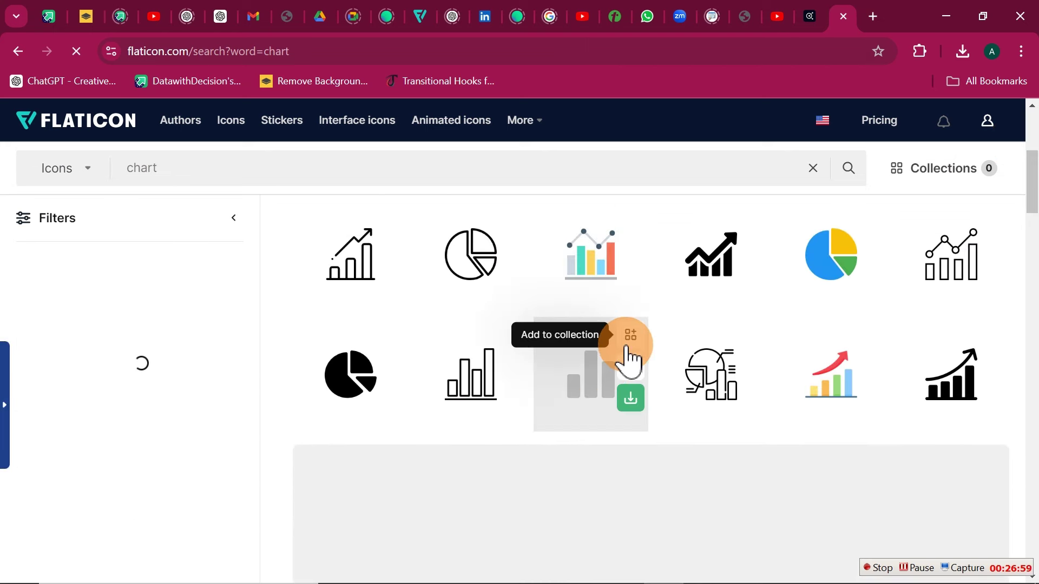
left_click(633, 405)
left_click(599, 497)
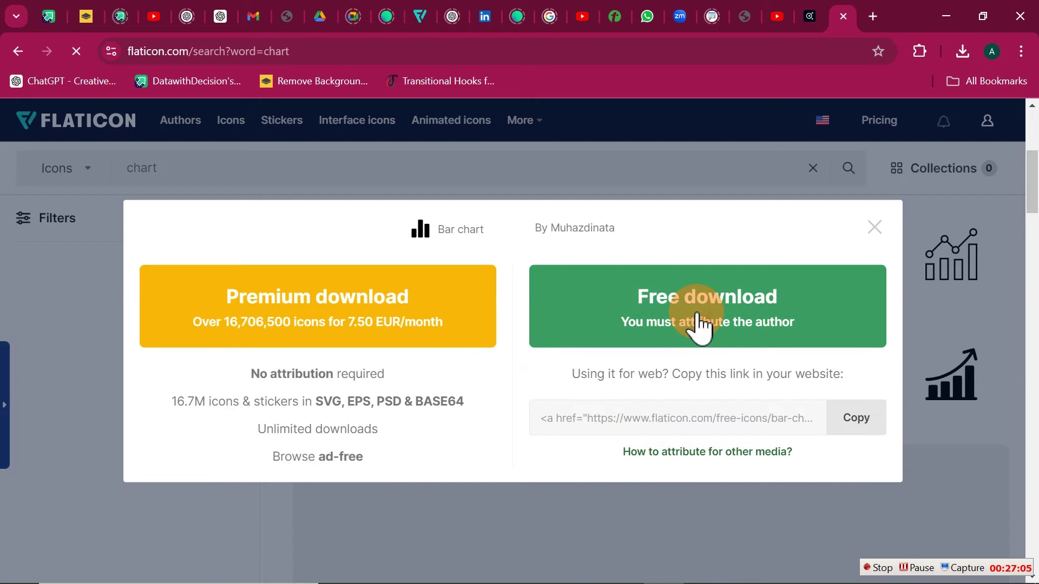
left_click(698, 320)
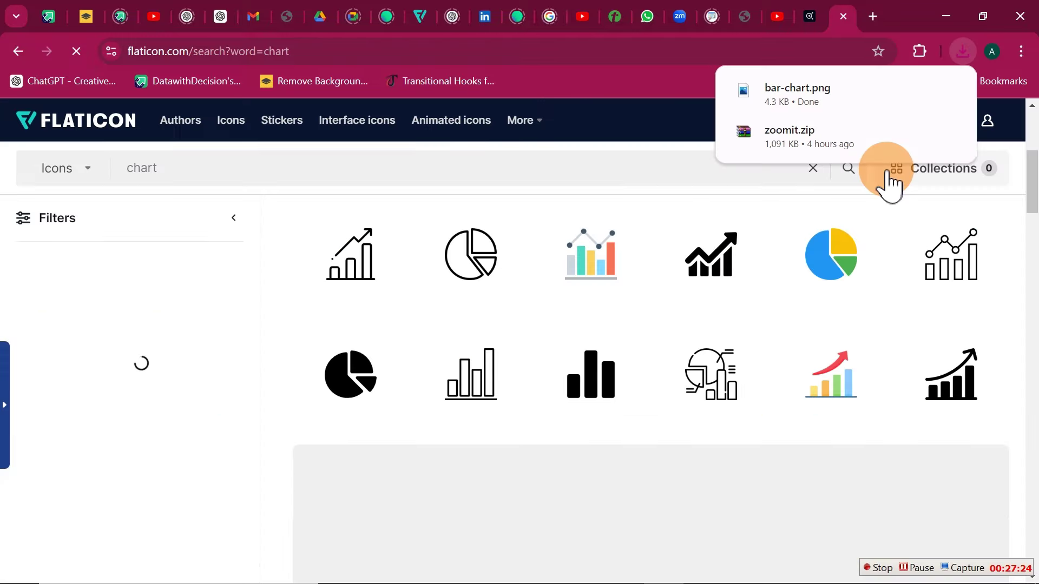
Switch back to Excel and insert the bar-chart picture from the Downloads folder onto the Dashboard sheet
key("alt+Tab")
left_click(376, 262)
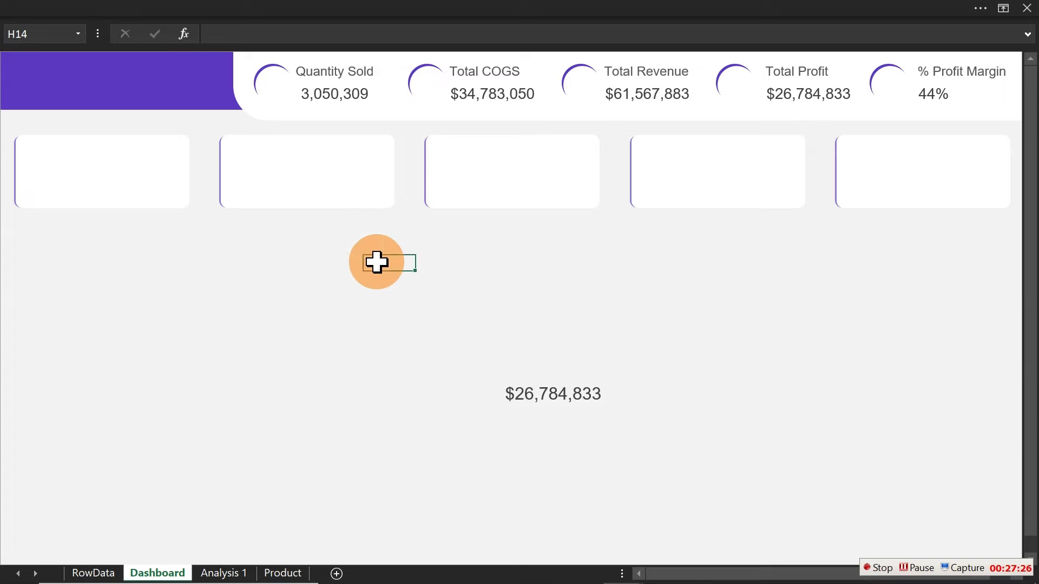
left_click(209, 6)
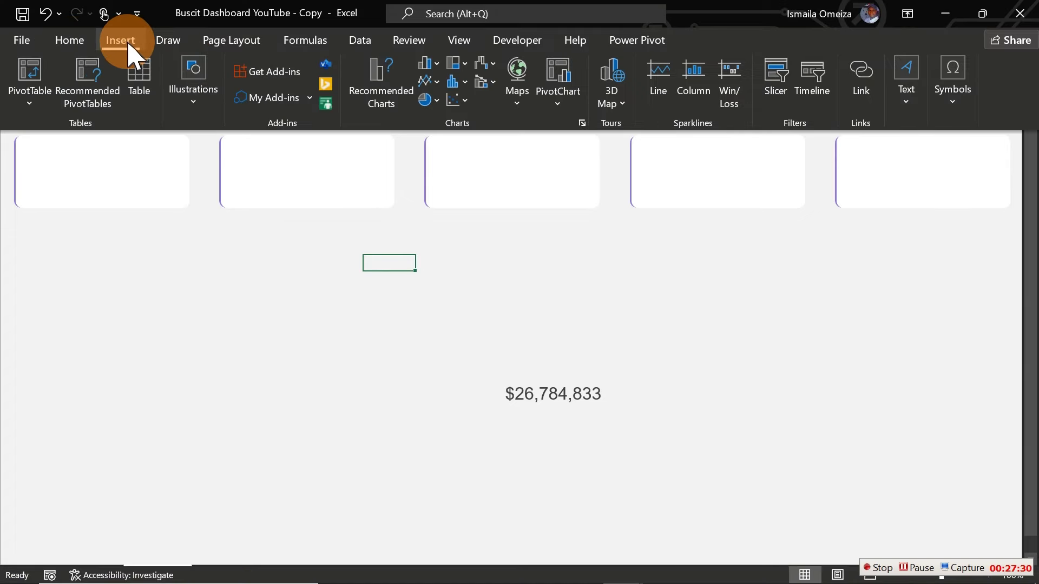
left_click(197, 103)
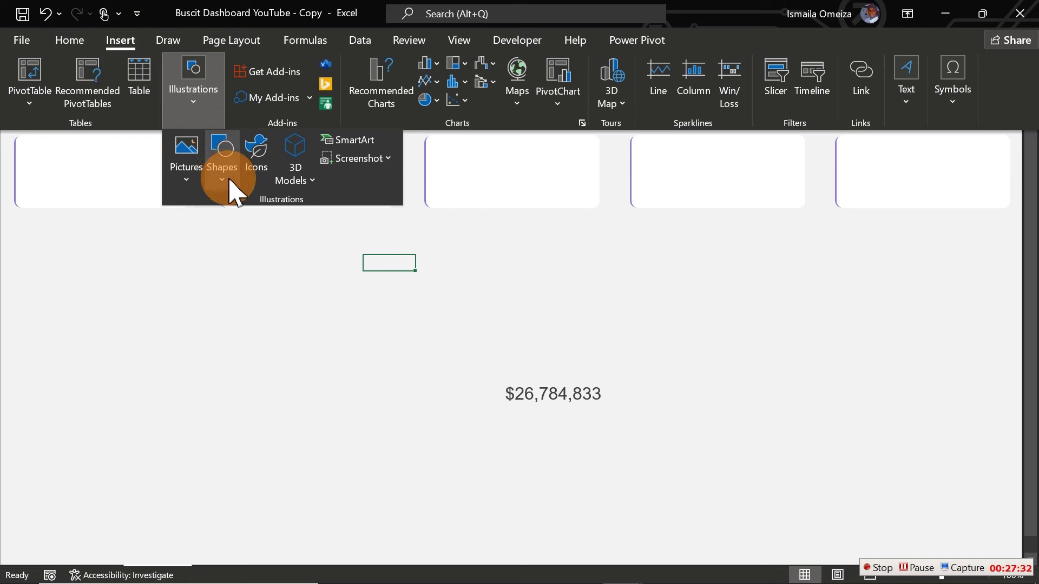
left_click(200, 180)
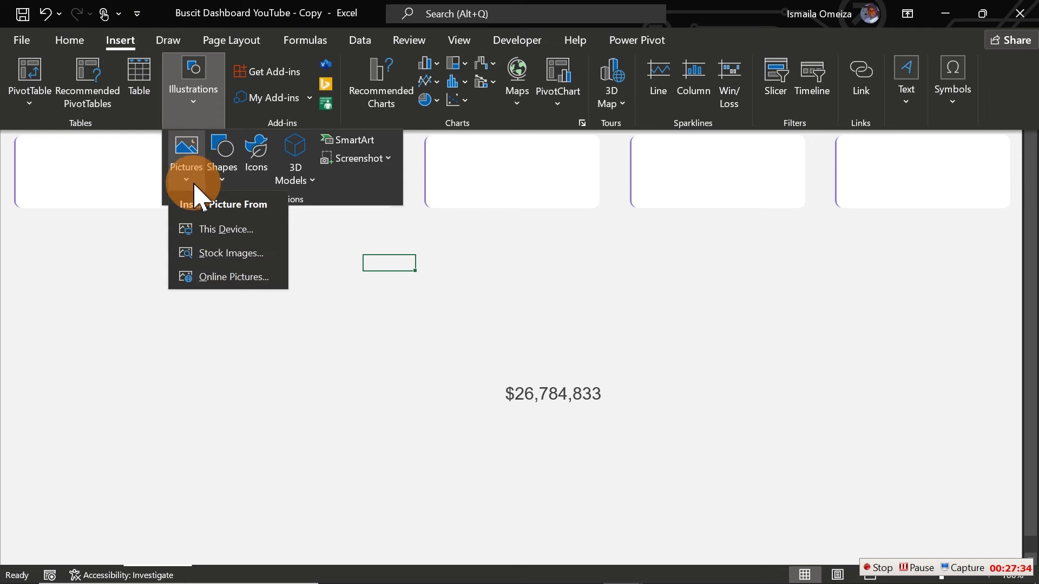
left_click(222, 229)
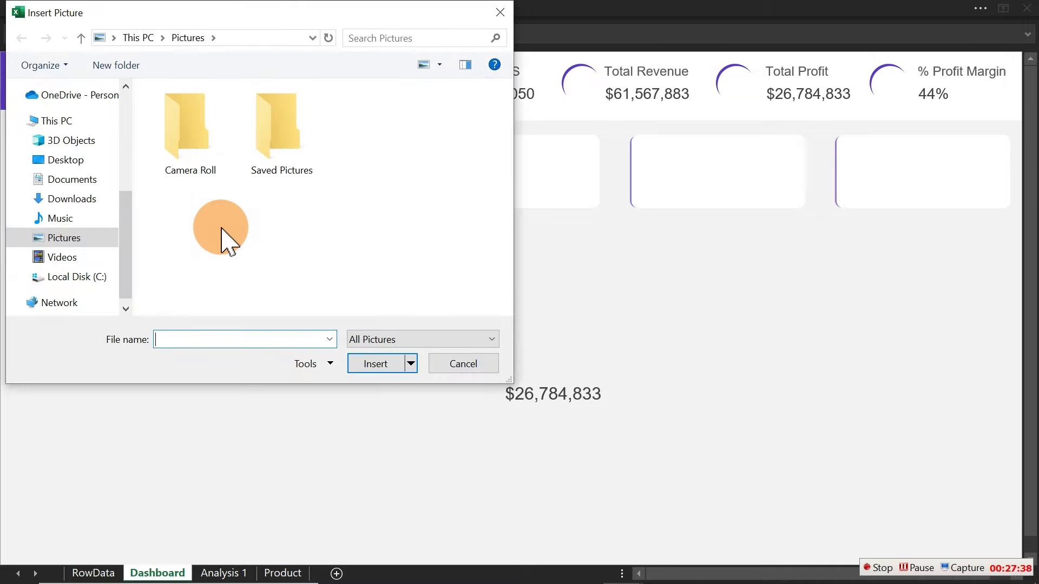
left_click(66, 200)
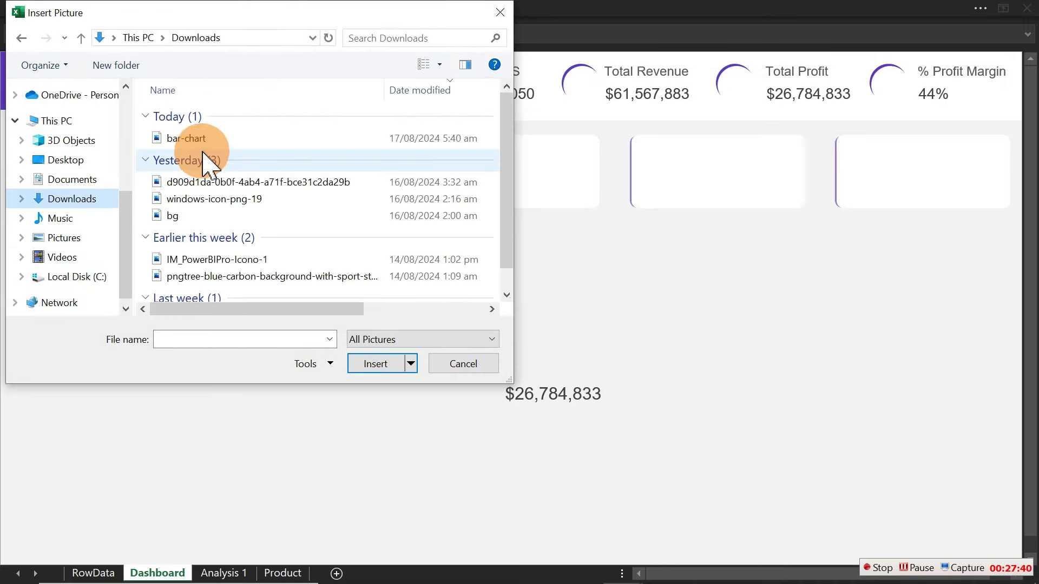
double_click(201, 139)
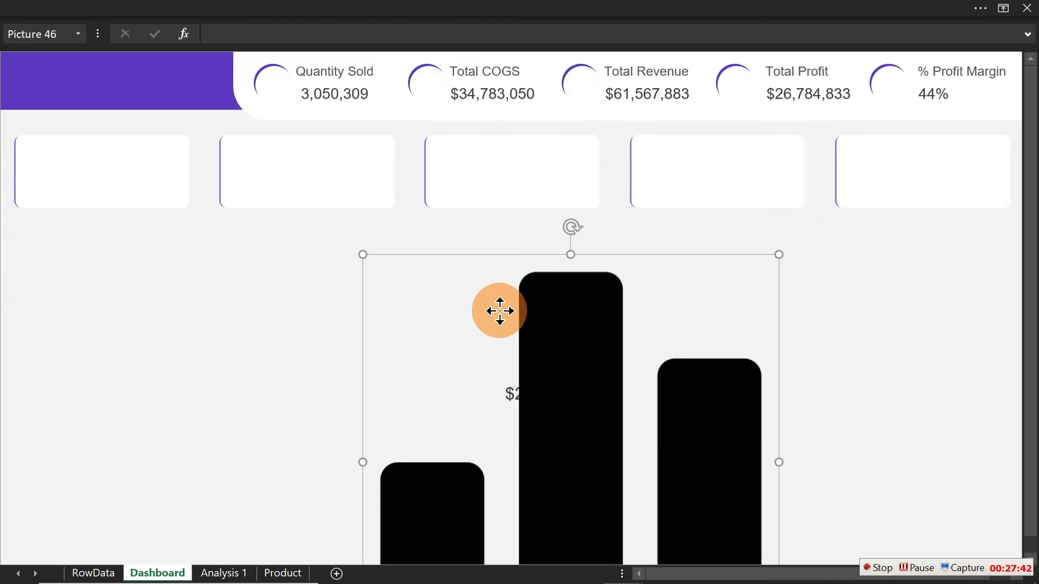
Shrink the bar-chart picture to small icon size and place it in the empty area beneath the white cards
left_click_drag(501, 311, 304, 292)
left_click_drag(178, 243, 338, 405)
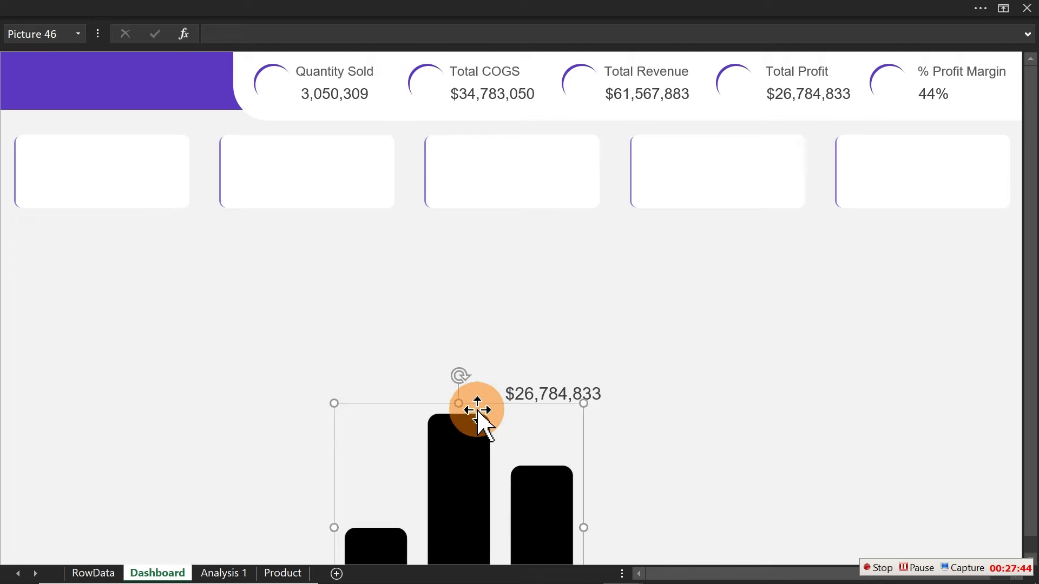
left_click_drag(476, 413, 313, 297)
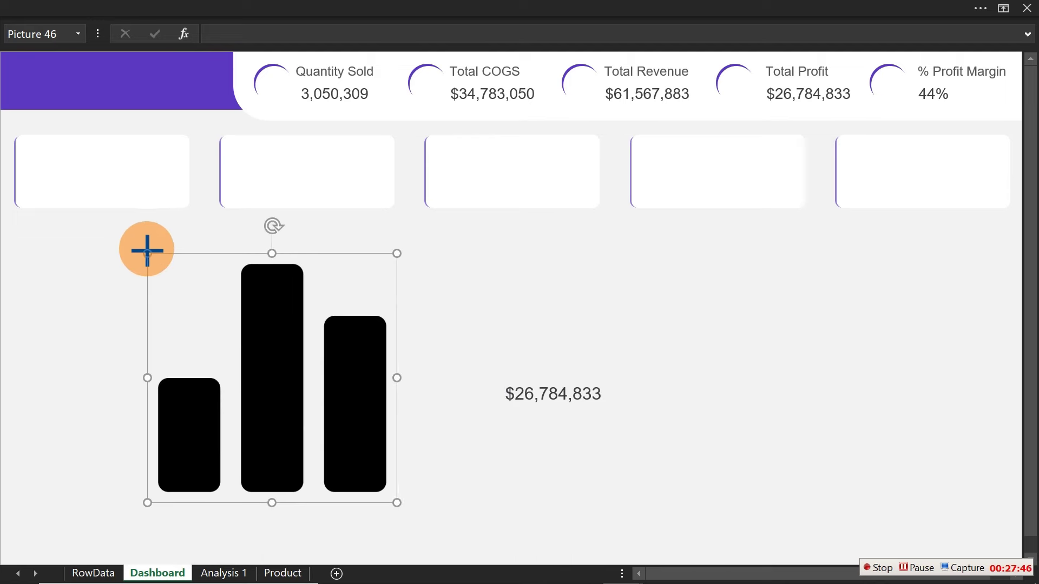
left_click_drag(146, 251, 267, 344)
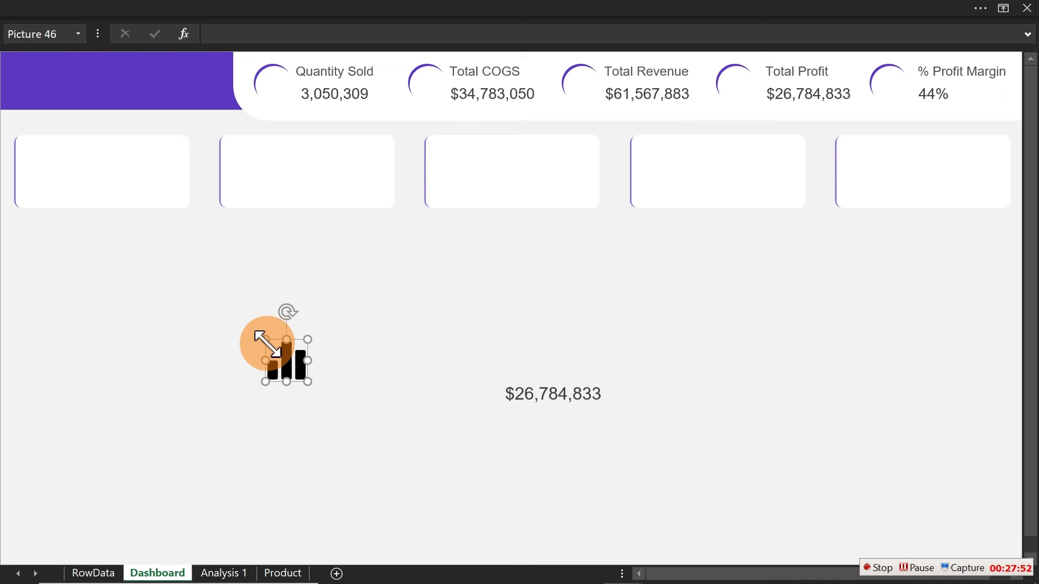
Recolor the bar-chart icon dark gray using the Picture Color presets
double_click(267, 344)
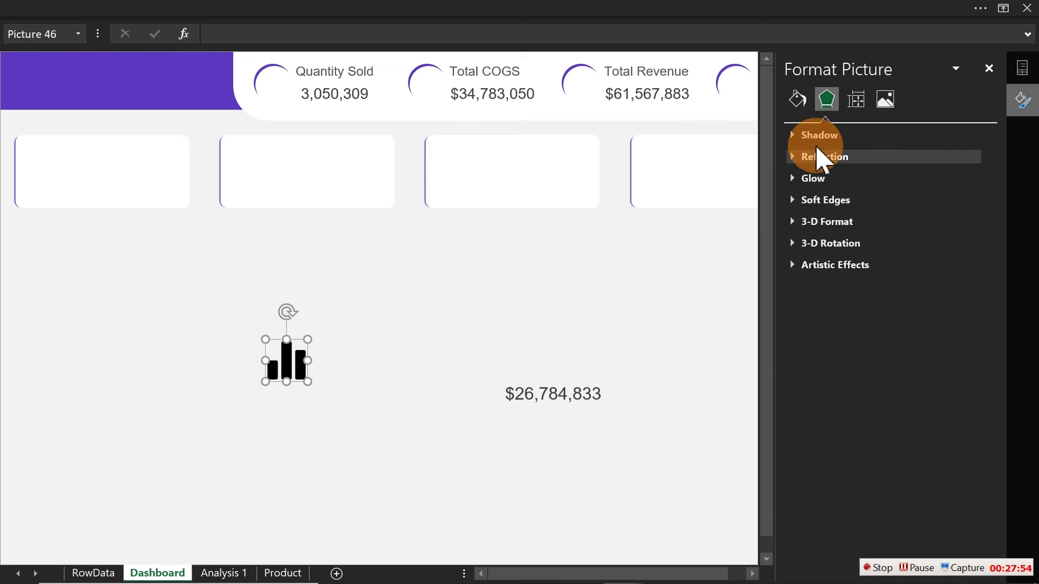
left_click(886, 101)
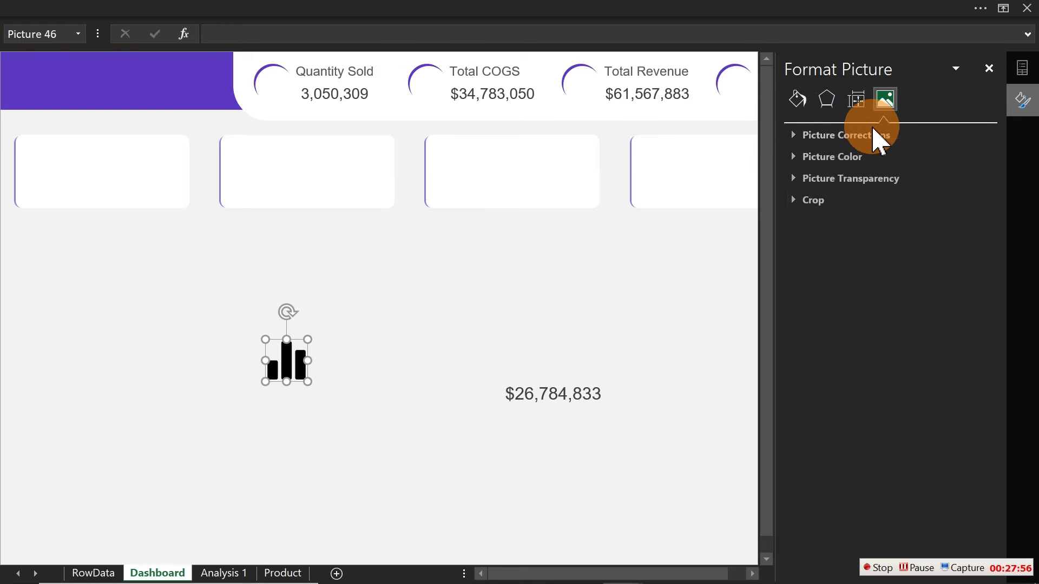
left_click(837, 177)
left_click(823, 157)
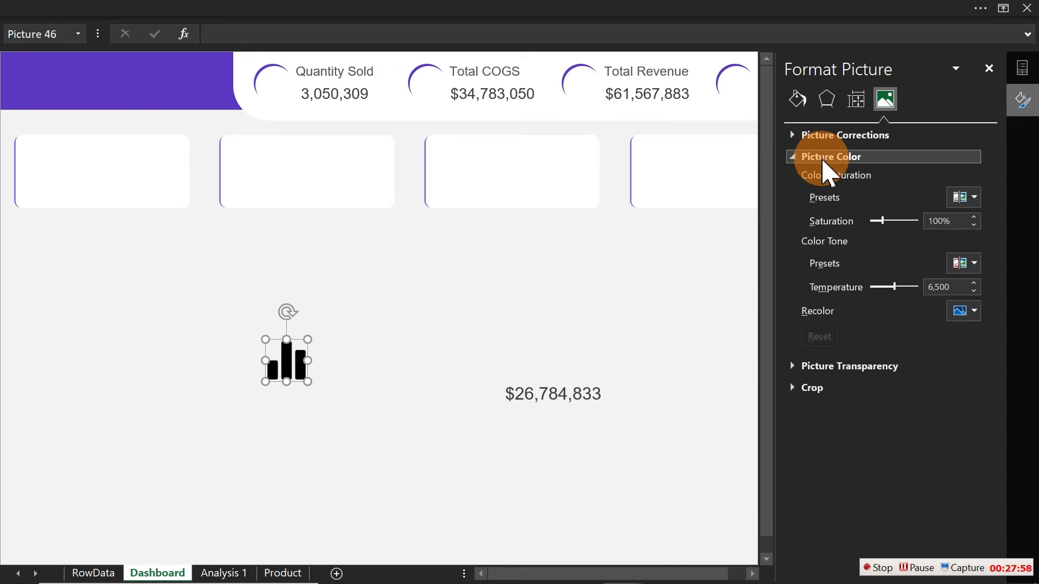
left_click(973, 312)
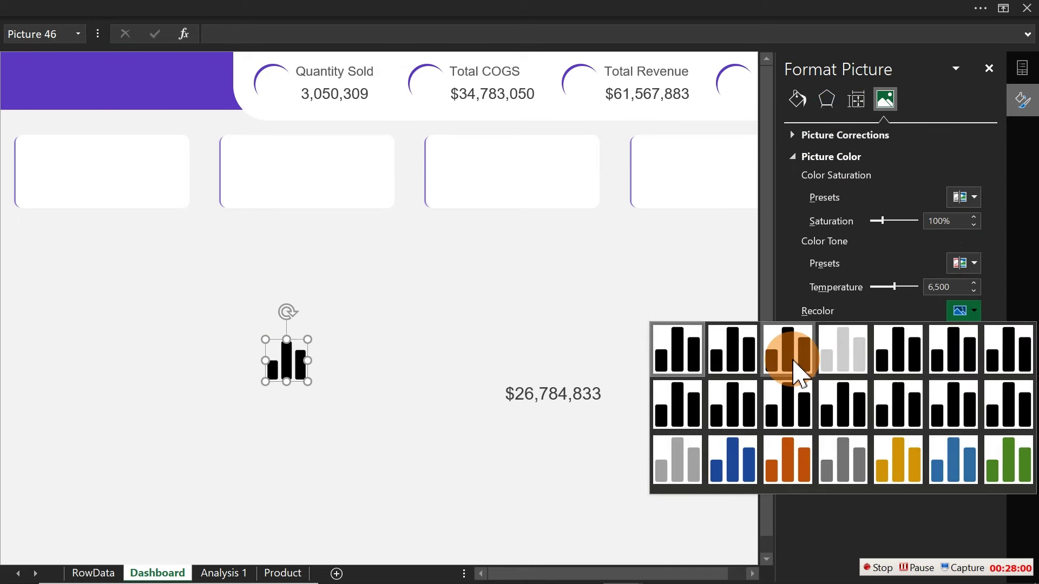
left_click(839, 459)
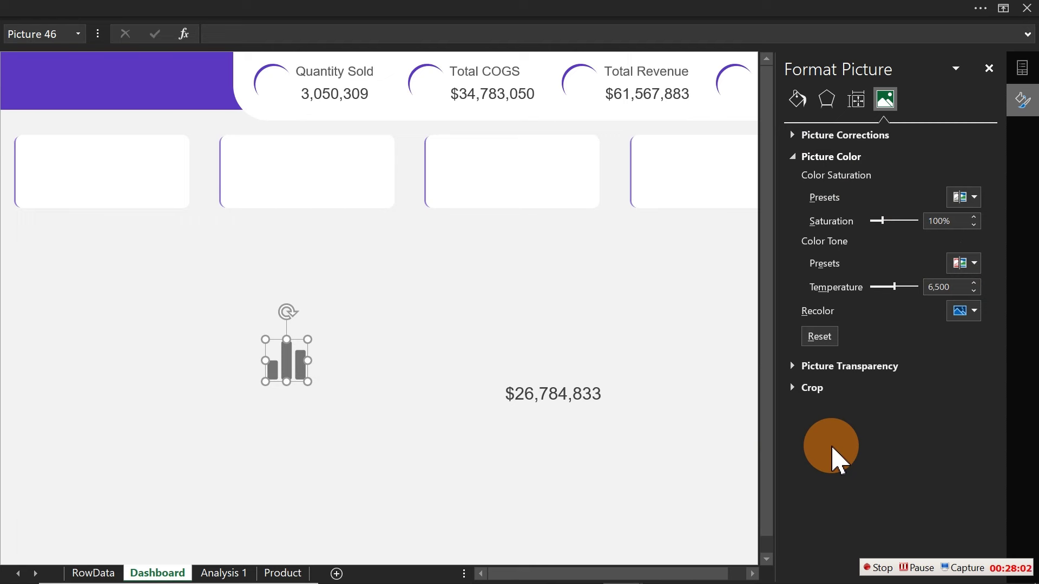
Delete the leftover duplicate profit text box in the empty area beneath the cards
left_click(500, 332)
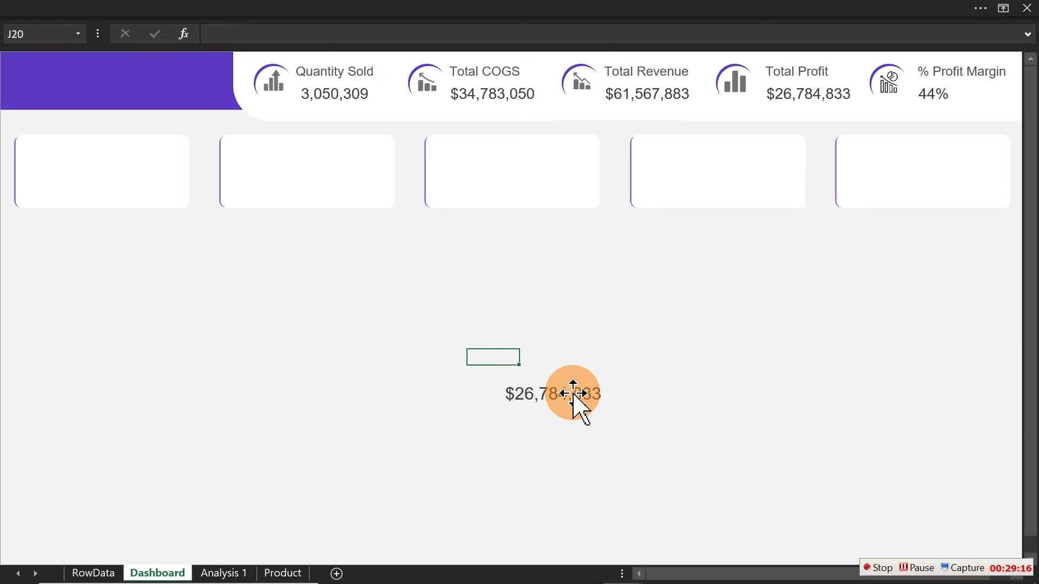
left_click(574, 394)
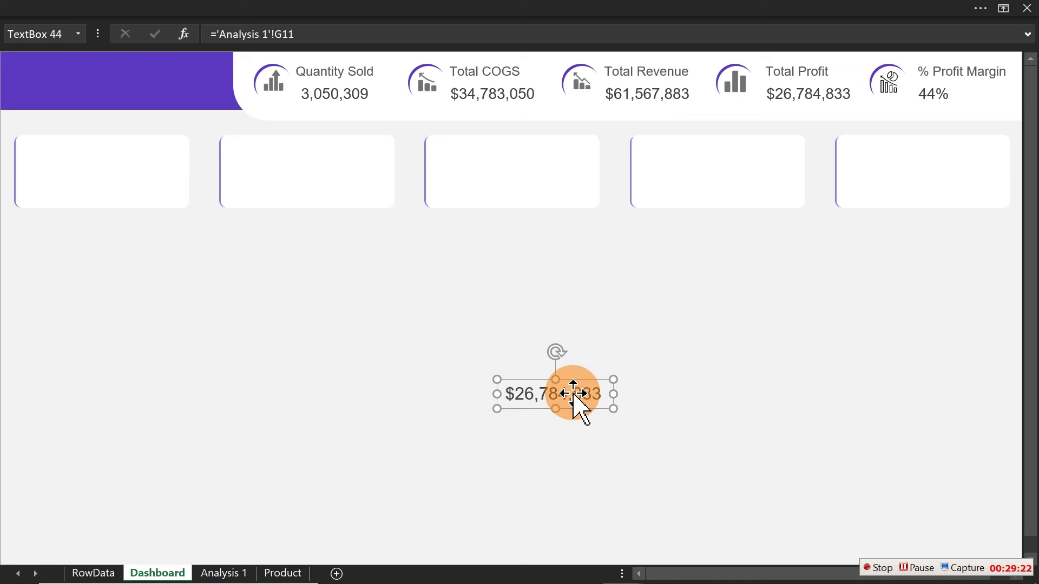
key("Delete")
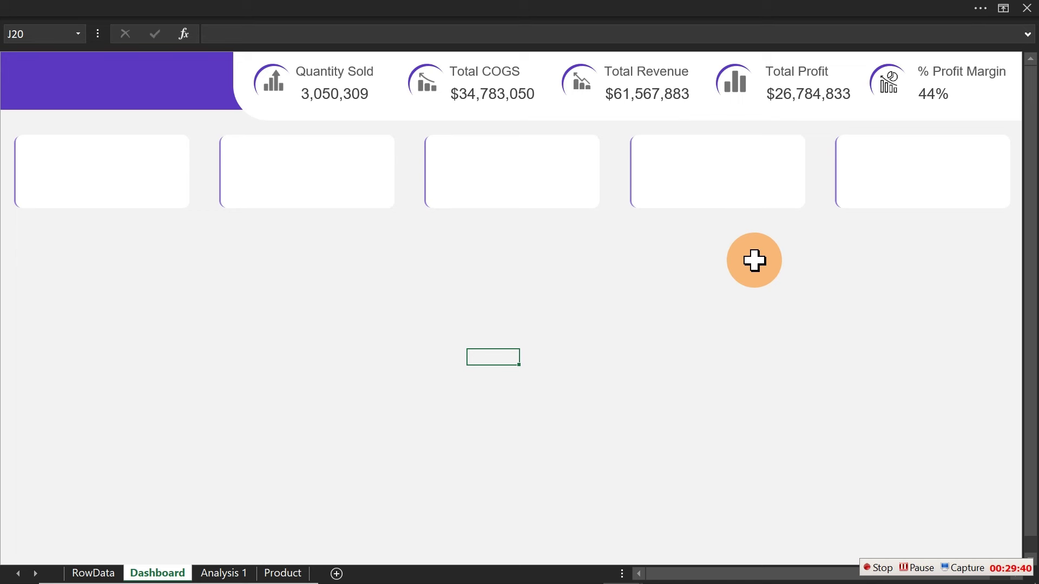
On the Analysis 1 sheet, copy the KPI PivotTable in D10:G11 and paste it at M10
left_click(227, 574)
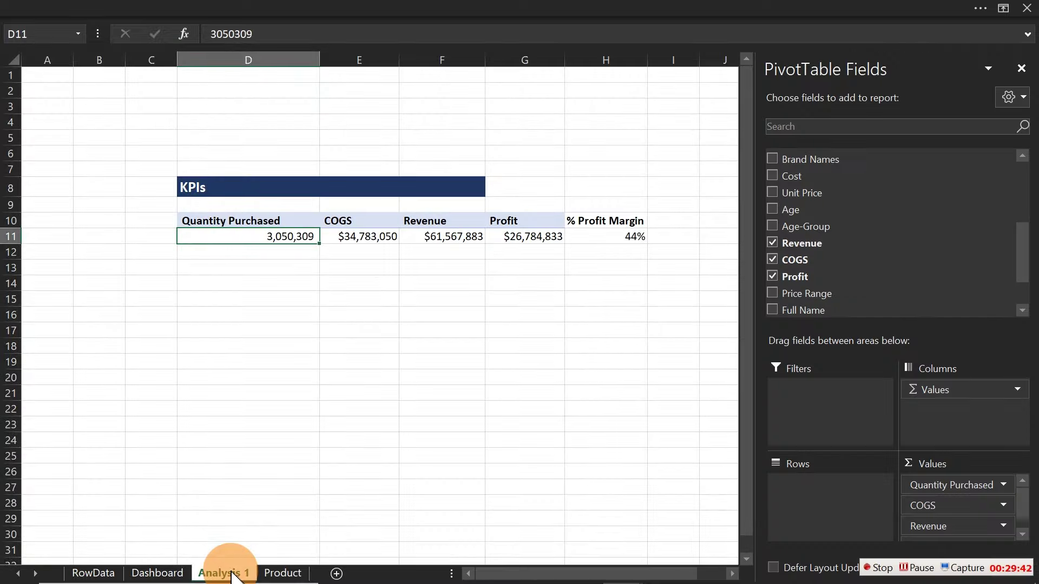
left_click(200, 220)
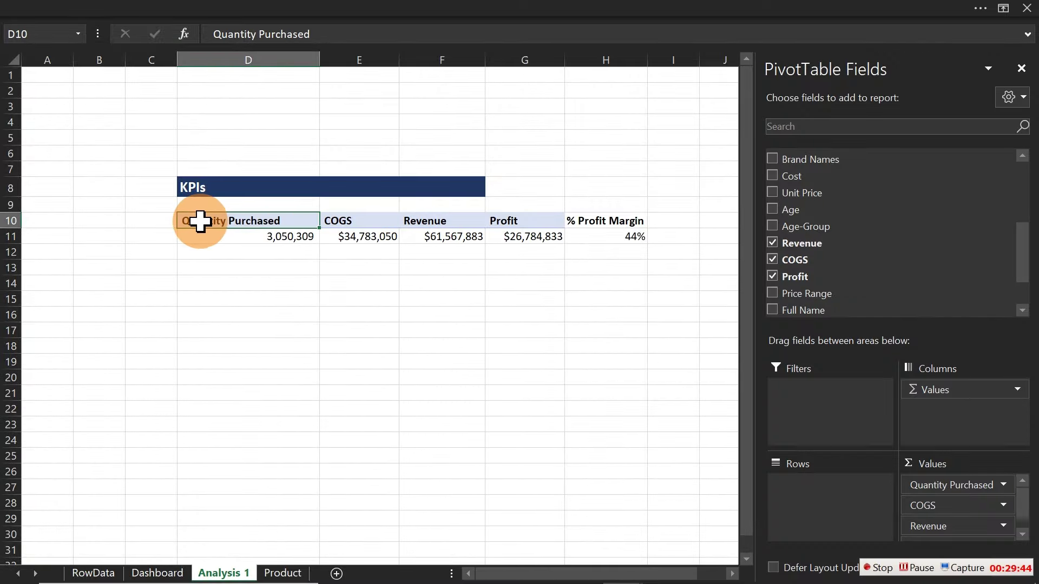
left_click_drag(201, 221, 536, 242)
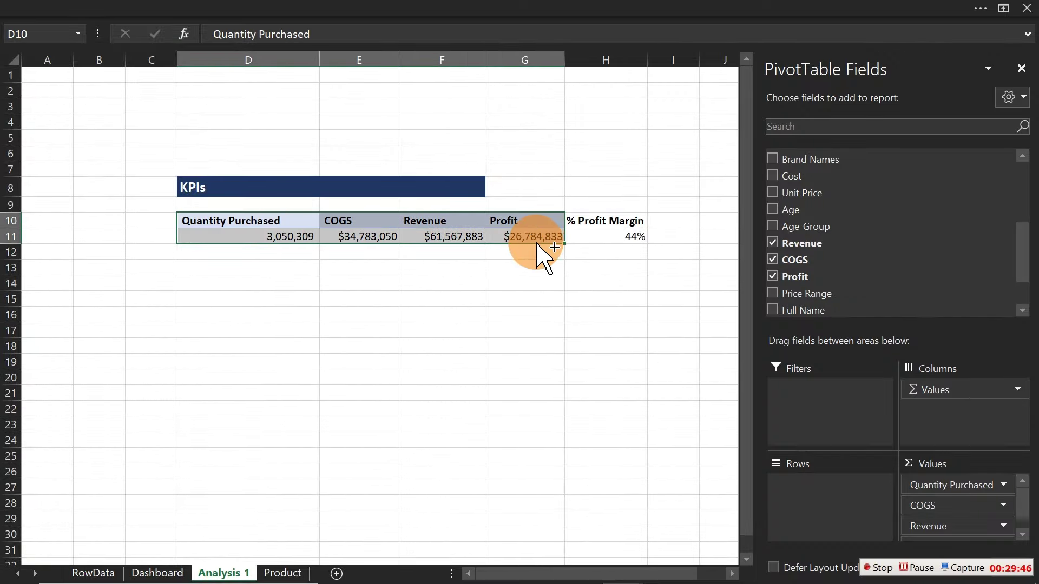
key("ctrl+c")
left_click(709, 207)
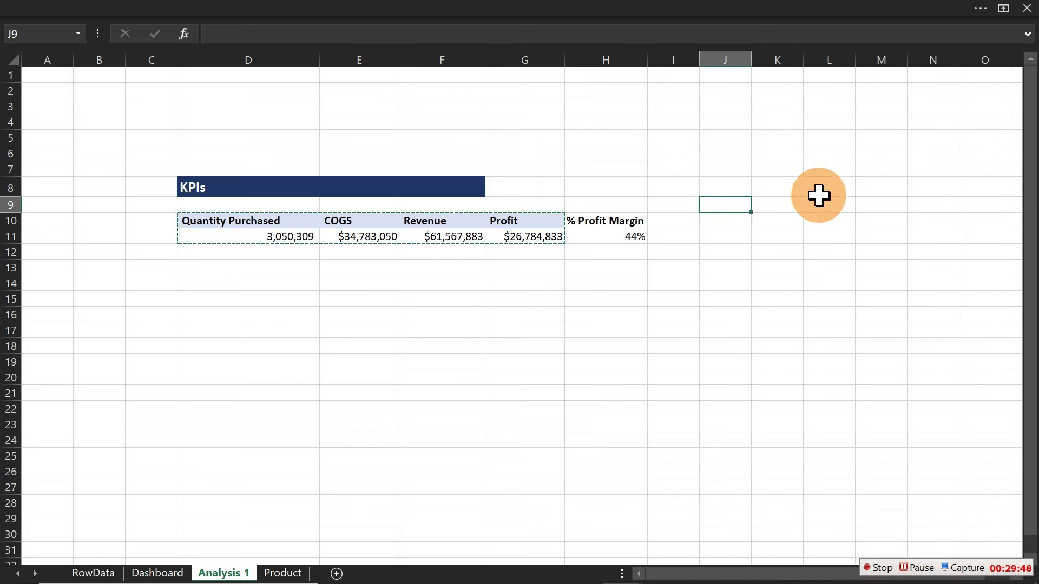
left_click(865, 215)
key("ctrl+v")
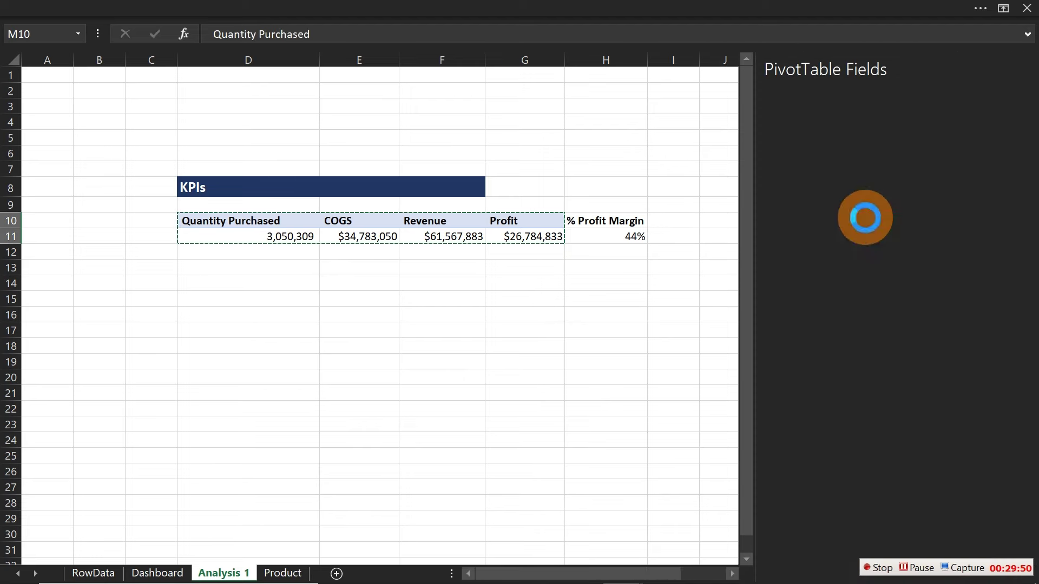
Remove COGS, Revenue and Quantity Purchased from the pasted PivotTable's values, keeping only Profit
left_click_drag(628, 573, 757, 563)
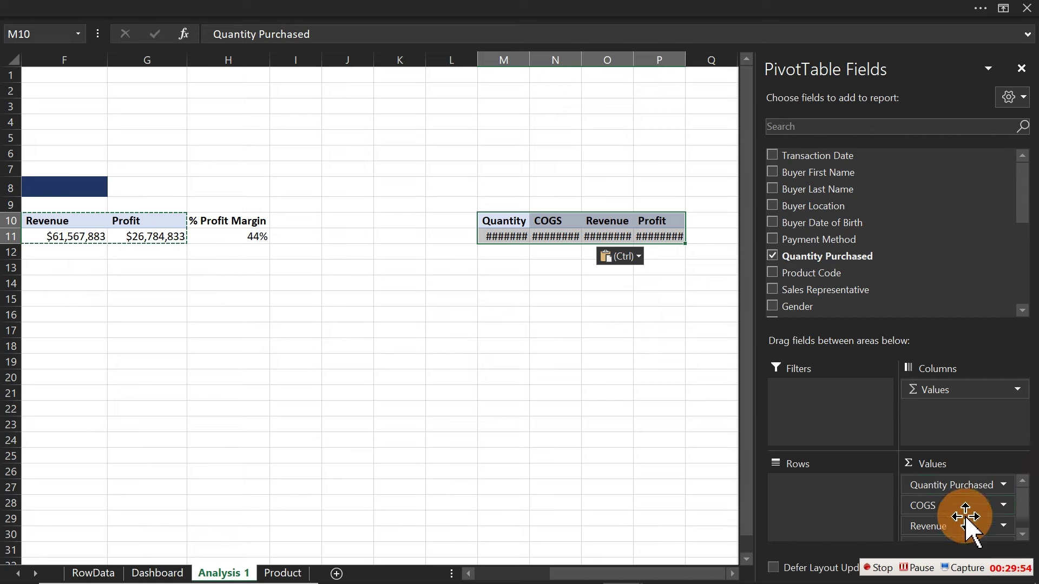
left_click_drag(966, 517, 690, 509)
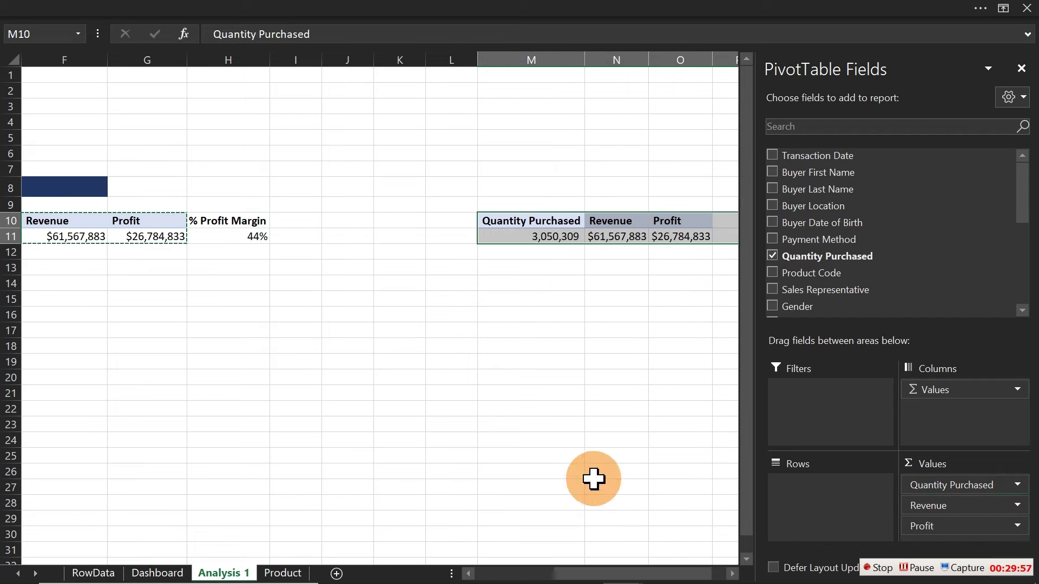
left_click_drag(594, 479, 595, 478)
left_click_drag(914, 484, 603, 473)
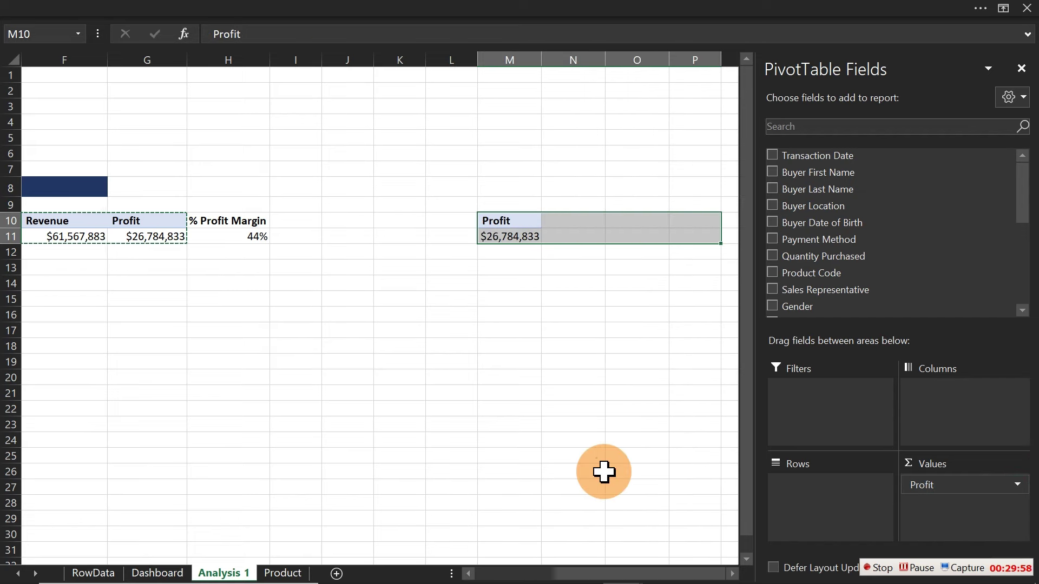
Enter the heading "Profitablility view" in M8 and copy the navy banner formatting from F8 onto it with Format Painter
left_click(492, 187)
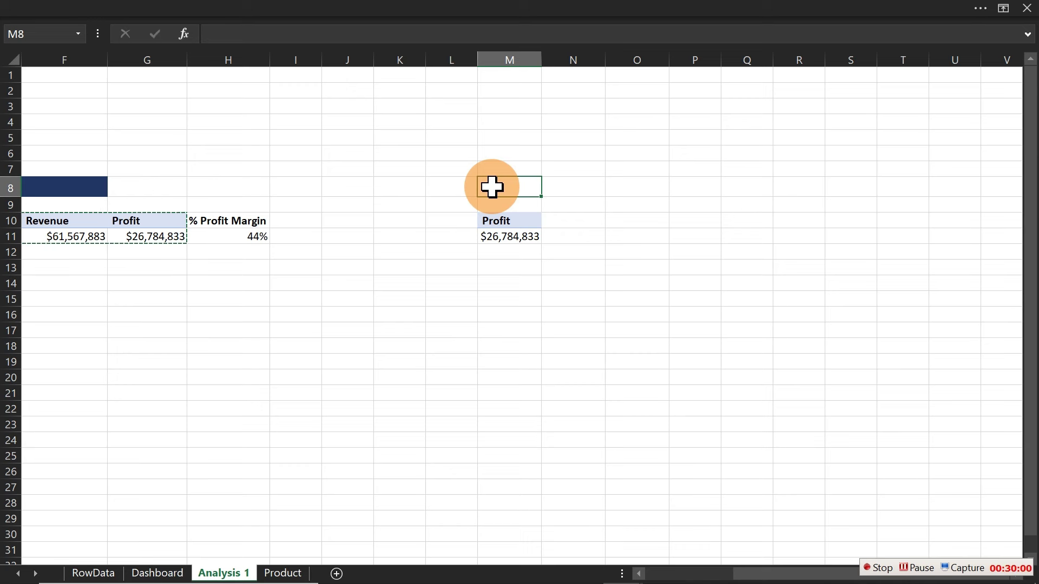
type("Profitablility view")
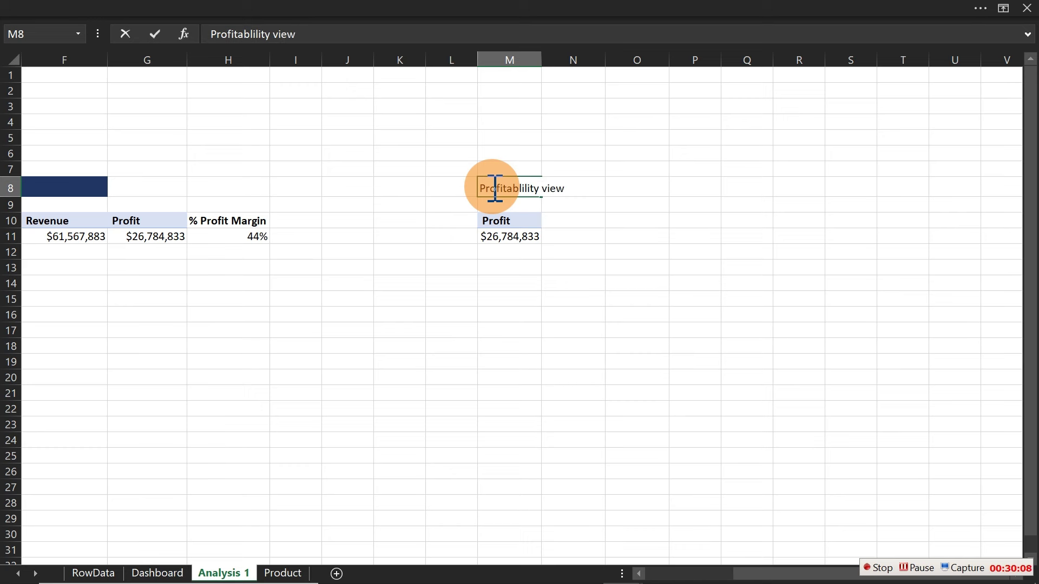
left_click(30, 188)
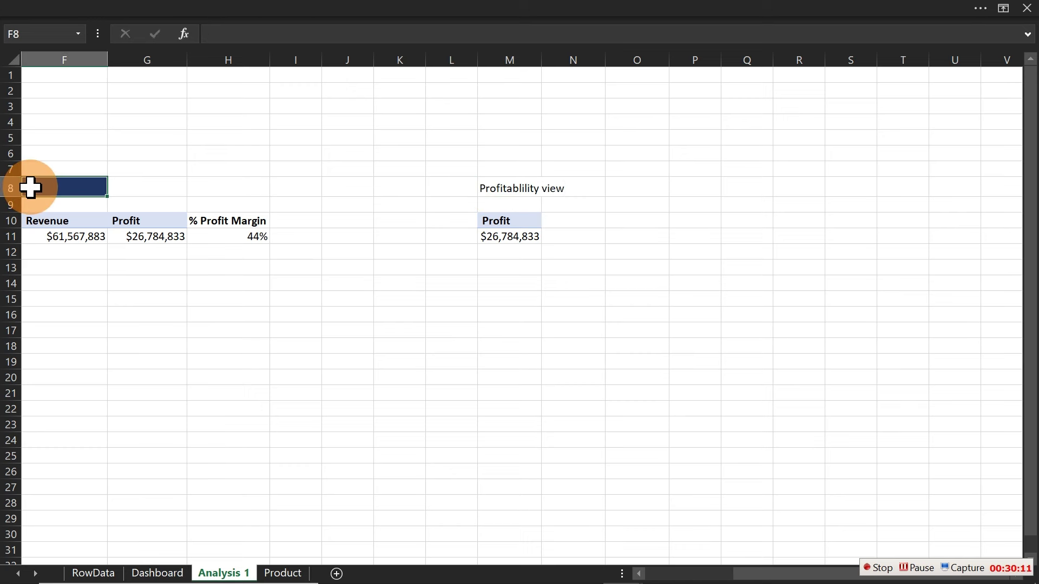
left_click(69, 16)
left_click(71, 40)
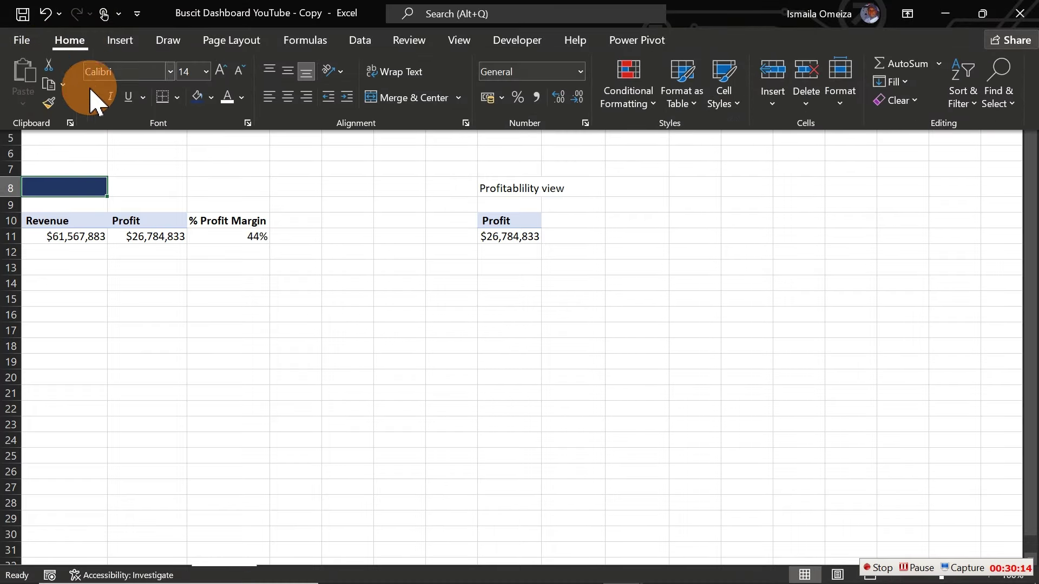
left_click(48, 103)
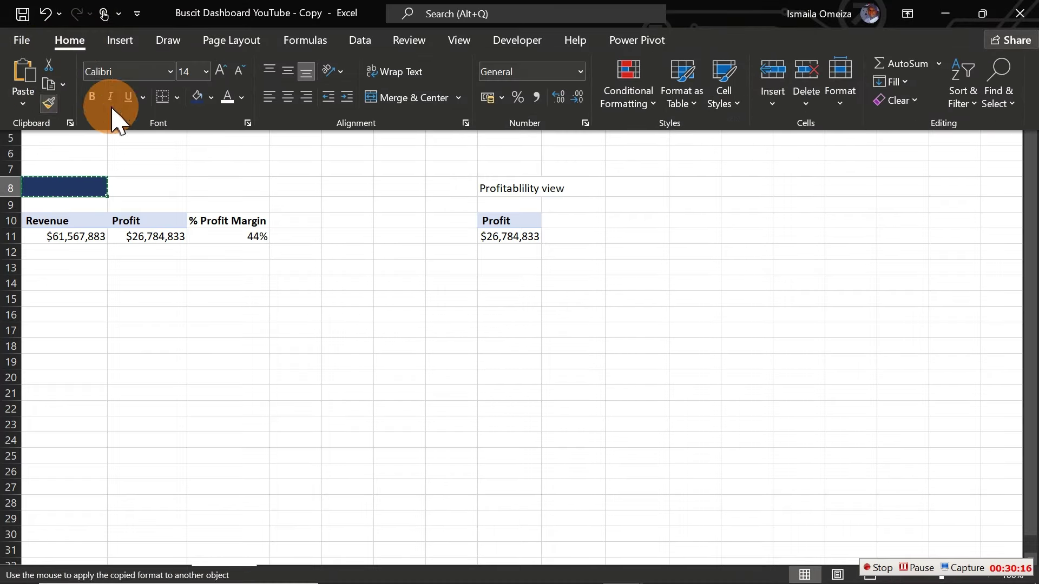
left_click(501, 188)
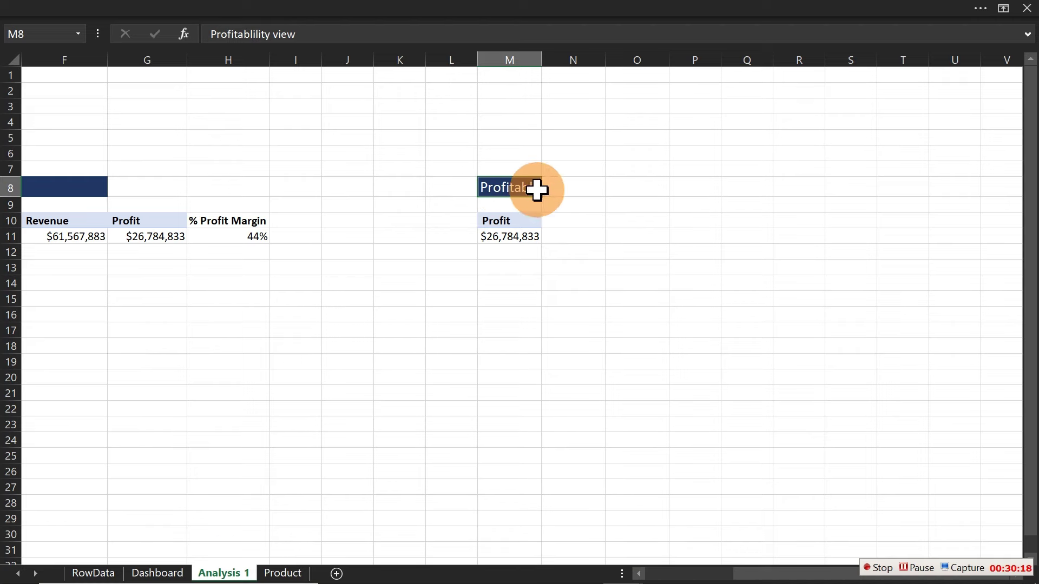
Widen column M to fit the heading and copy the M8 banner formatting onto N8
left_click_drag(541, 55, 633, 87)
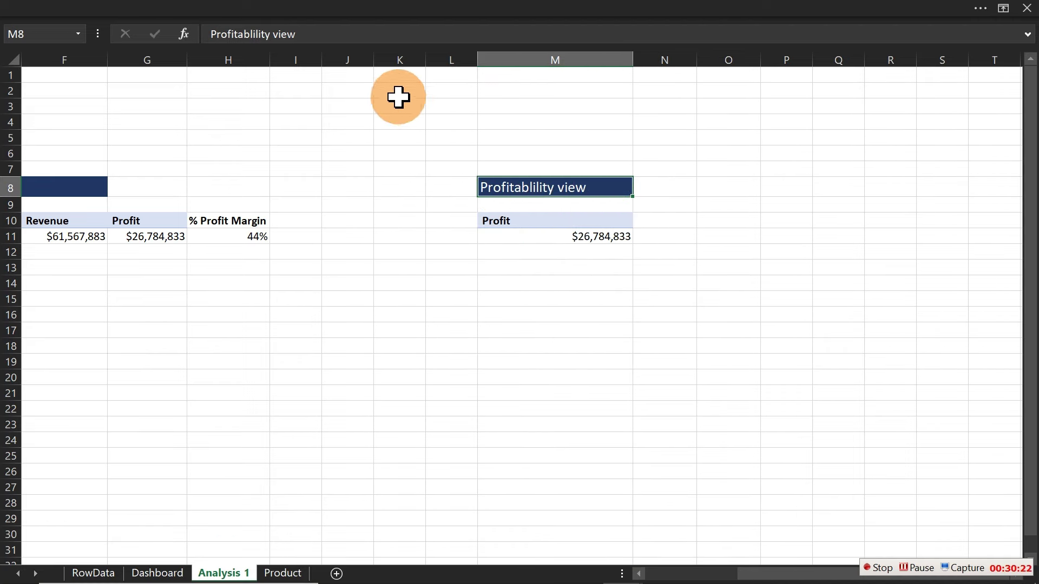
left_click(86, 7)
left_click(57, 107)
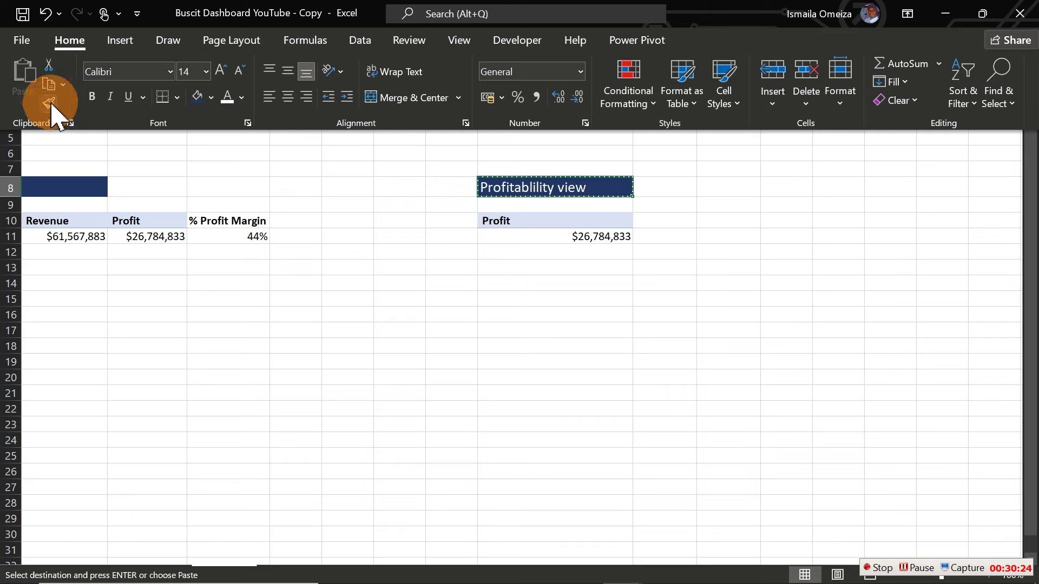
left_click(665, 184)
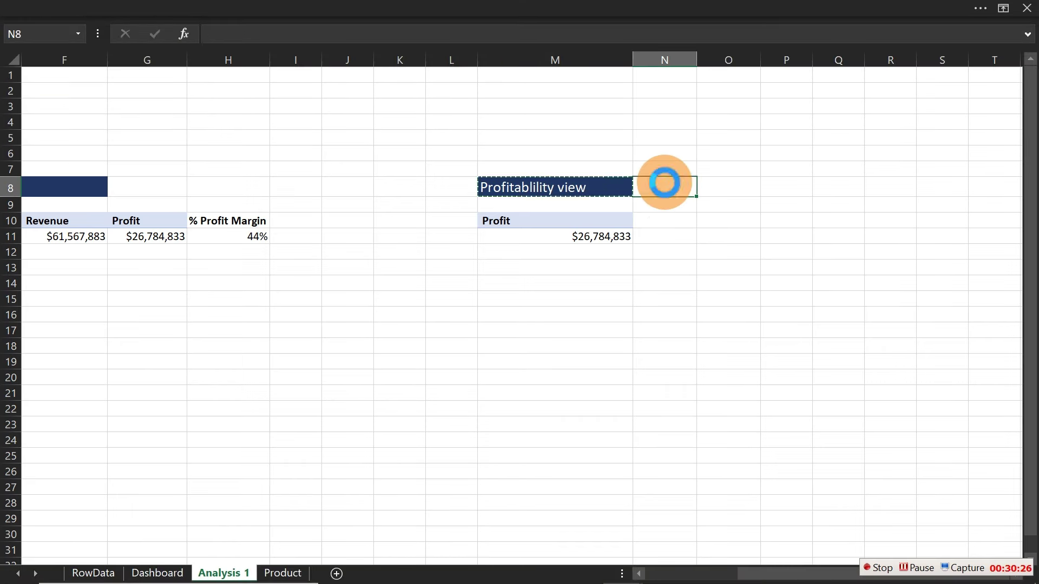
Add Brand Names as the row field of the Profit PivotTable under the "Profitablility view" heading
left_click(558, 191)
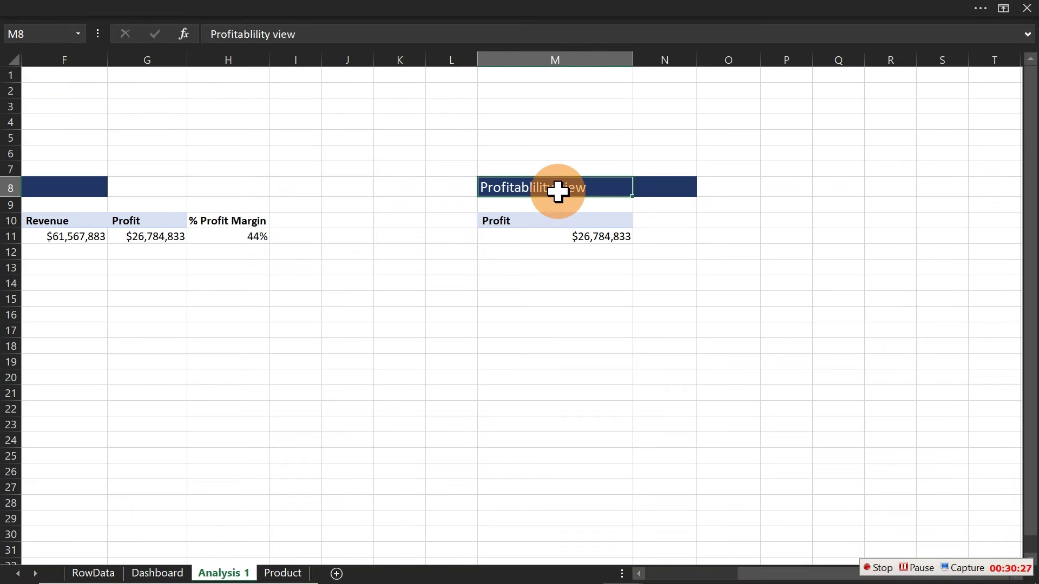
left_click(576, 316)
left_click(578, 240)
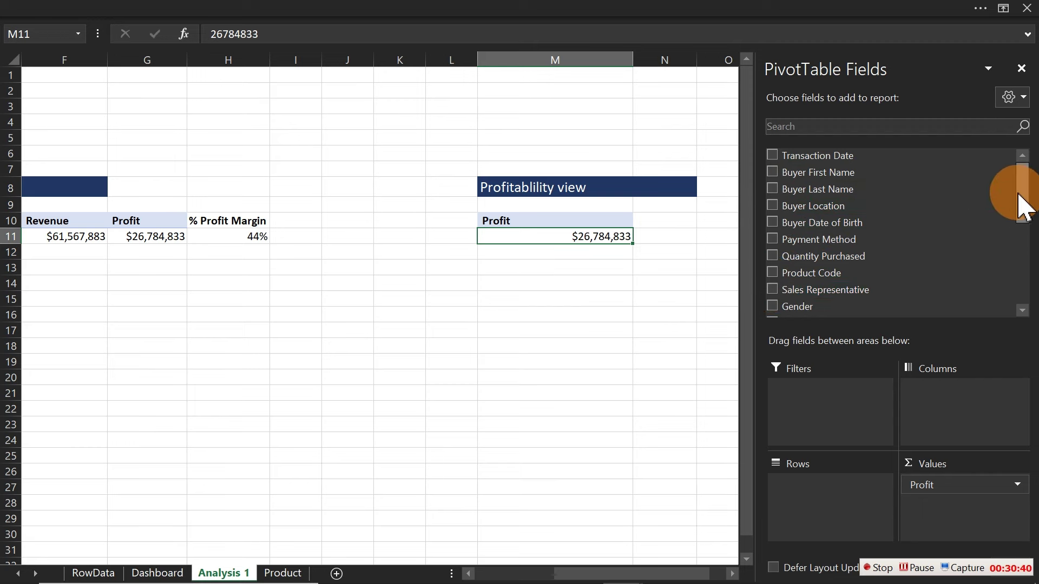
left_click_drag(1020, 189, 1026, 228)
left_click(772, 252)
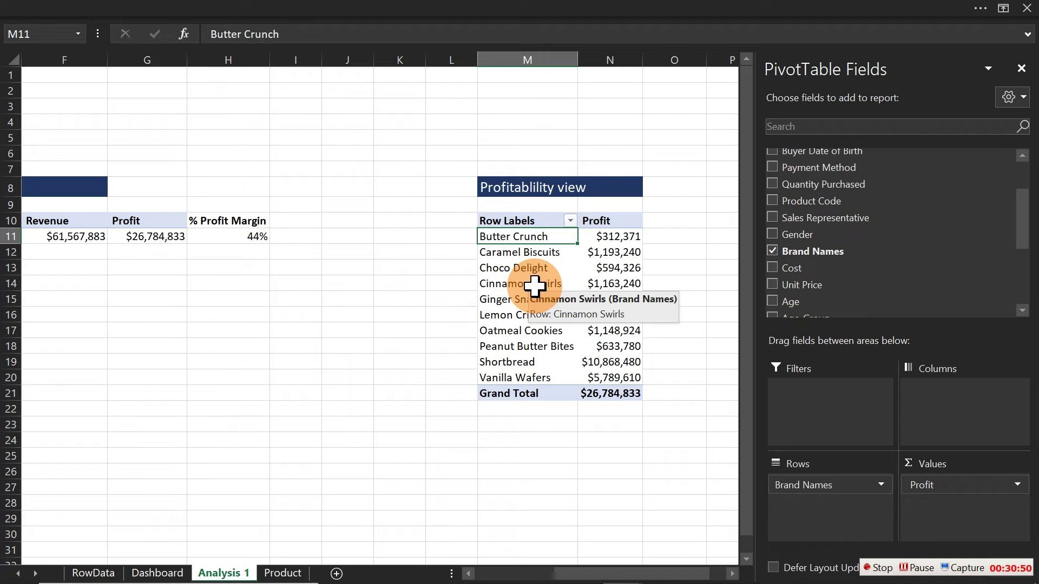
Filter the Brand Names rows to show only the top 1 item by Profit
right_click(534, 234)
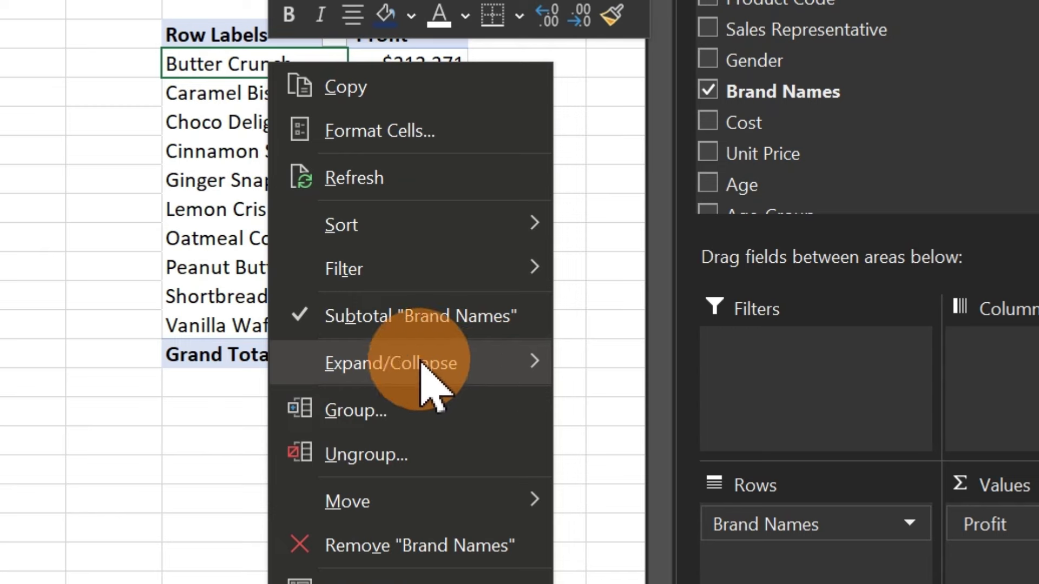
mouse_move(449, 271)
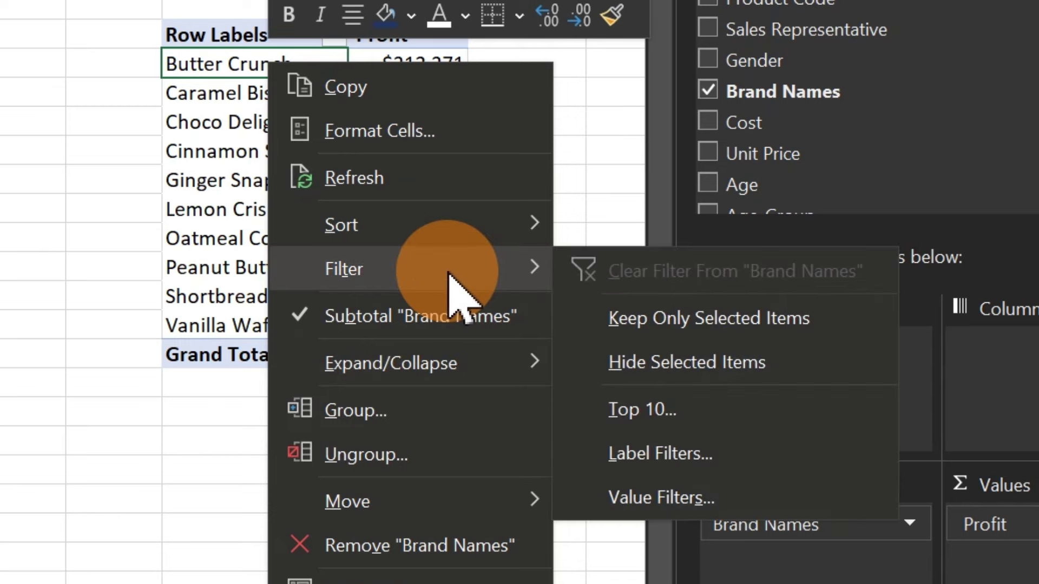
left_click(697, 414)
left_click_drag(505, 84, 459, 81)
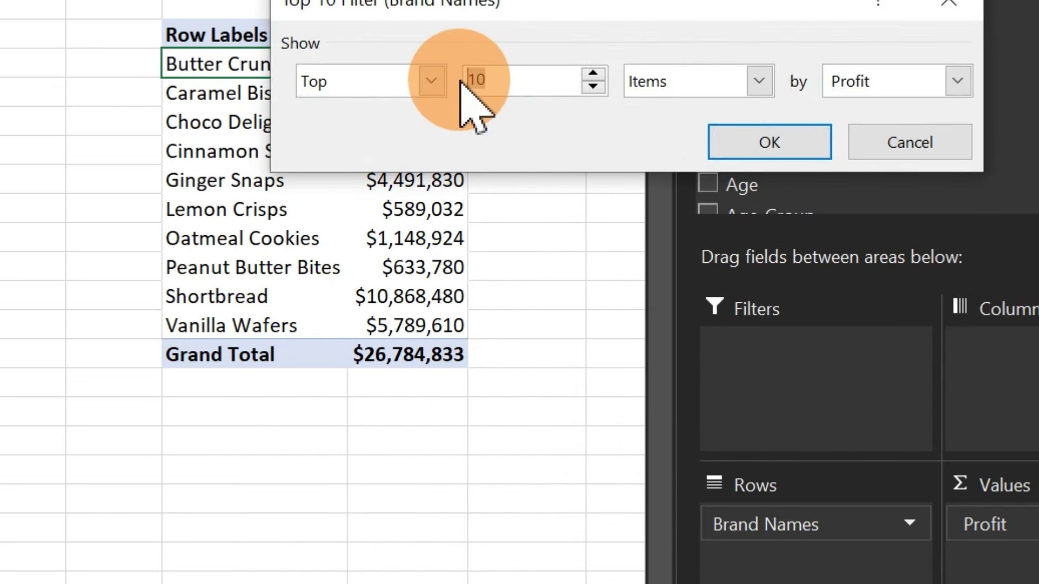
left_click(715, 138)
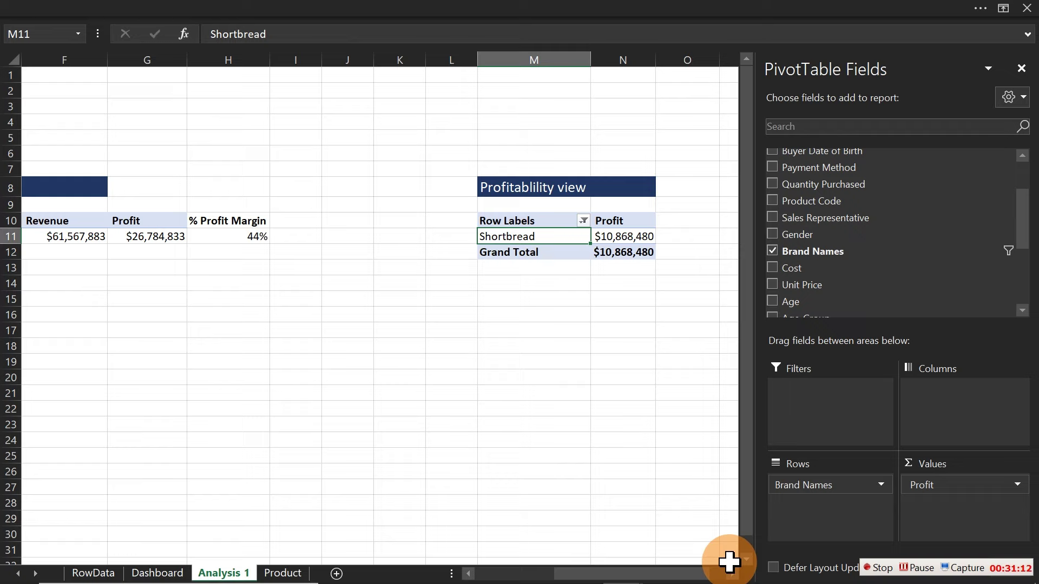
Turn off grand totals for the Brand Names PivotTable and show its report layout in tabular form
left_click(719, 583)
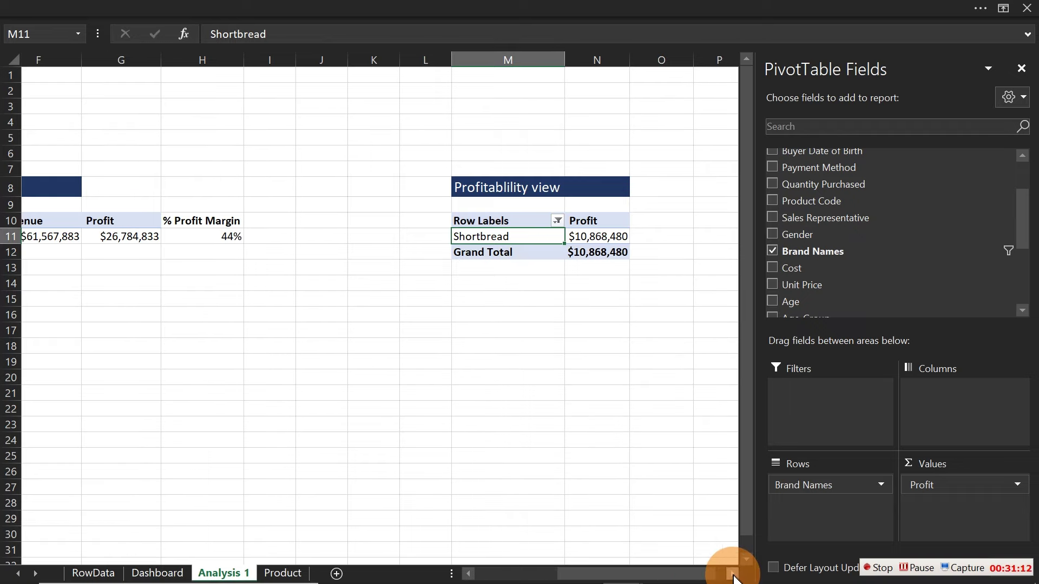
left_click(720, 583)
left_click(733, 576)
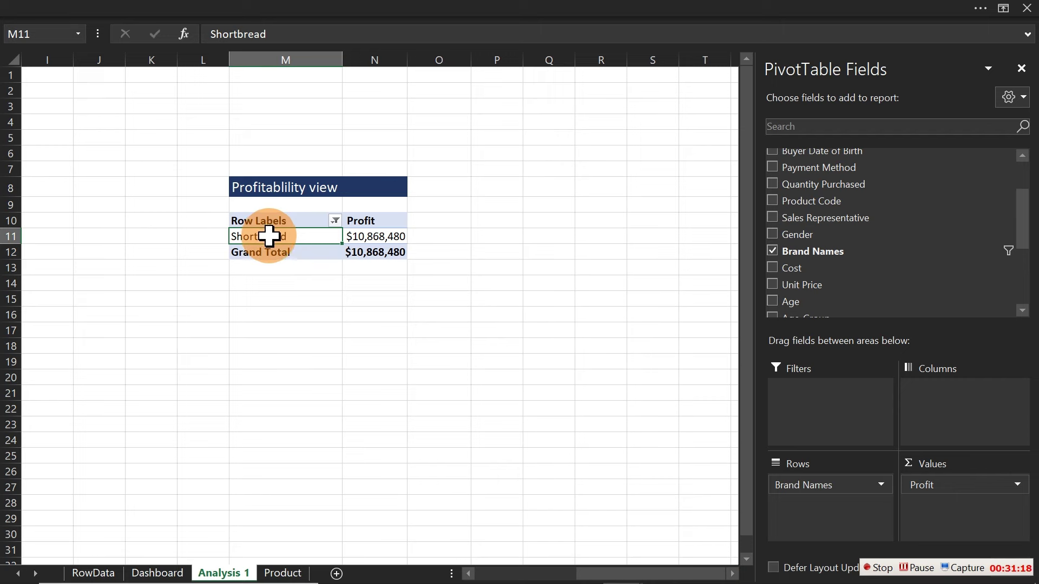
left_click(424, 9)
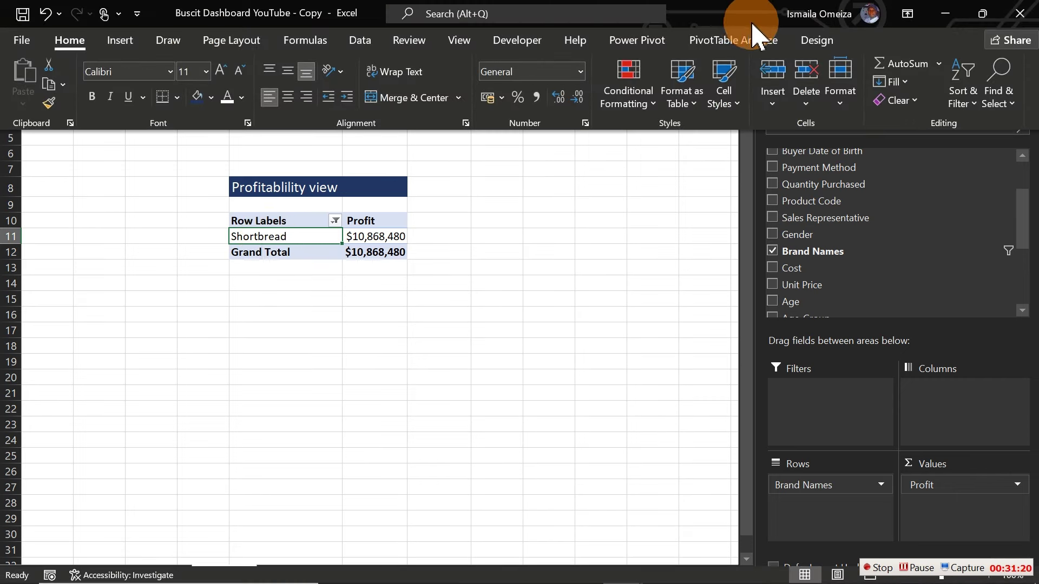
left_click(802, 43)
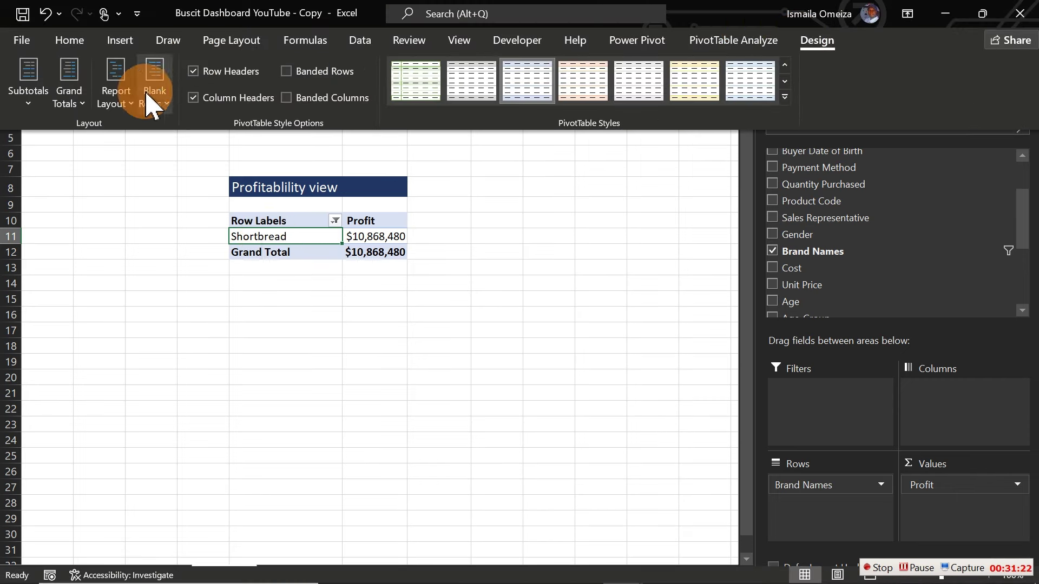
left_click(62, 95)
left_click(107, 130)
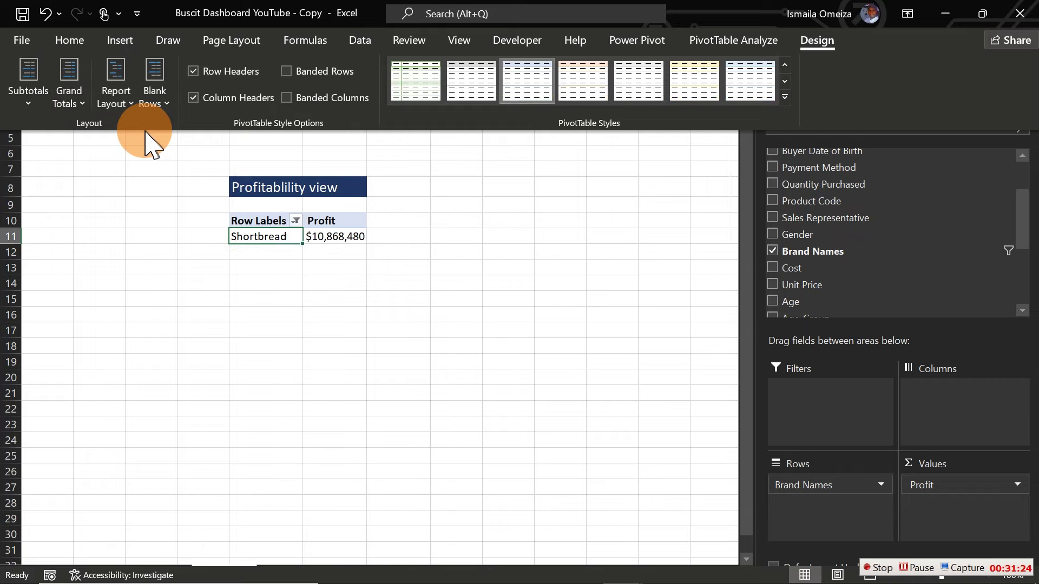
left_click(125, 97)
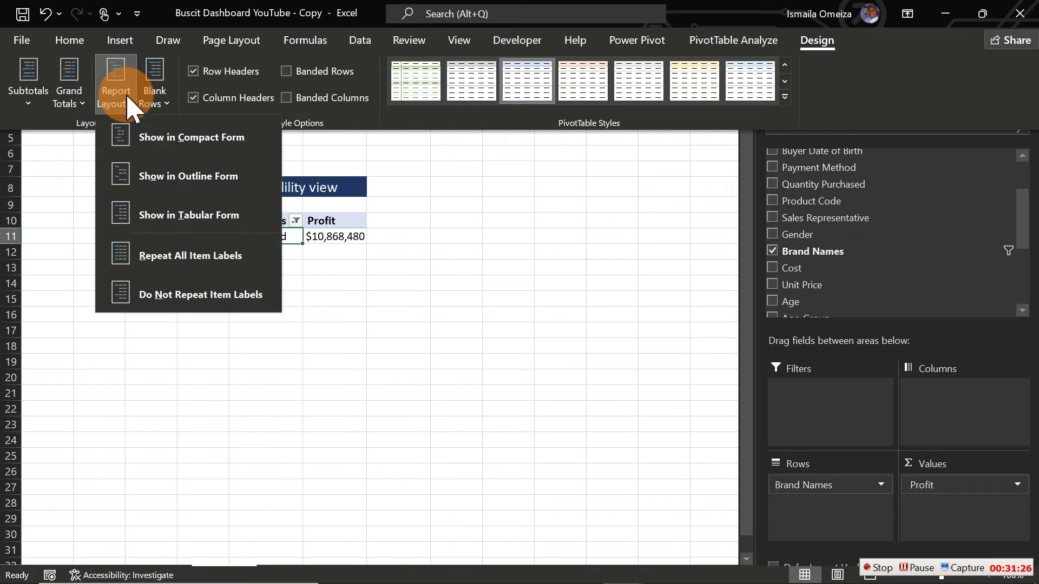
left_click(175, 215)
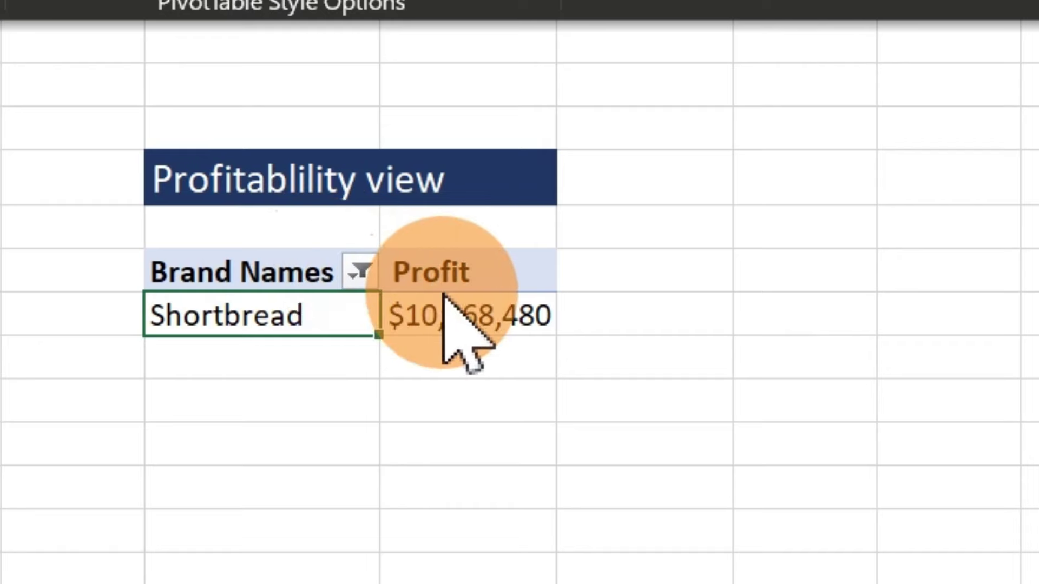
Copy the Brand Names PivotTable M10:N11 to M15 and replace the copy's row field with Buyer Location
mouse_move(446, 295)
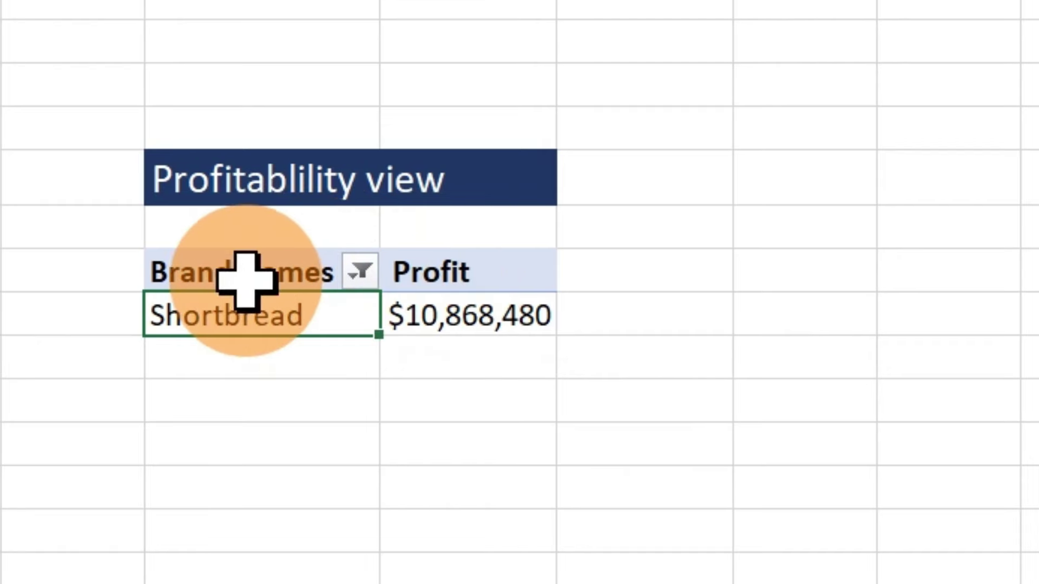
left_click_drag(221, 274, 457, 324)
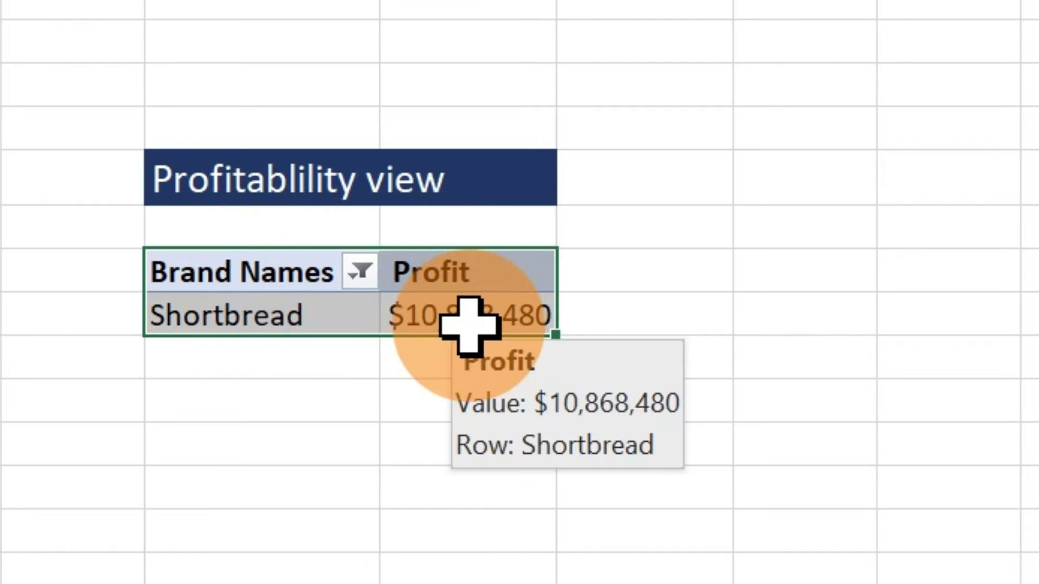
key("ctrl+c")
left_click(258, 487)
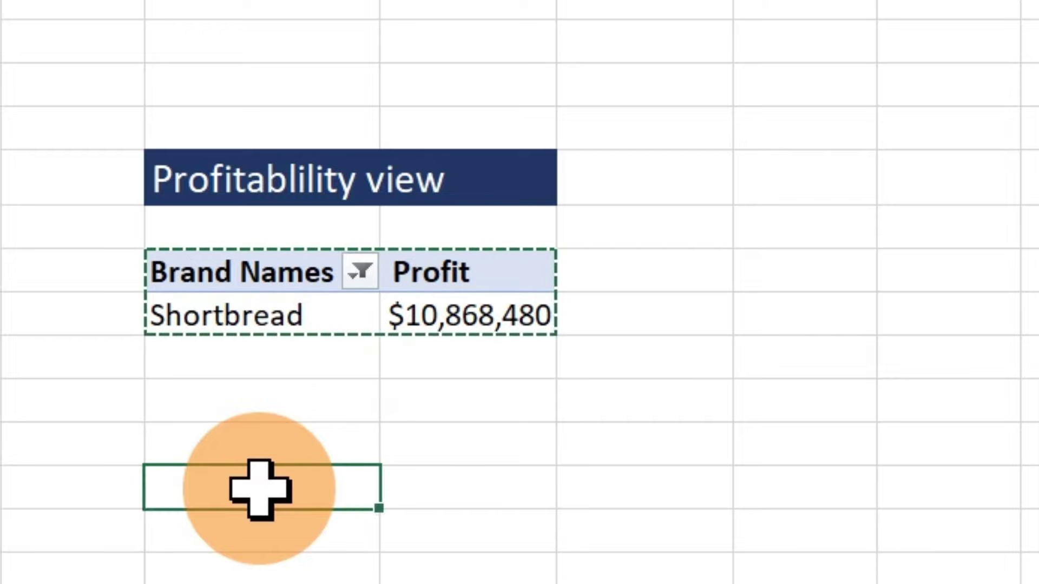
key("ctrl+v")
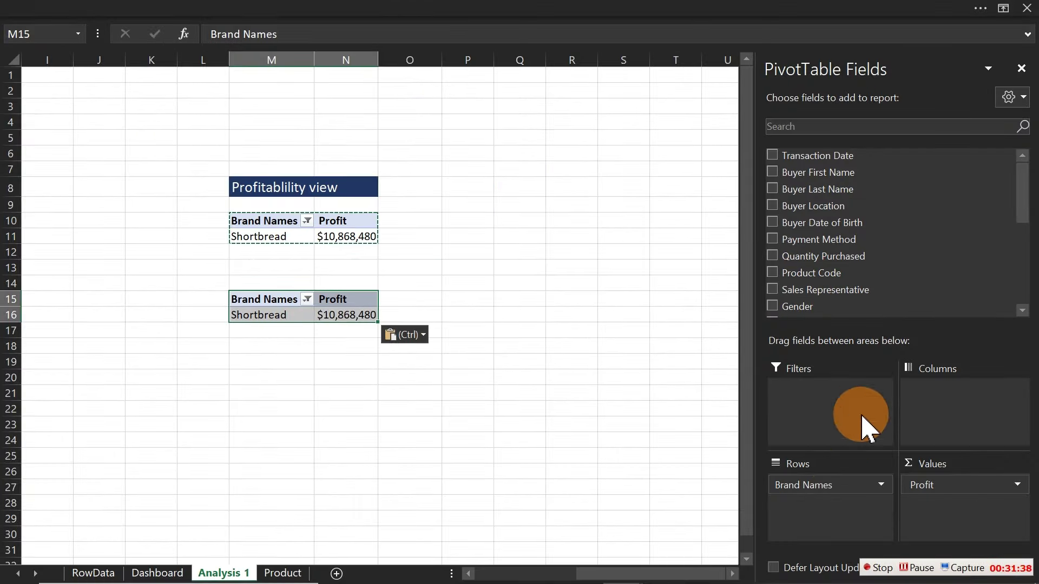
left_click_drag(840, 487, 619, 419)
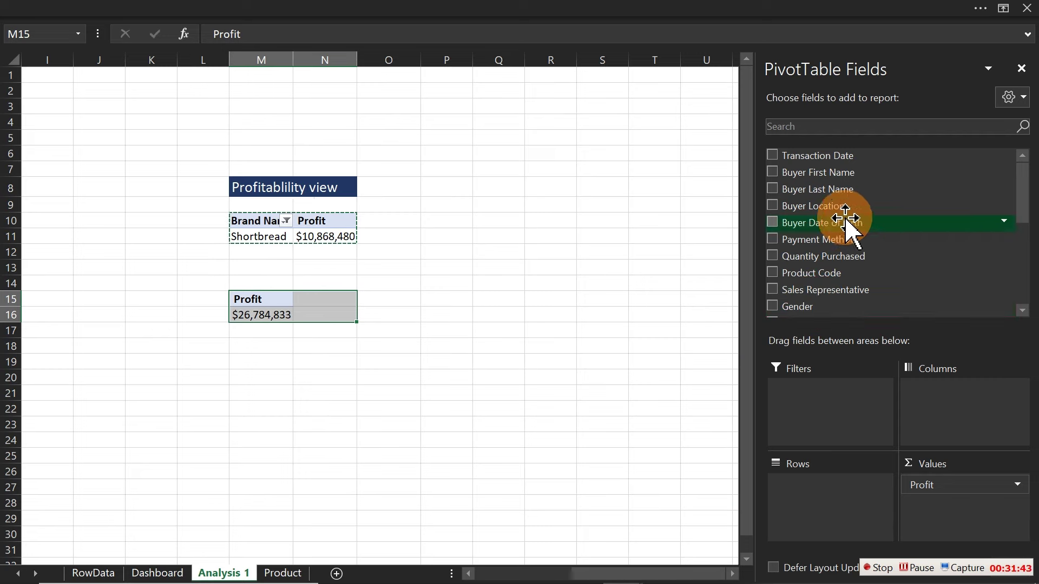
left_click(774, 212)
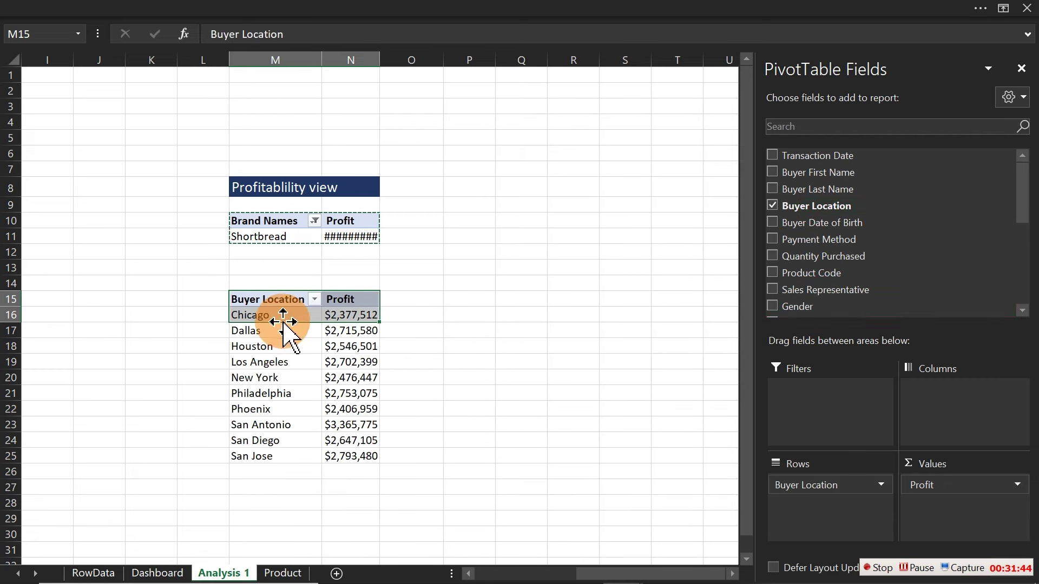
Filter the Buyer Location rows to show only the top 1 item by Profit
left_click(242, 320)
right_click(244, 320)
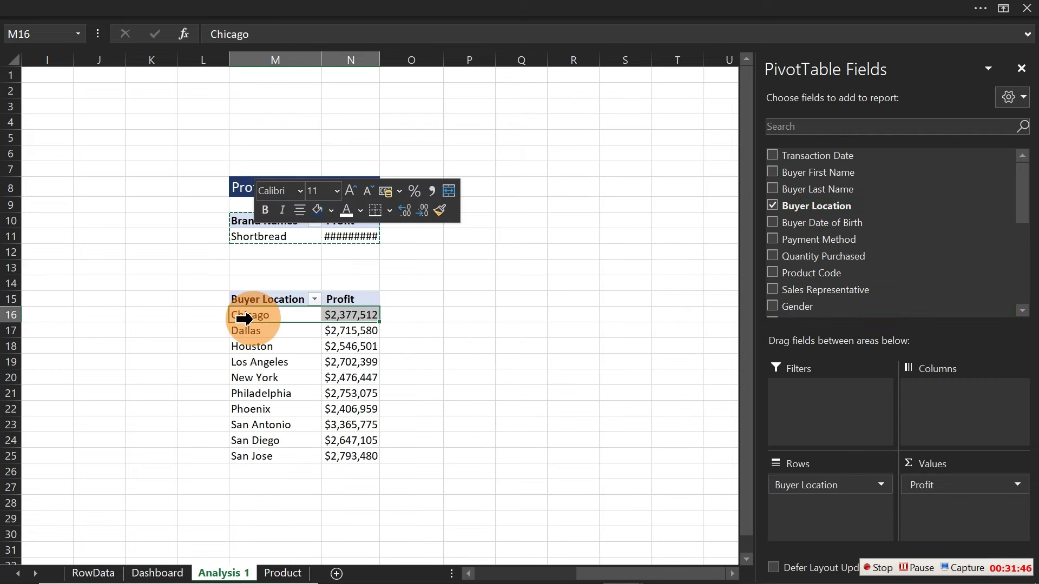
mouse_move(341, 353)
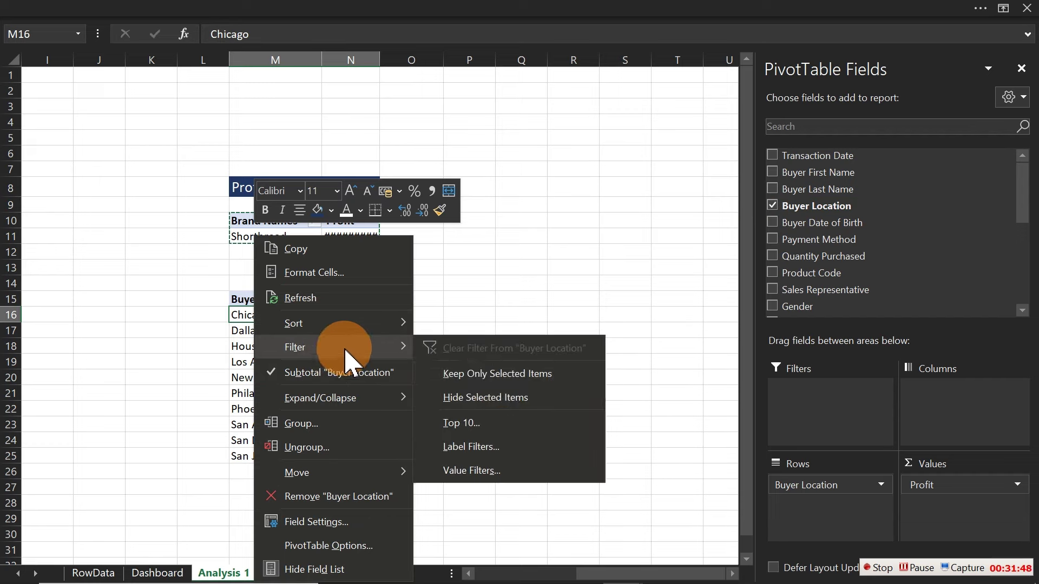
left_click(485, 427)
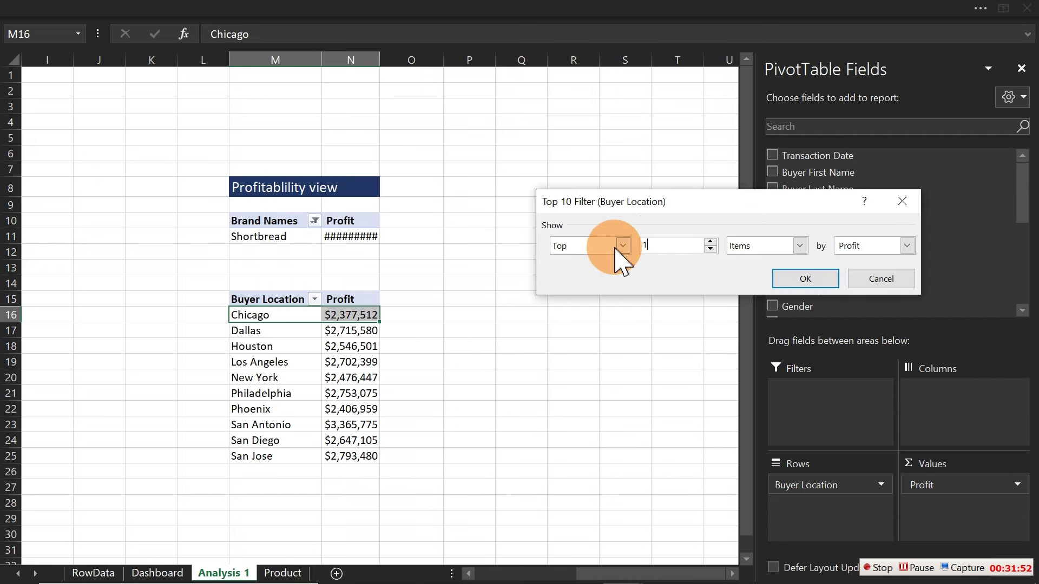
type("1")
left_click(797, 279)
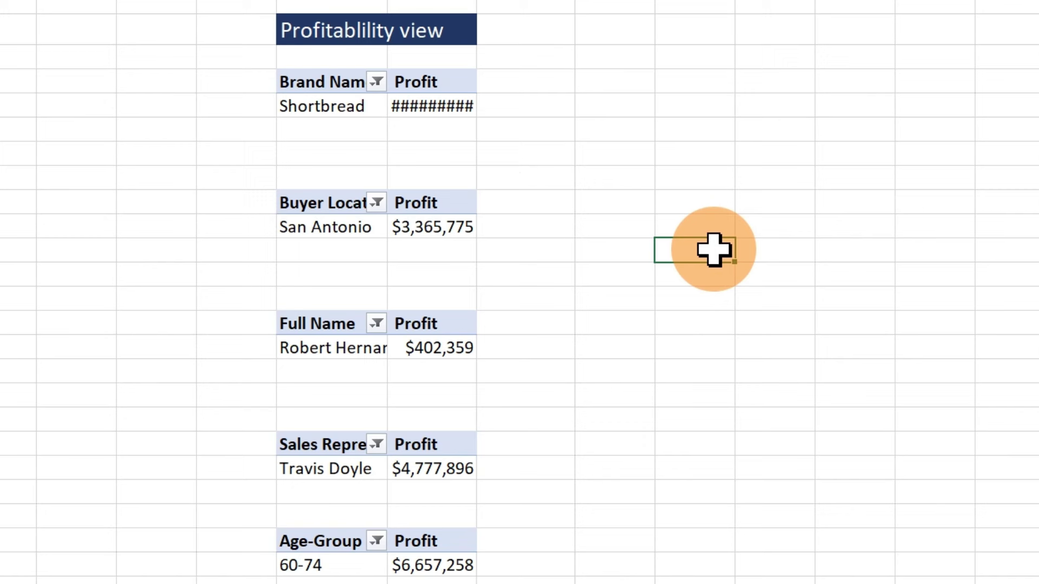
On the Dashboard sheet, duplicate the Quantity Sold label into the empty area below the cards
mouse_move(455, 111)
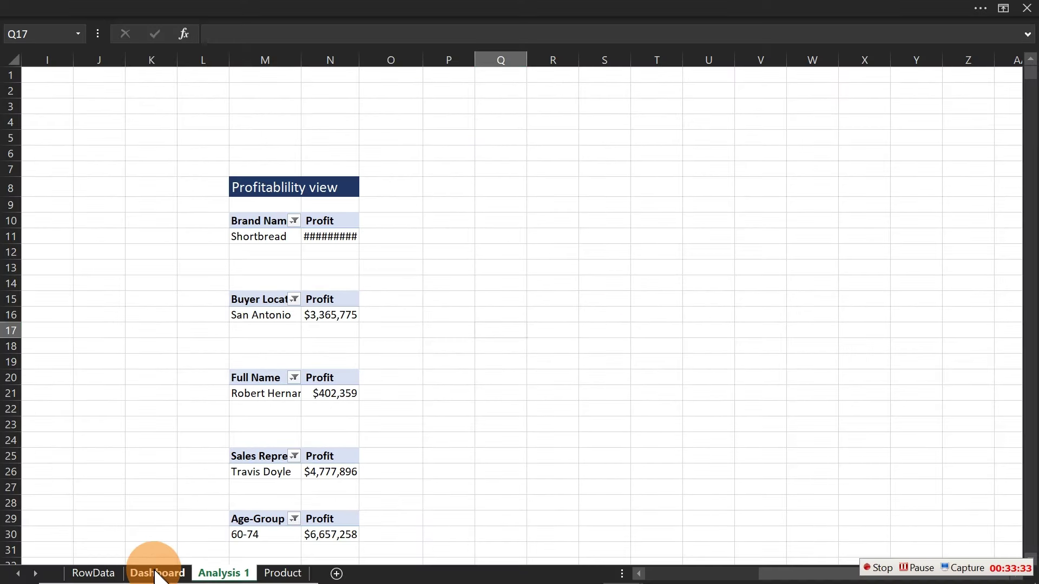
left_click(157, 574)
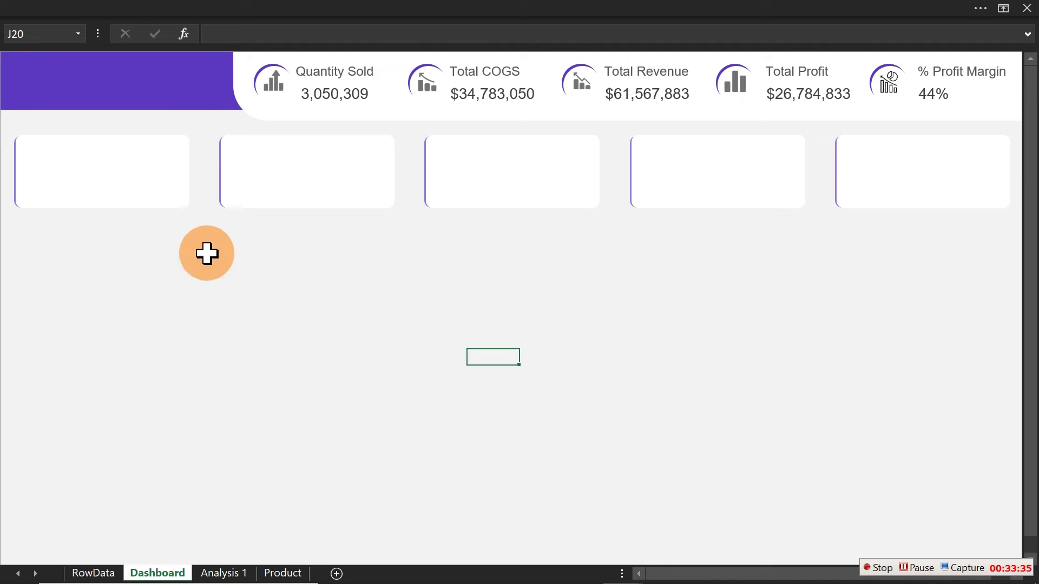
left_click(356, 67)
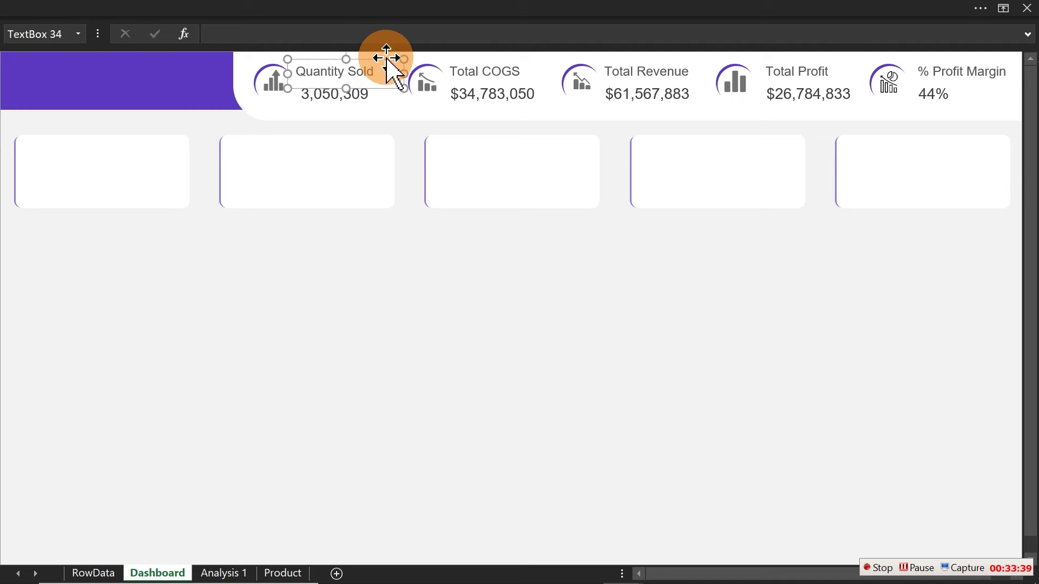
left_click_drag(388, 58, 254, 343)
Change the duplicated label's text to "Profitable Brand" and place it, widened, along the upper edge of the first card
triple_click(248, 343)
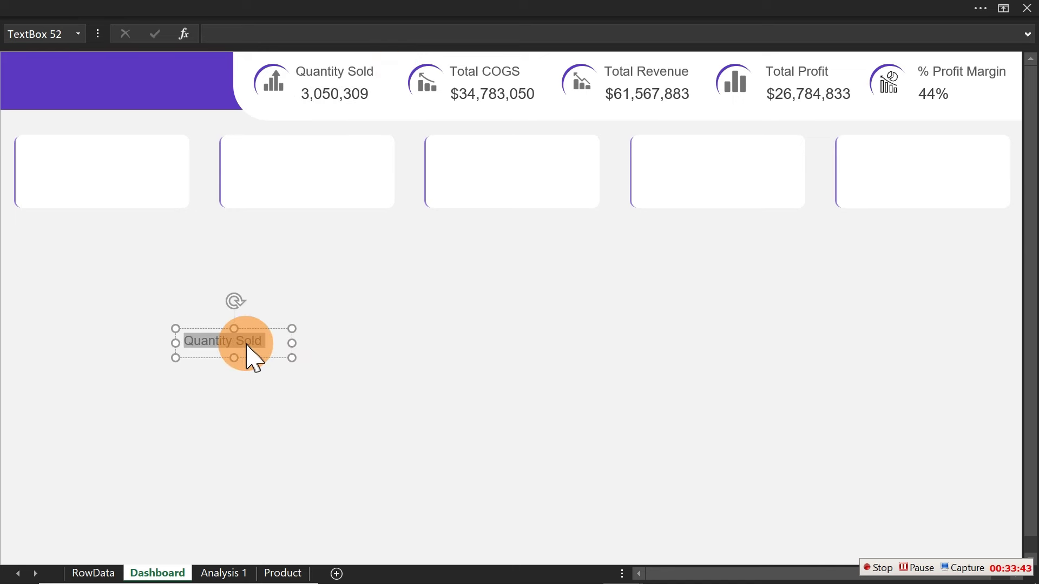
type("Profitable Brand")
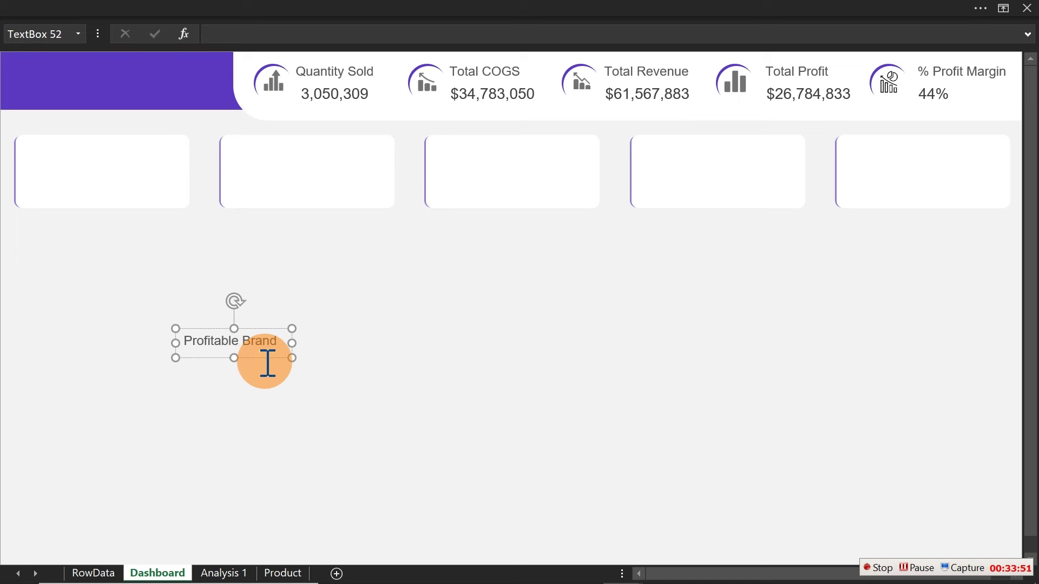
left_click_drag(256, 356, 175, 161)
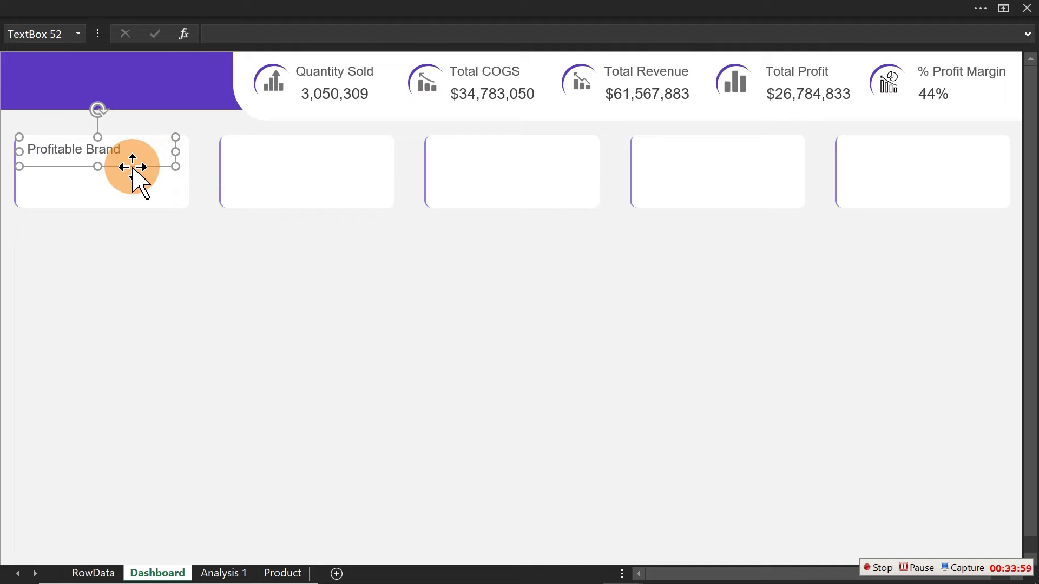
Set the font color of the Profitable Brand label to a lighter grey from the theme colors
left_click(116, 11)
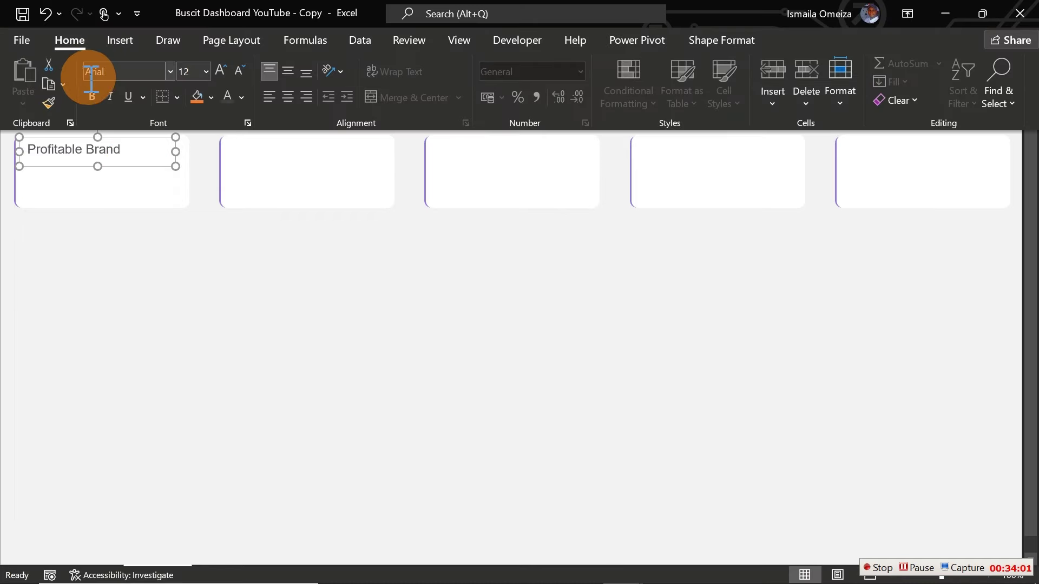
left_click(242, 97)
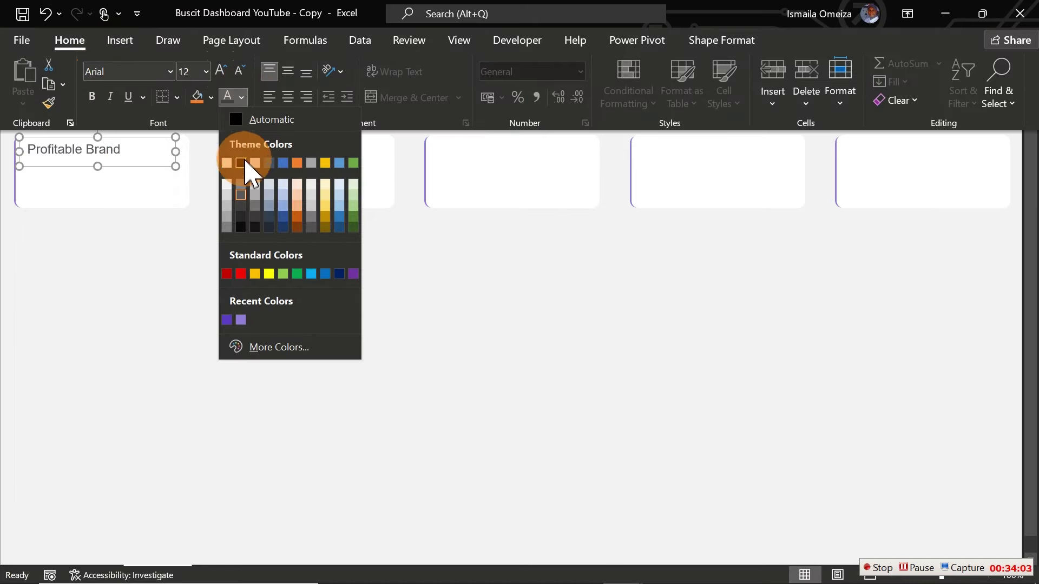
left_click(241, 191)
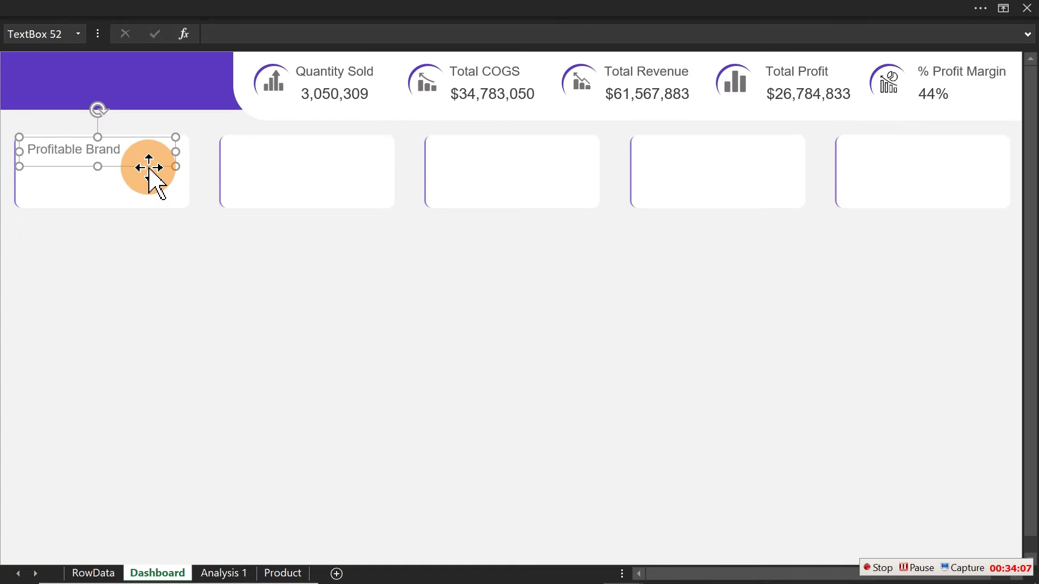
Duplicate the Profitable Brand label and place the copy in the second card, level with the original
key("ctrl+c")
key("ctrl+v")
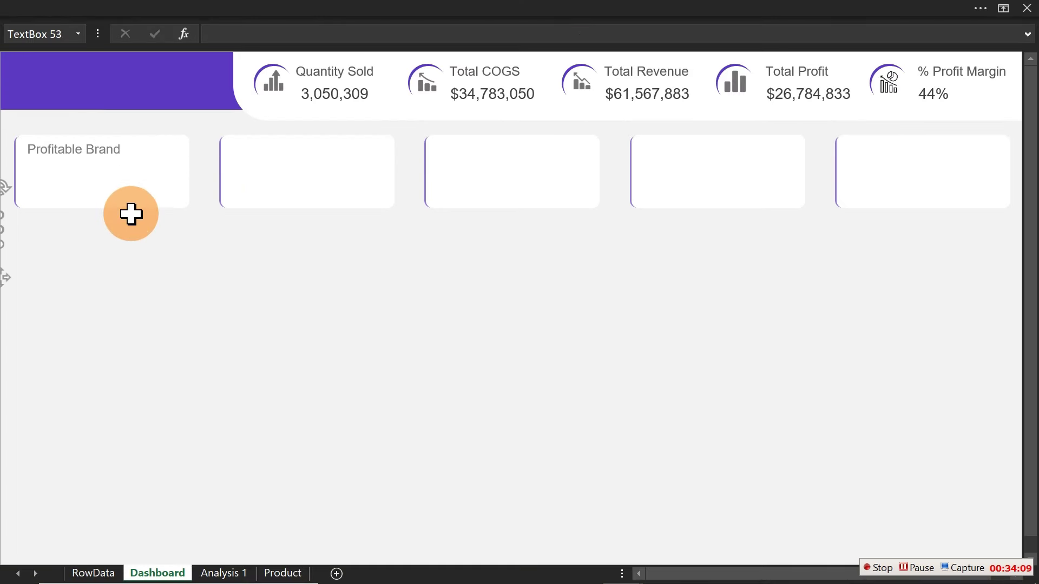
key("ctrl+v")
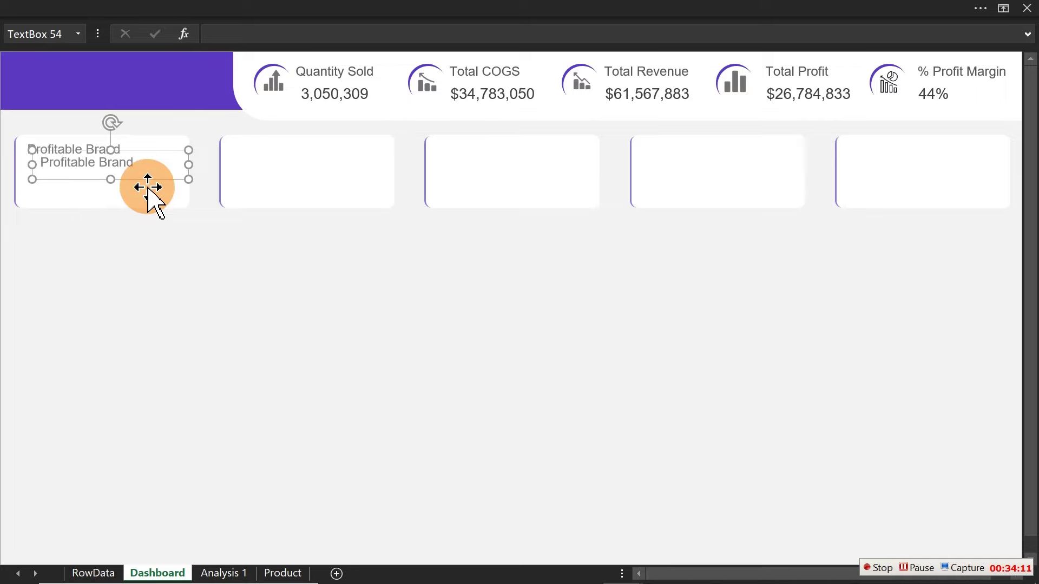
left_click_drag(145, 181, 335, 167)
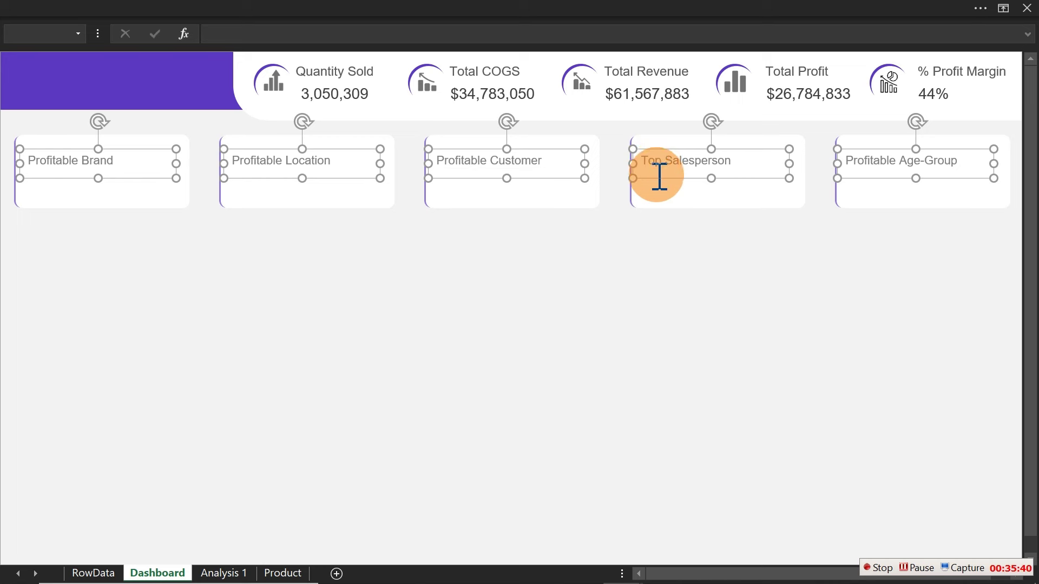
Duplicate all five card labels directly beneath the originals, then deselect the copies
left_click_drag(656, 178, 658, 197)
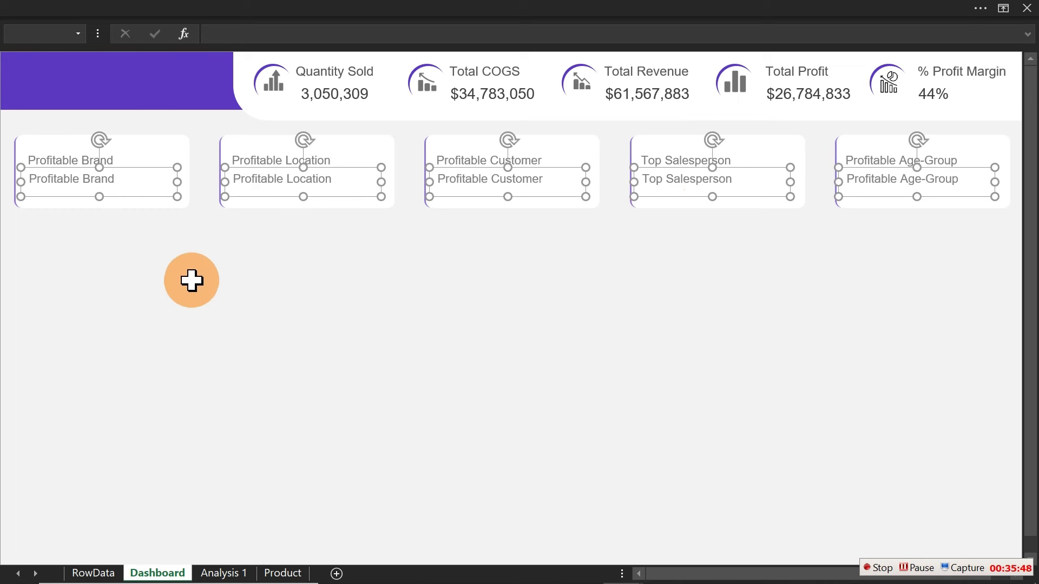
left_click(115, 252)
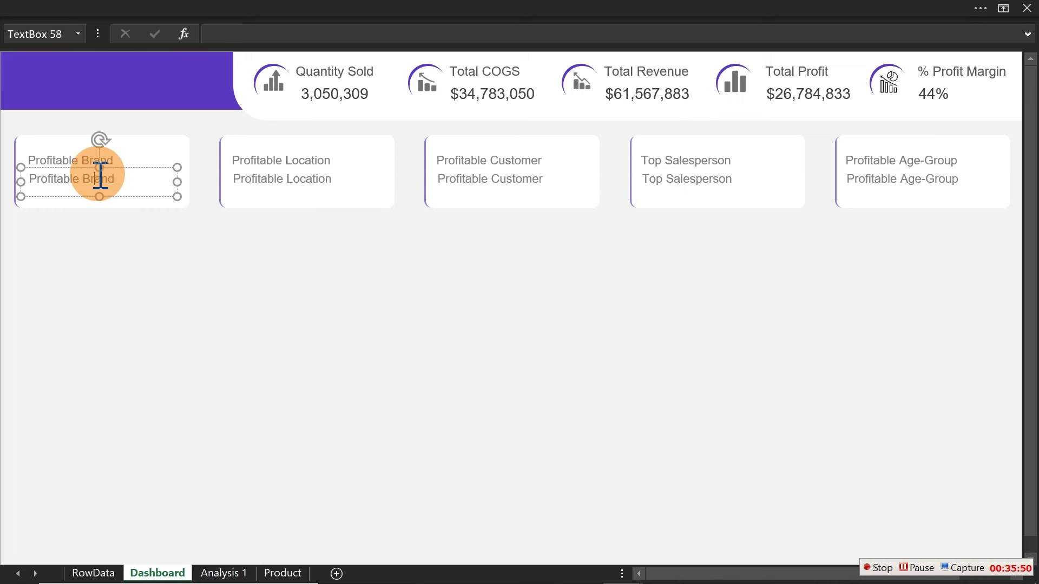
Link the lower text box in the Profitable Brand card to the top brand name in cell M11 of Analysis 1
left_click(248, 33)
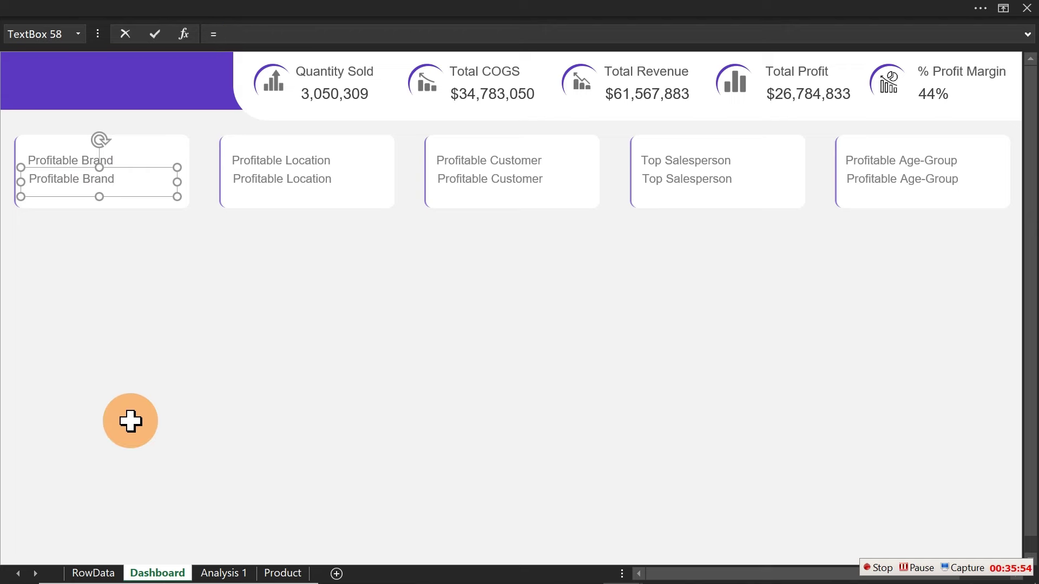
left_click(220, 572)
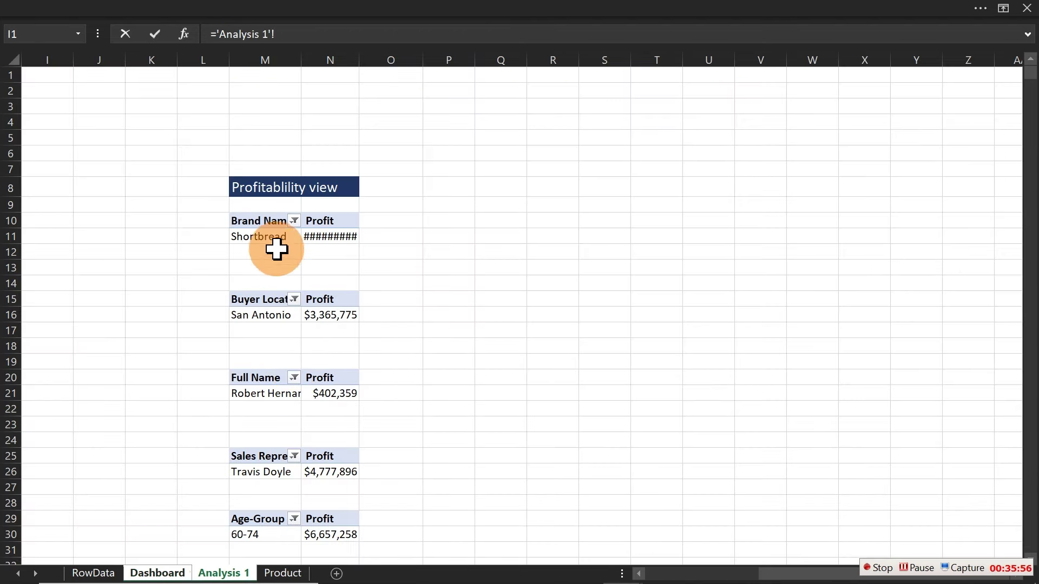
key("Return")
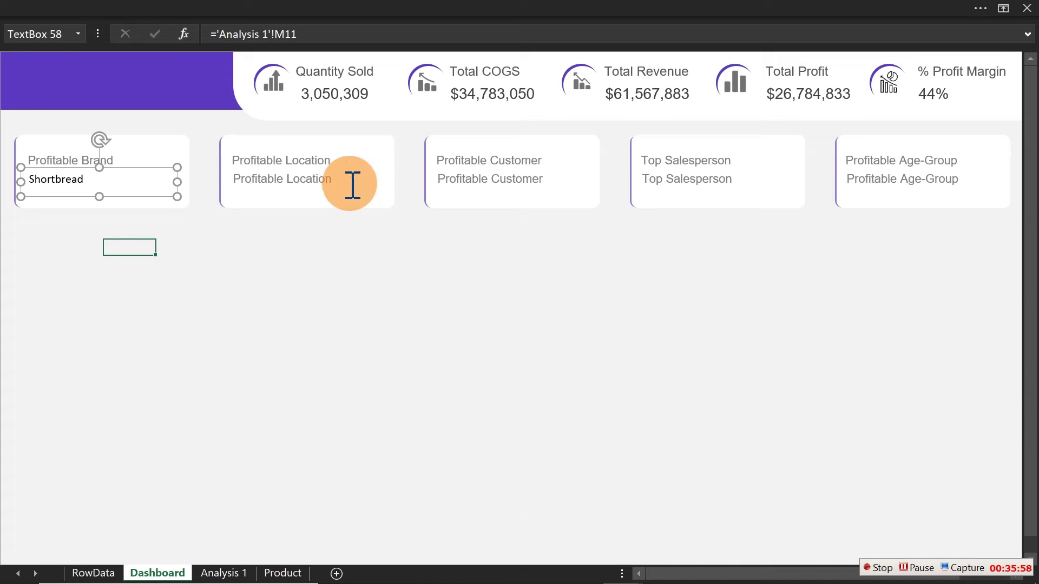
Link the lower text box in the Profitable Location card to the top buyer location in cell M16 of Analysis 1
left_click(334, 183)
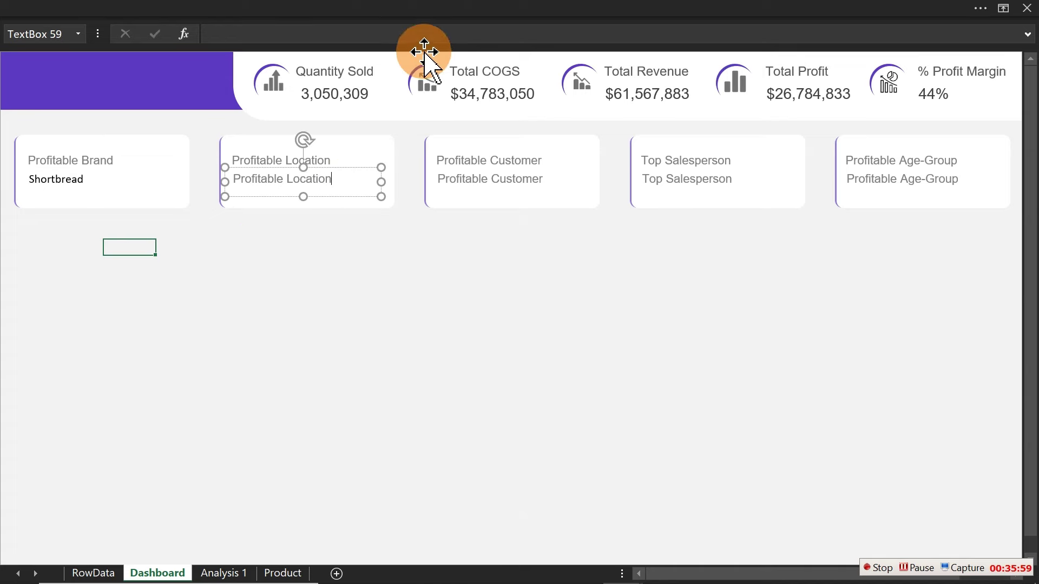
left_click(350, 35)
type("=")
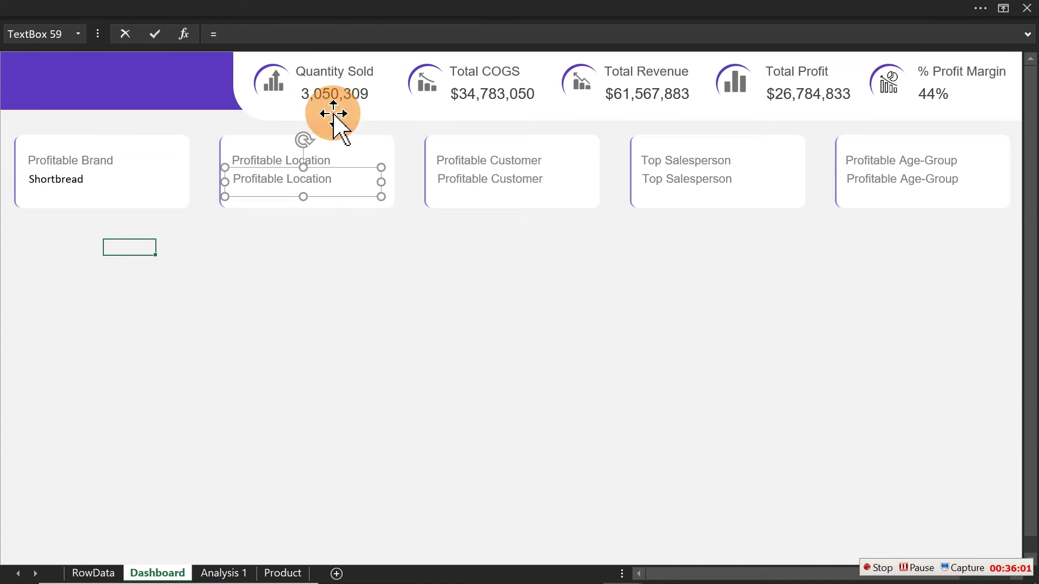
left_click(238, 572)
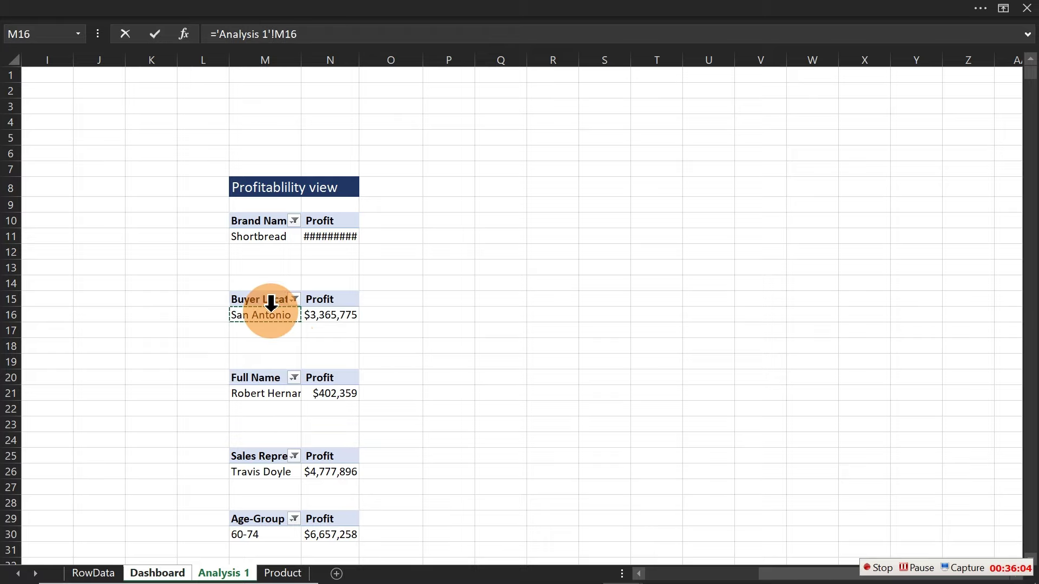
key("Return")
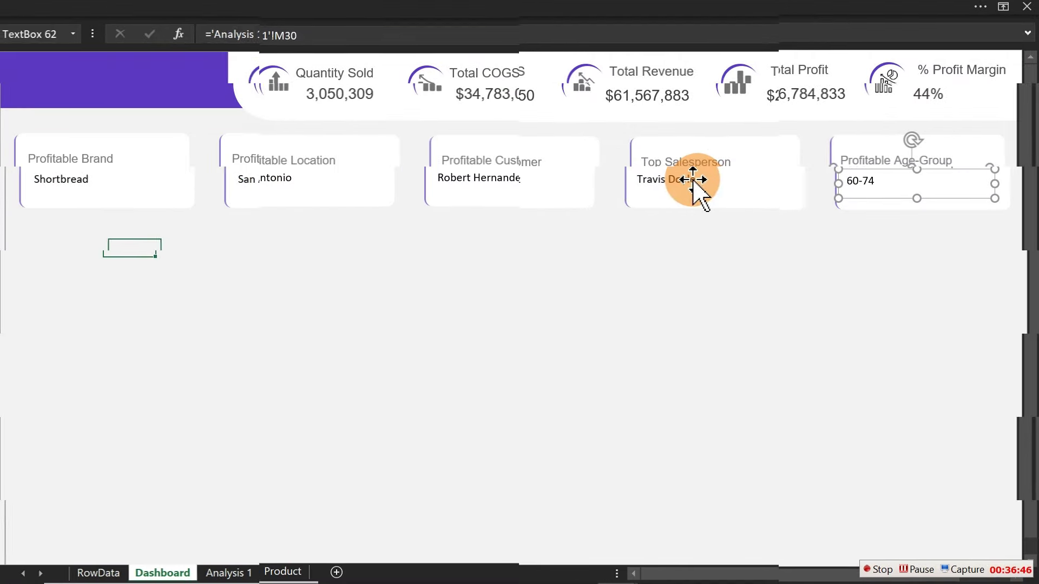
Select the linked value text boxes in all five cards together and open the list of fonts for them
left_click(679, 187, "shift")
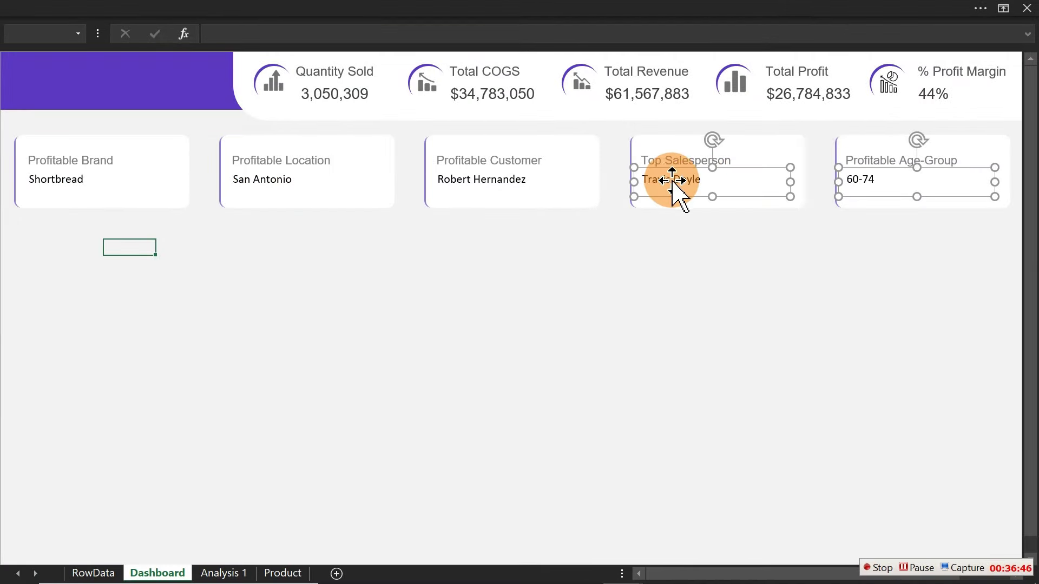
left_click(522, 190, "shift")
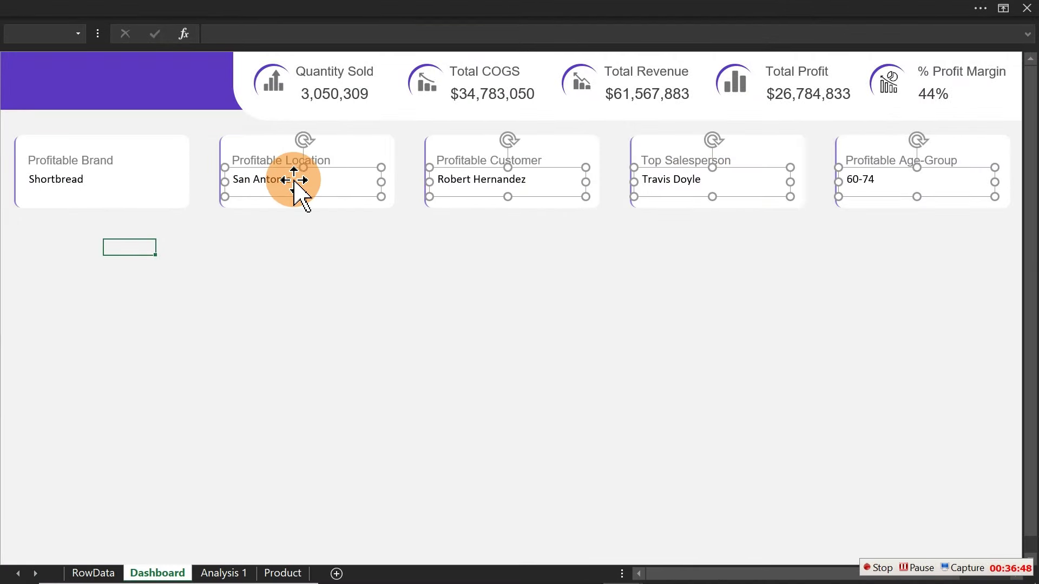
left_click(95, 181, "shift")
left_click(295, 8)
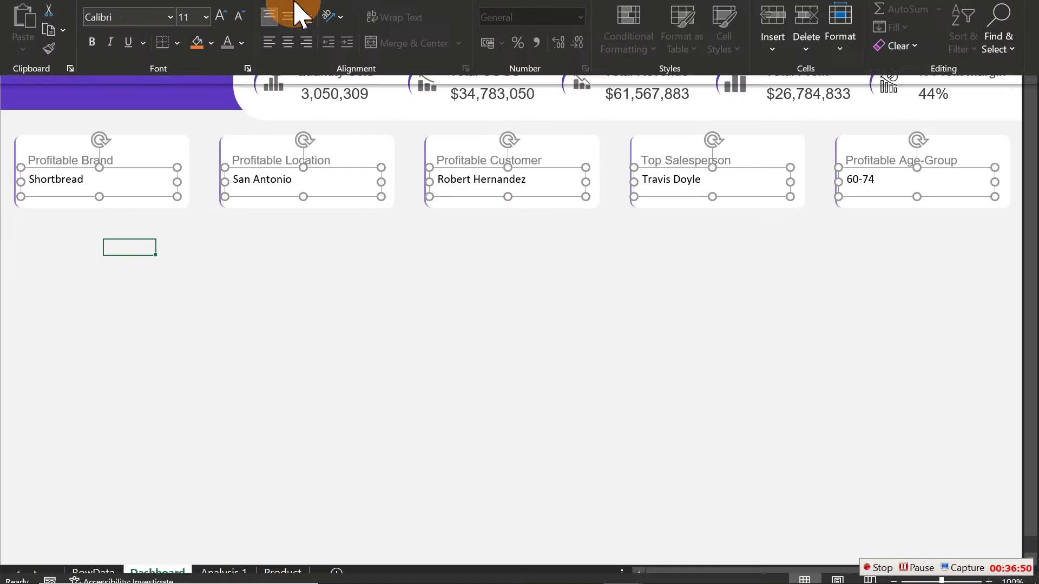
left_click(171, 72)
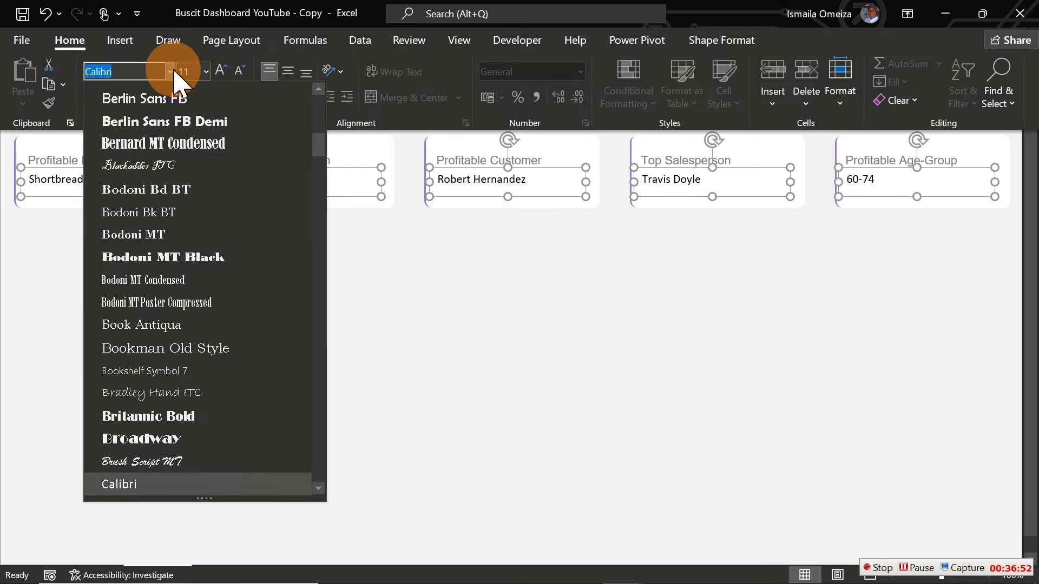
Set the selected value text boxes on the five cards to Arial, size 14
left_click_drag(319, 154, 320, 103)
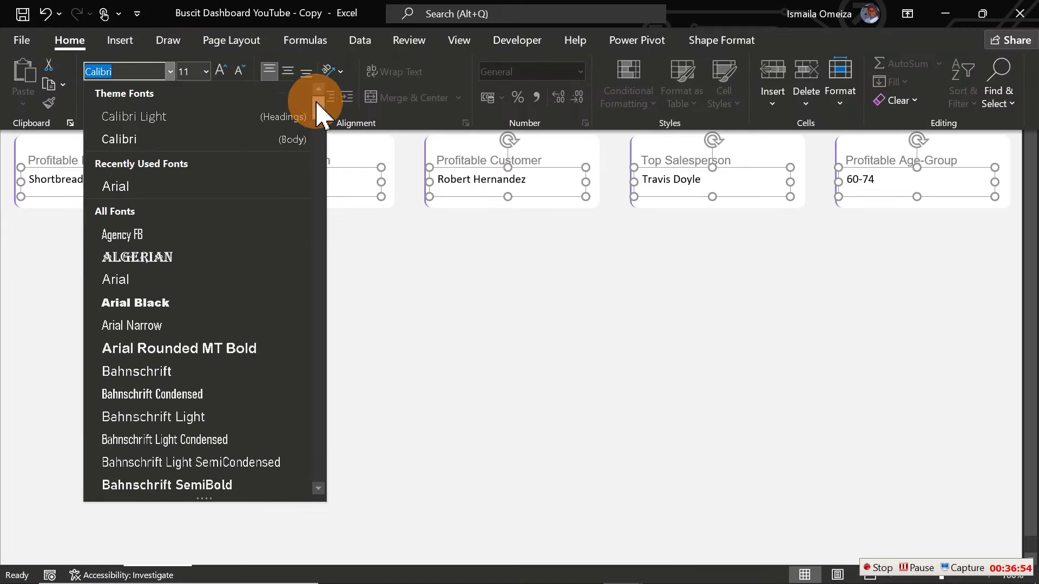
left_click(135, 190)
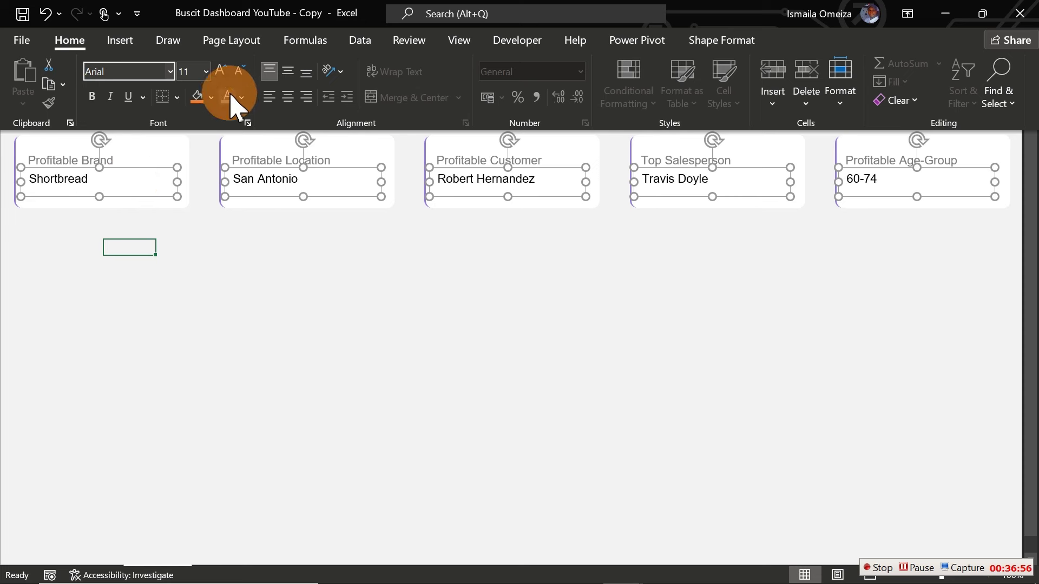
left_click(221, 71)
left_click(221, 72)
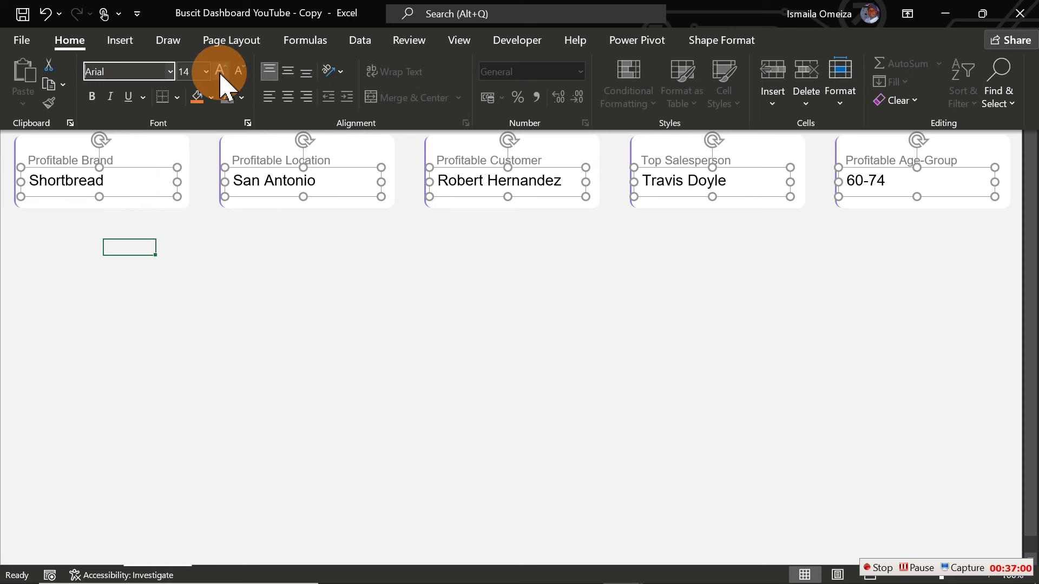
Reduce the five card values to size 12 and colour their text Black, Text 1, Lighter 35%
left_click(241, 99)
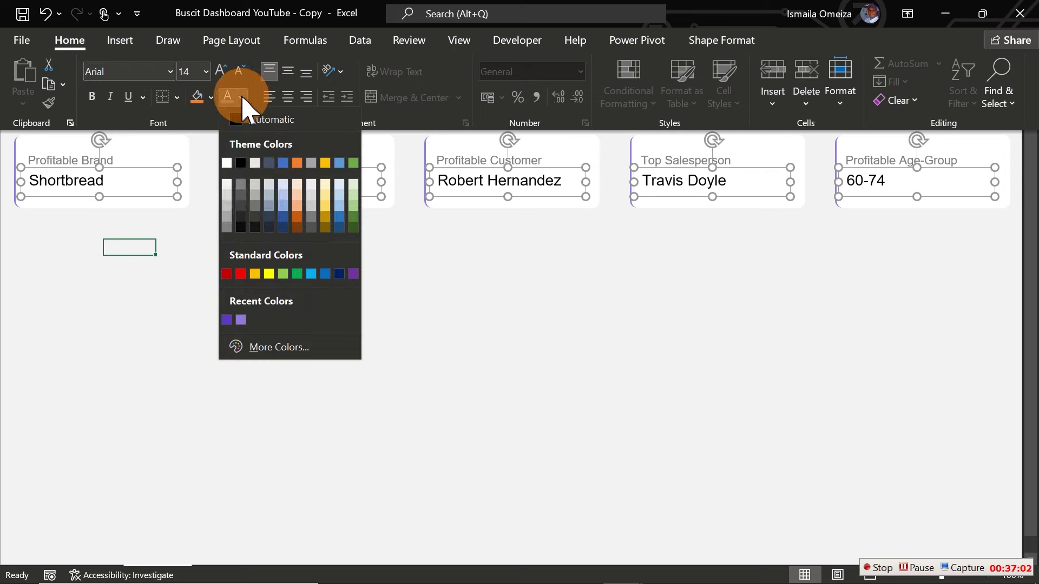
left_click(241, 206)
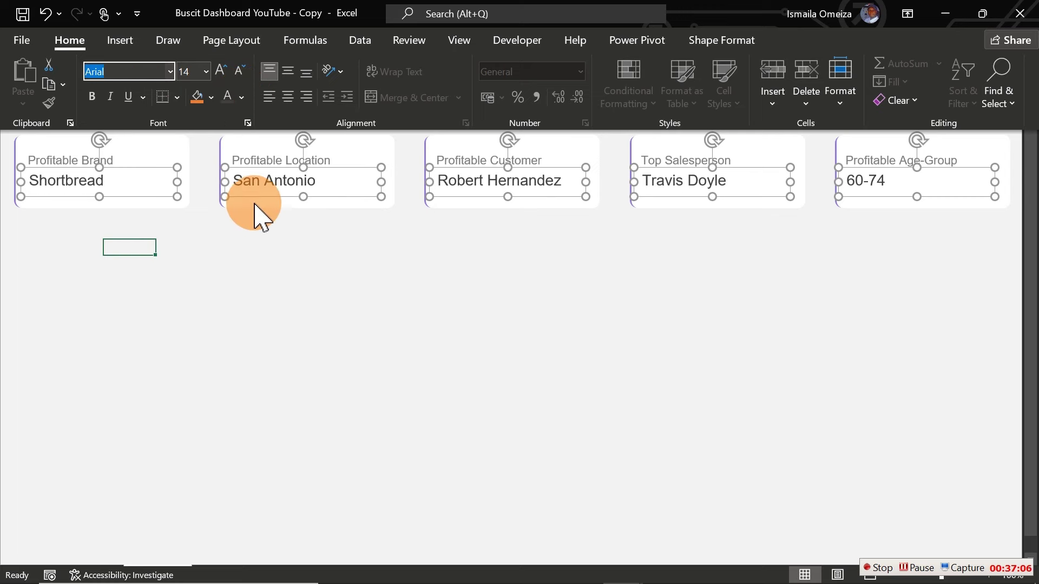
left_click(234, 73)
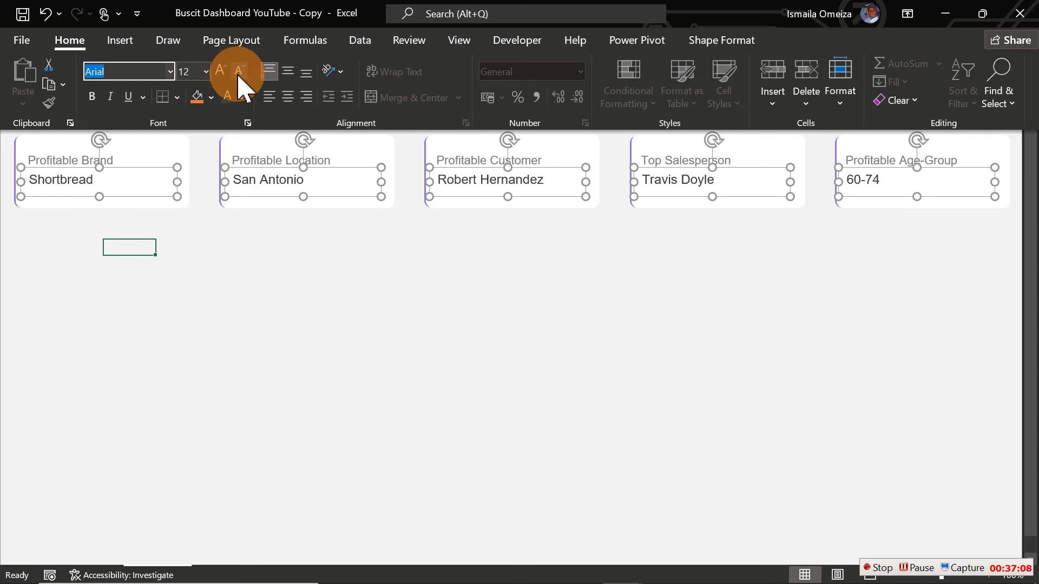
left_click(242, 97)
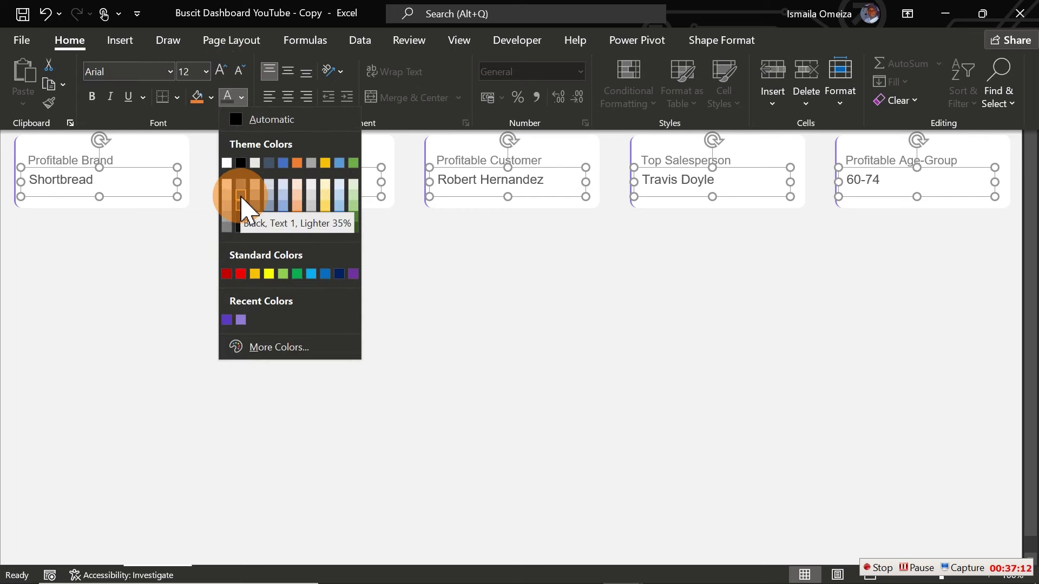
left_click(241, 200)
key("ctrl+shift+F1")
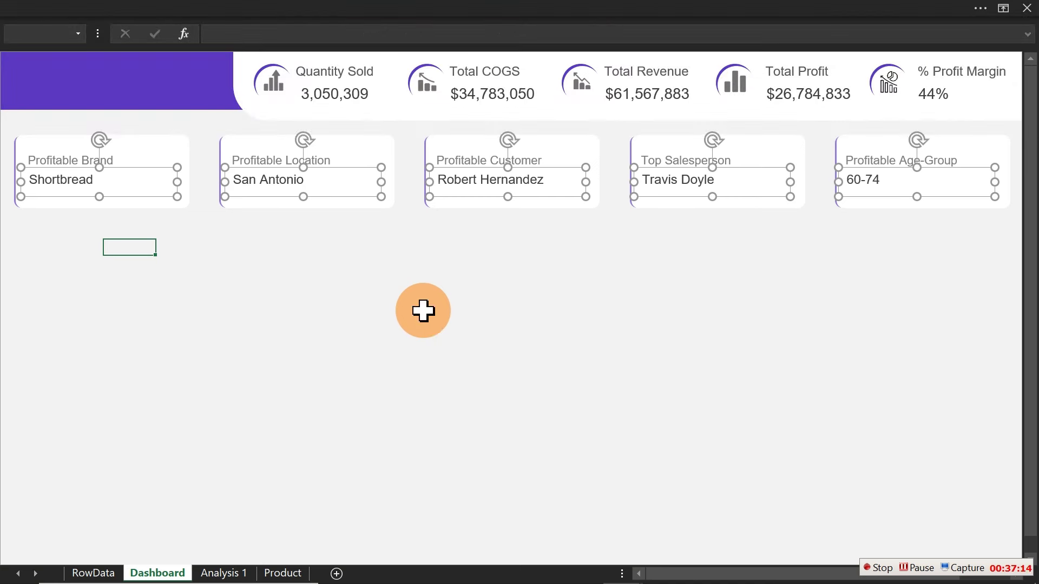
left_click(423, 311)
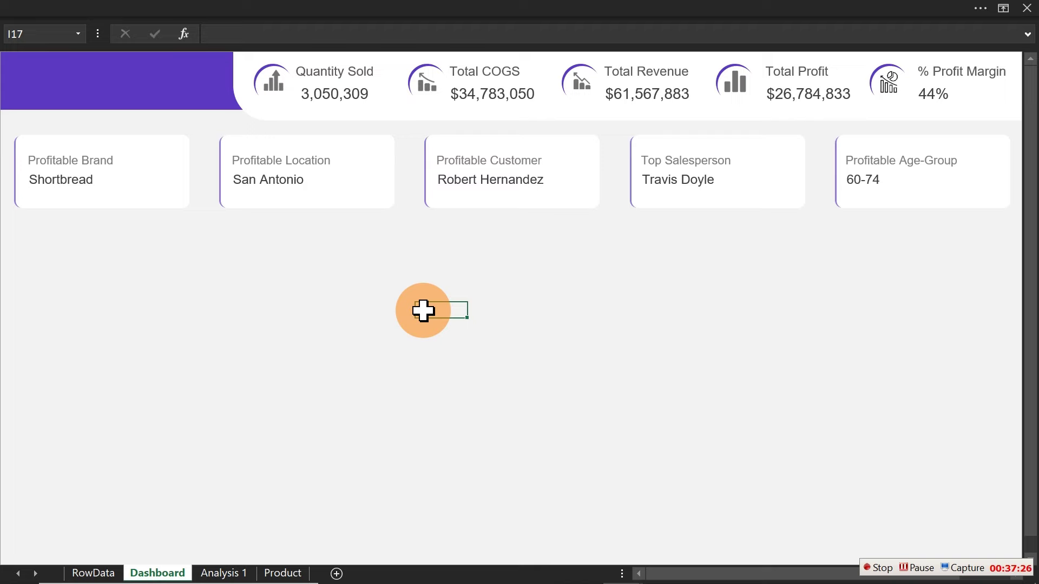
Paste a white rectangle and fit it as a thin bar below the cards, spanning the dashboard's full width
key("ctrl+v")
left_click_drag(202, 290, 107, 297)
left_click_drag(232, 307, 230, 236)
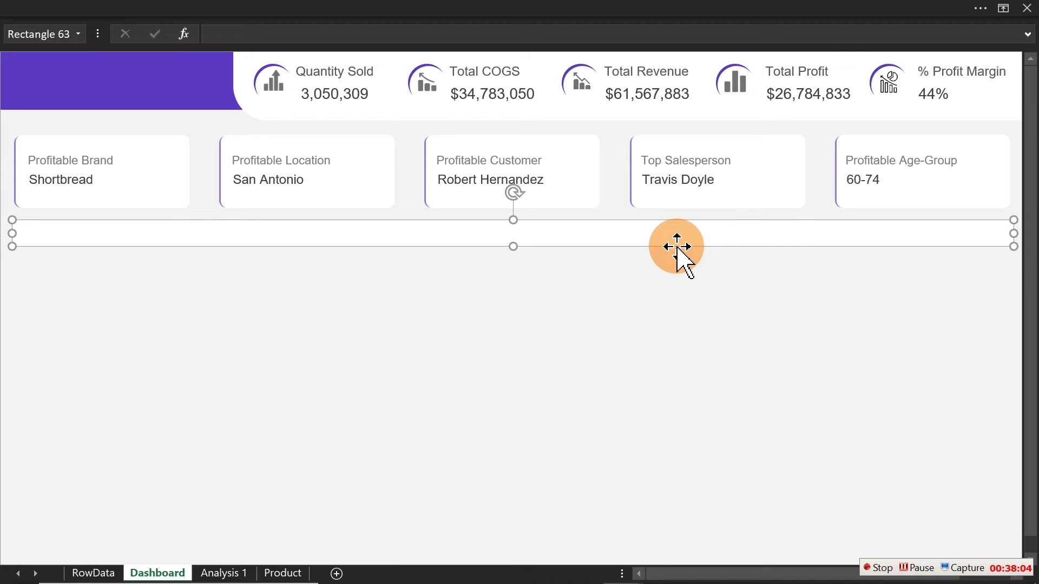
left_click(186, 307)
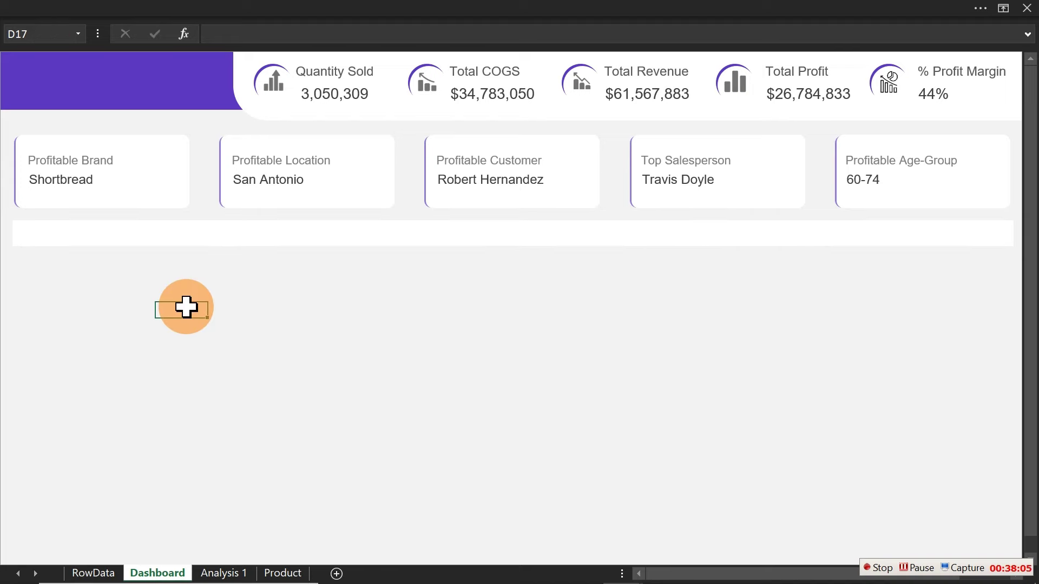
Draw a right triangle about 0.86 cm wide and high at the left end of the white bar
left_click(86, 11)
left_click(120, 40)
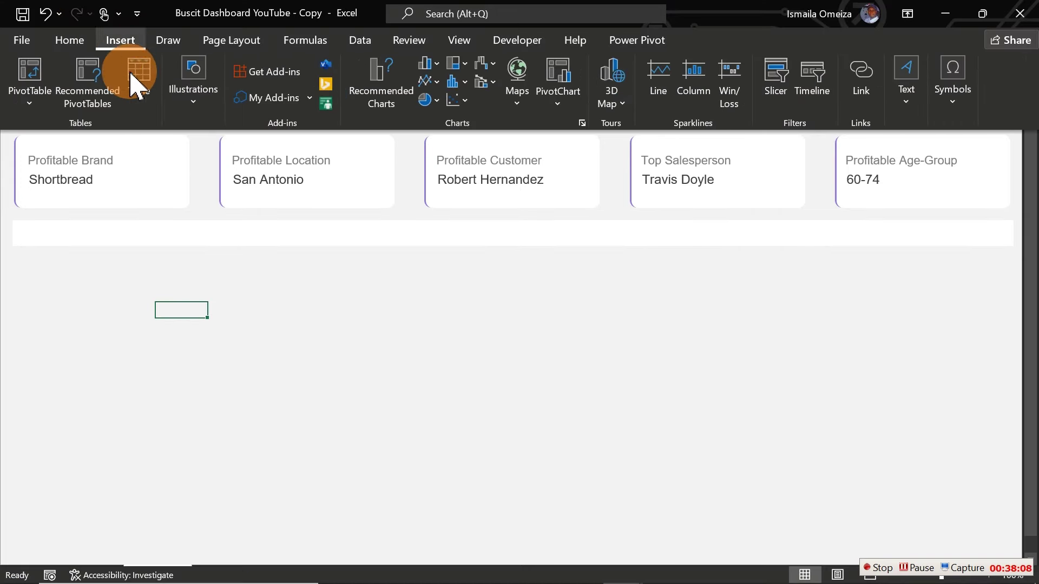
left_click(195, 95)
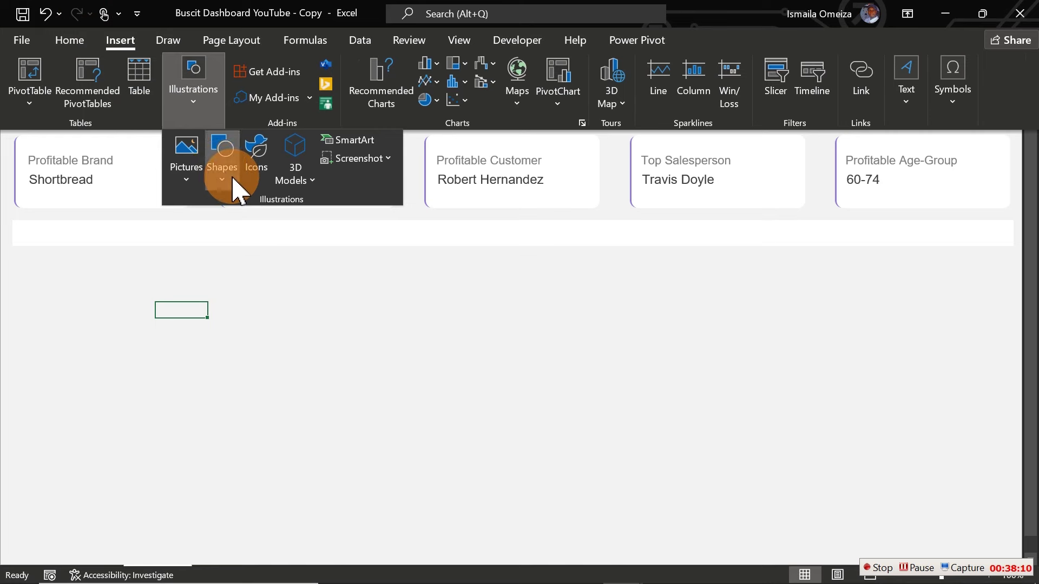
left_click(234, 184)
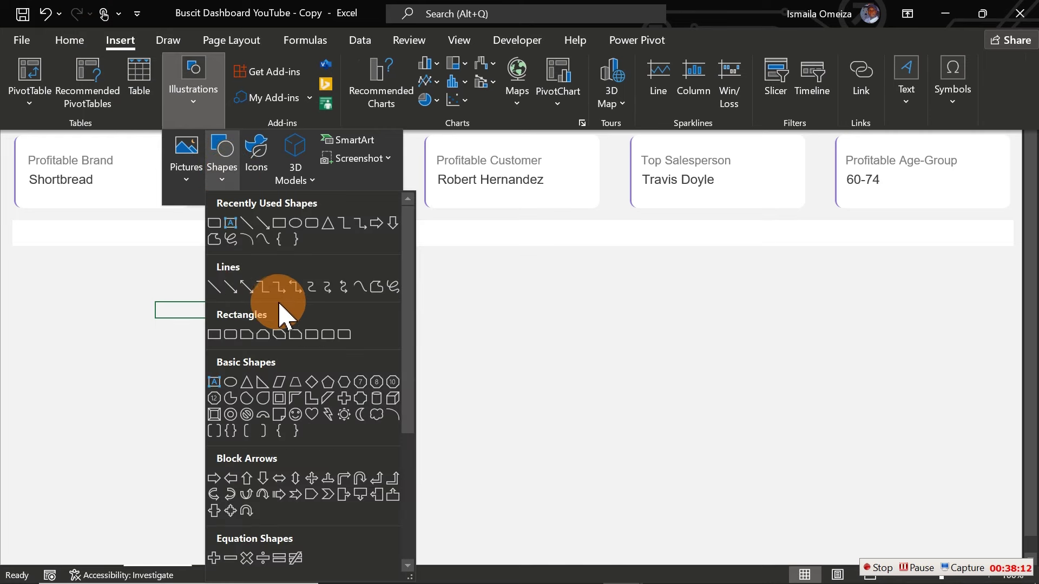
left_click(263, 386)
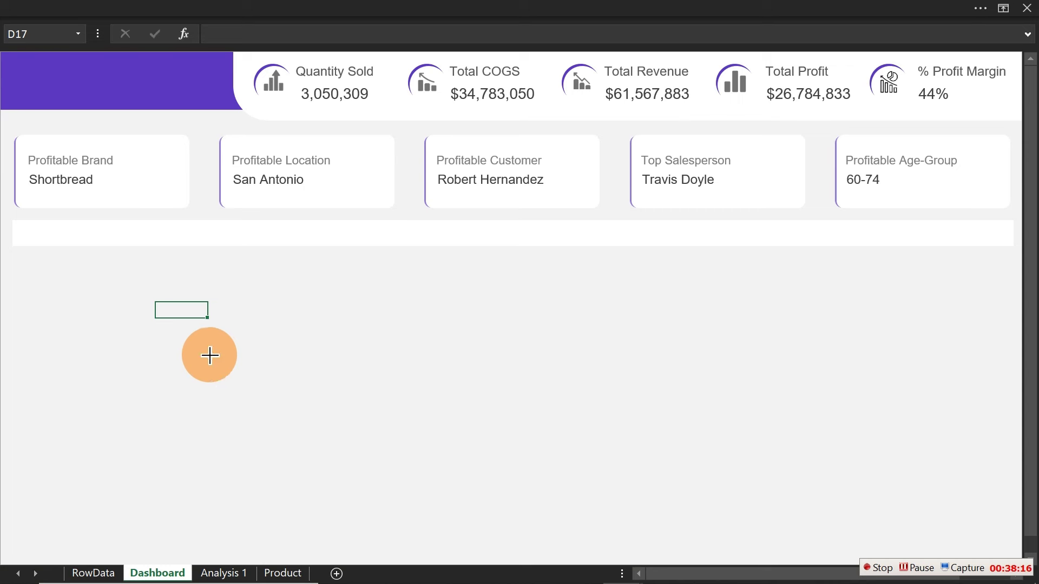
left_click_drag(209, 354, 29, 278)
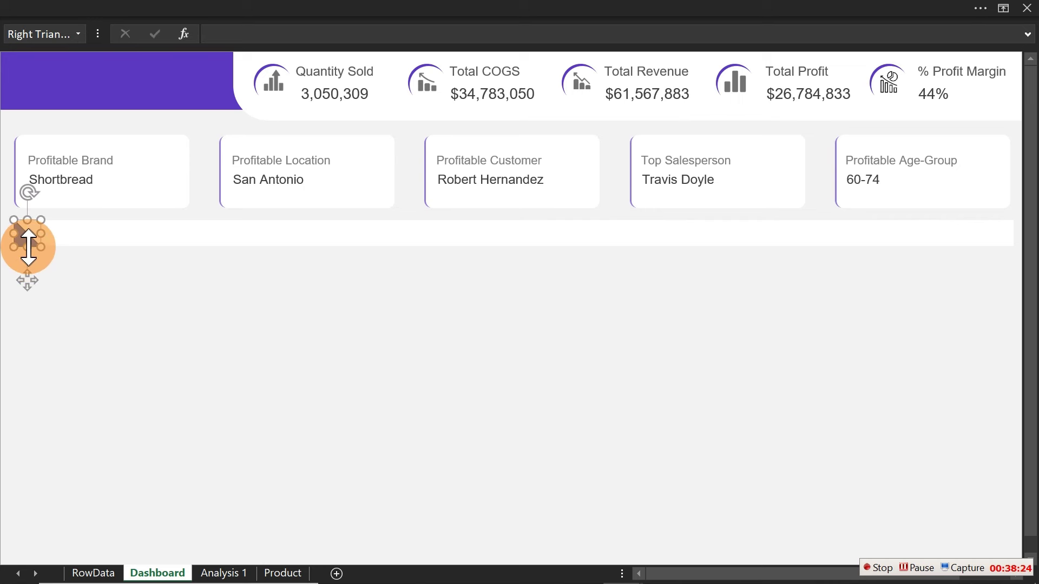
left_click(28, 246)
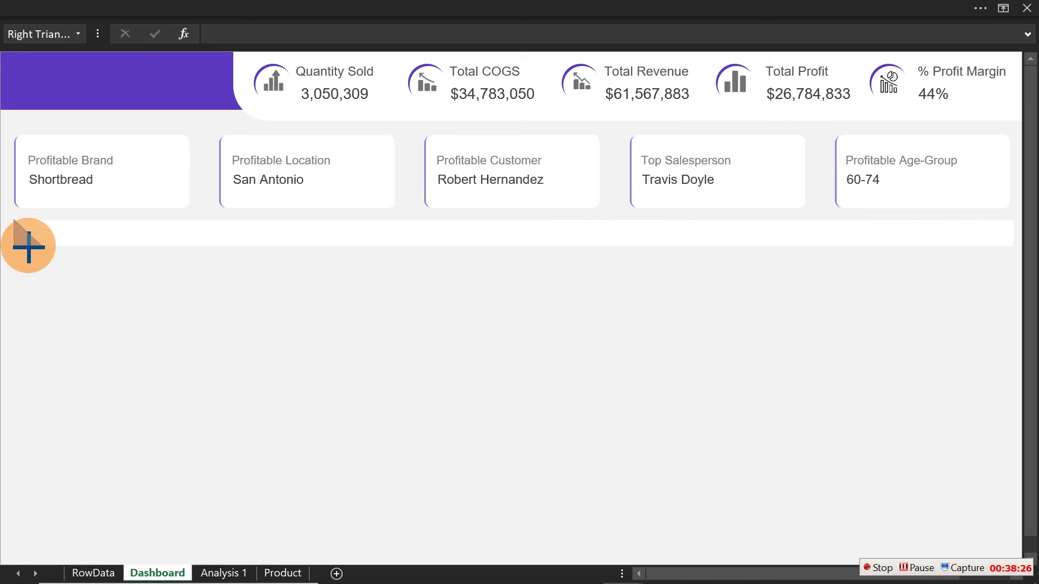
left_click(29, 247)
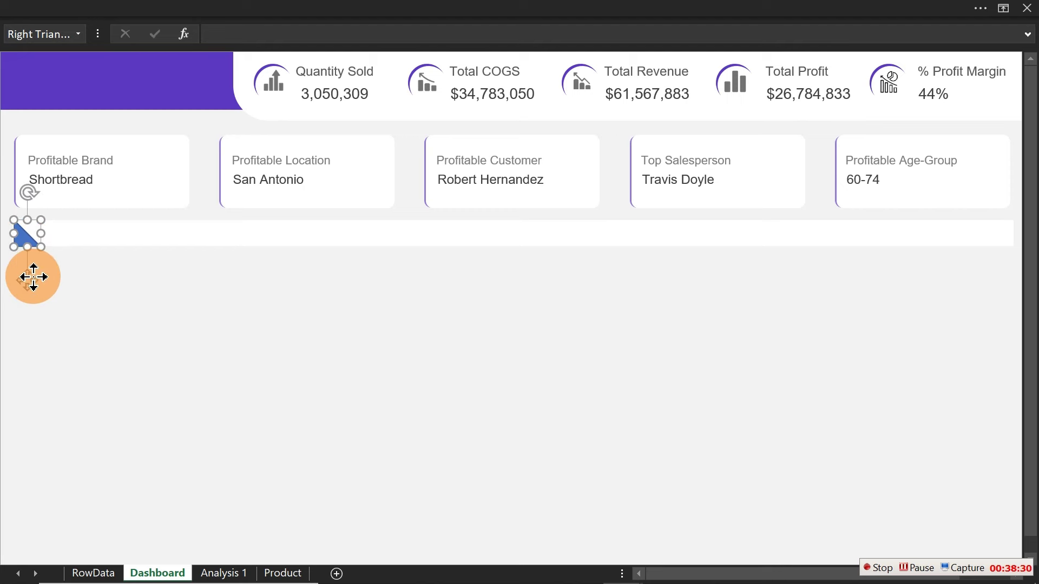
Remove the triangle's outline and fill it with the recently used dark purple
key("ctrl+1")
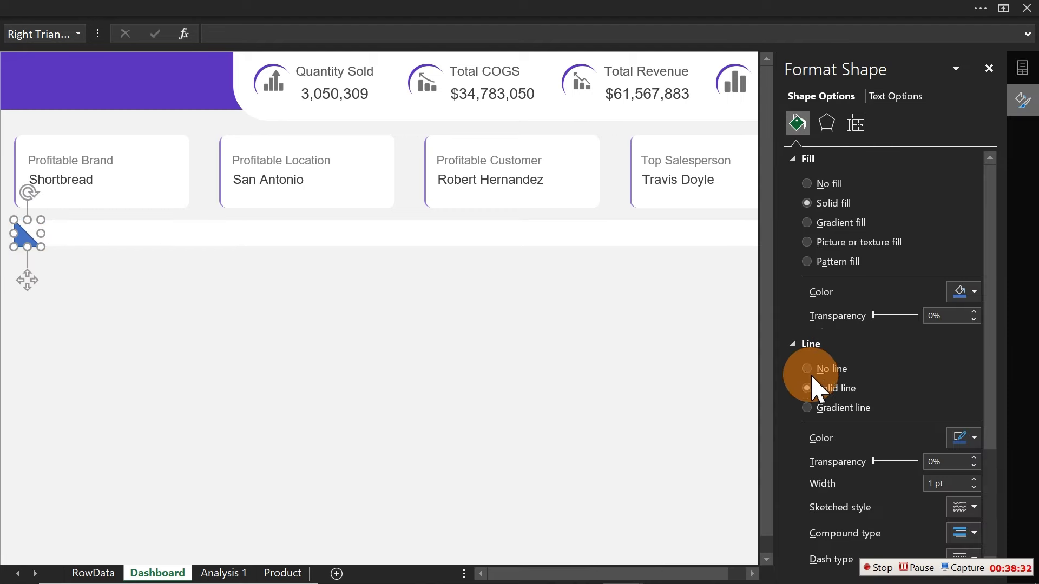
left_click(814, 370)
left_click(968, 292)
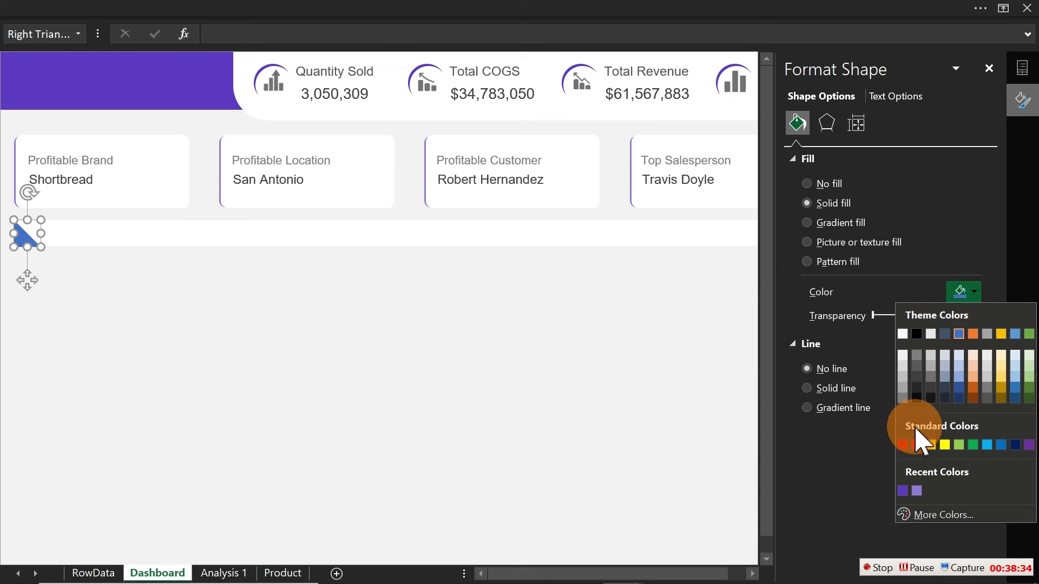
left_click(903, 491)
left_click(349, 411)
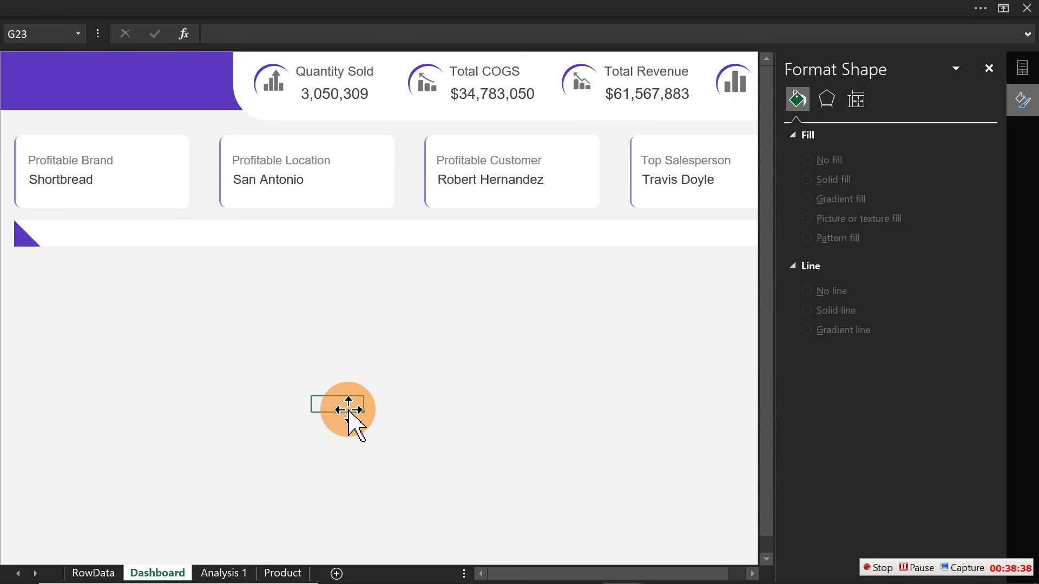
Duplicate the purple triangle and place the copy farther right along the white bar
left_click_drag(860, 70, 250, 319)
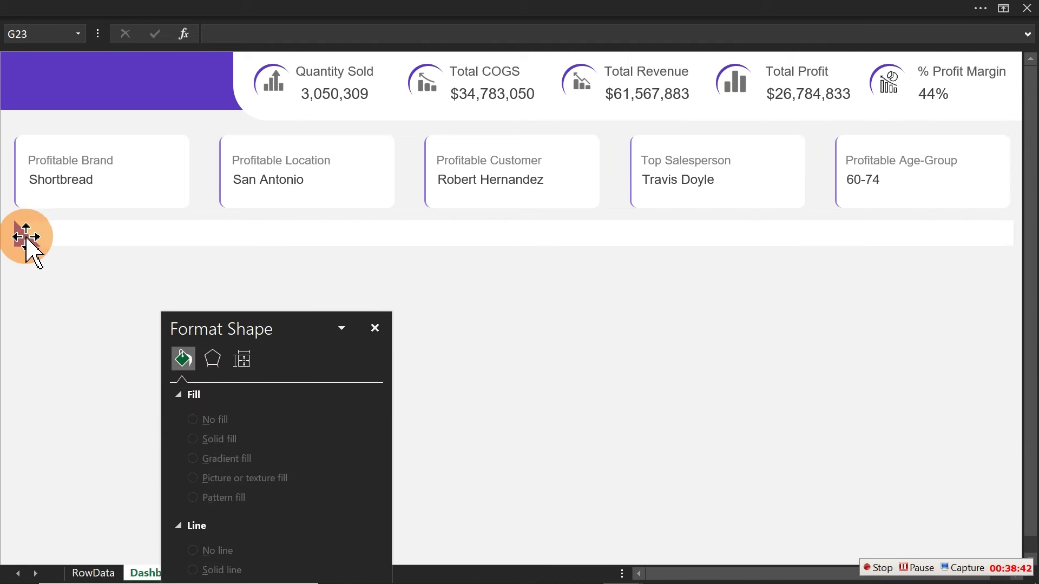
left_click(26, 238)
left_click_drag(26, 240, 707, 287)
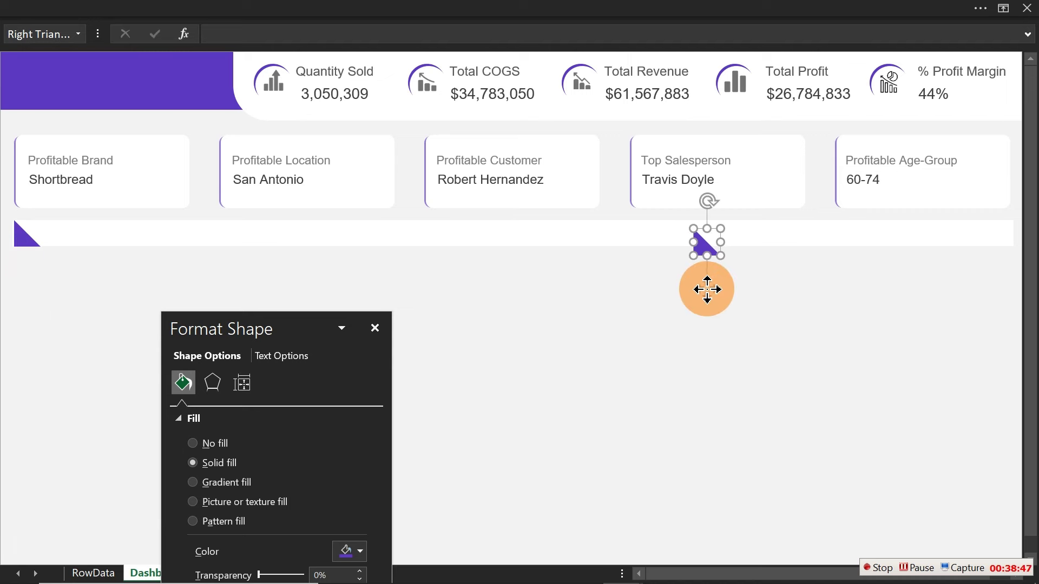
Rotate the copied triangle left 90° and align it with the right end of the white bar
left_click(772, 7)
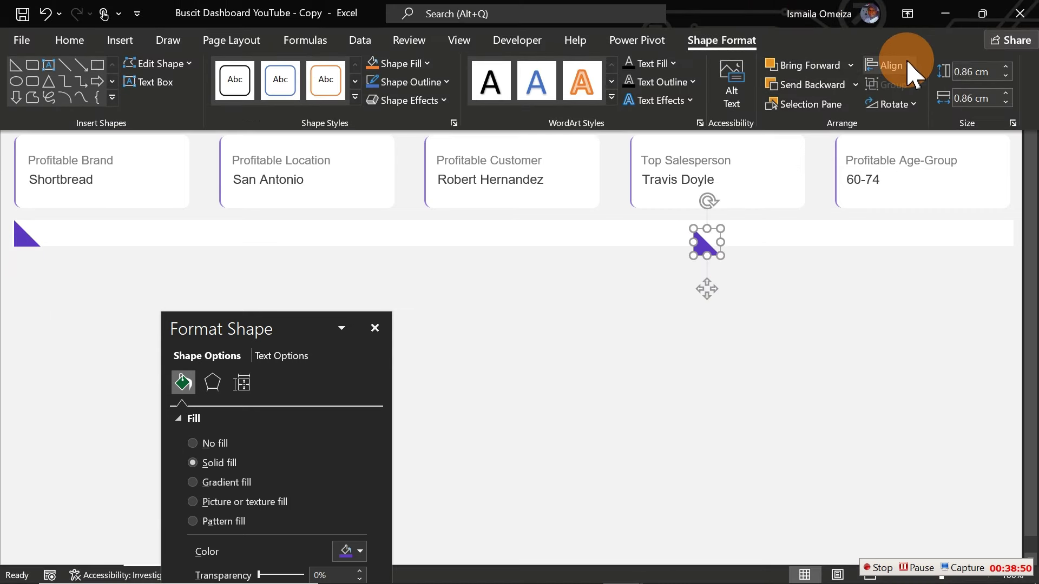
left_click(910, 104)
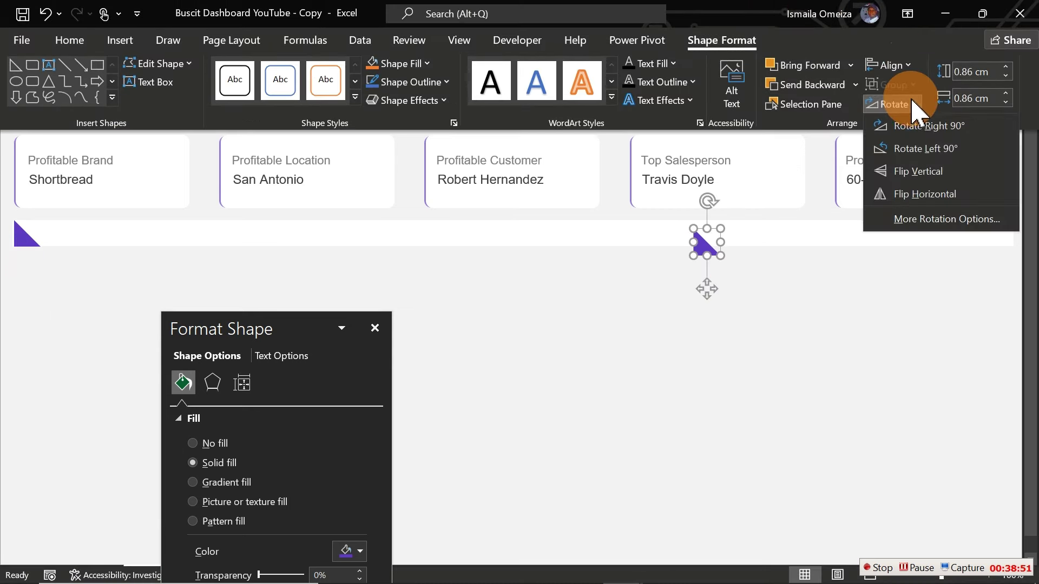
left_click(921, 150)
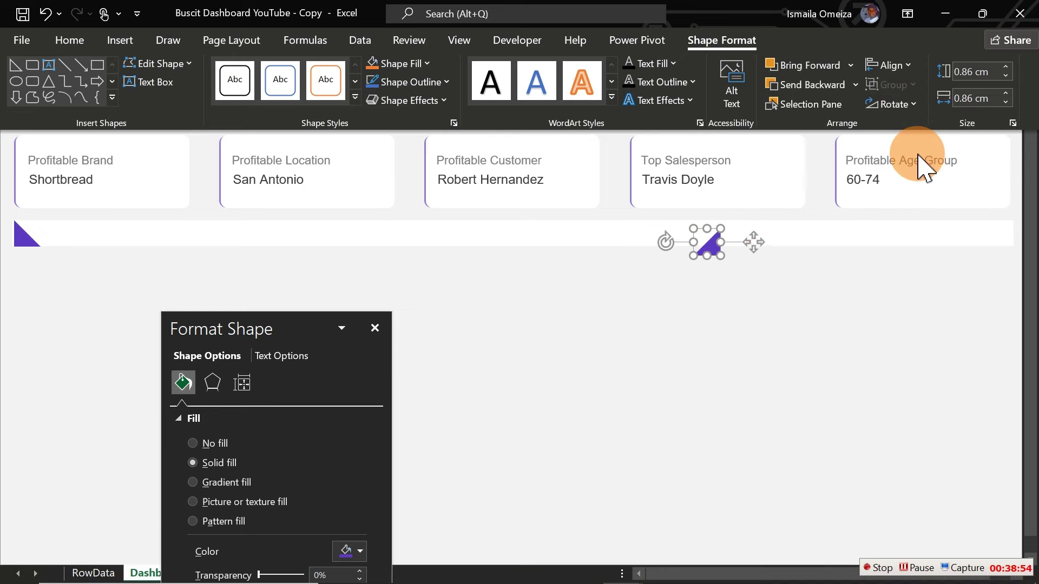
left_click_drag(753, 238, 839, 225)
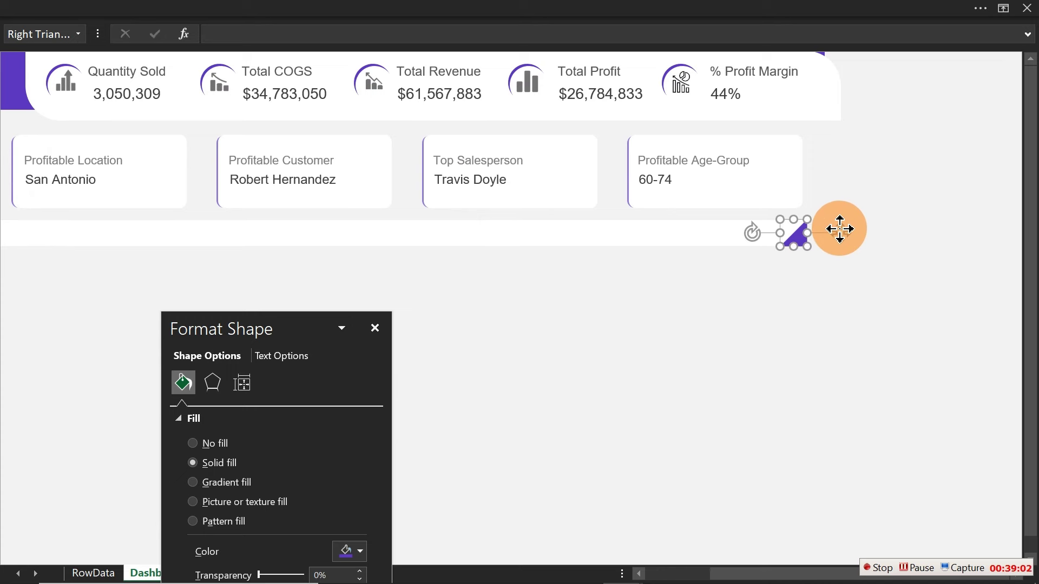
left_click_drag(796, 568, 636, 572)
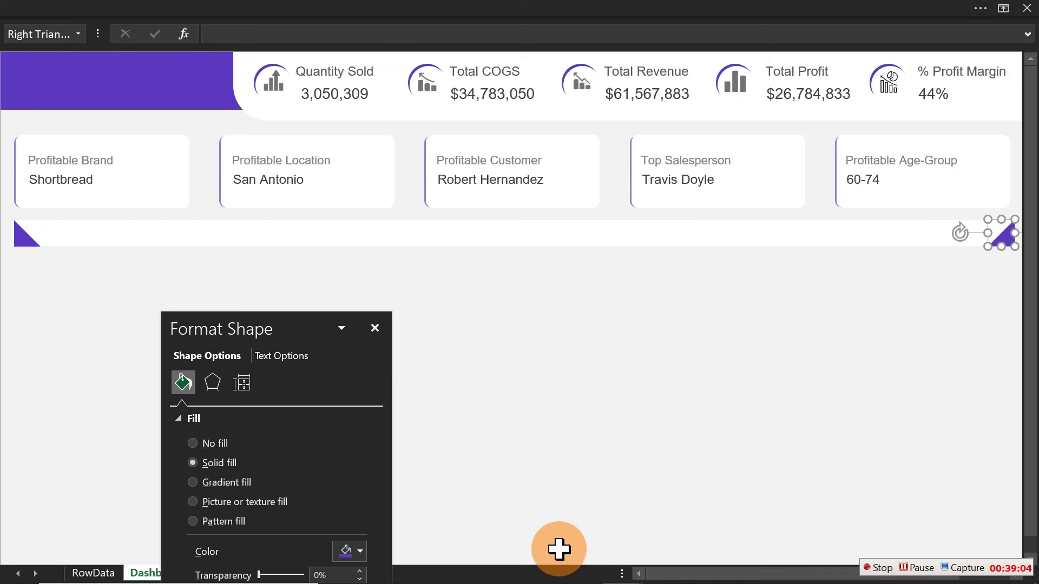
left_click(375, 328)
left_click(390, 324)
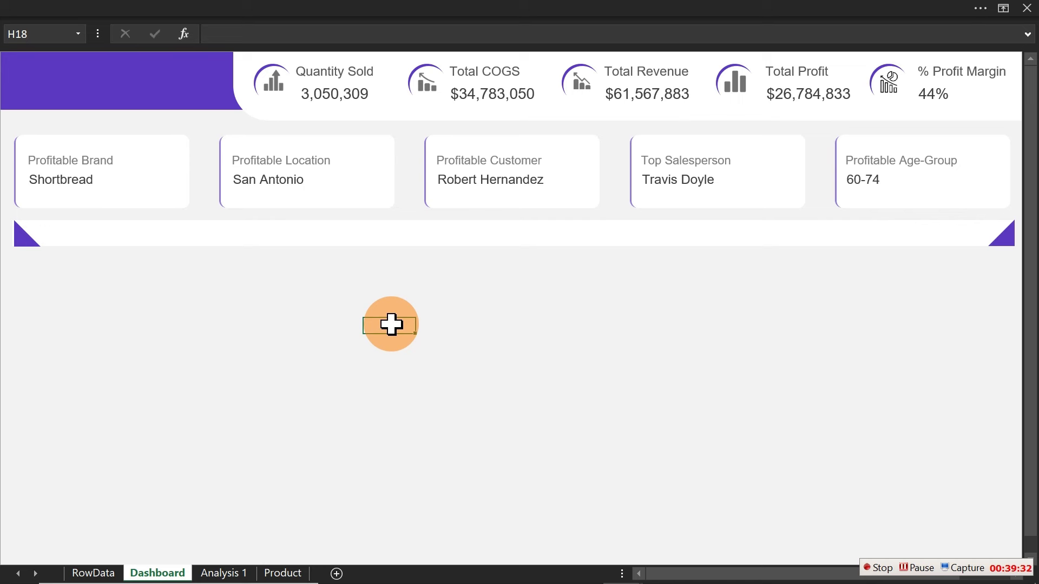
Check the Developer tab's setting among the main tabs in the ribbon customization options
left_click(262, 11)
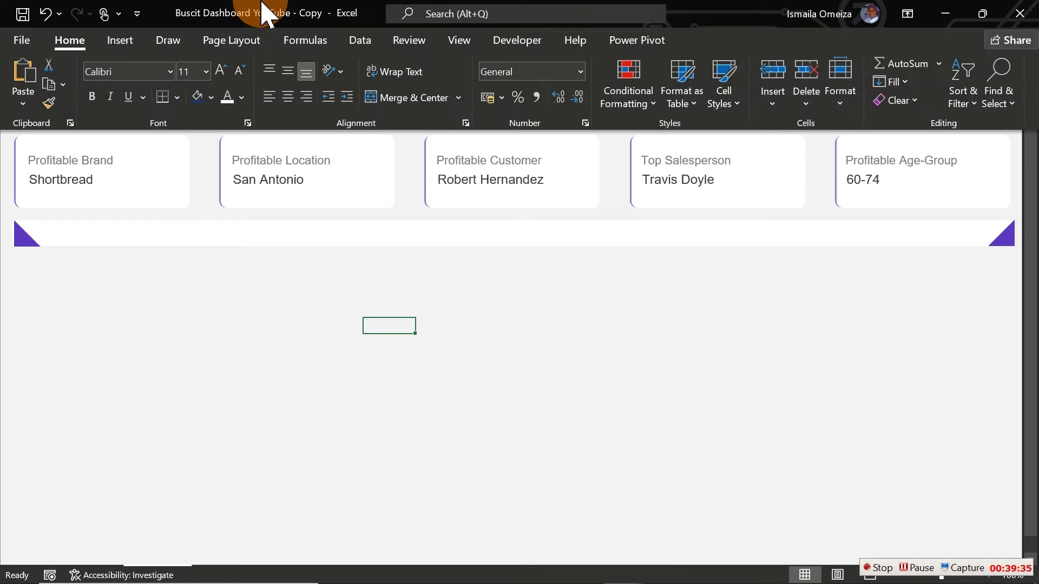
right_click(533, 51)
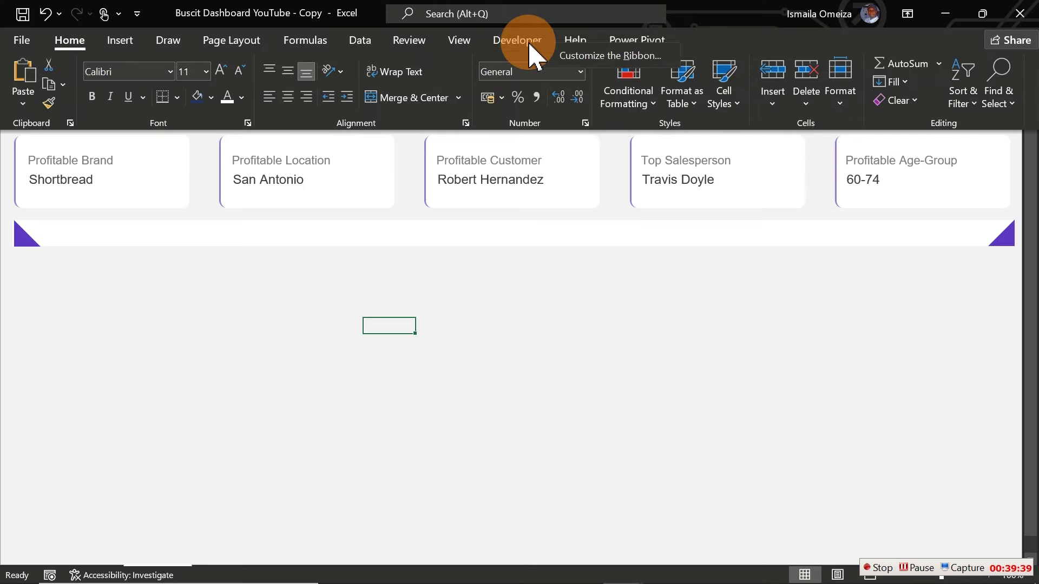
left_click(606, 63)
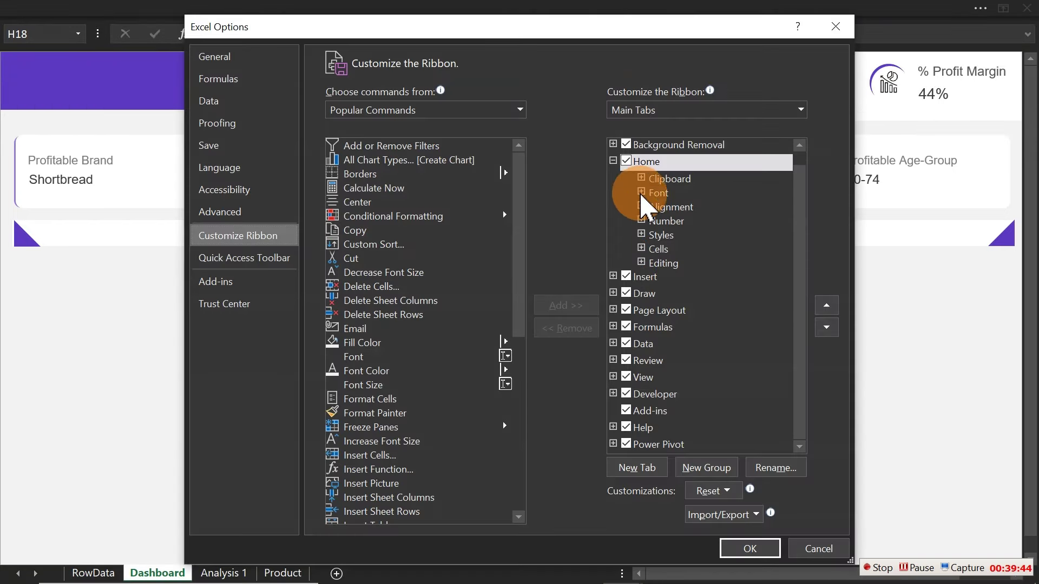
left_click(613, 161)
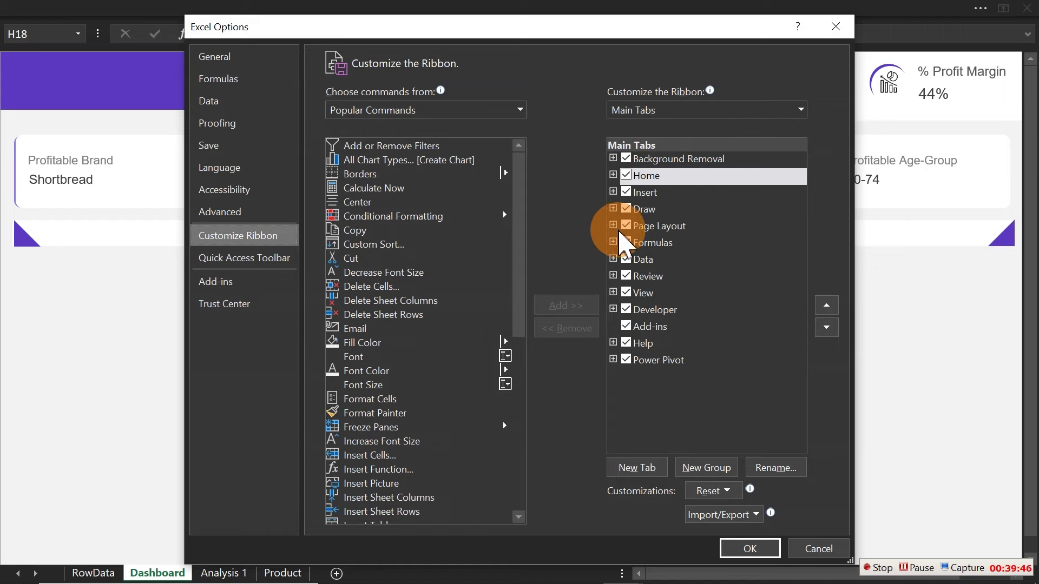
left_click(632, 310)
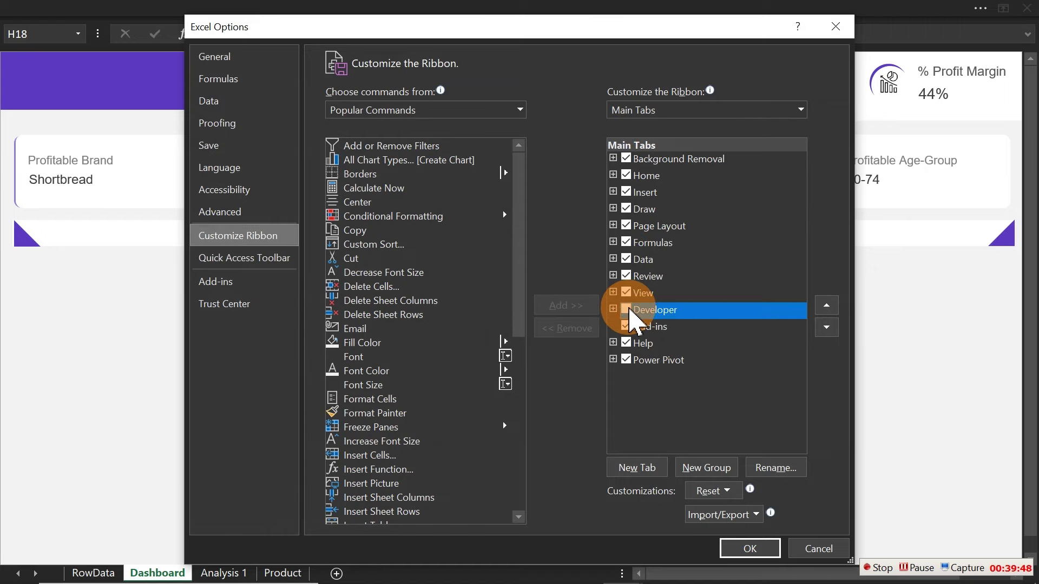
left_click(749, 548)
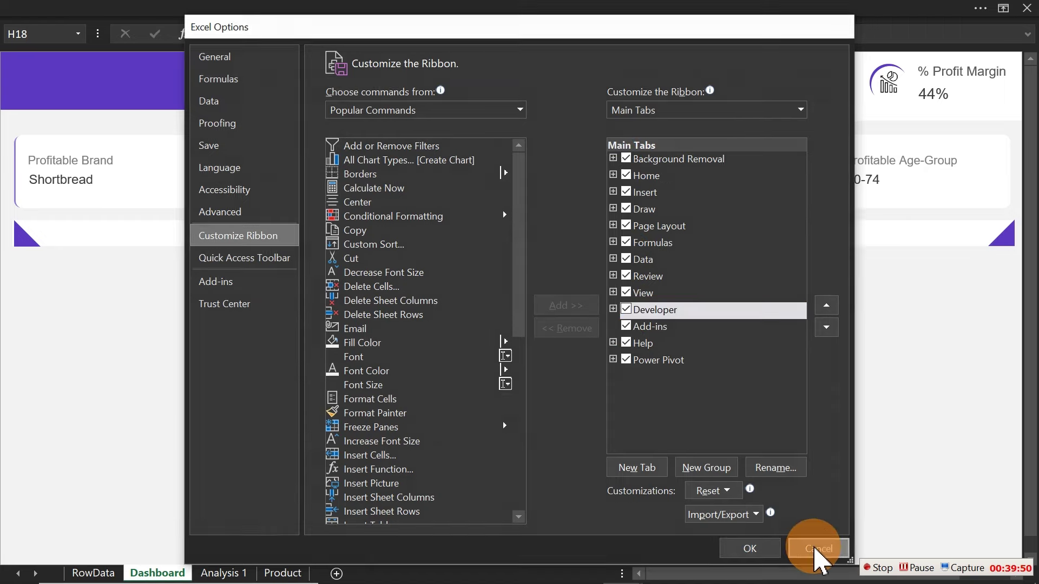
Insert a small form-control option button in the empty area beneath the white bar
left_click(557, 13)
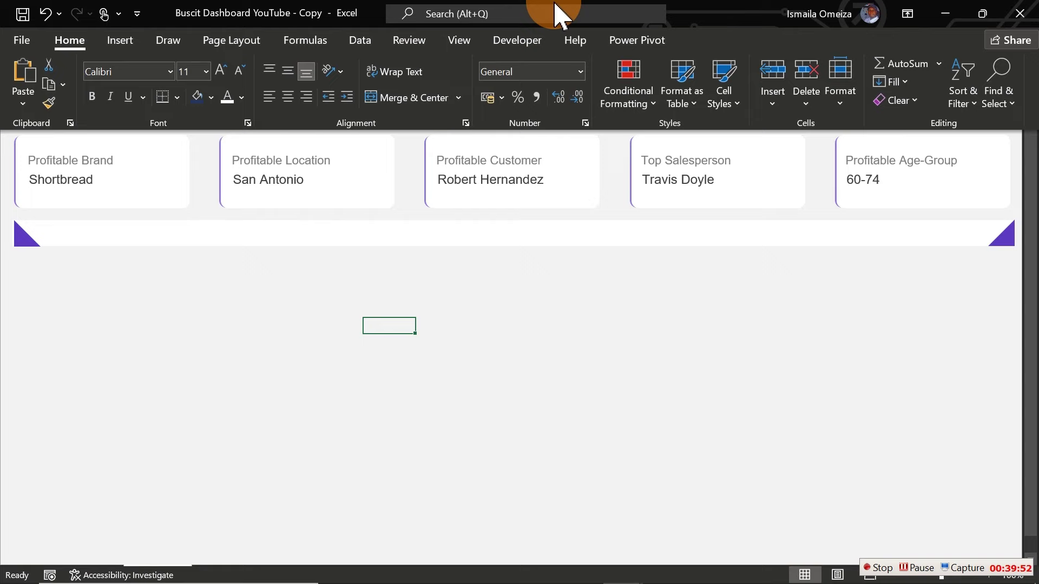
left_click(517, 41)
left_click(345, 105)
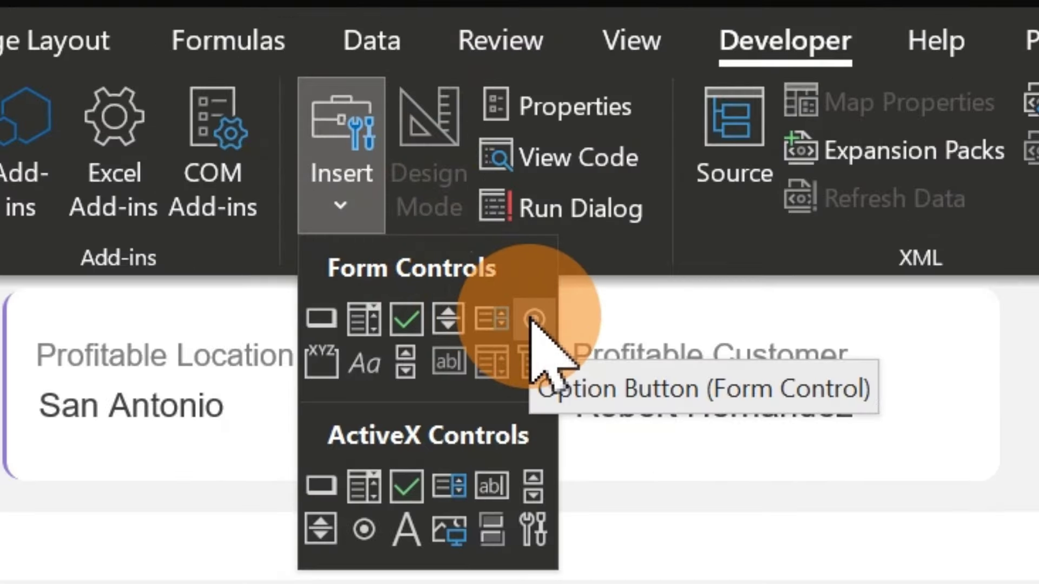
left_click(533, 320)
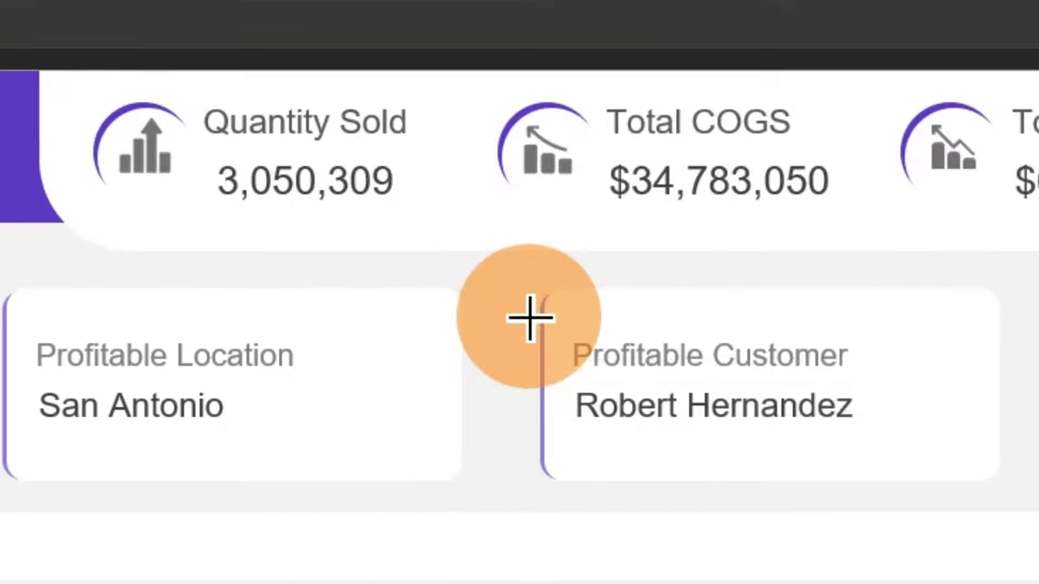
left_click_drag(391, 289, 438, 310)
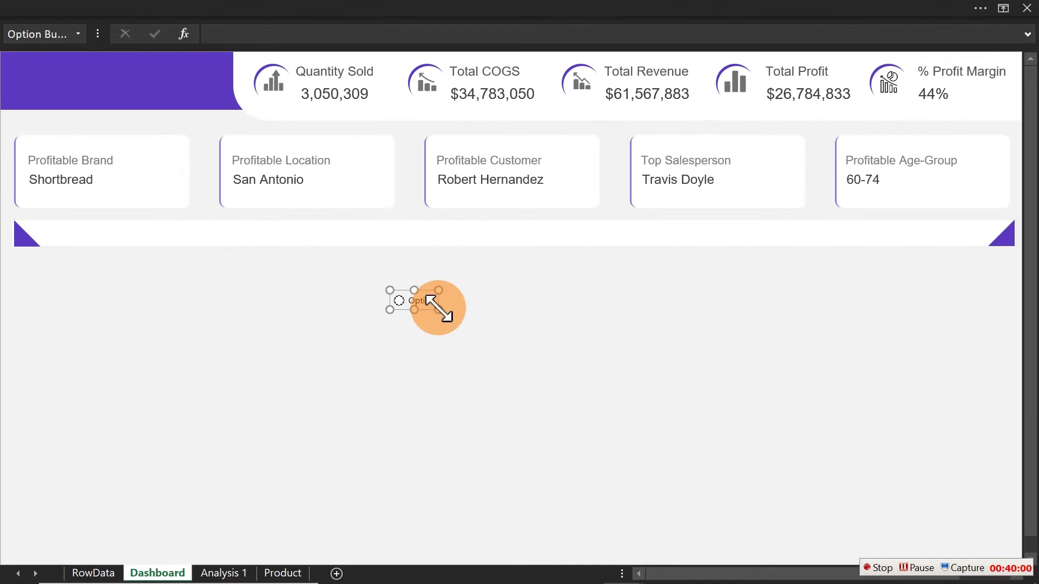
Delete the option button's caption text and shrink its frame to fit just the circle
left_click(436, 306)
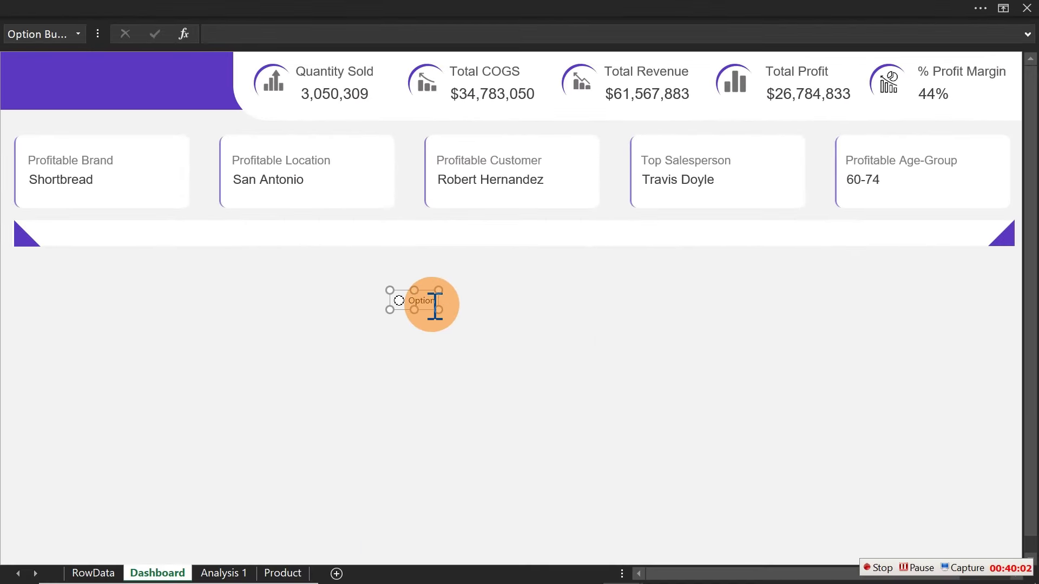
key("Delete")
key("Delete")
key("Delete")
key("Delete")
key("Delete")
key("Delete")
key("Delete")
key("Delete")
key("Delete")
key("Delete")
key("Delete")
key("Delete")
key("Delete")
key("Delete")
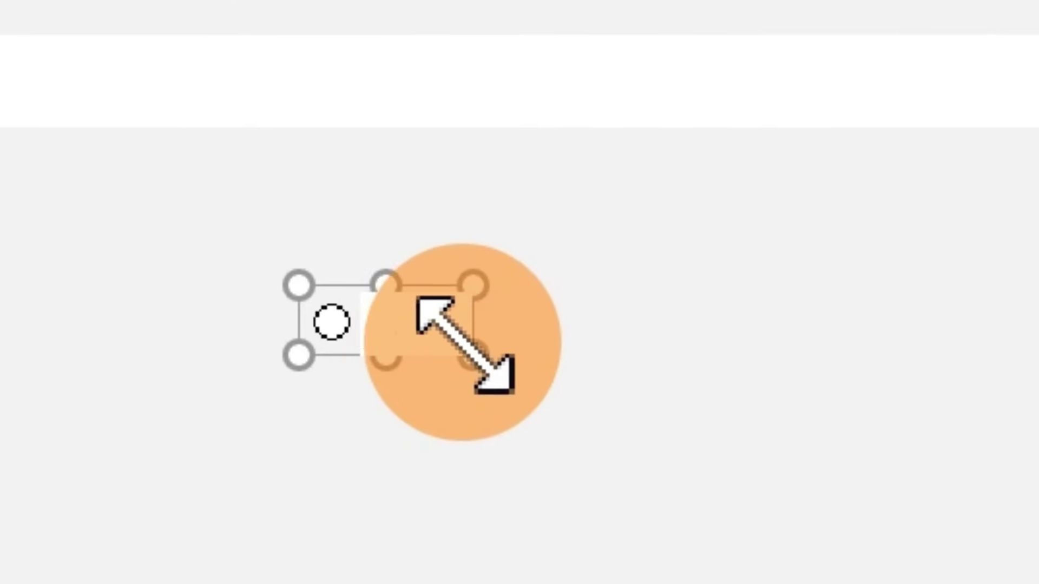
left_click_drag(464, 343, 367, 344)
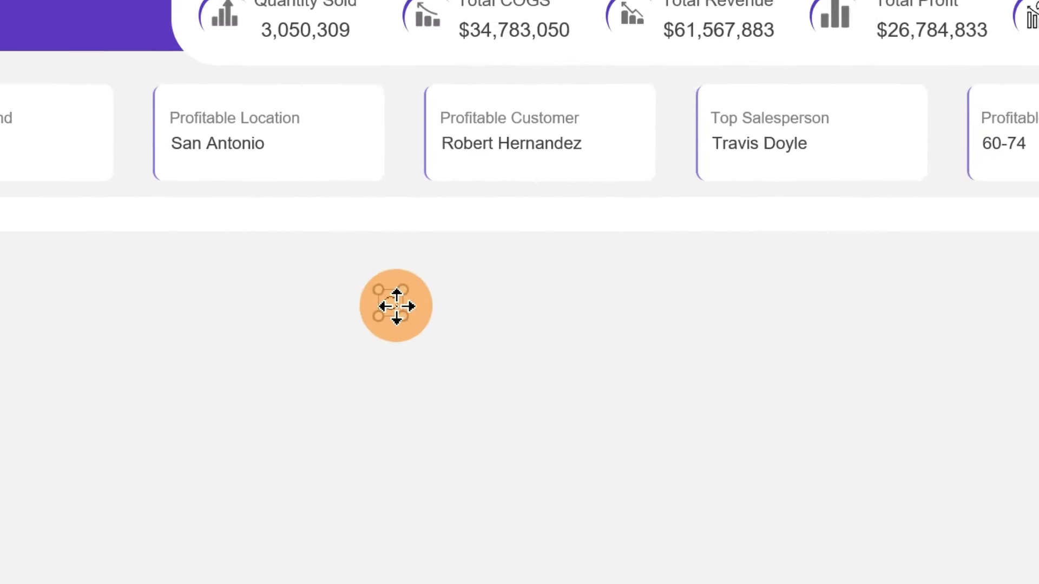
Move the option button onto the white bar and place a duplicate farther right, beneath the Profitable Age-Group card
left_click_drag(397, 307, 761, 245)
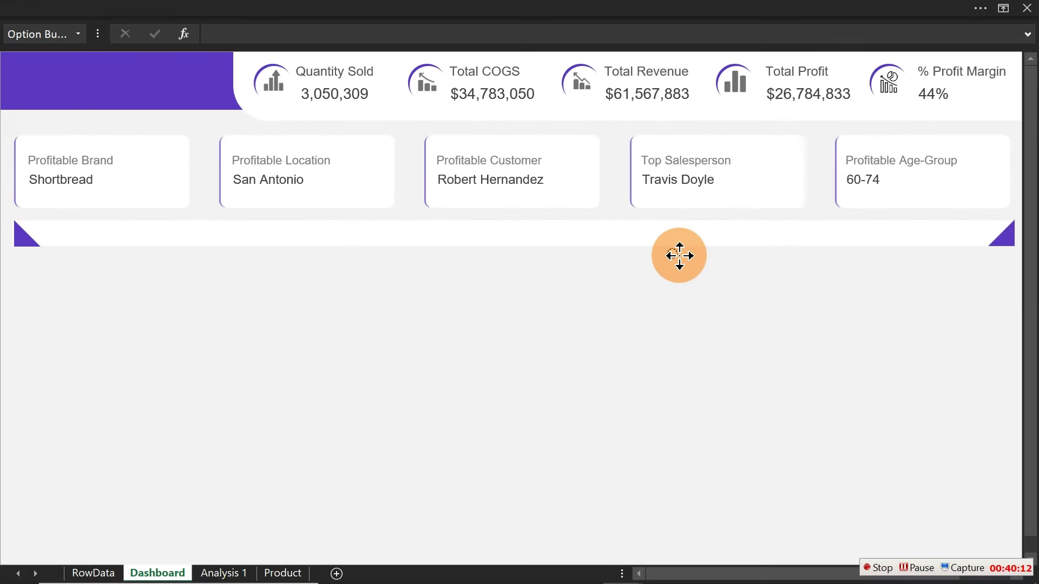
left_click_drag(680, 255, 821, 237)
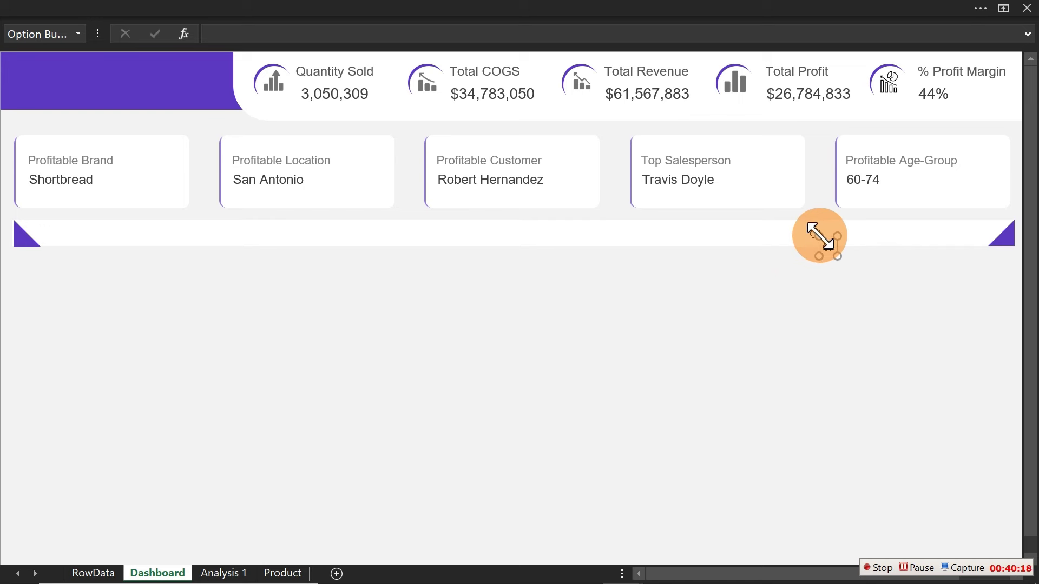
left_click(901, 234)
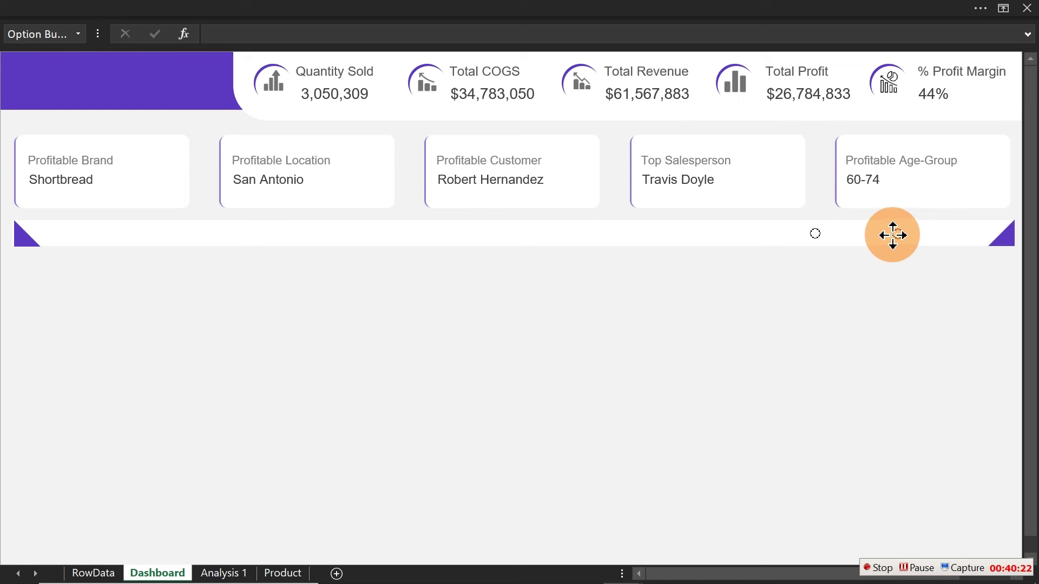
left_click(756, 312)
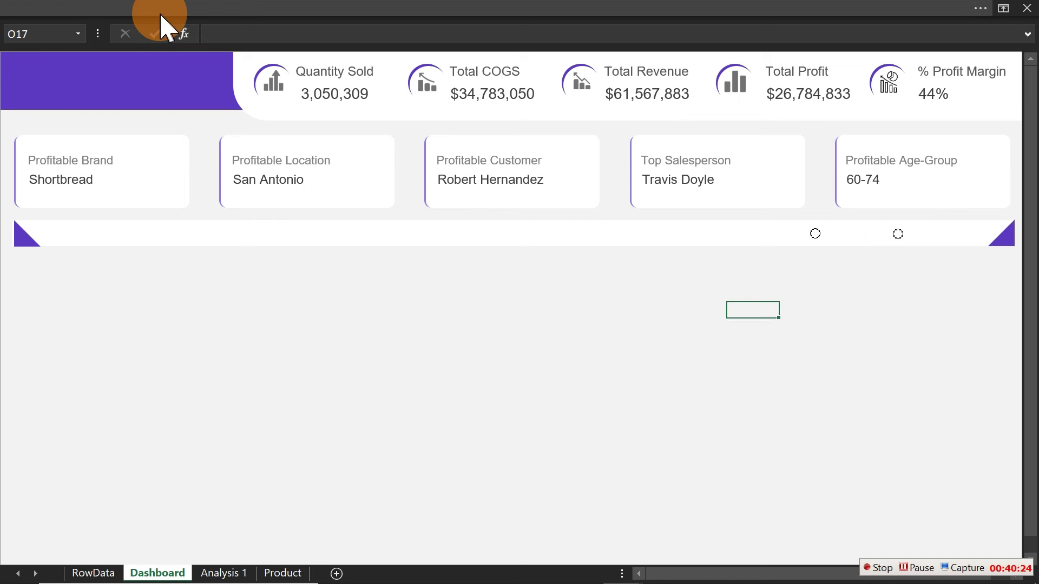
Duplicate the Profitable Location label below the bar, change the copy's text to Absolute Value and narrow its box to fit
left_click(290, 157)
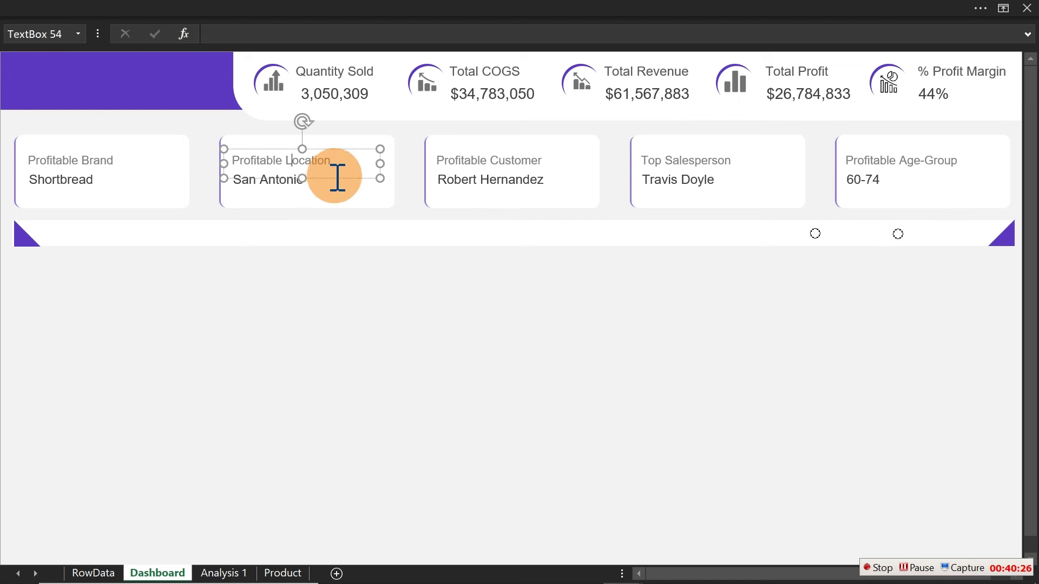
left_click_drag(336, 180, 487, 384)
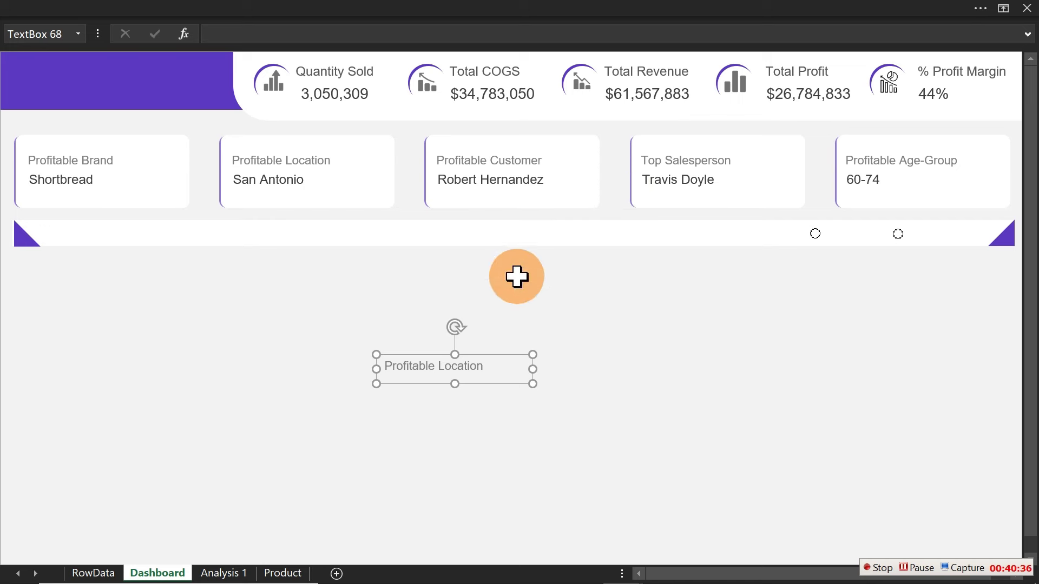
key("ctrl+a")
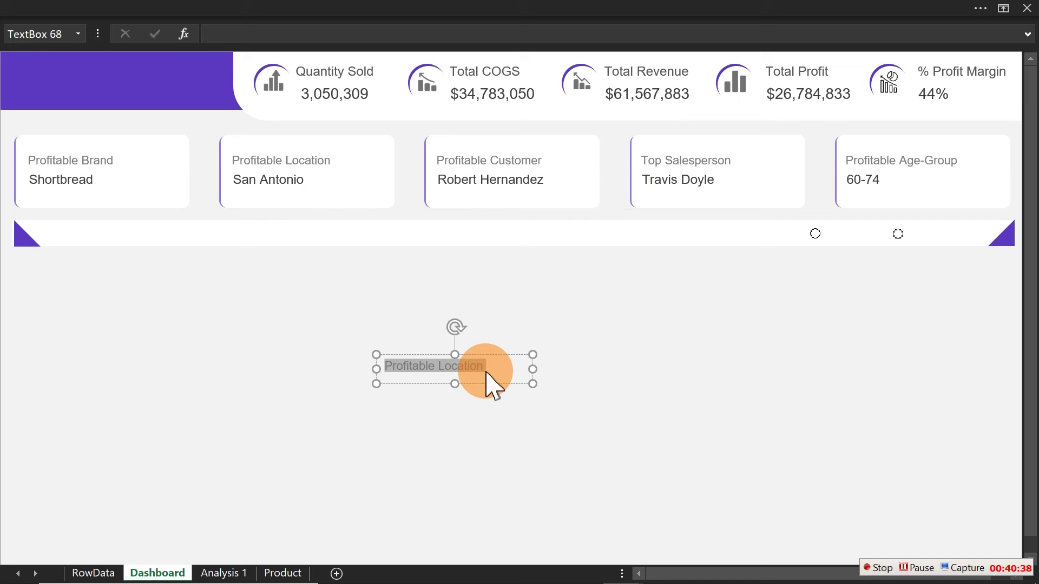
type("Absolute Value")
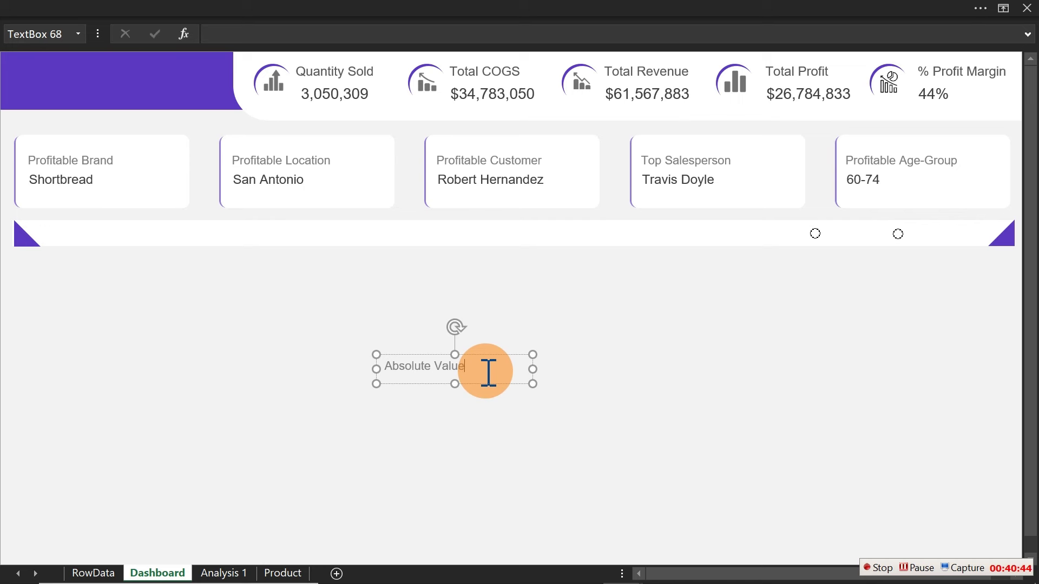
left_click_drag(534, 370, 476, 367)
Reduce the Absolute Value label's font size to 9 and tighten its text box around the text
left_click(196, 10)
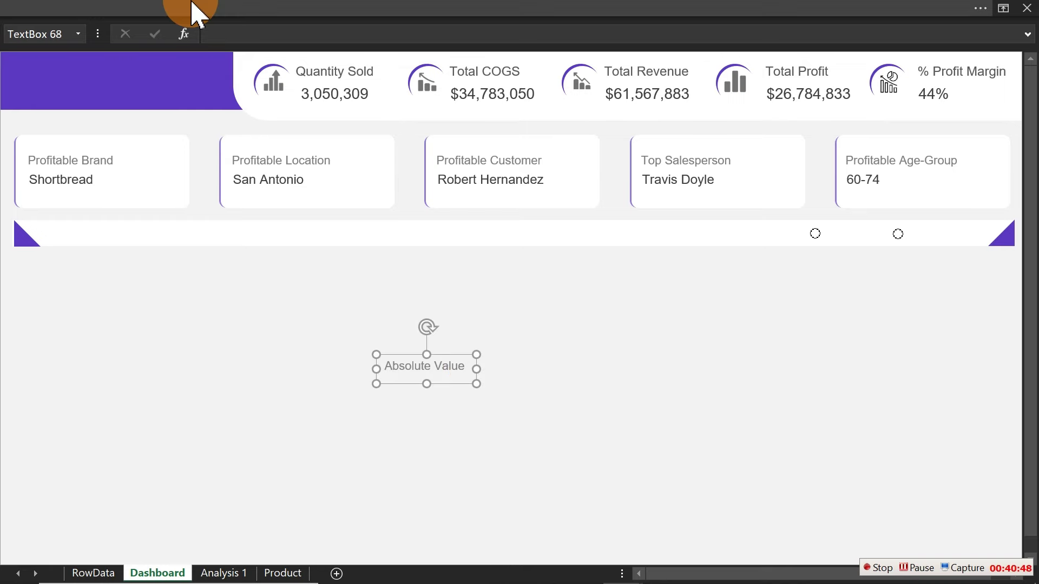
left_click(187, 8)
left_click(65, 41)
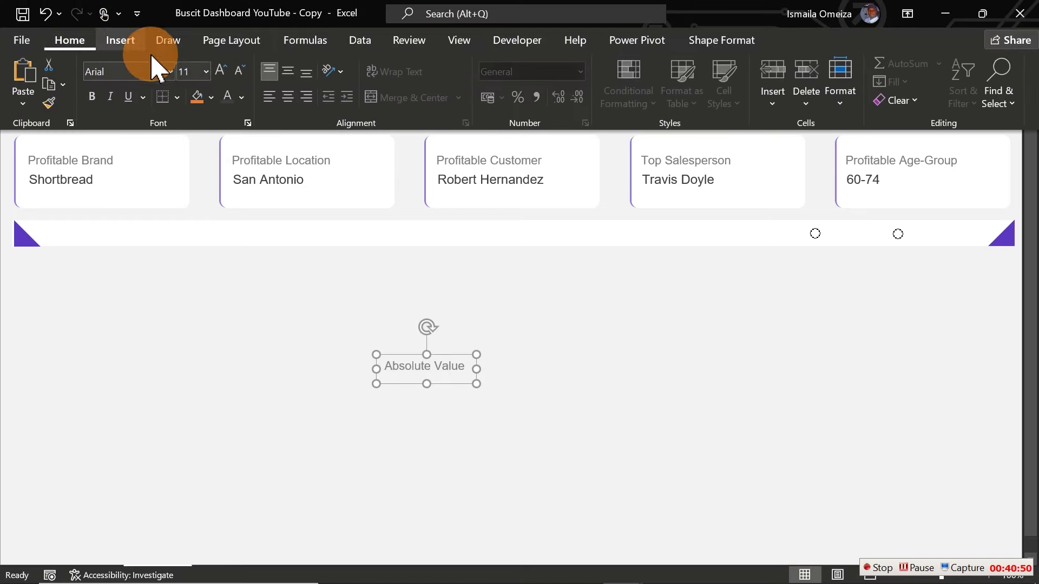
left_click(239, 71)
left_click(238, 71)
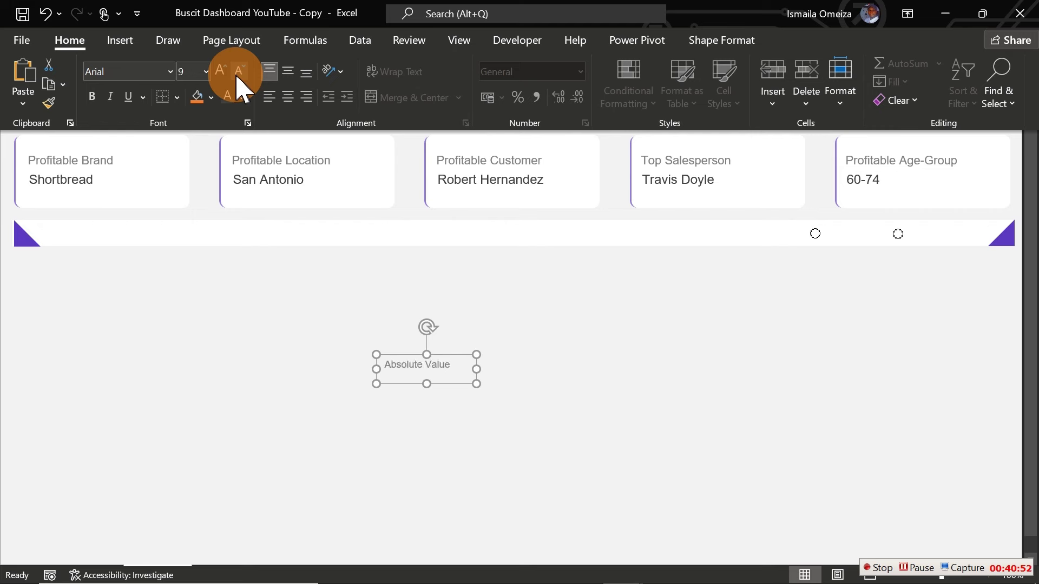
left_click(446, 385)
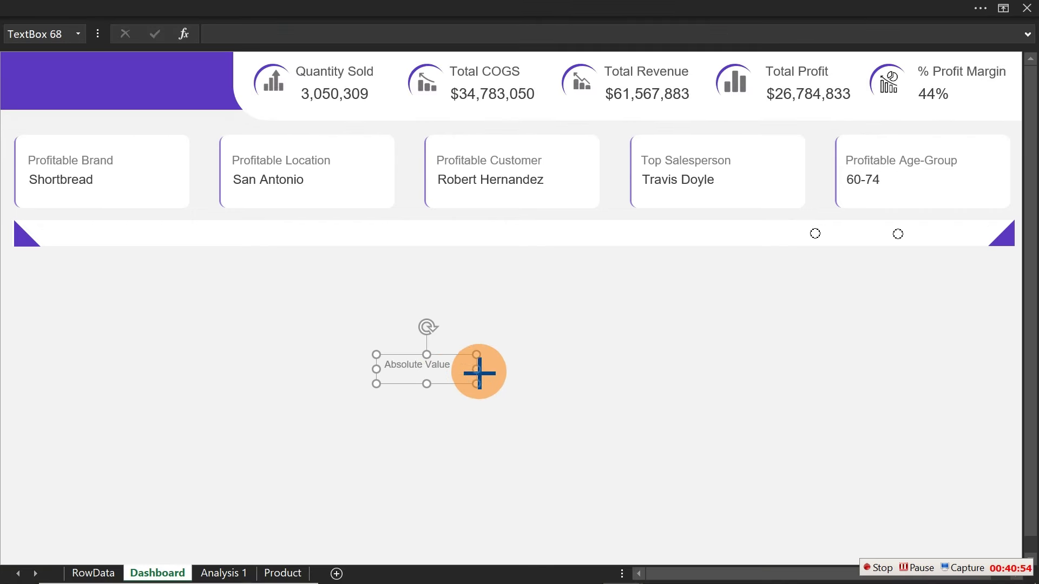
left_click_drag(479, 372, 457, 378)
Move the Absolute Value label onto the white bar, directly left of the first option button
left_click(558, 341)
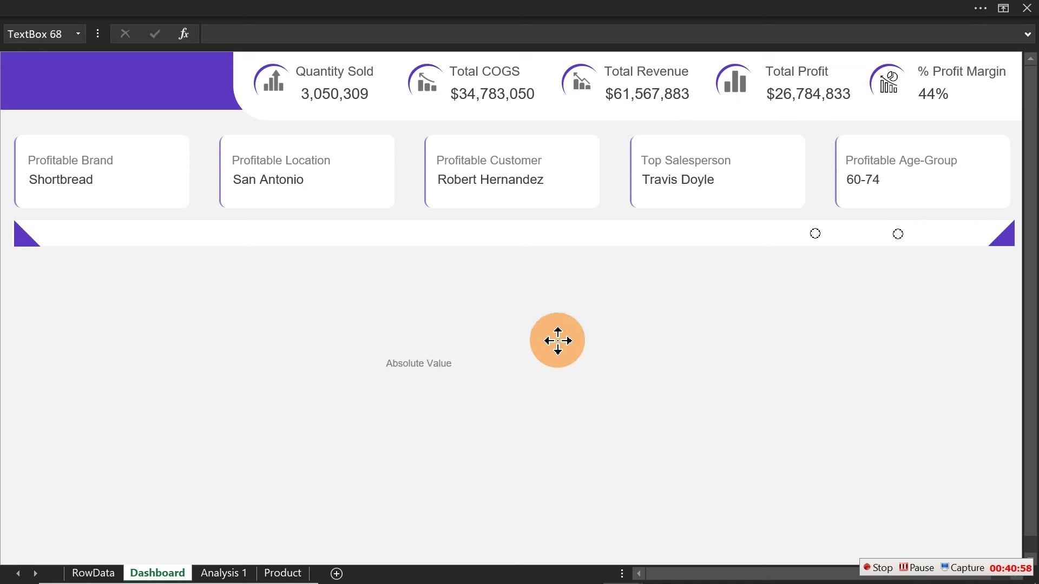
left_click_drag(557, 341, 789, 247)
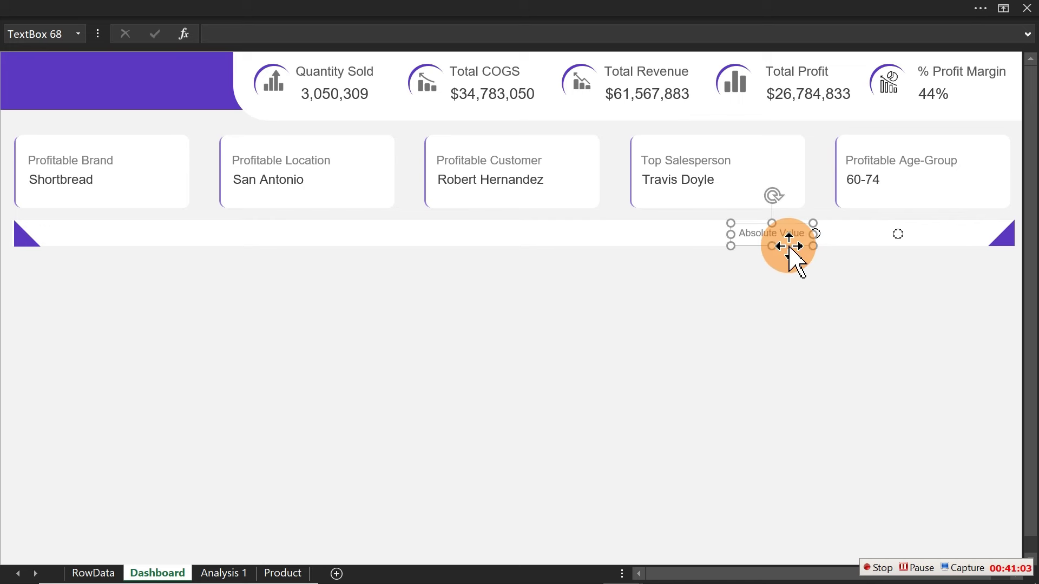
left_click(808, 291)
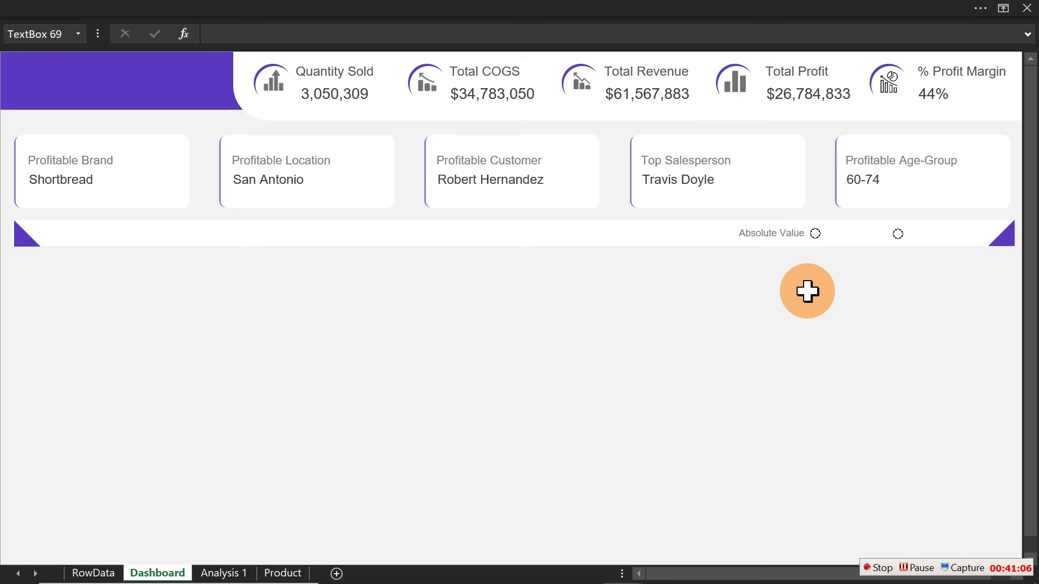
Duplicate the Absolute Value label as one reading Percentage, placed directly right of the second option button on the bar
key("ctrl+v")
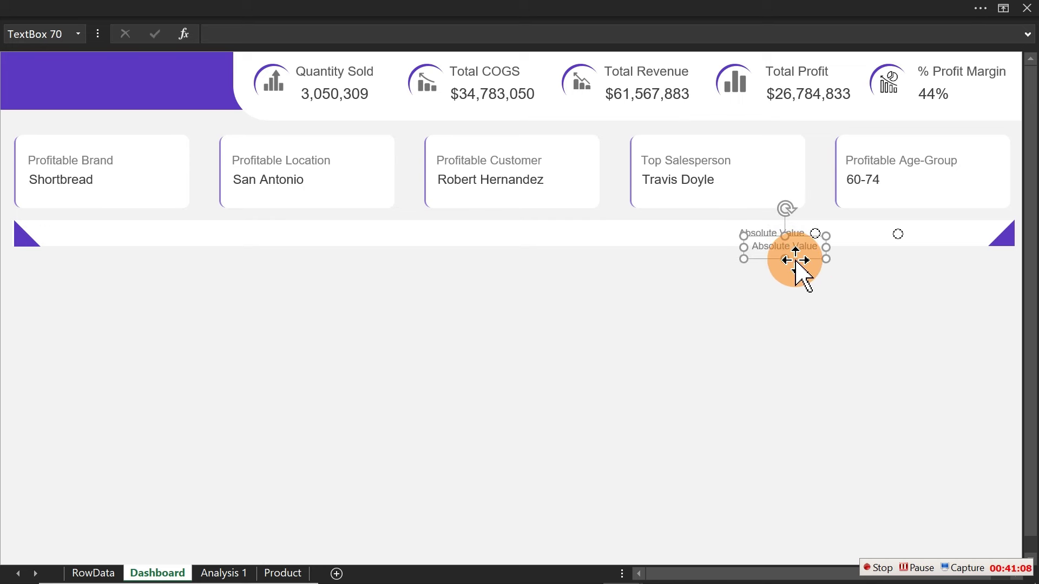
left_click_drag(795, 261, 725, 327)
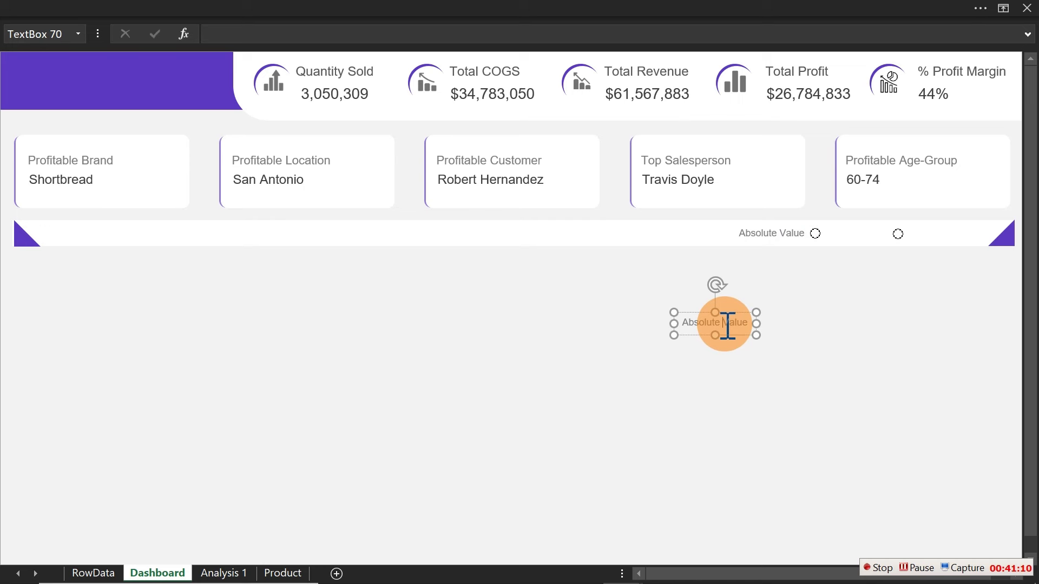
key("ctrl+a")
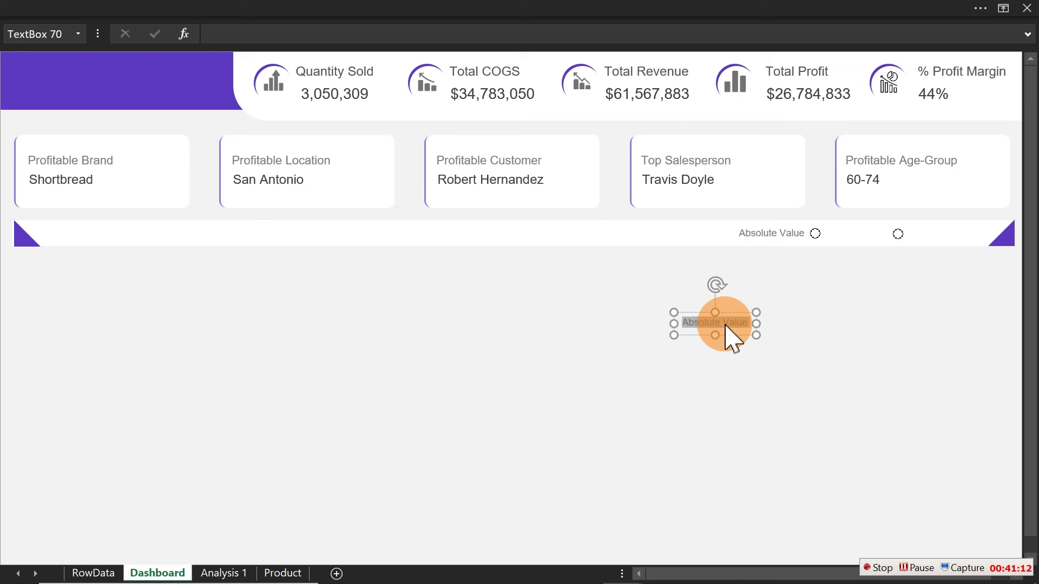
type("Percent")
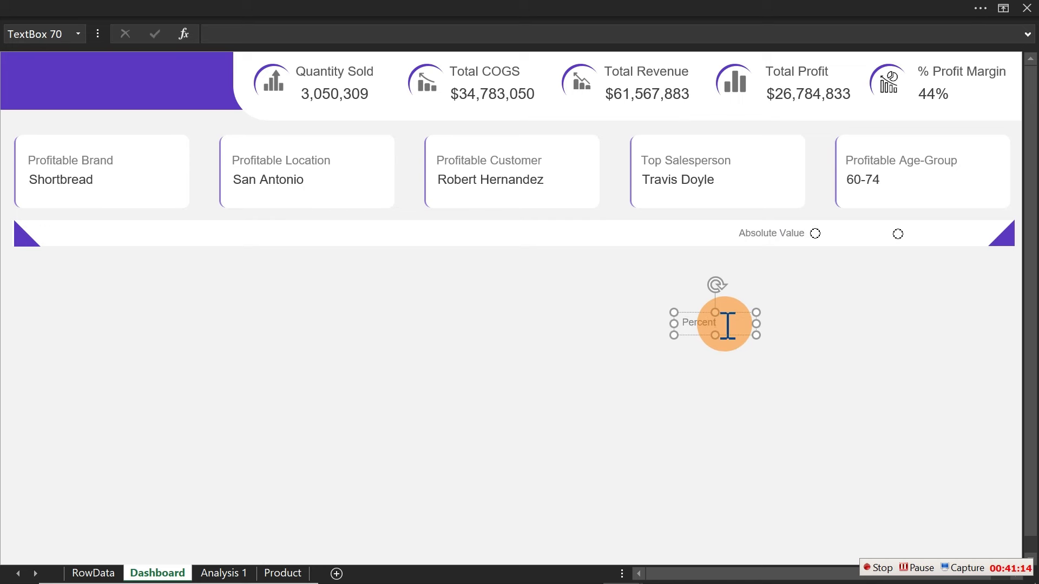
type("age")
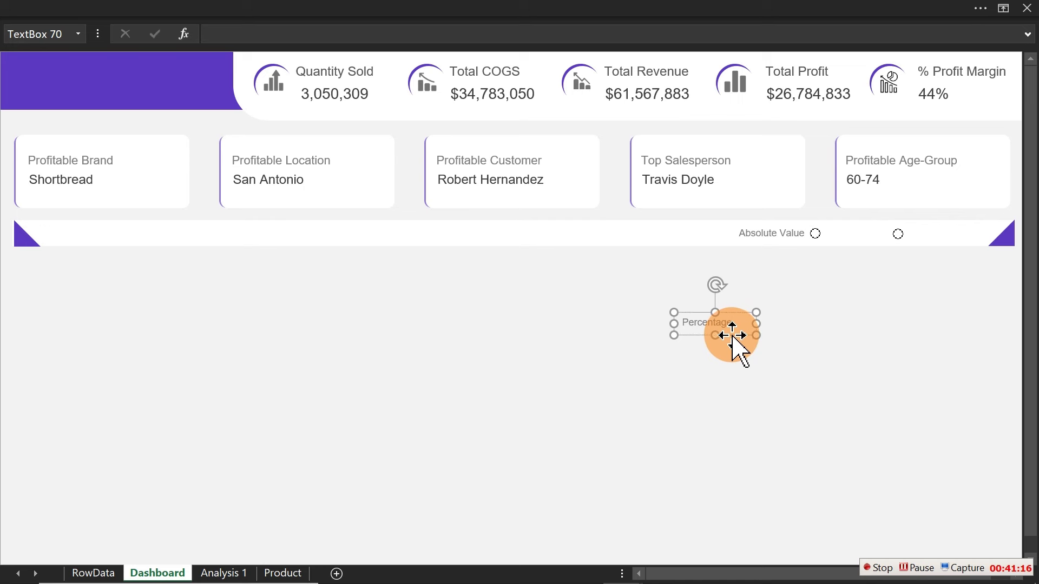
left_click_drag(733, 336, 953, 246)
left_click(899, 309)
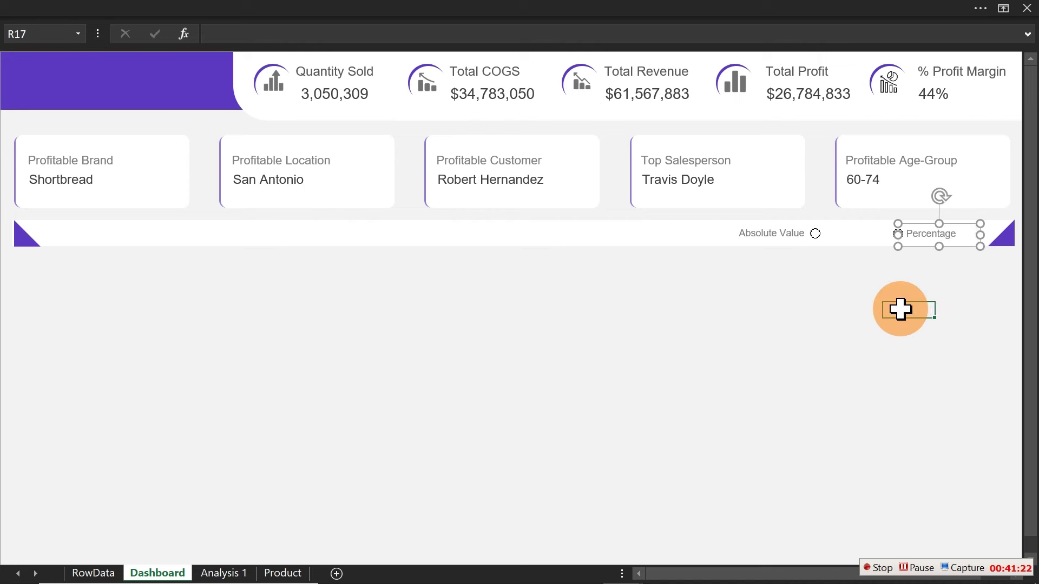
Bring the option button beside the Percentage label to the front of the overlapping text box
left_click(898, 234, "ctrl")
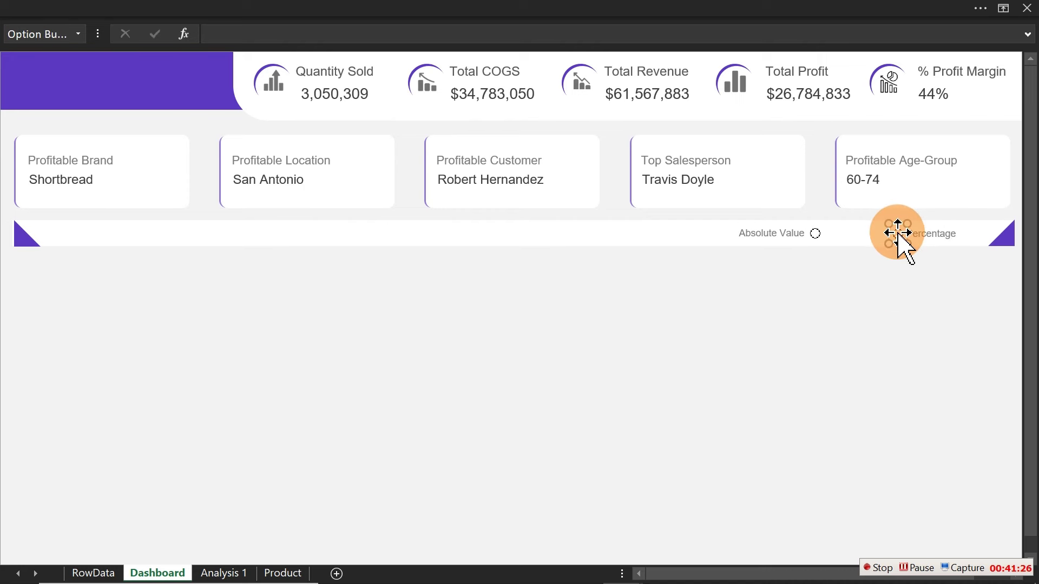
left_click(412, 10)
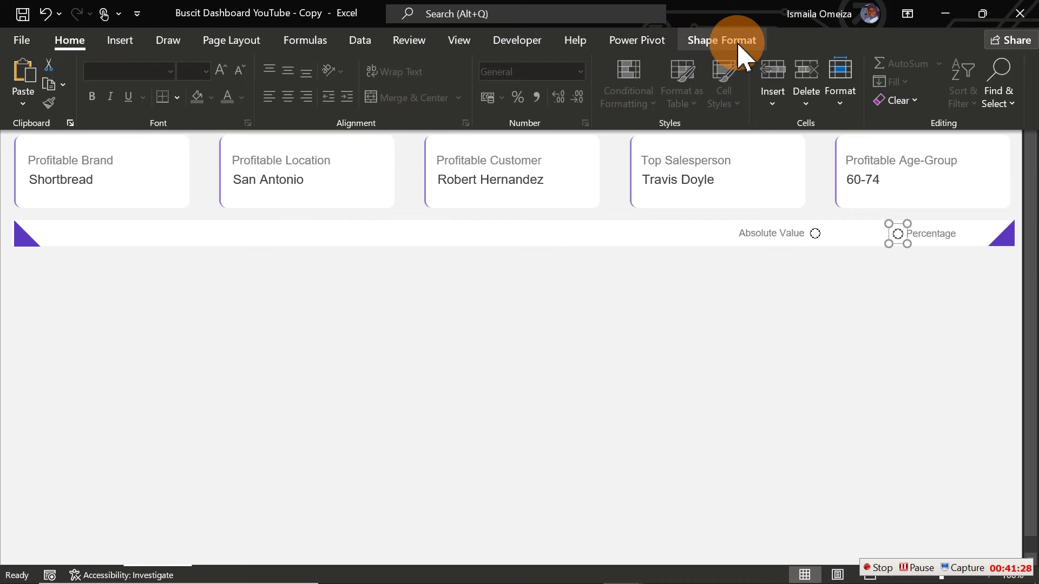
left_click(740, 44)
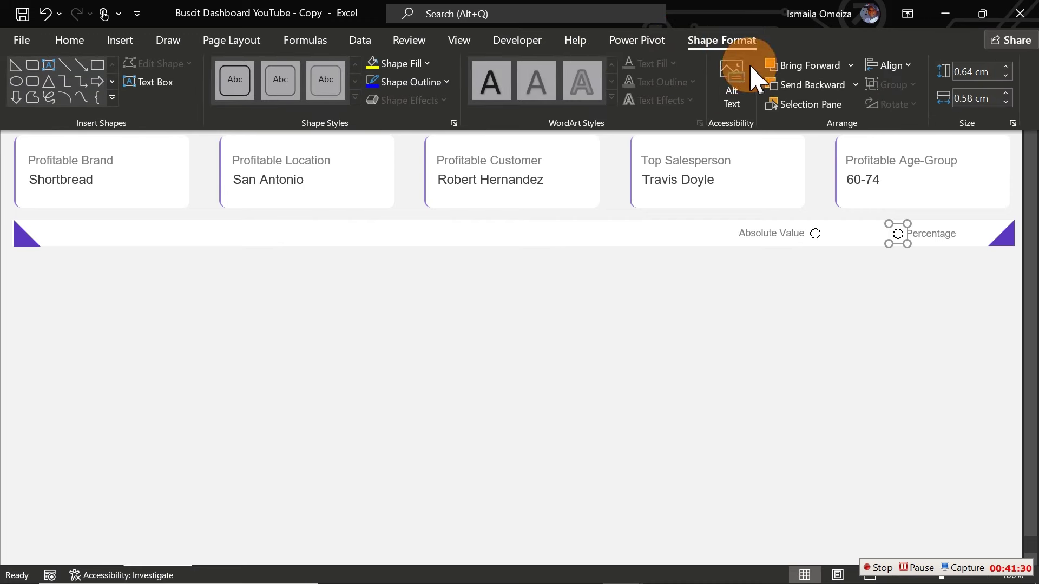
left_click(850, 65)
left_click(817, 106)
left_click(926, 227)
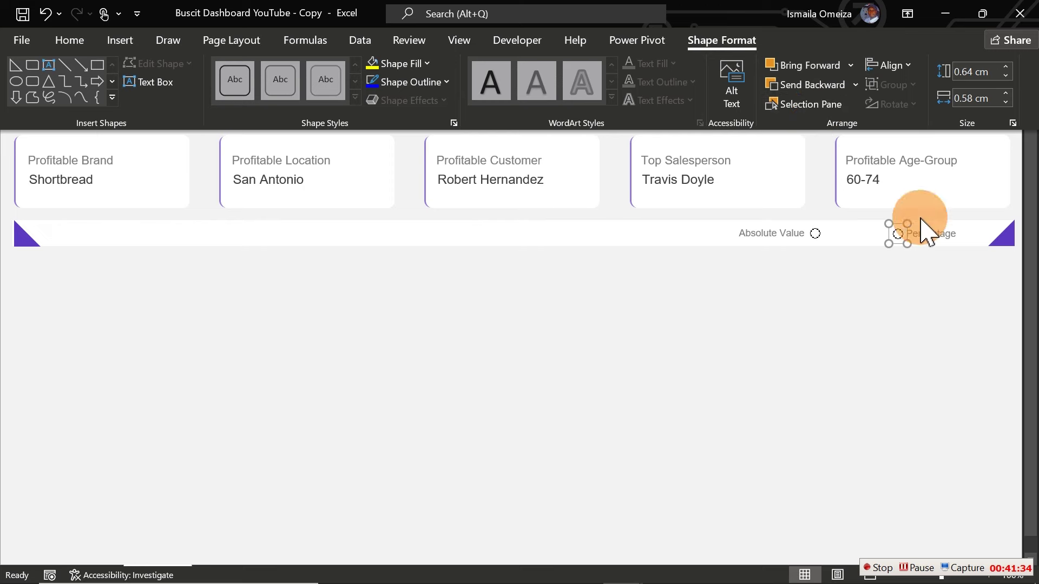
key("ctrl+shift+F1")
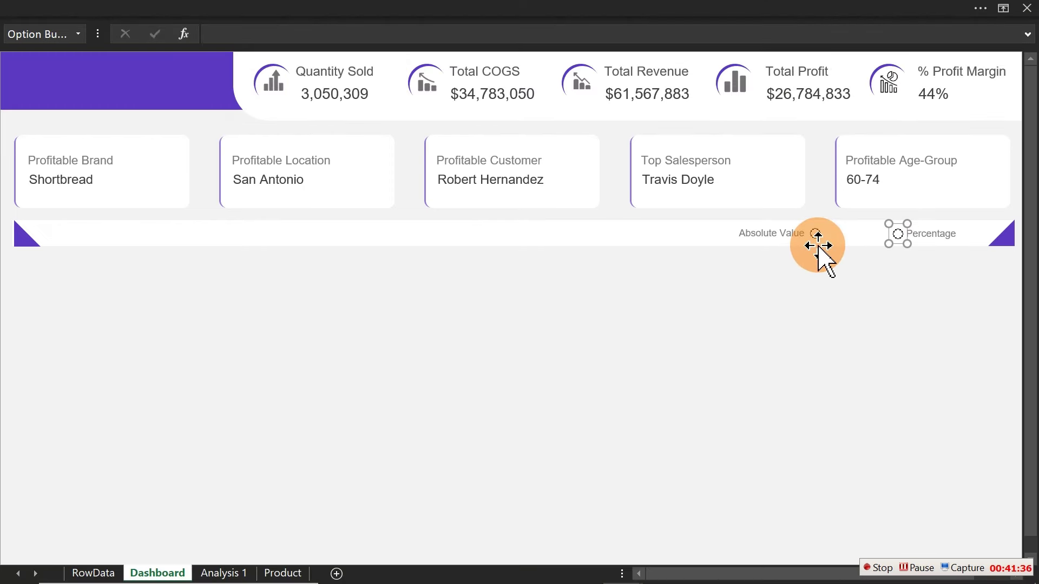
Bring both option buttons on the white bar to the front of the overlapping shapes
left_click(819, 242, "ctrl")
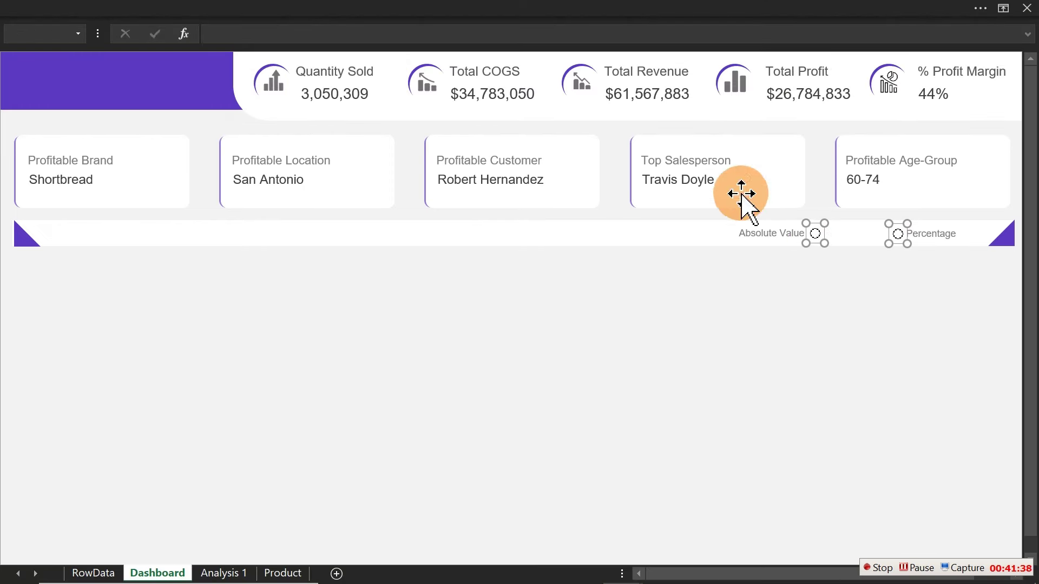
left_click(676, 10)
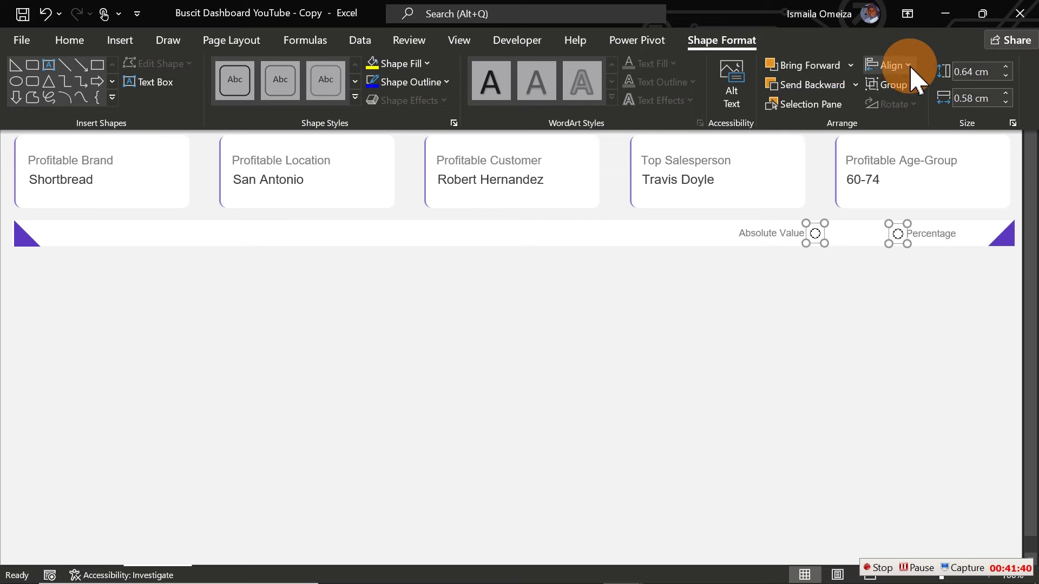
left_click(851, 67)
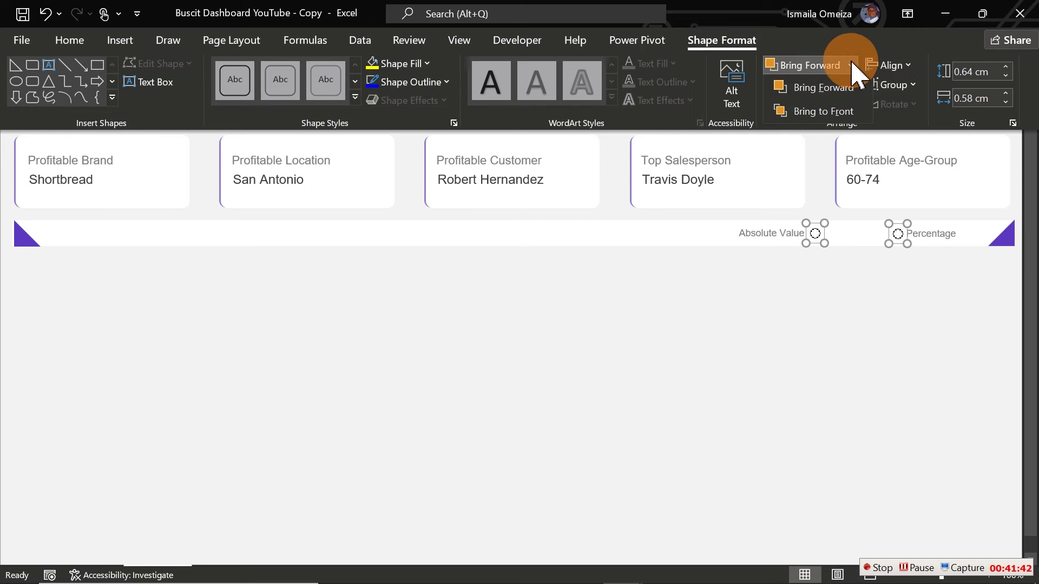
left_click(839, 109)
left_click(777, 341)
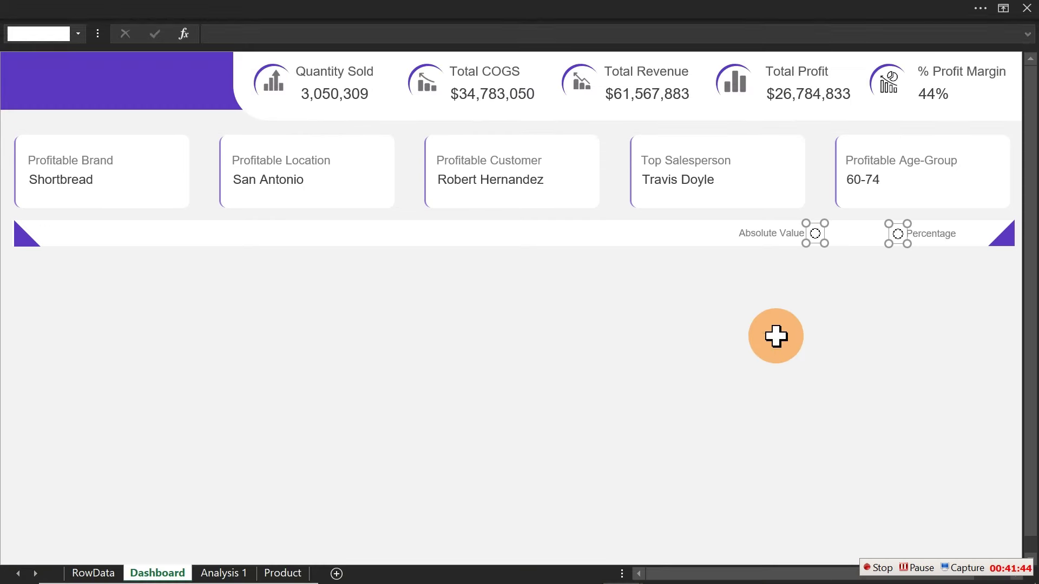
Test the two option buttons by selecting each in turn, finishing with Absolute Value selected
left_click(817, 237)
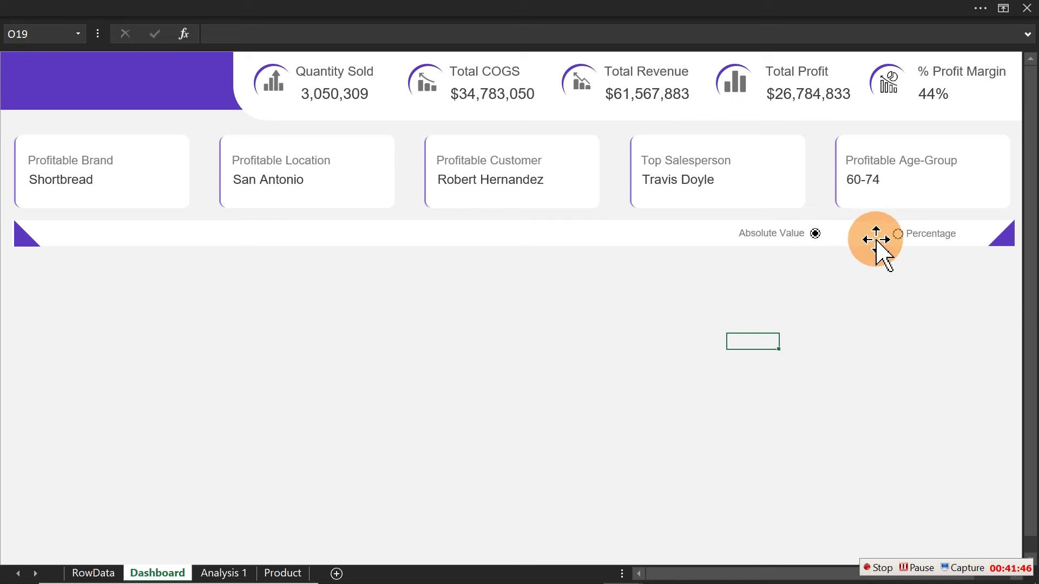
left_click(896, 237)
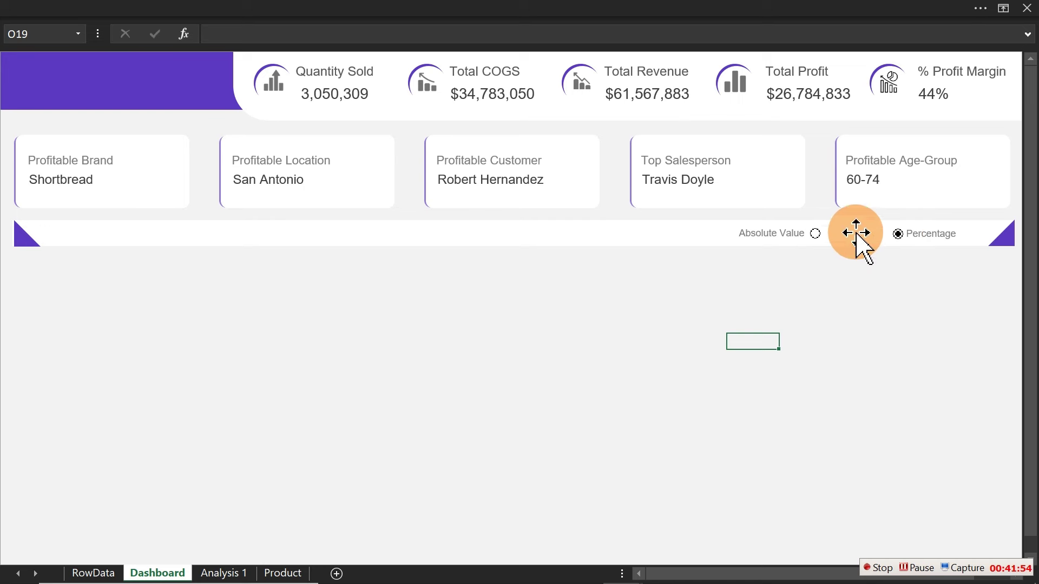
left_click(816, 234)
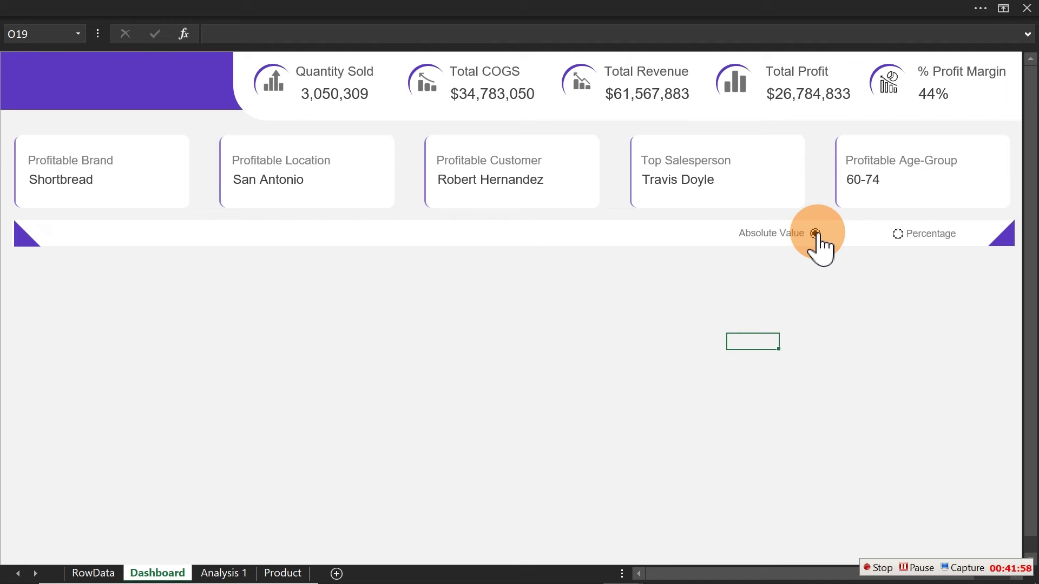
Link the Absolute Value option button to cell U4 on the Analysis 1 sheet
right_click(816, 233)
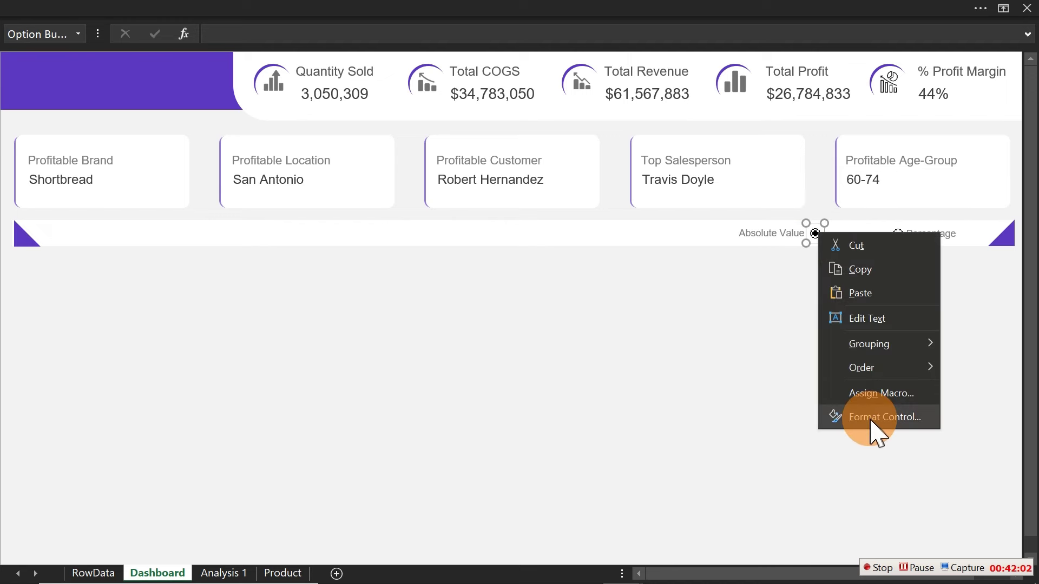
left_click(872, 418)
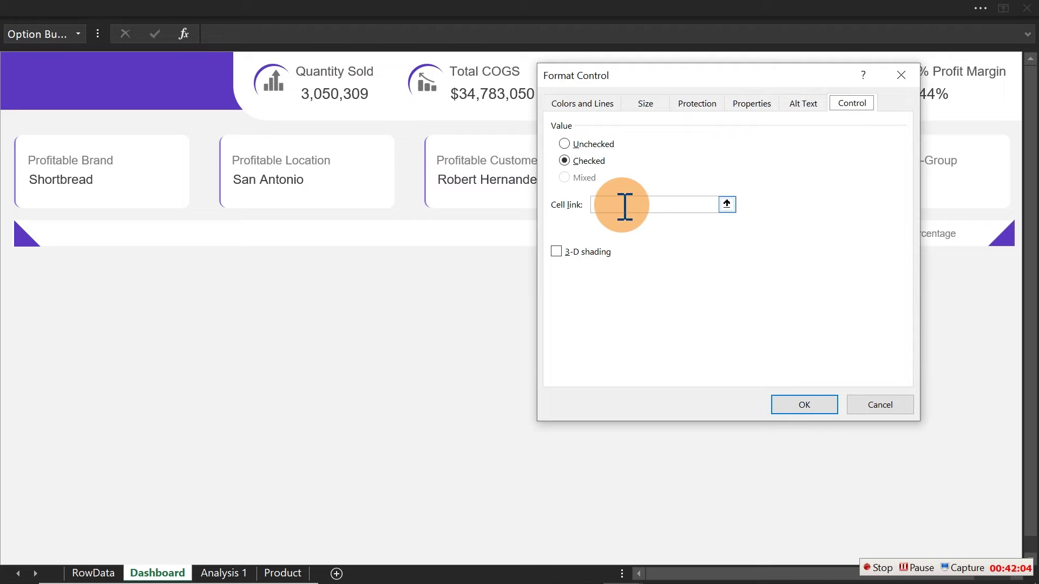
left_click(625, 206)
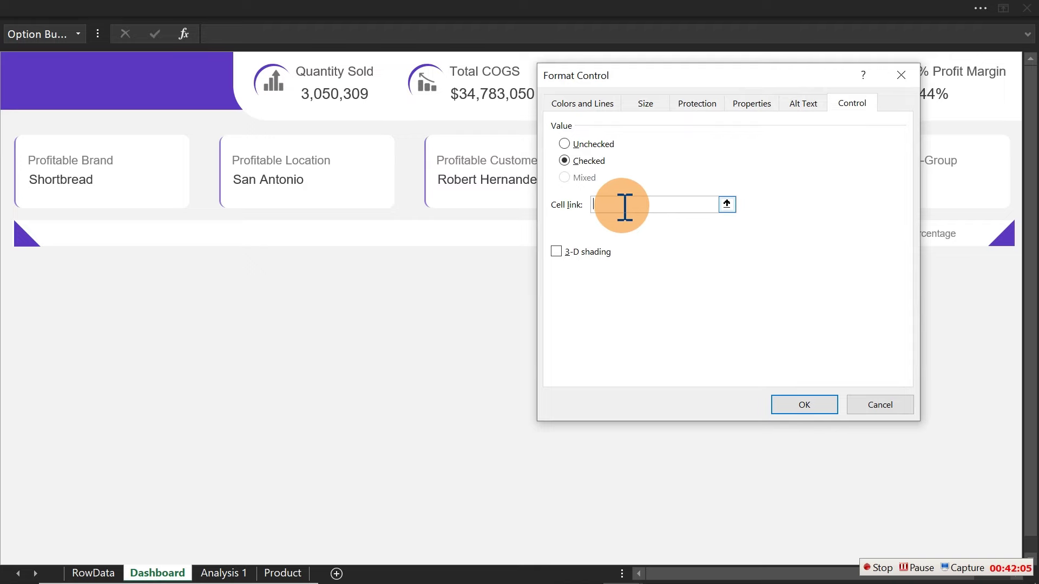
left_click(230, 575)
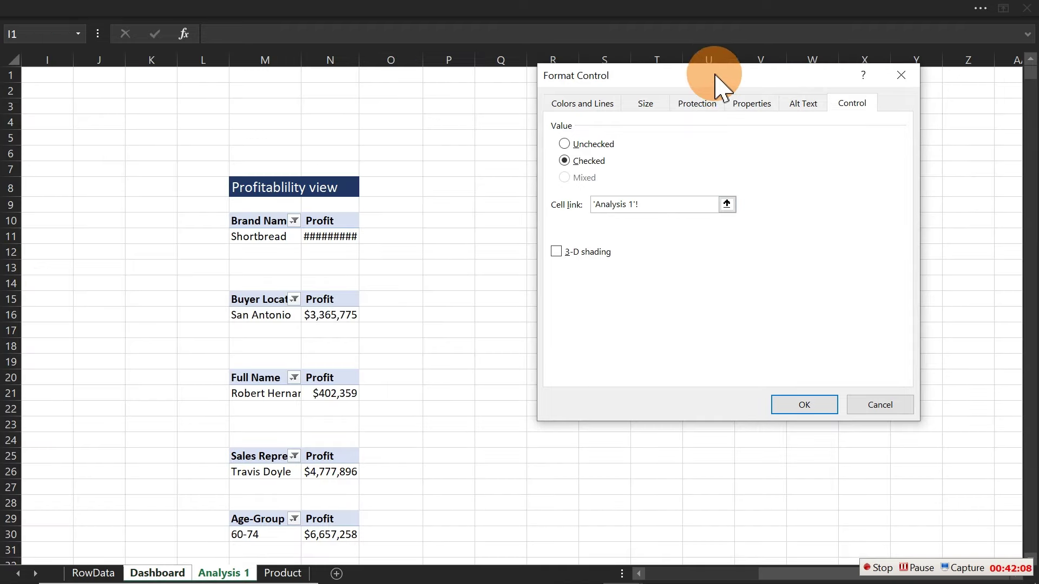
left_click_drag(715, 81, 563, 302)
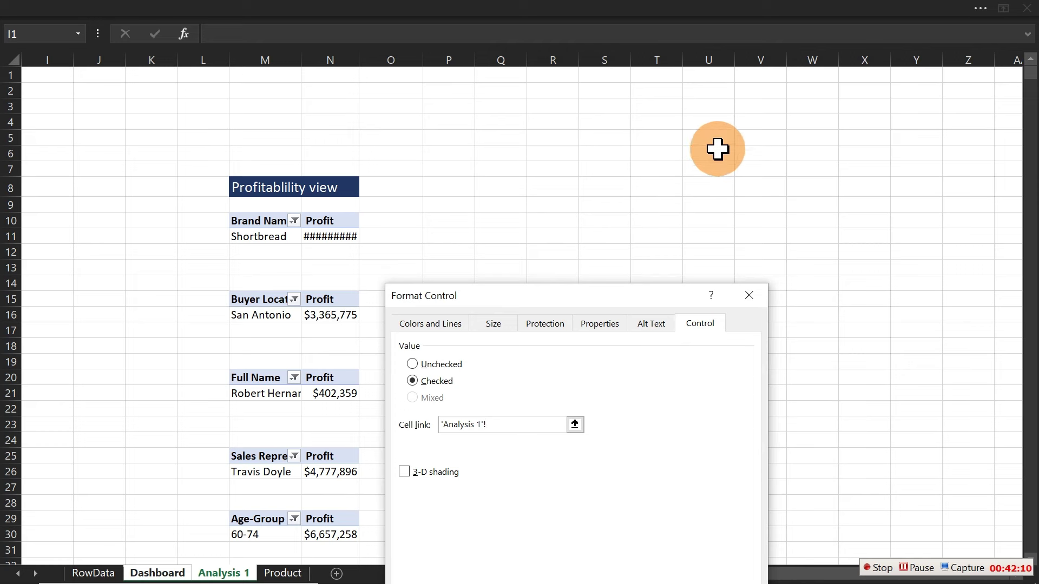
left_click(721, 122)
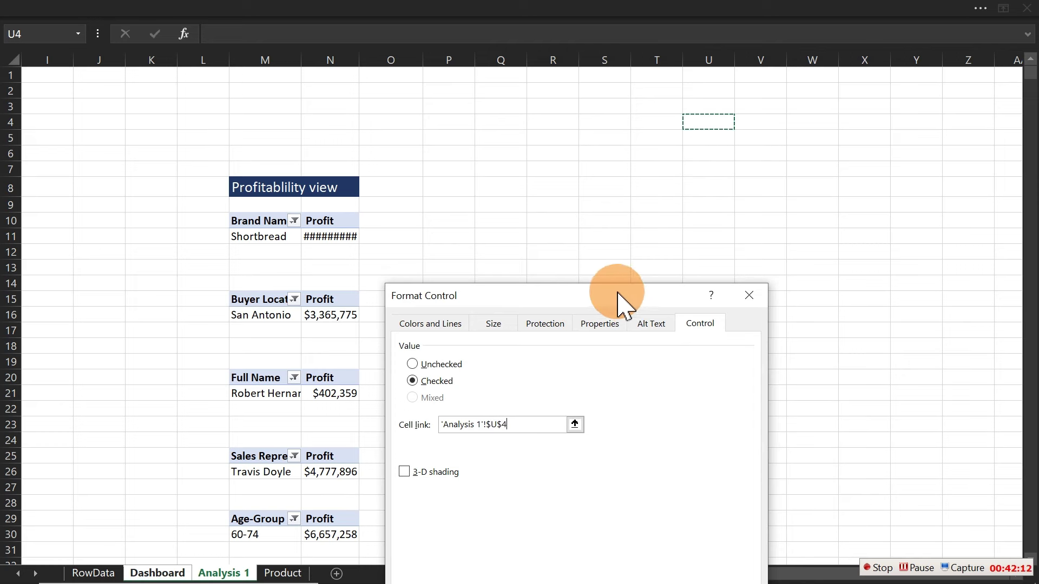
left_click_drag(621, 303, 543, 183)
left_click(575, 507)
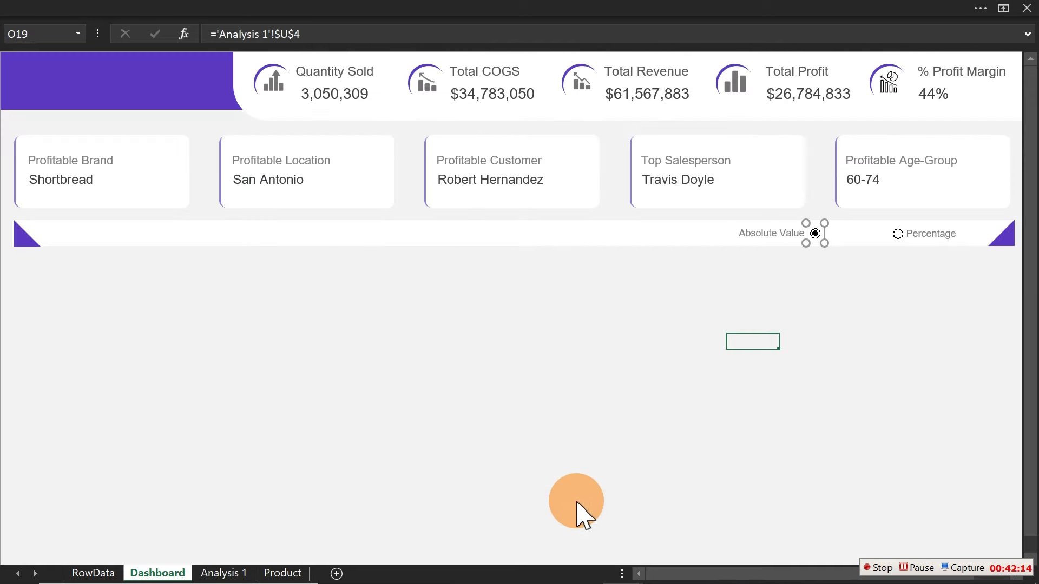
On Analysis 1, enter the label Options in U3 and give the linked cell U4 a defined name beginning with OptionBot
left_click(228, 573)
left_click(705, 106)
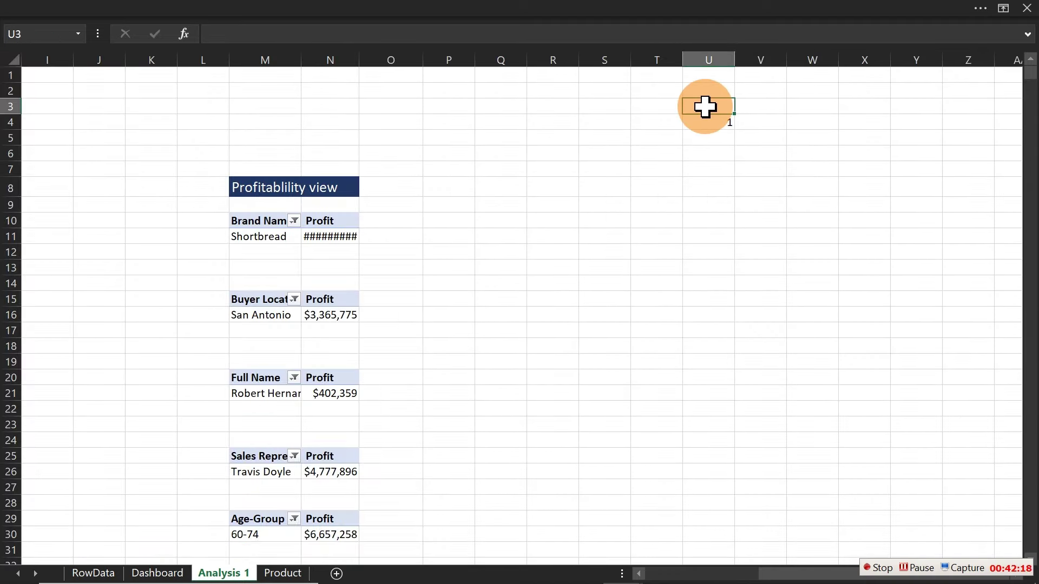
type("Options")
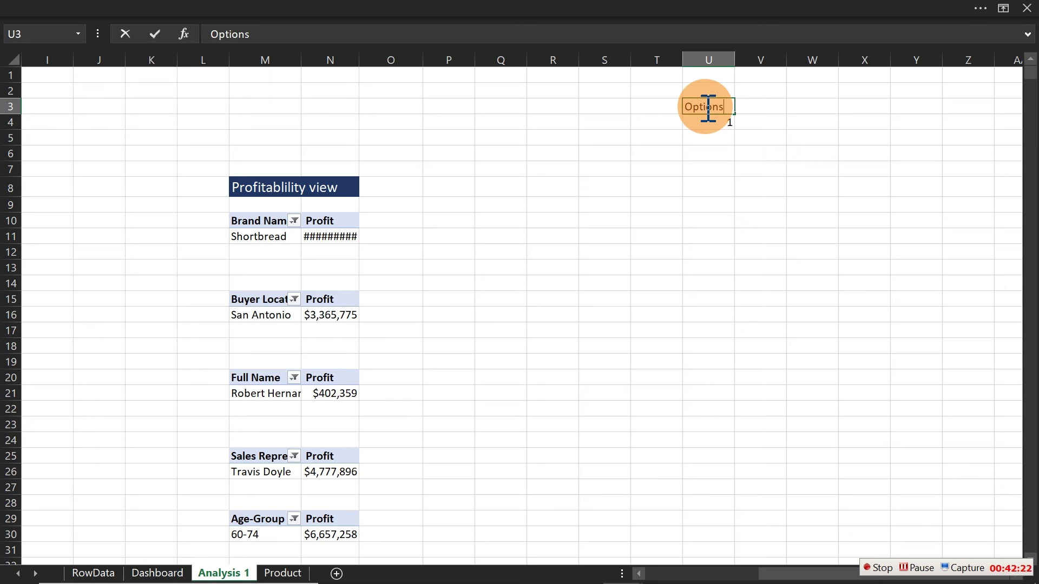
key("Return")
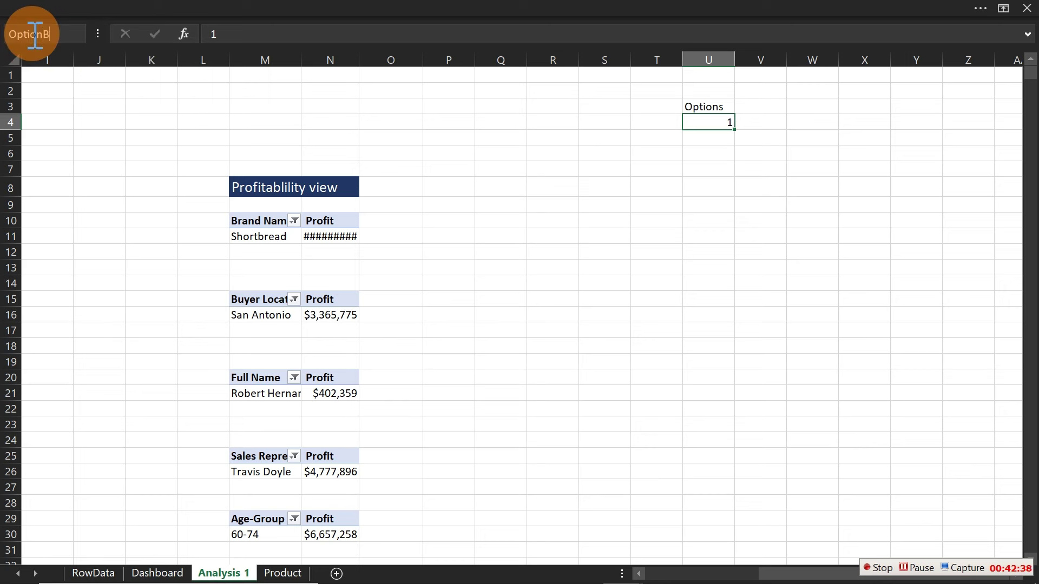
type("ton")
key("Return")
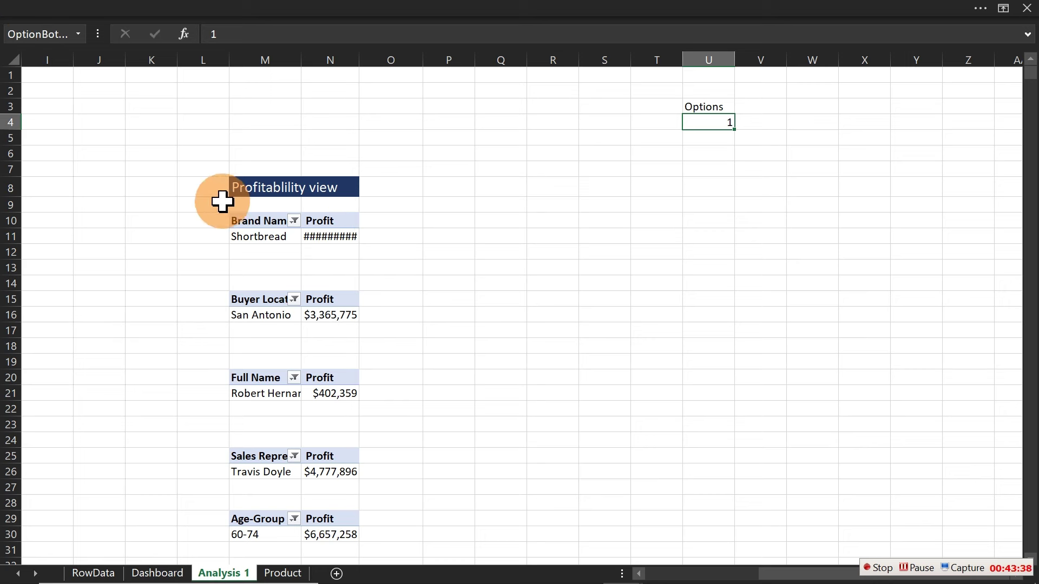
Copy the Brand Names profit pivot table at M10:N11 to cell U9
left_click_drag(239, 220, 303, 237)
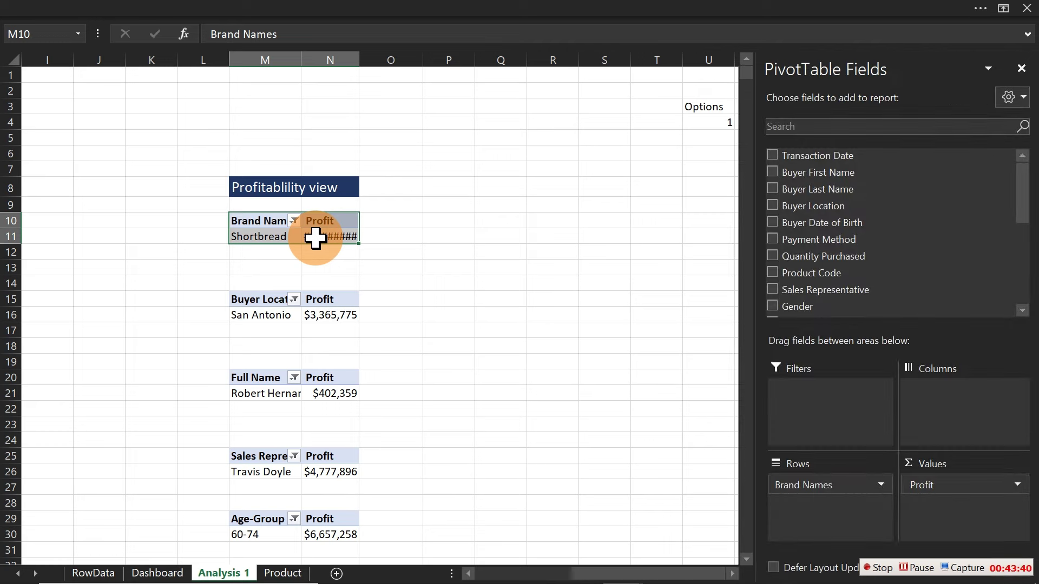
key("ctrl+c")
left_click(660, 204)
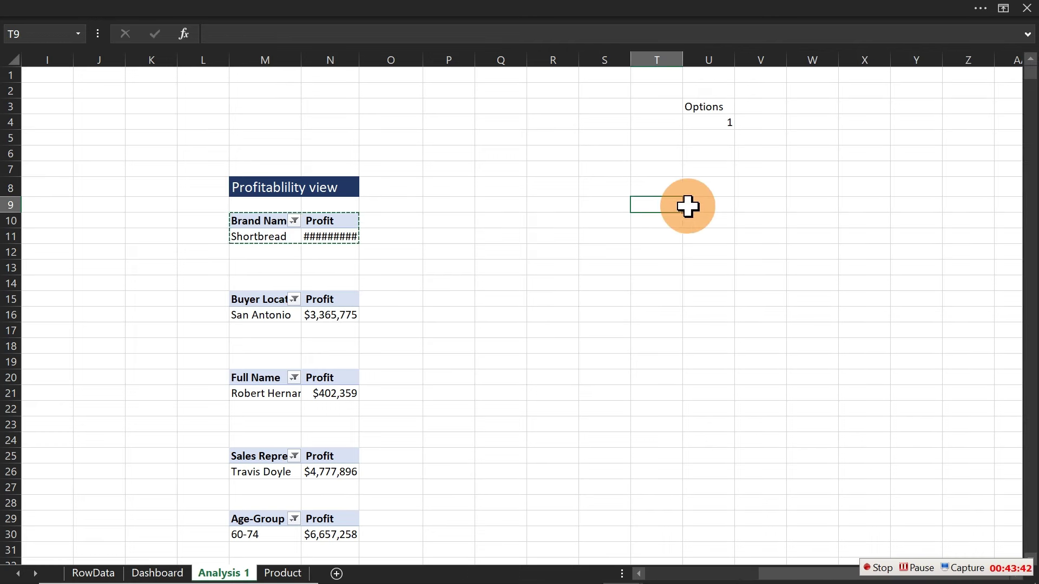
left_click(698, 206)
key("ctrl+v")
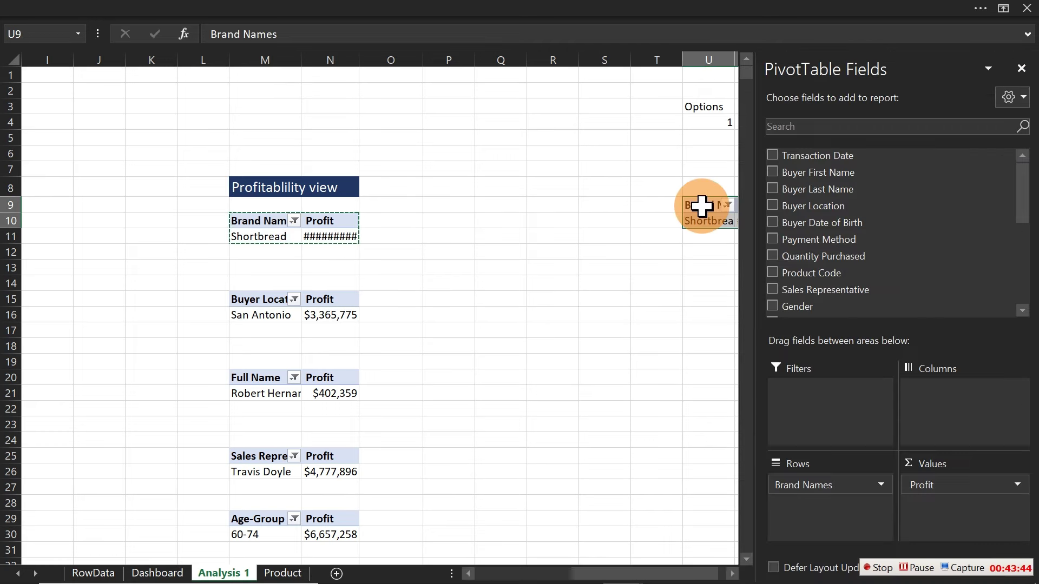
Enter the title Revenue by AgeGroup in U7, above the copied pivot table
left_click(724, 181)
left_click(710, 168)
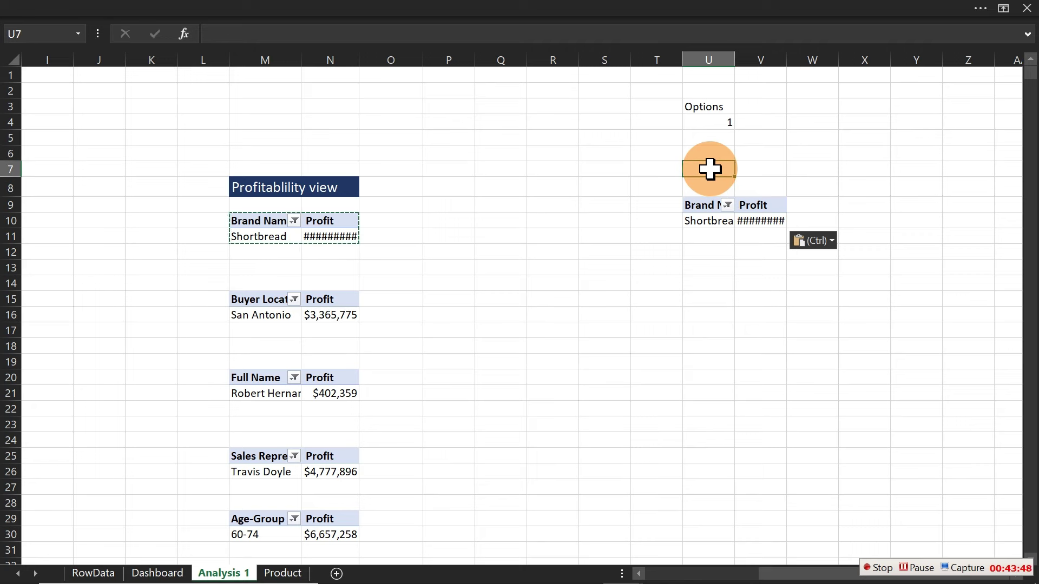
type("Reve")
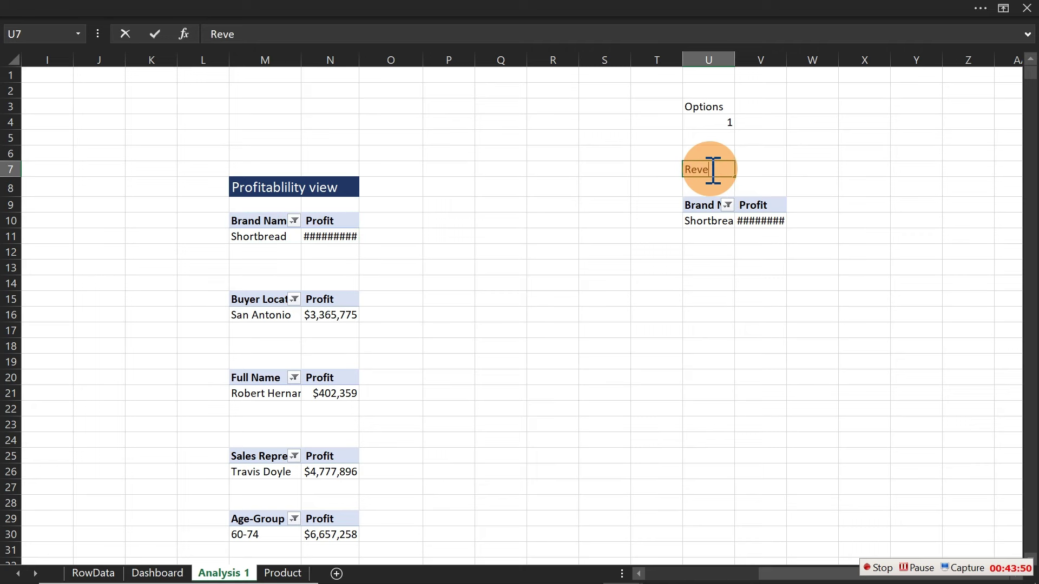
type("nue by Age")
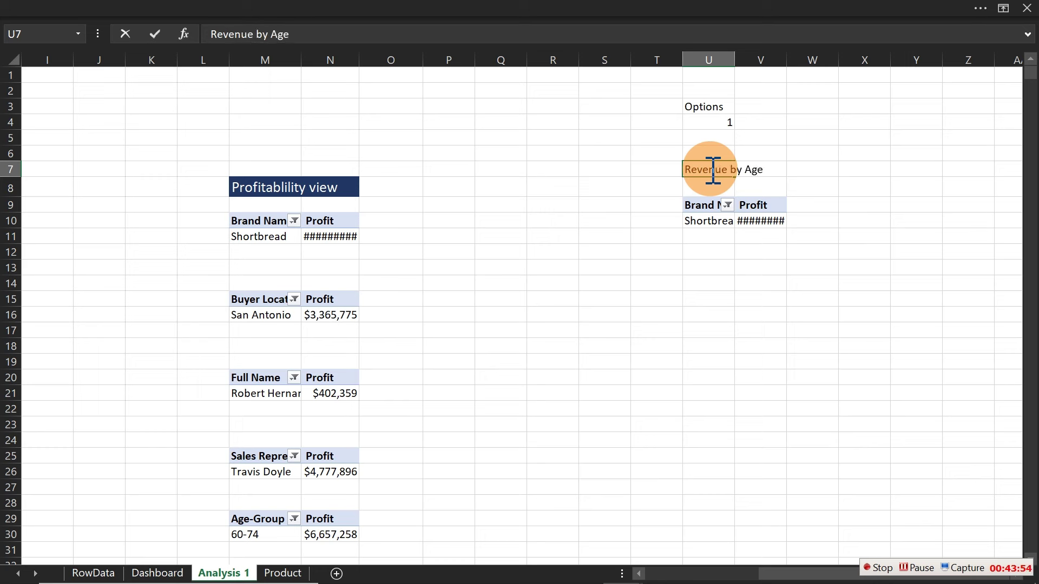
type("Group")
key("Return")
Copy the Profitability view header's formatting onto U7:W7 and autofit the width of column V
left_click(275, 186)
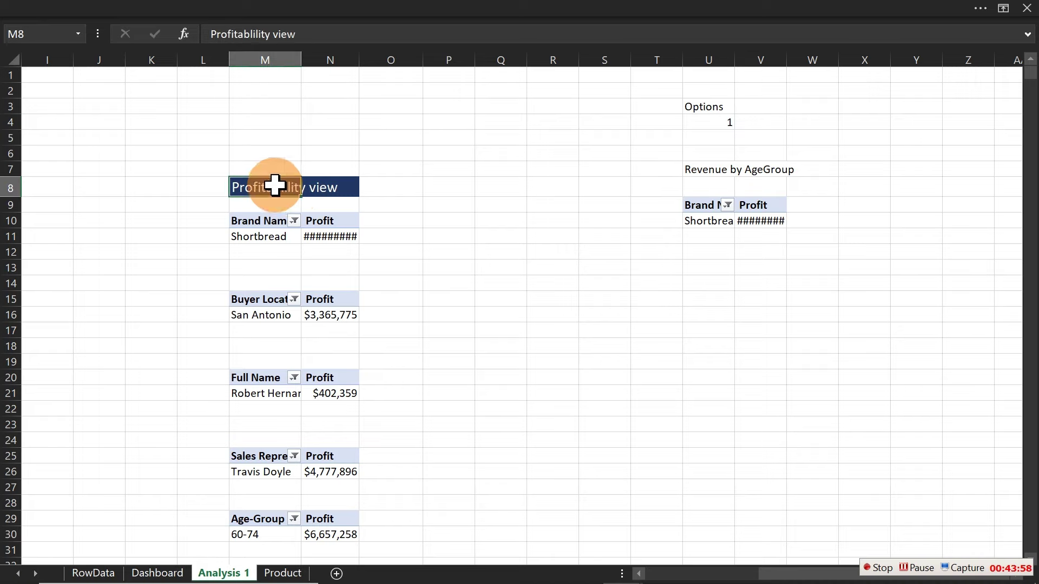
left_click(69, 11)
left_click(49, 103)
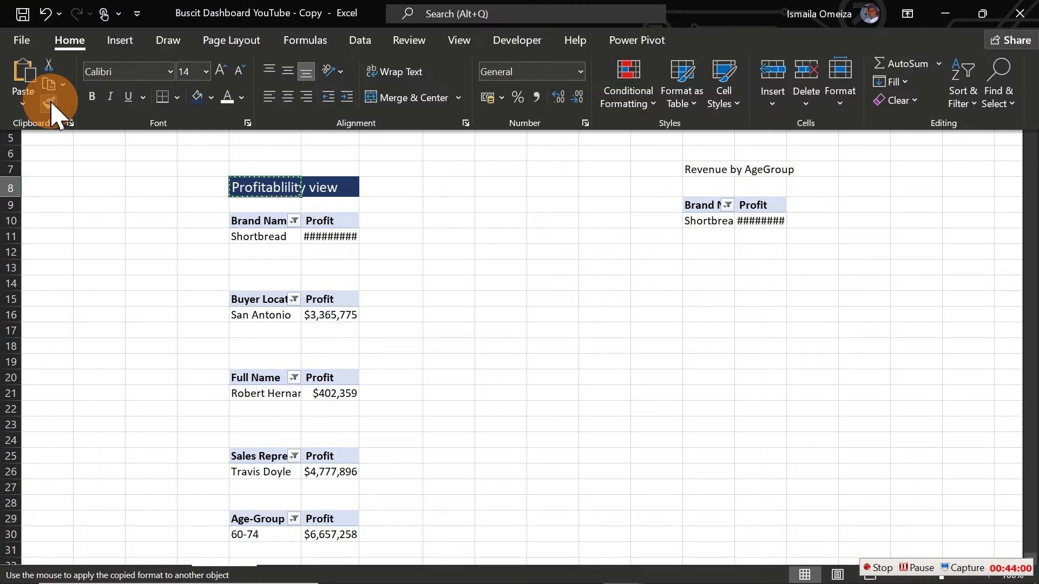
left_click_drag(696, 169, 796, 168)
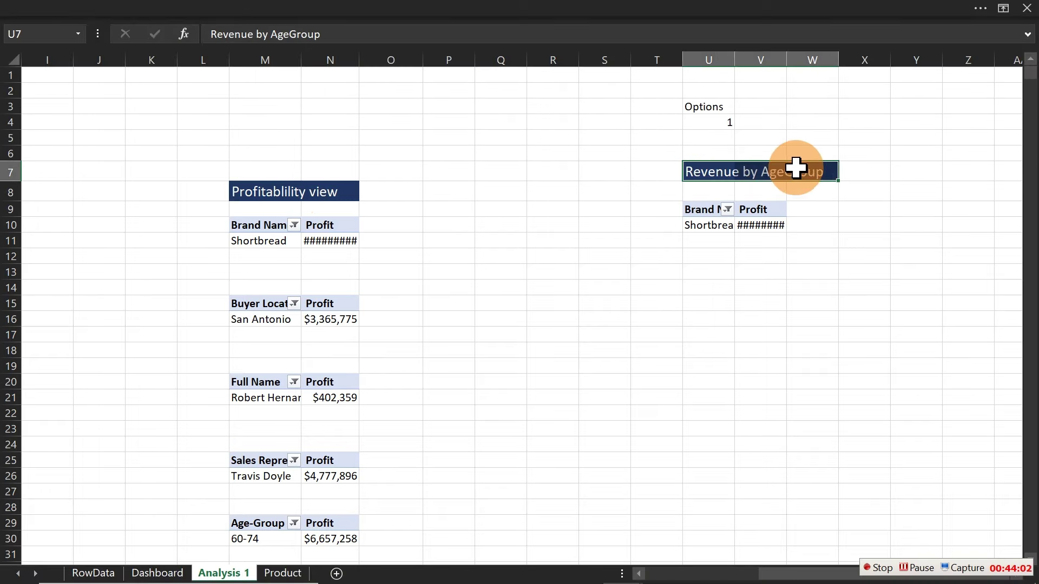
double_click(787, 59)
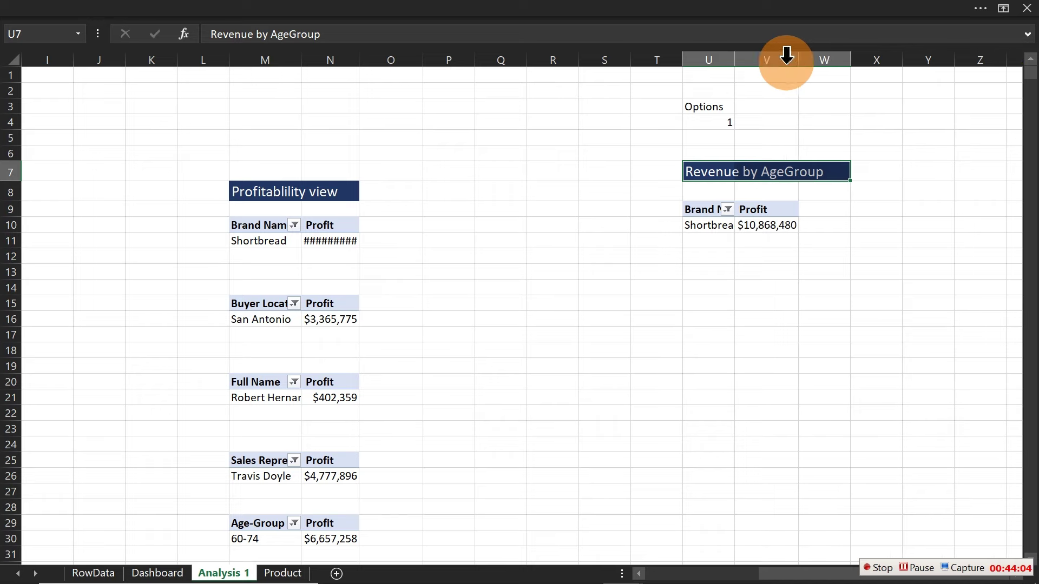
Replace Brand Names with Age-Group as the row field of the pivot table at U9
left_click(744, 225)
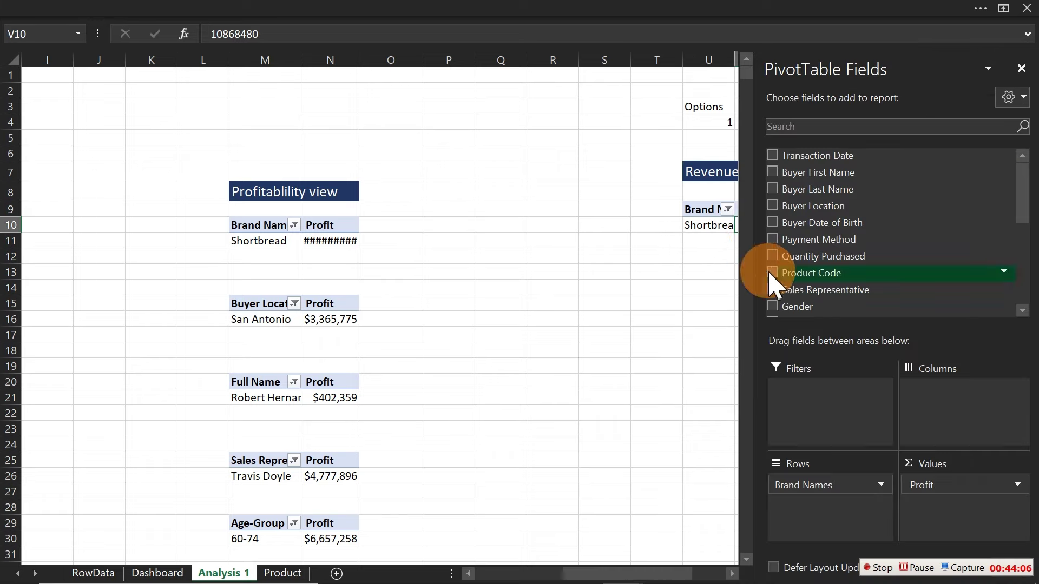
left_click_drag(828, 486, 667, 452)
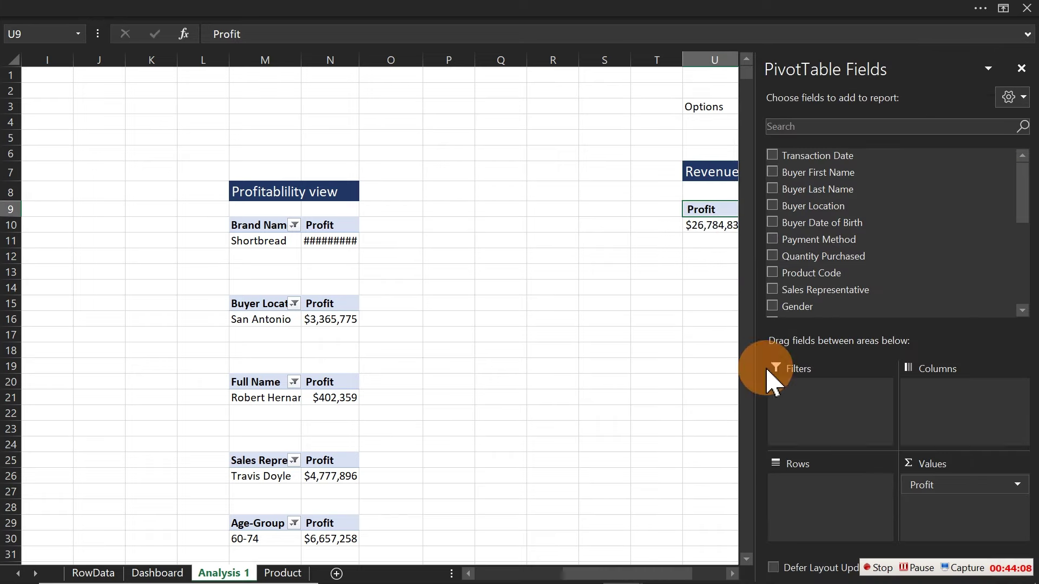
left_click_drag(1023, 197, 1027, 253)
left_click(773, 251)
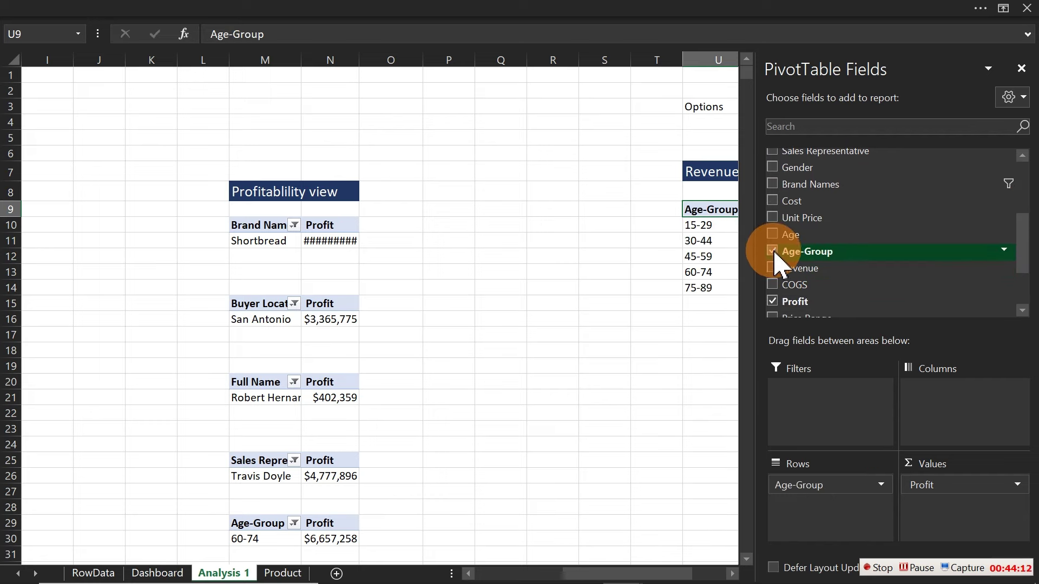
left_click(708, 476)
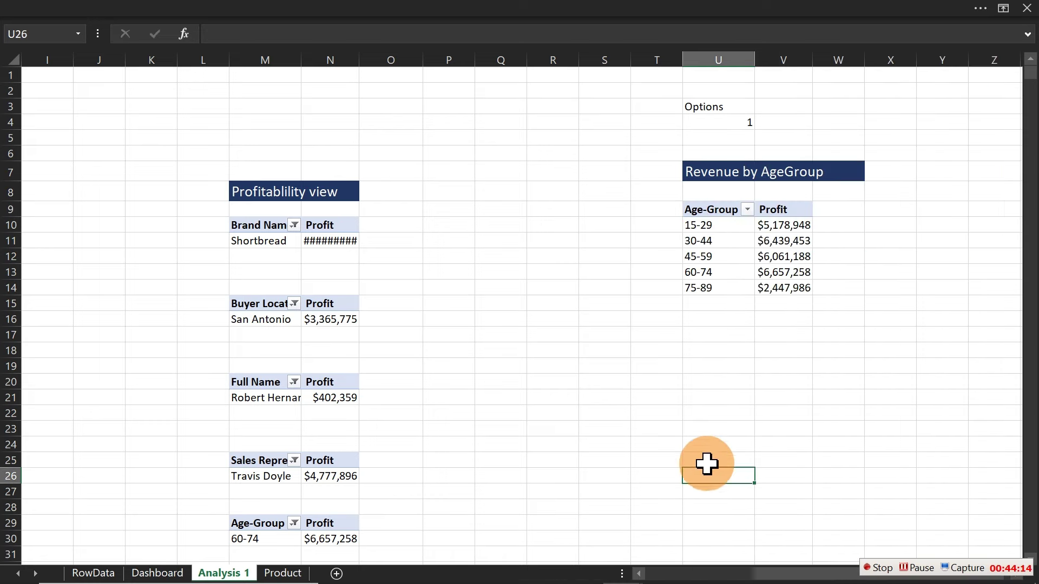
Duplicate the Age-Group profit pivot table from U9:V14 to cell U20
left_click_drag(710, 211, 793, 291)
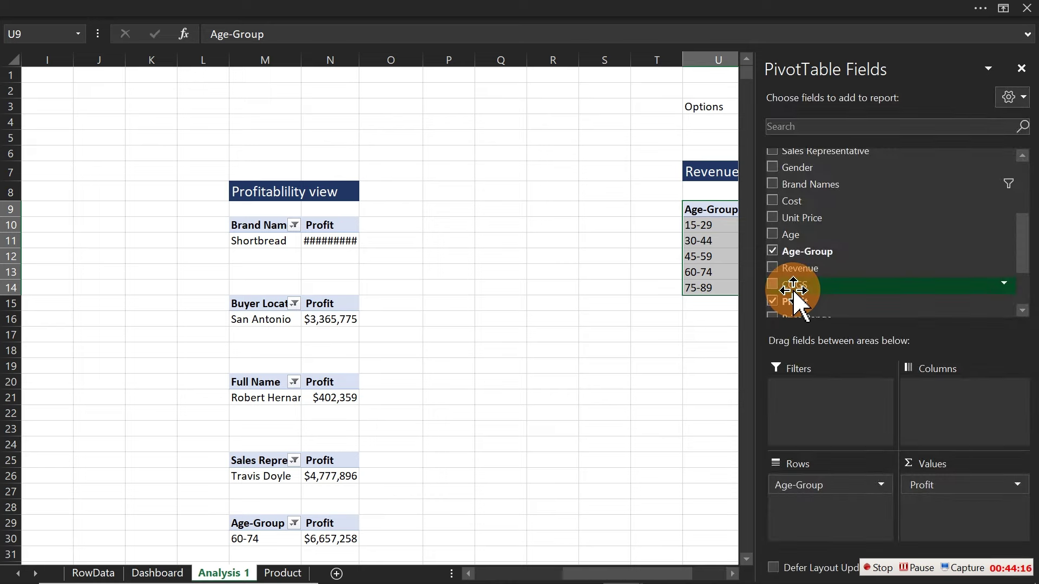
key("ctrl+c")
left_click(715, 351)
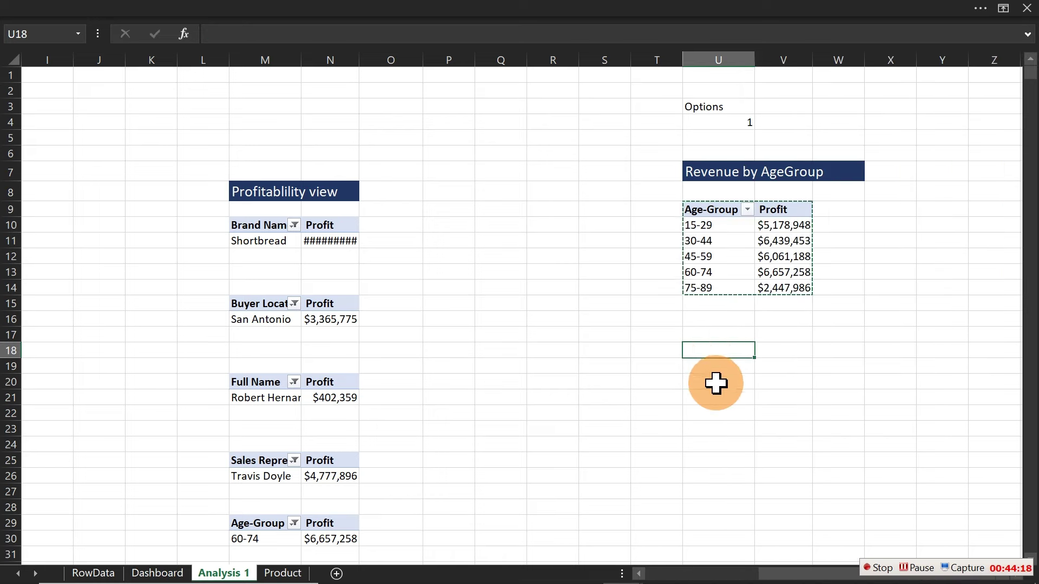
left_click(716, 384)
key("ctrl+v")
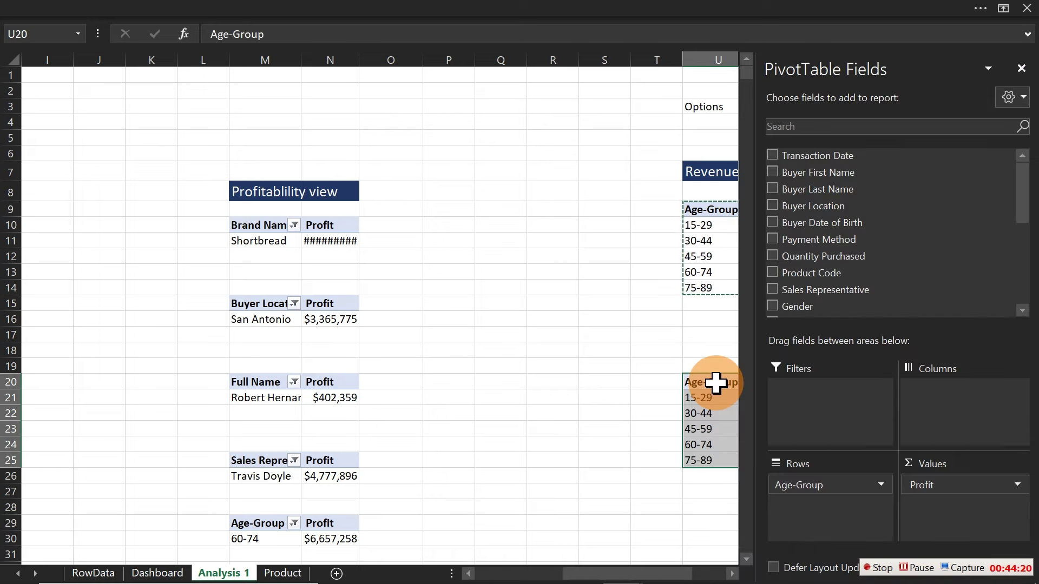
Remove Profit from the values of the pivot table at U20 and enter the heading Check beside it in V20
left_click_drag(935, 487, 525, 473)
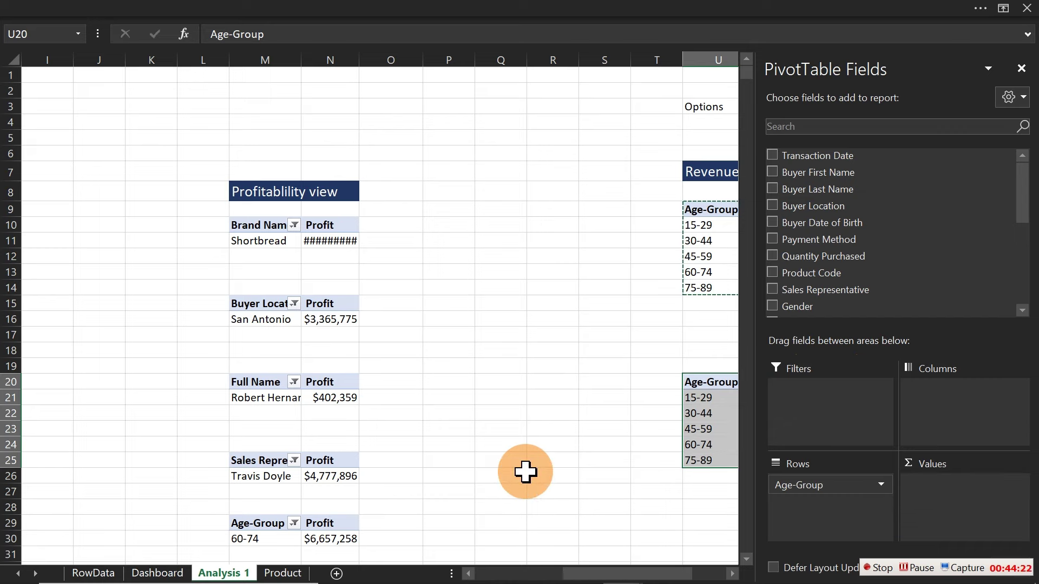
left_click(642, 465)
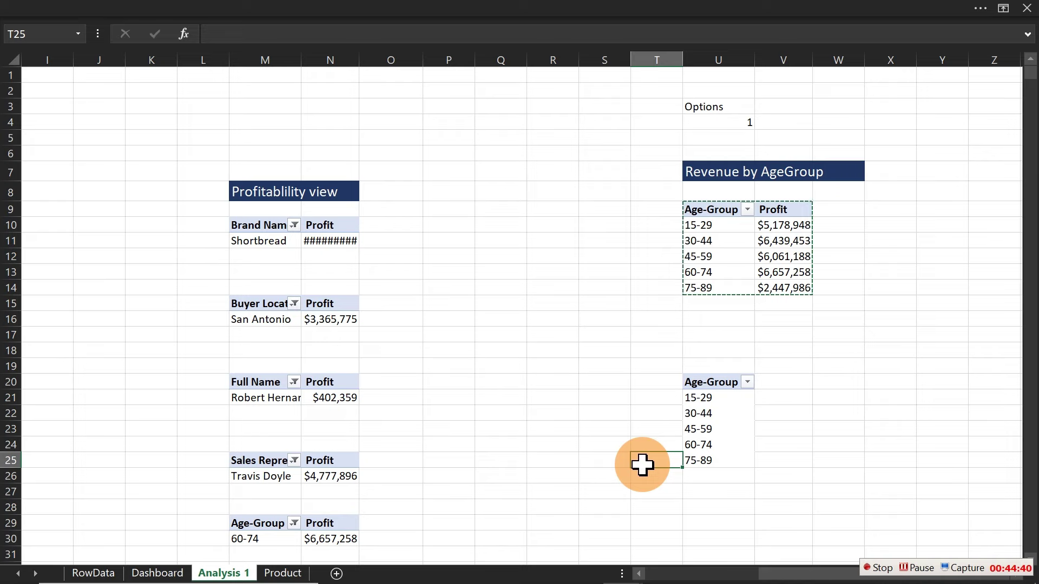
left_click(806, 417)
left_click(796, 382)
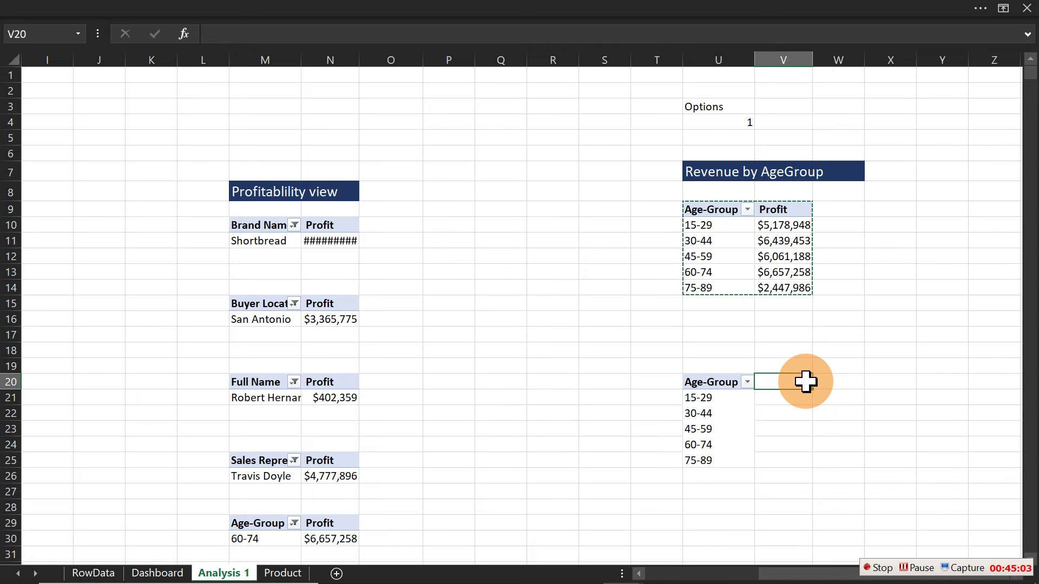
type("Check")
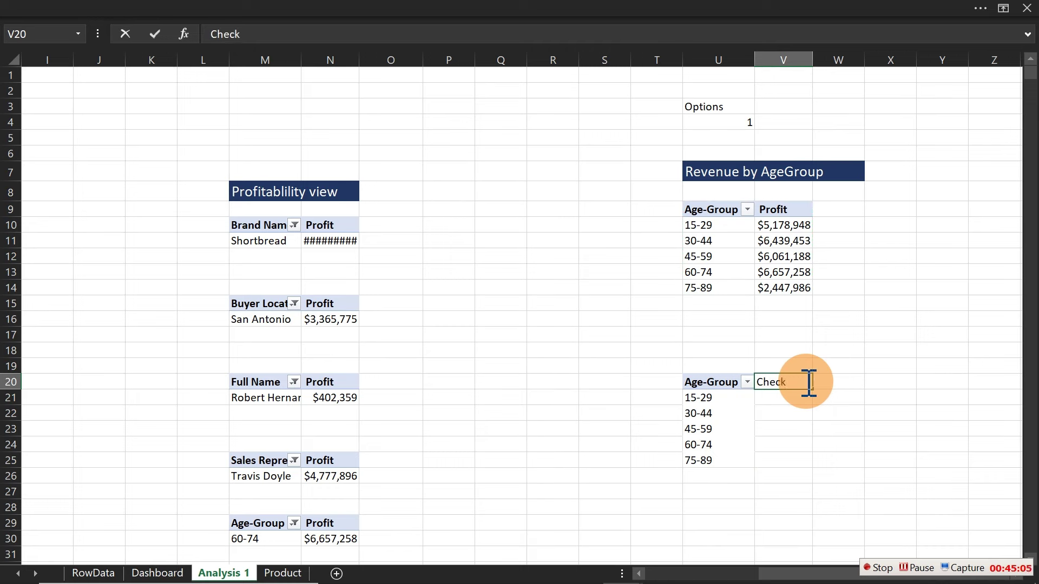
key("Return")
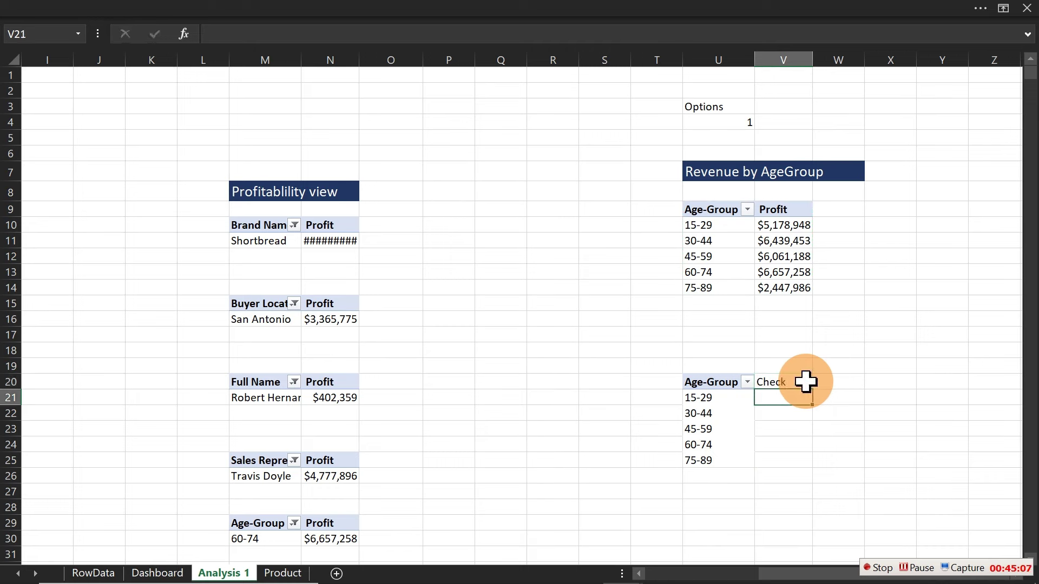
Add an Age-Group slicer for the pivot table at U20 and place it in the empty area between the Profitability view and the age-group tables
left_click(709, 401)
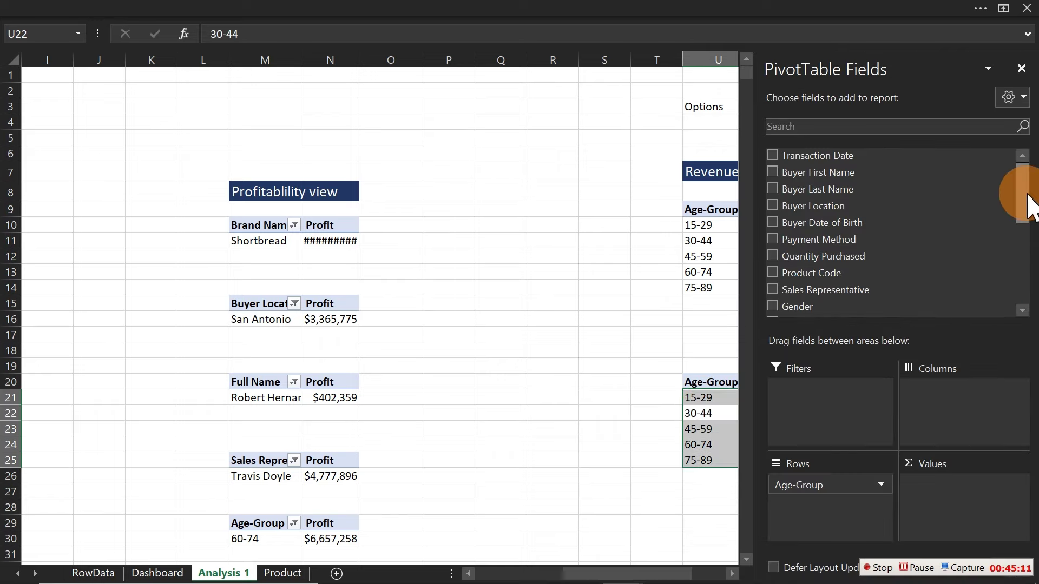
left_click_drag(1030, 205, 1028, 254)
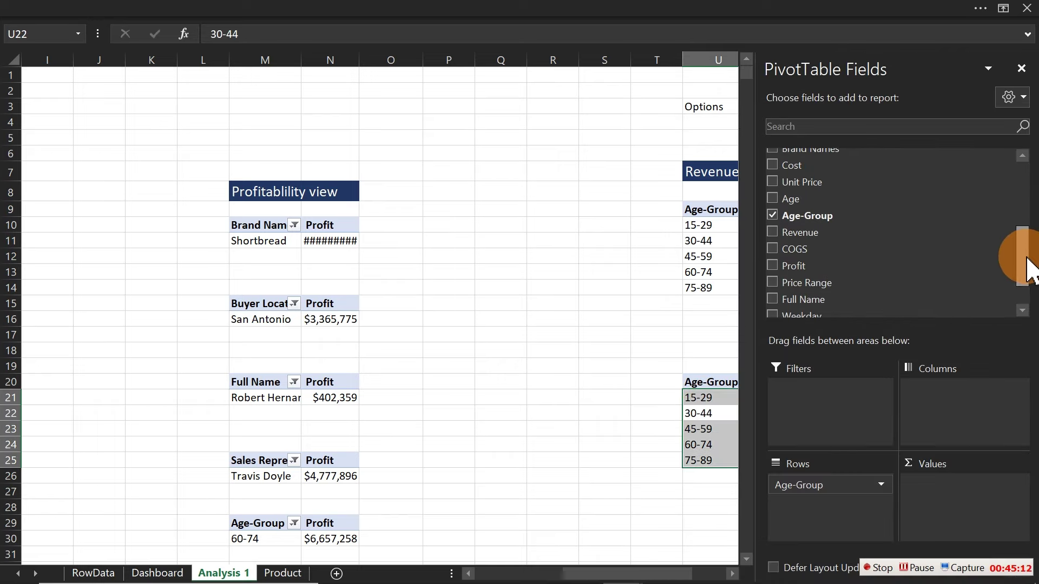
right_click(826, 217)
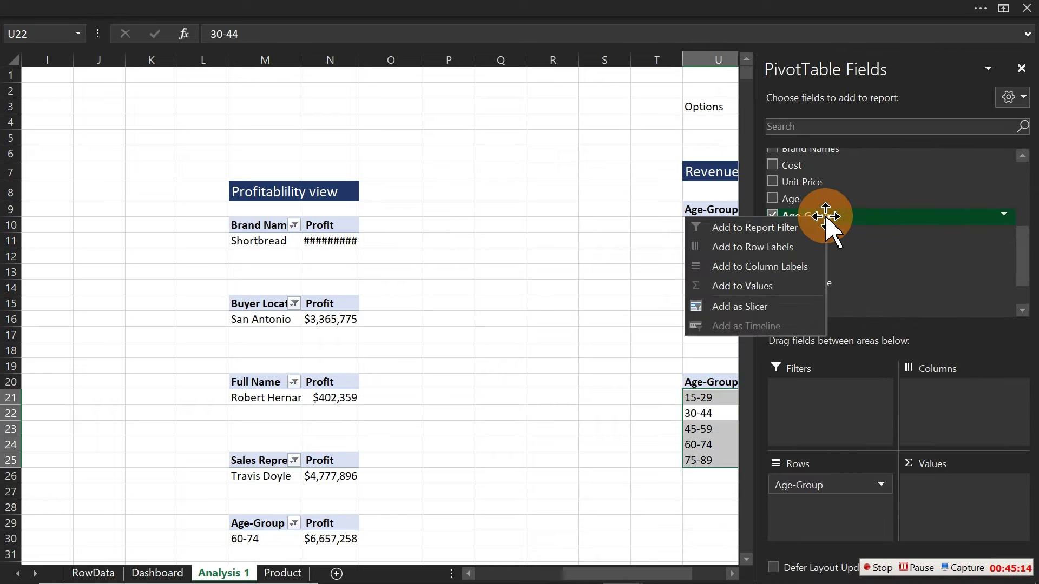
left_click(720, 303)
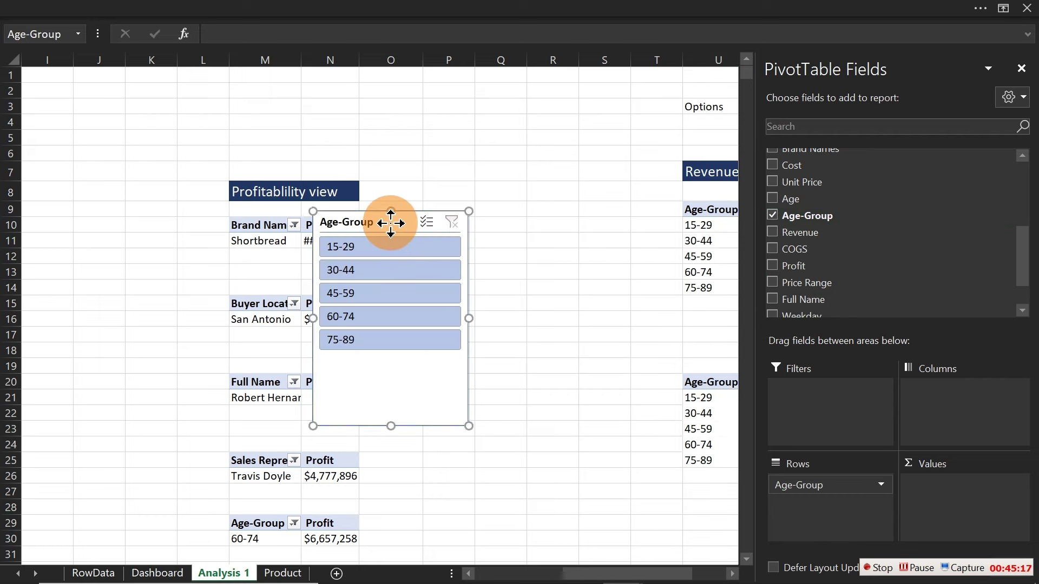
left_click_drag(389, 222, 493, 169)
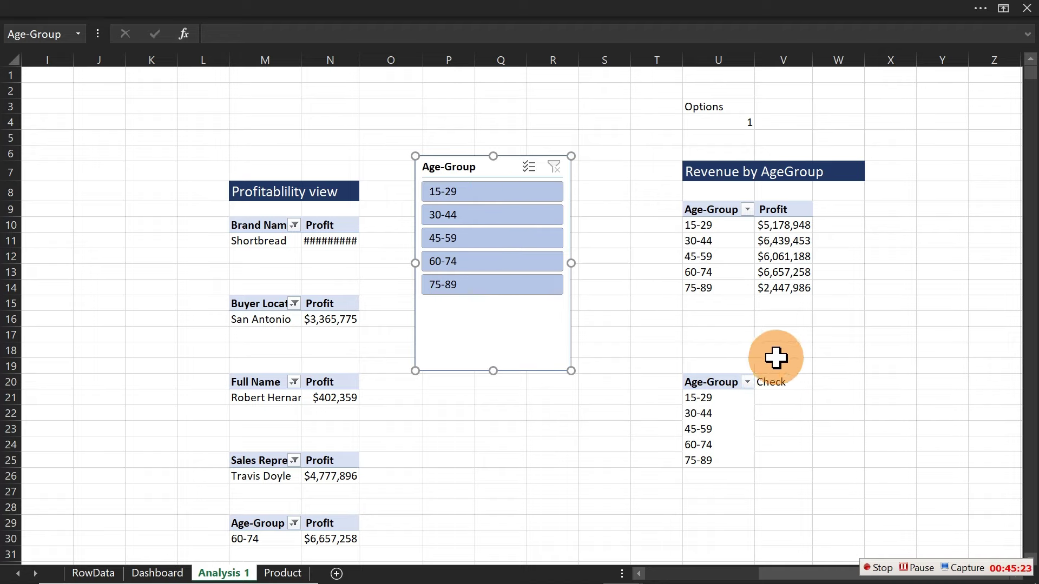
Enter =COUNTA(U21:U31) in V21, under the Check heading, to count the listed age groups
left_click(777, 398)
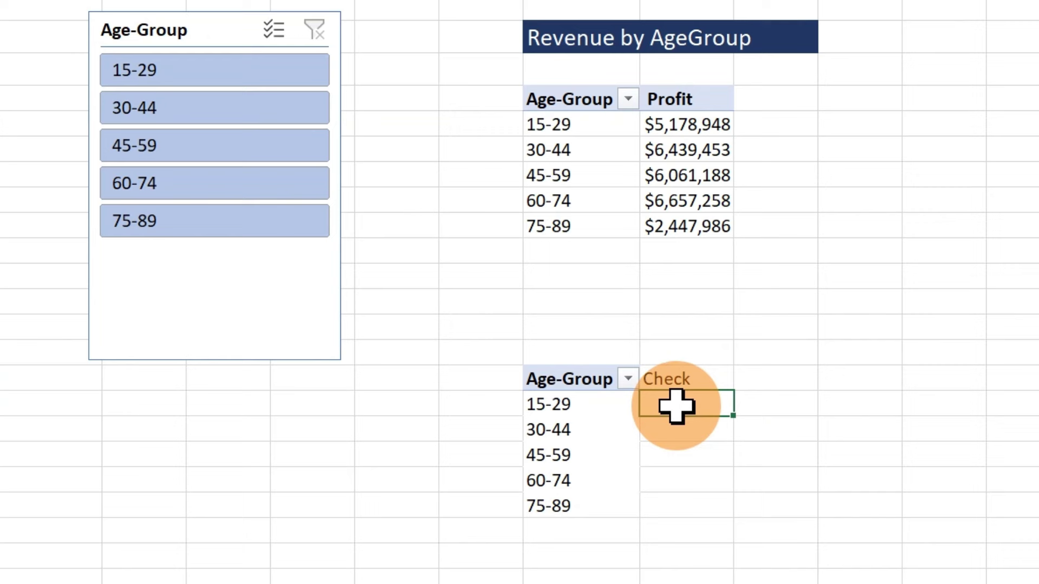
double_click(778, 400)
type("=cou")
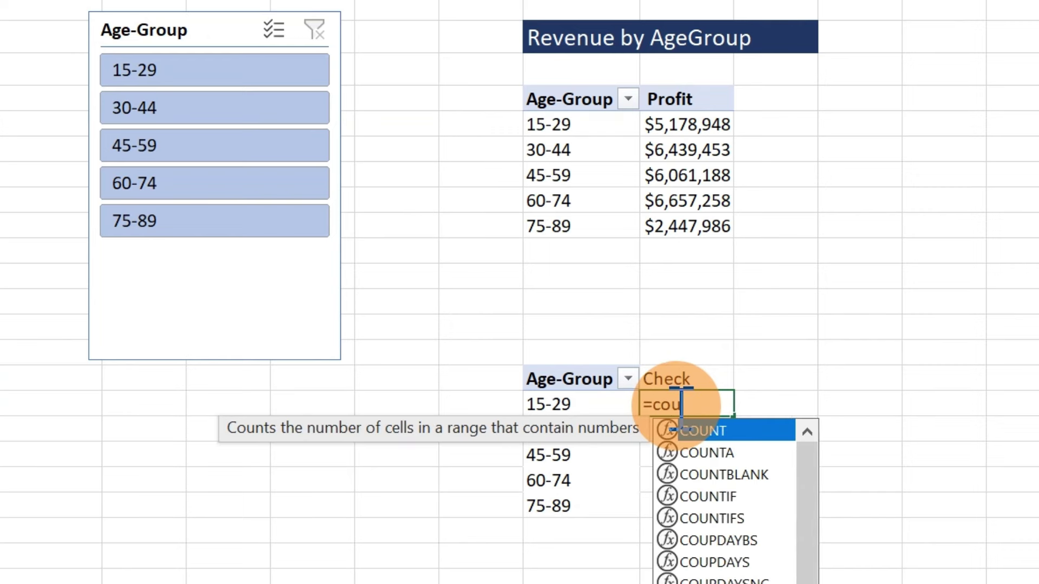
type("nta")
key("Tab")
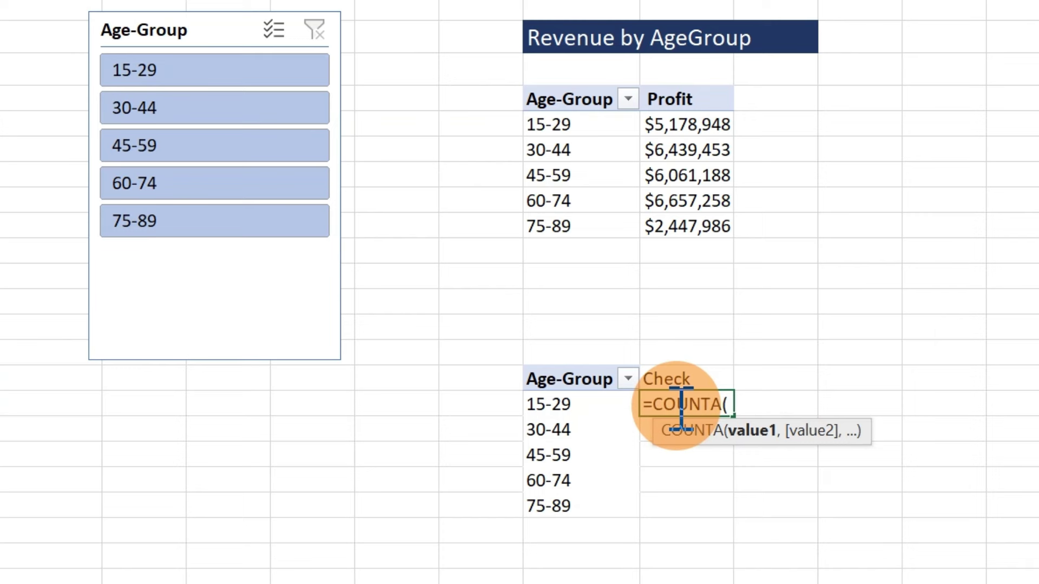
left_click_drag(566, 410, 574, 583)
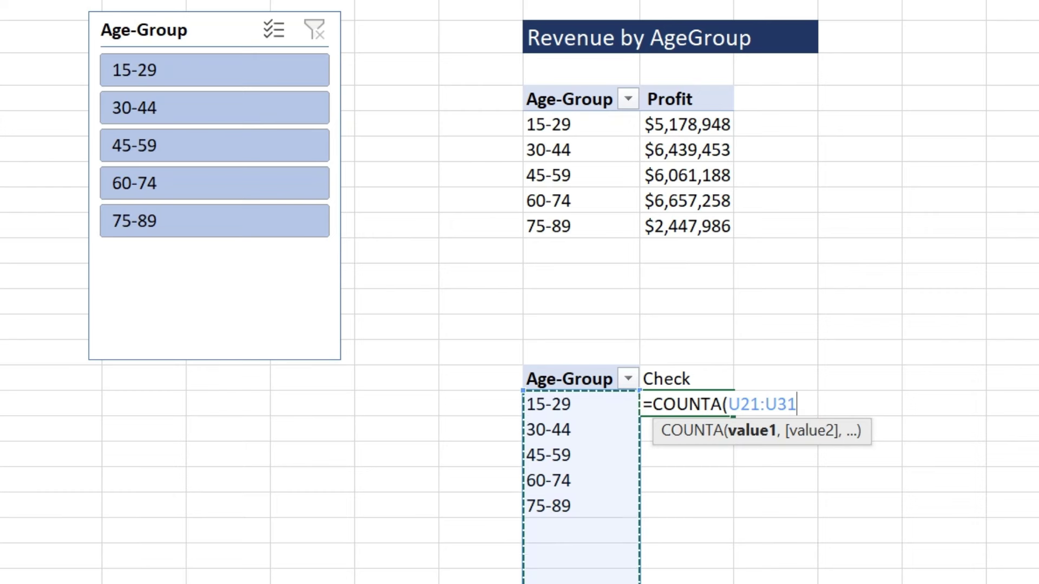
type(")")
key("Return")
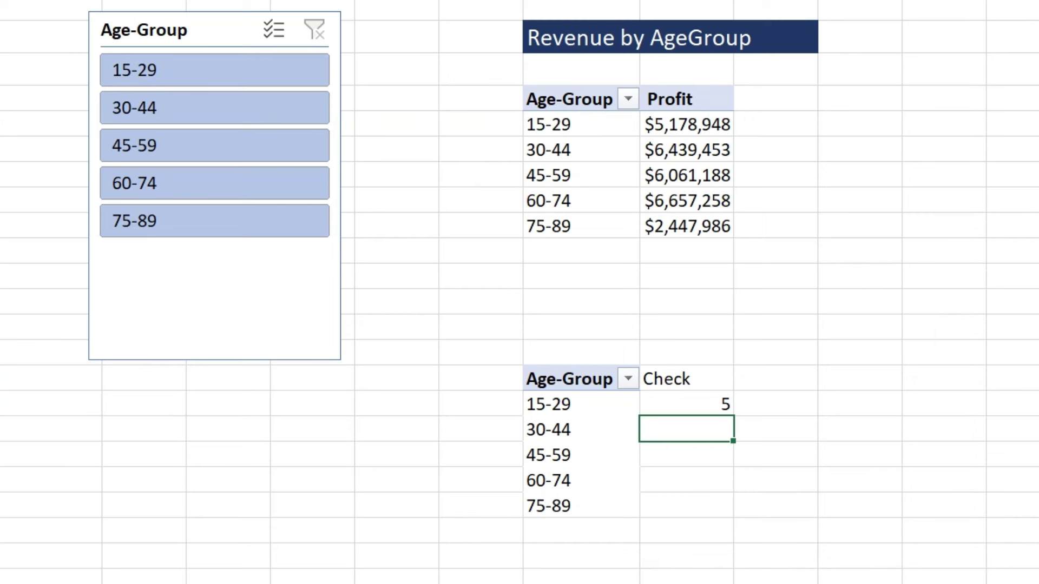
Test the count in V21 by filtering the Age-Group slicer to 15-29, and clear the filter
left_click(225, 69)
left_click(238, 101)
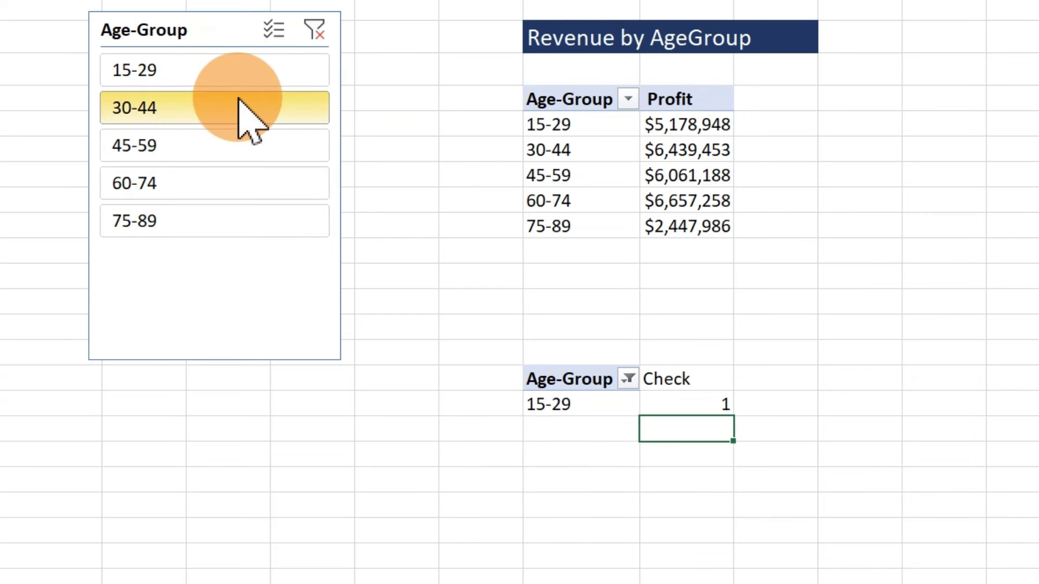
left_click(313, 30)
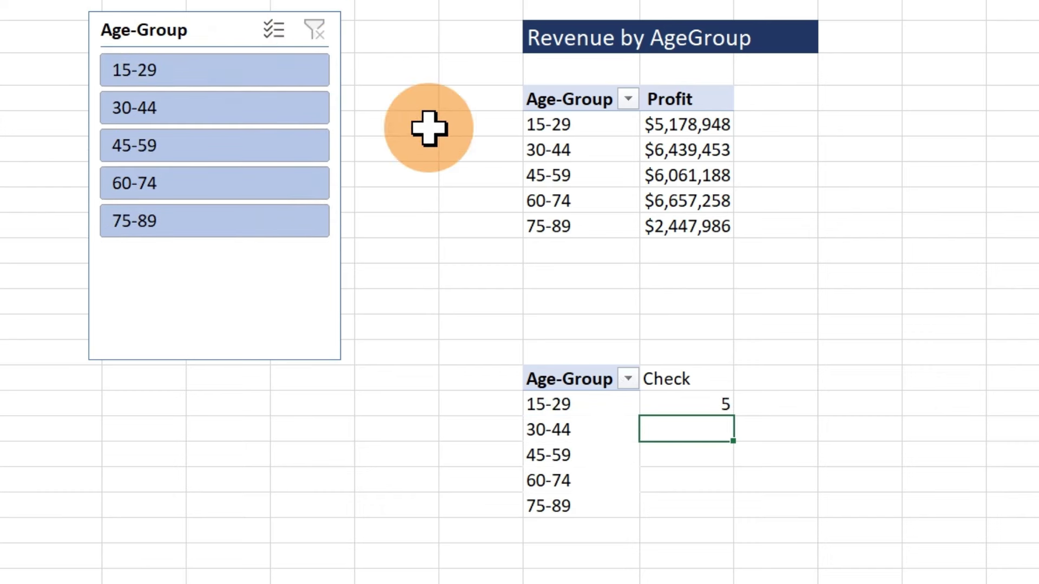
Extend the formula in V21 to =IF(COUNTA(U21:U31)>1,"",U21)
left_click(678, 400)
double_click(677, 406)
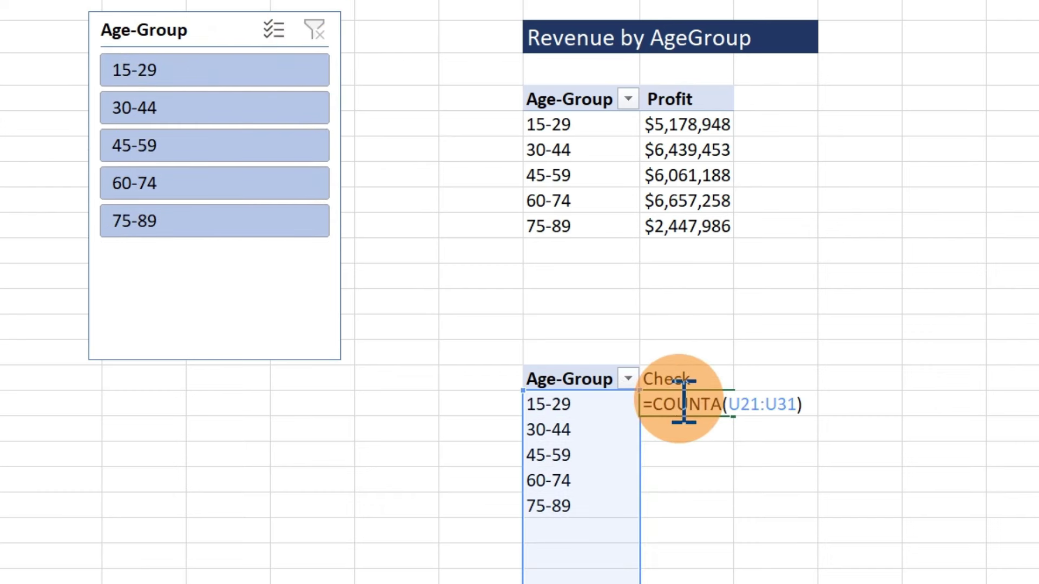
left_click(658, 405)
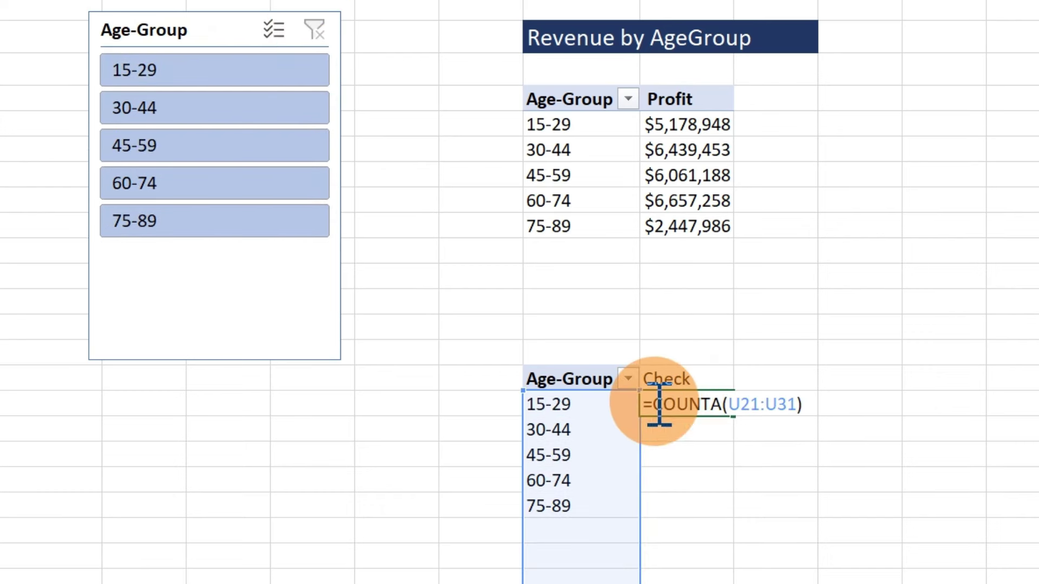
type("i")
key("Tab")
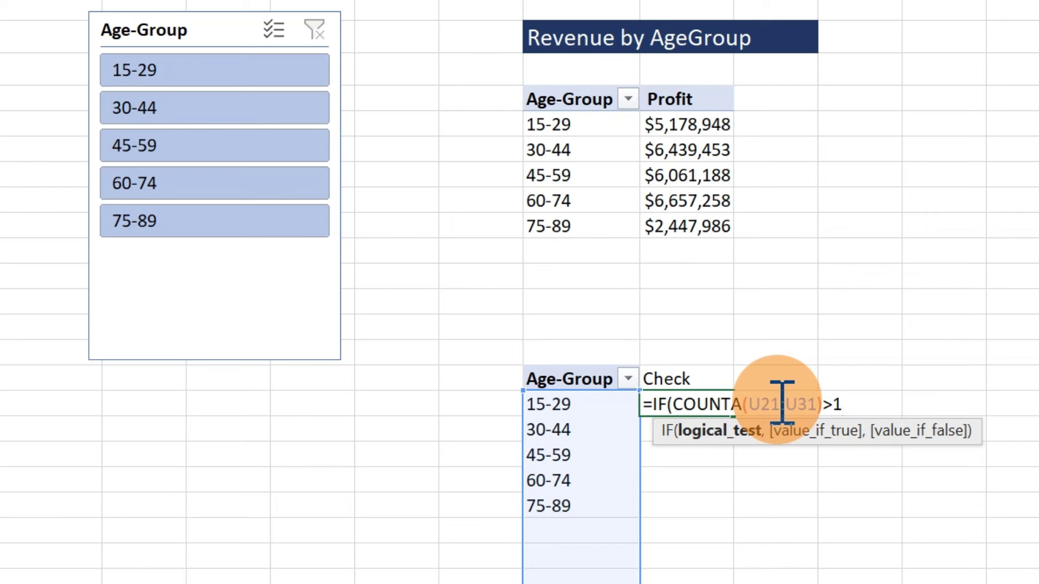
type(",")
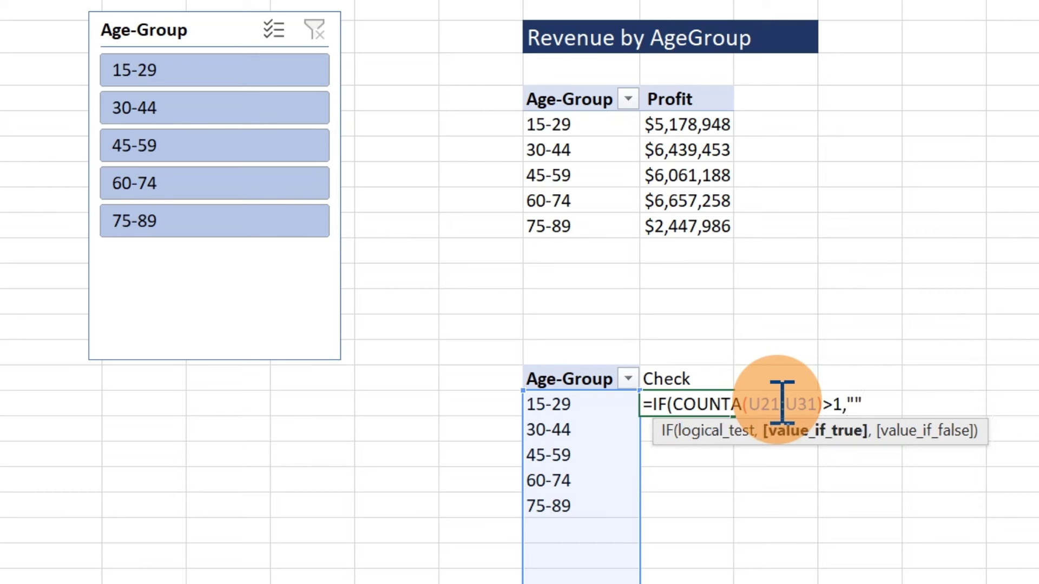
type("\"\",")
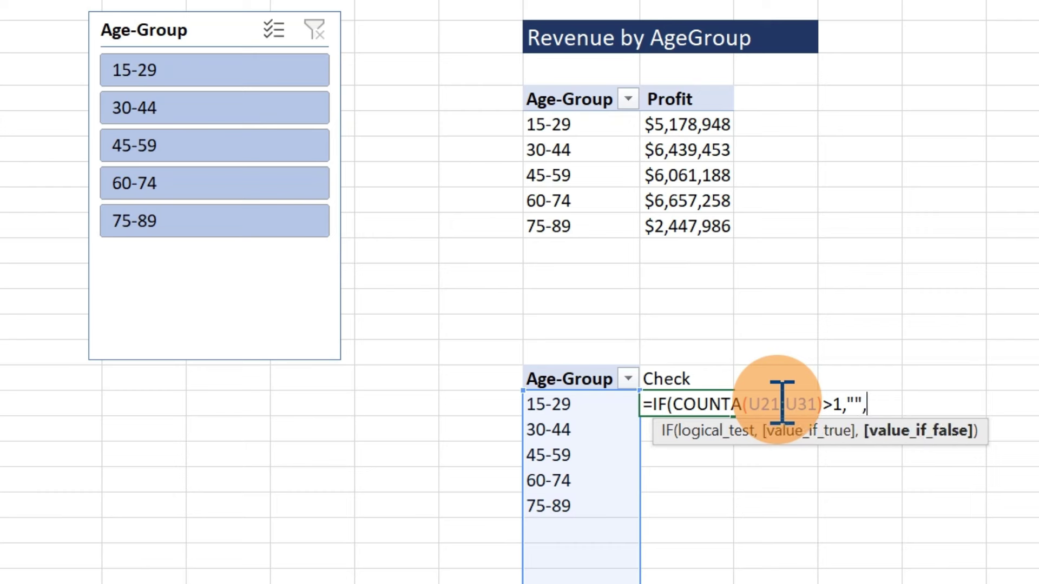
left_click(596, 405)
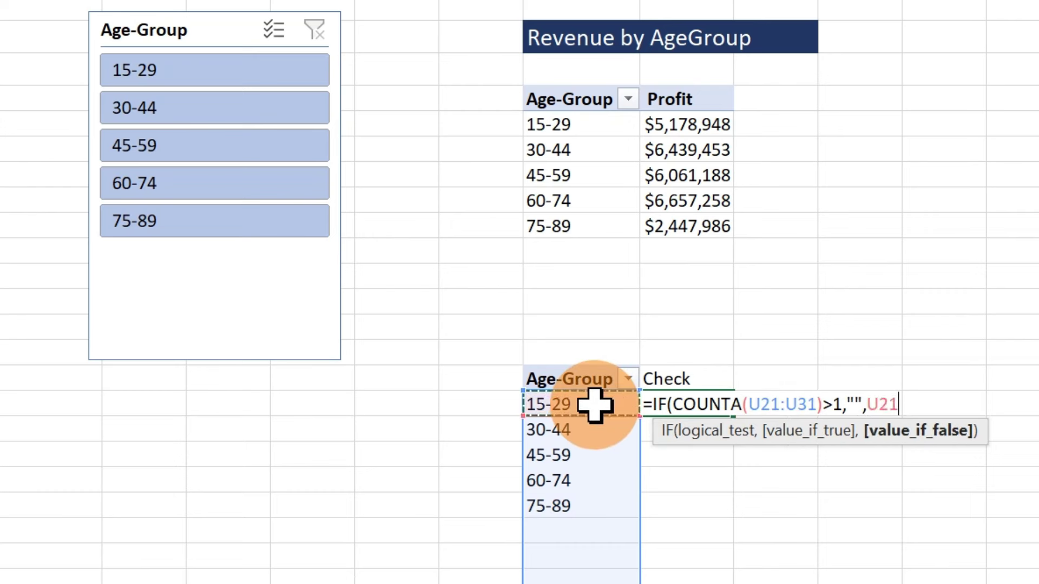
type(")")
key("Return")
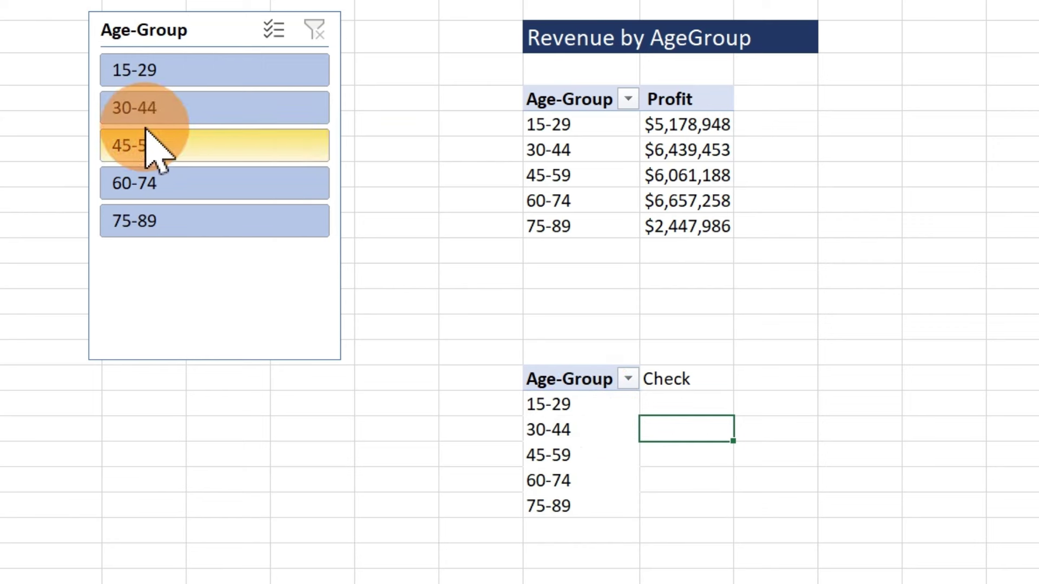
Test the Check formula by filtering the slicer to 30-44, 45-59 and 60-74 in turn, and clear the filter
left_click(145, 111)
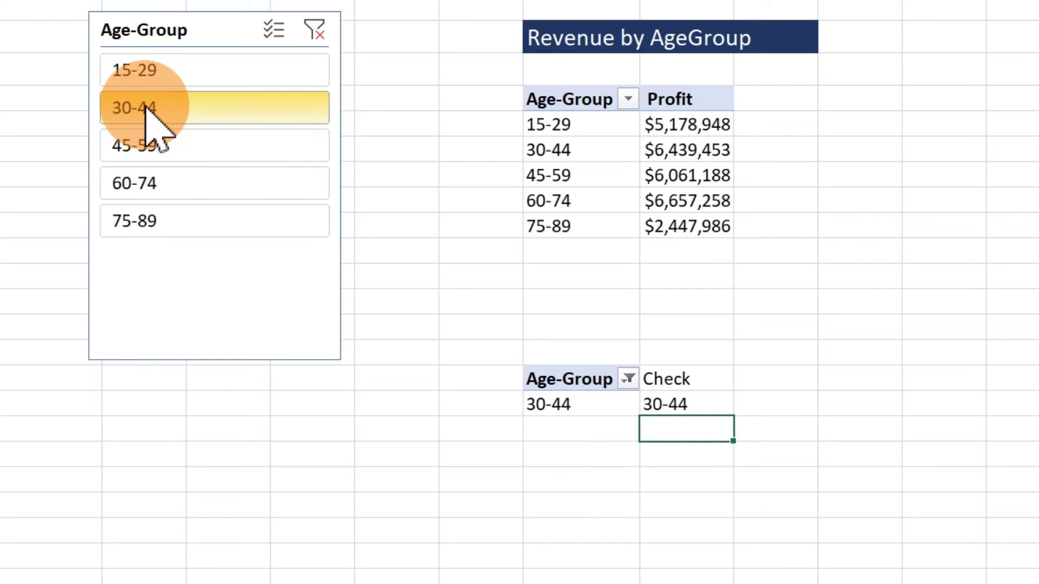
left_click(164, 153)
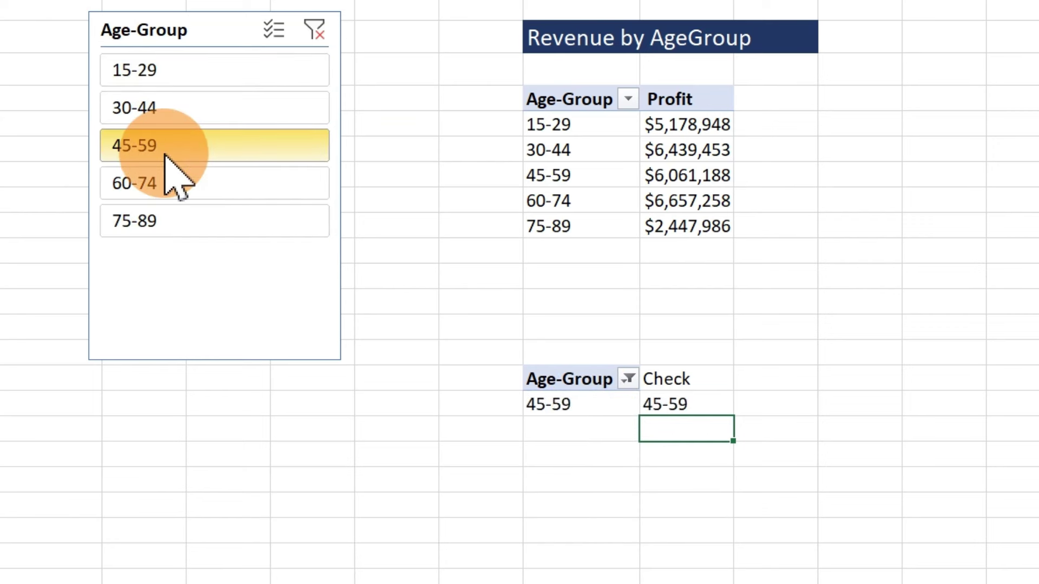
left_click(173, 186)
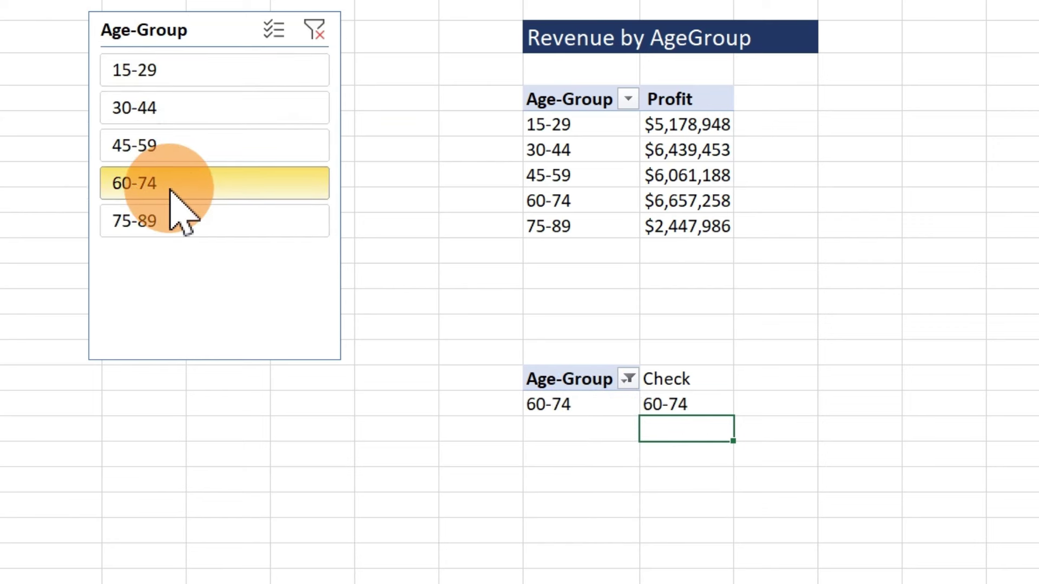
left_click(323, 26)
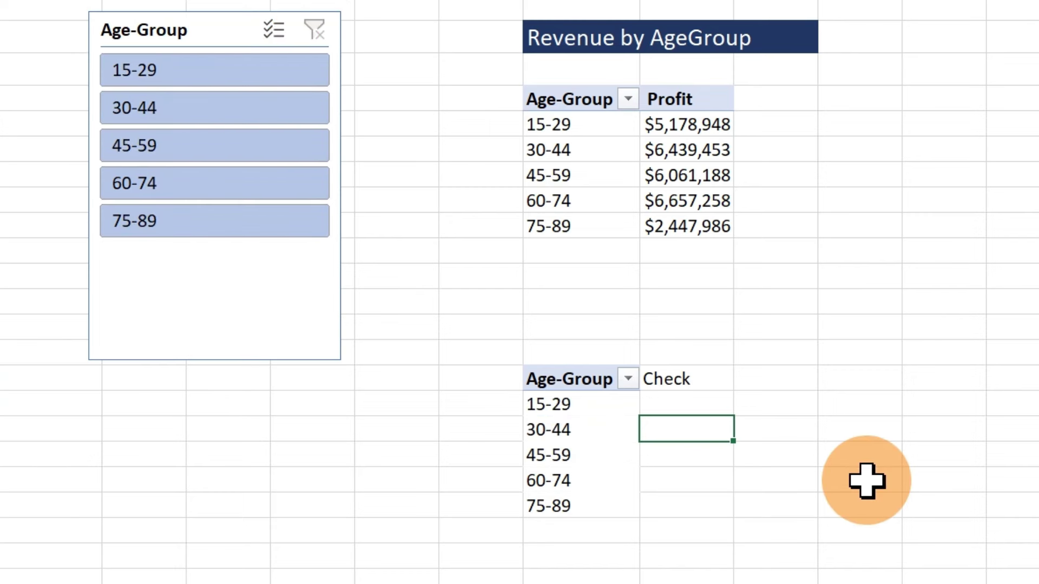
Link cell Y9 to the Age-Group header of the profit pivot table with =U9
left_click(947, 93)
scroll(947, 93, "right", 6)
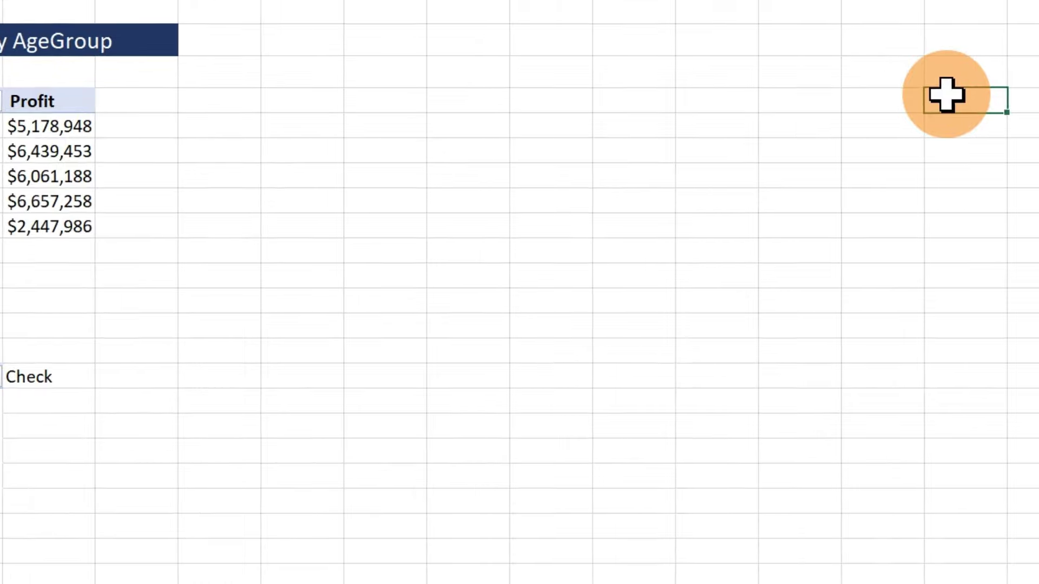
left_click(424, 134)
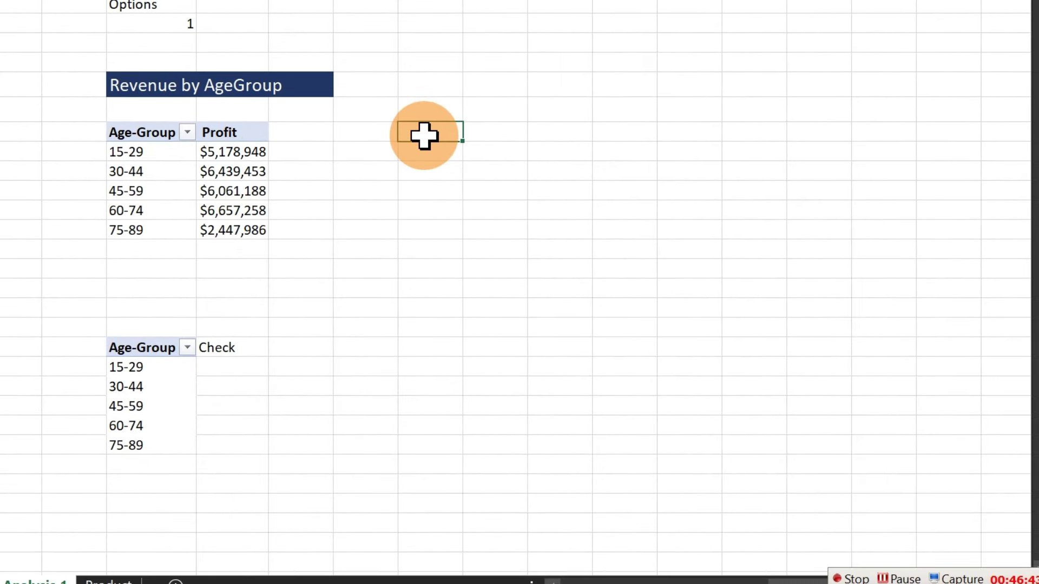
type("=")
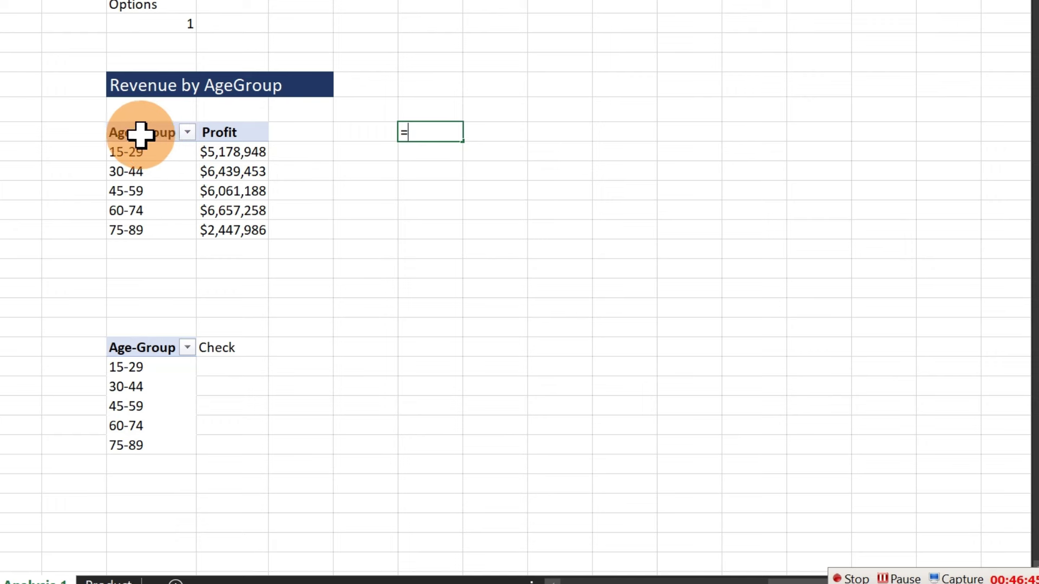
left_click(141, 134)
key("Return")
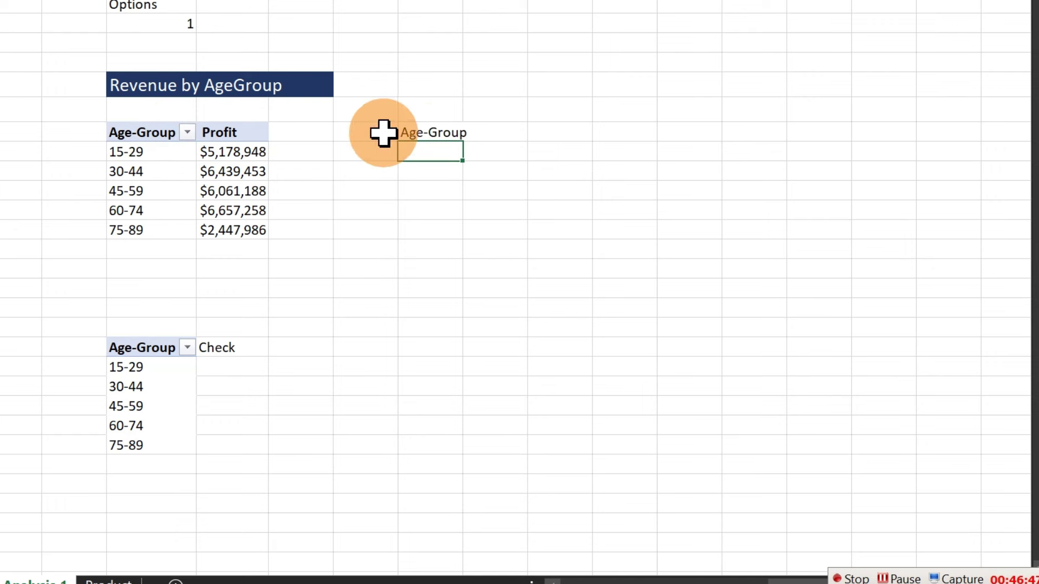
Widen column Y and fill the Y9 formula down to Y14 to bring in all the age groups
left_click(427, 135)
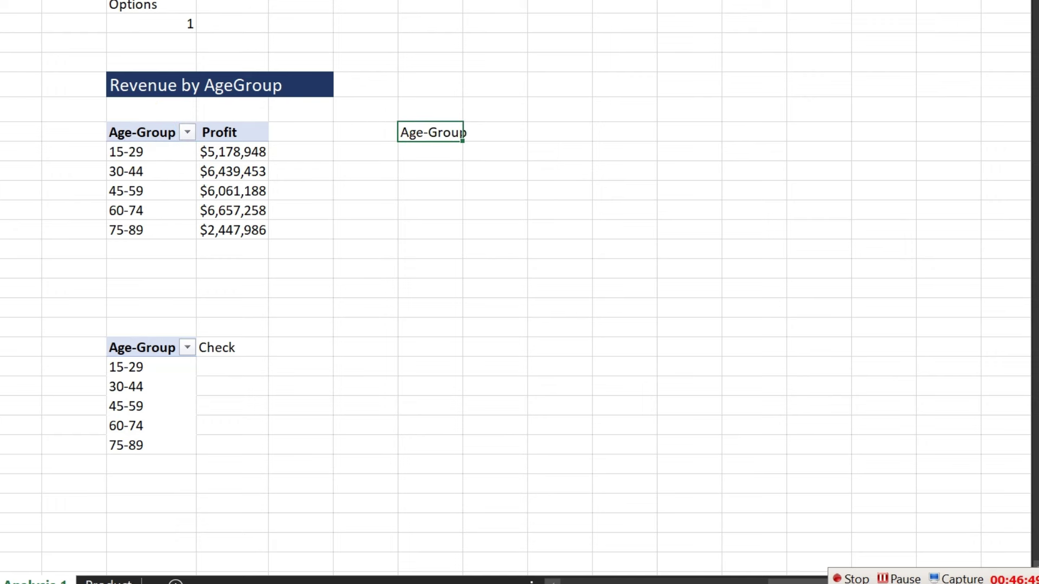
left_click_drag(463, 2, 503, 1)
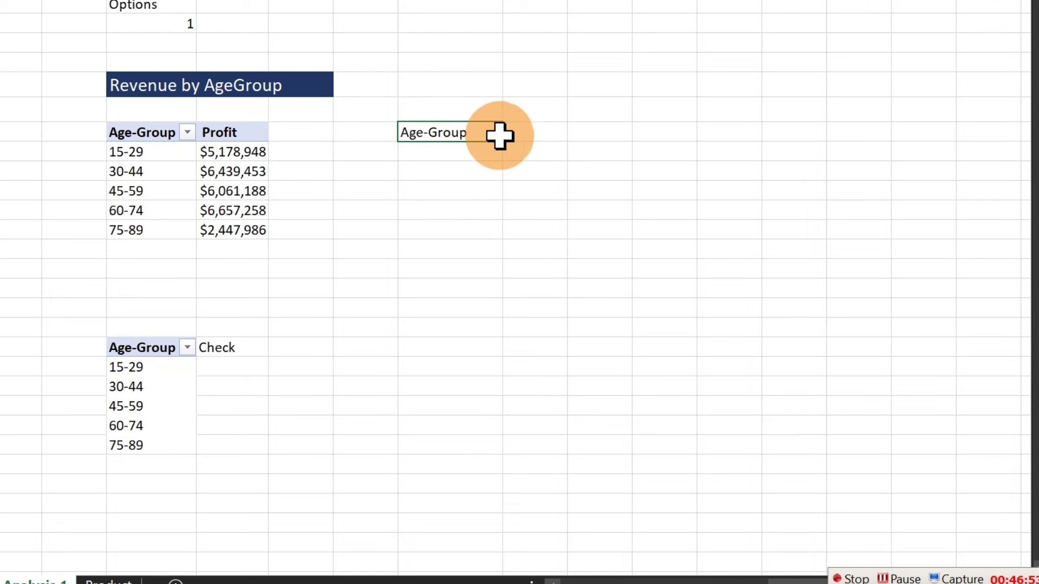
left_click_drag(502, 140, 493, 240)
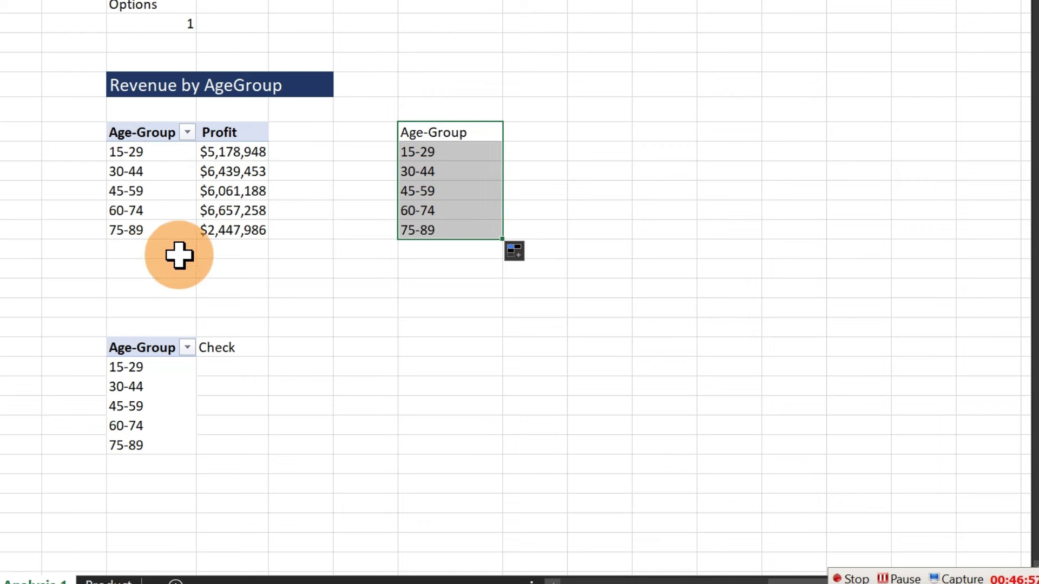
Replace Profit in the upper age-group pivot table's values with the Revenue field added twice
left_click(526, 136)
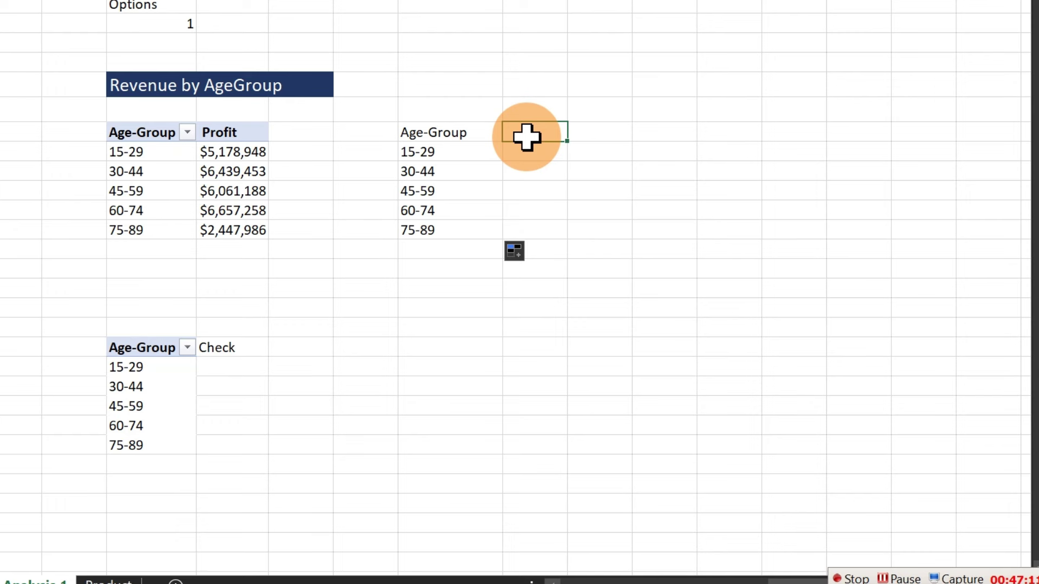
left_click(213, 170)
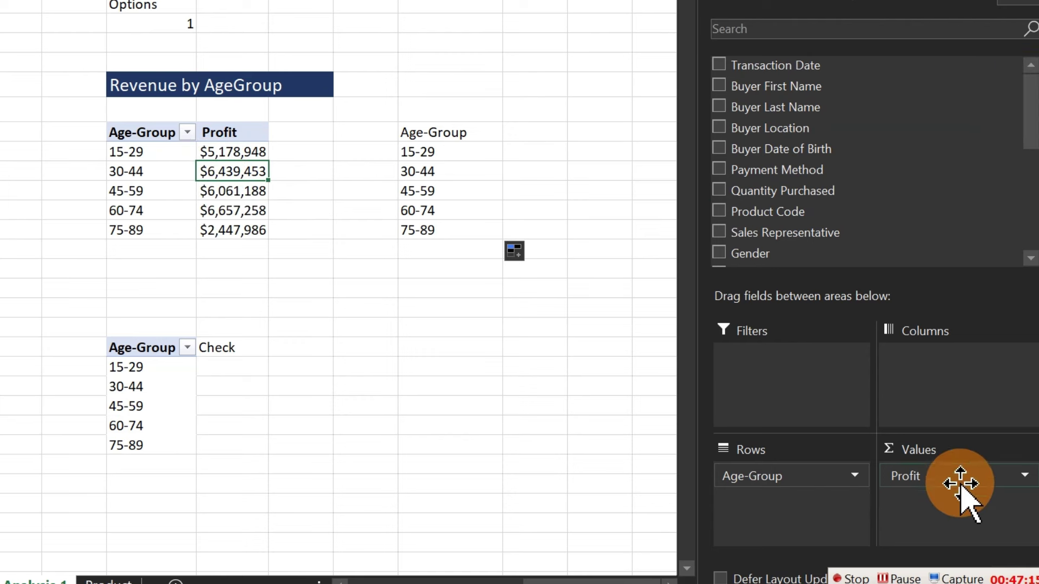
left_click_drag(960, 483, 627, 470)
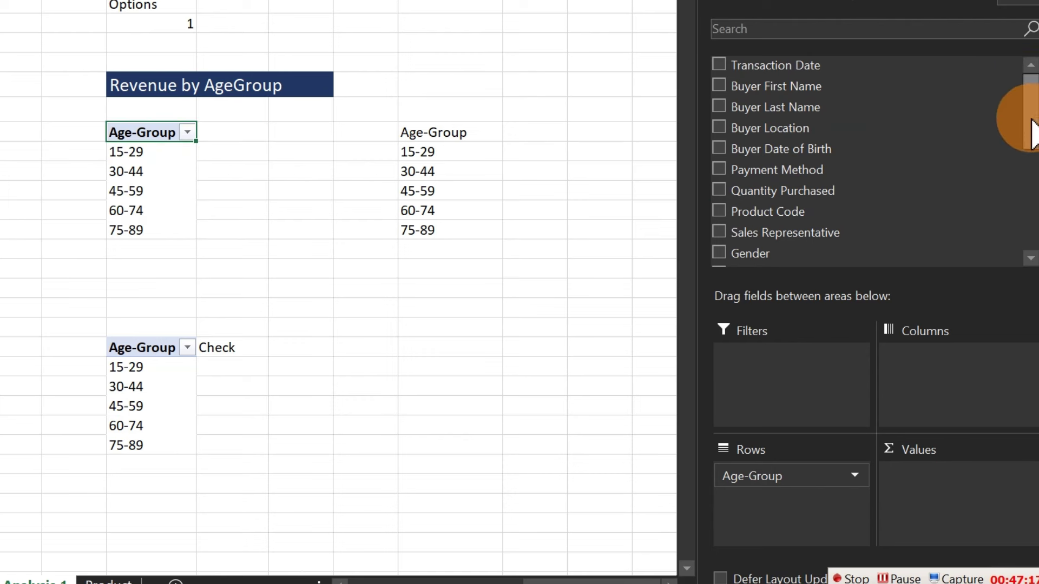
left_click_drag(1031, 121, 1029, 203)
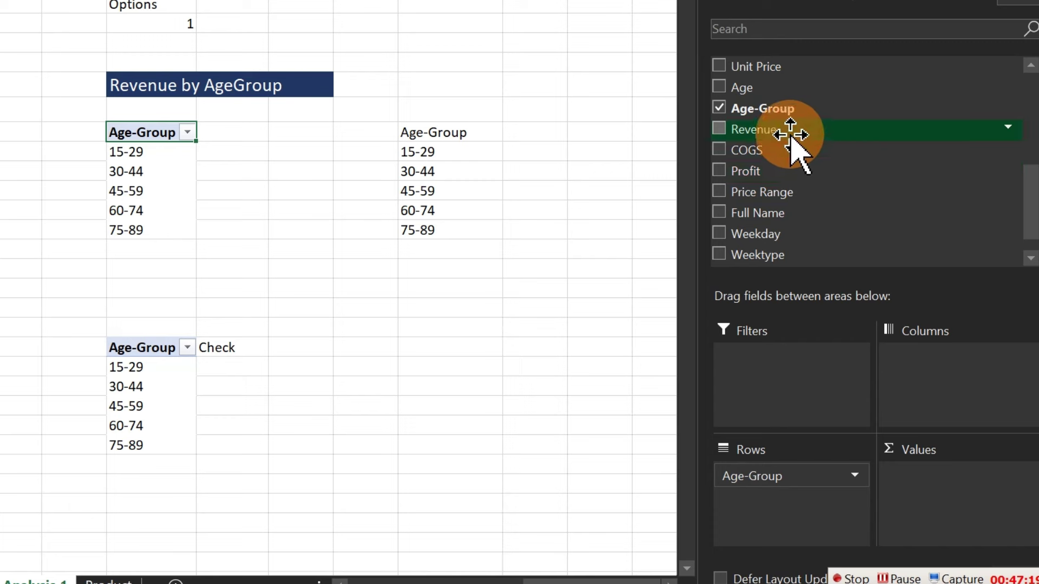
left_click_drag(791, 138, 966, 482)
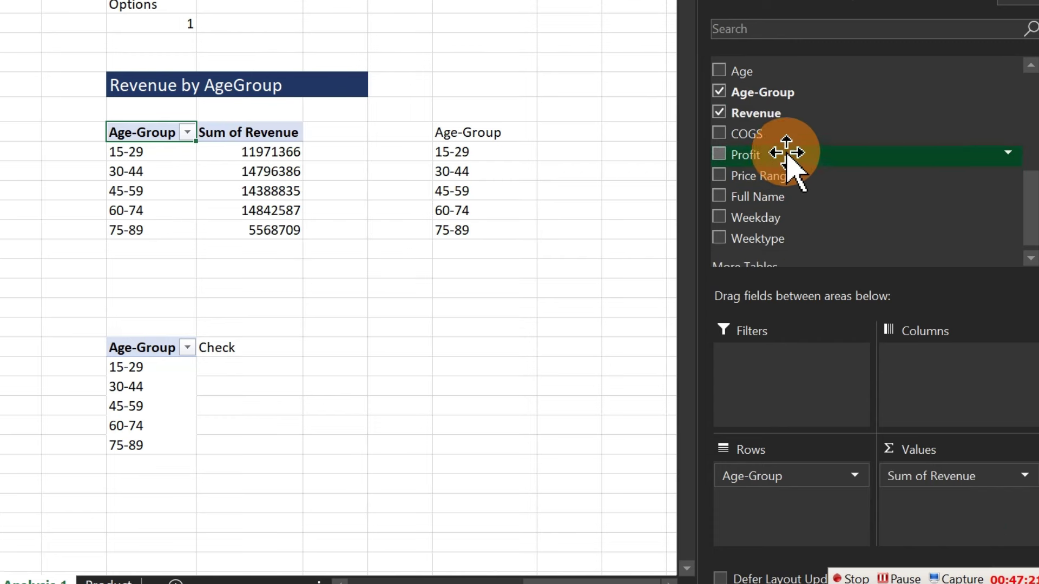
left_click_drag(784, 114, 957, 497)
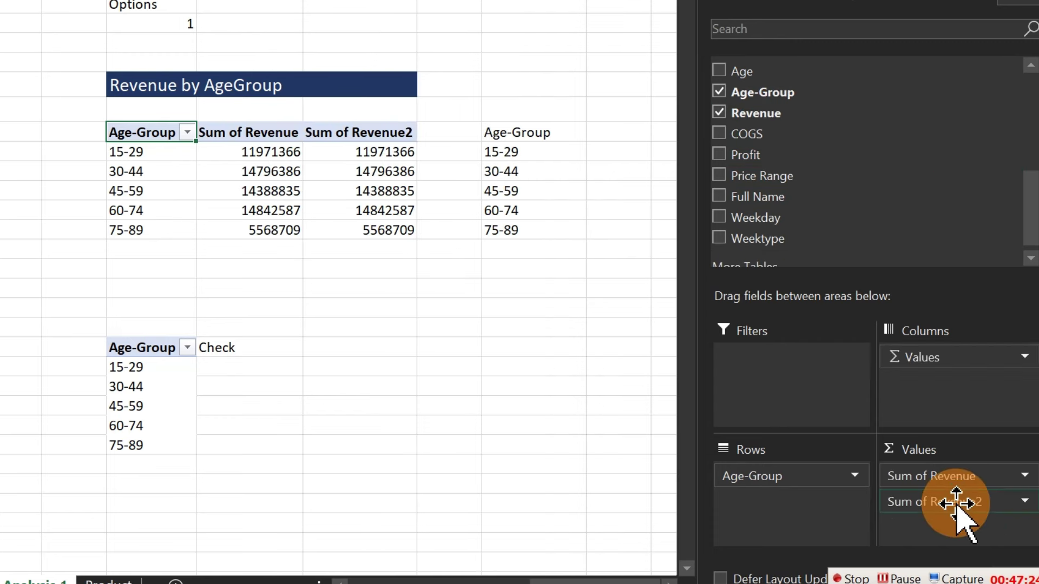
Show the first Sum of Revenue column of the pivot table as % of Grand Total
left_click(263, 149)
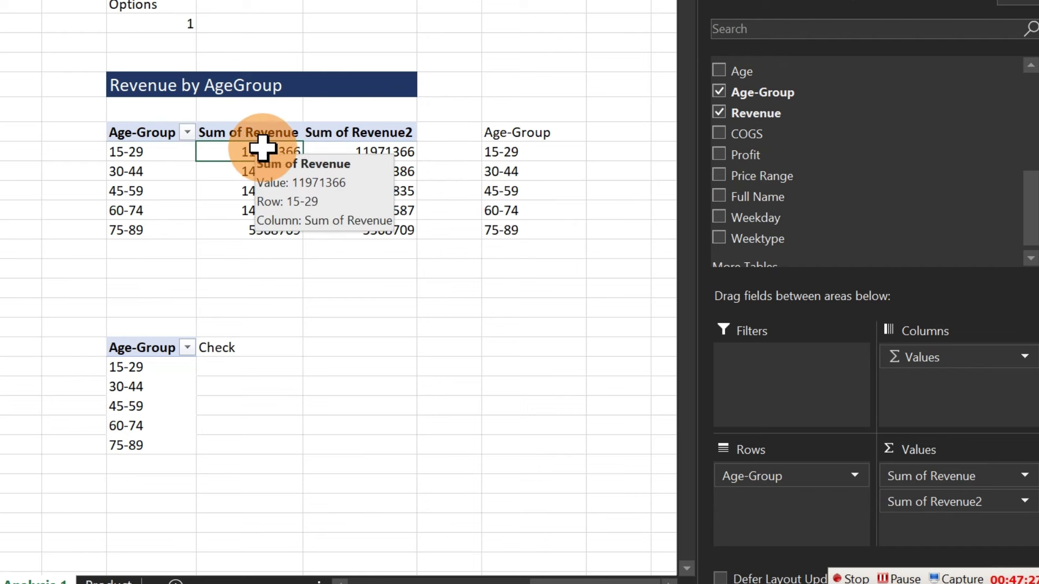
right_click(263, 149)
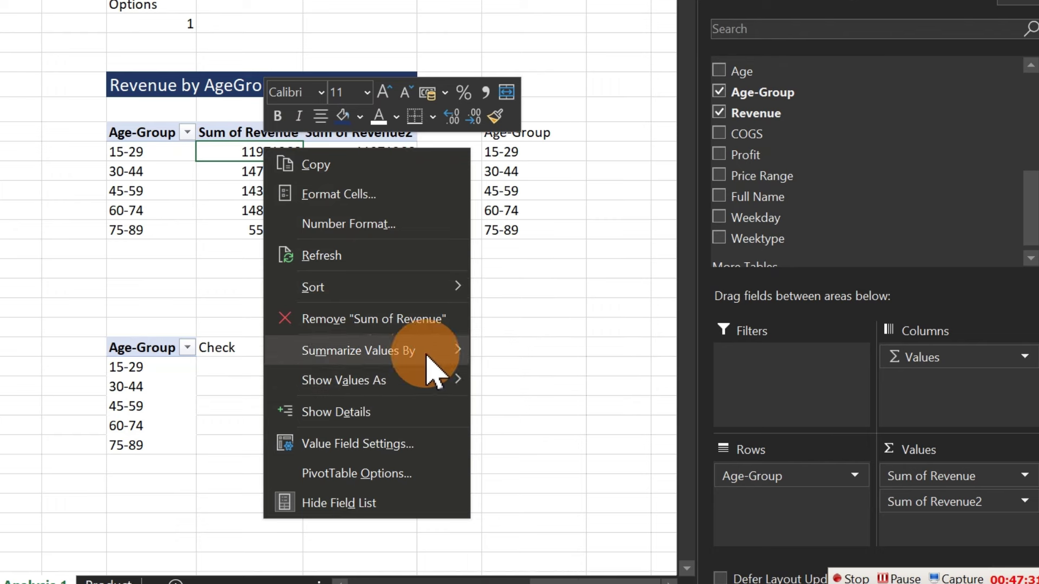
mouse_move(417, 382)
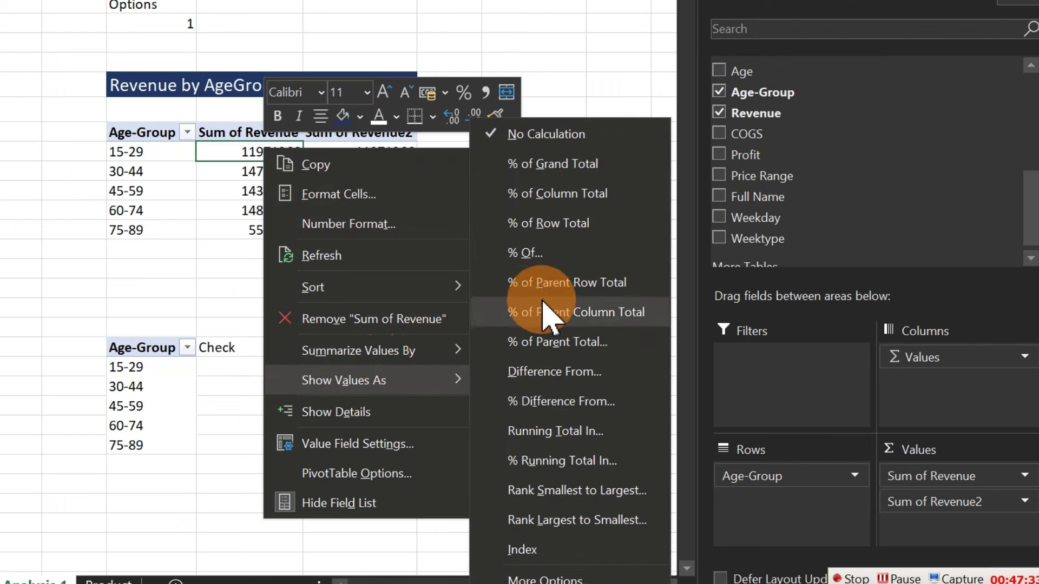
left_click(562, 167)
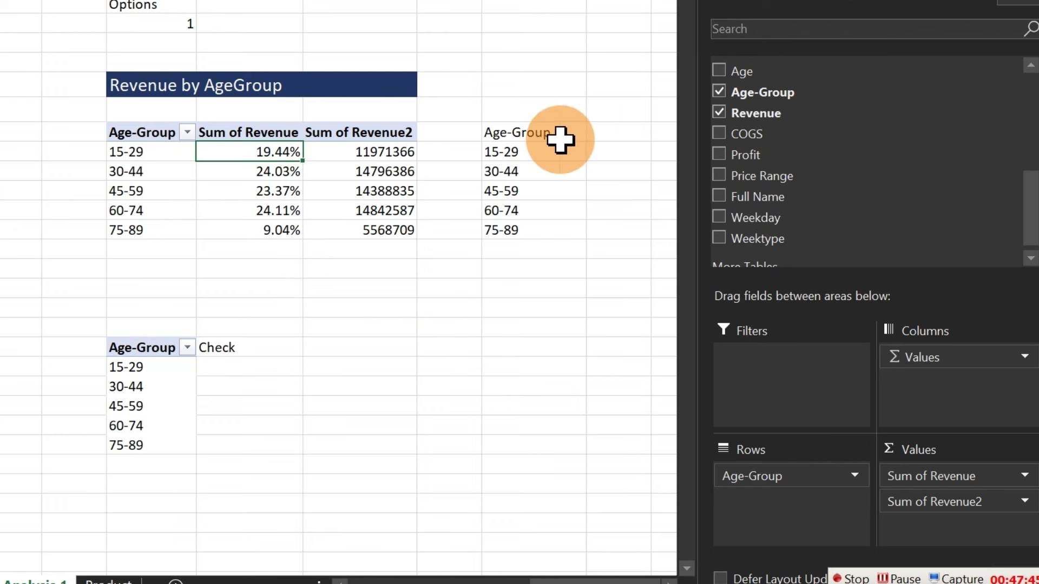
Link cell Z9 to the Sum of Revenue2 header with =W9 and fill the formula down to Z14
left_click(597, 134)
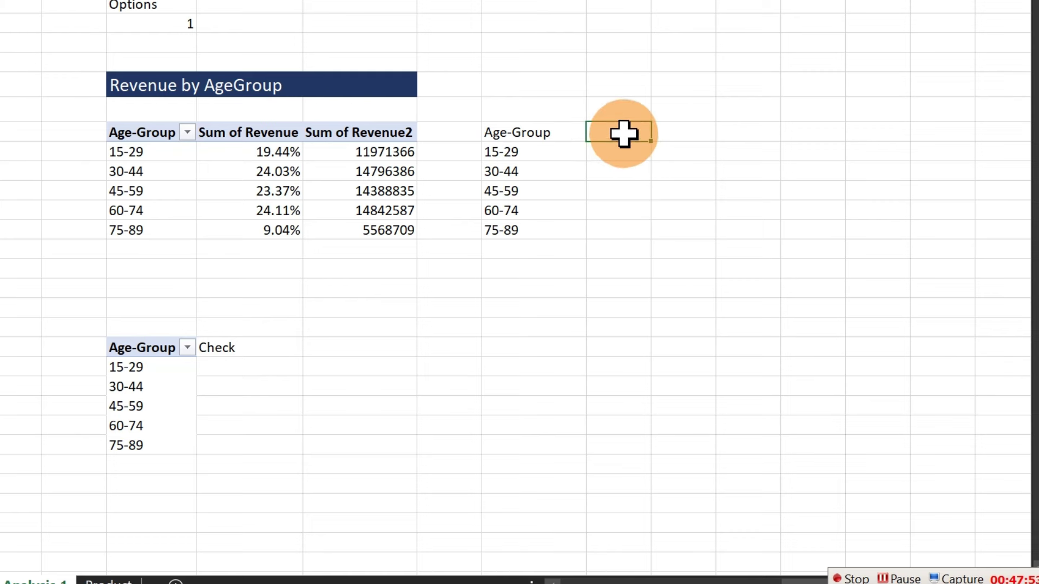
type("=")
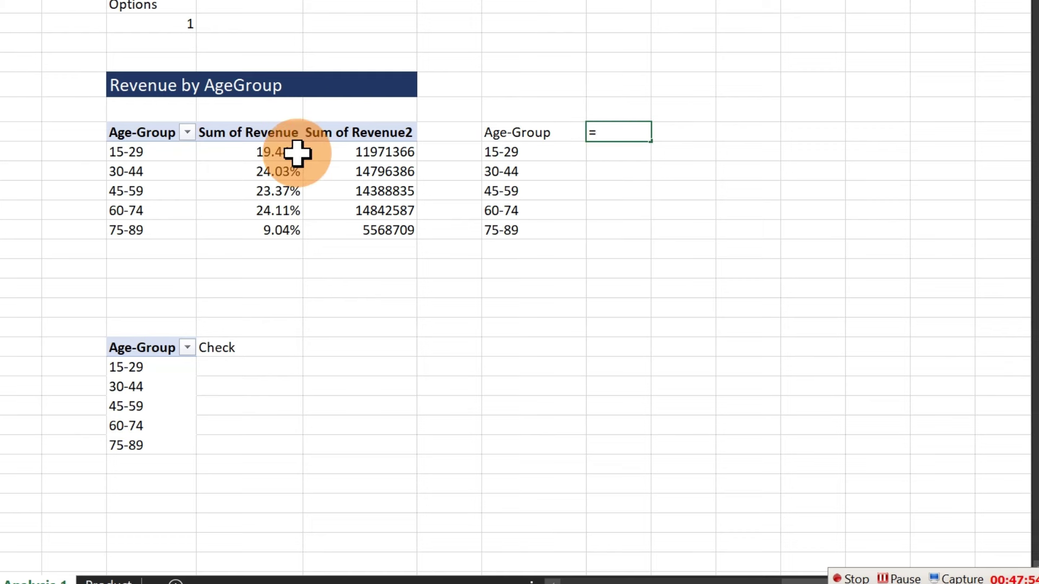
left_click(377, 132)
key("Return")
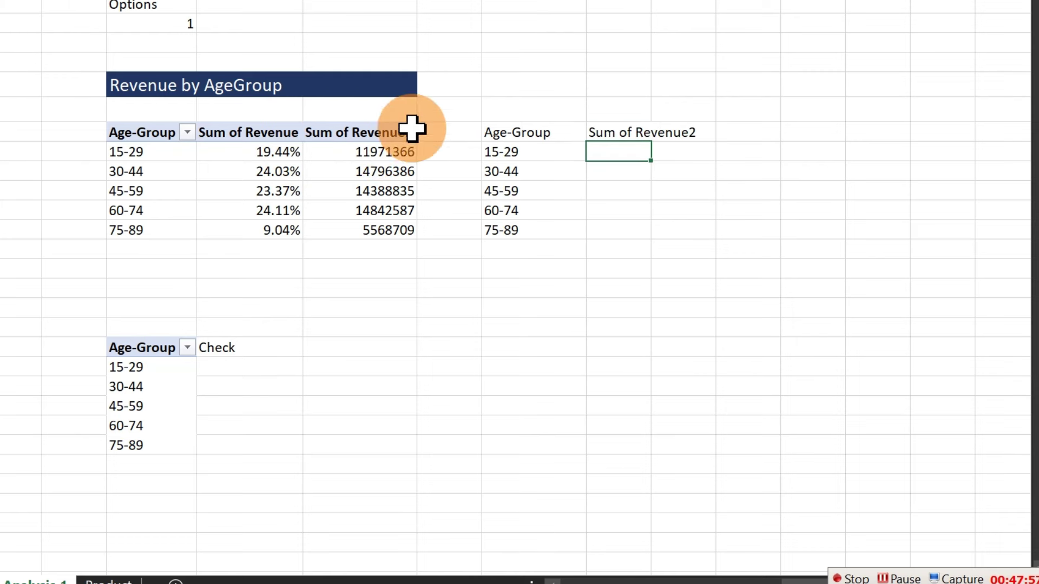
left_click(622, 132)
left_click_drag(652, 141, 637, 238)
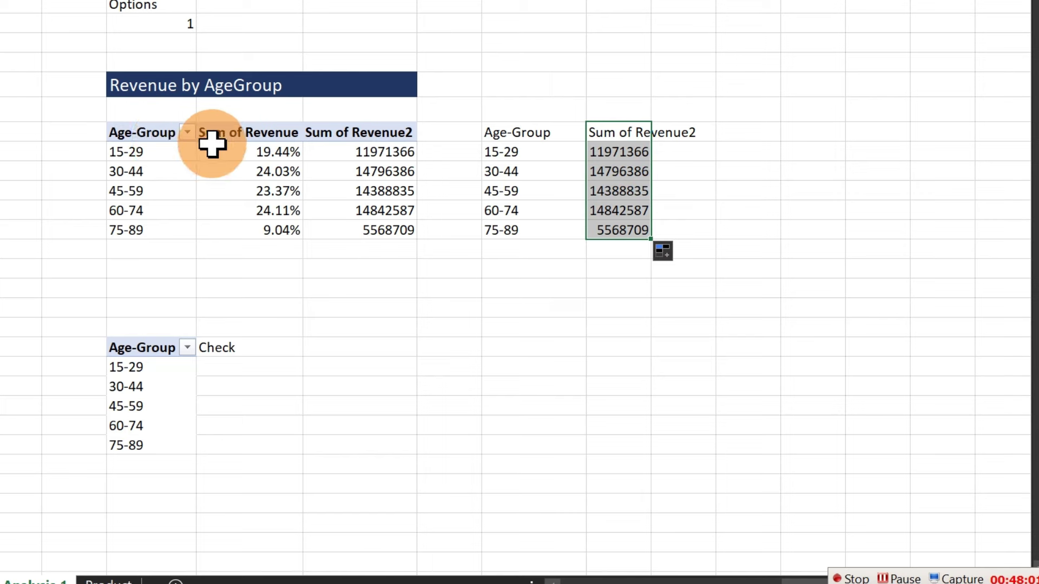
Remove the text "sum of" from both revenue headers of the pivot table using Find and Replace
left_click_drag(213, 135, 359, 132)
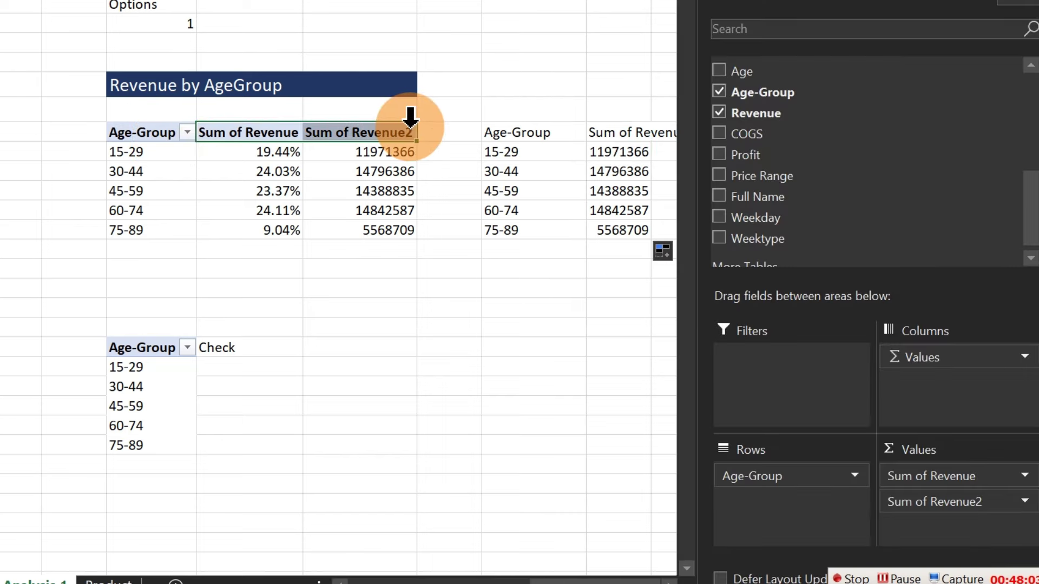
key("ctrl+h")
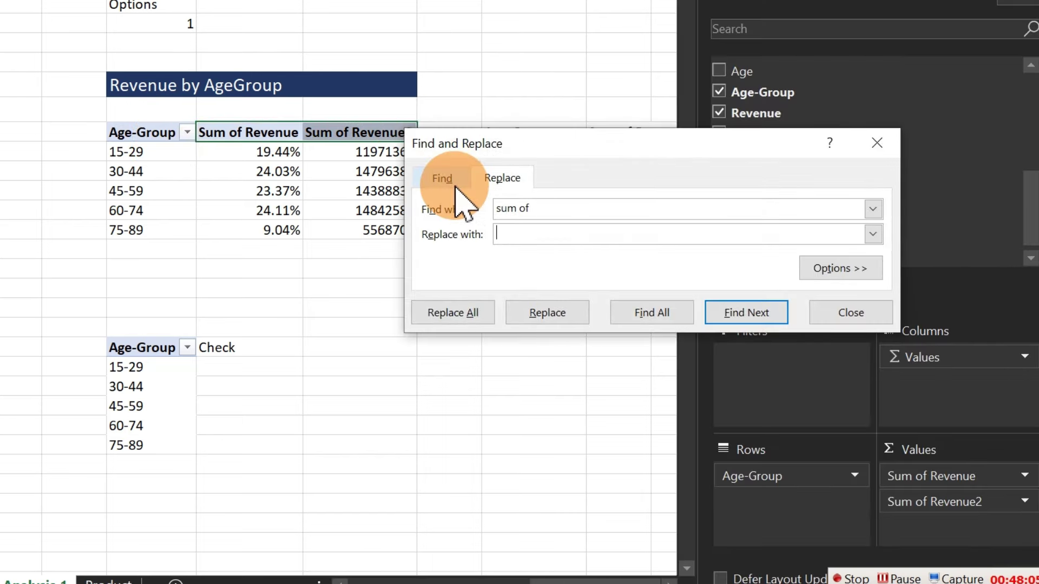
left_click(484, 311)
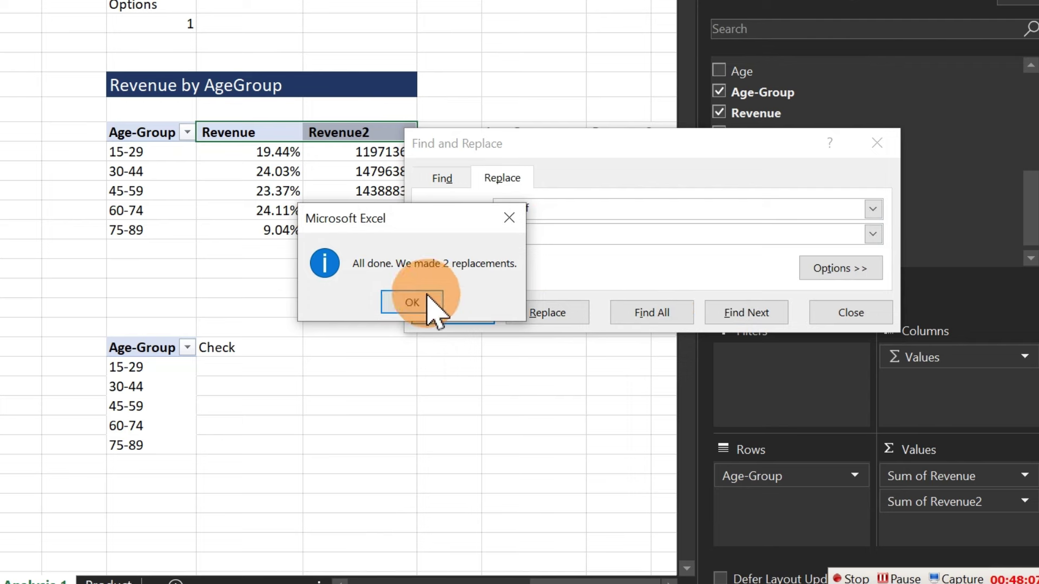
left_click(419, 301)
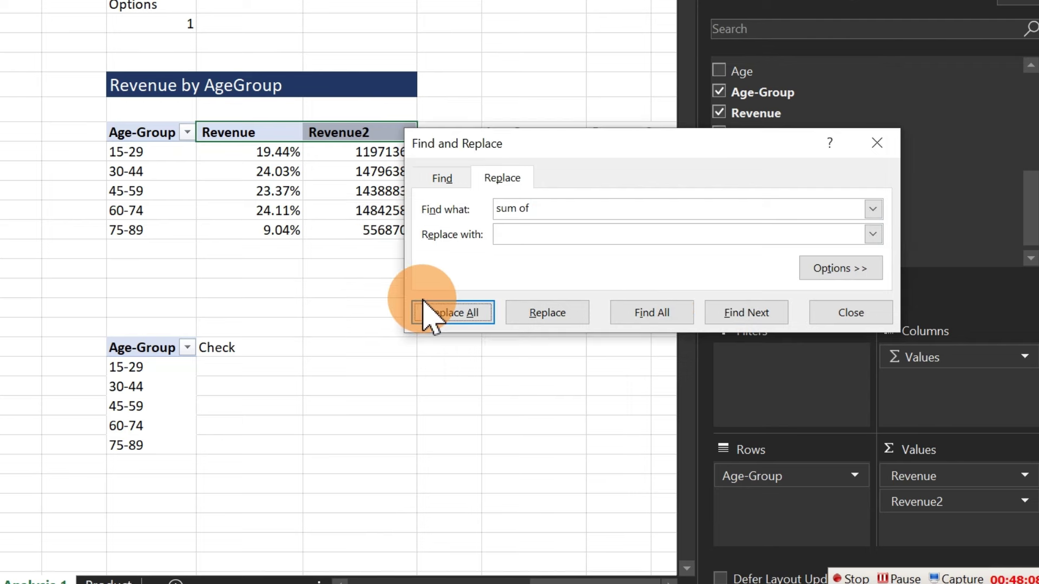
left_click(827, 319)
left_click(422, 308)
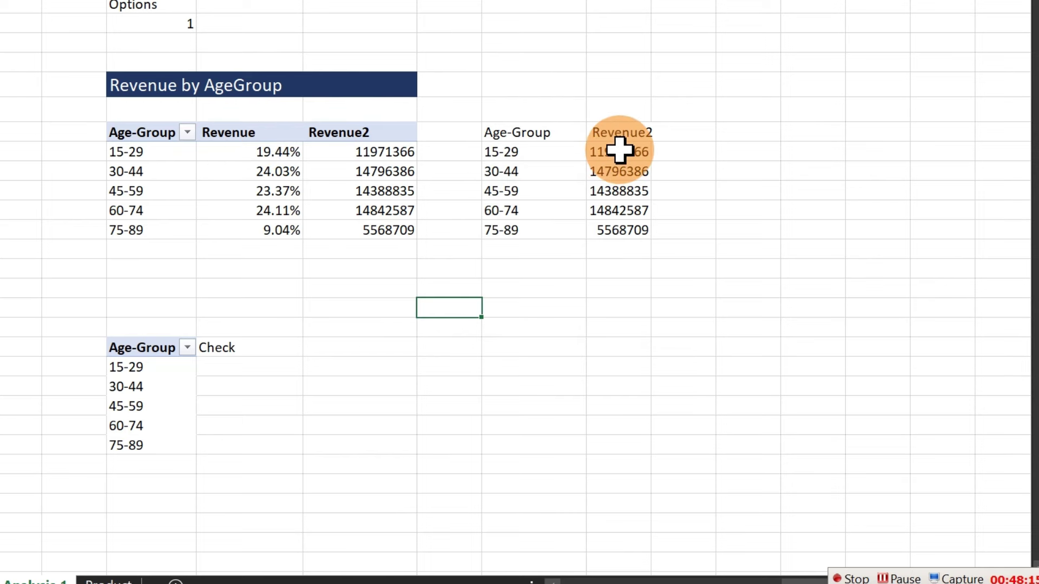
Format the Revenue2 values in both the pivot table and the linked helper table with thousands separators and no decimals
left_click_drag(357, 152, 371, 225)
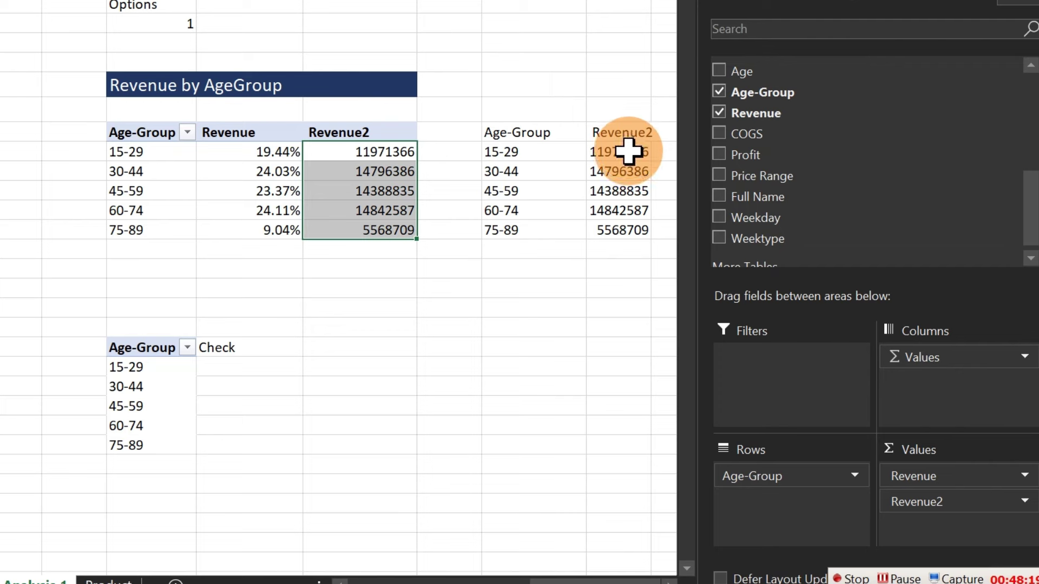
left_click_drag(625, 151, 622, 226)
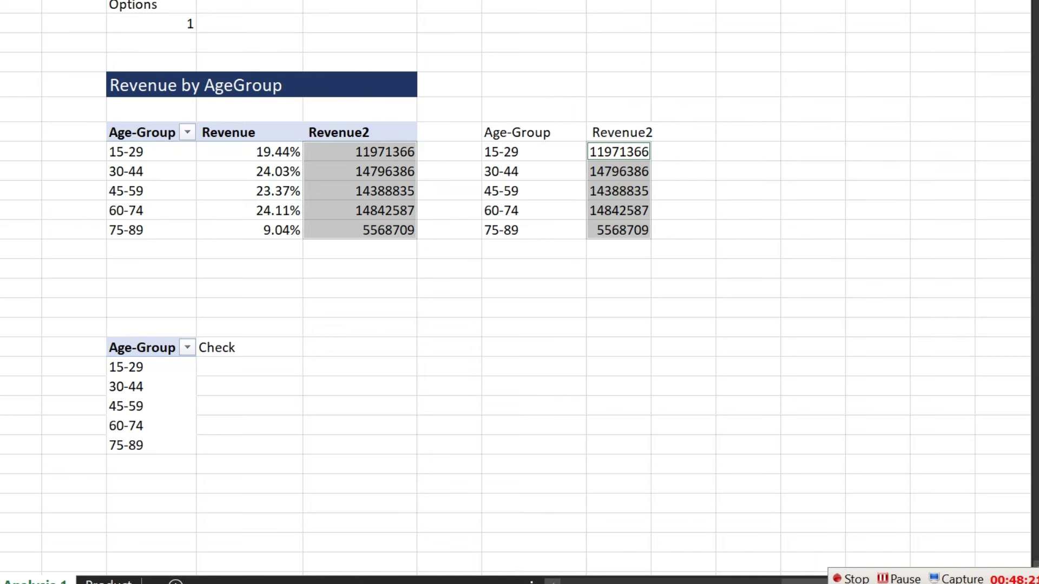
left_click(414, 1)
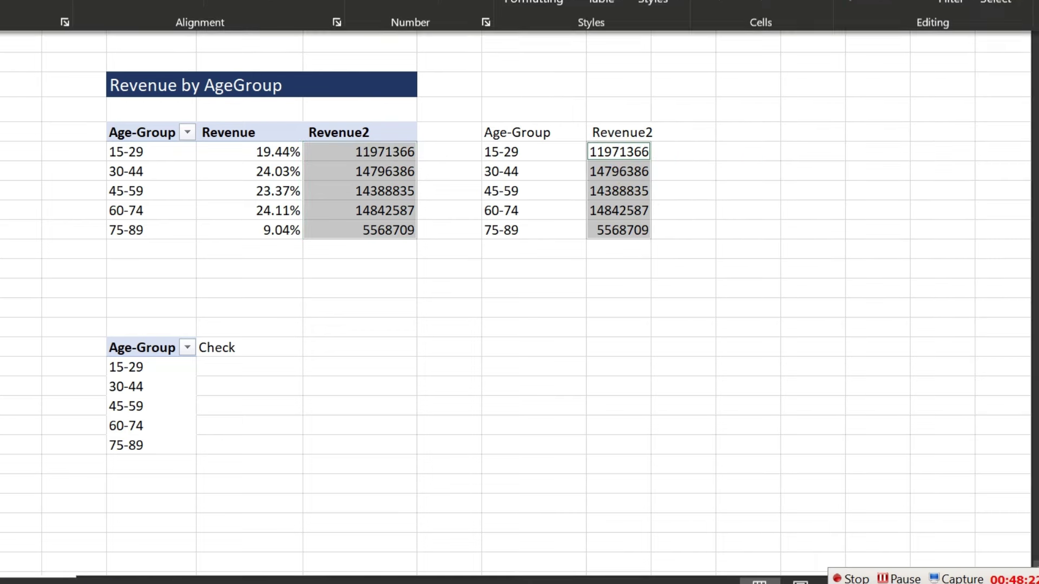
left_click(428, 7)
left_click(483, 9)
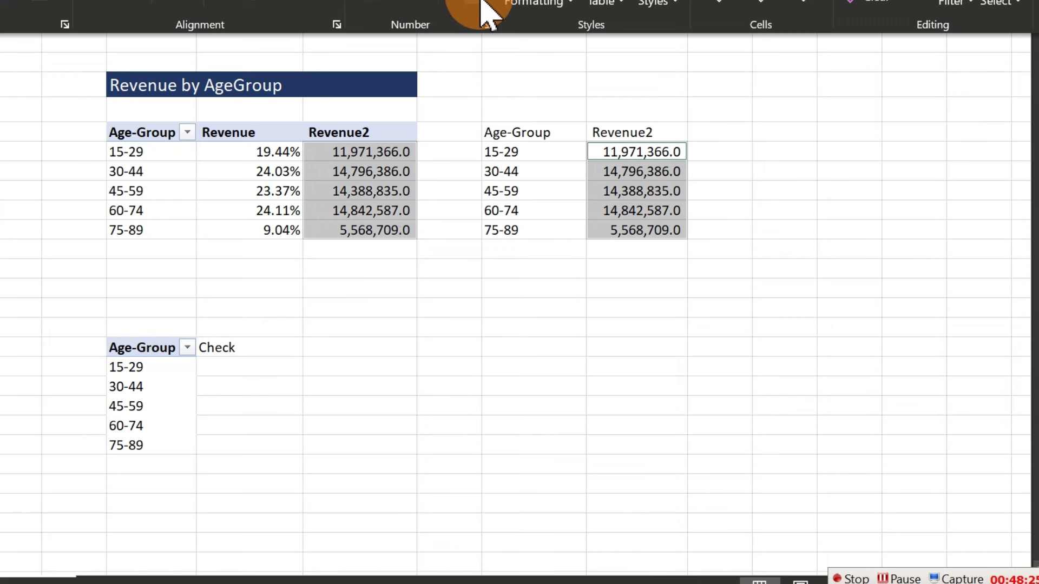
left_click(483, 9)
left_click(603, 308)
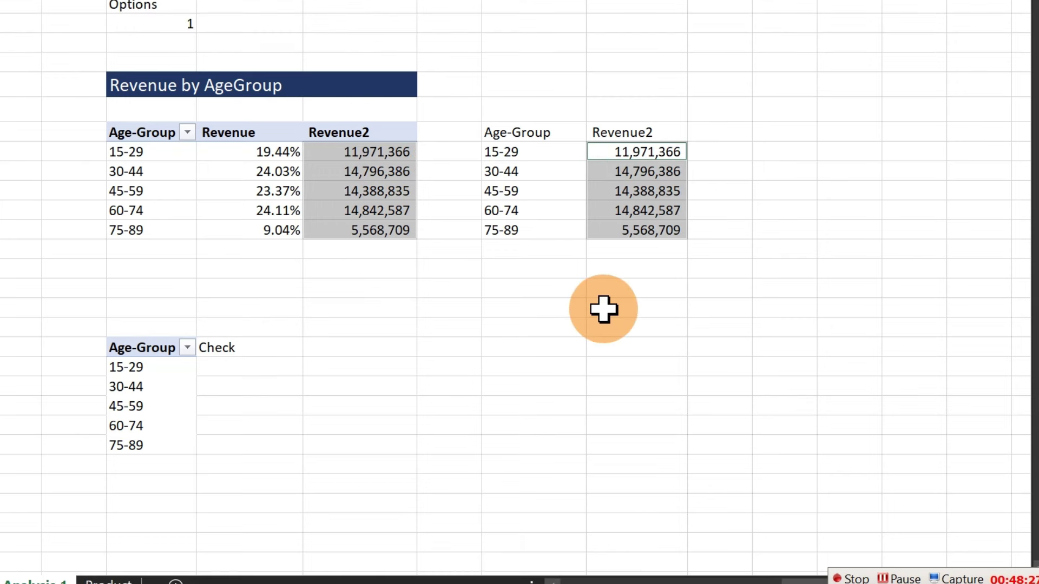
Add the header Highlight in AA9 and filter the Age-Group slicer to 30-44
double_click(716, 133)
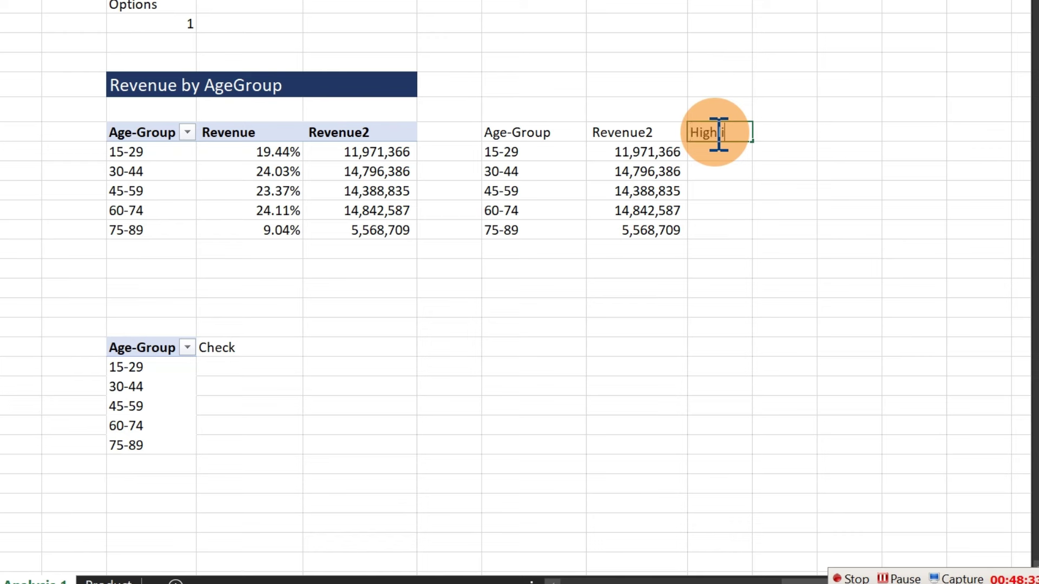
key("Return")
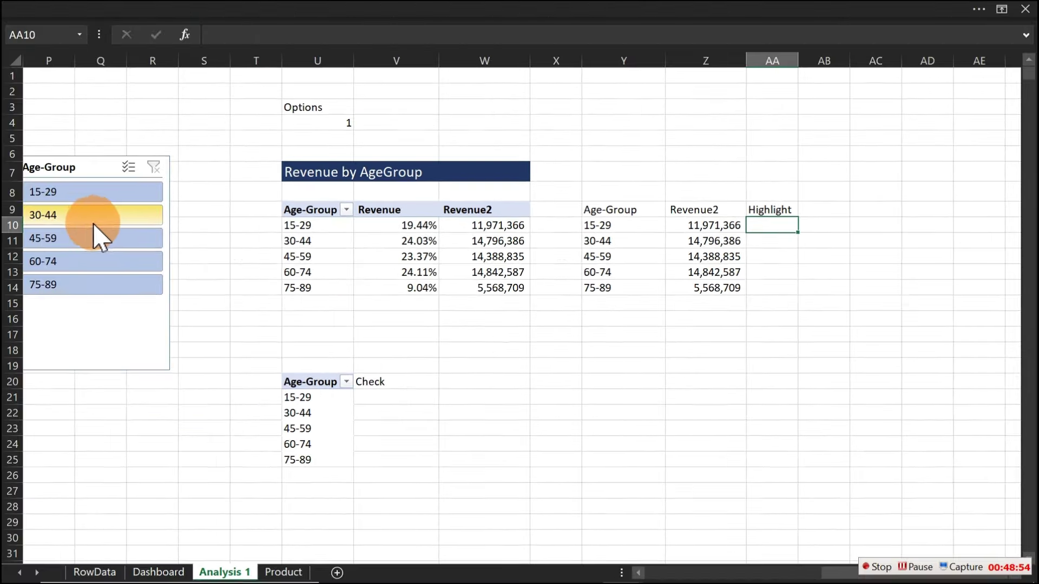
left_click(12, 164)
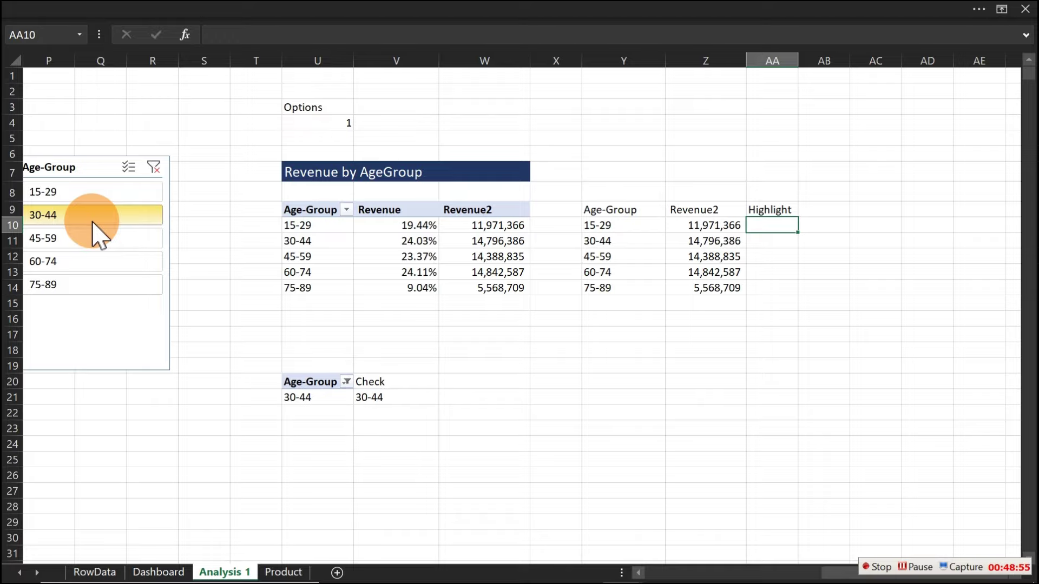
Enter the formula =IF(Y10=$V$21,Z10,"") in cell AA10 under the Highlight header
left_click(778, 233)
type("=if")
key("Tab")
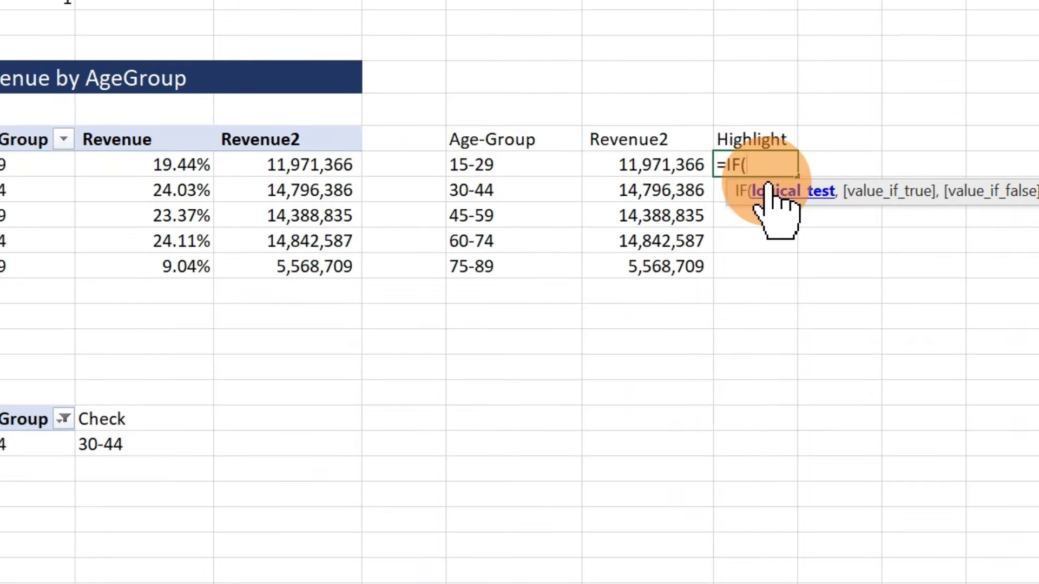
left_click(454, 158)
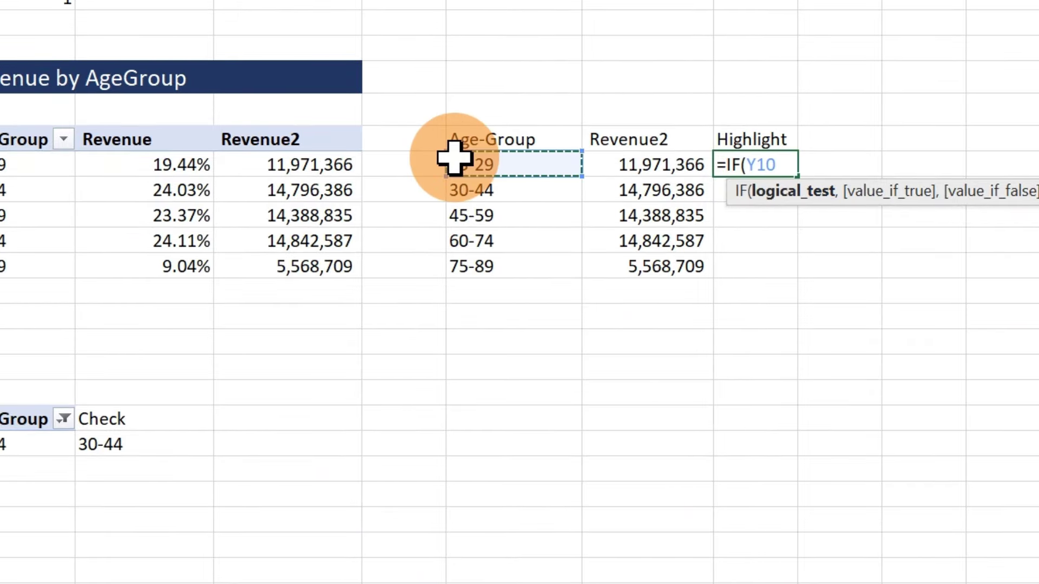
type("=")
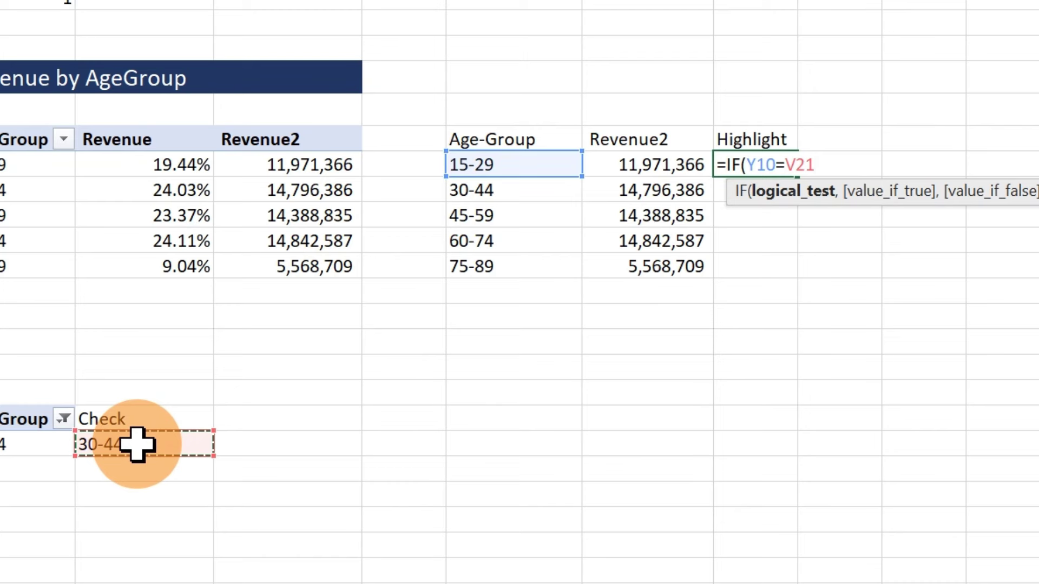
key("F4")
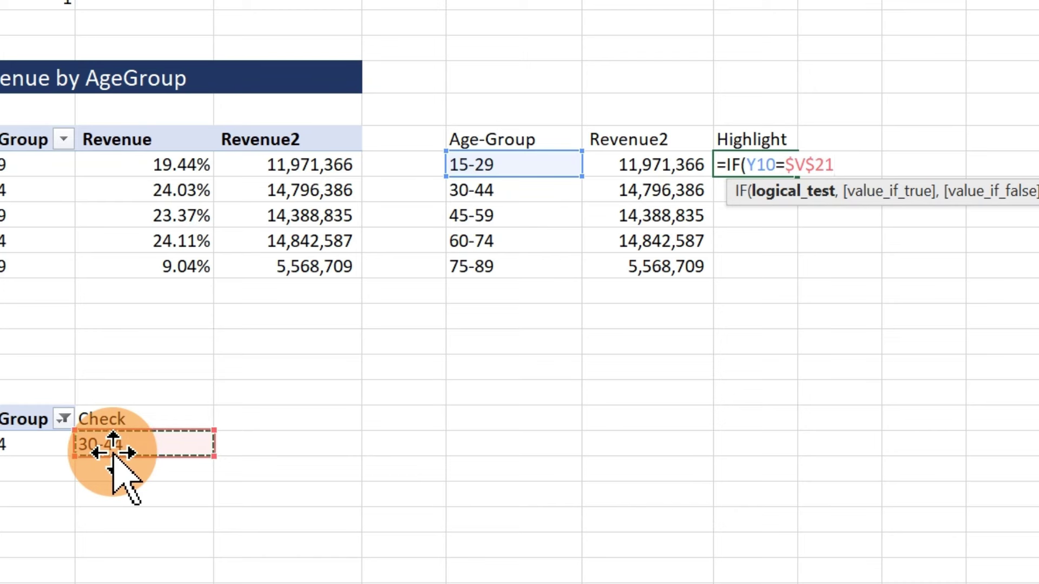
type(",")
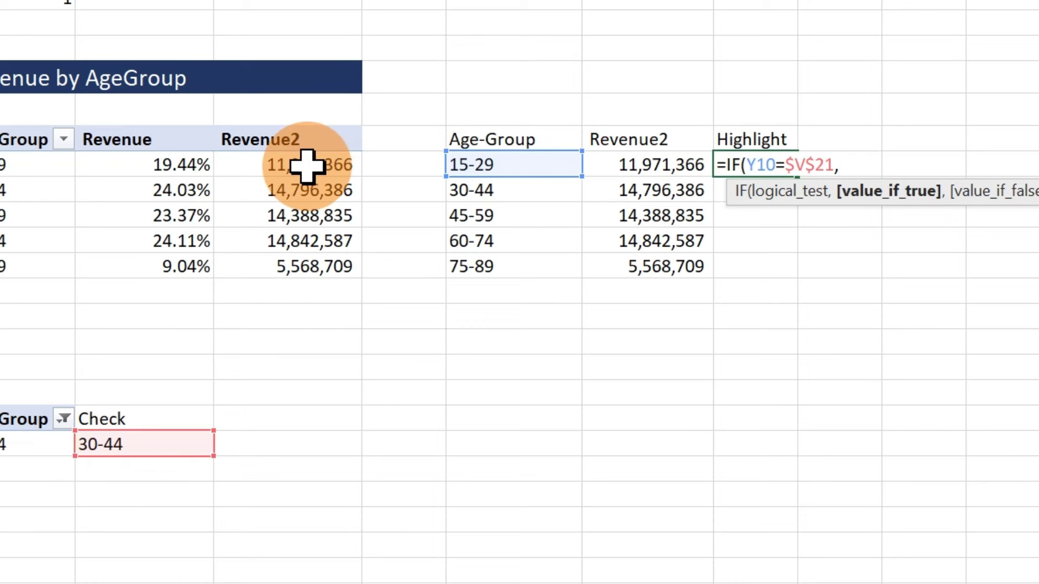
left_click(645, 163)
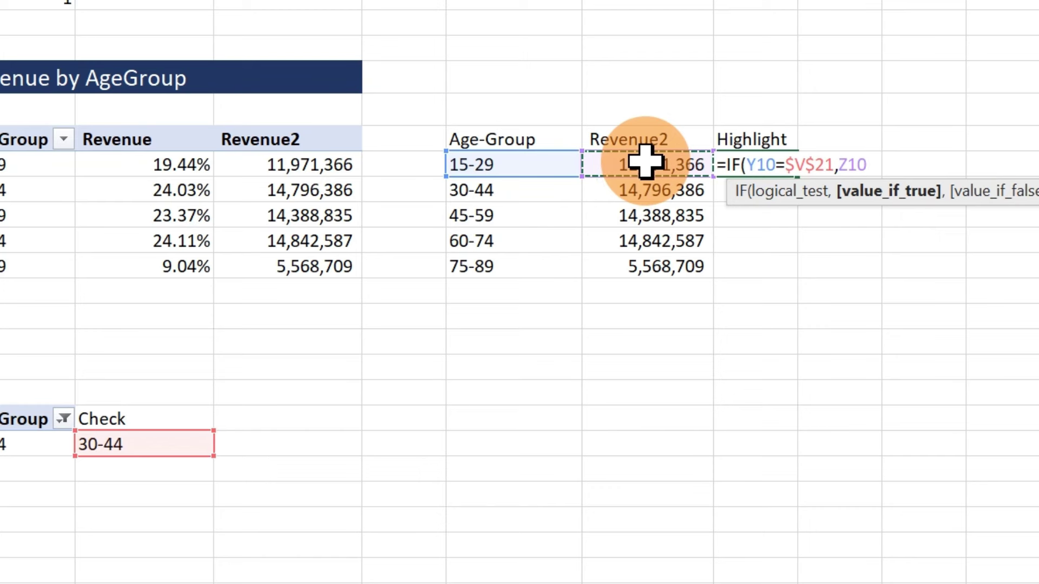
type(",")
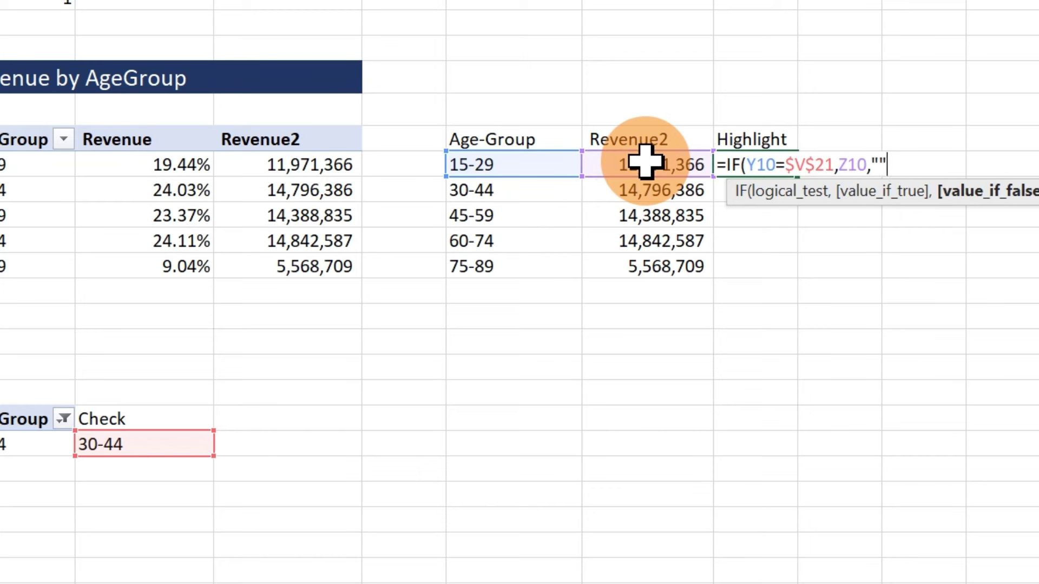
type("\"\")")
key("Return")
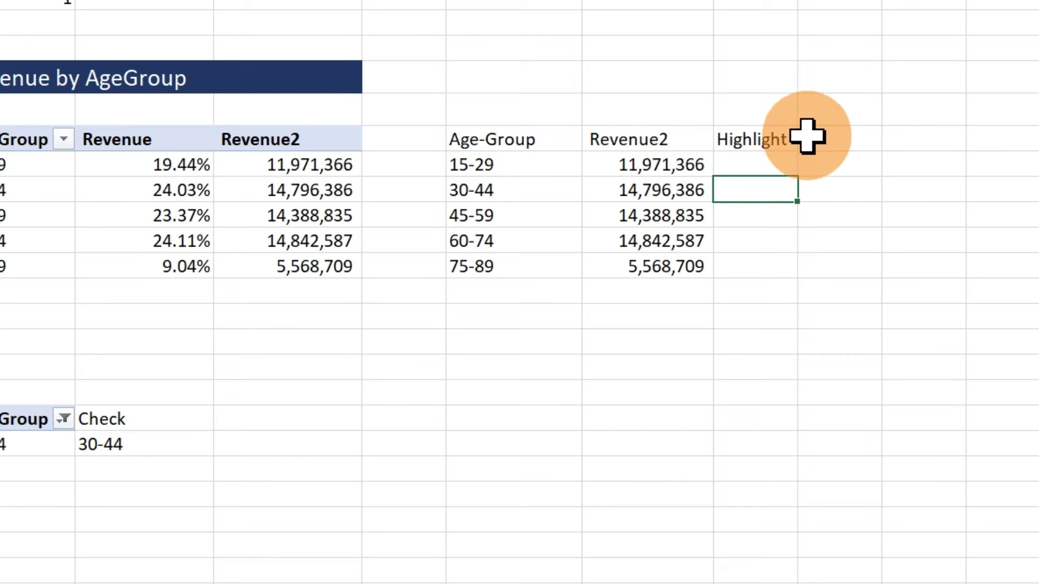
Fill the Highlight formula down to AA14 and test it with the Age-Group slicer on 45-59, 60-74 and 75-89
left_click(779, 163)
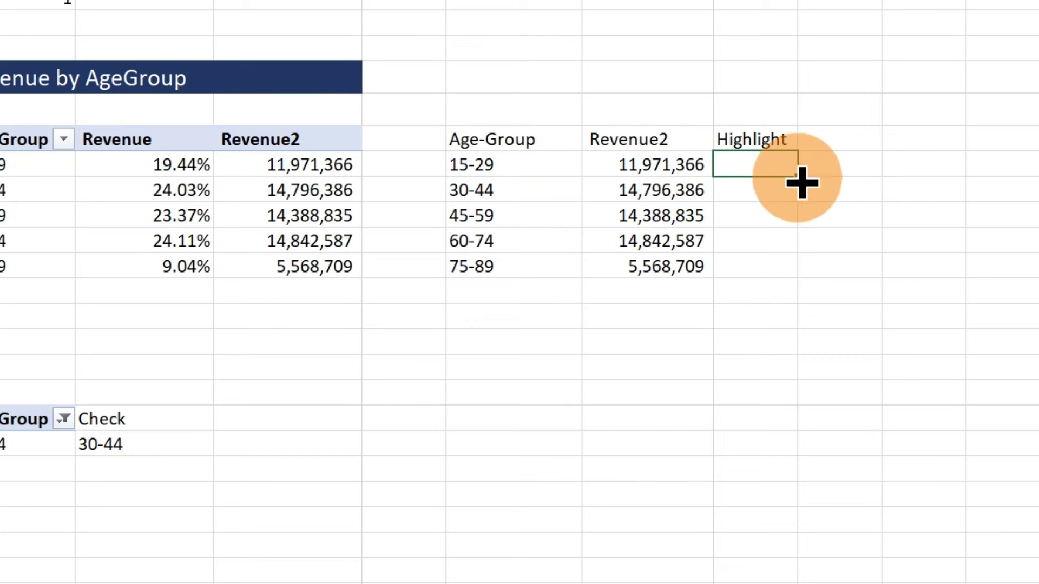
left_click_drag(798, 178, 797, 275)
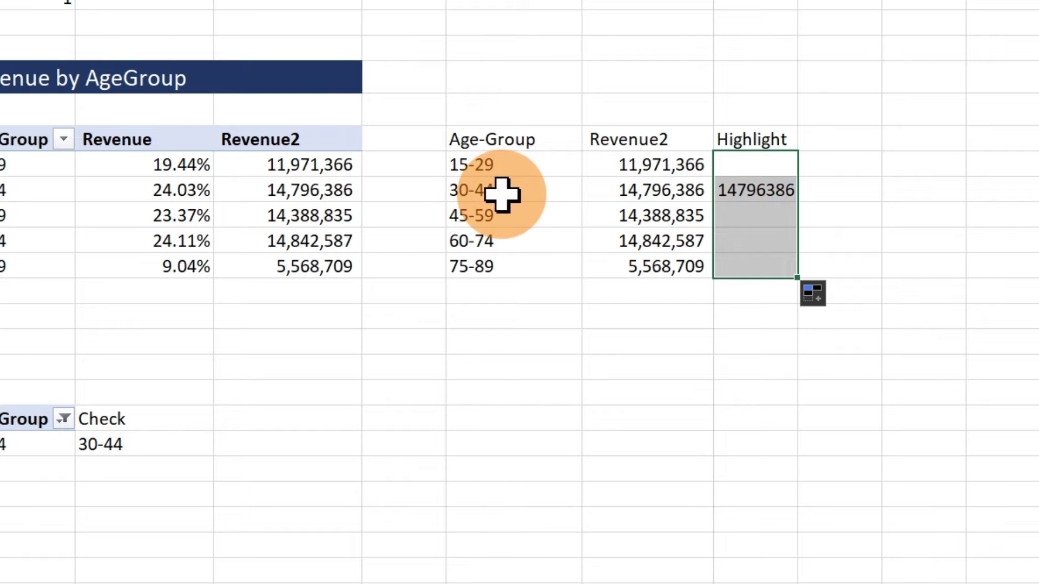
left_click(109, 238)
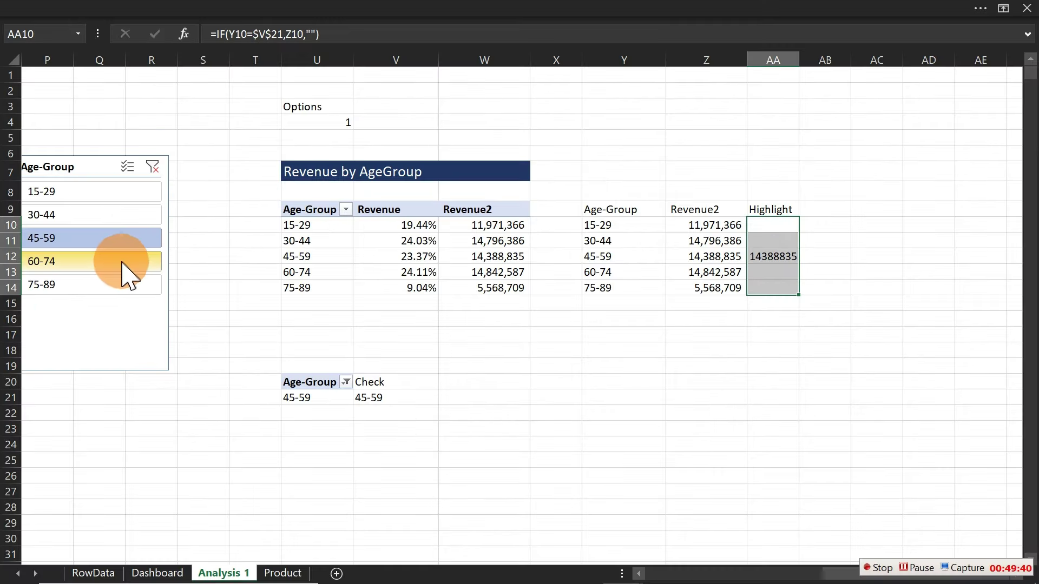
left_click(122, 262)
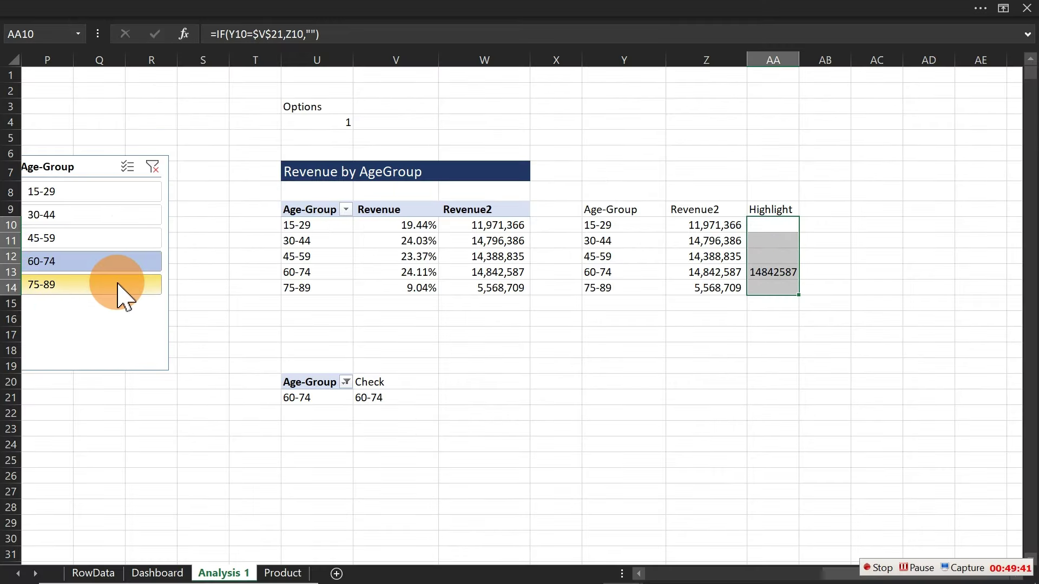
left_click(118, 284)
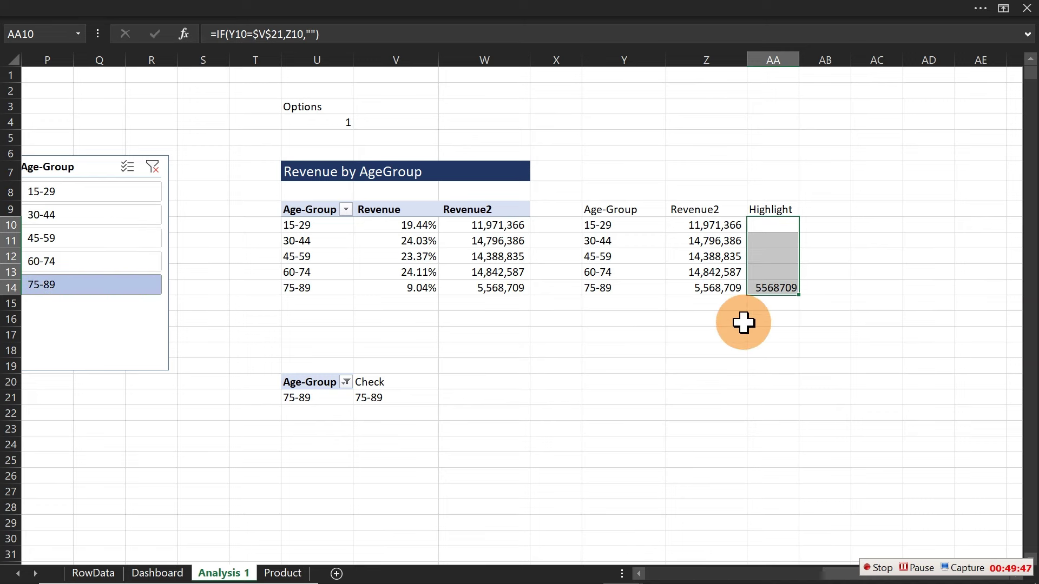
left_click(659, 322)
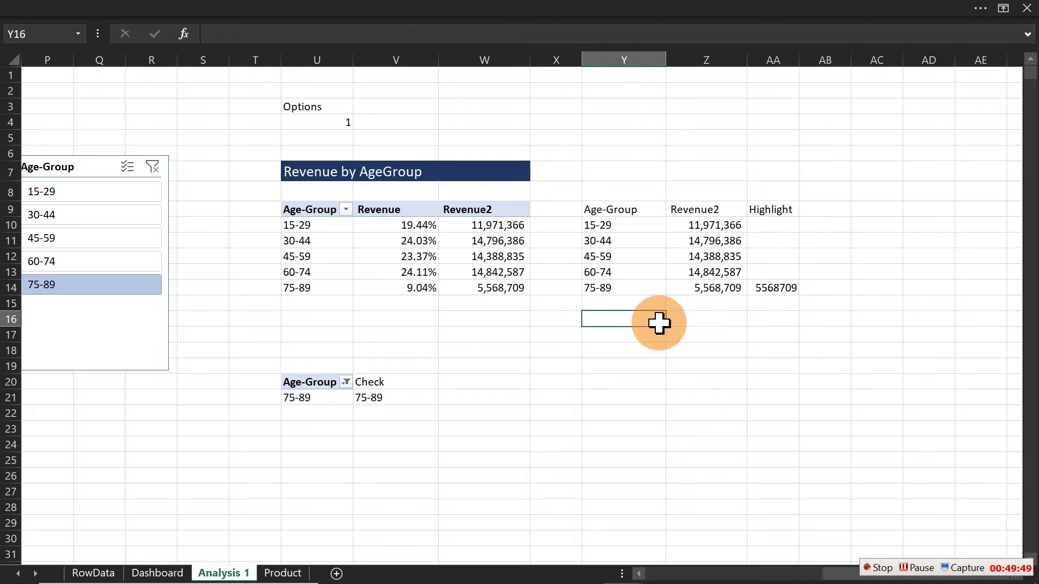
Insert a clustered column chart from the Age-Group and Revenue2 columns of the helper table, Y9:Z14
left_click_drag(611, 210, 702, 283)
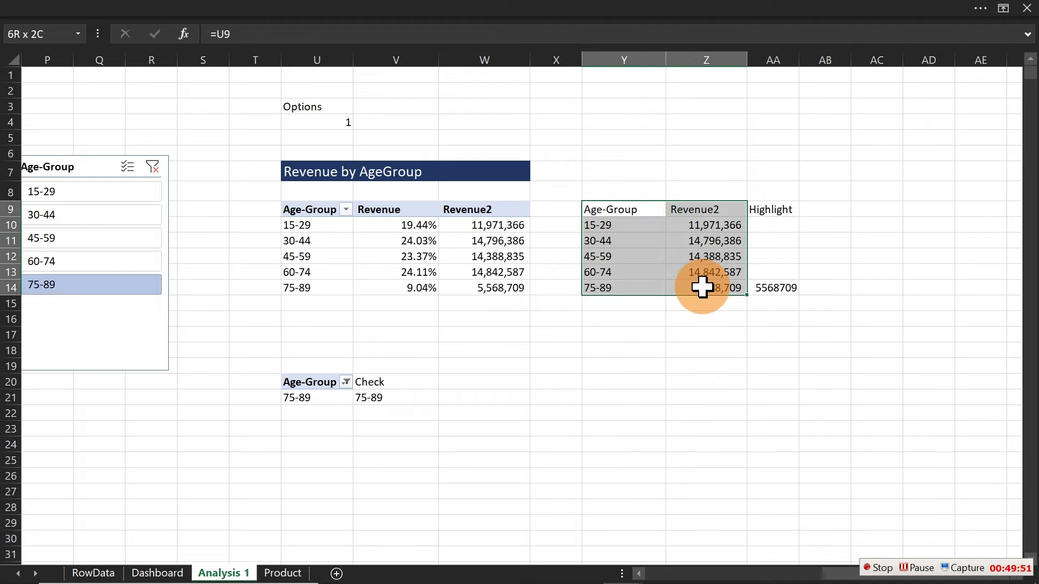
left_click(296, 11)
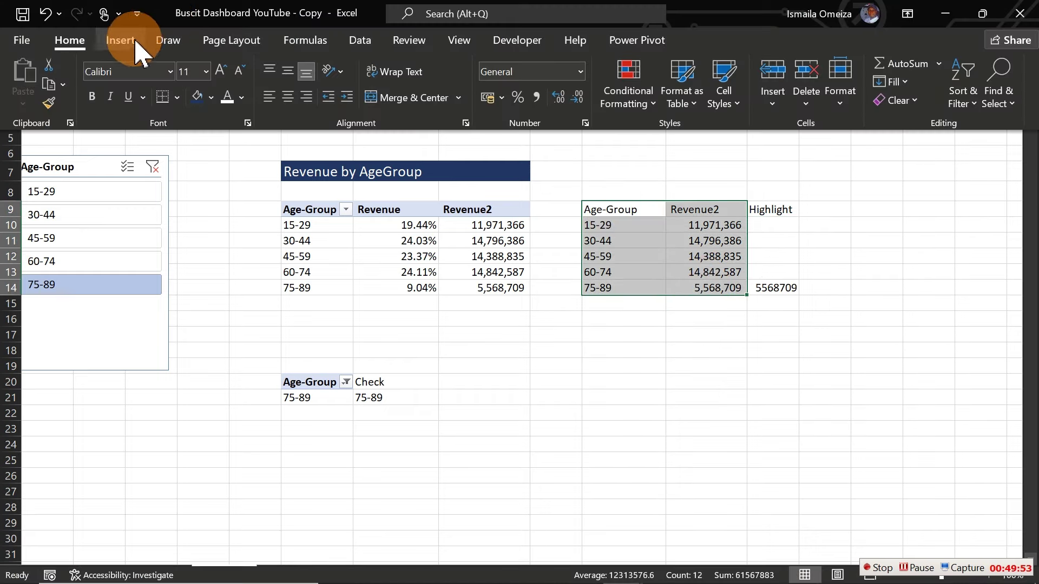
left_click(130, 42)
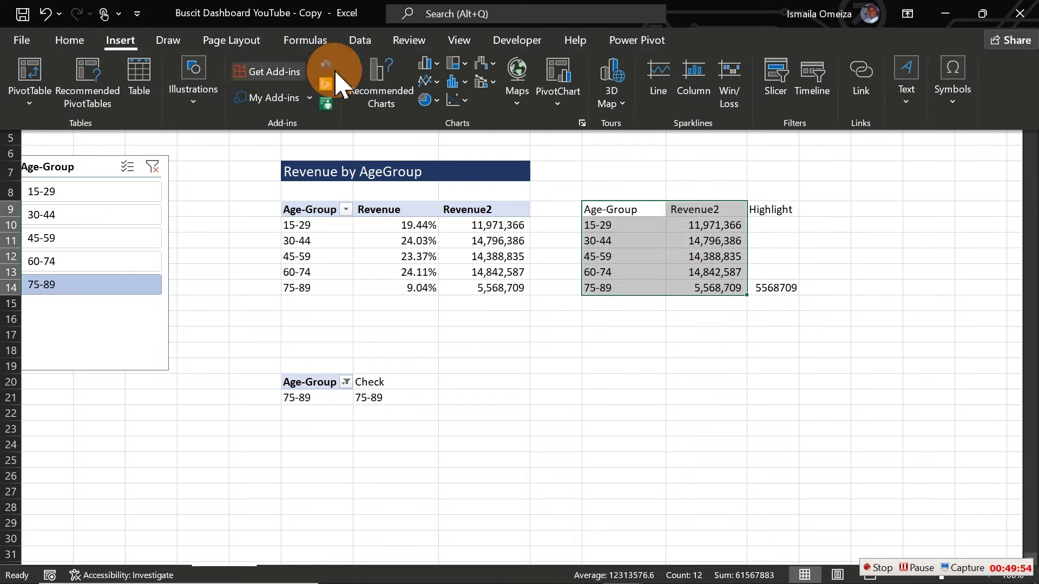
left_click(431, 65)
left_click(449, 126)
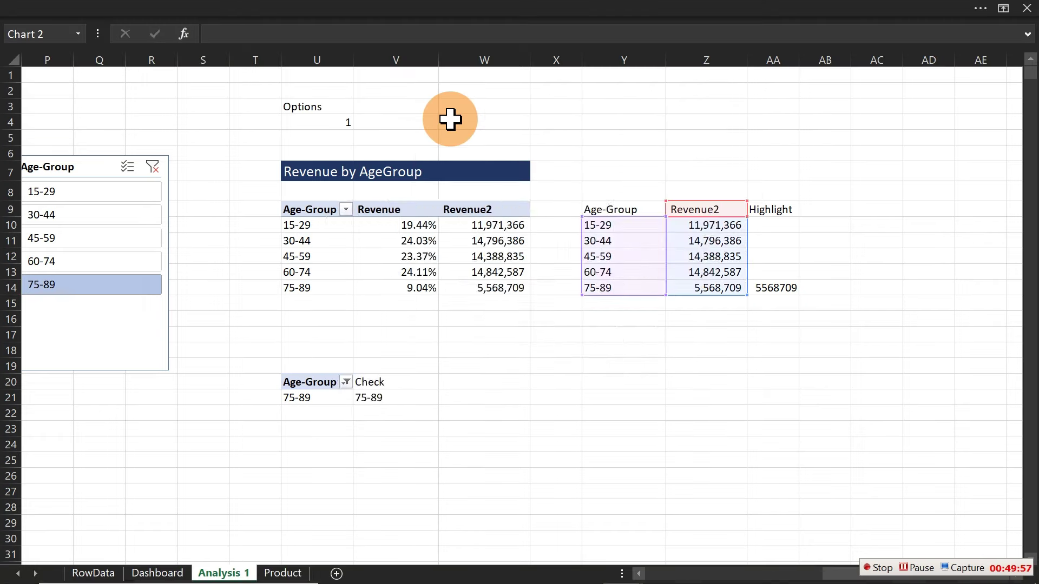
Delete the vertical axis, the title and the gridlines from the Revenue2 column chart
left_click(366, 267)
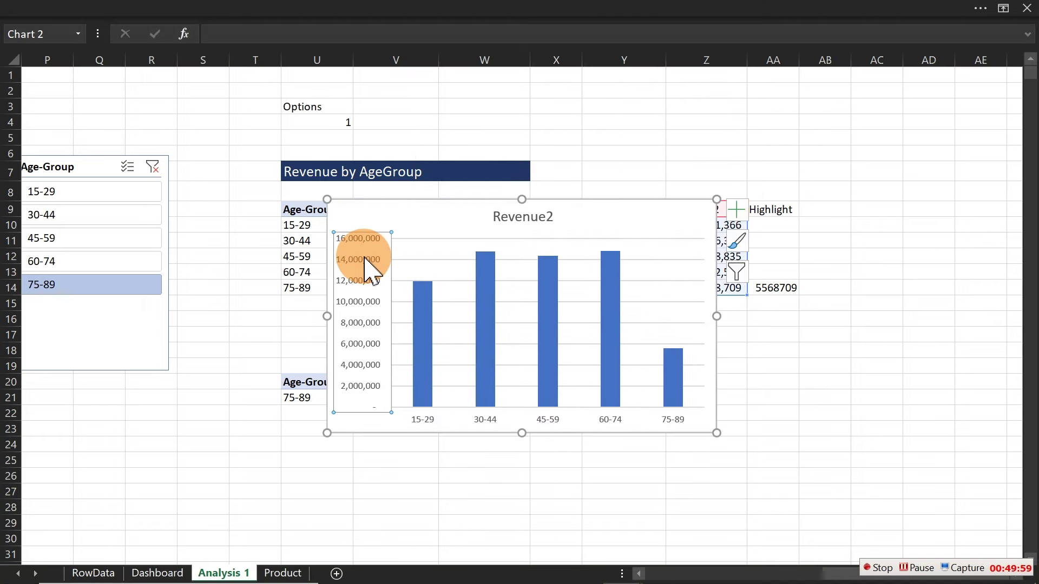
key("Delete")
left_click(515, 214)
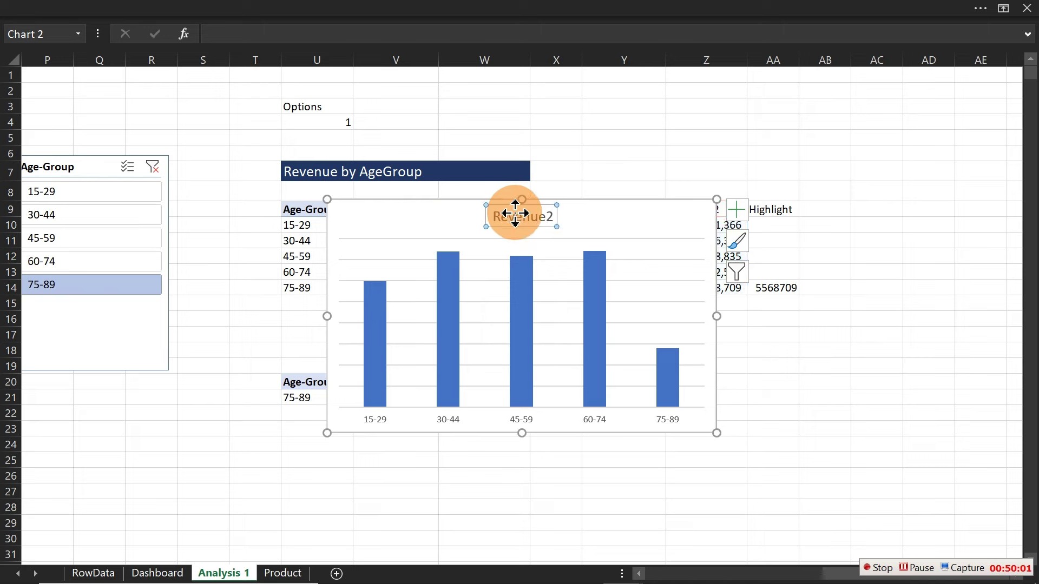
key("Delete")
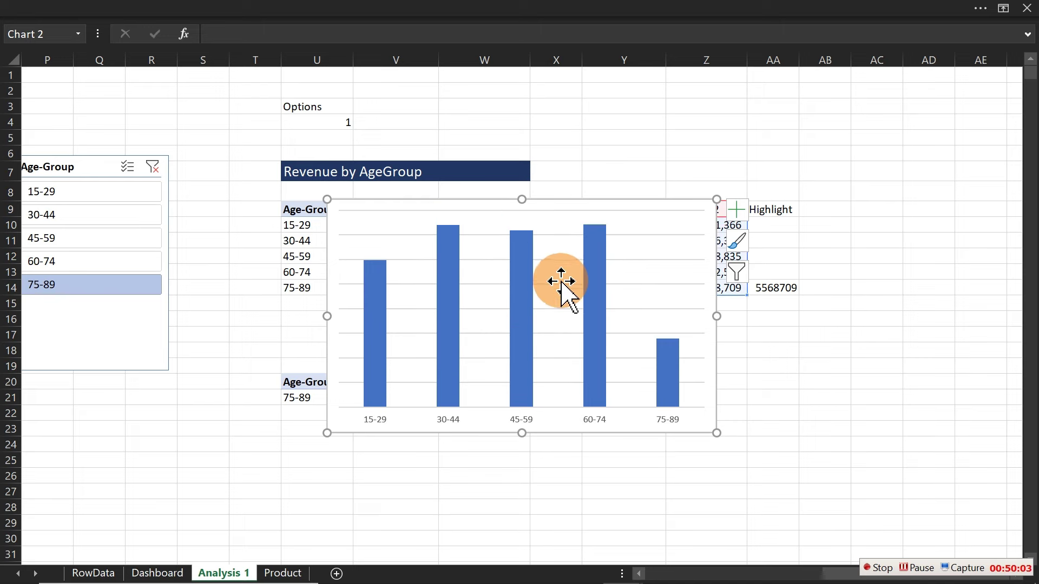
left_click(561, 285)
key("Delete")
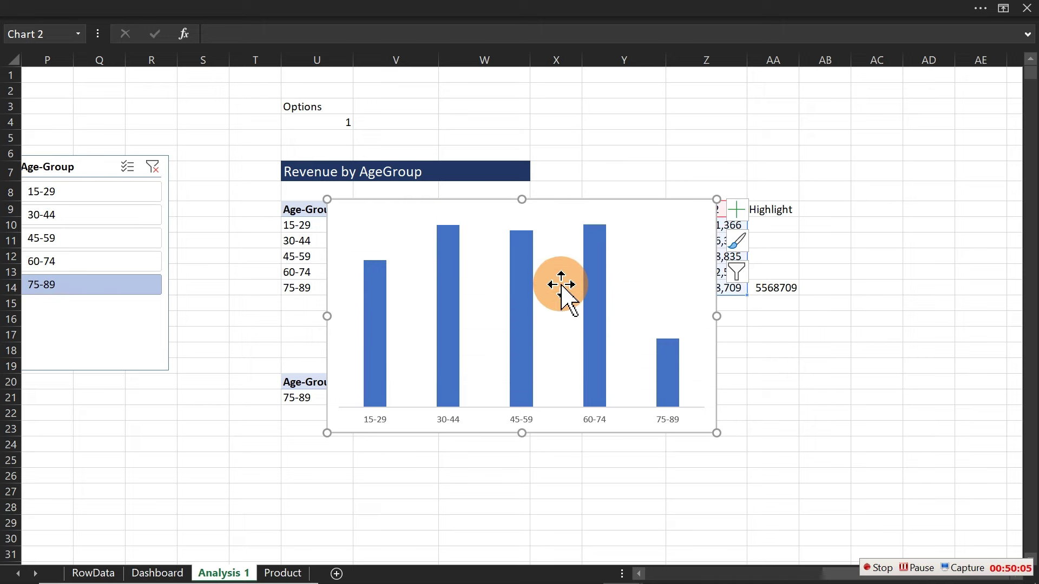
Move the chart off the Highlight column and add a series named from AA9 with values AA10:AA14
left_click_drag(639, 198, 505, 243)
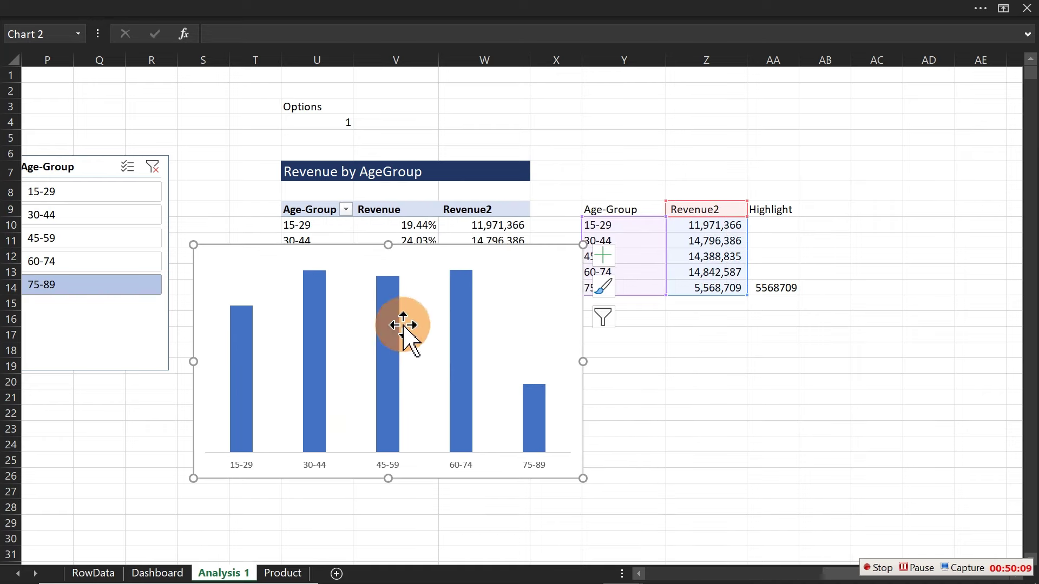
right_click(390, 333)
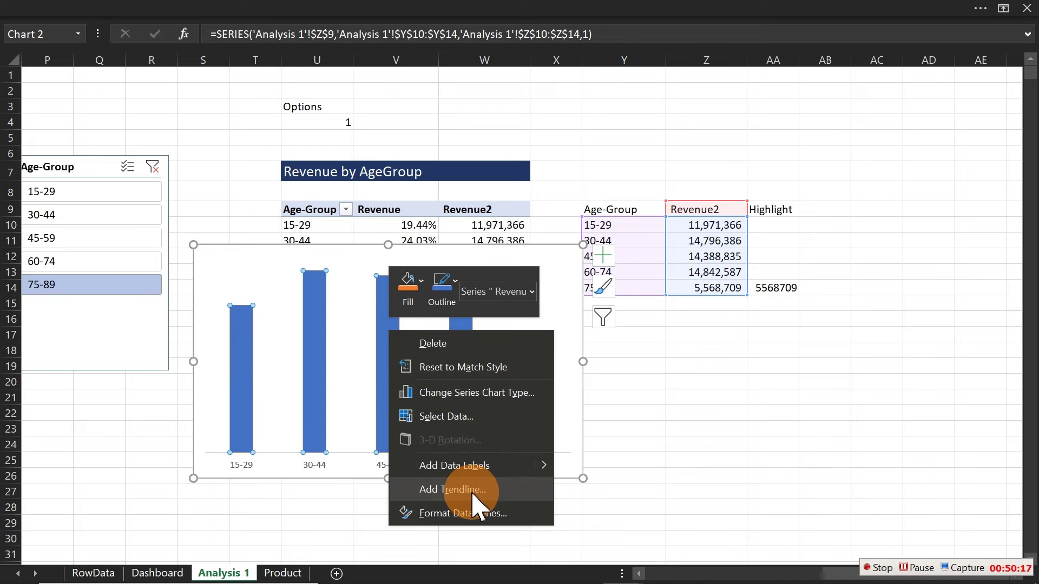
left_click(461, 416)
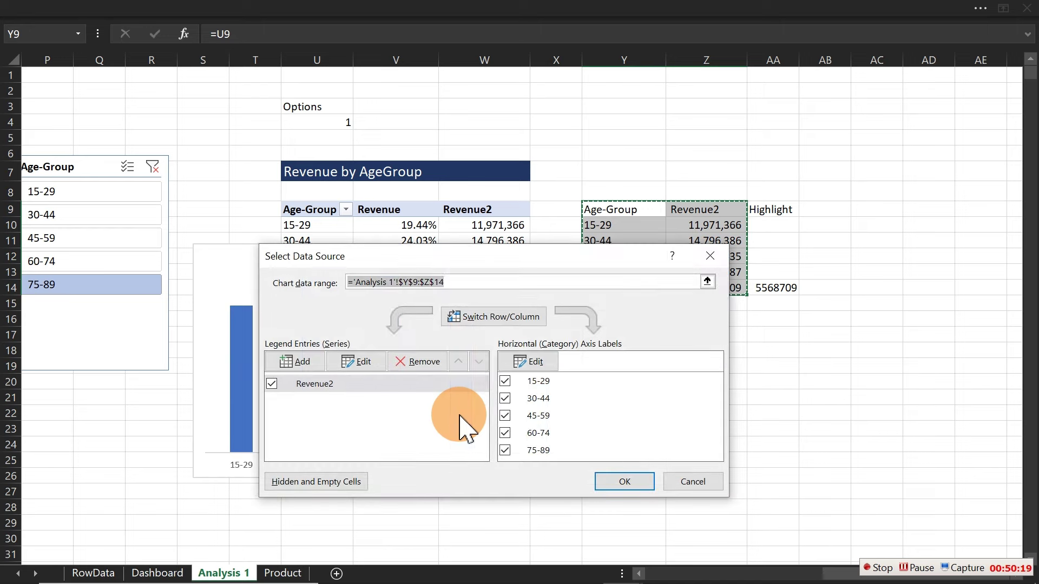
left_click(355, 362)
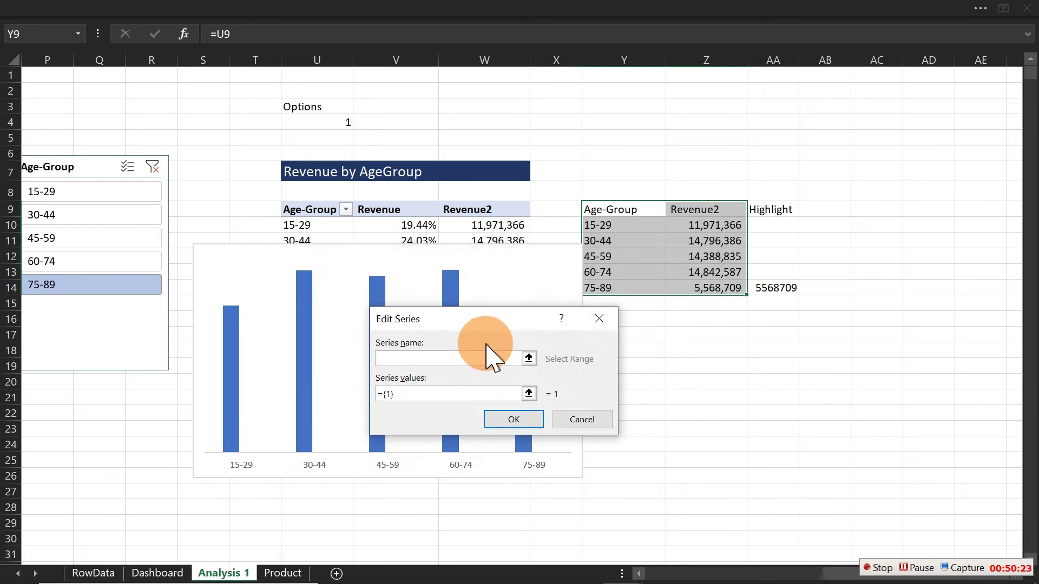
left_click(779, 208)
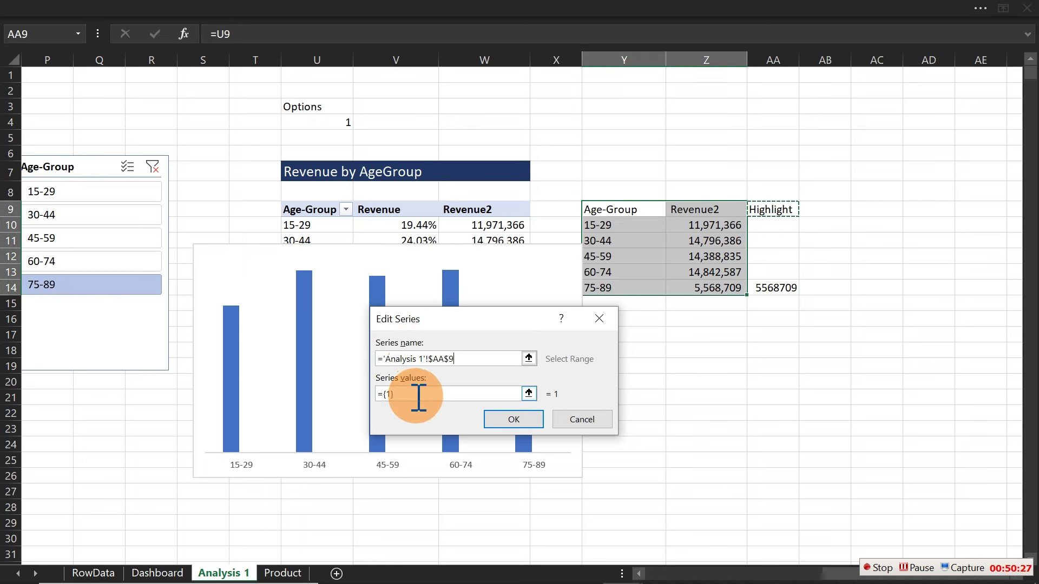
left_click_drag(418, 397, 355, 399)
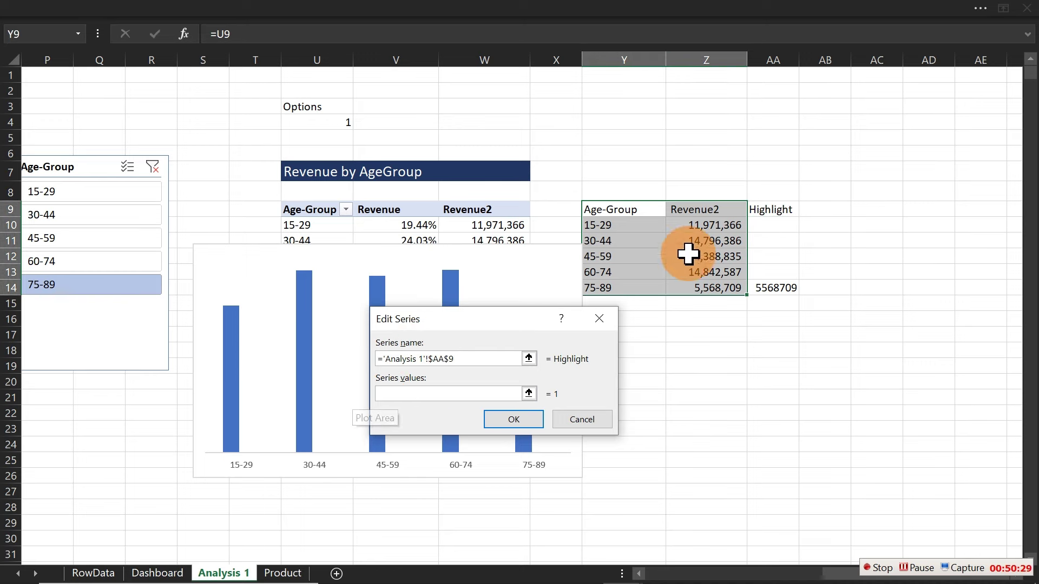
left_click_drag(781, 222, 780, 288)
left_click(513, 421)
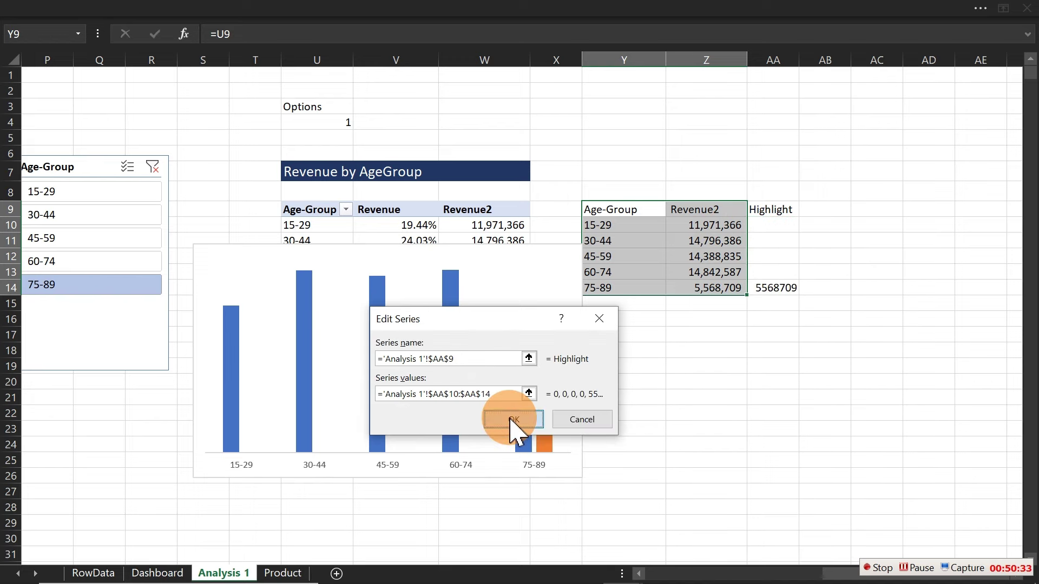
left_click(627, 482)
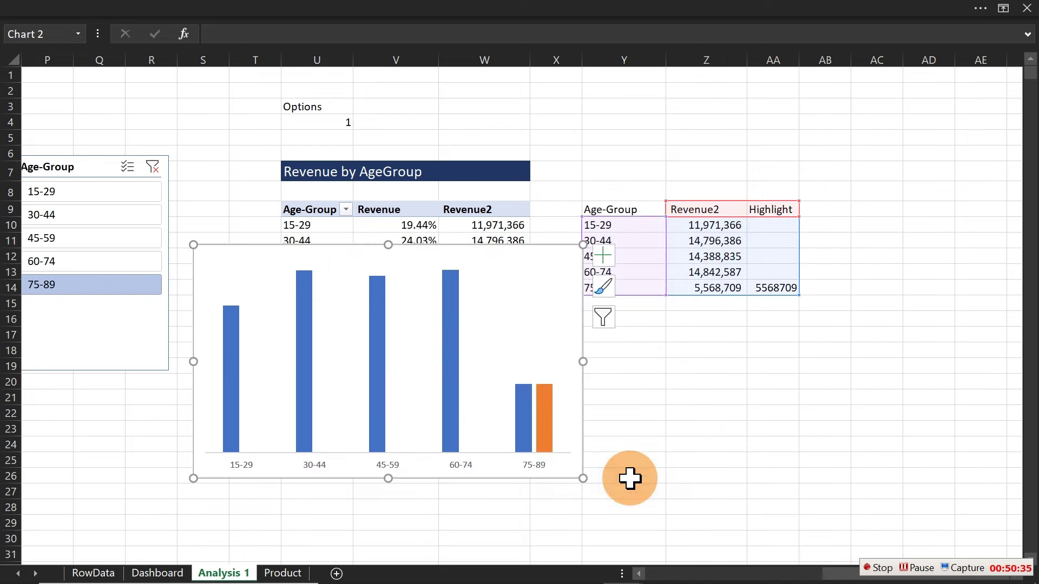
Move the chart away from the slicer and test the Highlight series with age groups 60-74 and 45-59
mouse_move(548, 430)
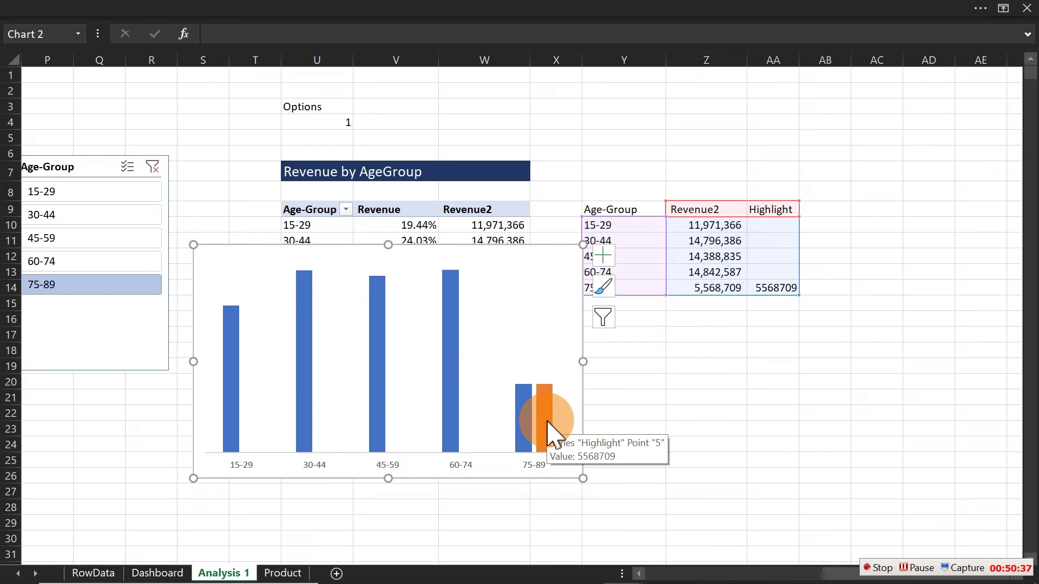
left_click_drag(449, 245, 680, 209)
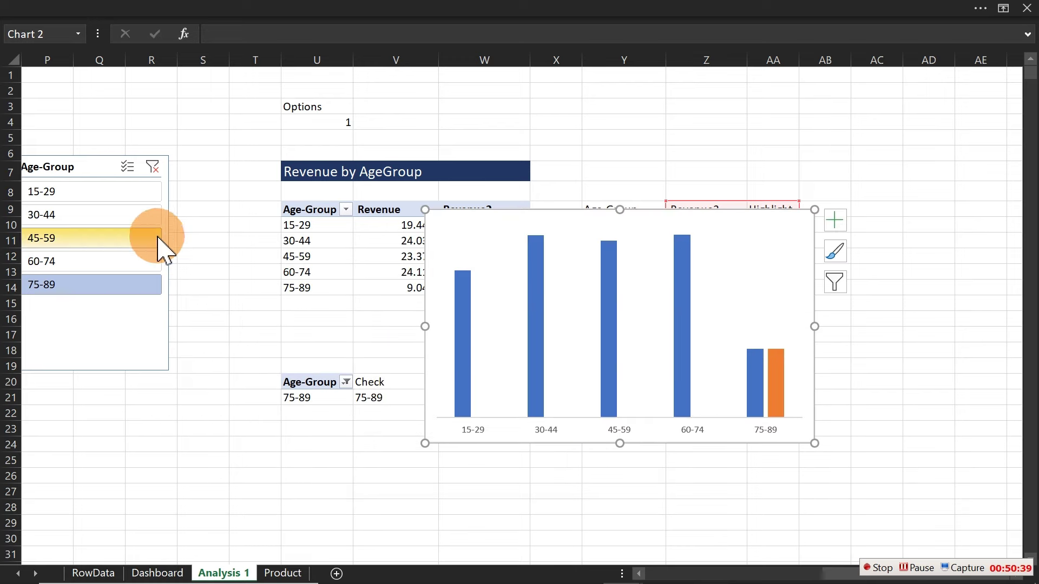
left_click(95, 259)
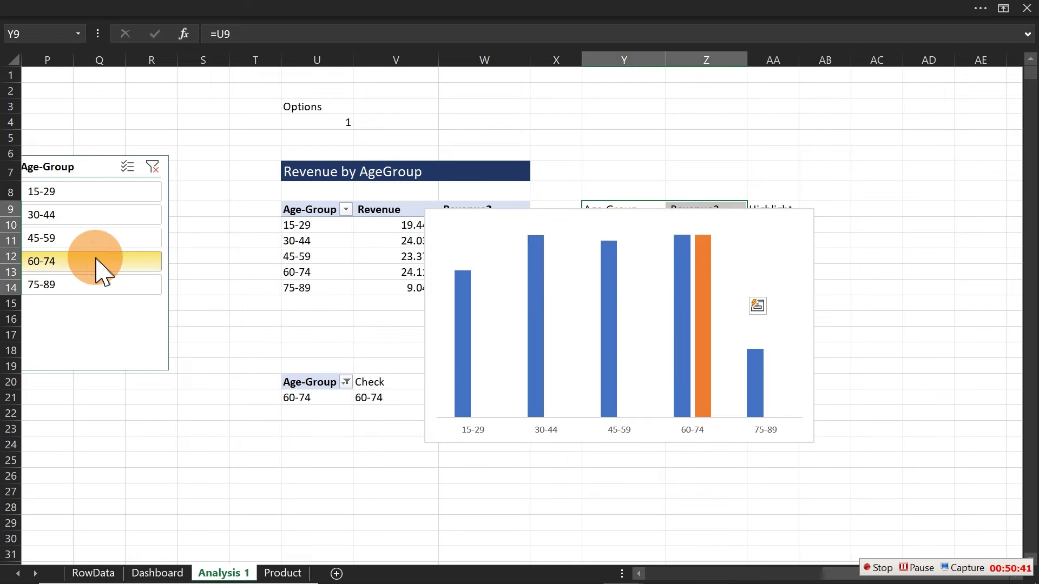
left_click(83, 239)
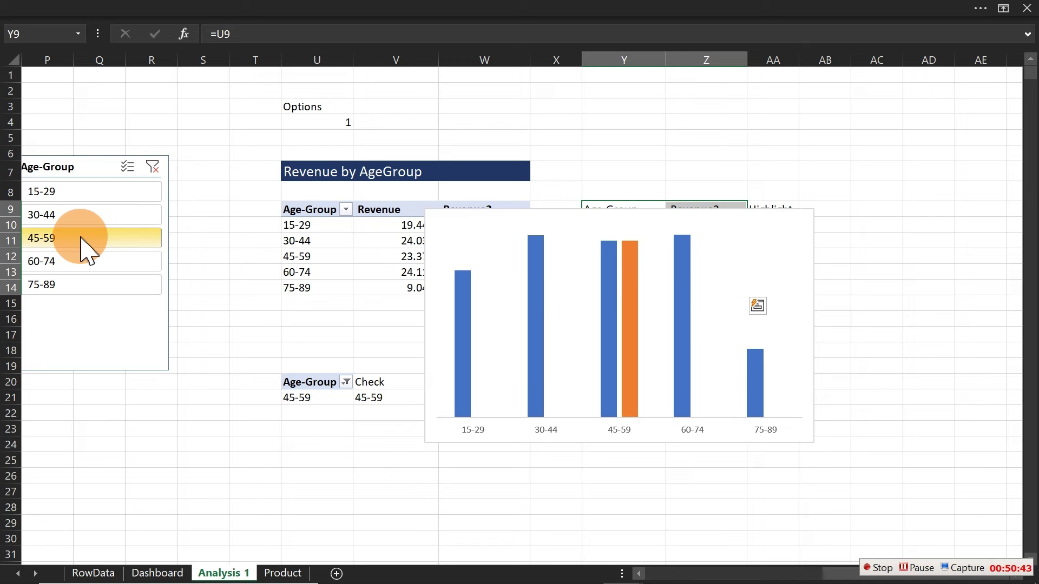
Set the Series Overlap of the chart's columns to 100% and filter the Age-Group slicer to 60-74
double_click(610, 286)
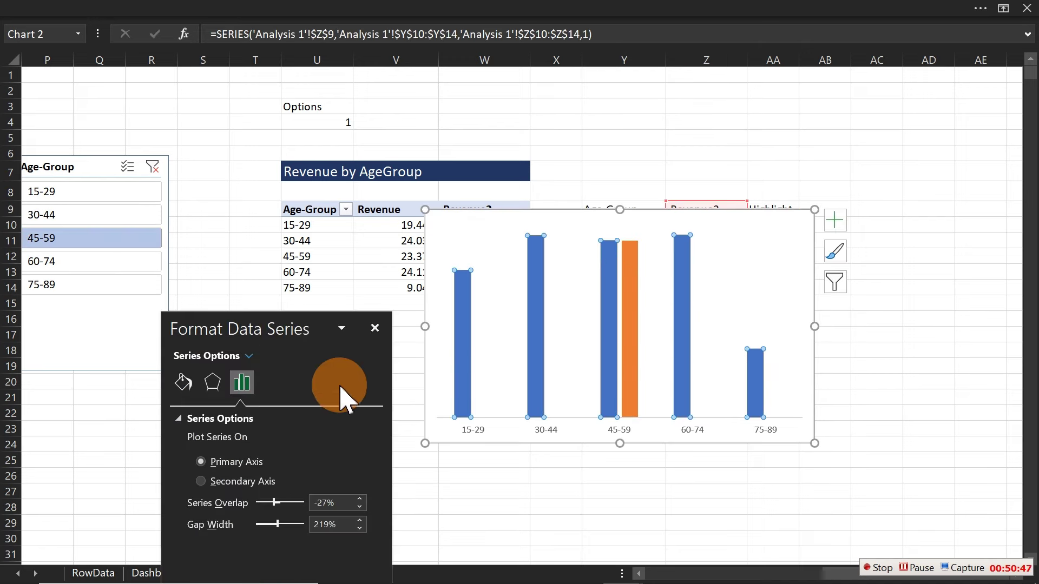
left_click_drag(282, 334, 269, 256)
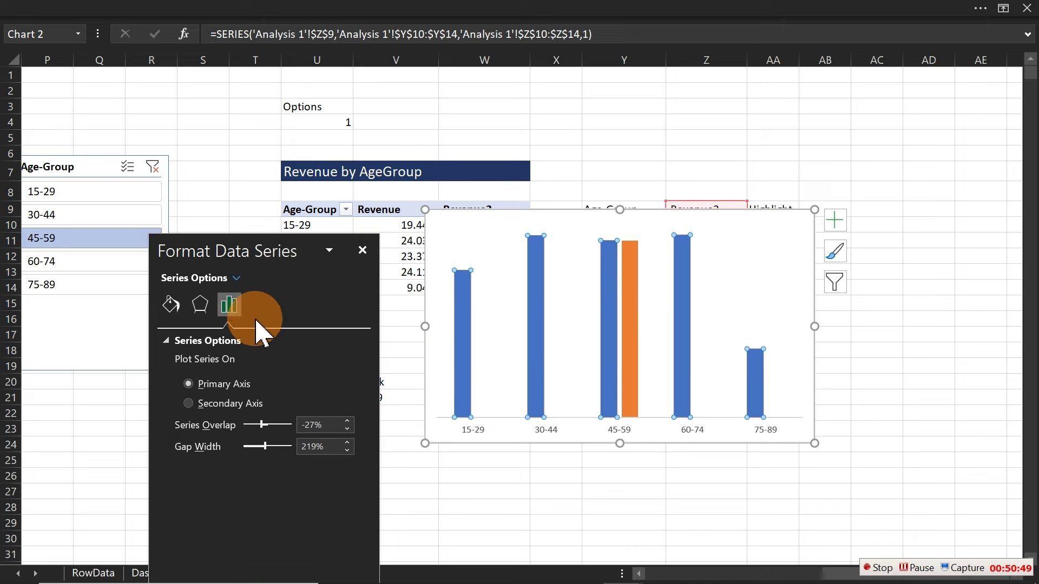
left_click(256, 424)
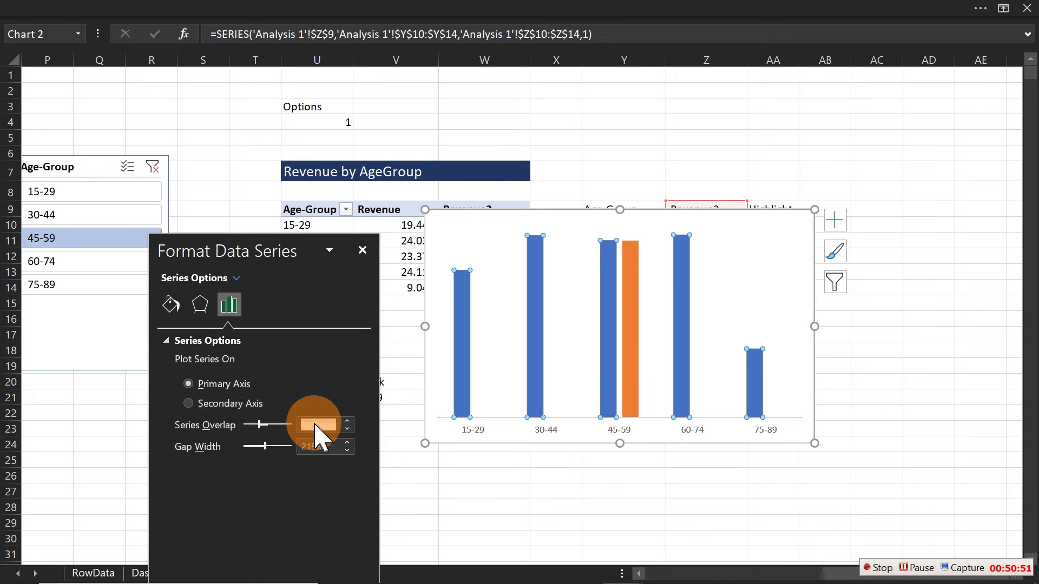
left_click_drag(261, 425, 304, 426)
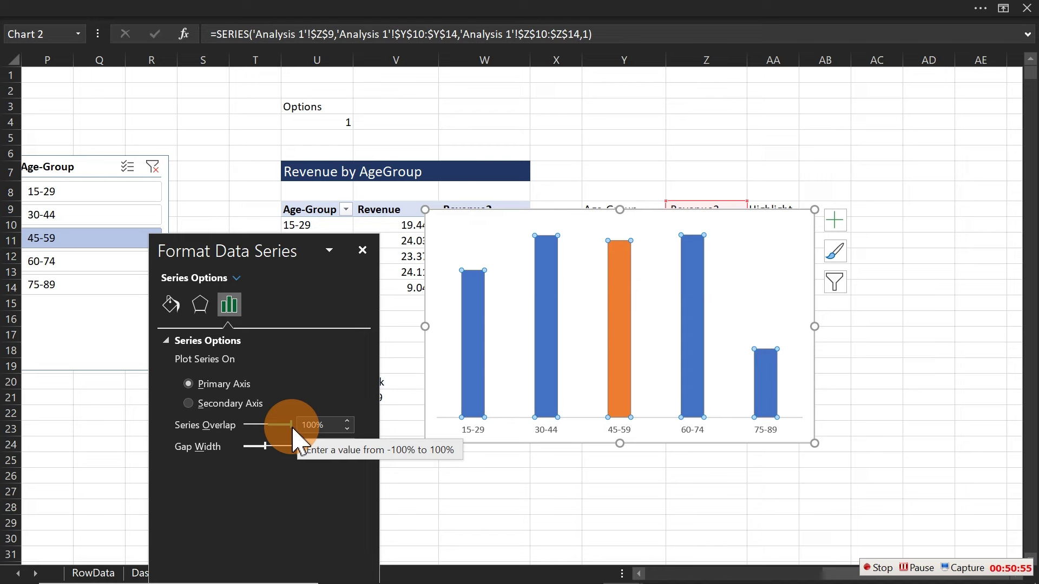
left_click(76, 267)
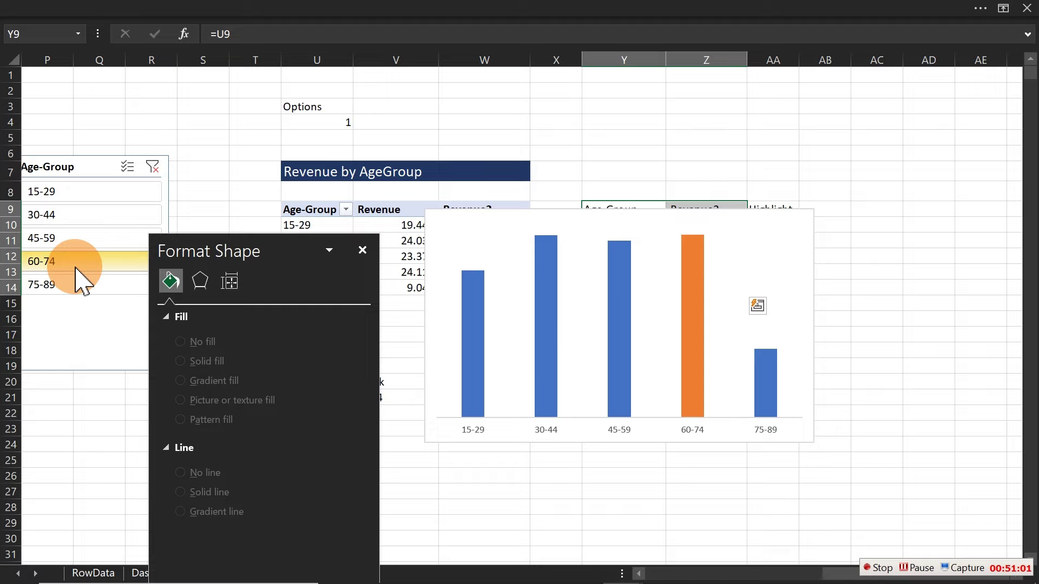
Switch to the finished Buscit Distributor Dashboard workbook and clear all its slicers
mouse_move(520, 582)
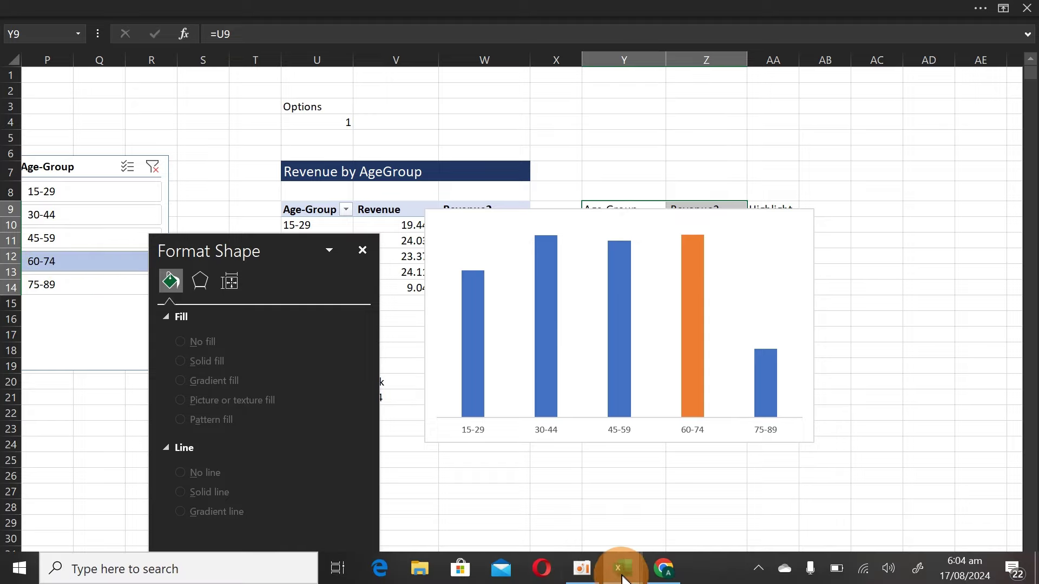
mouse_move(625, 579)
left_click(589, 544)
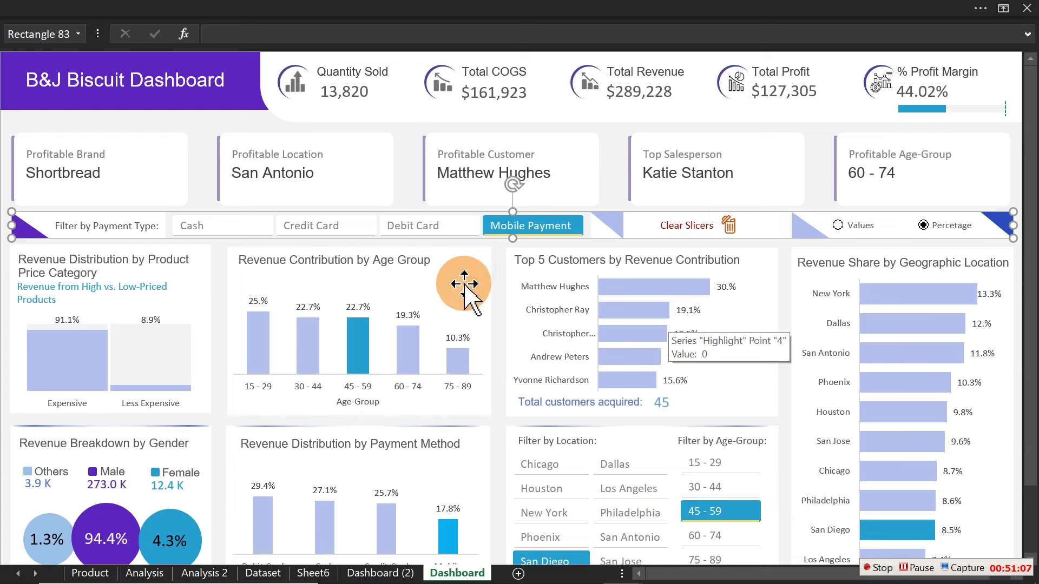
left_click(687, 231)
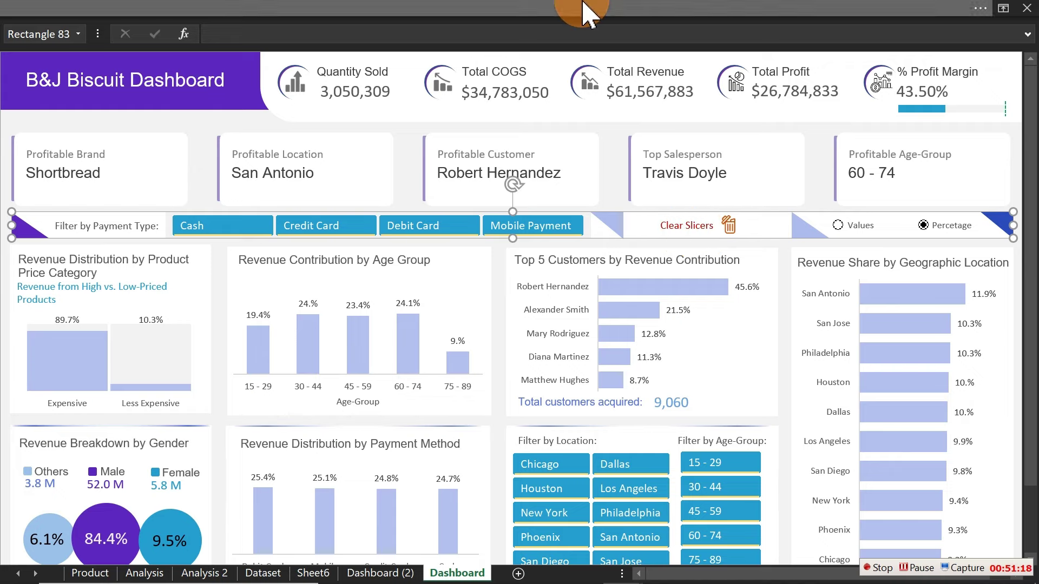
left_click(457, 8)
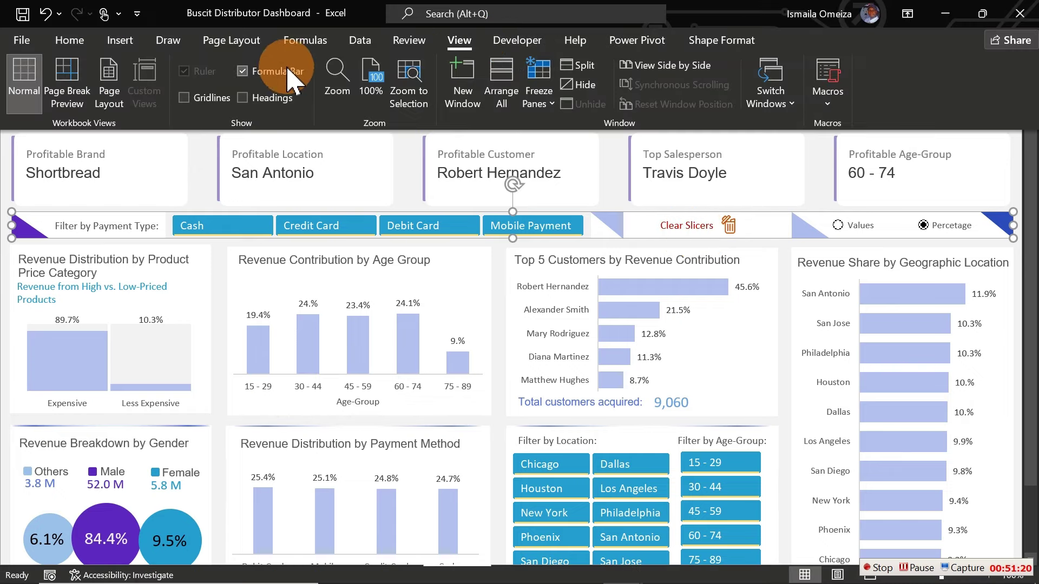
Filter the finished dashboard by Cash and by age groups 15 - 29 and 30 - 44 to examine how the charts highlight the selection
left_click(355, 202)
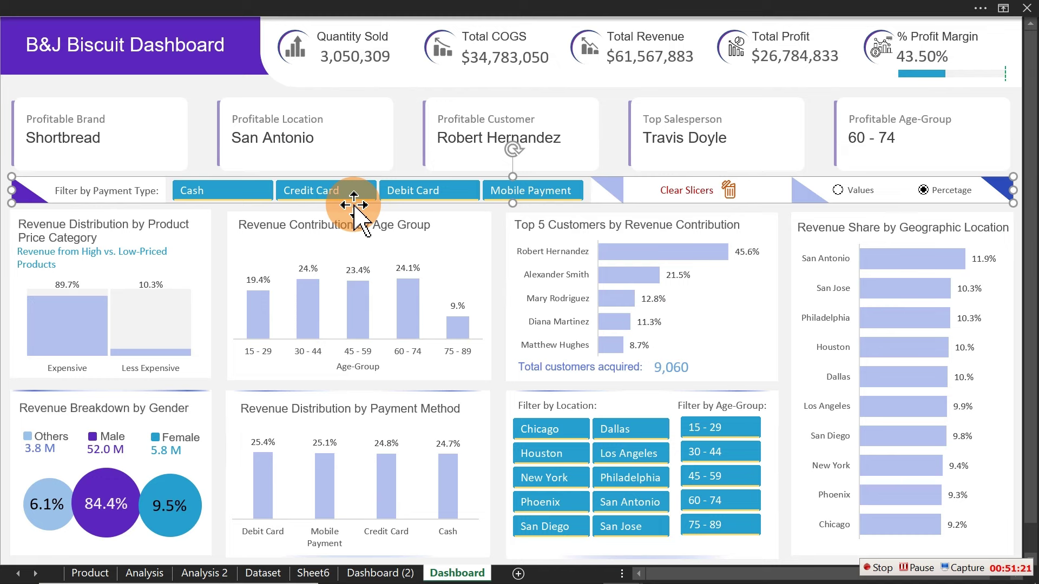
left_click(405, 149)
left_click(230, 195)
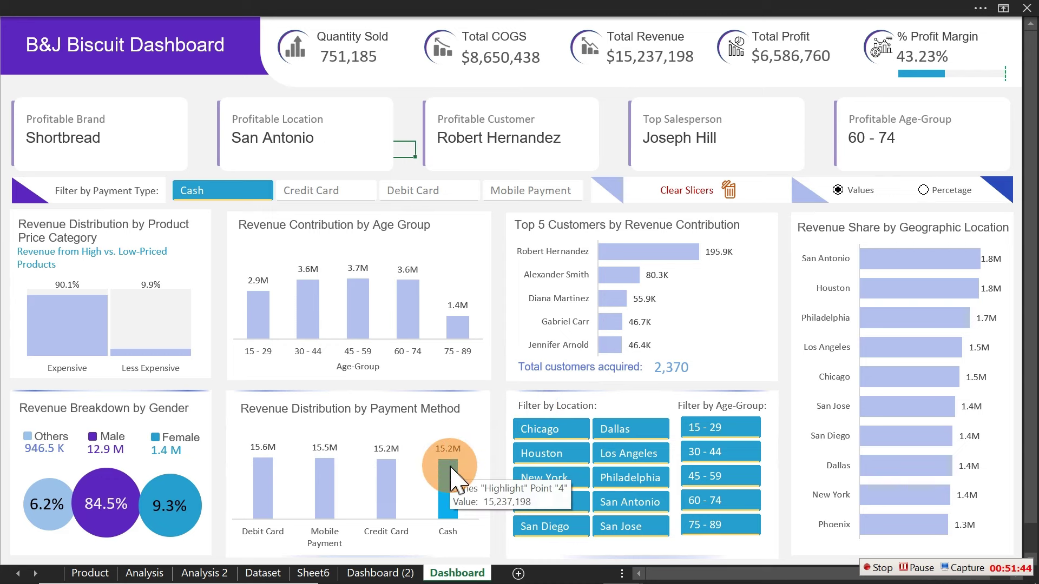
left_click(721, 431)
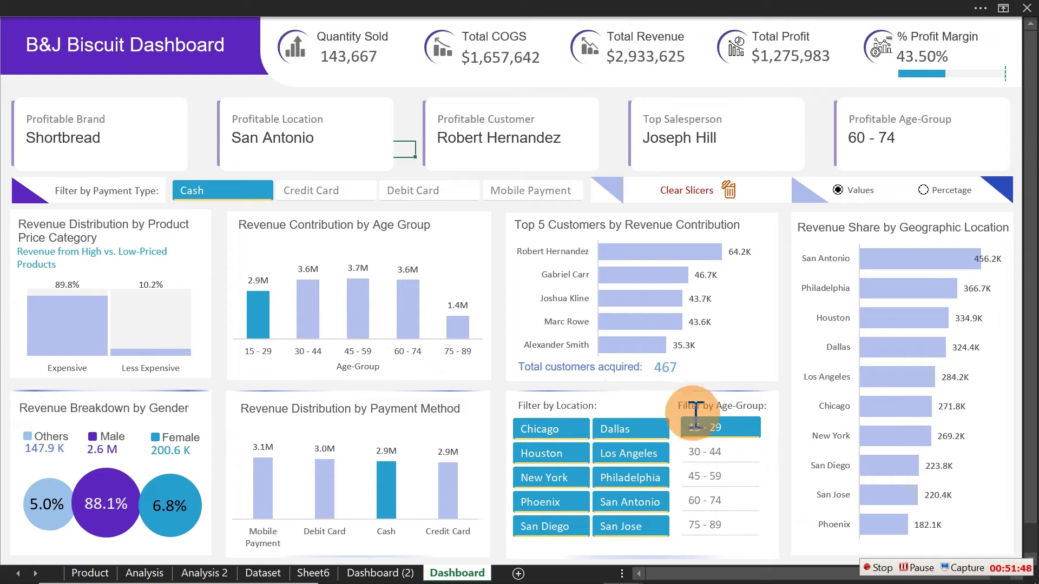
left_click(721, 453)
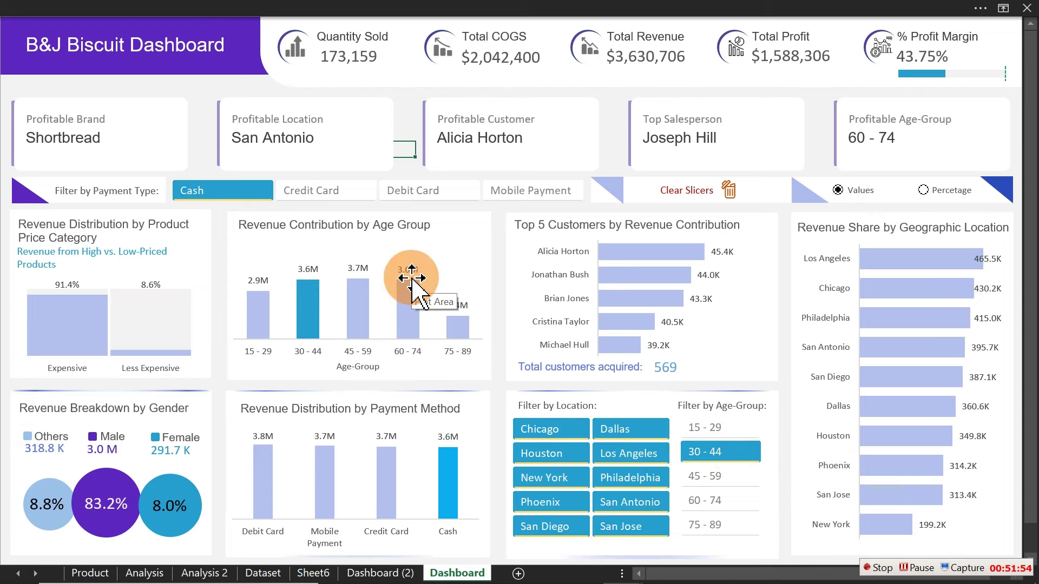
Switch back to the Buscit Dashboard YouTube - Copy workbook and move the age-group column chart below the Highlight table
mouse_move(622, 562)
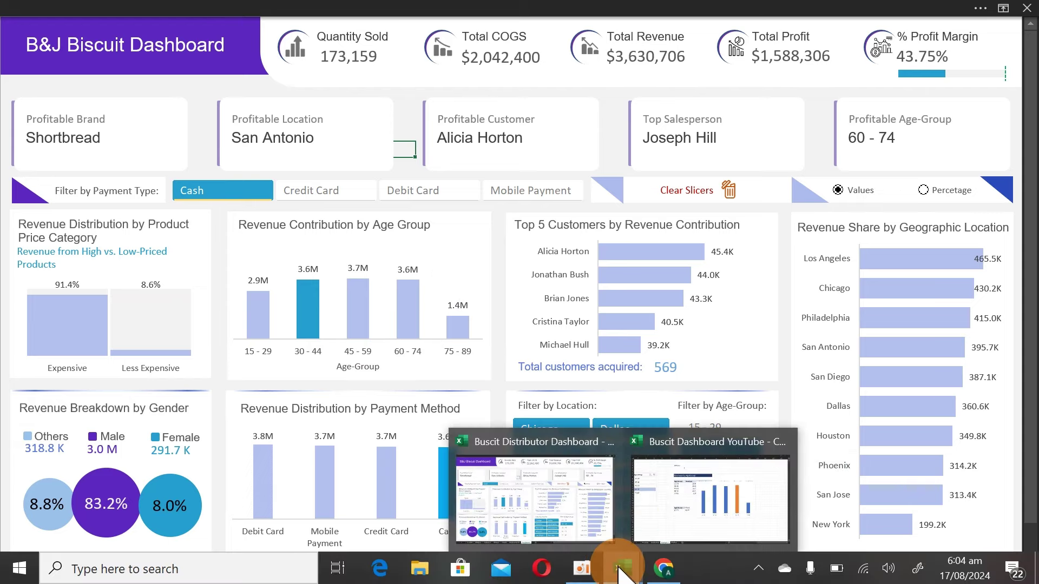
left_click(671, 519)
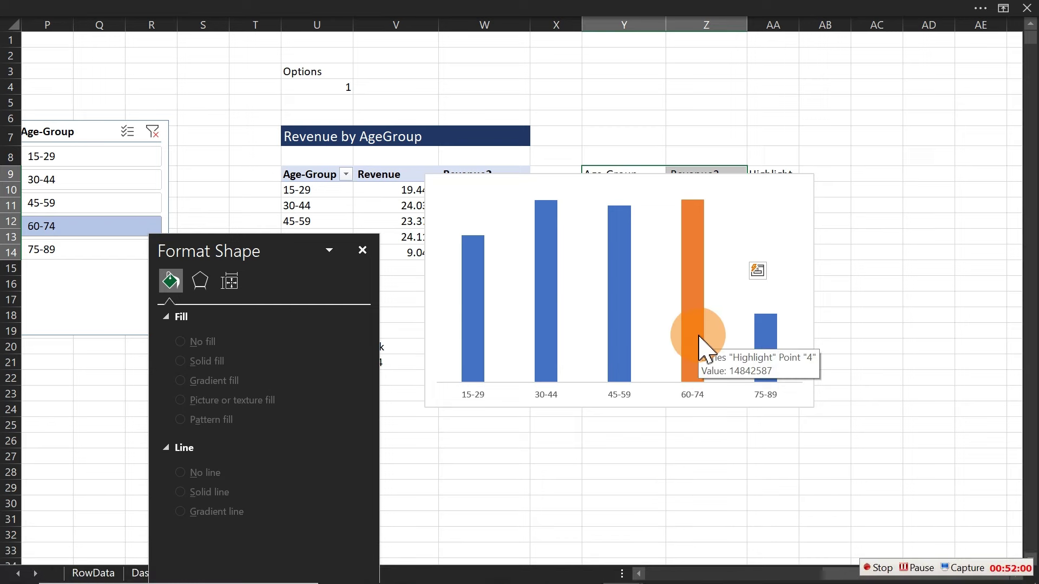
left_click_drag(742, 179, 685, 324)
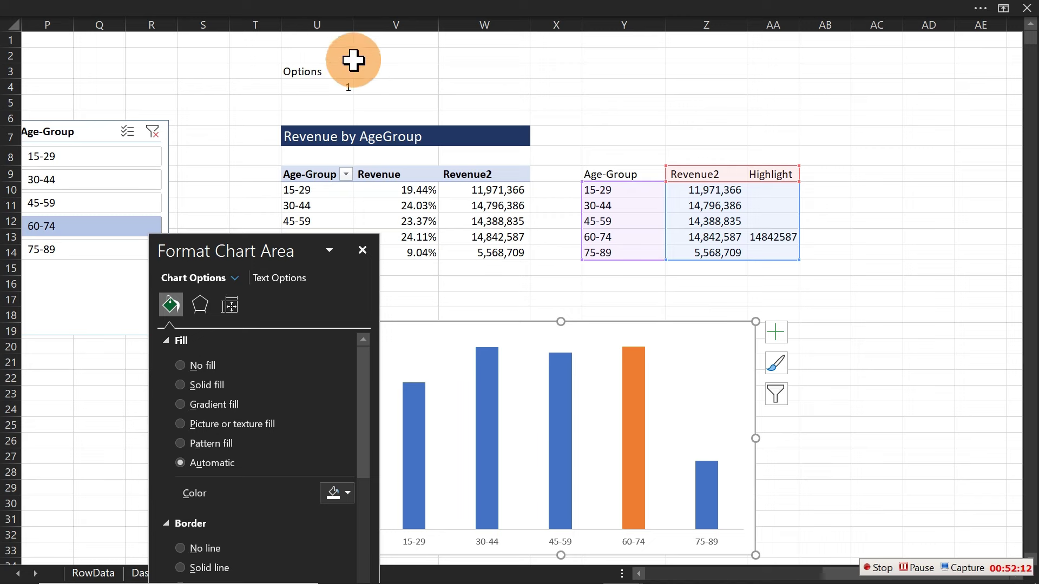
left_click(322, 92)
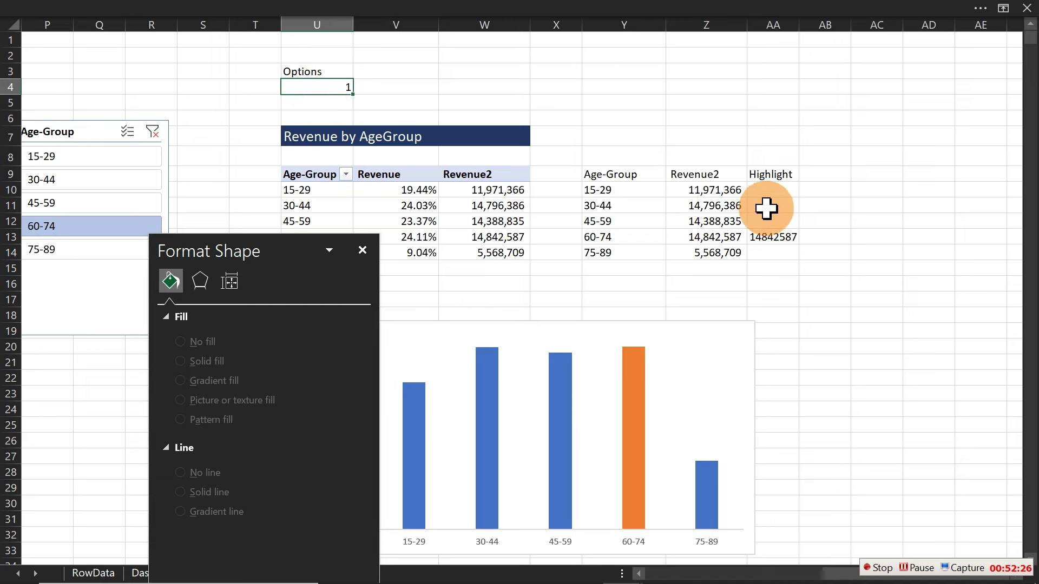
Add data labels to the chart's Revenue2 series and move the chart clear of the Format pane
left_click(574, 360)
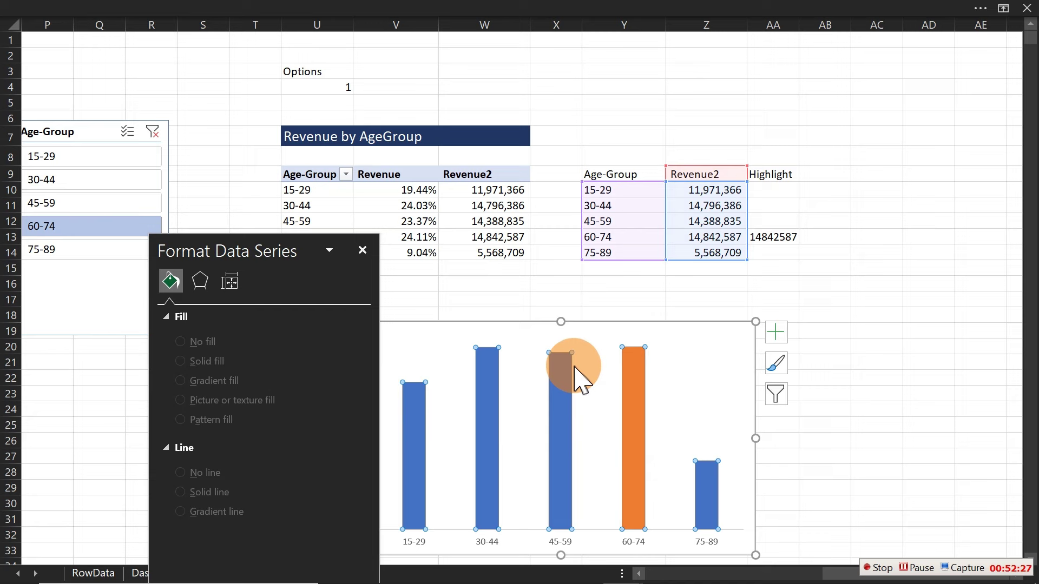
left_click(776, 332)
left_click(810, 423)
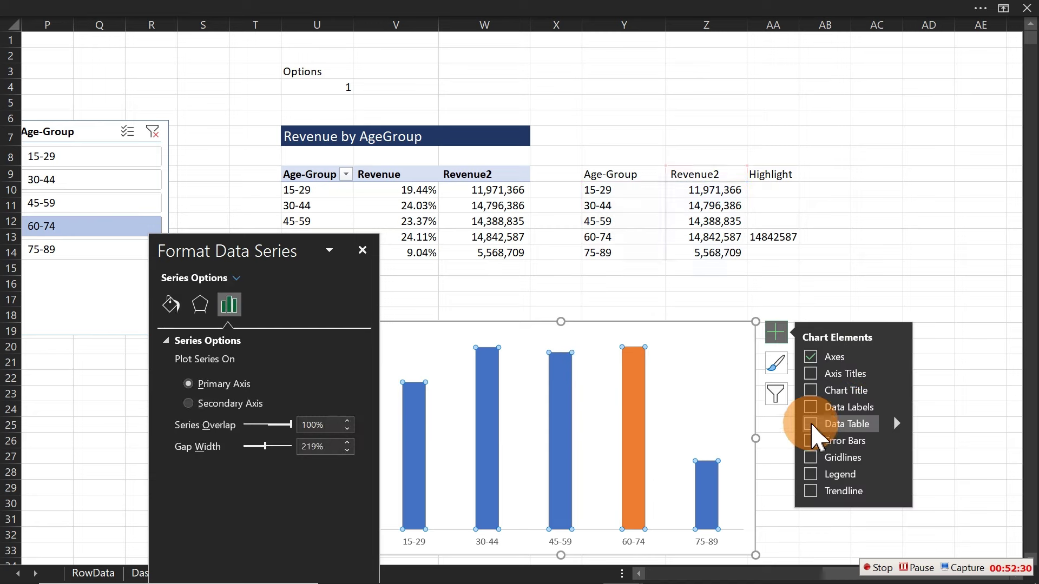
left_click(810, 407)
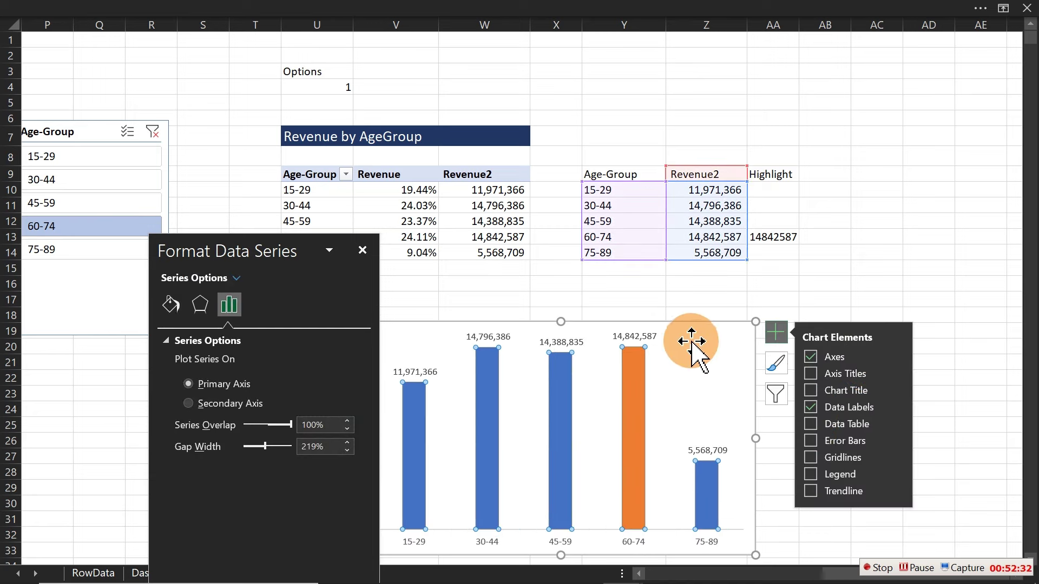
left_click_drag(698, 322, 834, 285)
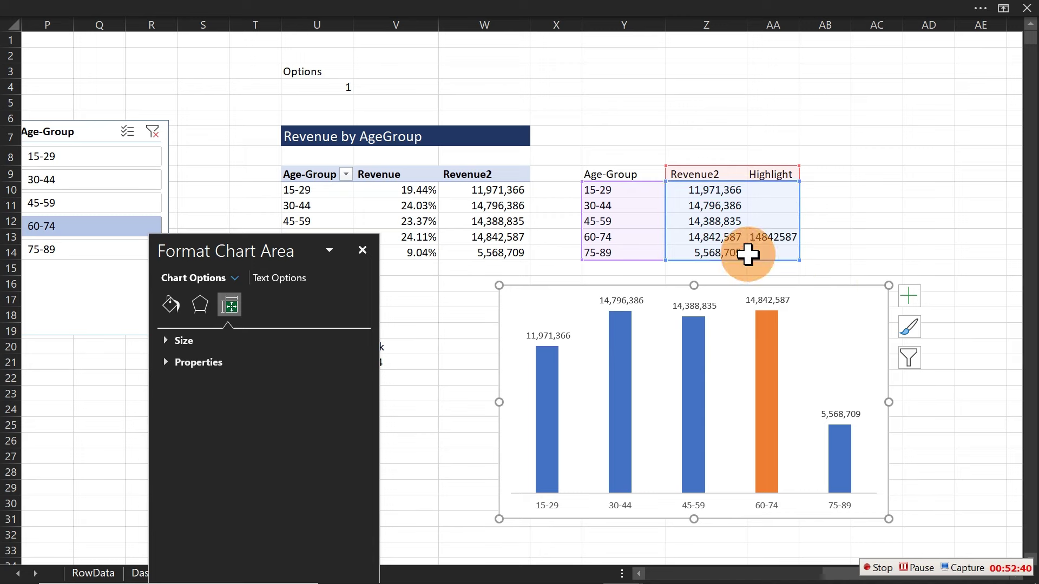
Add the header Switch in AB9, beside the Highlight column
left_click(821, 175)
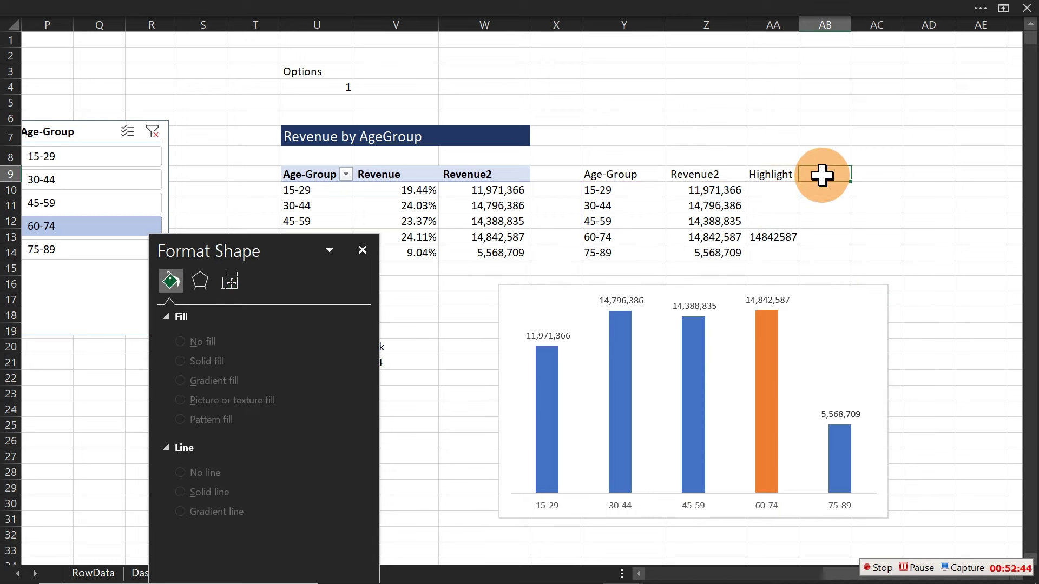
type("Switch")
key("Return")
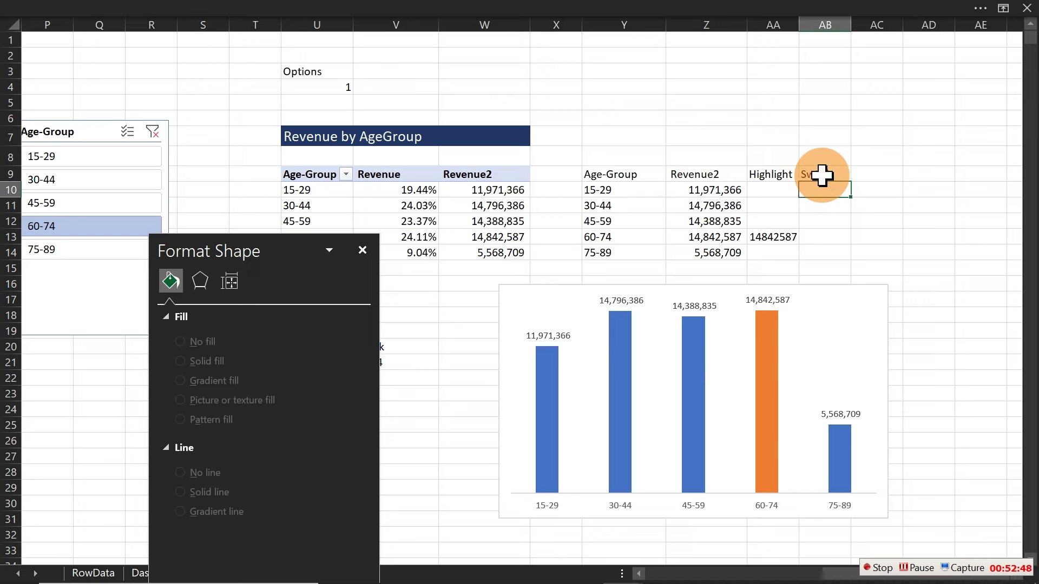
Enter =IF(OptionBotton=1,W10,V10) in AB10 and fill it down through AB14
type("=IF(")
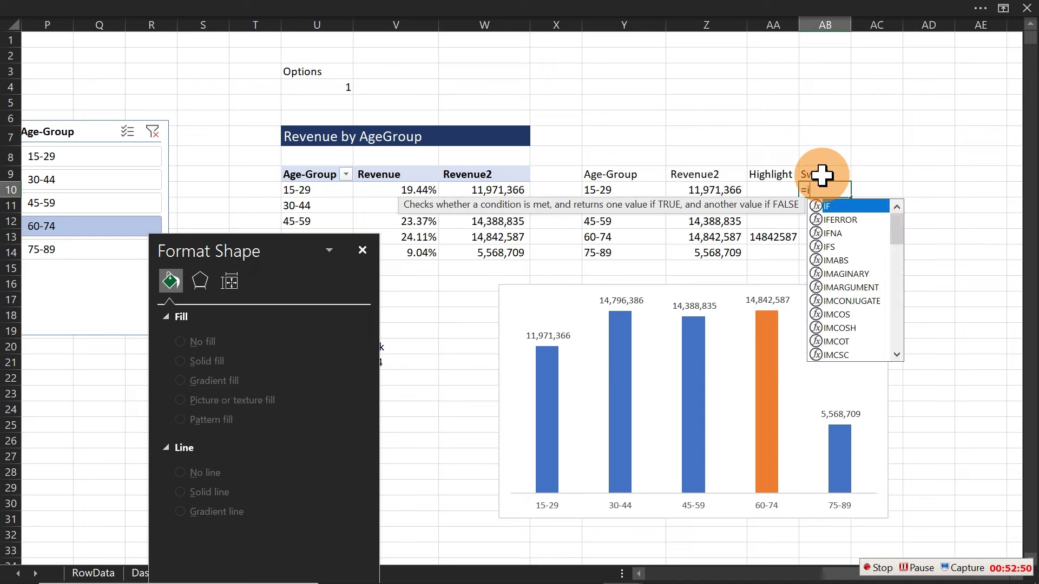
left_click(314, 87)
type("=")
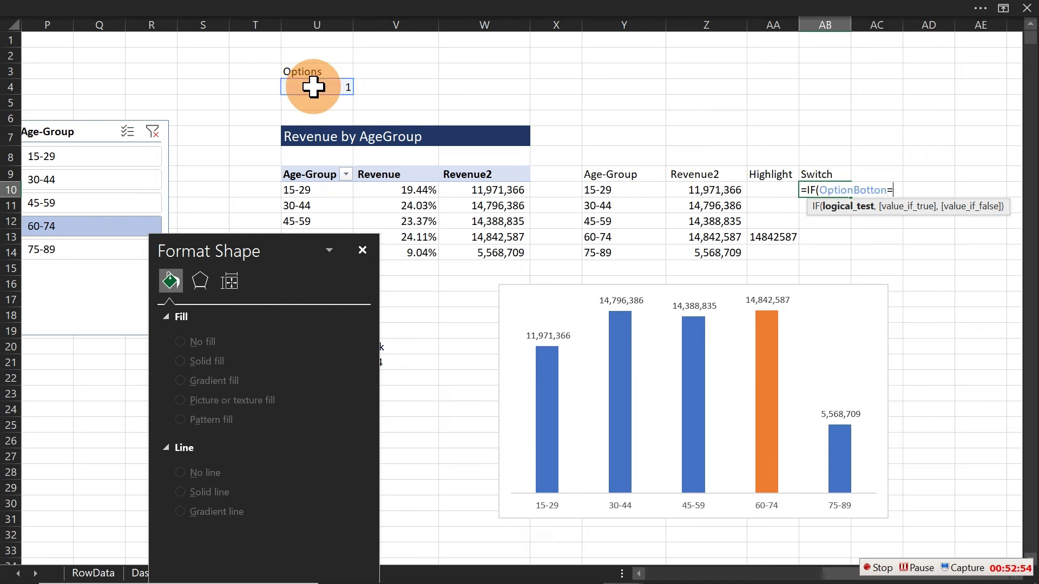
type("1")
type(",")
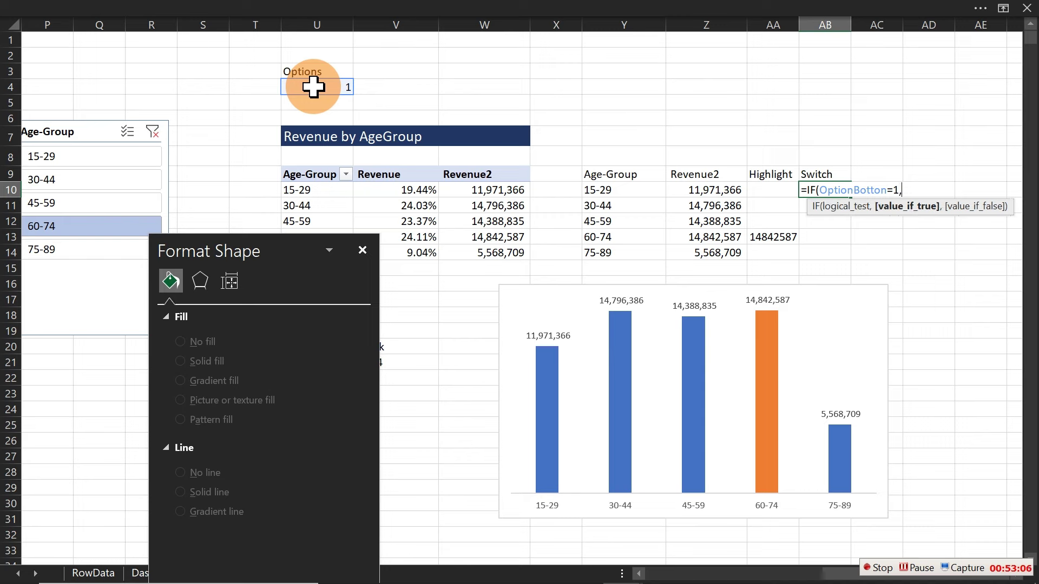
left_click(479, 191)
type(",")
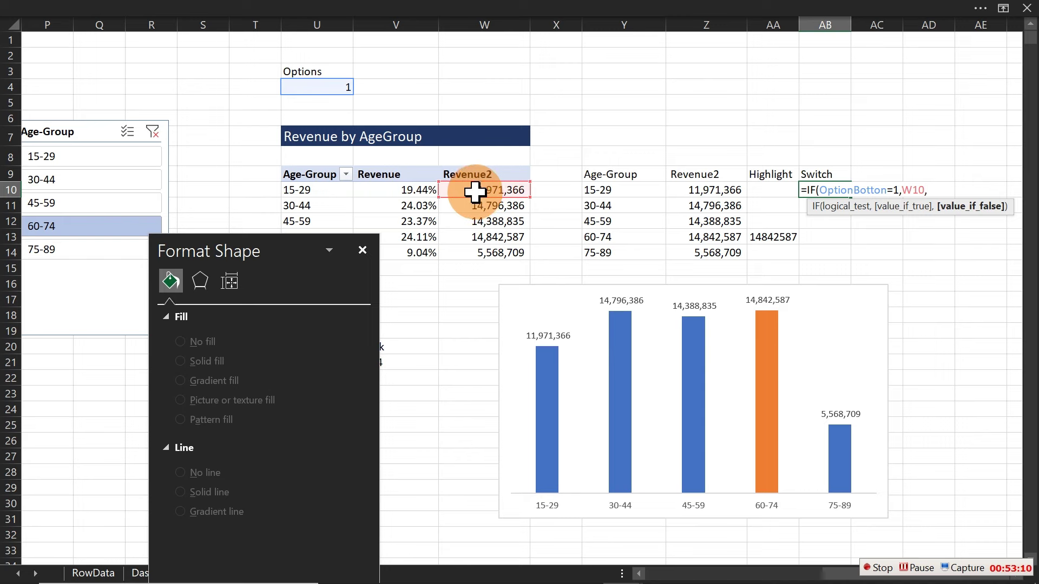
left_click(415, 191)
key("Return")
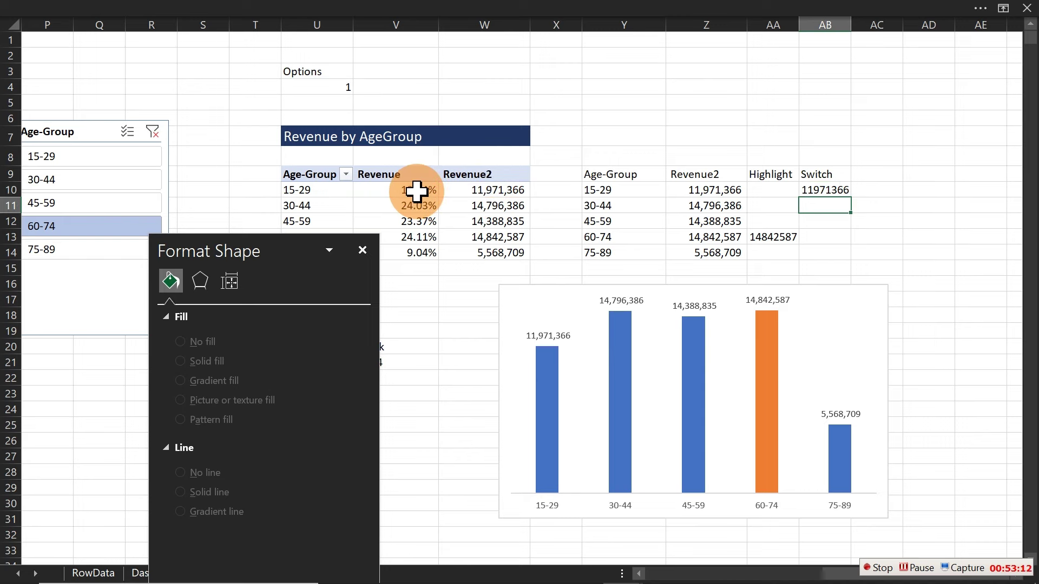
left_click(826, 192)
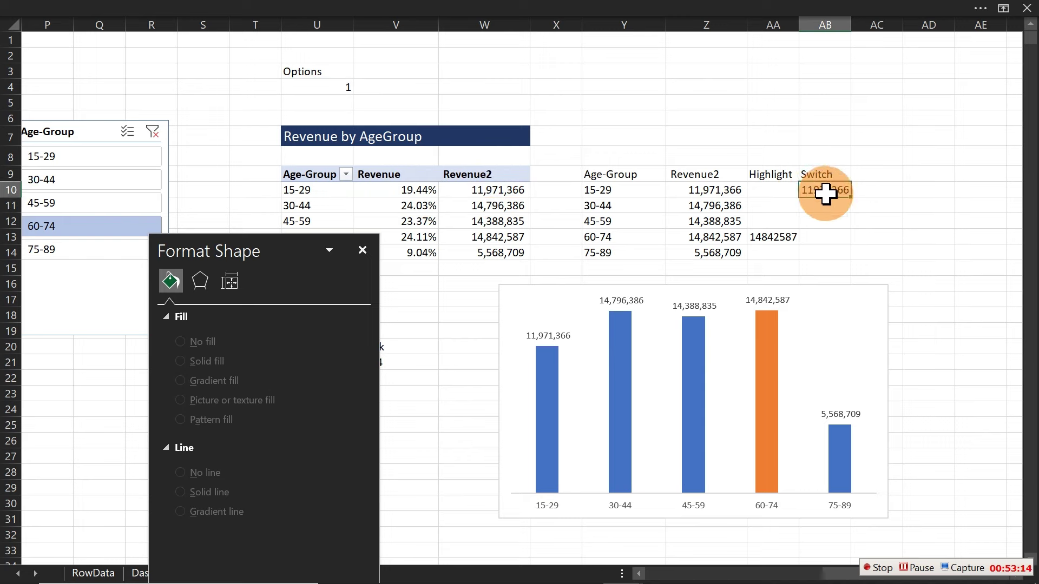
left_click_drag(851, 200, 853, 261)
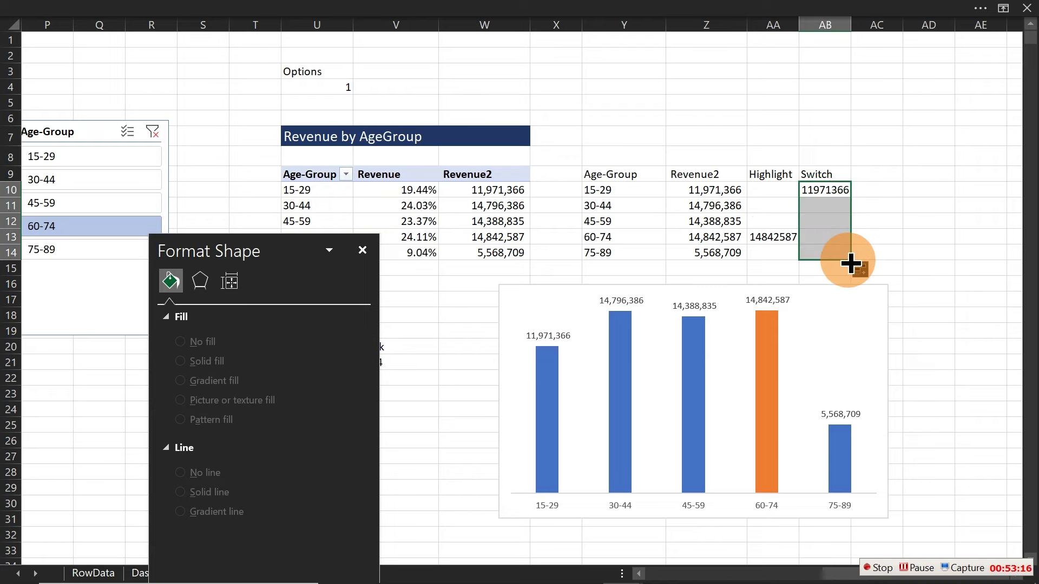
Select the Percentage option on the Dashboard sheet and return to Analysis 1 to check the Switch column
left_click(362, 250)
left_click(178, 577)
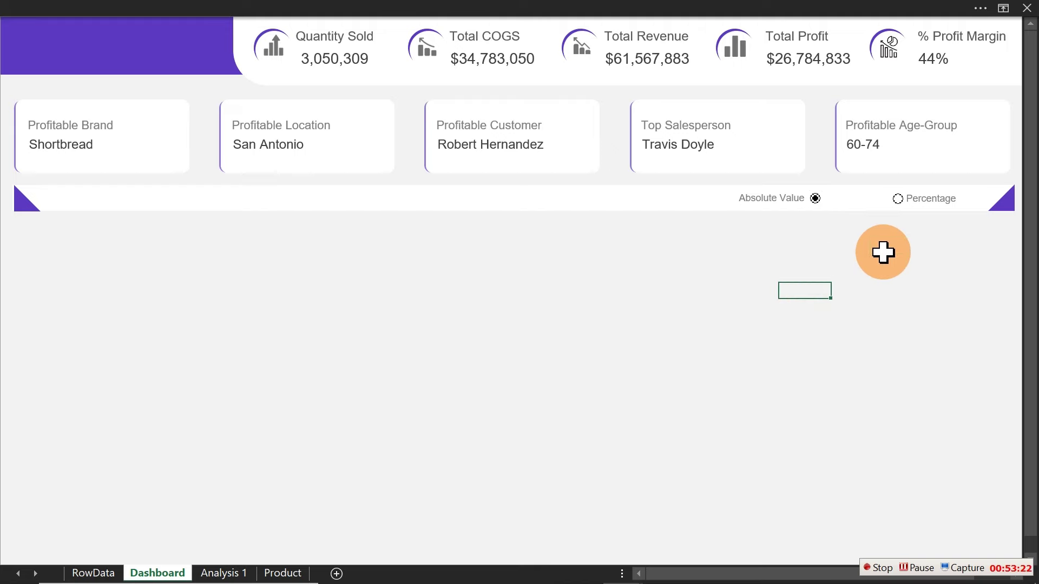
left_click(901, 205)
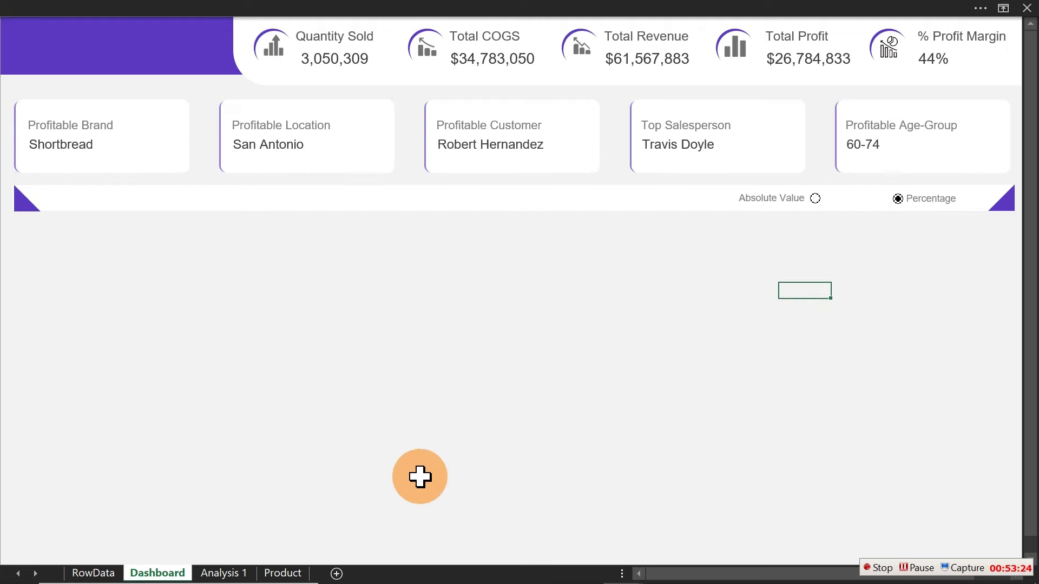
left_click(240, 574)
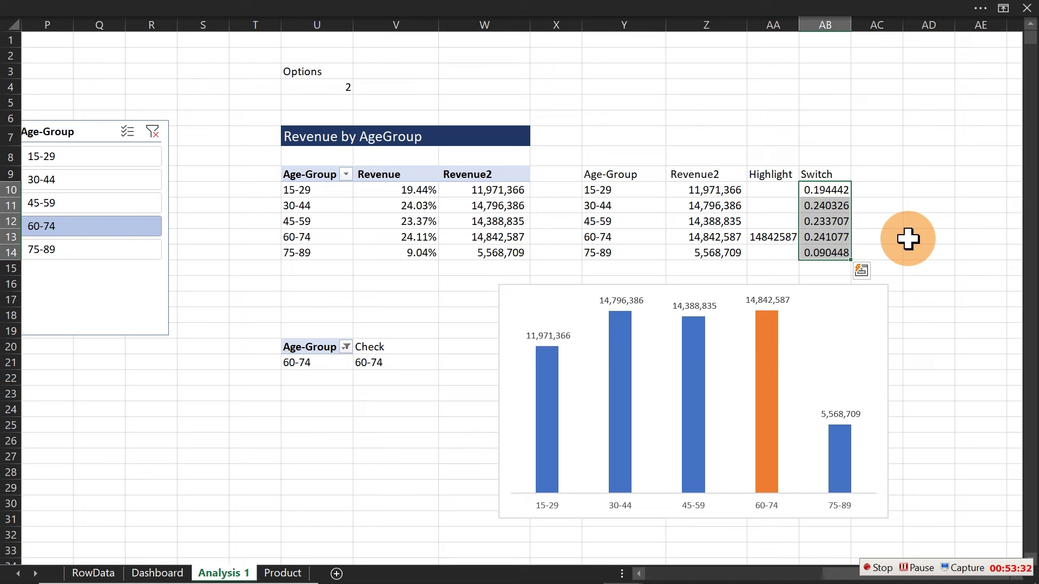
Clear the formulas in AB10:AB14 and move the age-group chart further down, leaving more room below the table
key("Delete")
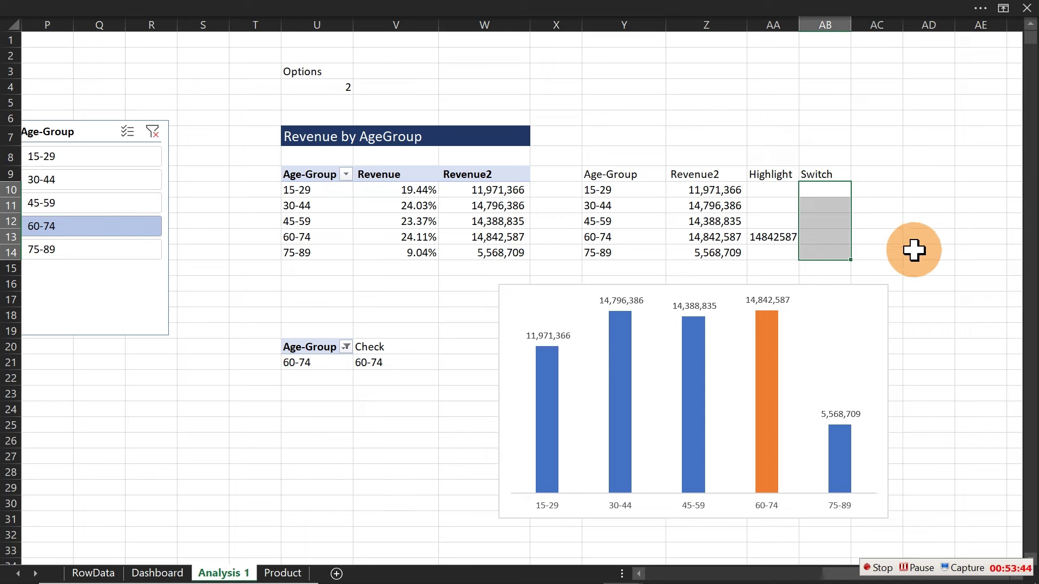
left_click(691, 12)
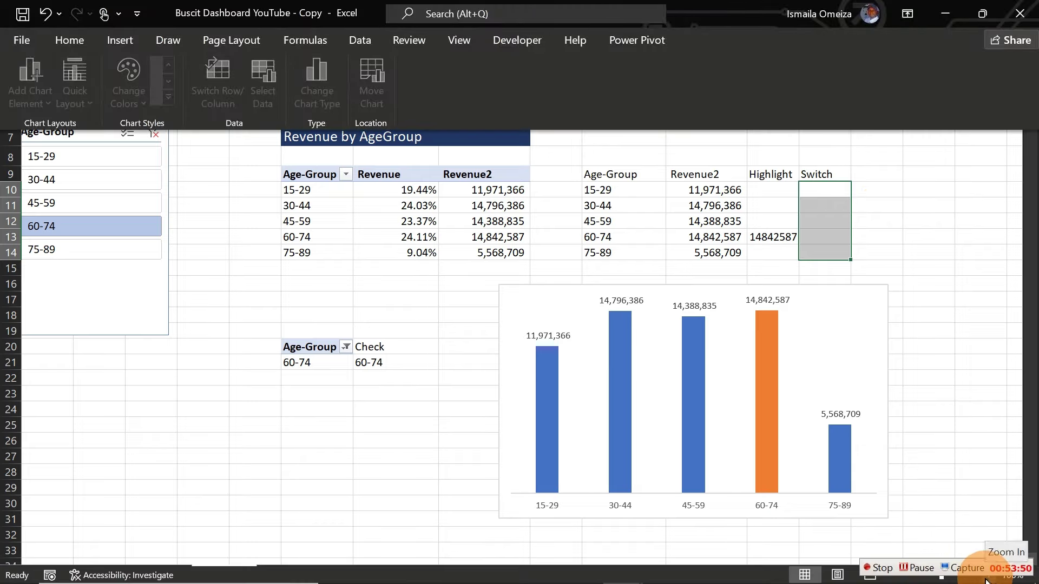
left_click(991, 578)
left_click(991, 578)
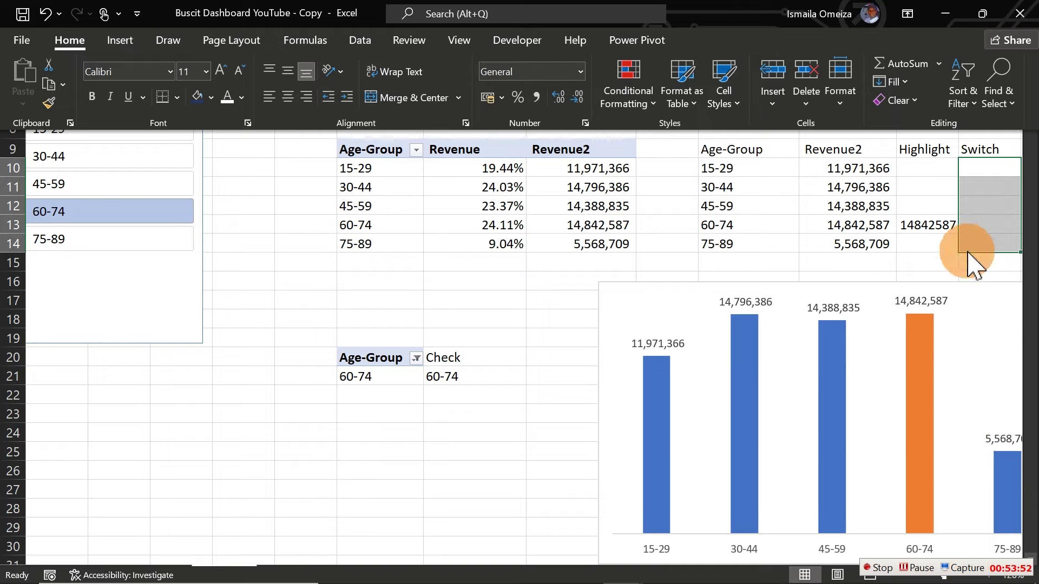
left_click(970, 226)
scroll(971, 227, "right", 3)
scroll(972, 228, "right", 4)
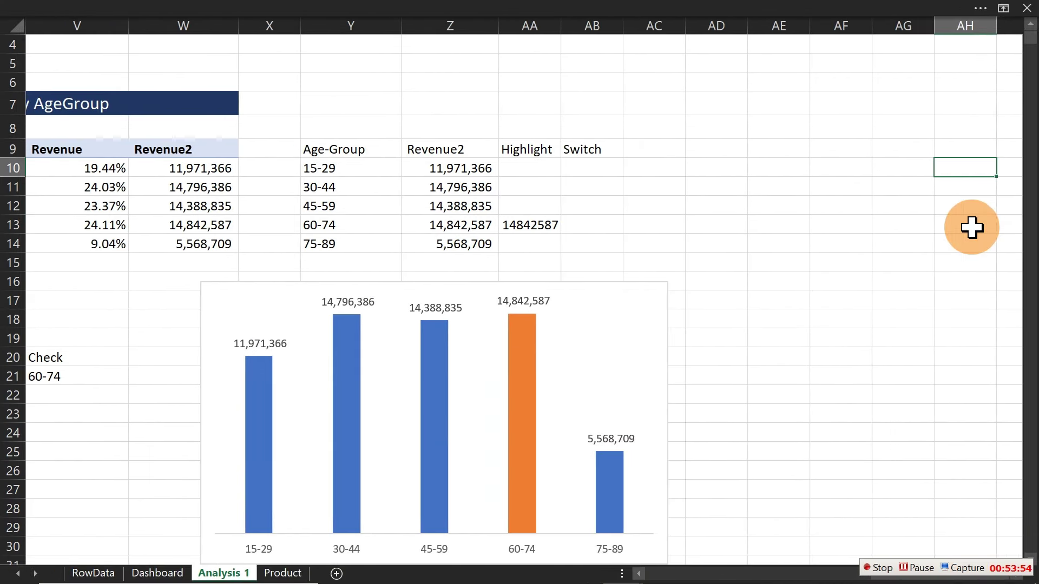
left_click(495, 287)
left_click_drag(495, 287, 453, 328)
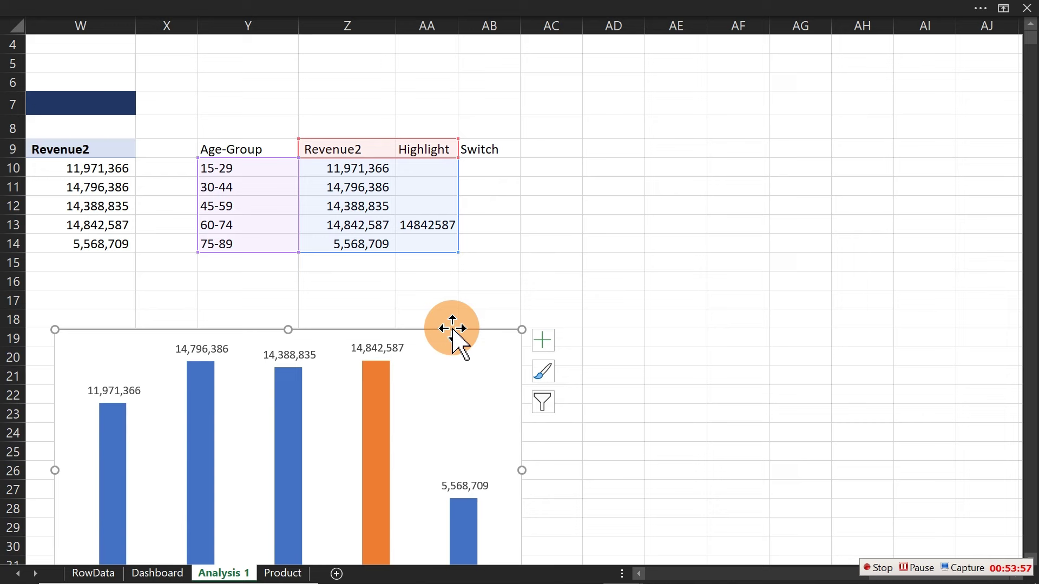
Enter =IF(OptionBotton=1,) in AB10, the first cell of the Switch column, leaving the result arguments empty
left_click(498, 169)
double_click(503, 169)
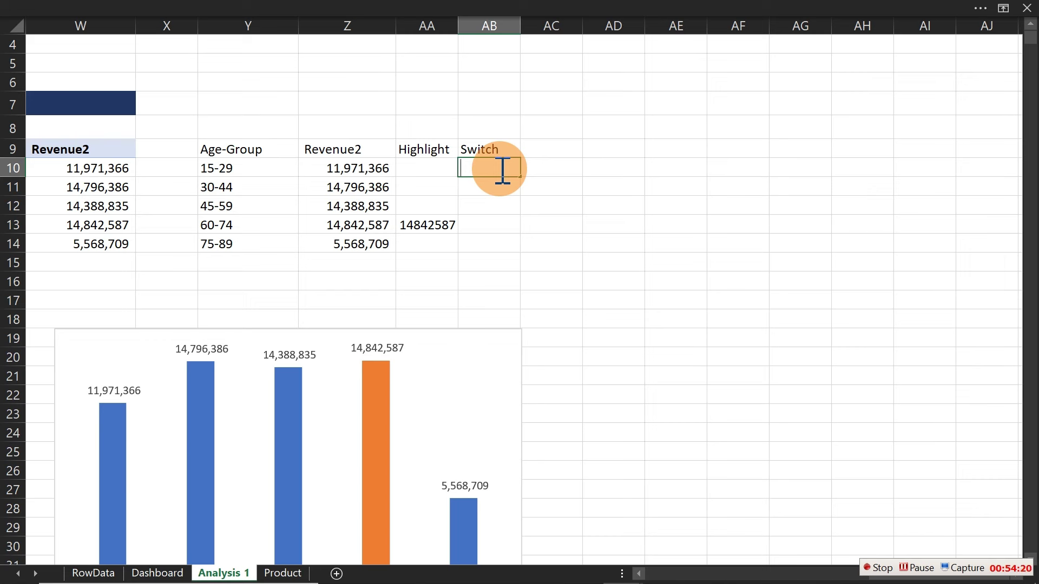
type("=fi")
key("BackSpace")
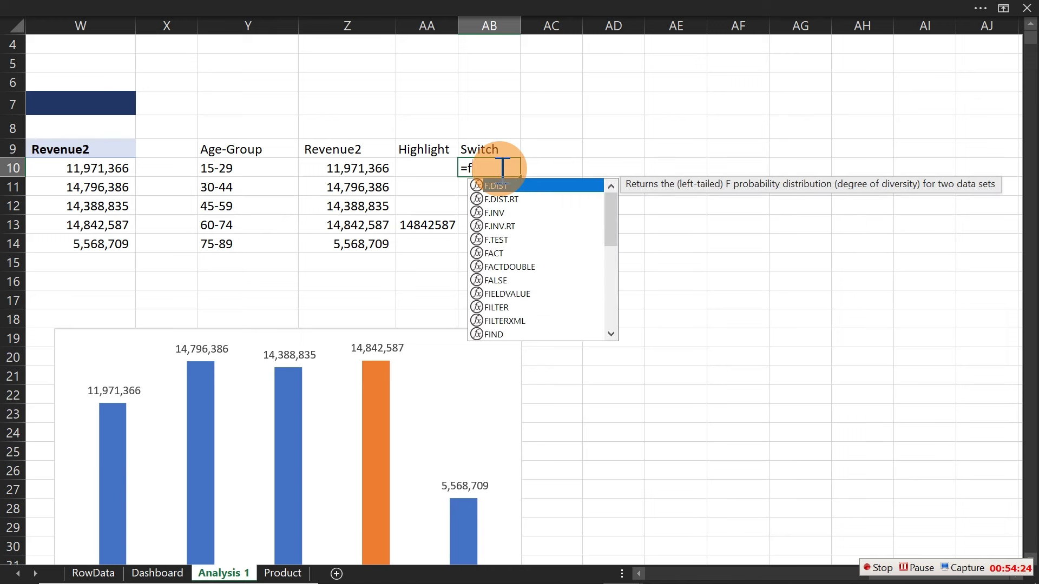
type("i")
key("BackSpace")
key("BackSpace")
type("if")
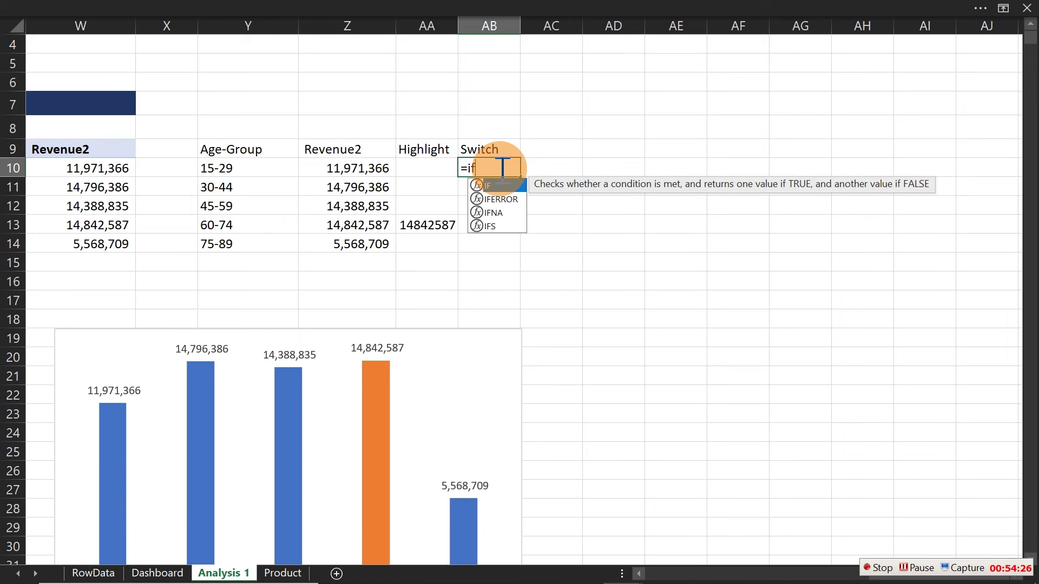
left_click(638, 574)
left_click(638, 575)
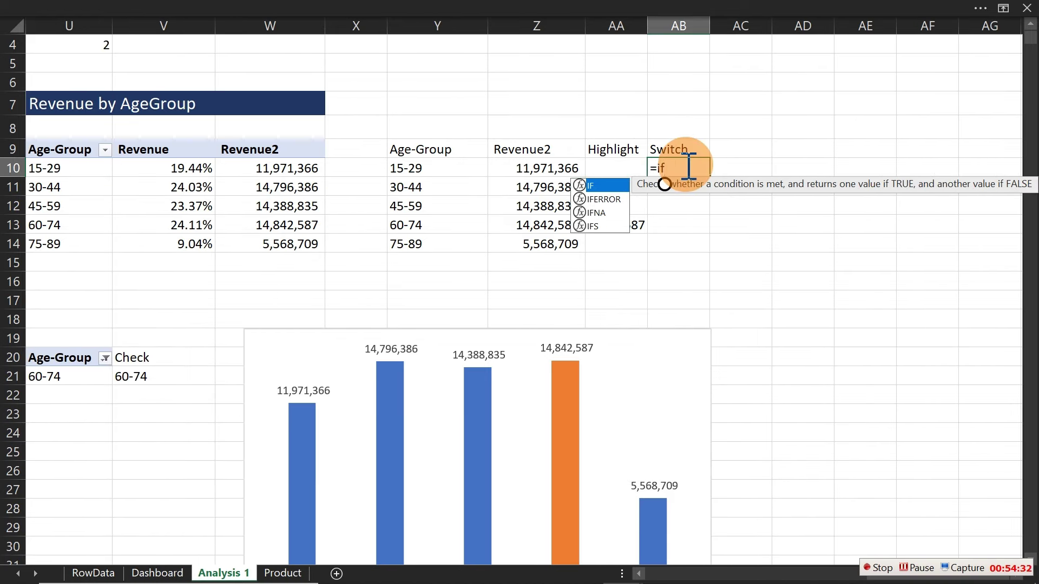
key("Tab")
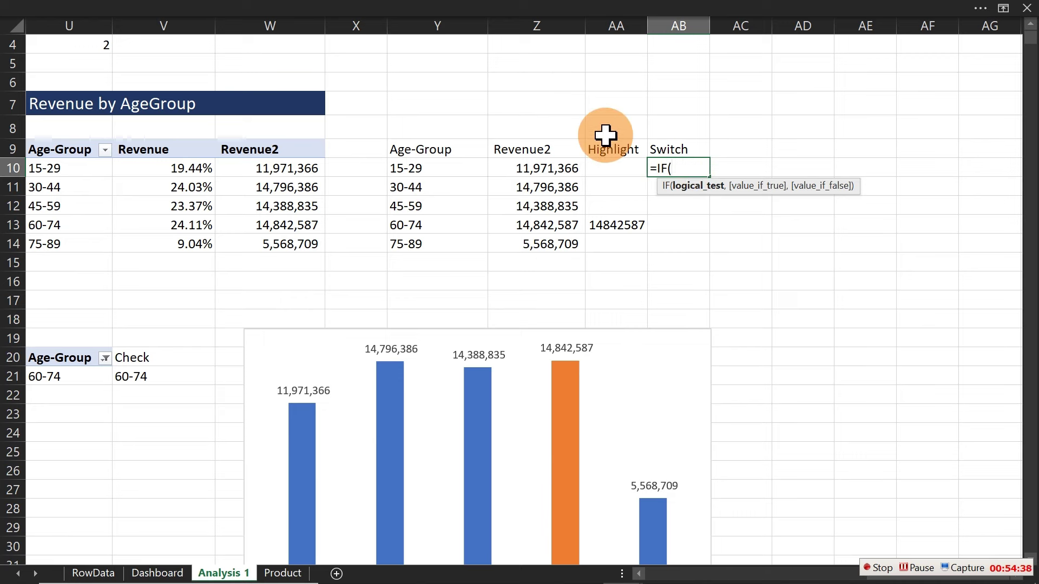
type("o")
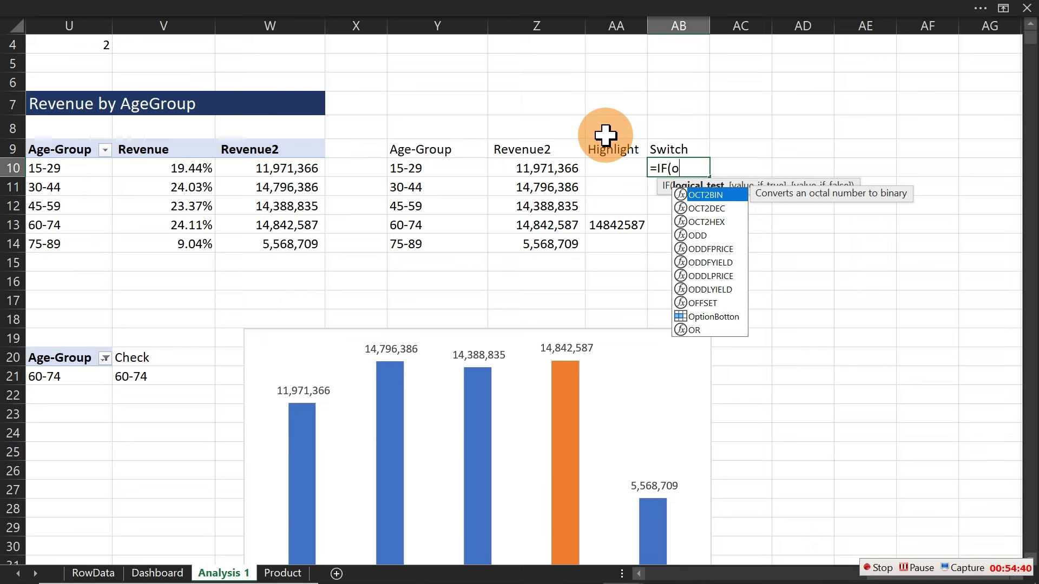
double_click(709, 316)
type("=1,")
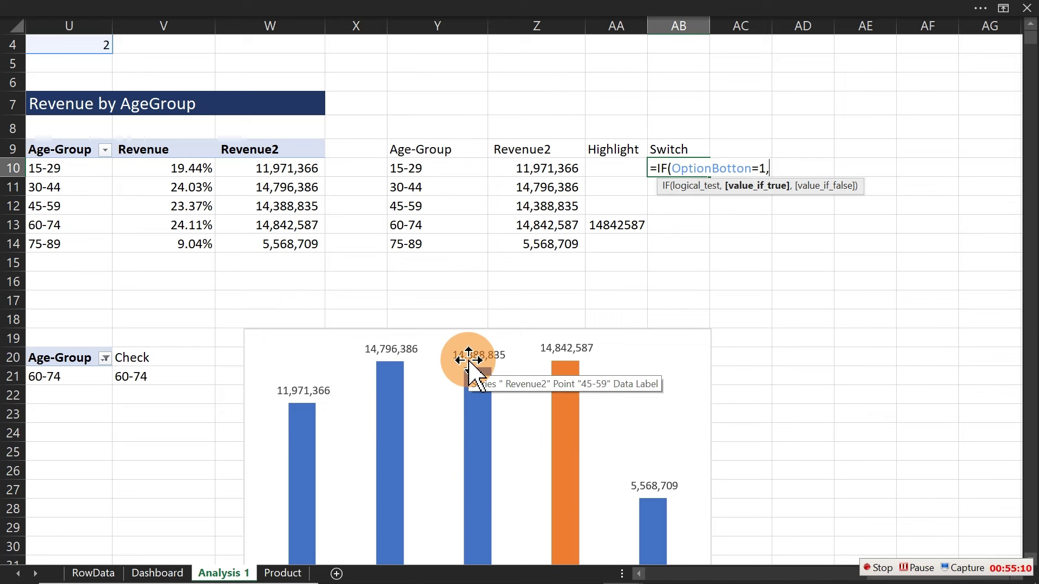
key("shift+Return")
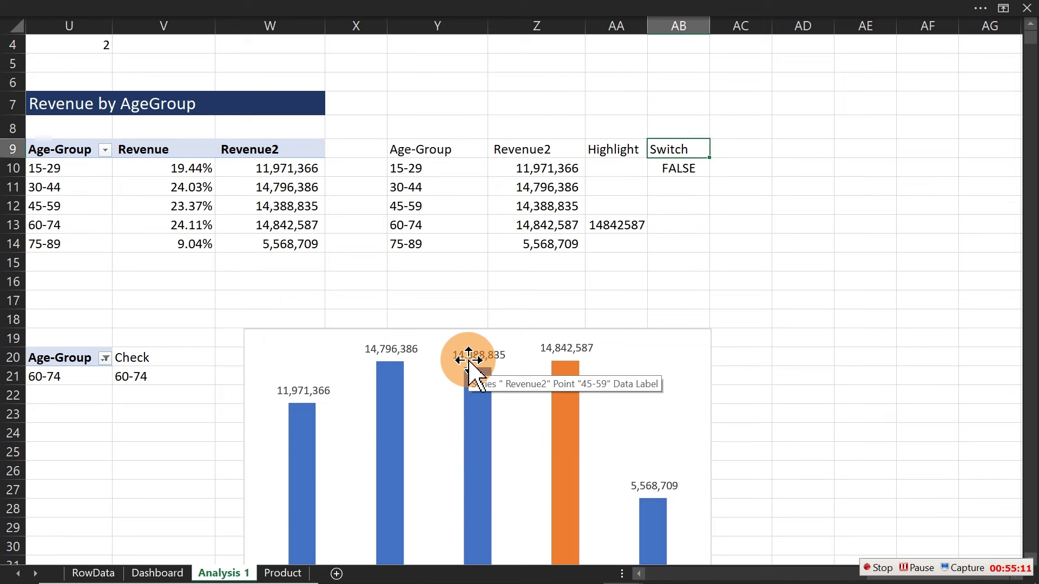
Finish editing AB10 and show the formula bar, expanded to several lines in height
double_click(690, 169)
left_click(765, 161)
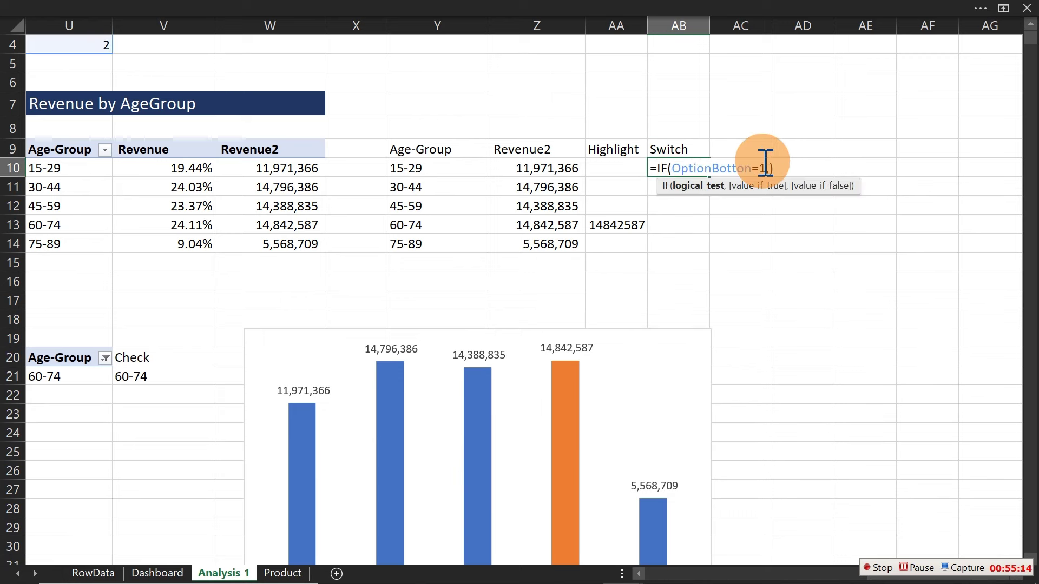
type(",")
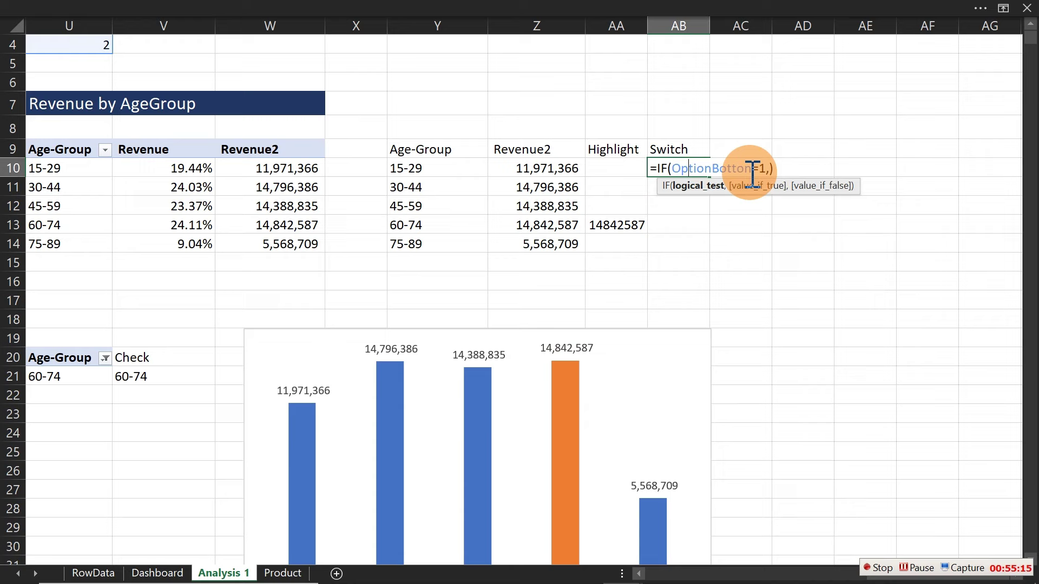
left_click(511, 8)
left_click(458, 40)
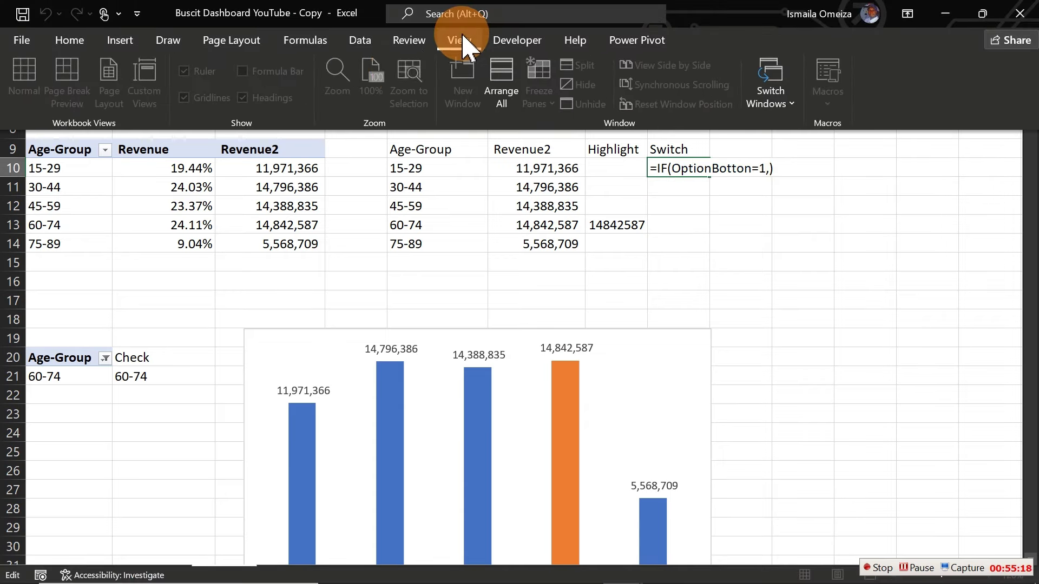
key("ctrl+Return")
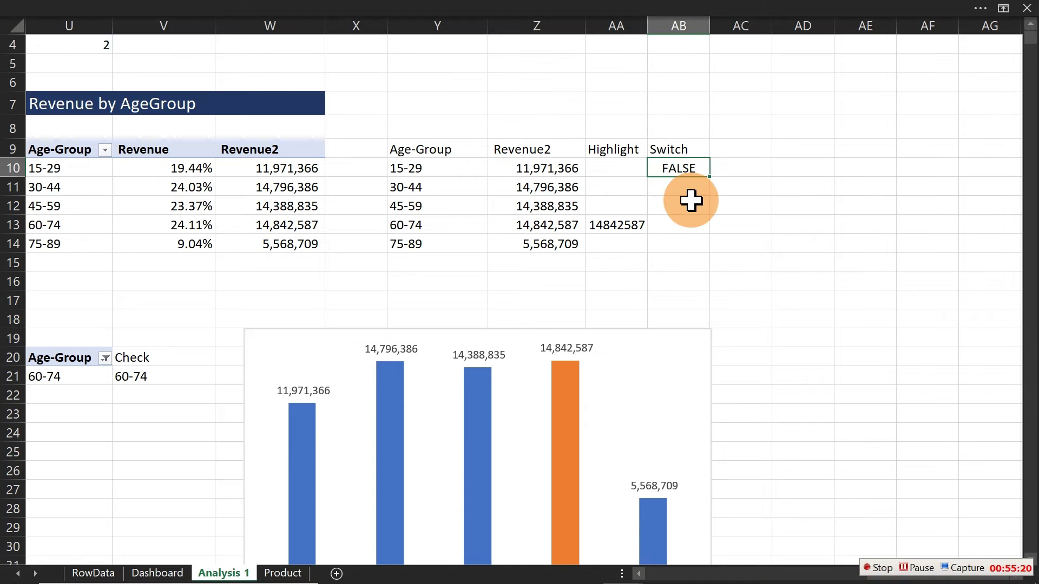
left_click(456, 11)
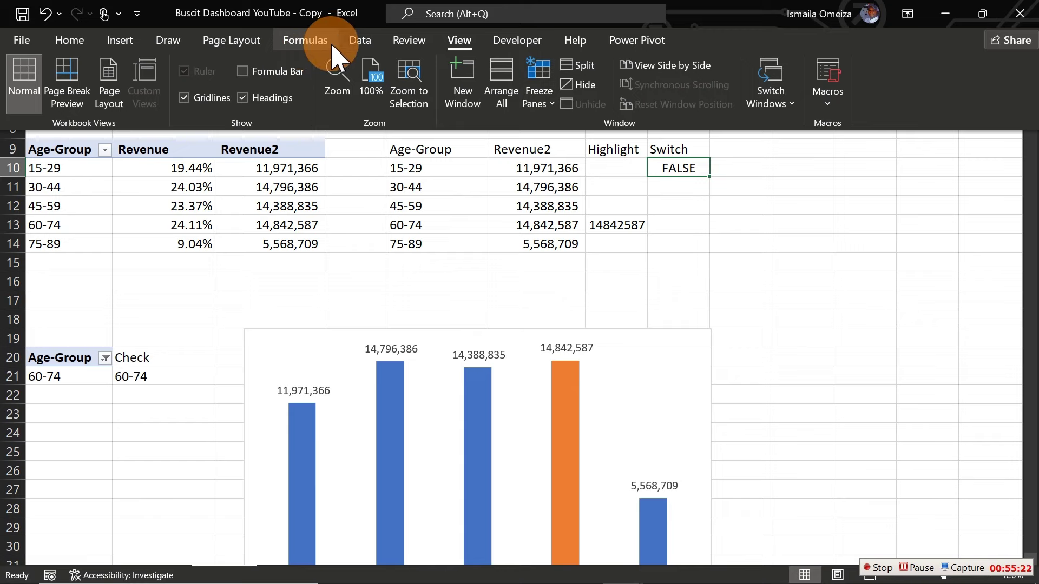
left_click(876, 137)
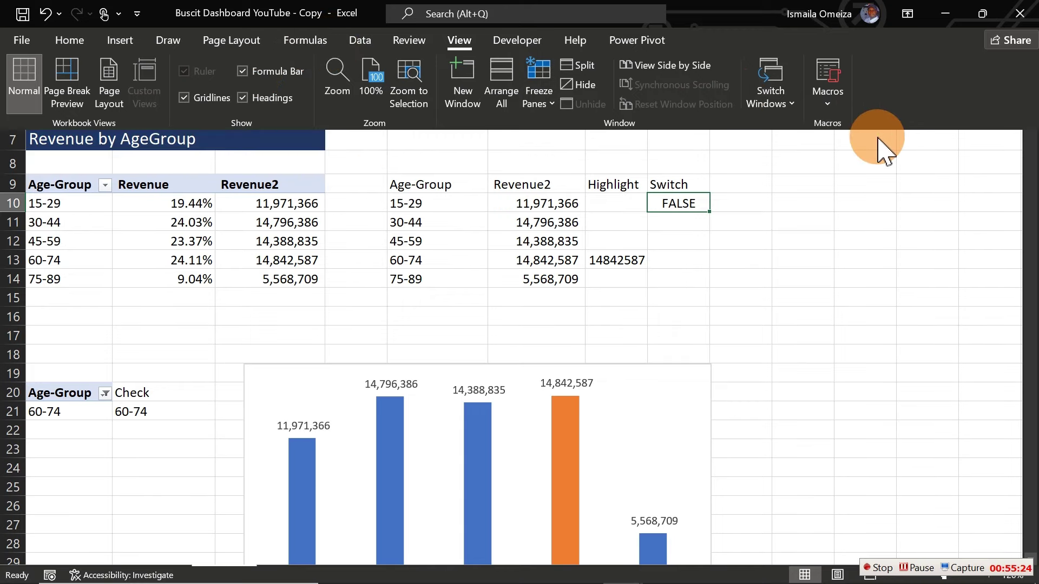
left_click(1027, 34)
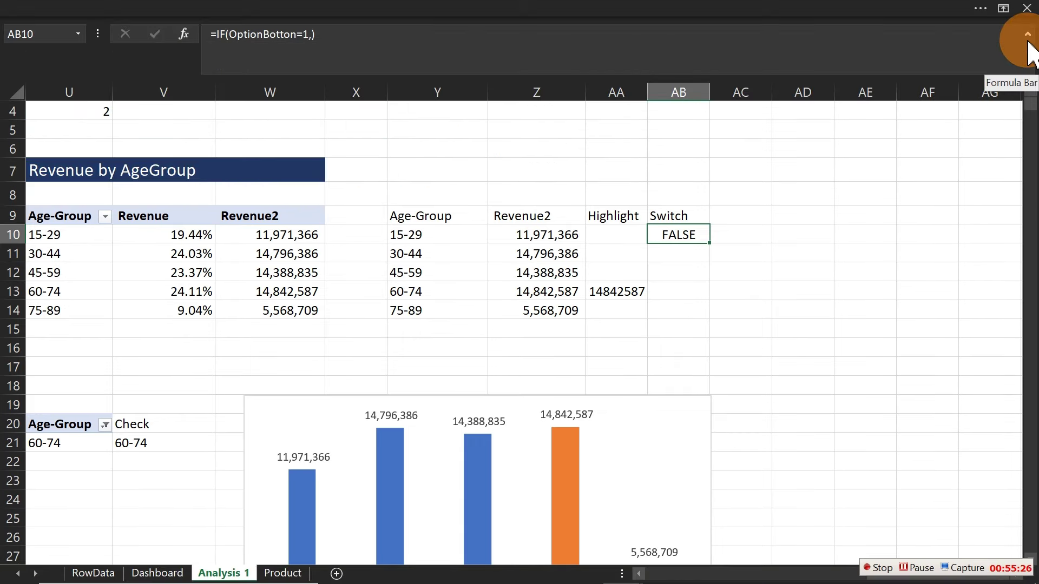
left_click(325, 33)
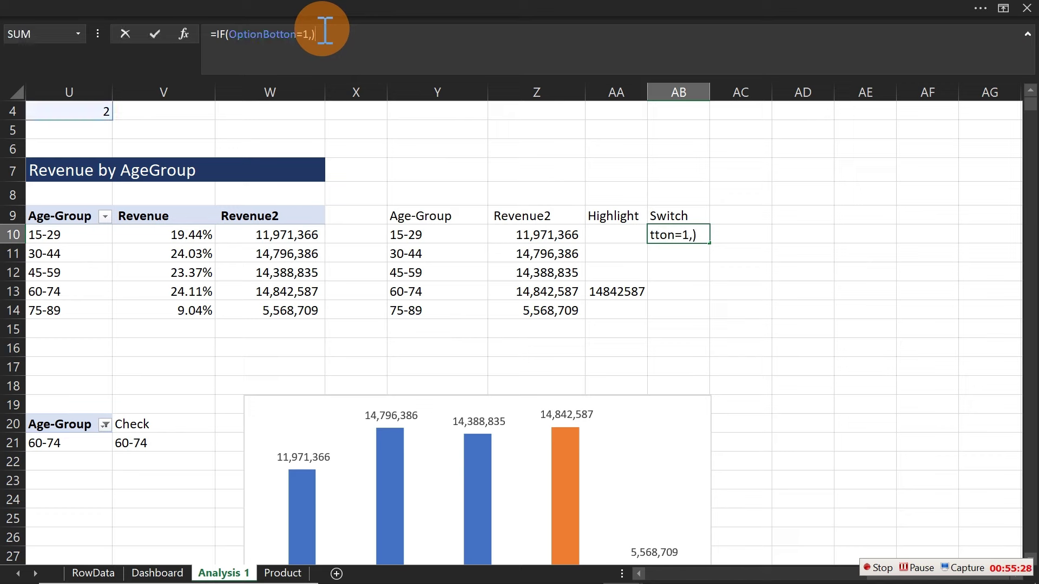
key("BackSpace")
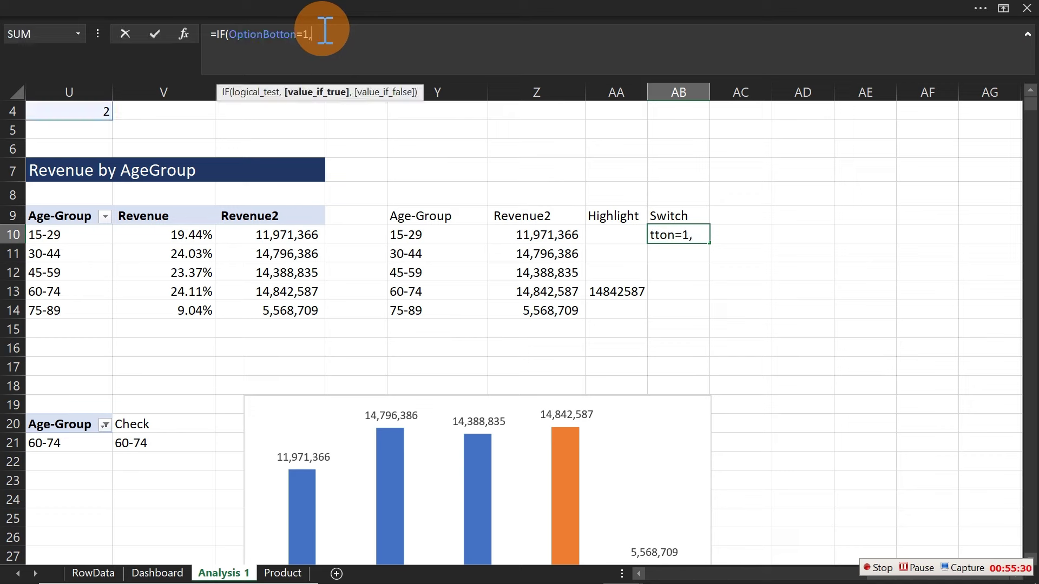
key("shift+Return")
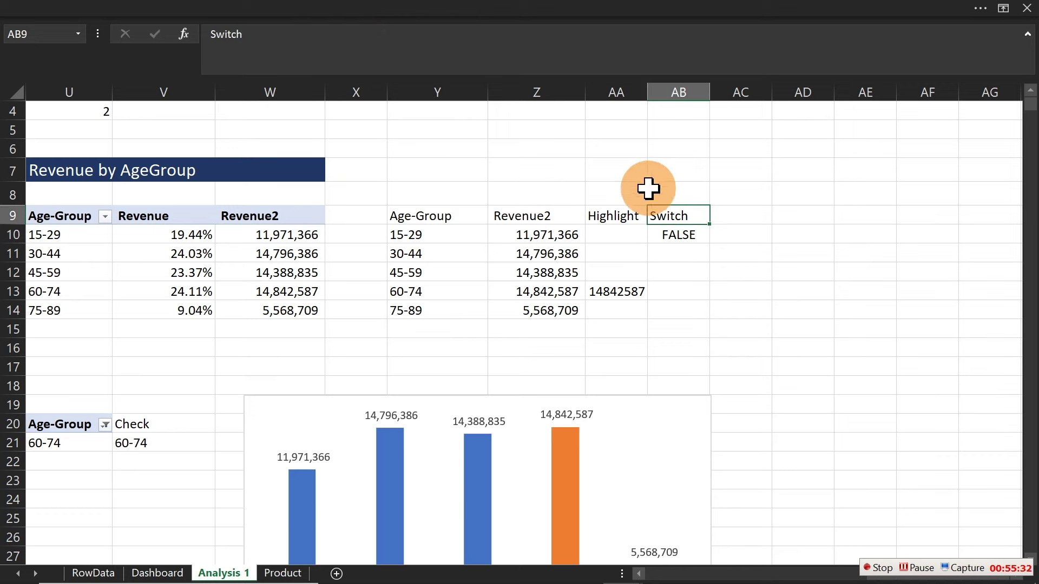
left_click(669, 232)
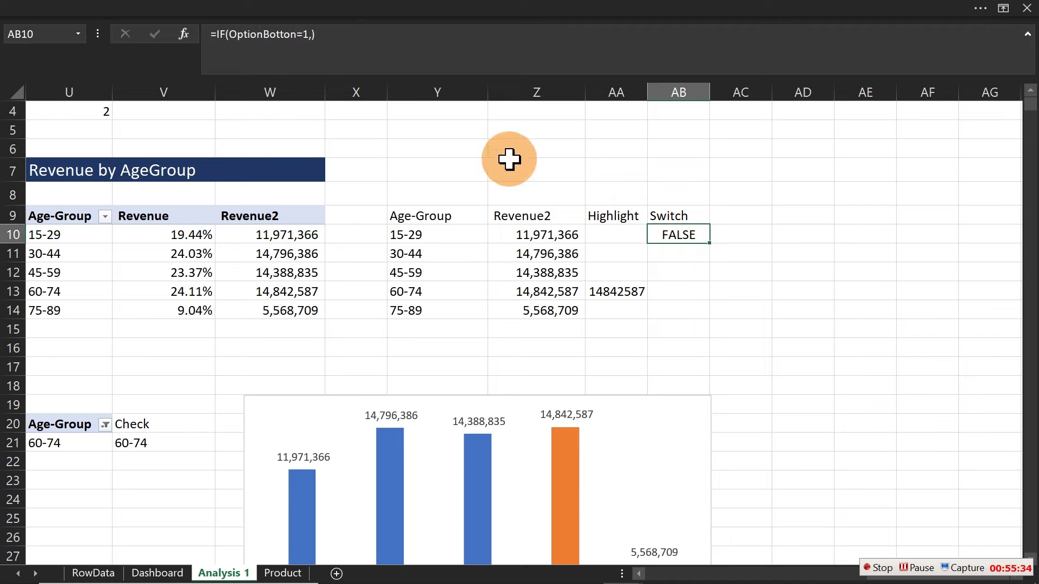
left_click(324, 38)
key("BackSpace")
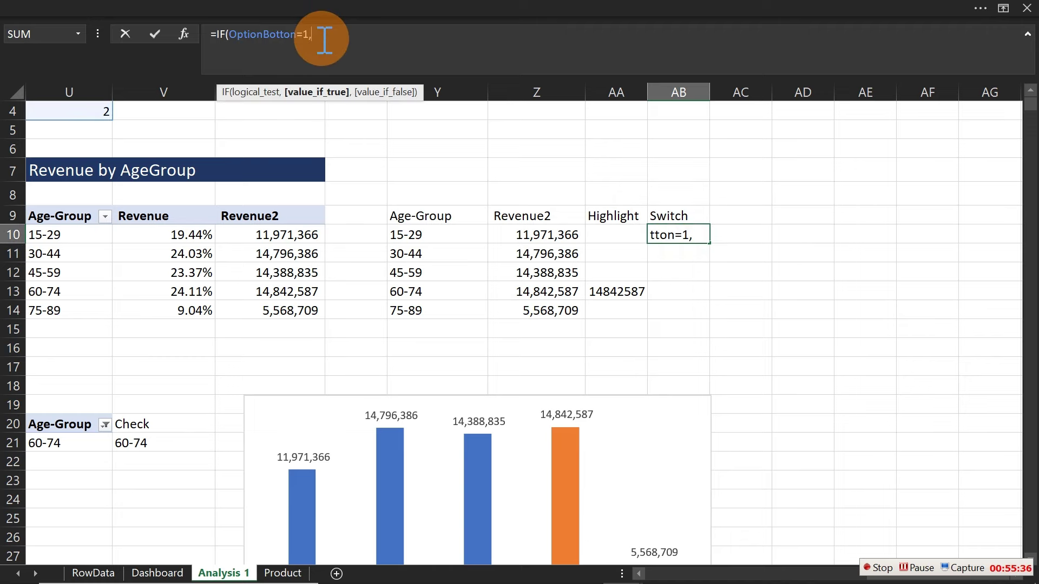
type("s")
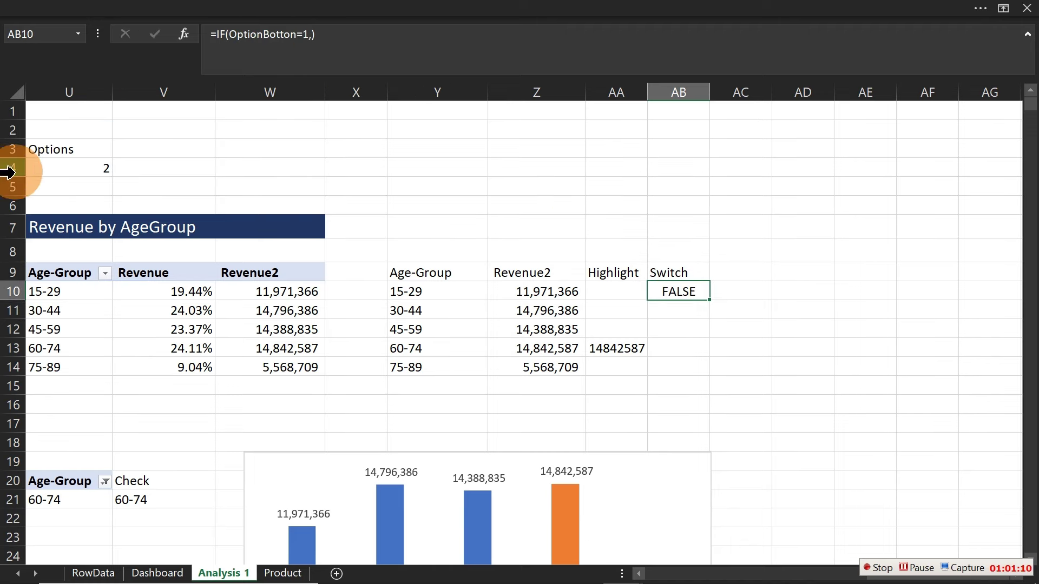
Check the Options cell U4 and change the logical test in AB10's IF formula to OptionBotton=2
left_click(62, 169)
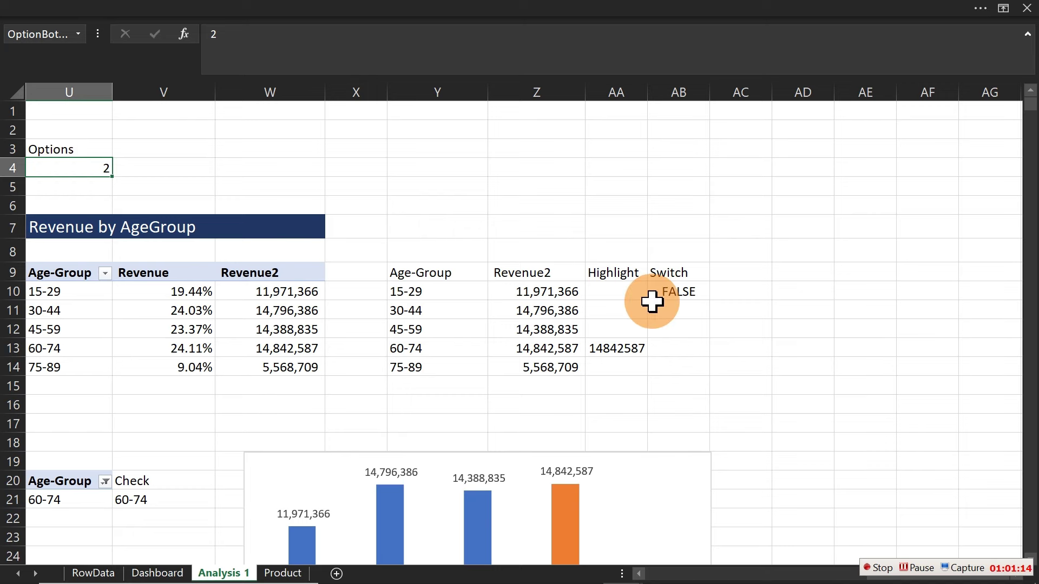
double_click(677, 290)
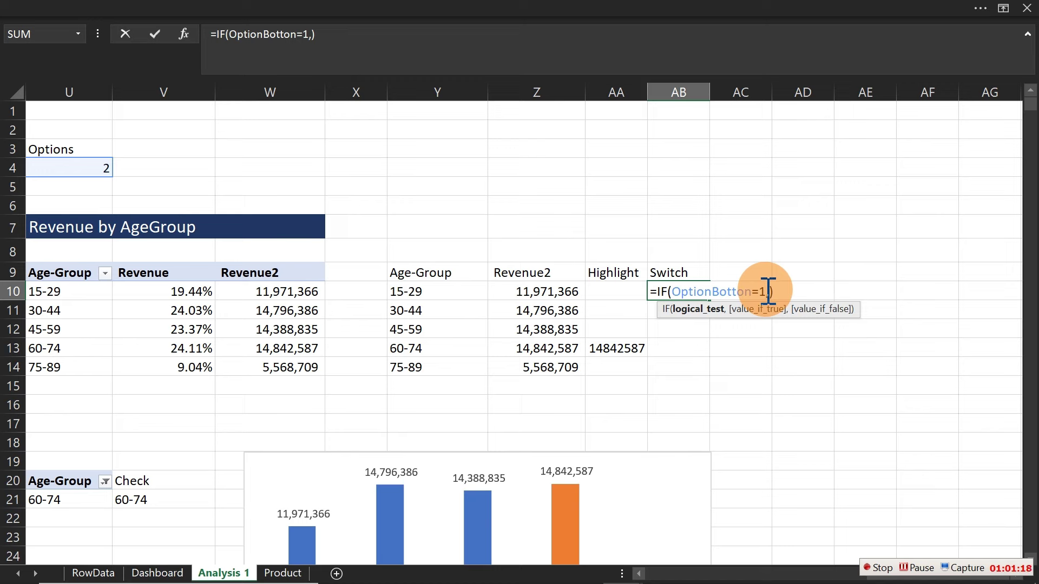
key("BackSpace")
type("2")
left_click(342, 33)
key("BackSpace")
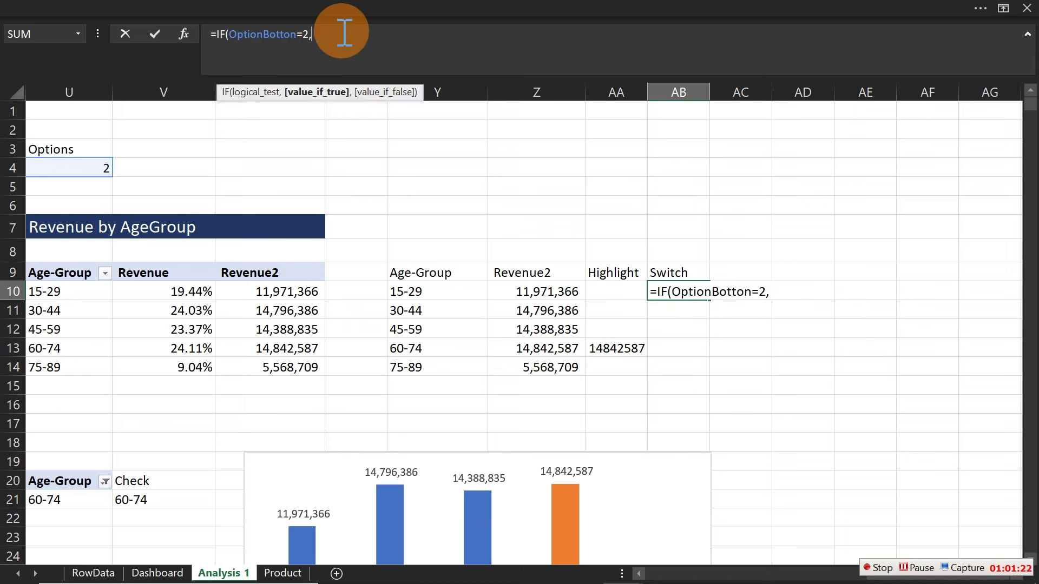
key("BackSpace")
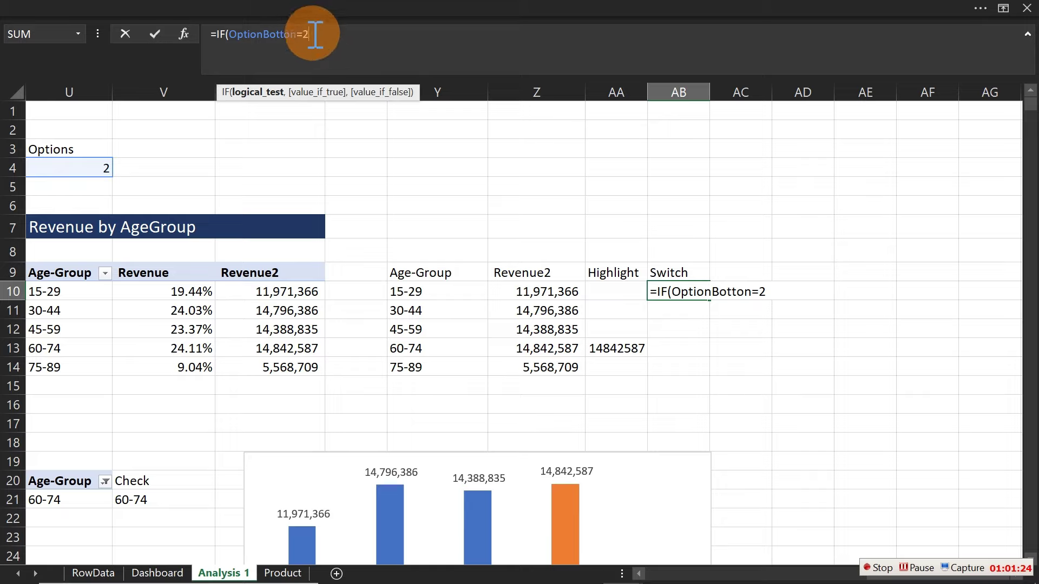
type(",")
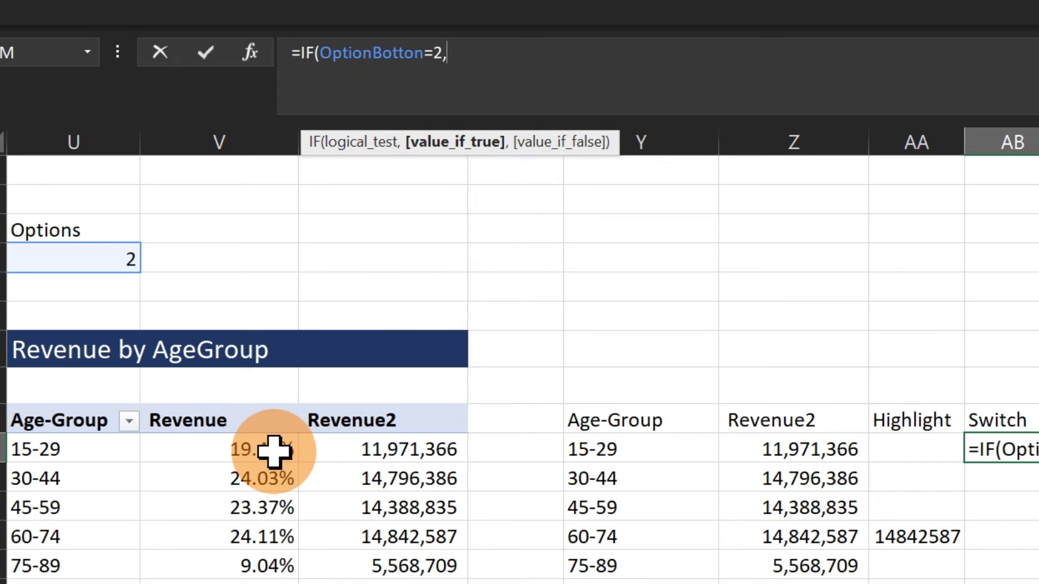
Add TEXT(V10,"#.#%") as the value if true in AB10's IF formula and commit it
type("te")
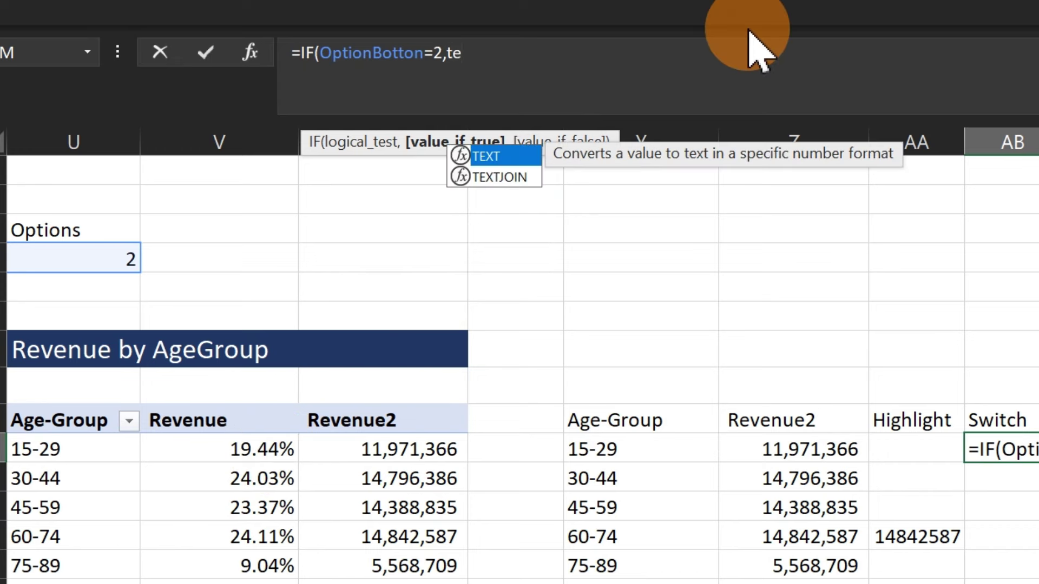
key("Tab")
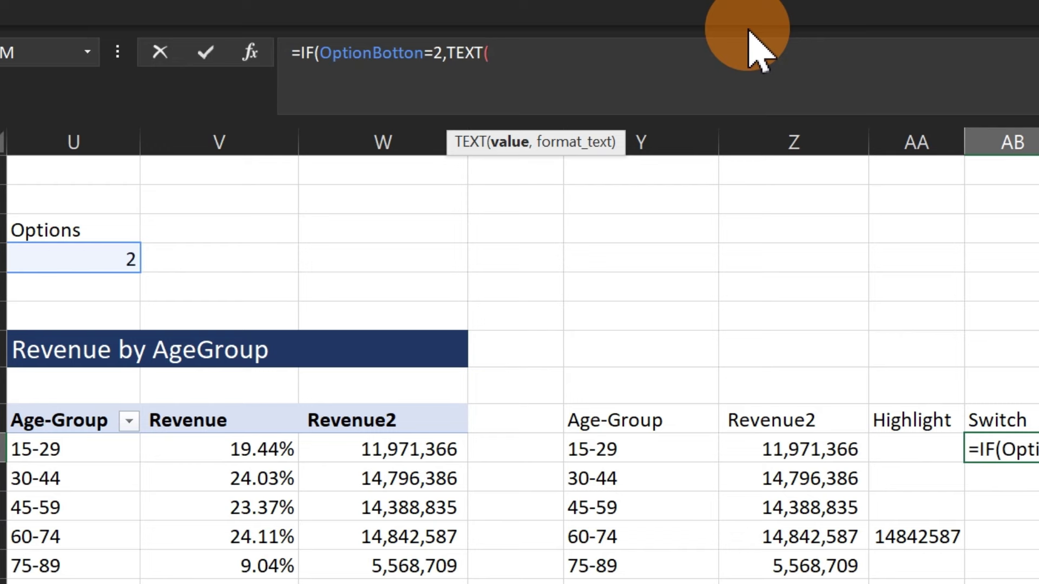
left_click(276, 447)
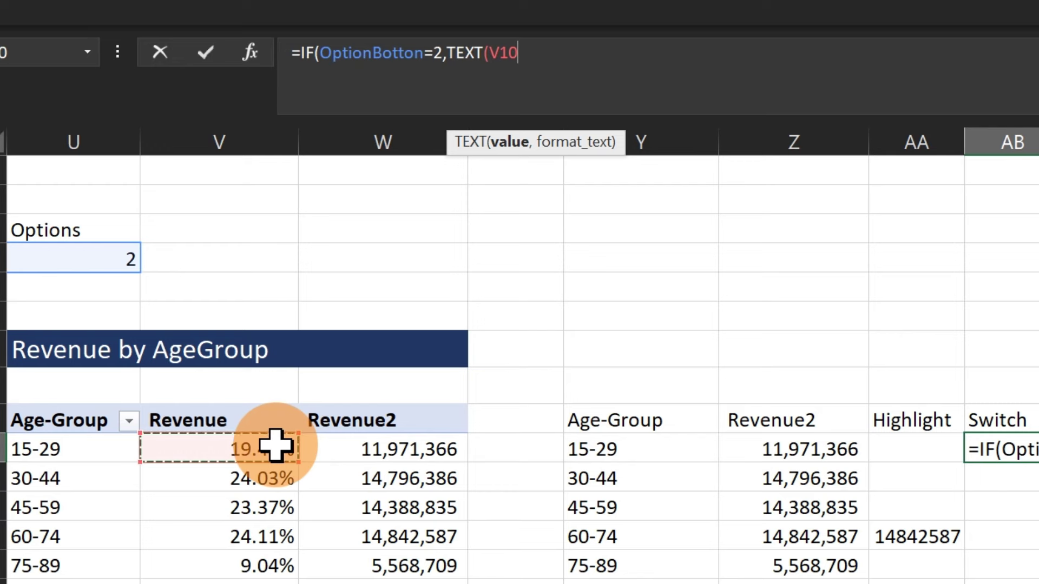
type(",")
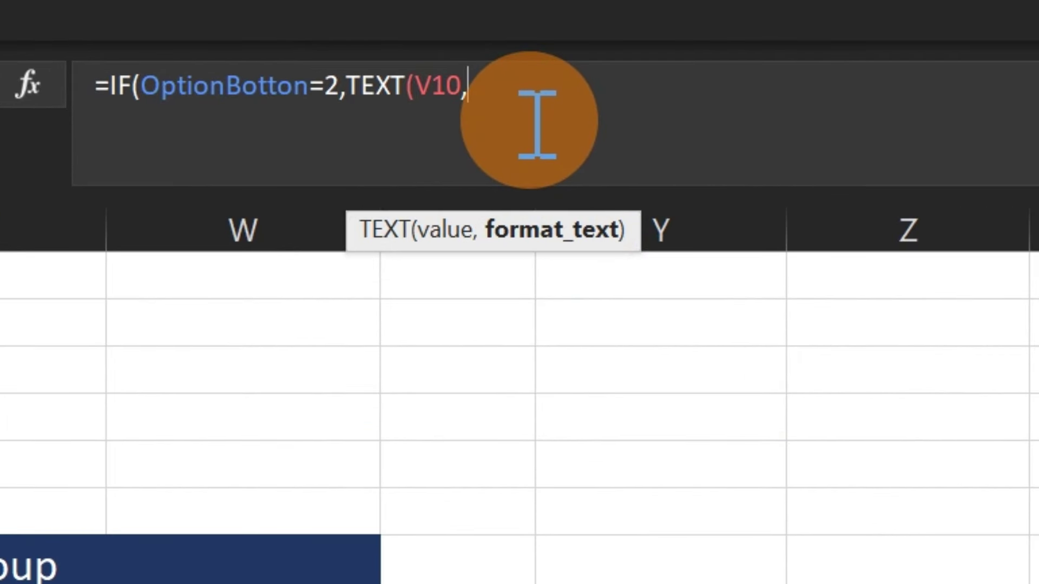
type("\"#.##")
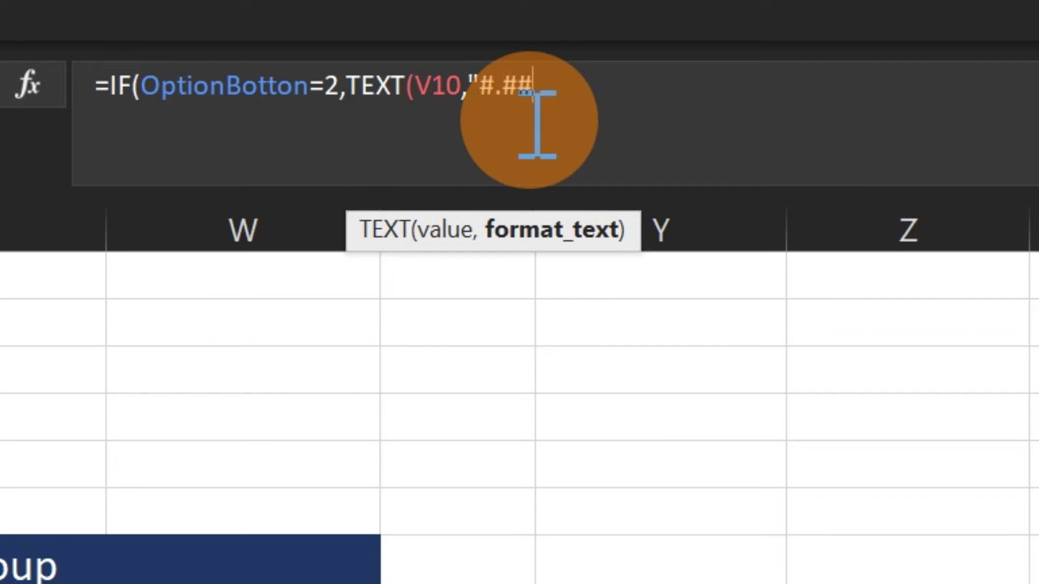
key("BackSpace")
type("%\")")
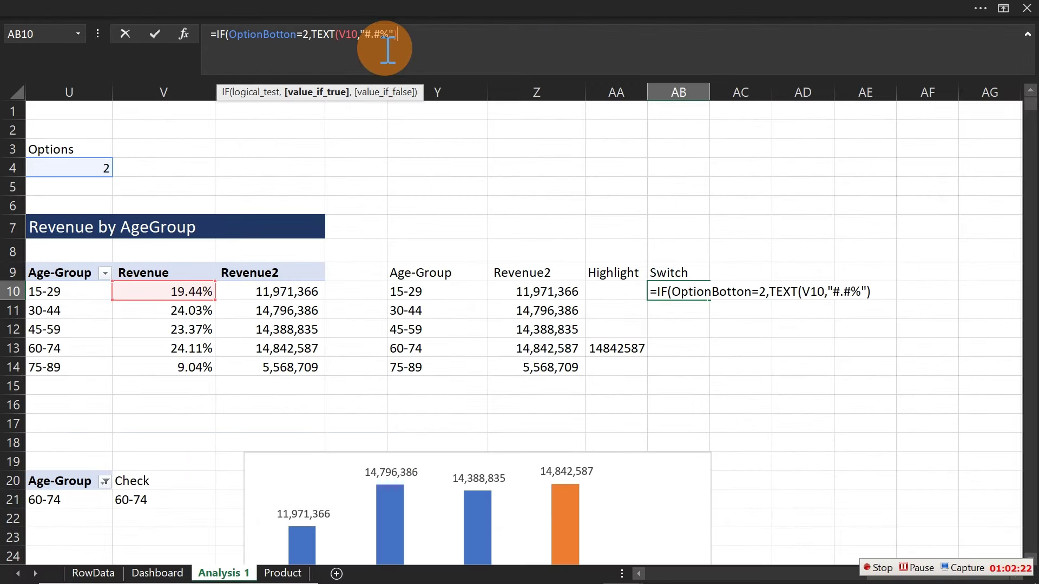
key("Return")
key("Return")
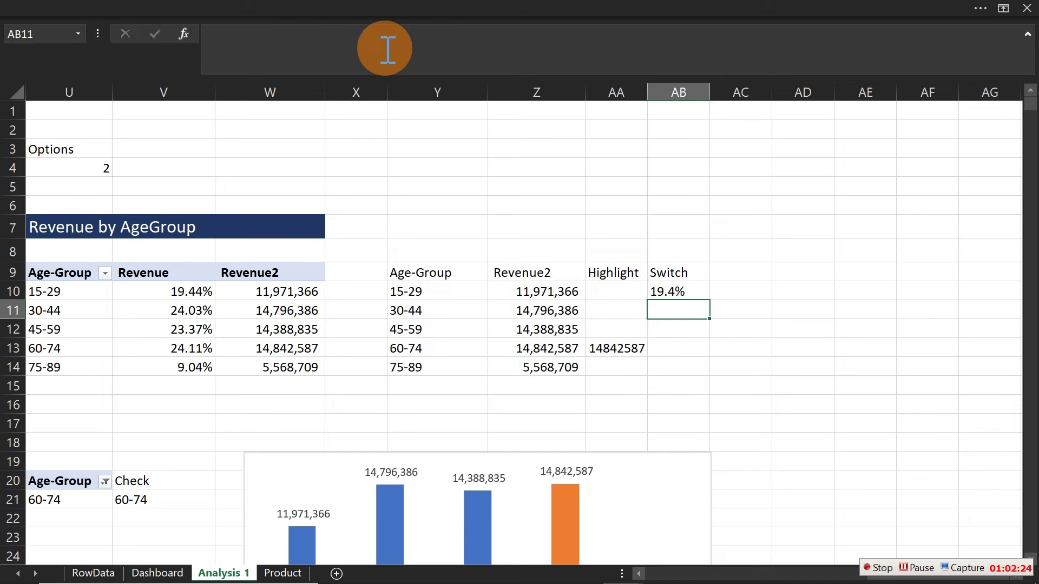
Fill the AB10 formula down the Switch column through AB14
left_click(696, 290)
left_click_drag(709, 300, 709, 378)
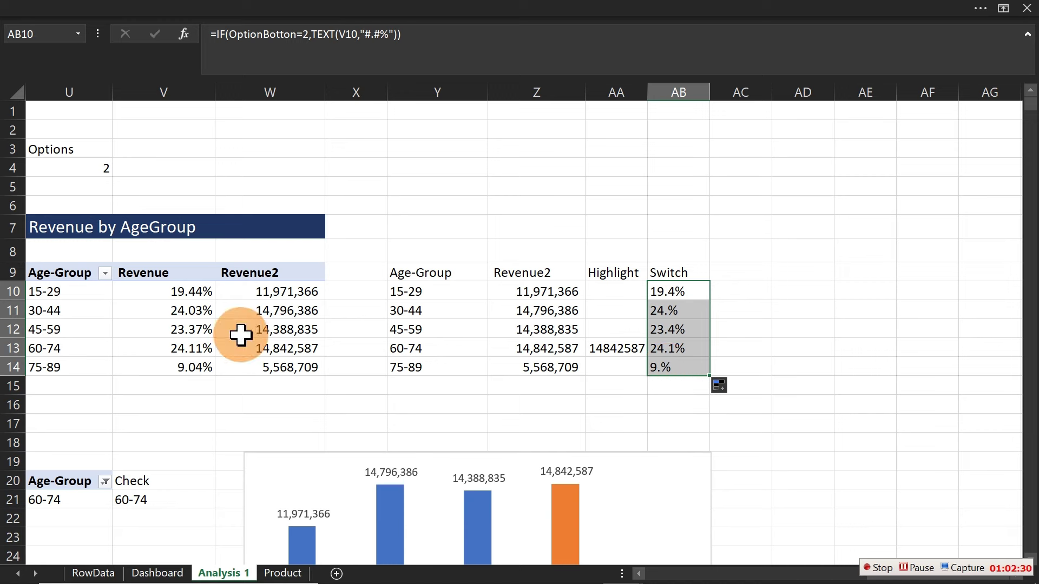
mouse_move(193, 373)
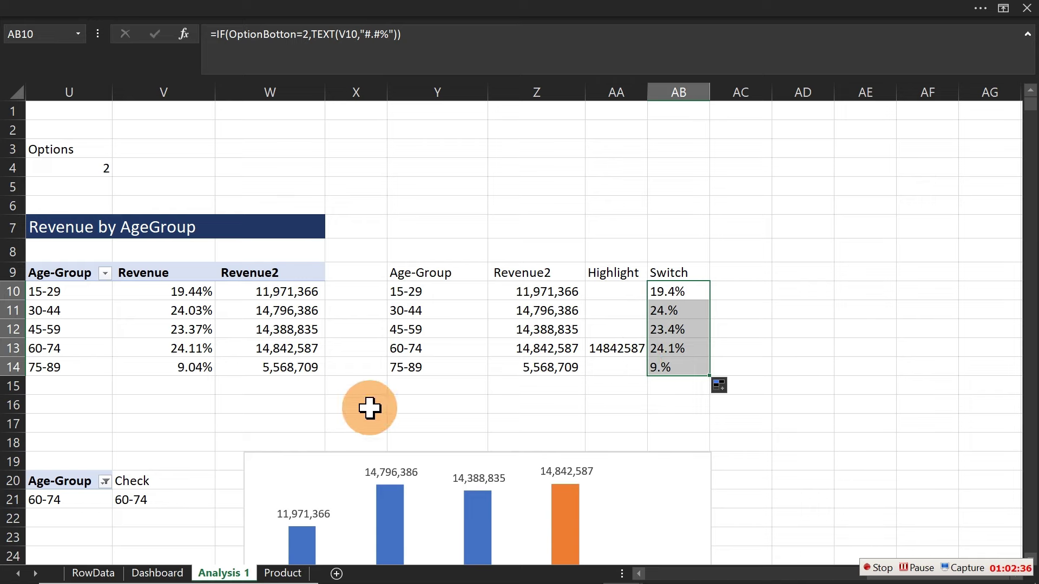
Switch the Dashboard option to Absolute Value and return to the Analysis 1 sheet
left_click(170, 574)
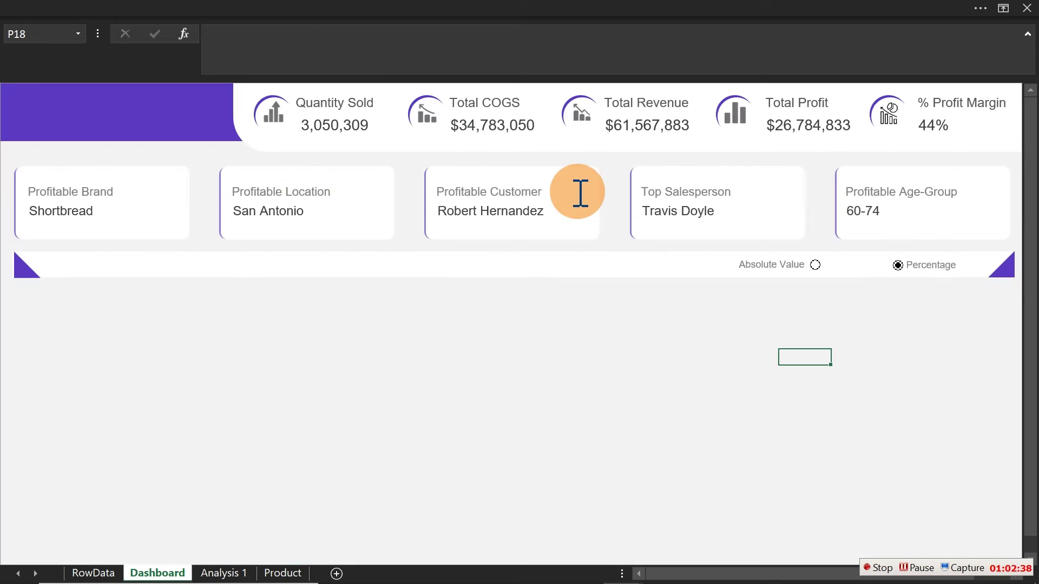
left_click(815, 265)
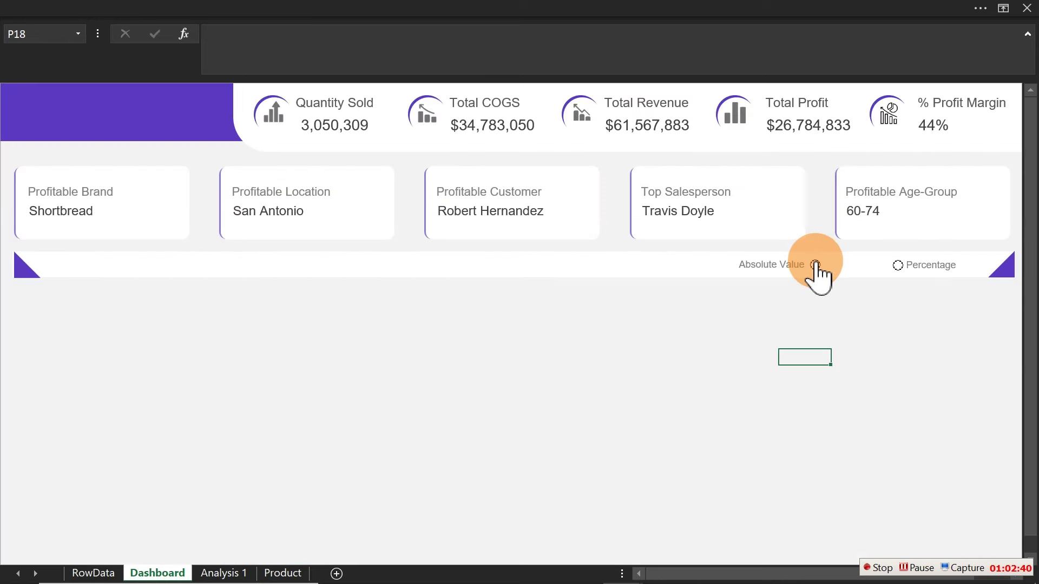
left_click(246, 574)
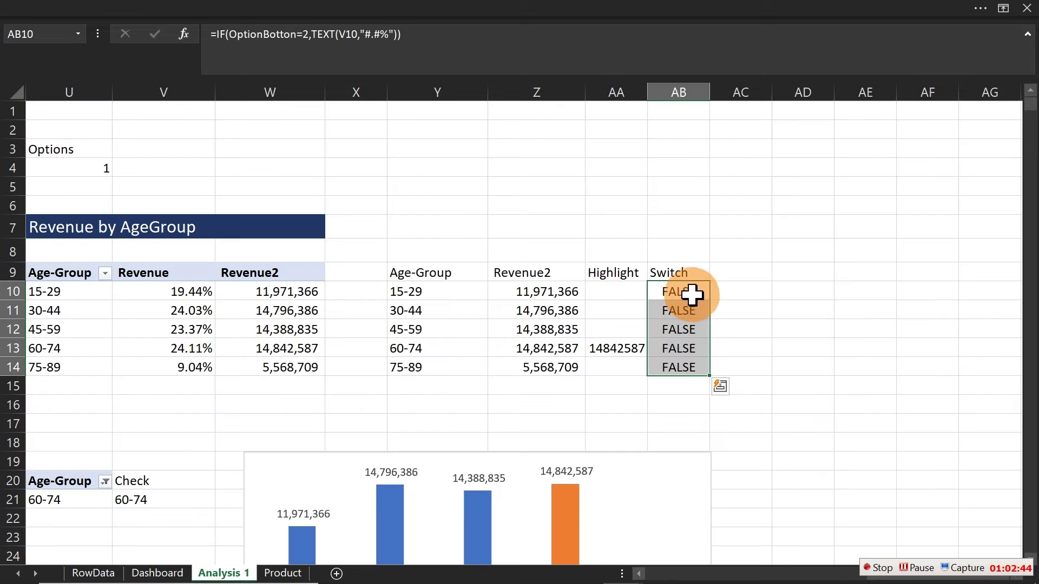
left_click(691, 294)
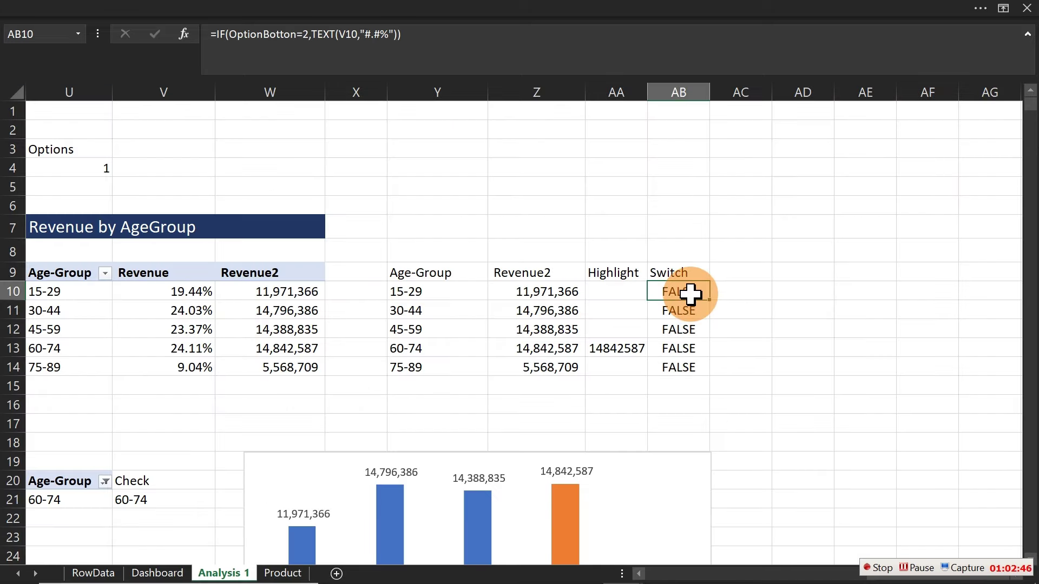
double_click(690, 294)
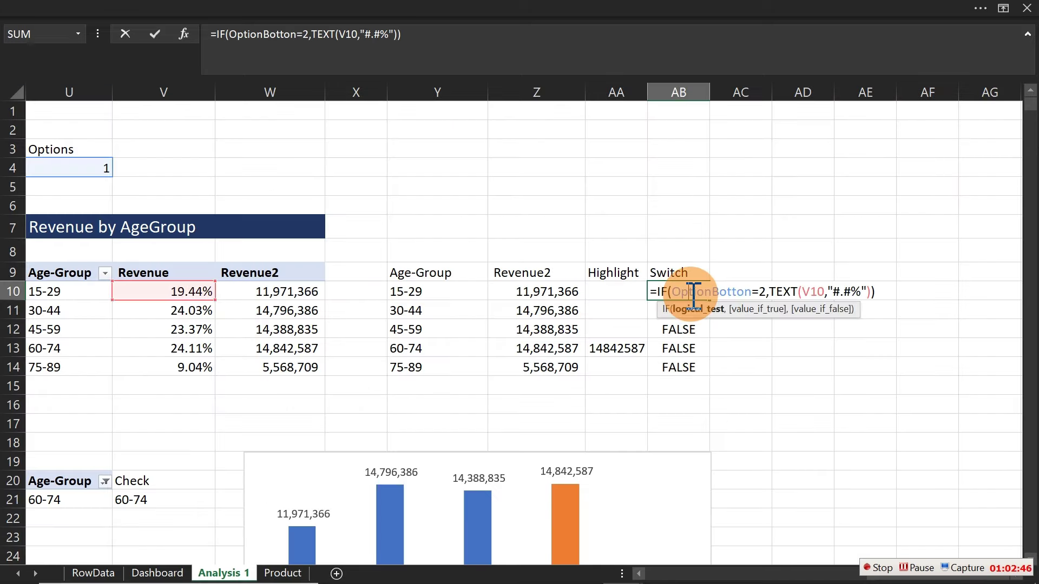
left_click(413, 37)
key("BackSpace")
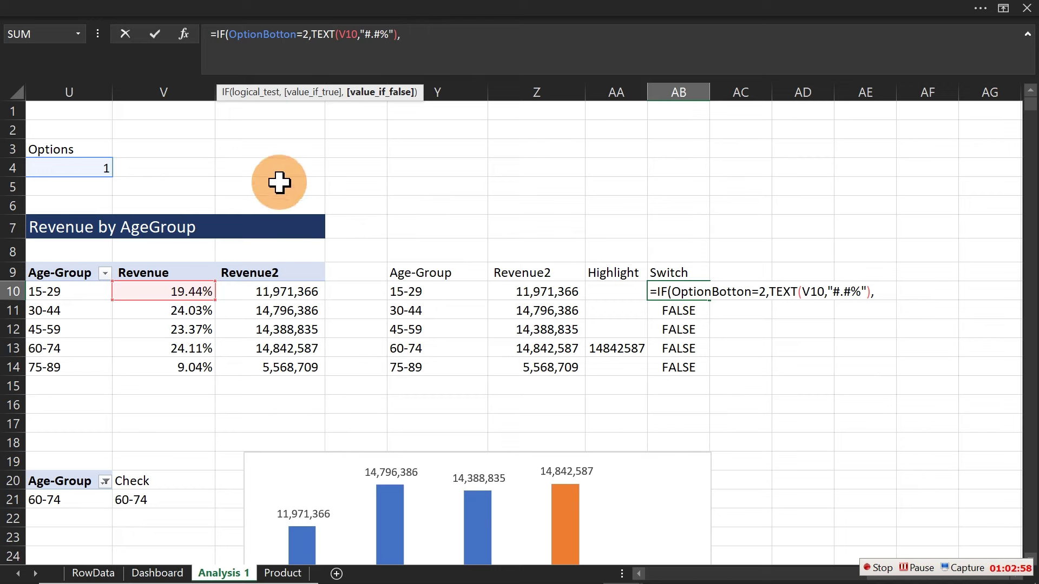
key("ctrl+Return")
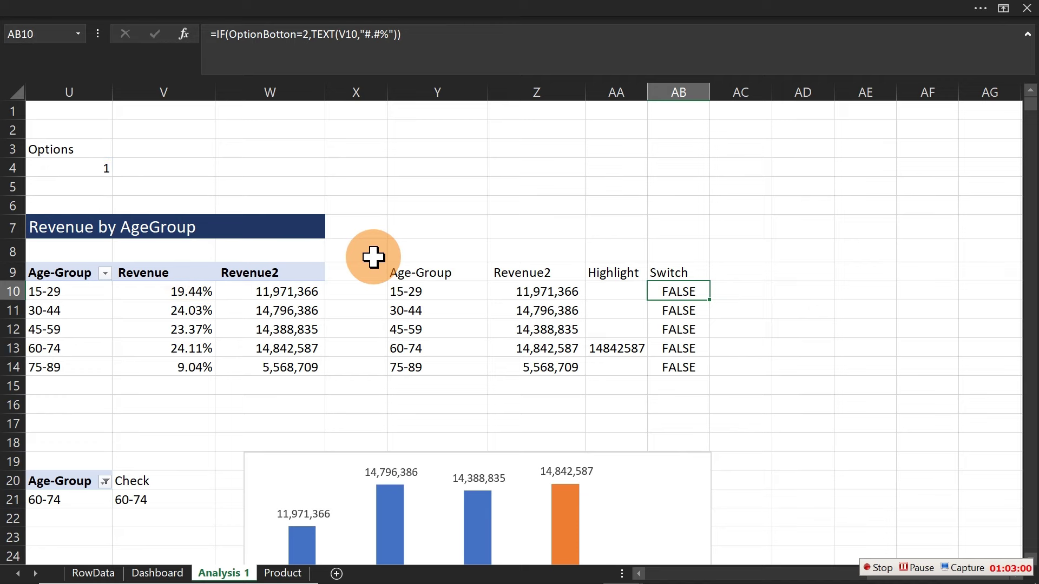
Shrink the age-group column chart and place it below the Age-Group, Revenue2 and Highlight table, from about row 17
left_click(539, 451)
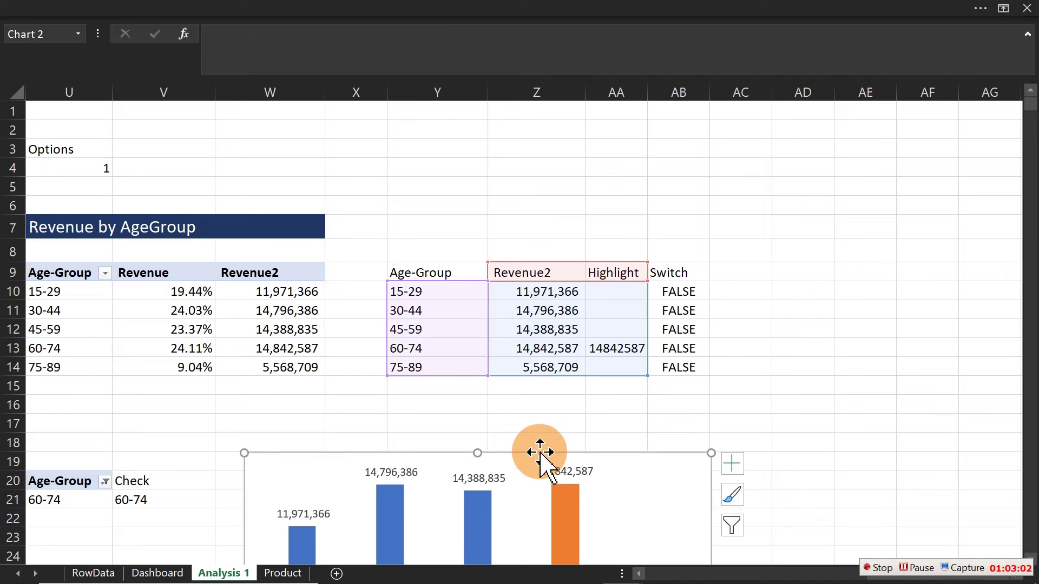
left_click_drag(539, 451, 619, 173)
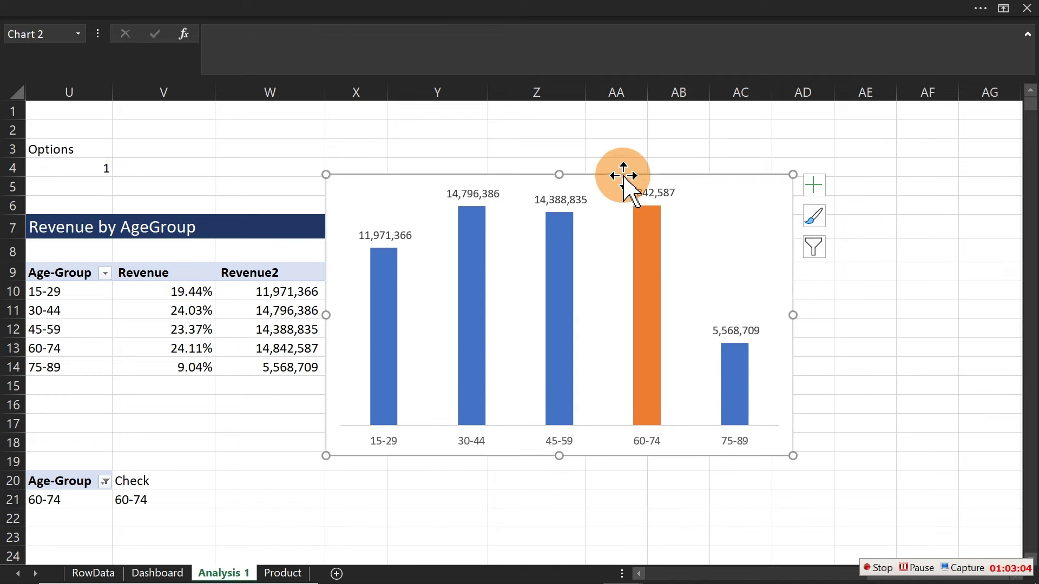
left_click_drag(793, 175, 709, 262)
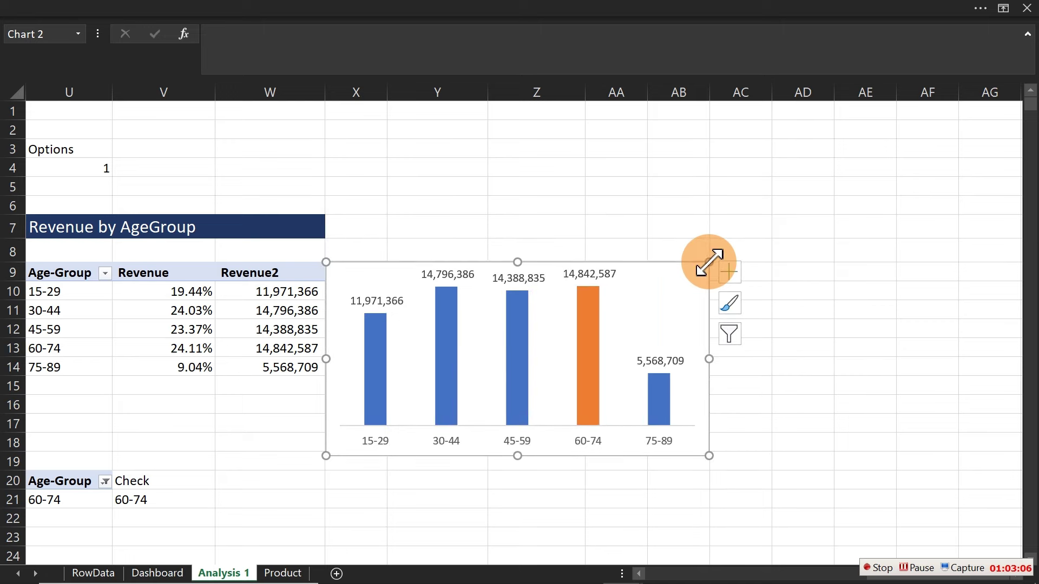
double_click(655, 276)
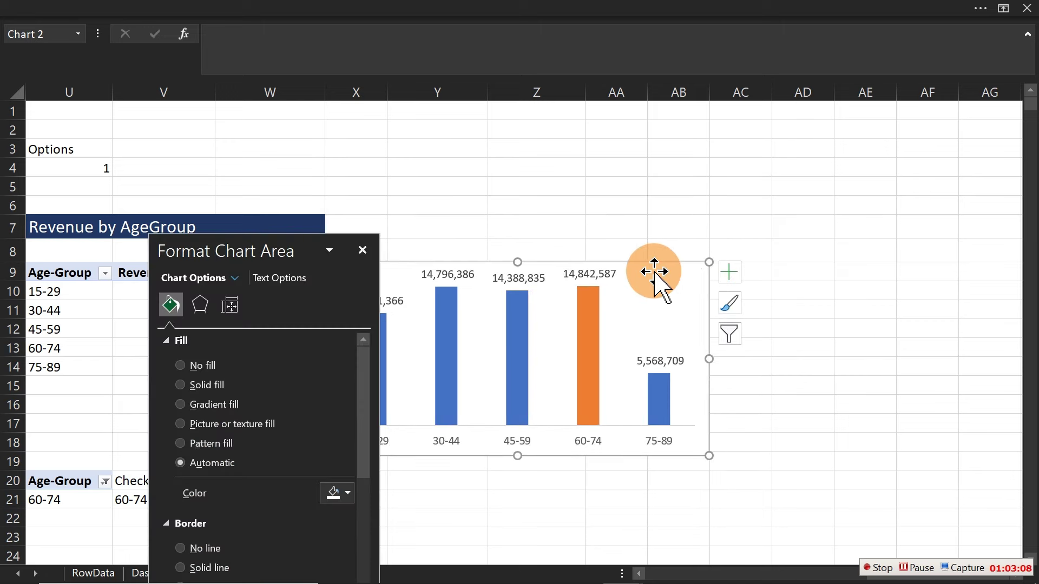
left_click_drag(709, 262, 822, 267)
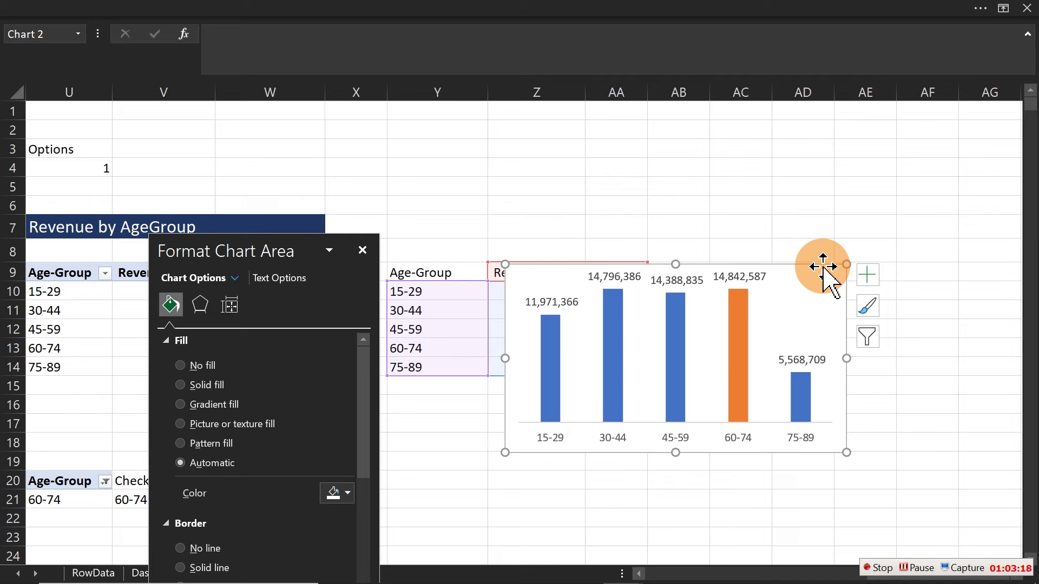
left_click_drag(822, 267, 714, 422)
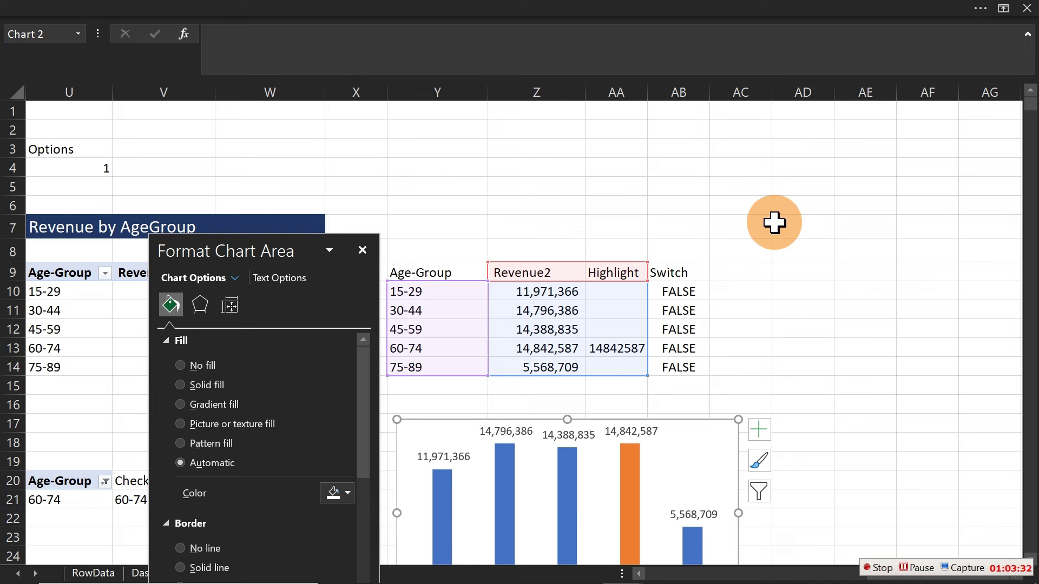
Nest a SWITCH function with TRUE as its expression as the value if false in AB10's IF formula
left_click(678, 294)
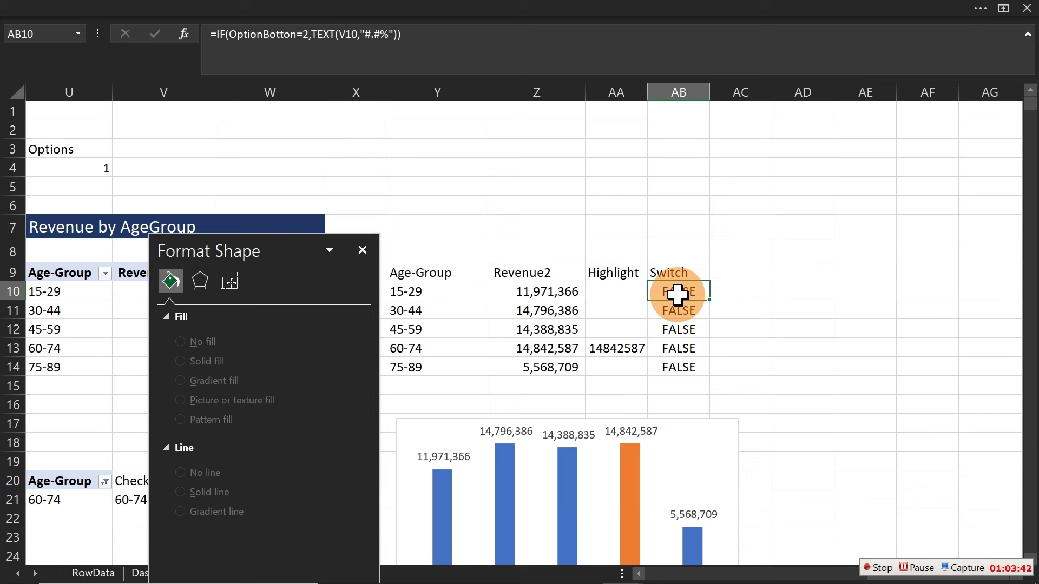
left_click(432, 44)
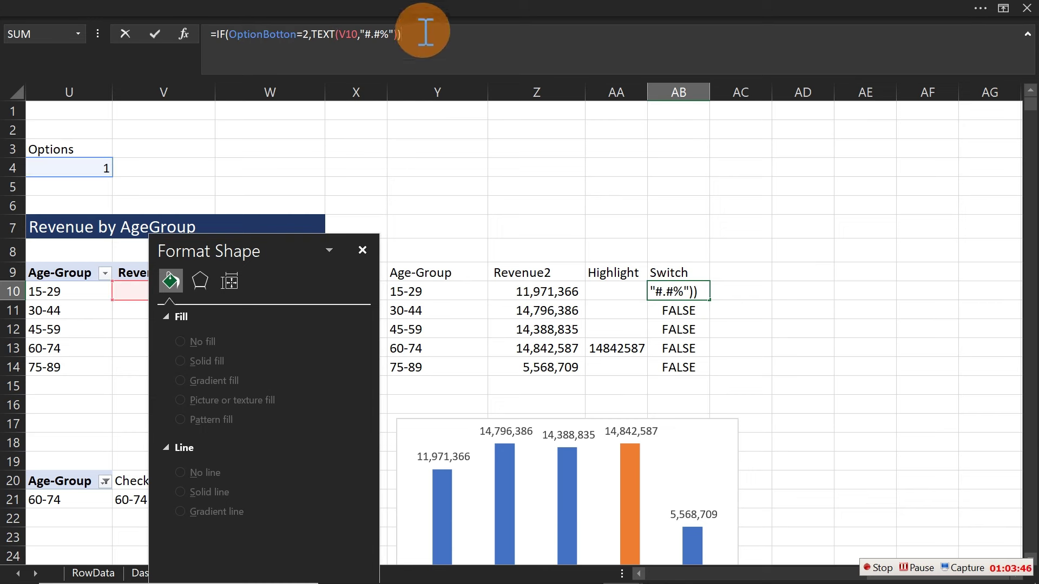
key("BackSpace")
type(",")
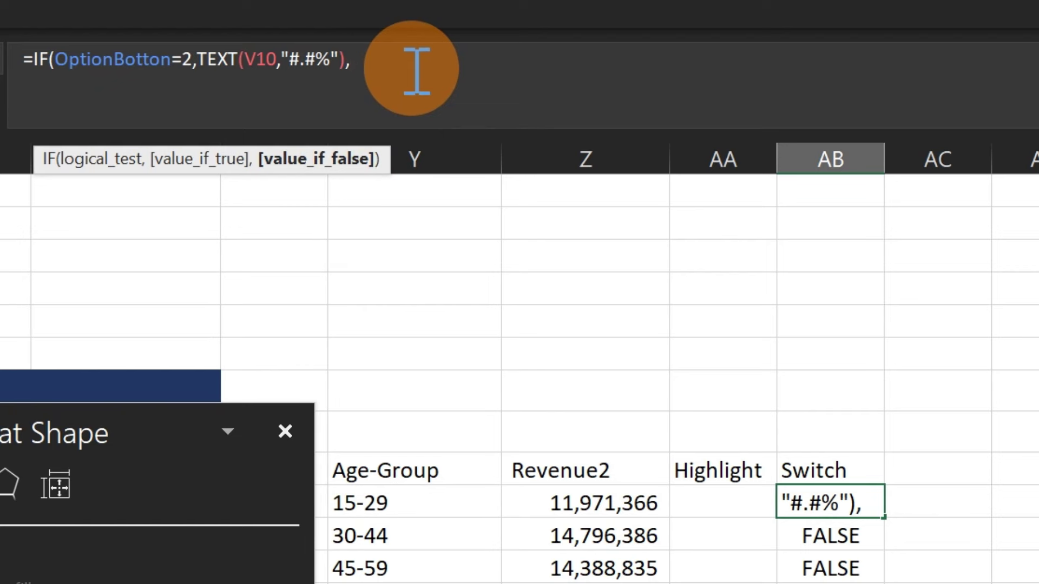
type("swi")
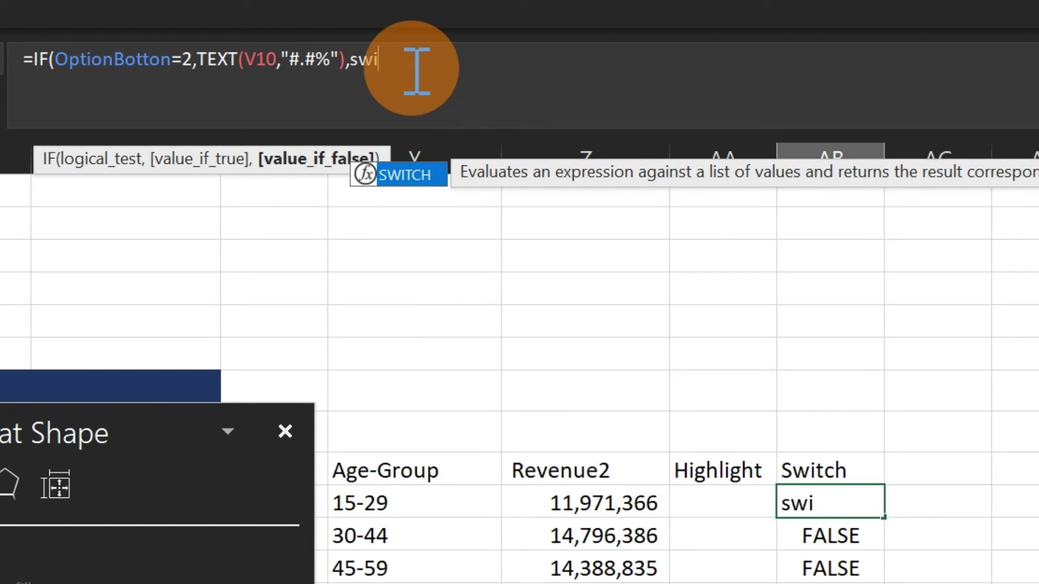
key("Tab")
type("true")
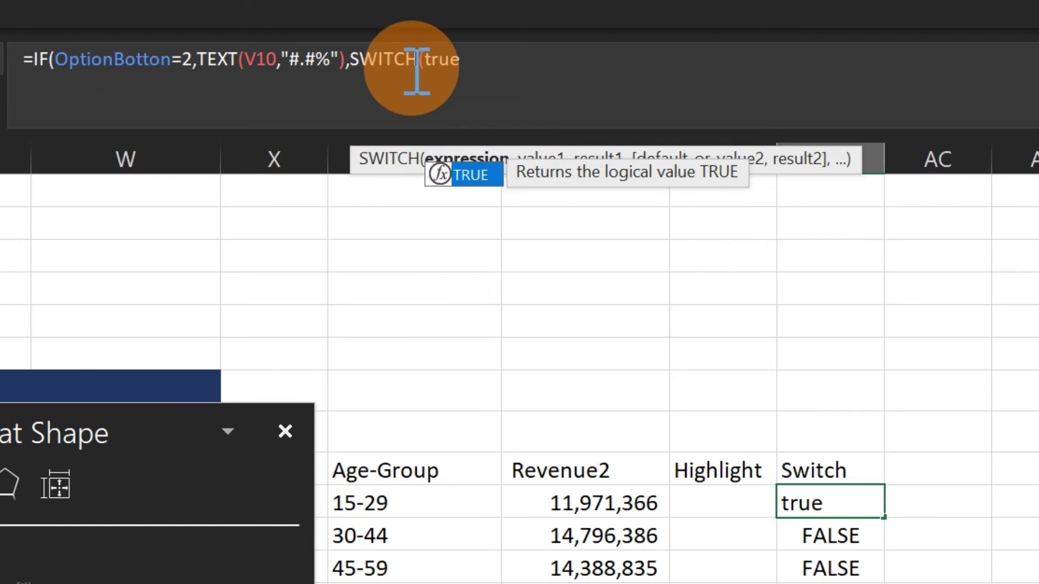
key("Tab")
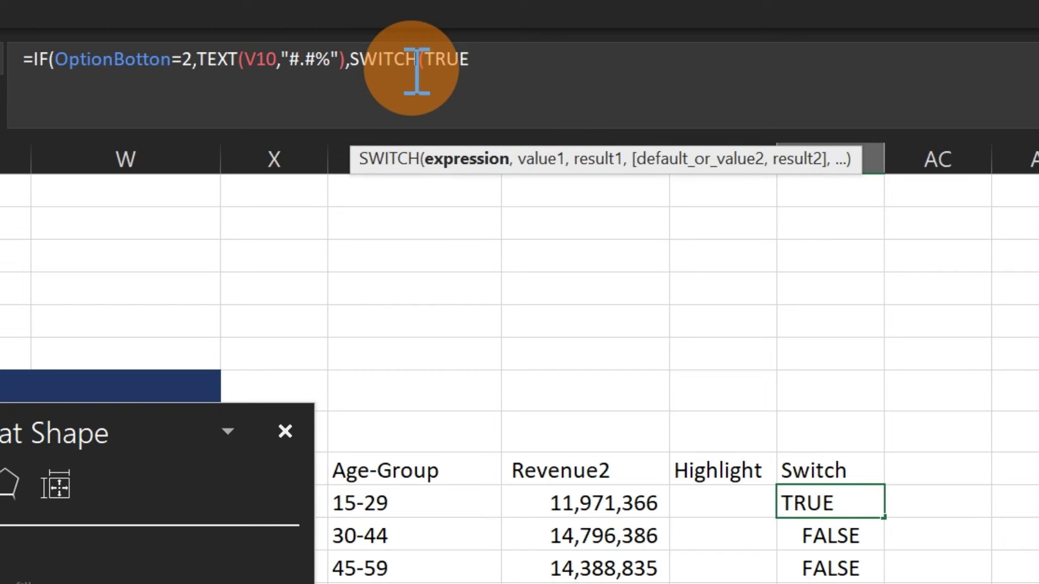
type(",")
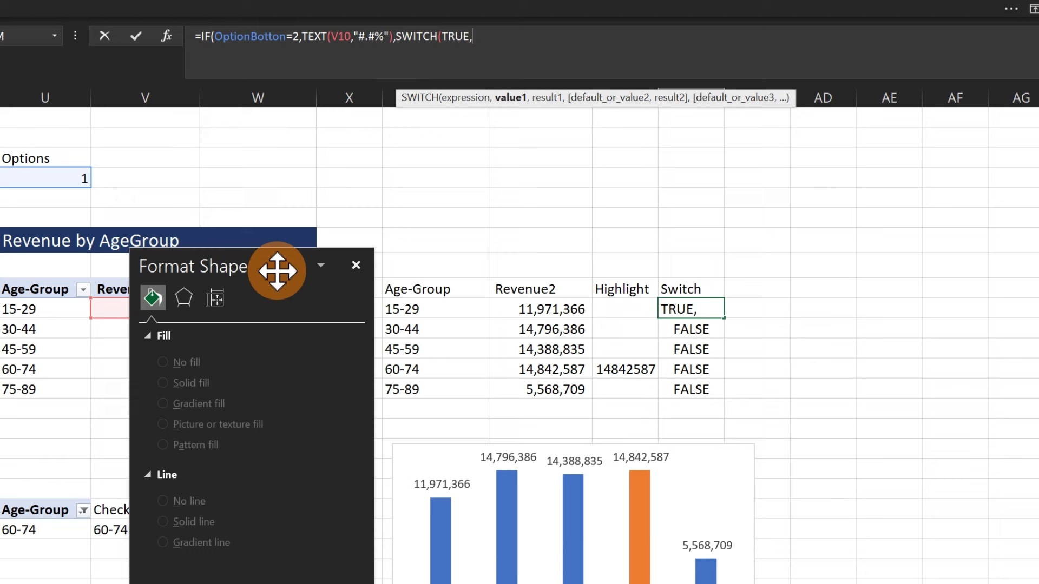
Move the Format Shape pane off the source table and add W10<1000 as the first SWITCH value in AB10's formula
left_click_drag(278, 271, 486, 505)
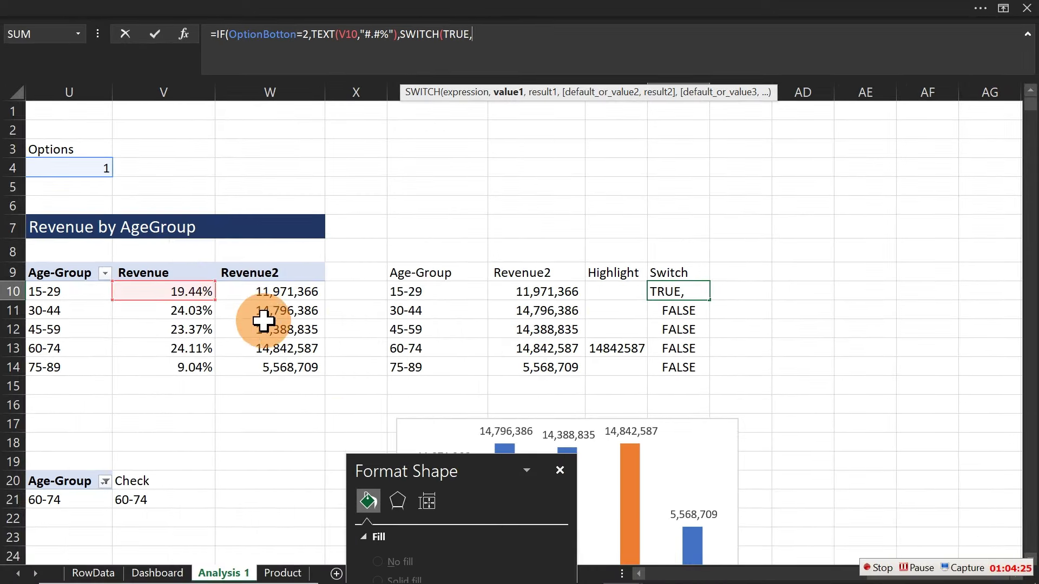
left_click(260, 295)
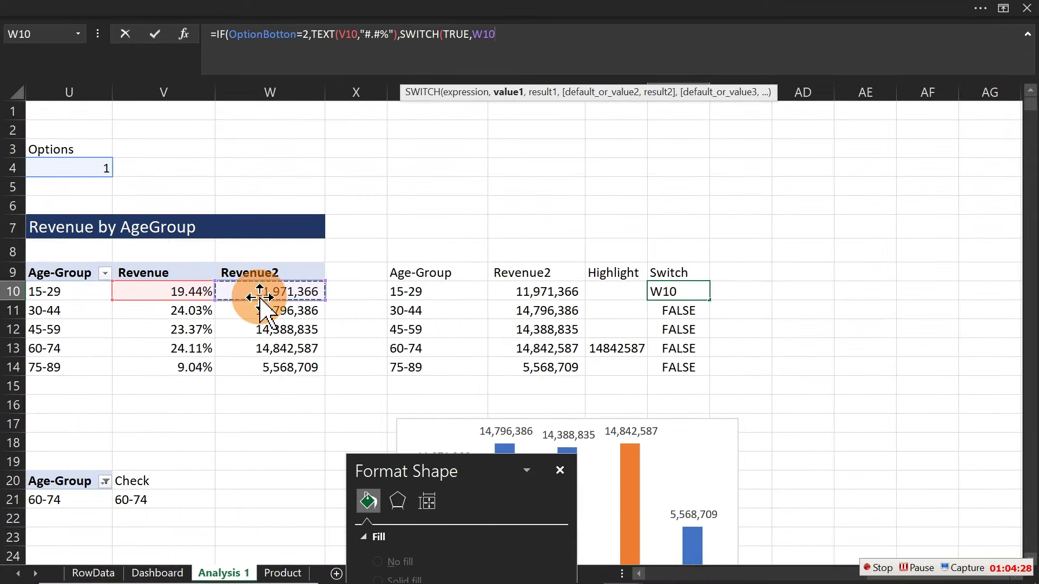
type("<10000")
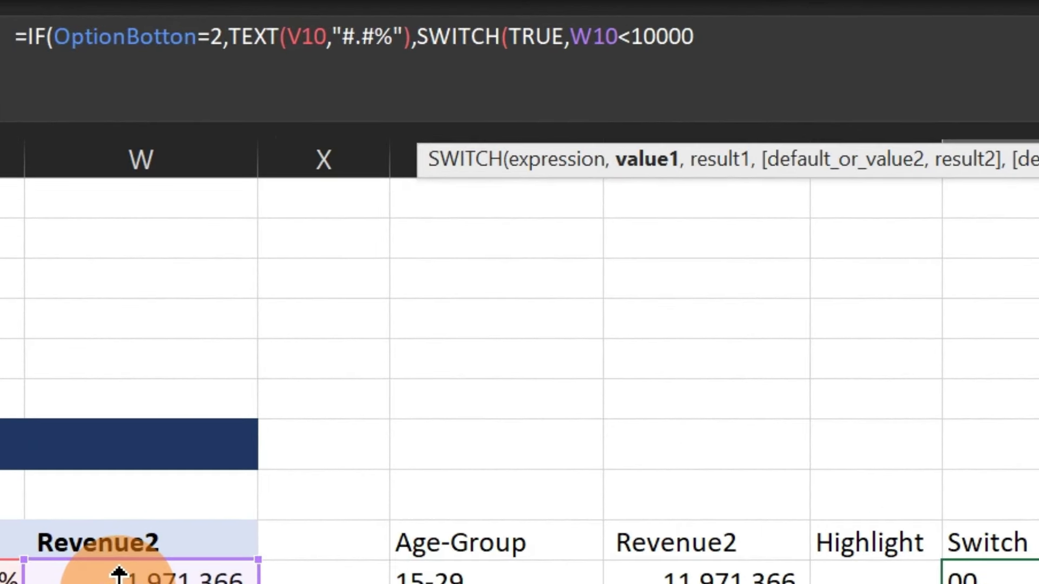
key("BackSpace")
type(",")
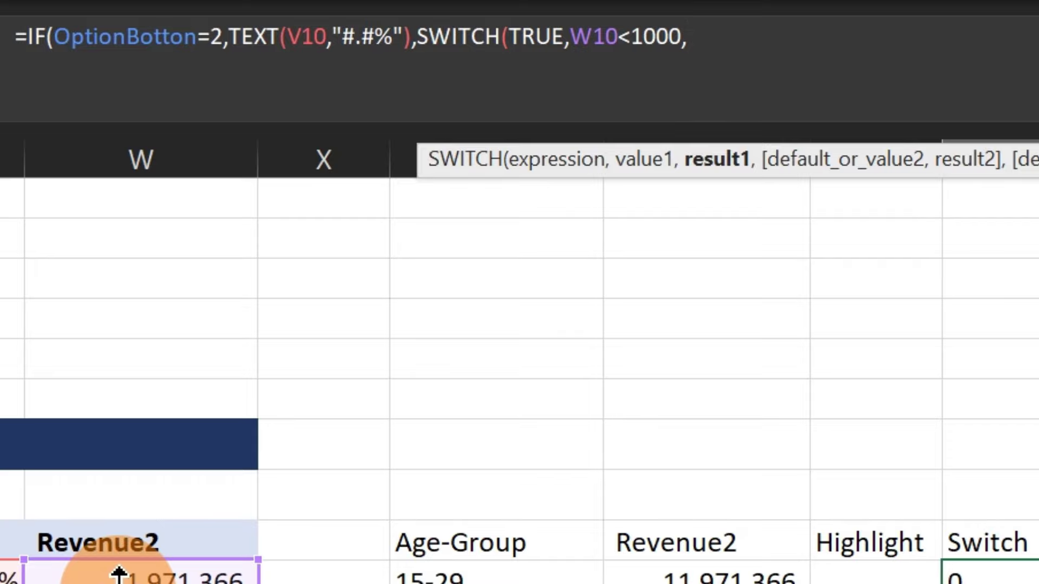
Add TEXT(W10,"#,##0") as the result for the W10<1000 condition in AB10's SWITCH function
type("tex")
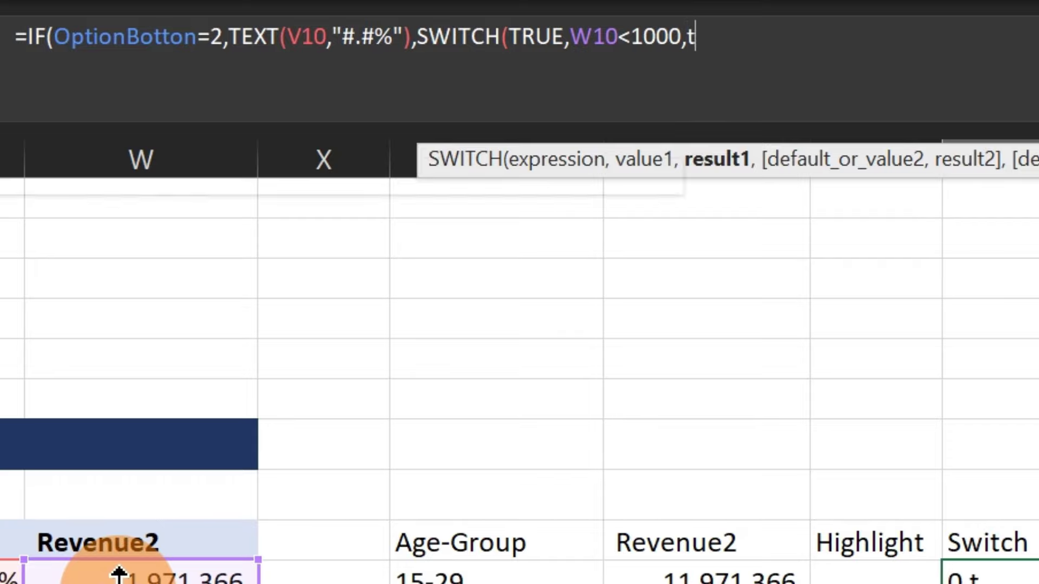
key("Tab")
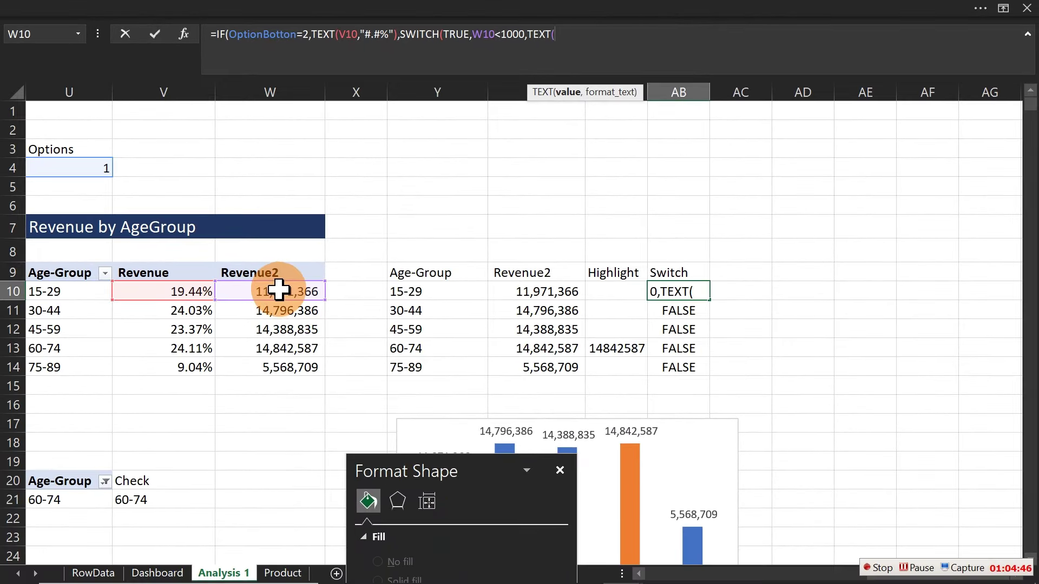
left_click(279, 291)
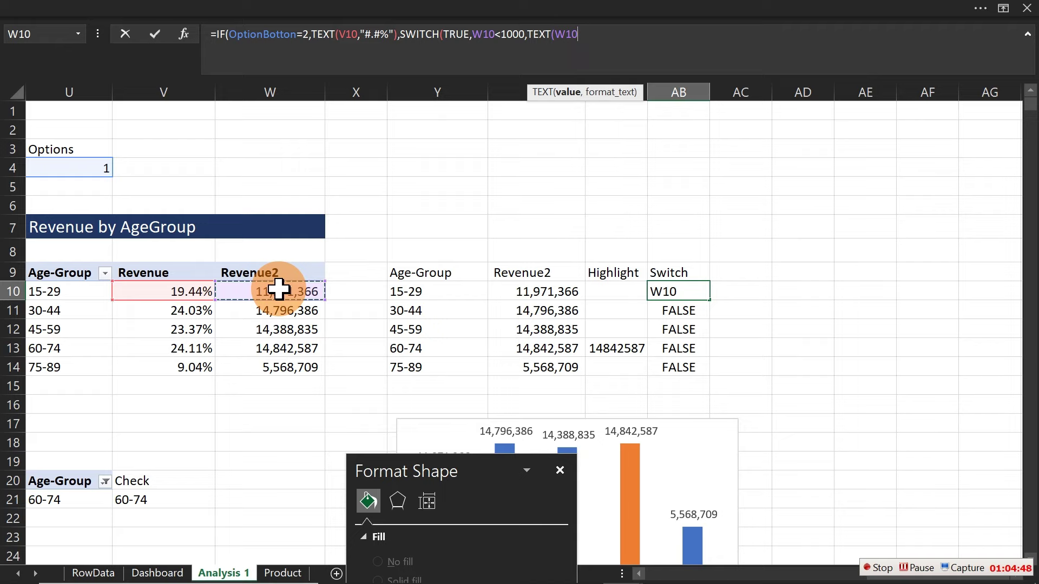
type(",\"")
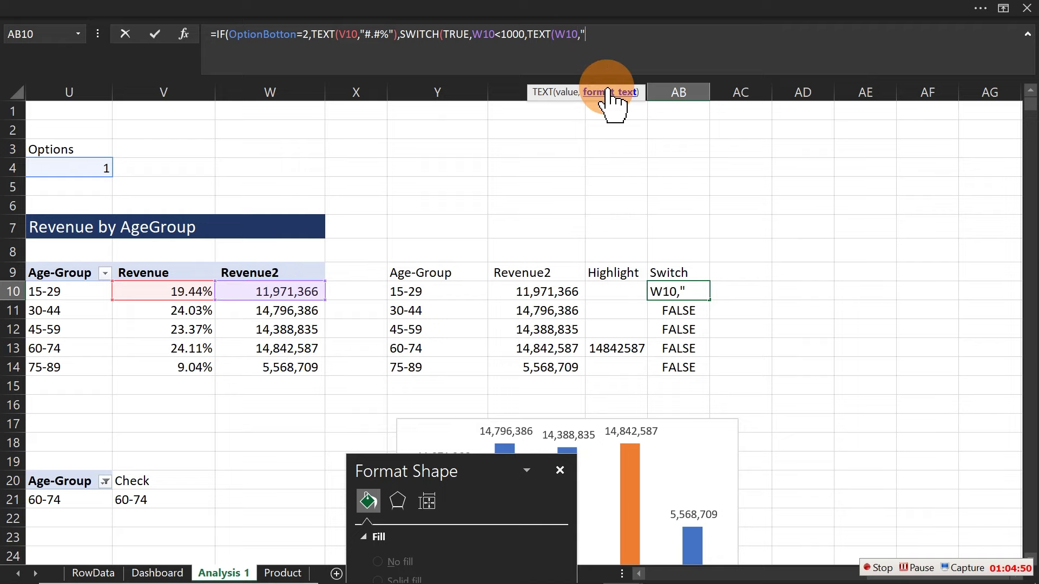
type("#,#")
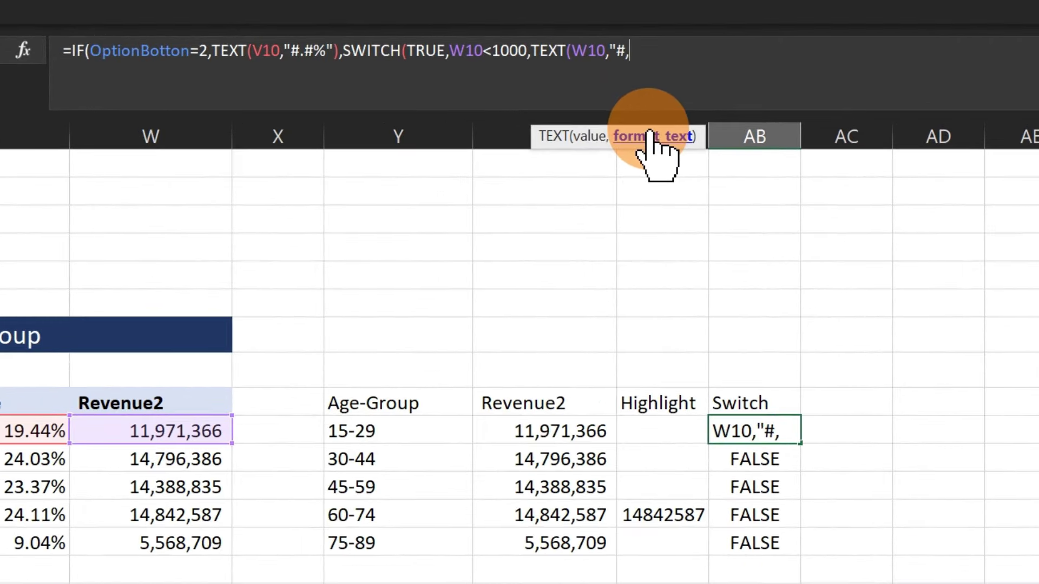
type("#0\"")
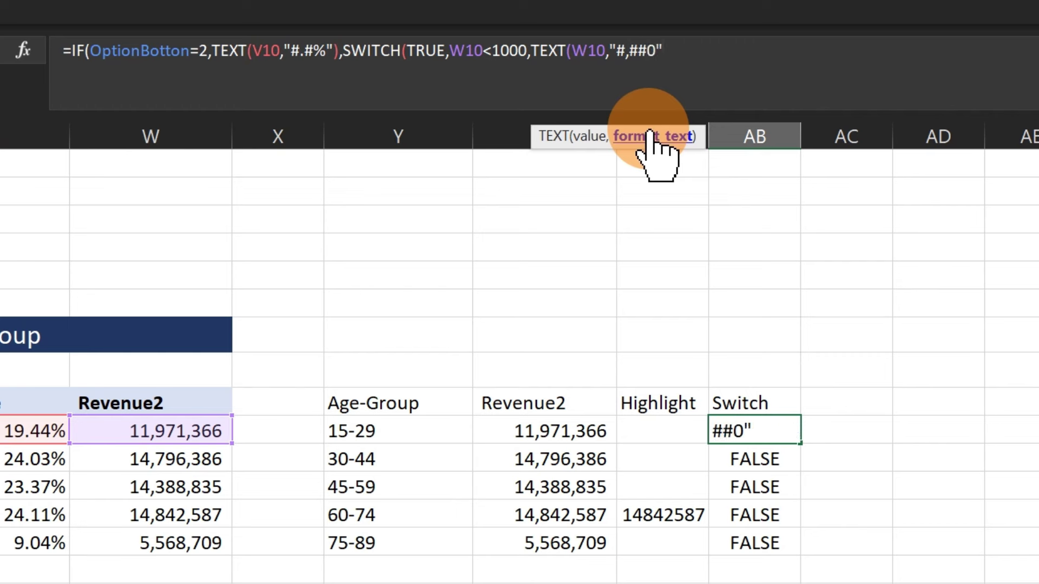
type(")")
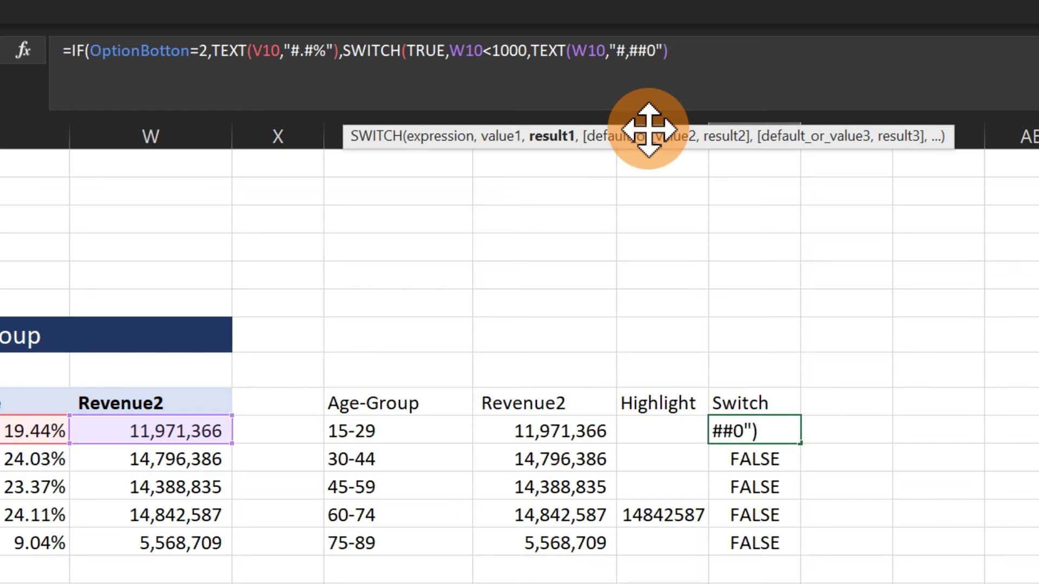
Add W10<1000000 as the second SWITCH value in AB10's formula
type(",")
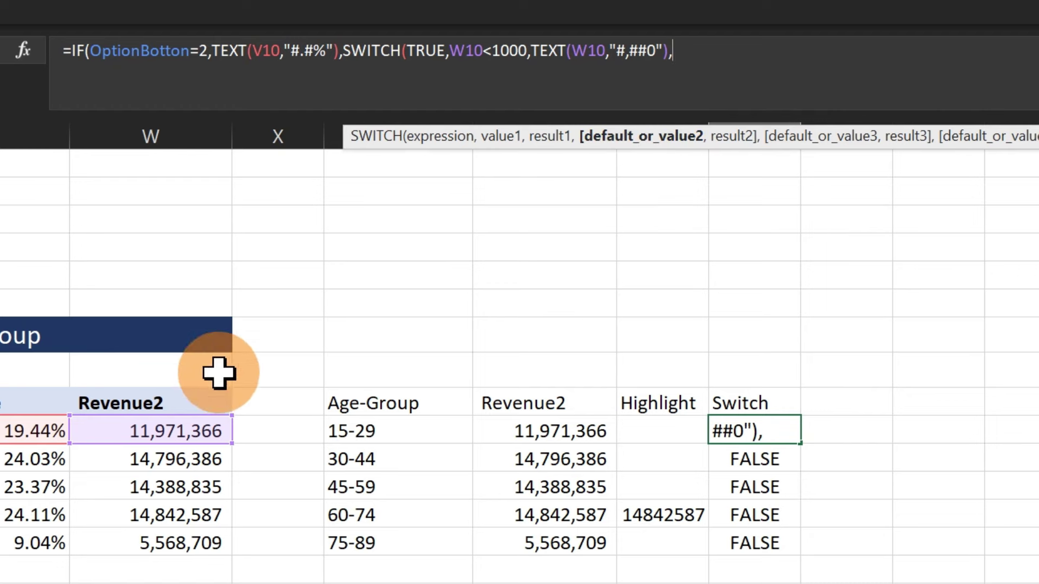
left_click(172, 431)
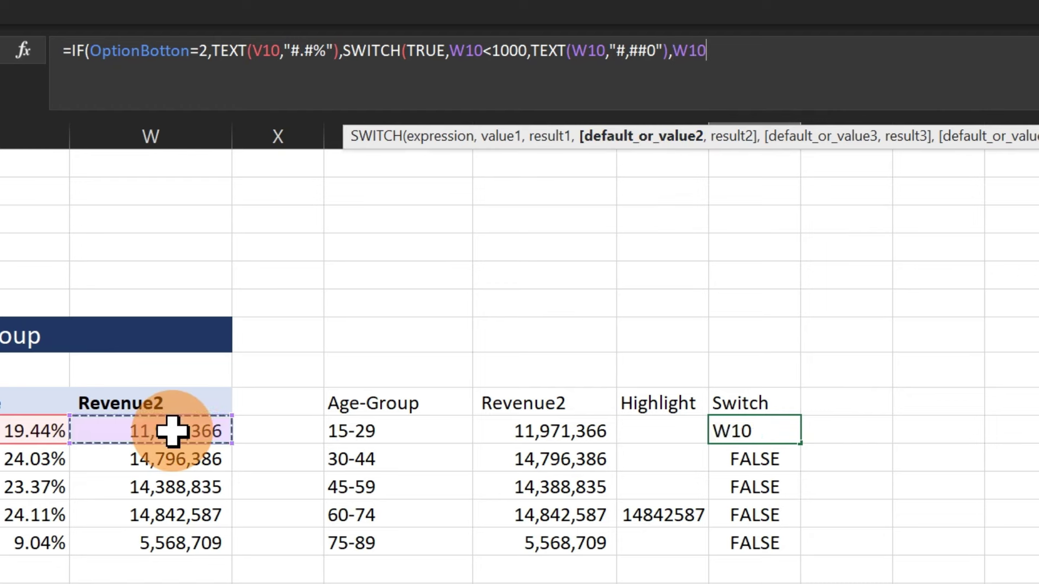
type("<")
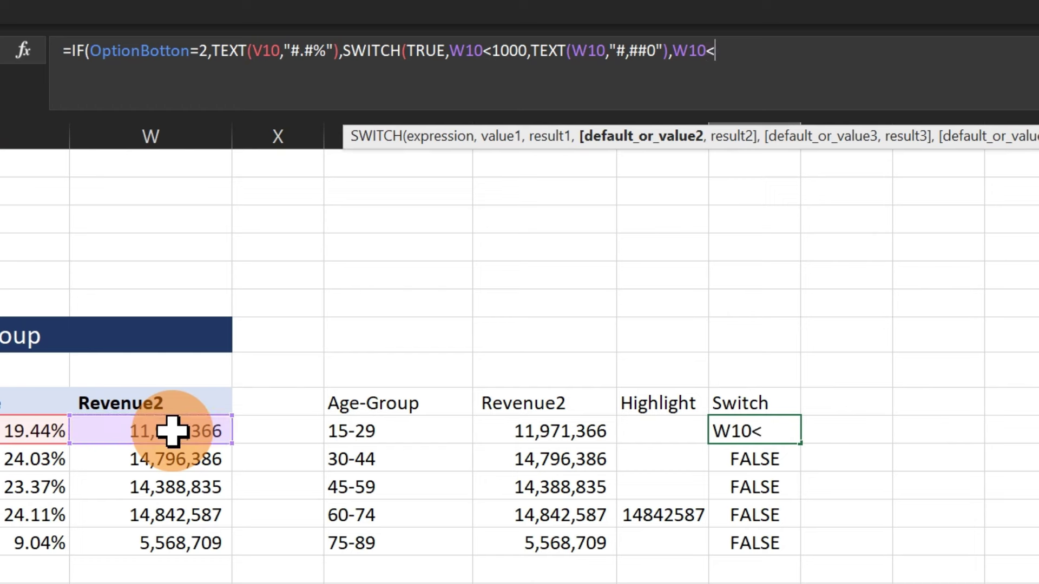
type("1000000")
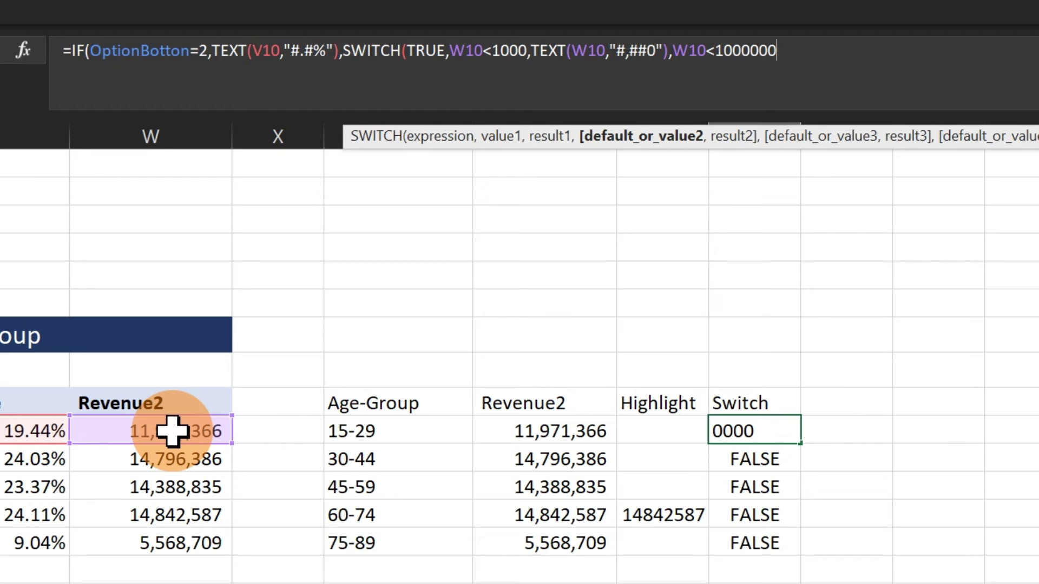
Add TEXT(W10/1000,"0.00")&"K" as the result for the W10<1000000 condition in AB10's SWITCH function
type(",tex")
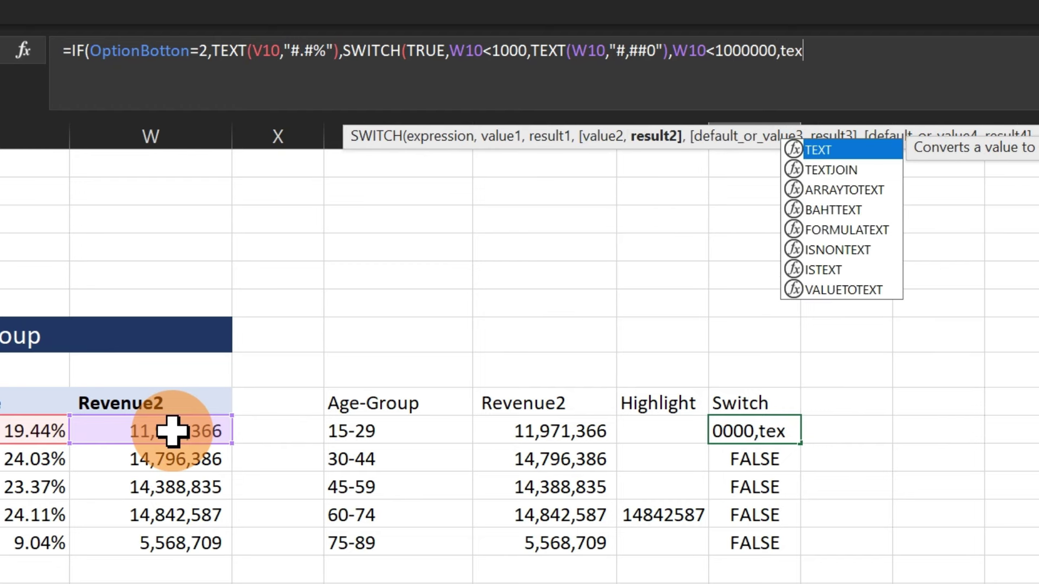
key("Tab")
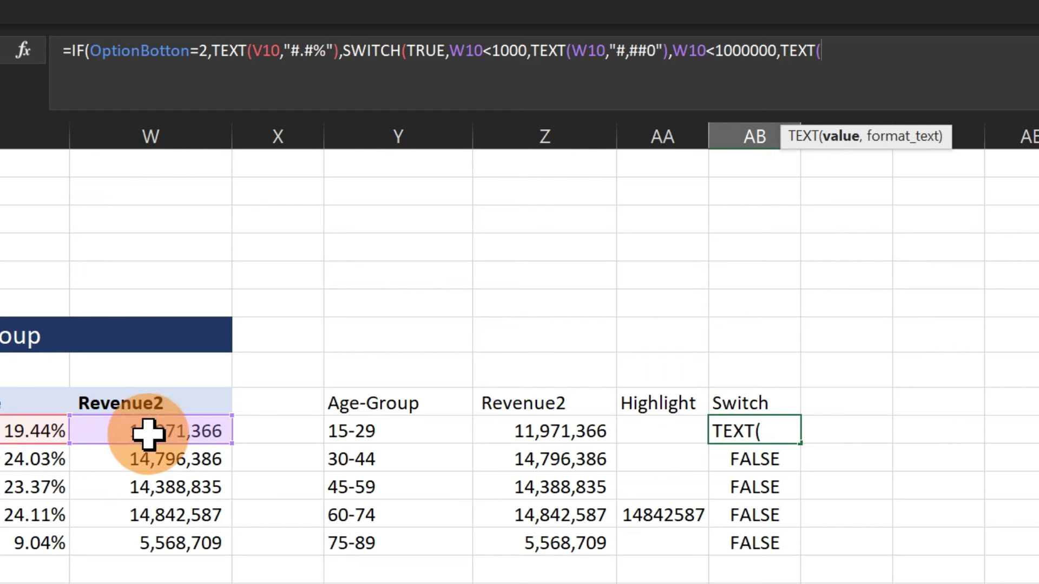
left_click(150, 432)
type("/")
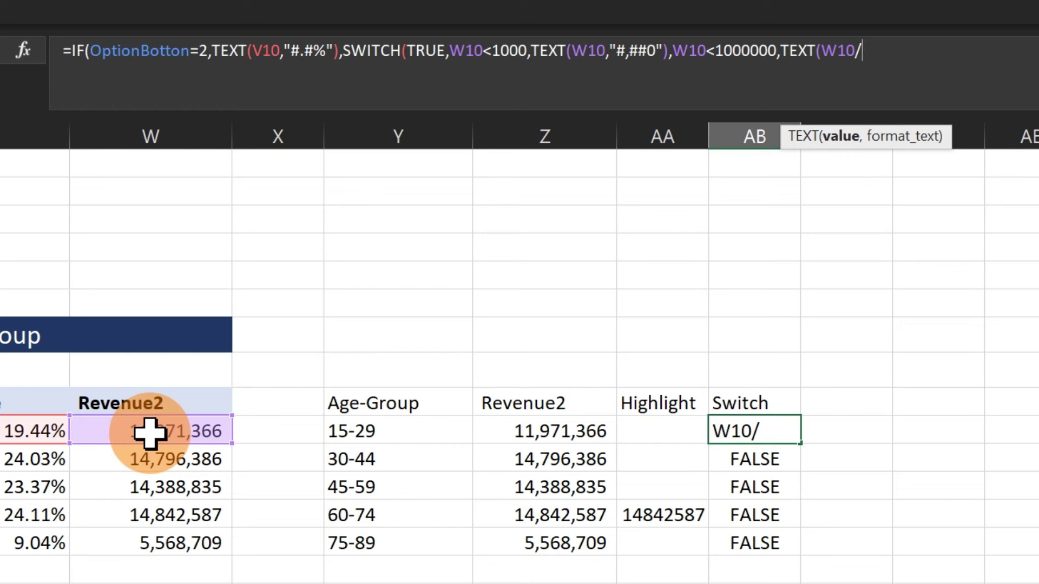
type("1000")
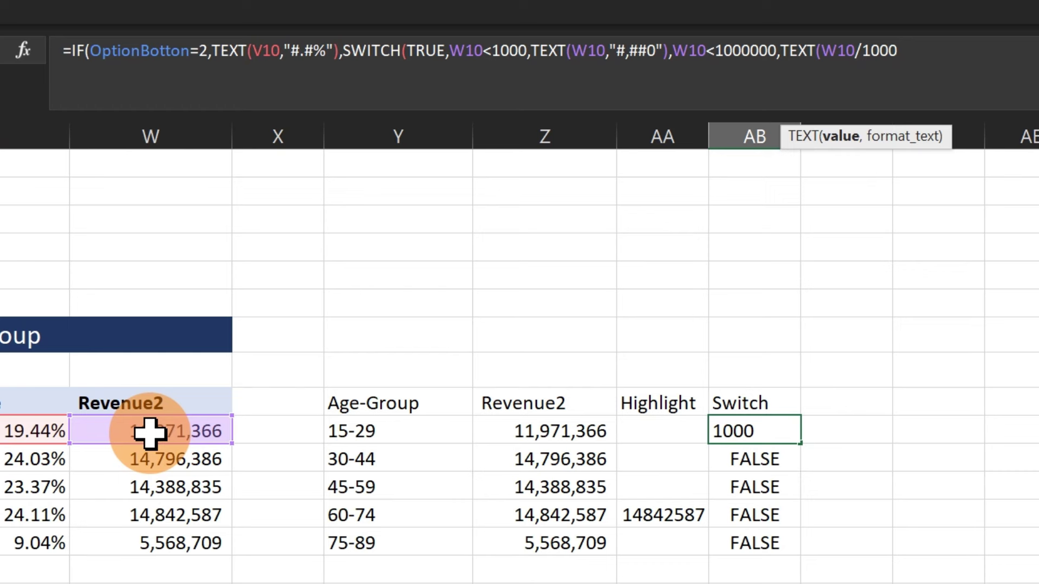
type(",")
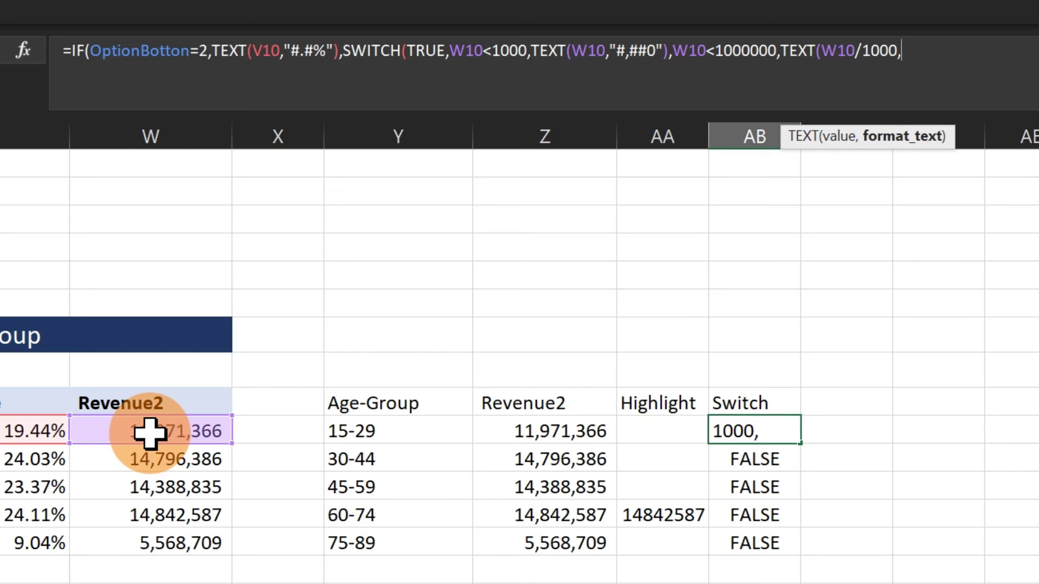
type("\"0,0")
key("BackSpace")
key("BackSpace")
type(".00")
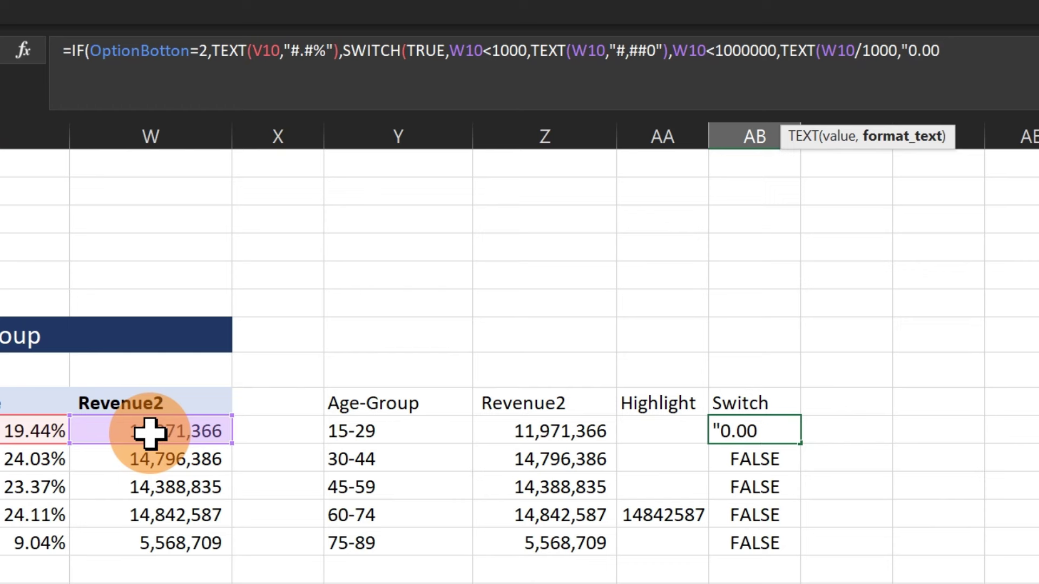
type("\")")
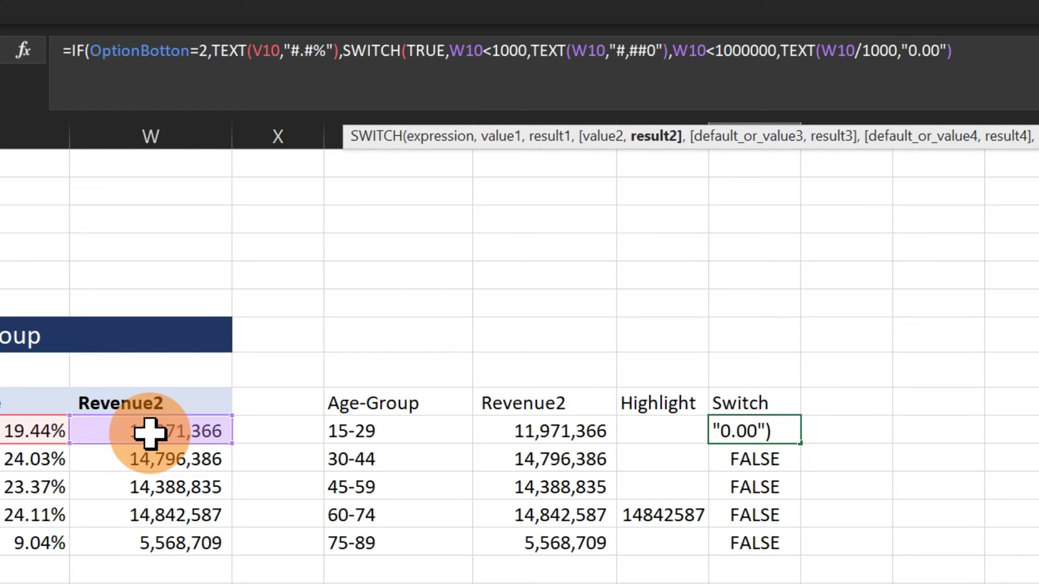
type("&\"K\"")
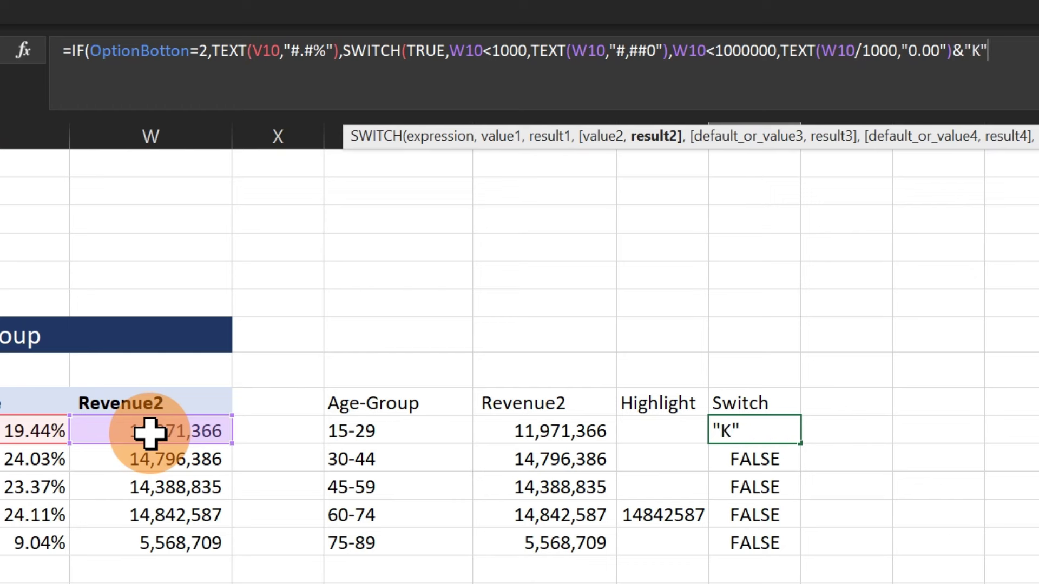
type(",")
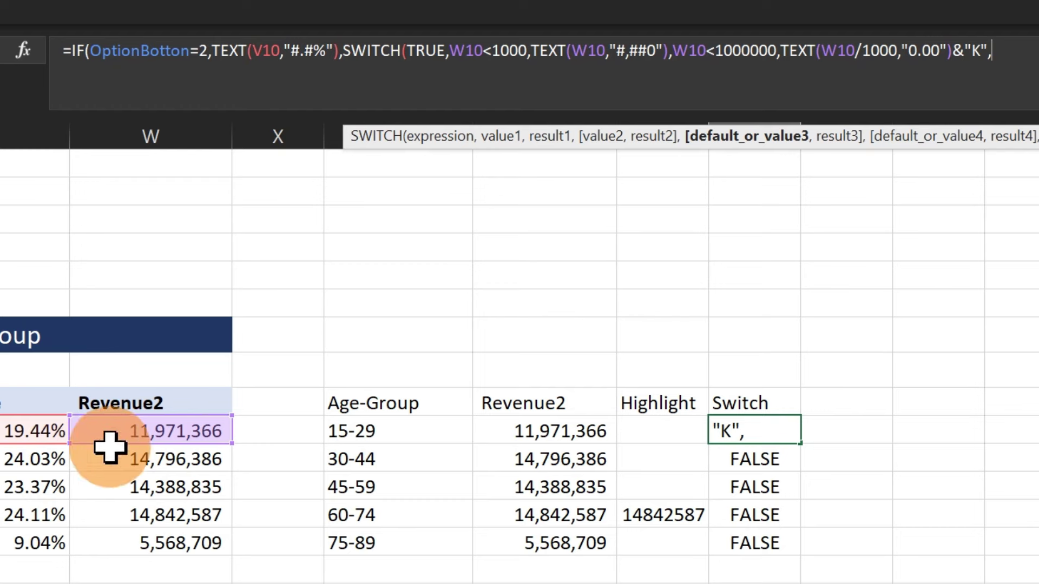
left_click(145, 433)
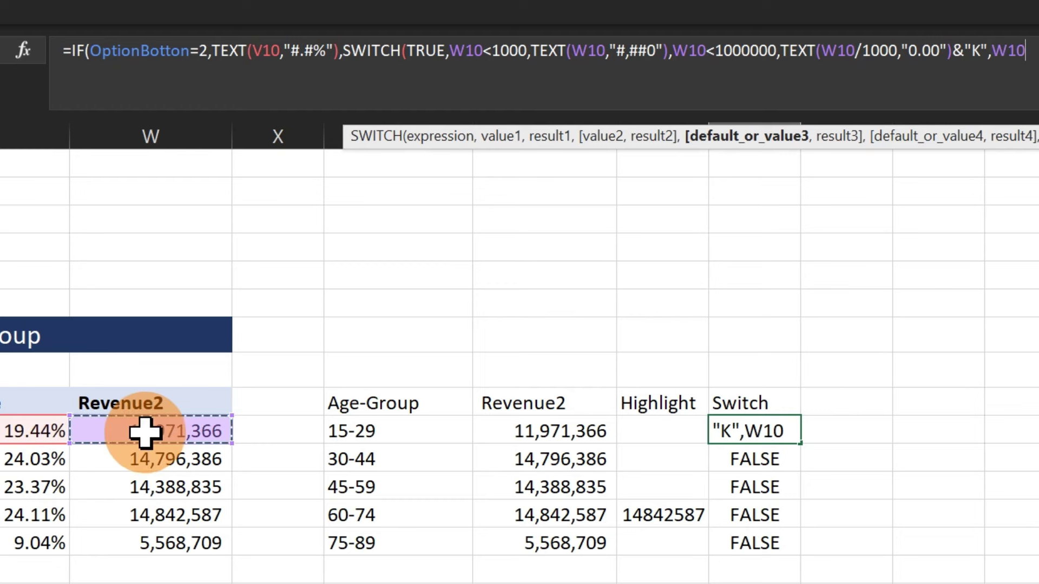
type("<")
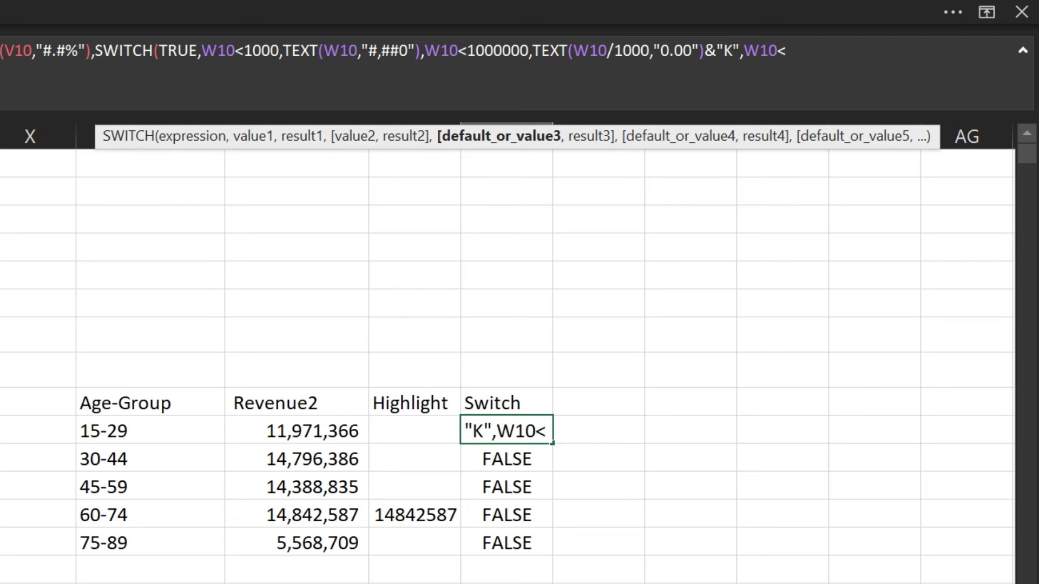
type("1000000")
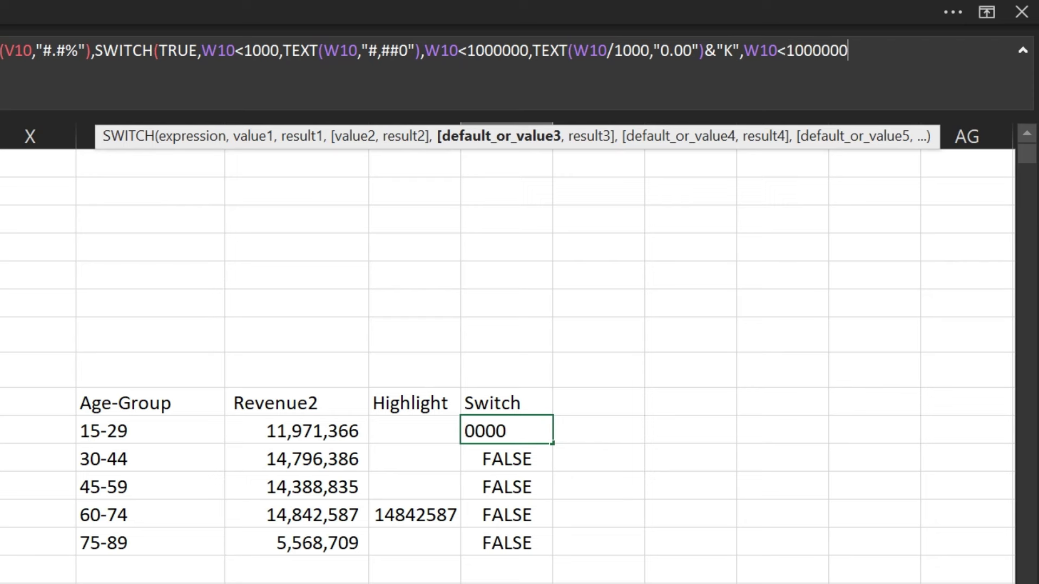
type("000")
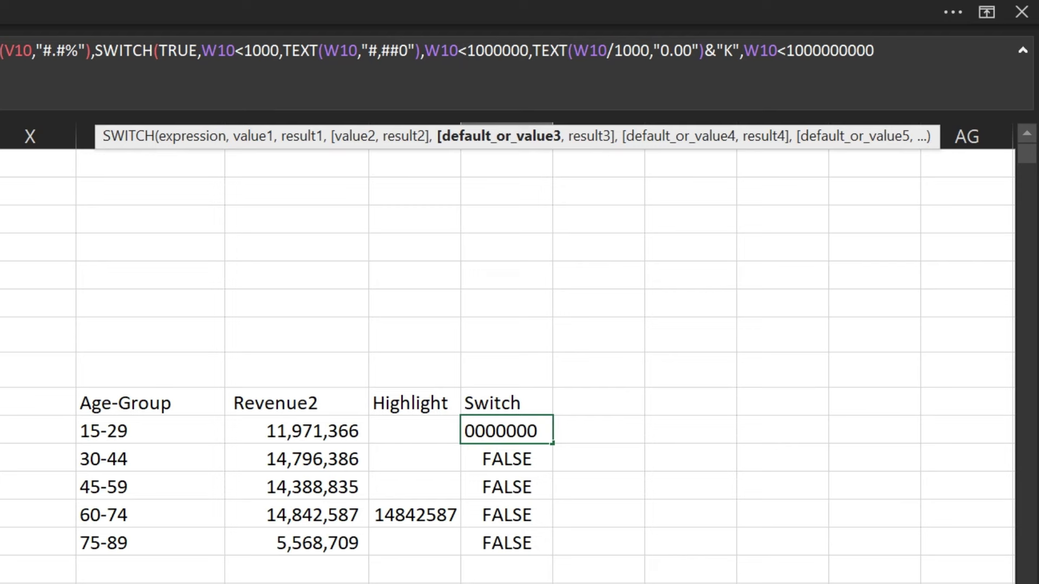
type(",")
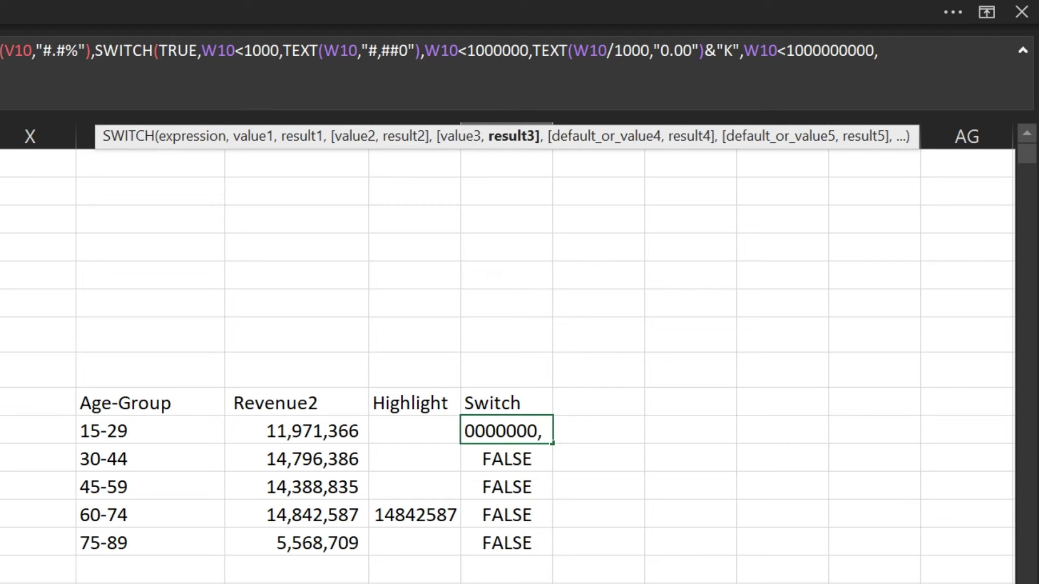
type("tex")
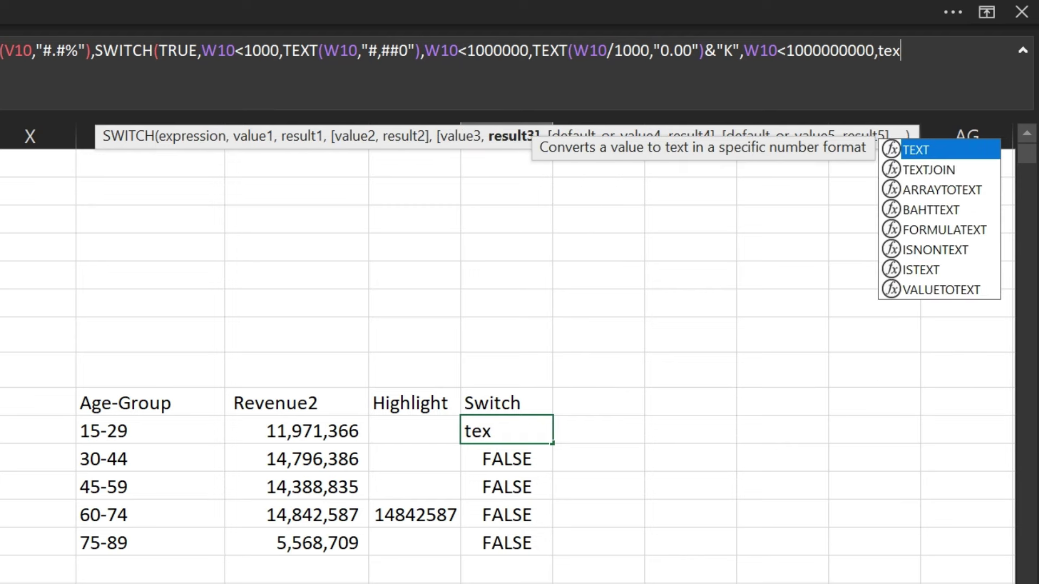
key("Tab")
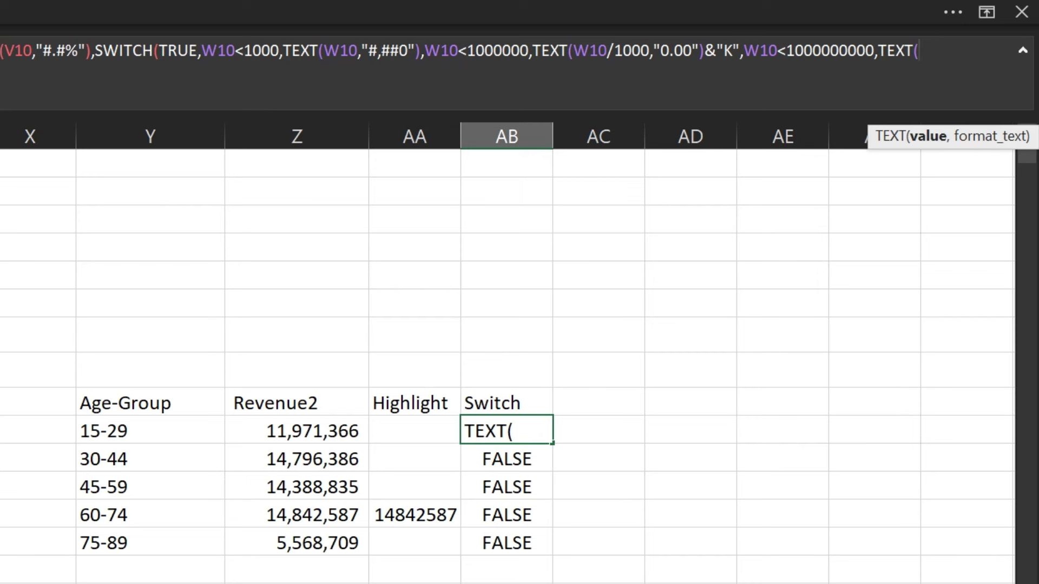
type("W10/")
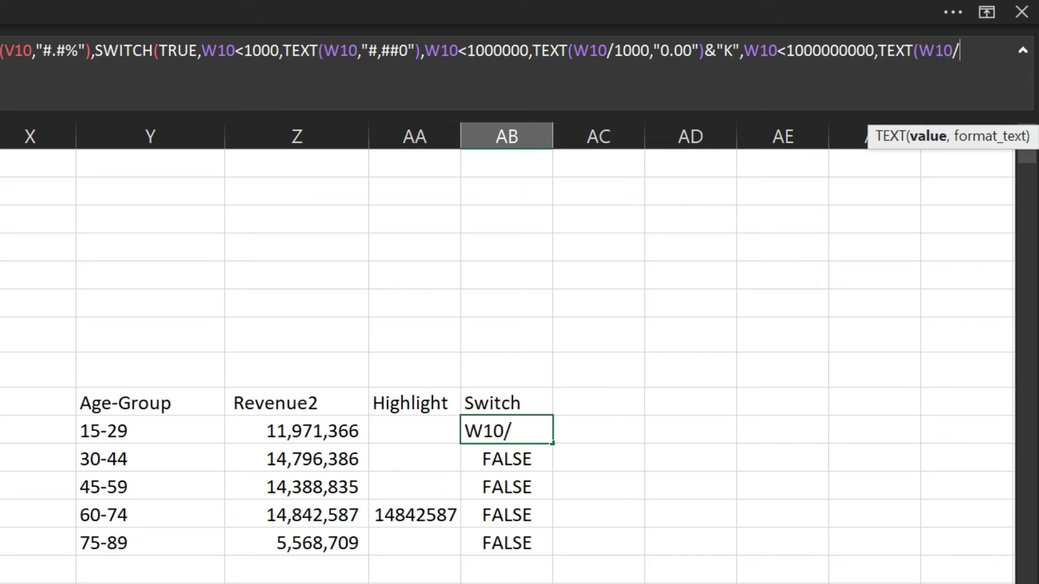
type("1000,\"0.00\")&\"K\"")
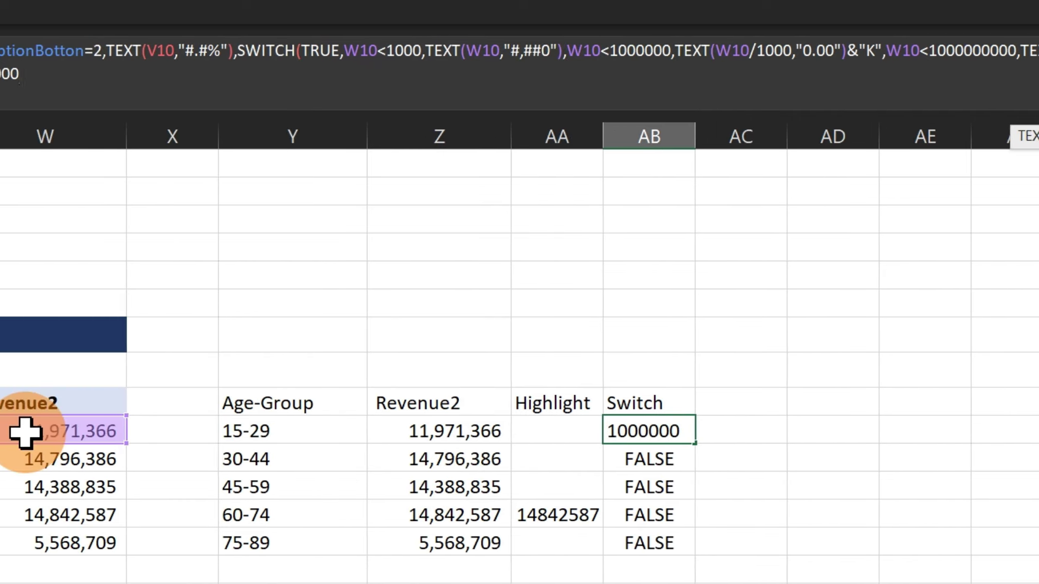
type(",W10<1001000000,\"")
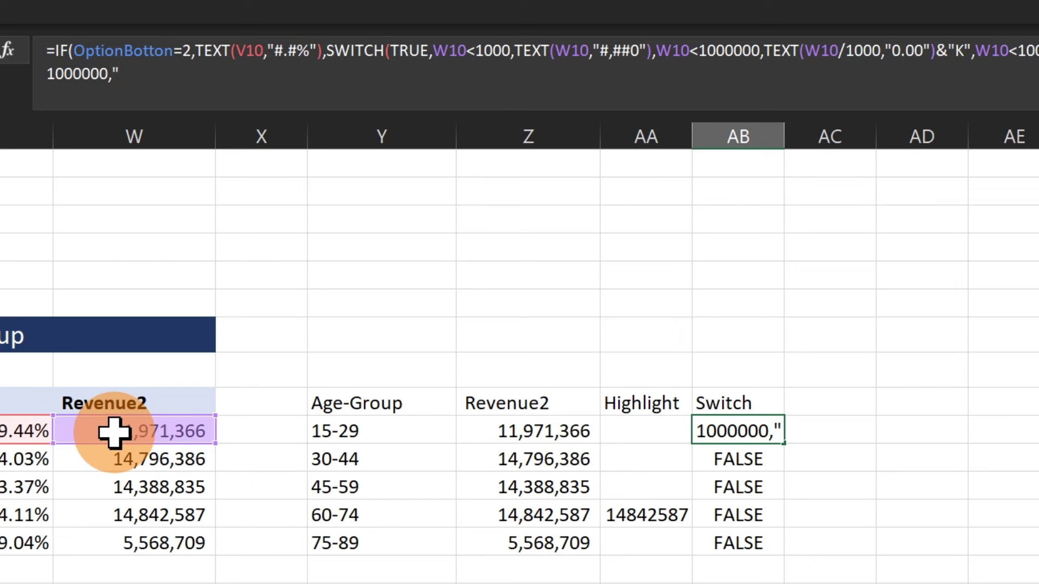
type("0.00")
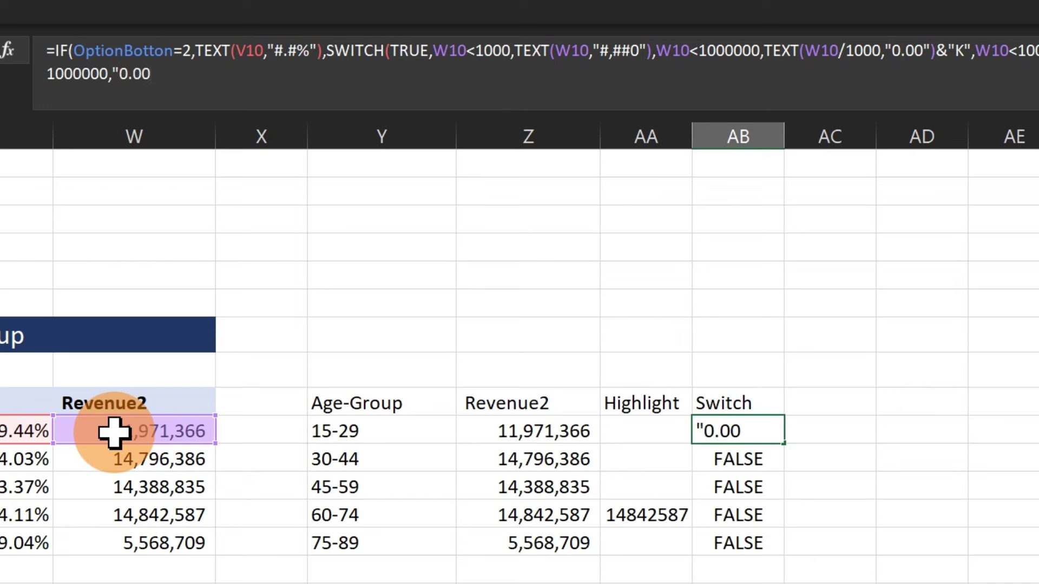
type("\")")
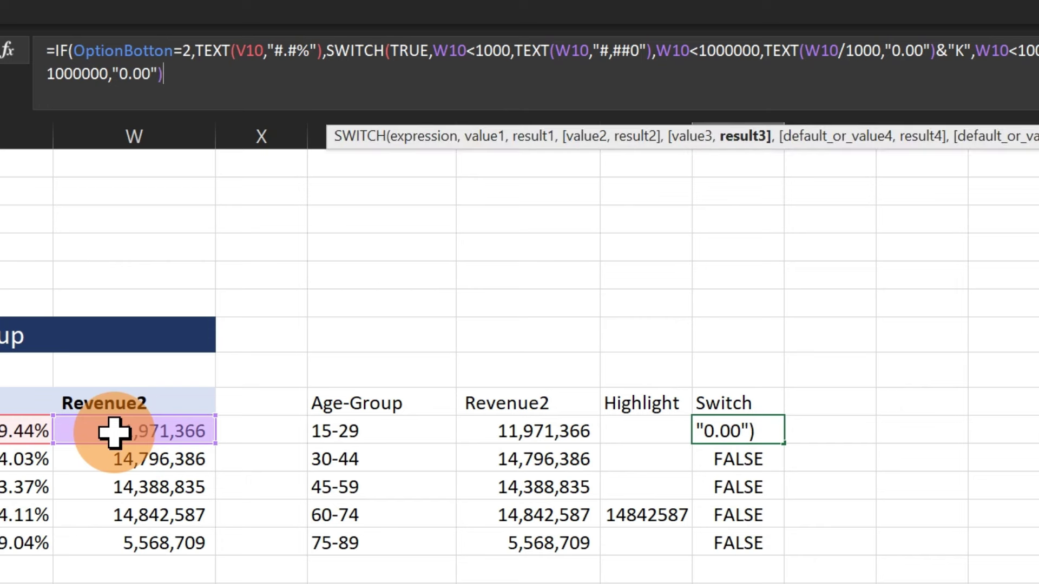
type("&\"M\"")
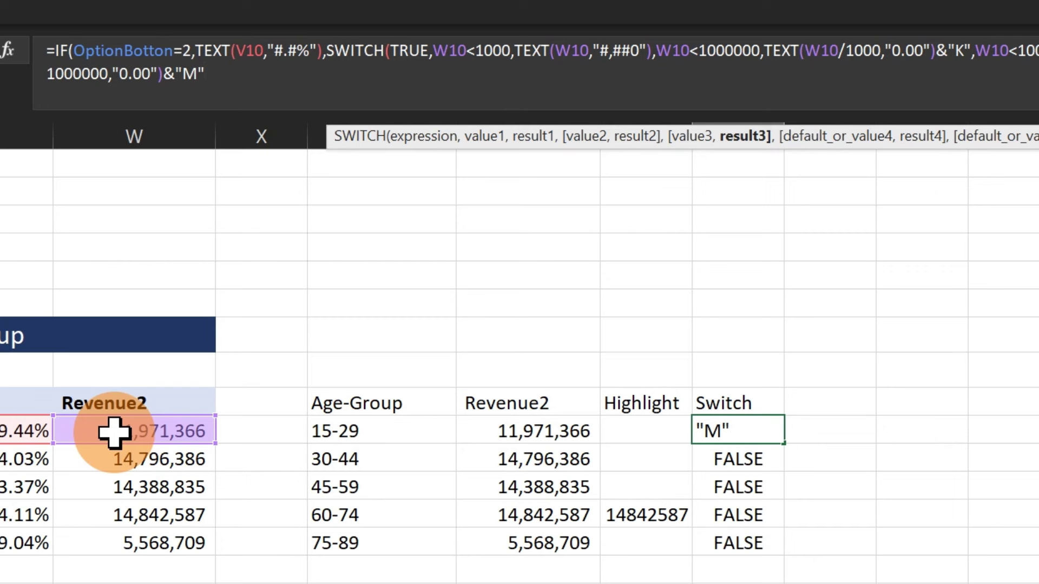
type(",")
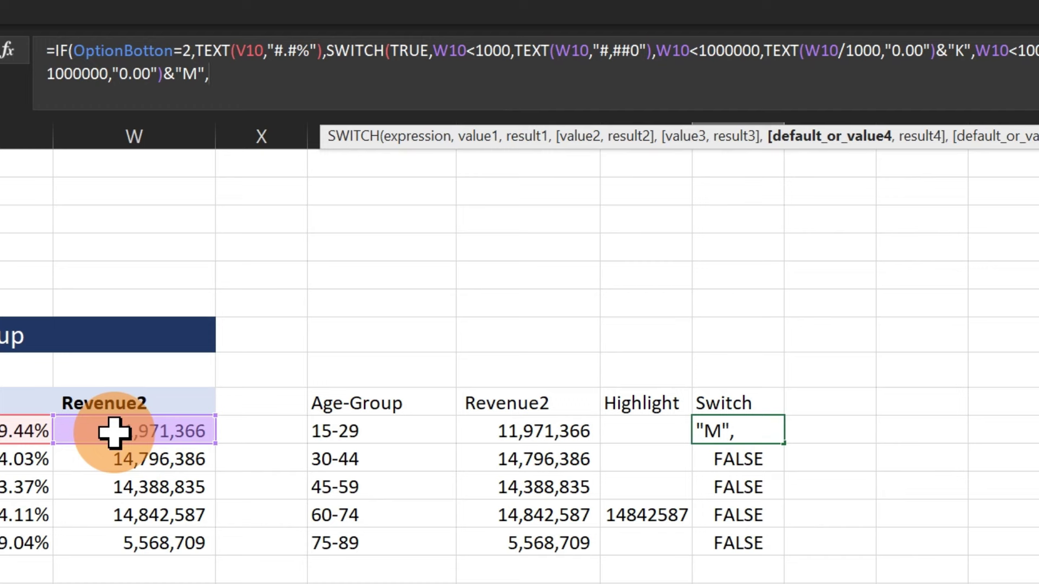
type("tex")
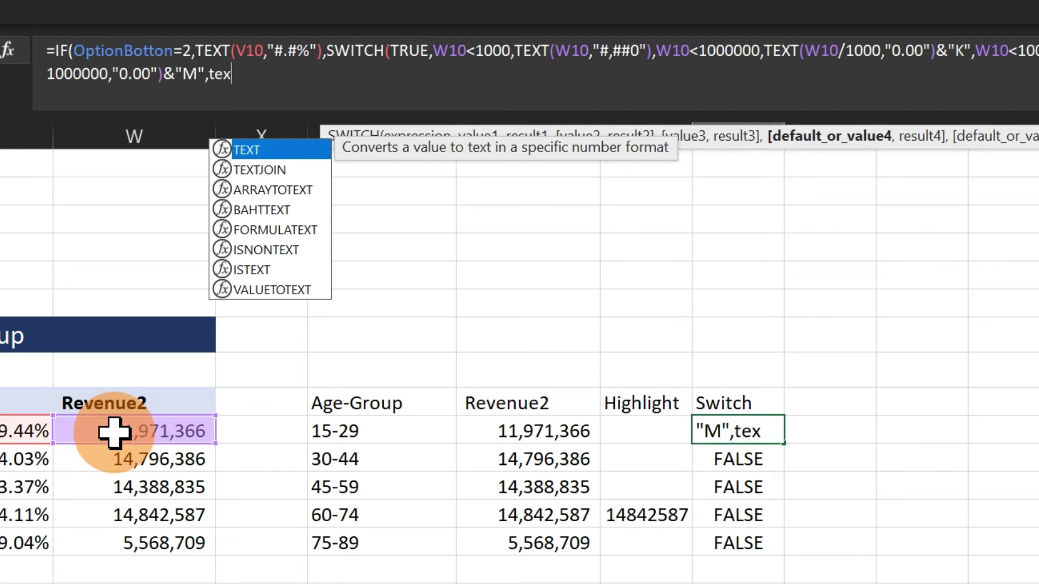
key("Tab")
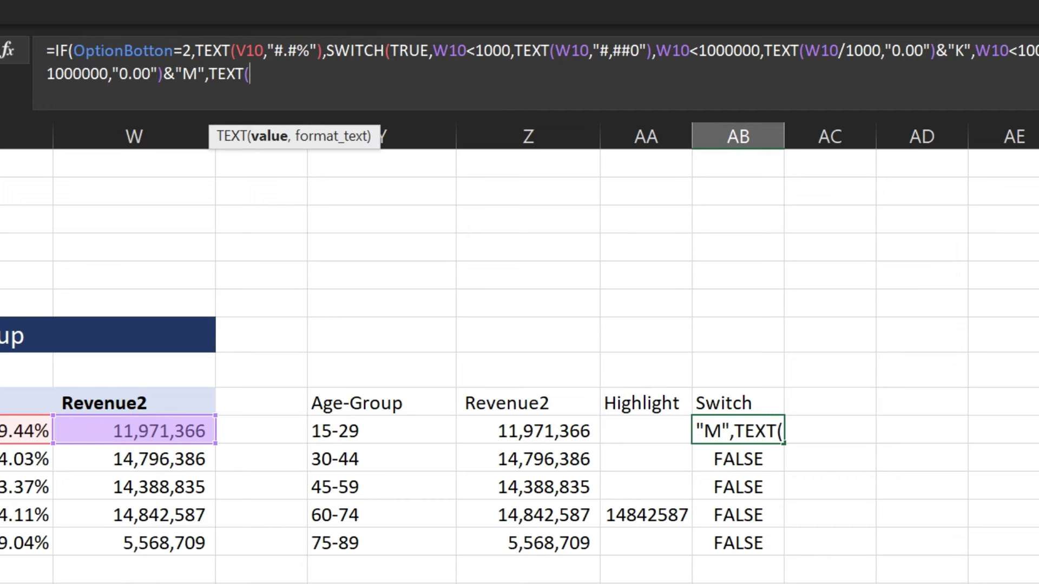
left_click(158, 430)
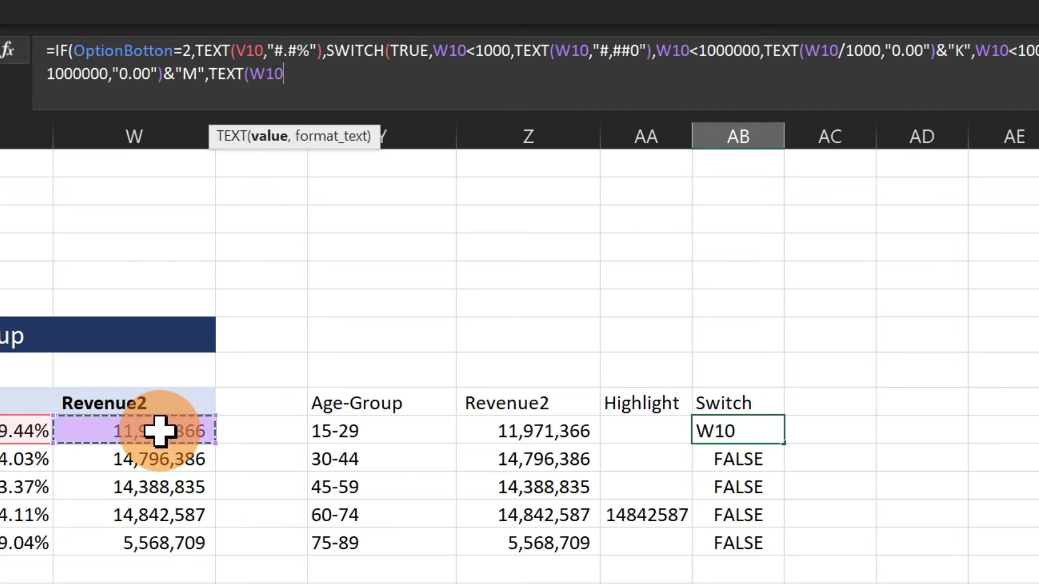
type("/")
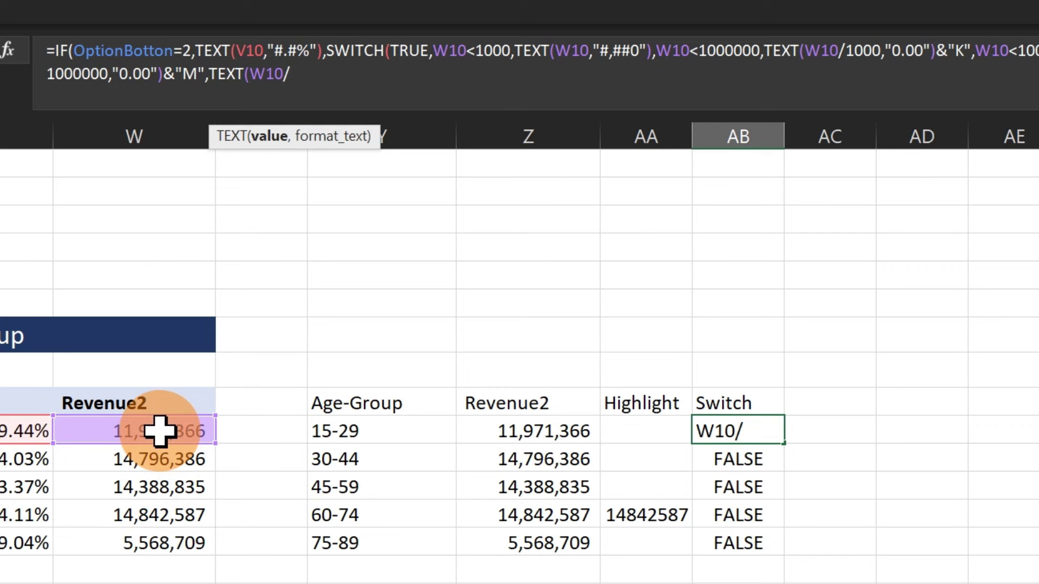
type(" 1000")
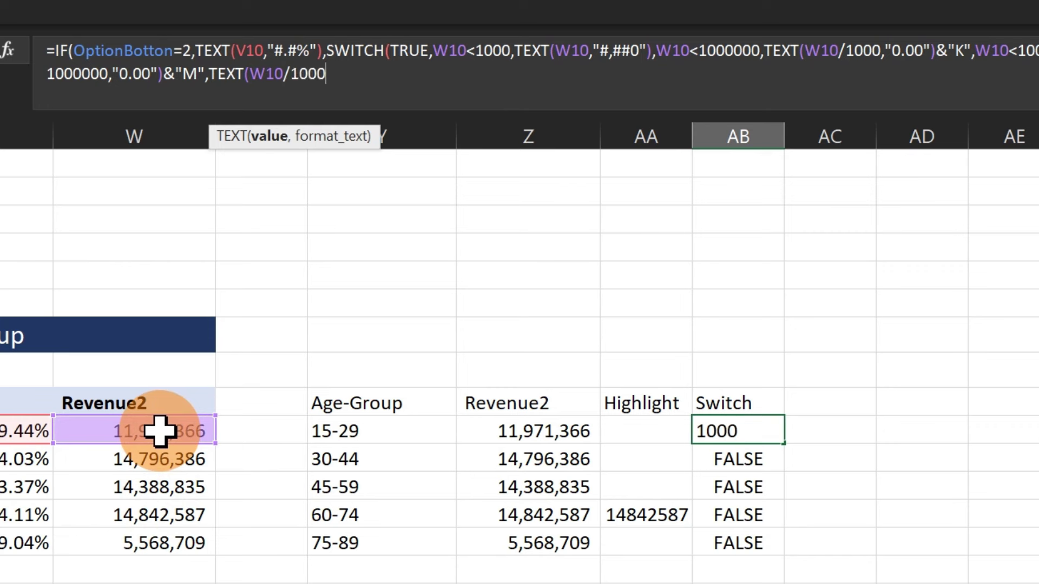
type("00000")
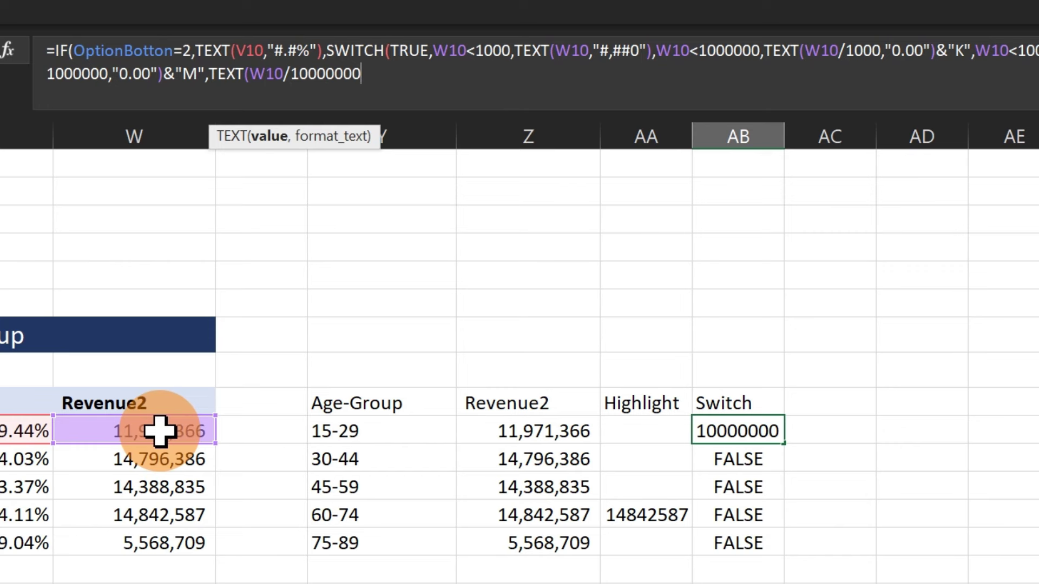
type("00")
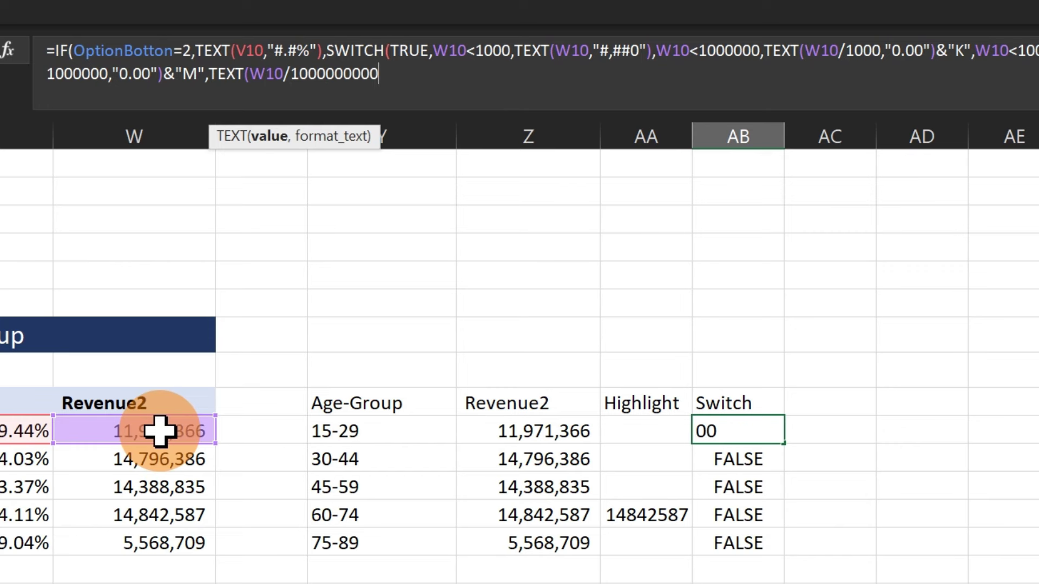
type(",\"")
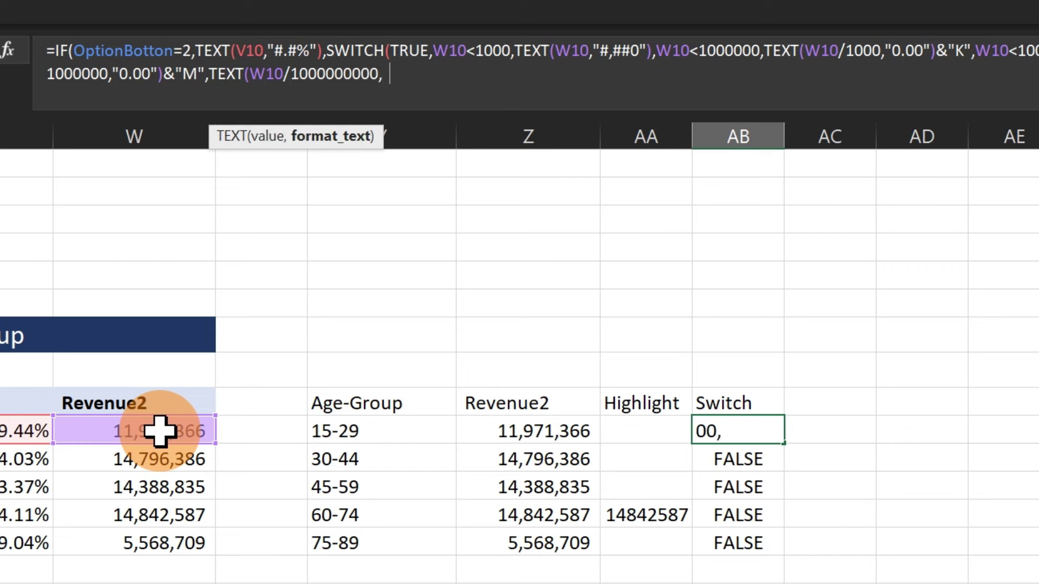
type("0.00\"")
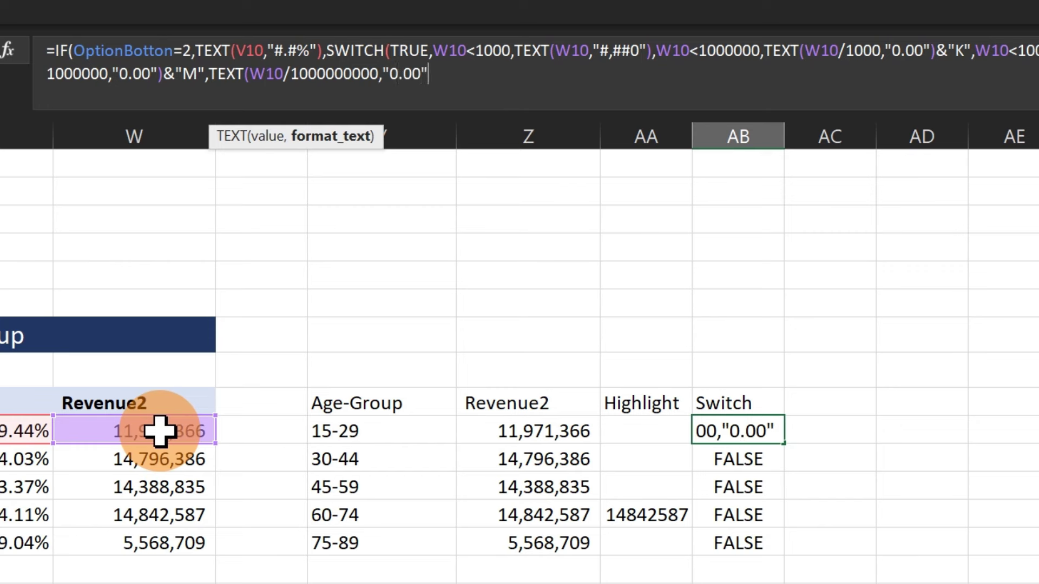
type(")")
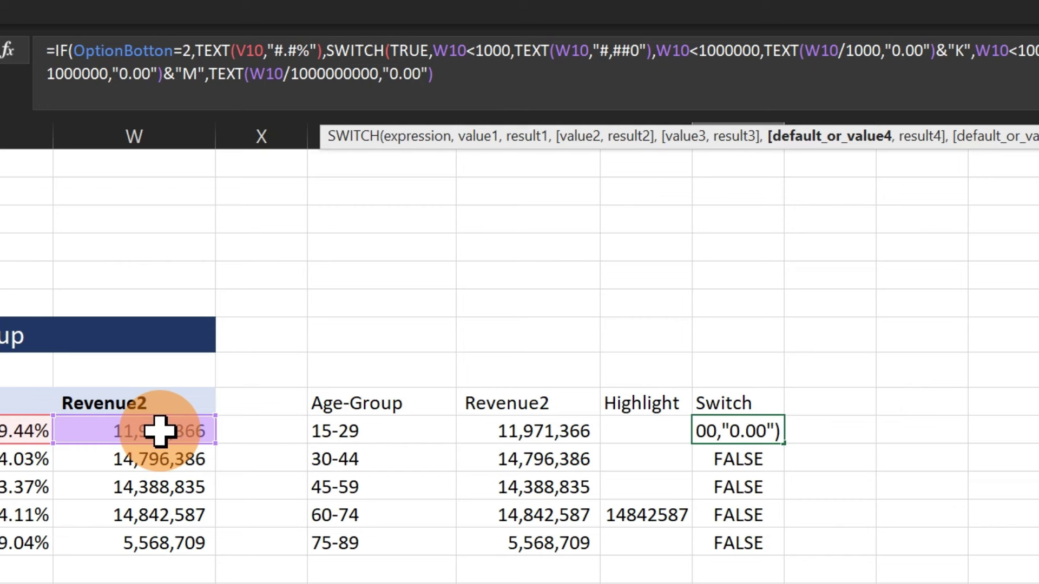
type("&\"B")
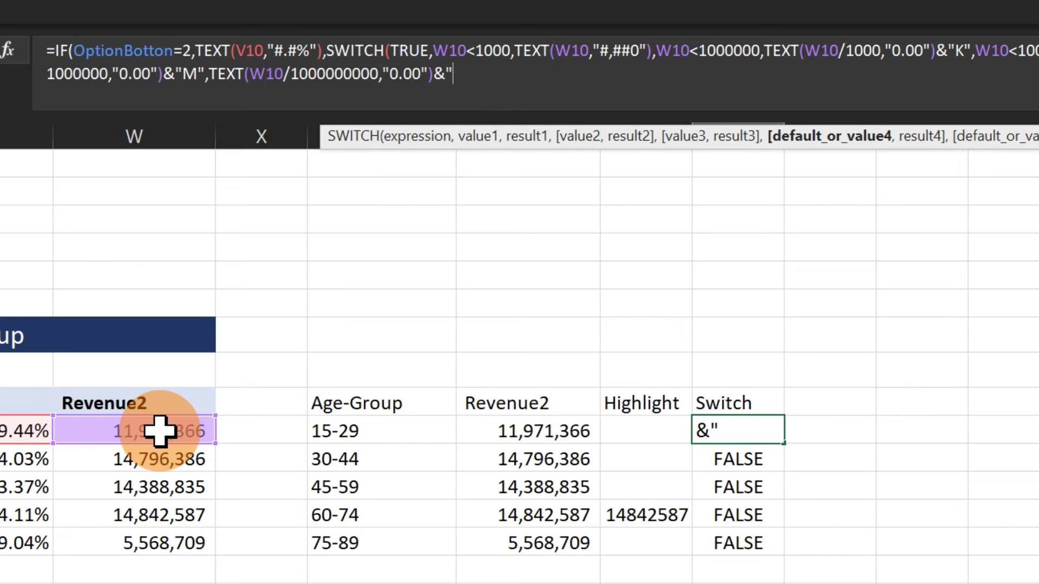
type("\"")
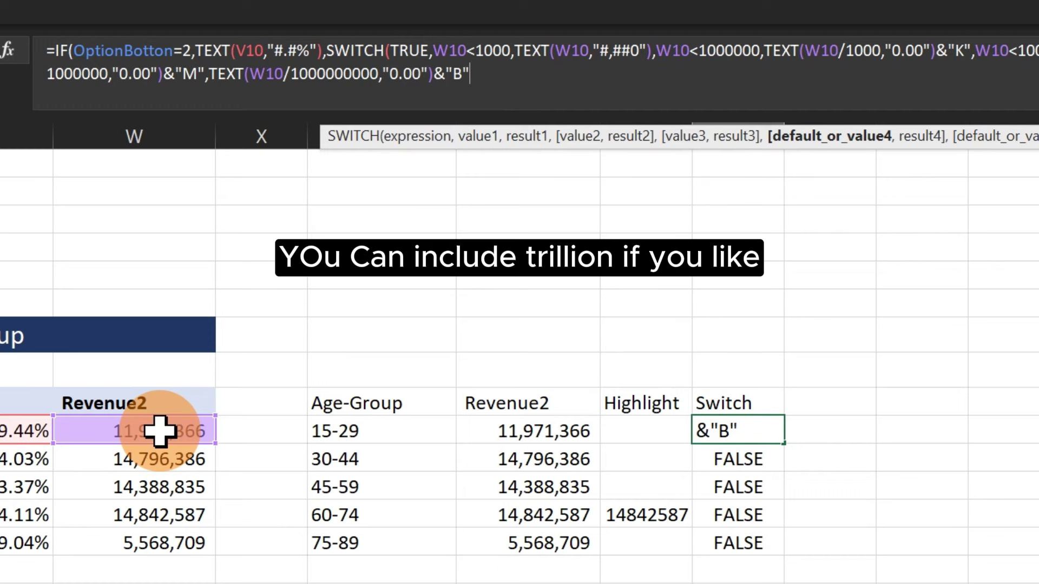
Complete AB10's IF and SWITCH formula with its closing brackets and fill it down the Switch column to AB14
type("))")
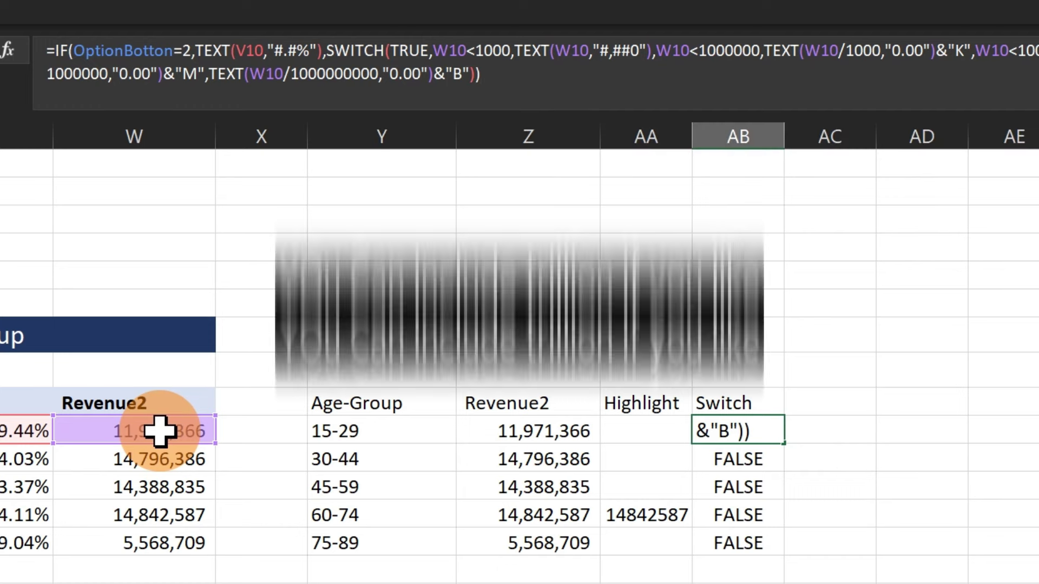
key("Return")
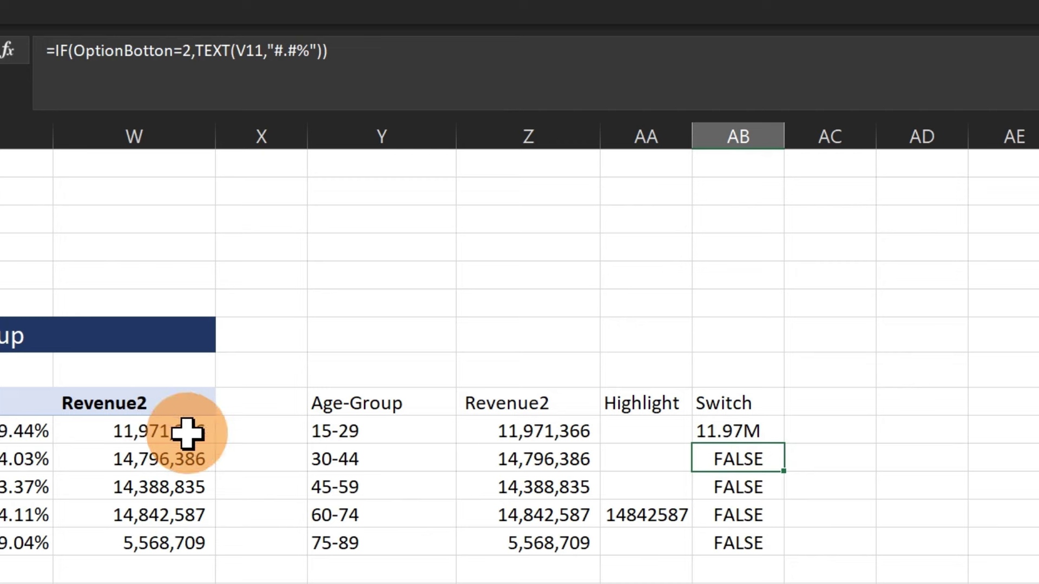
left_click(757, 433)
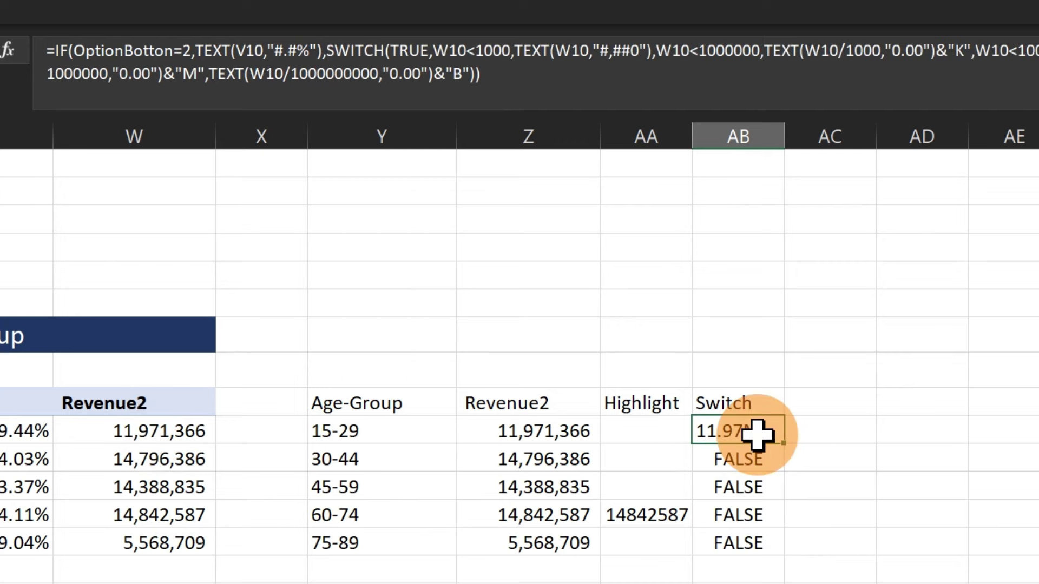
double_click(783, 442)
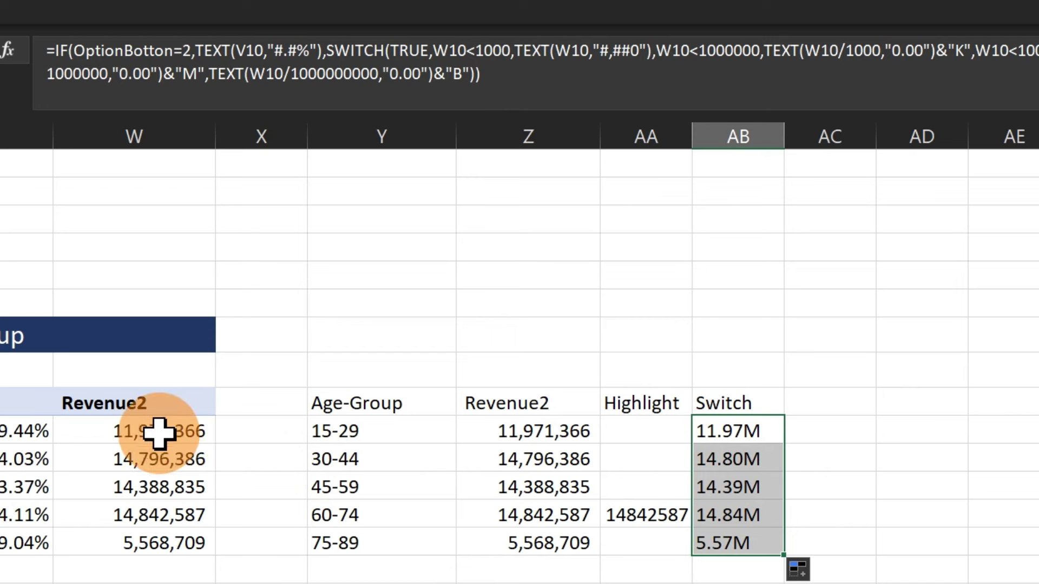
Change the K, M and B result formats in AB10's formula to "0.0" and fill it down to AB14
mouse_move(154, 433)
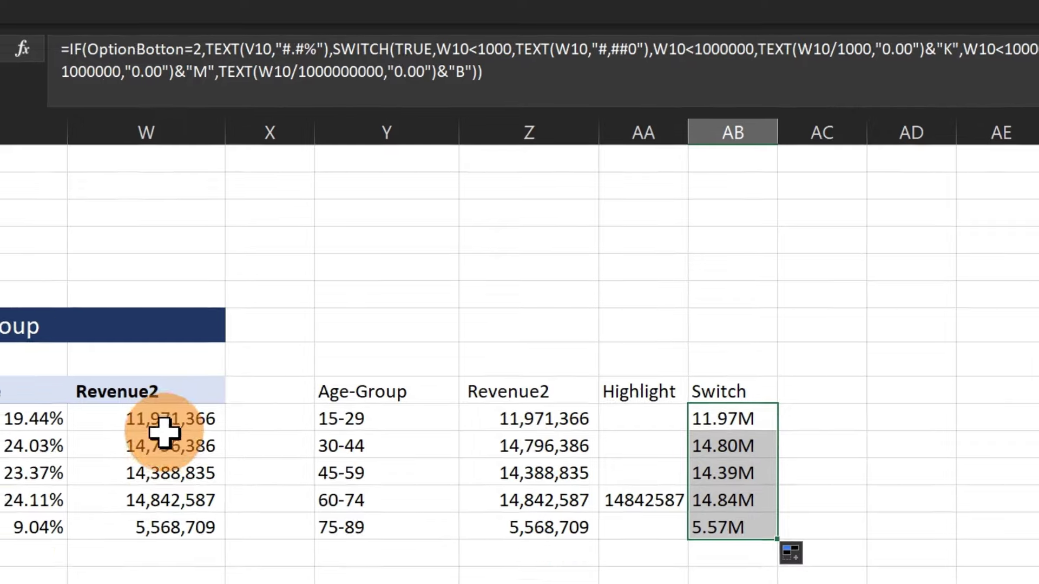
mouse_move(152, 467)
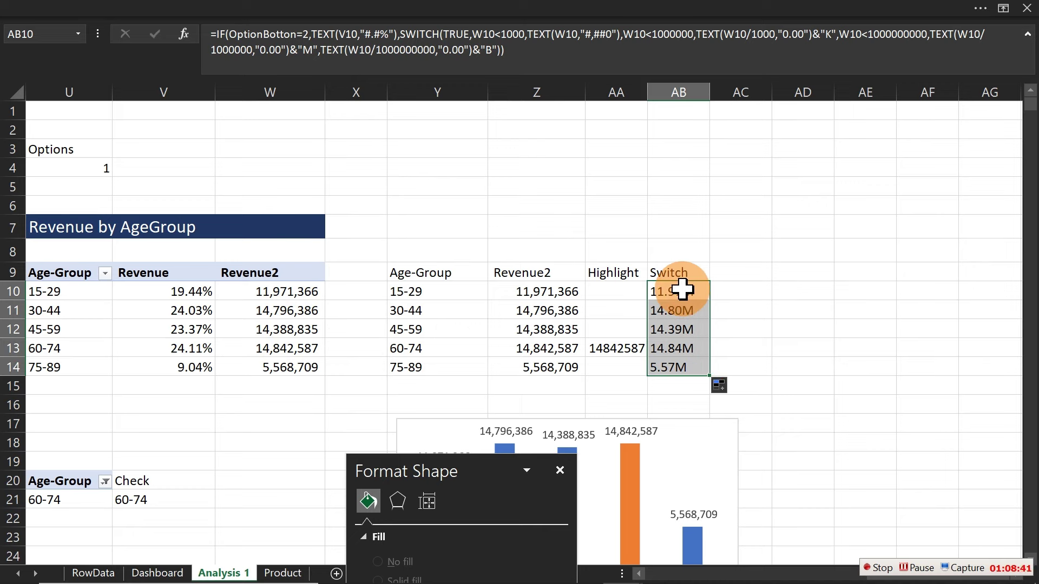
left_click(807, 34)
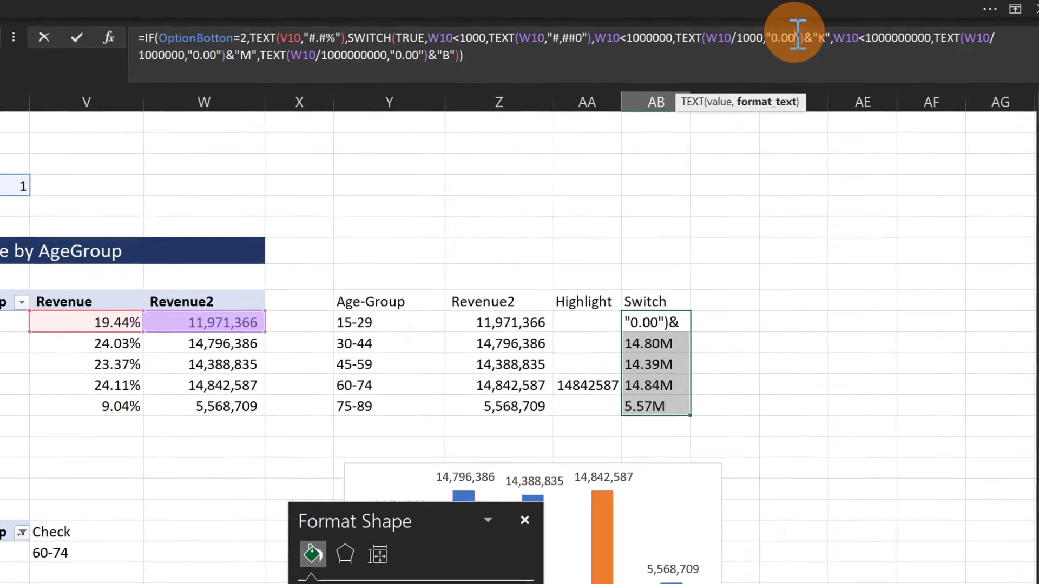
key("BackSpace")
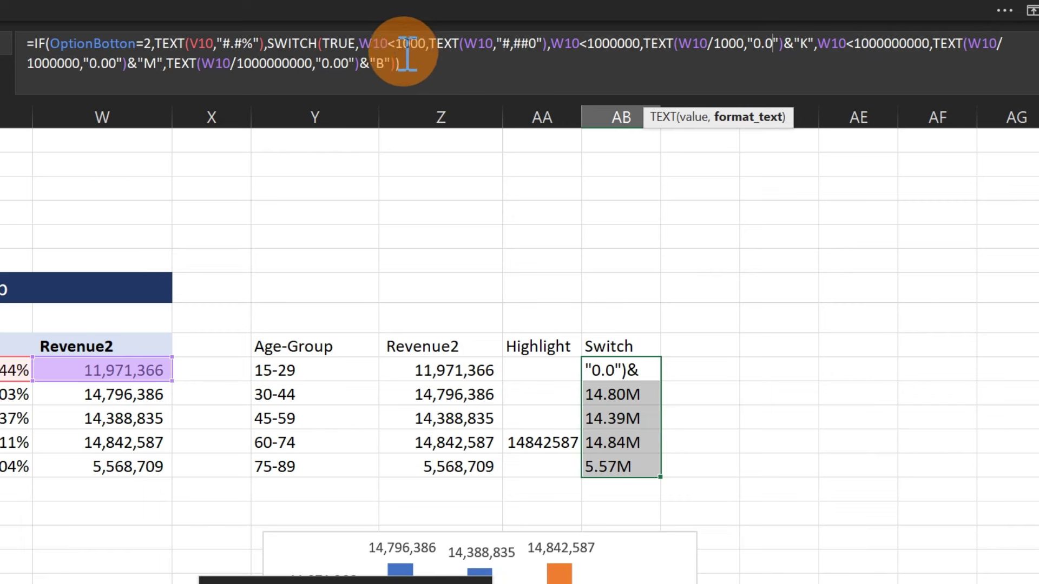
left_click(351, 64)
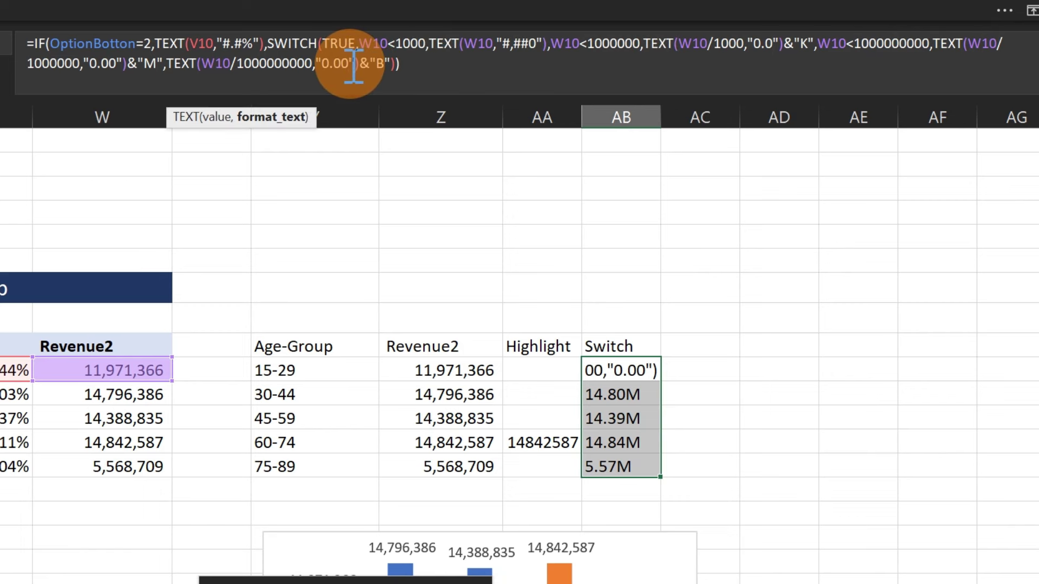
key("BackSpace")
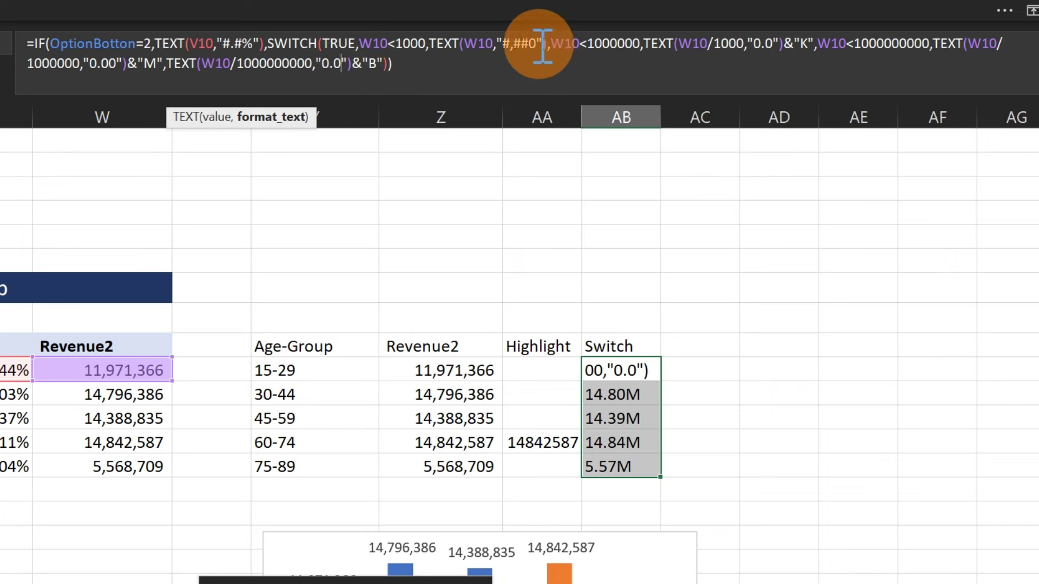
left_click(122, 63)
key("BackSpace")
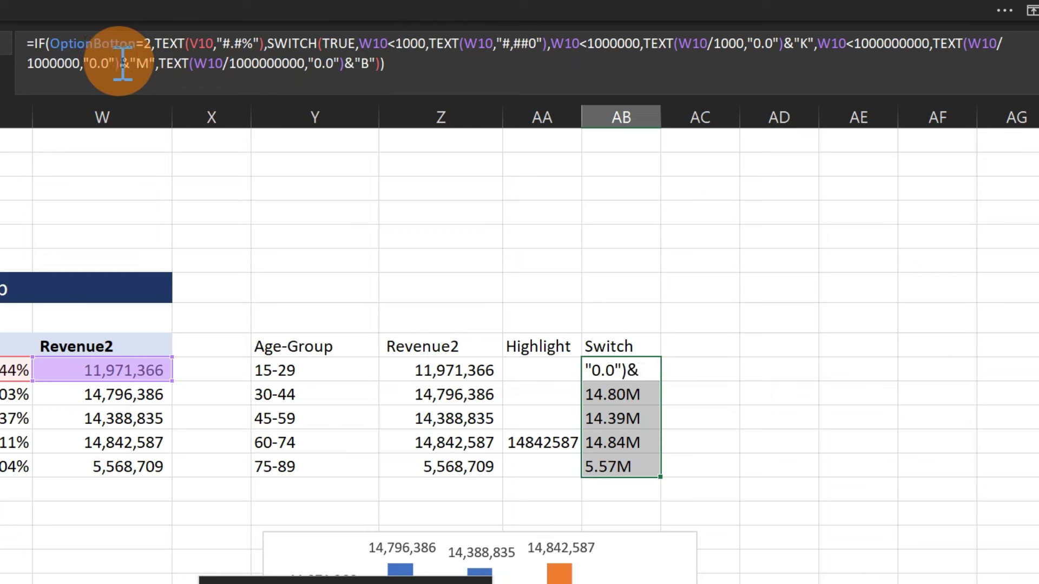
key("Return")
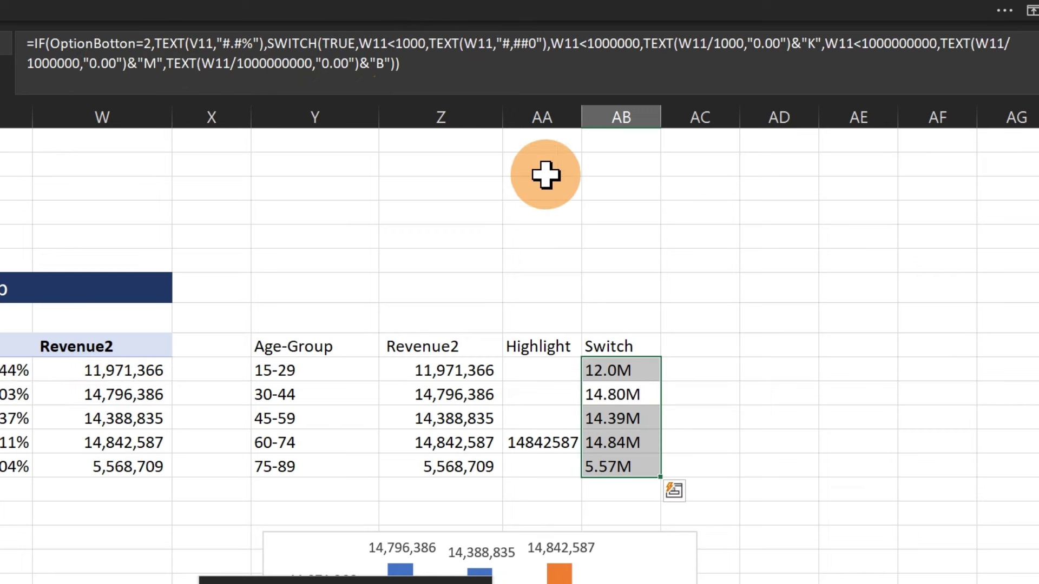
left_click(599, 368)
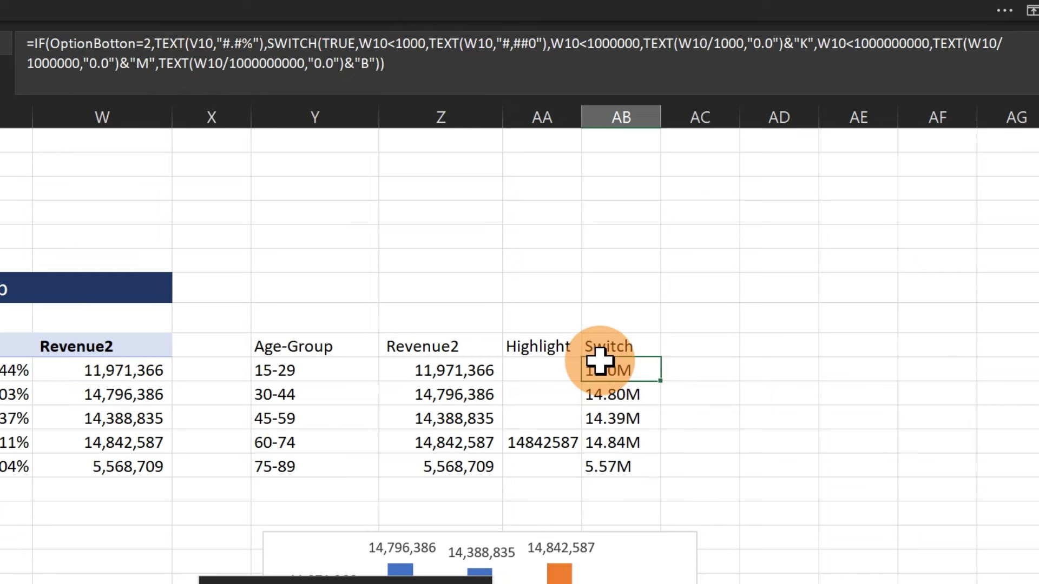
double_click(662, 381)
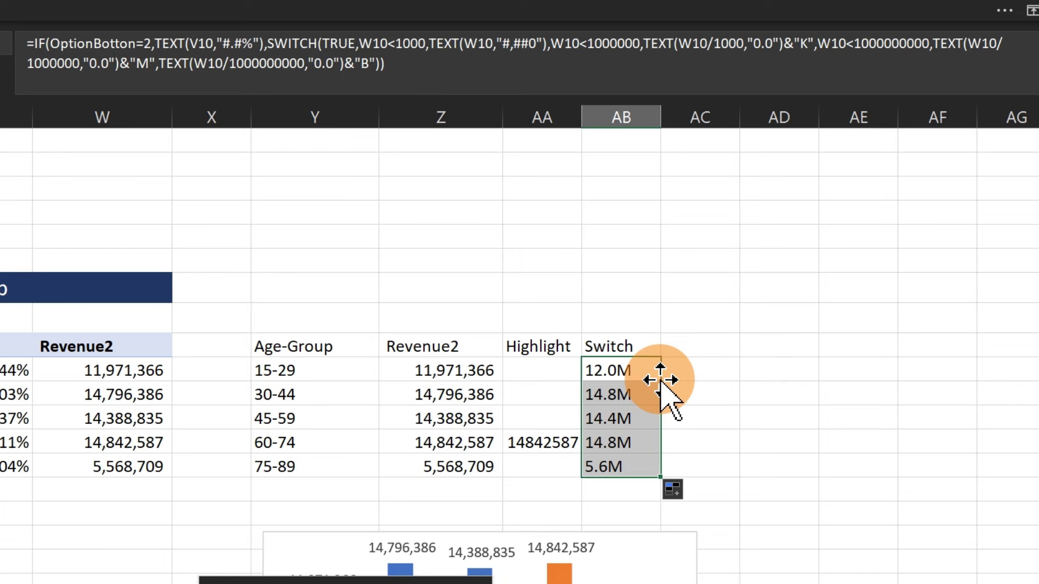
left_click(112, 63)
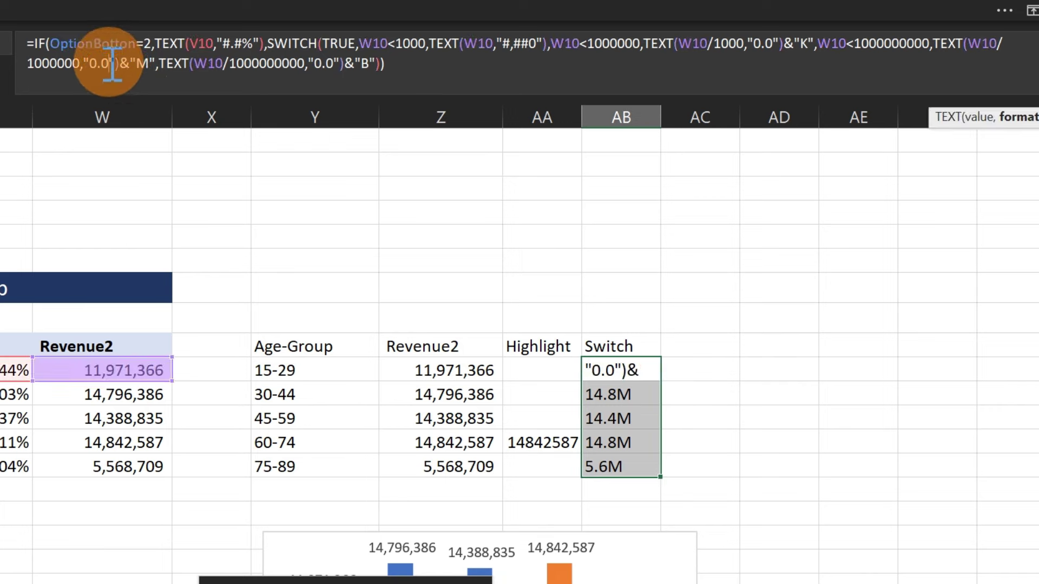
left_click(102, 63)
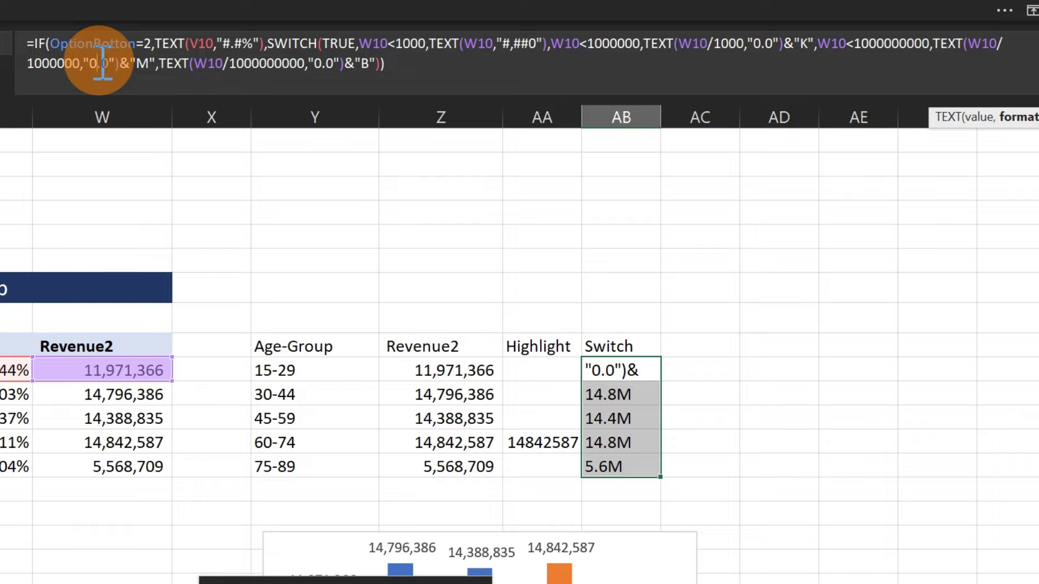
key("Escape")
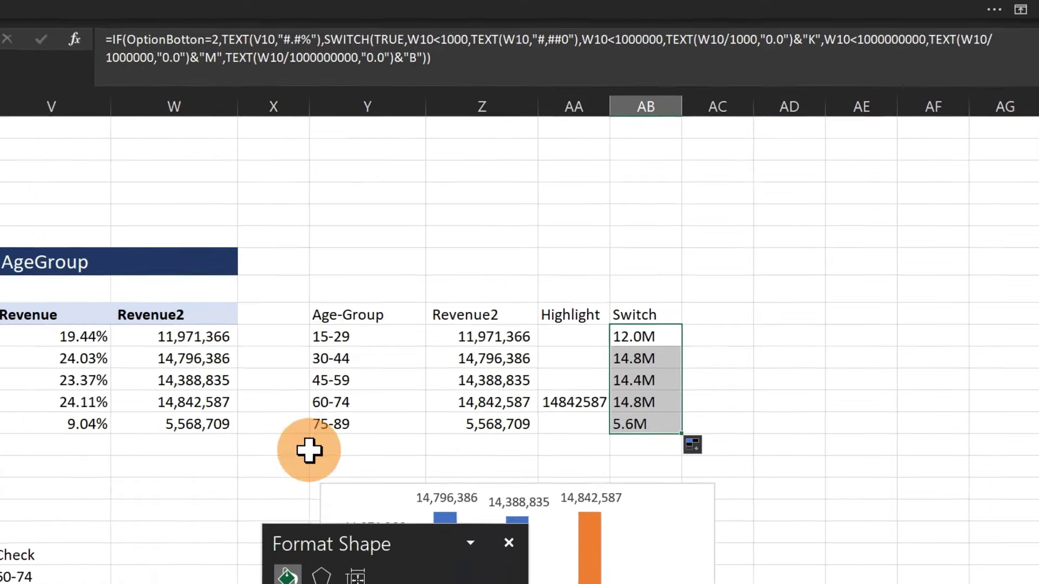
Dock the Format Shape pane beside the sheet and move the age-group chart up next to the Revenue2, Highlight and Switch columns
left_click_drag(259, 568, 0, 291)
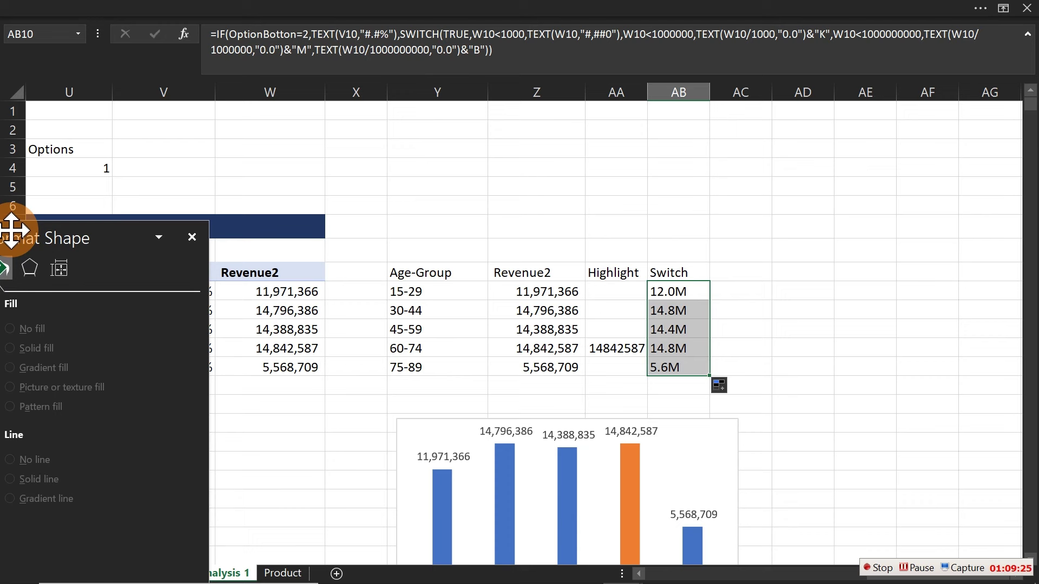
left_click_drag(12, 230, 12, 232)
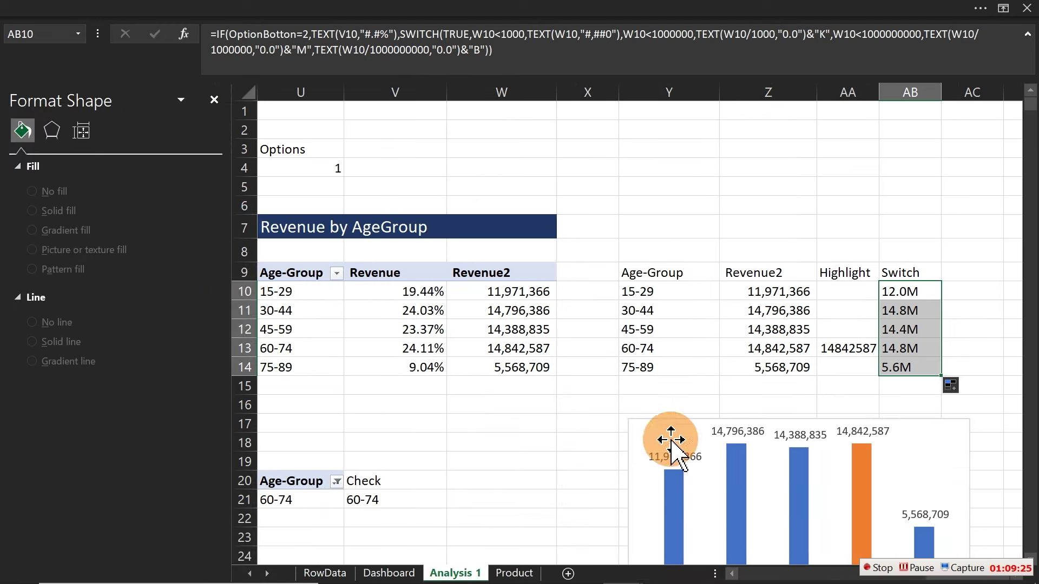
left_click(796, 421)
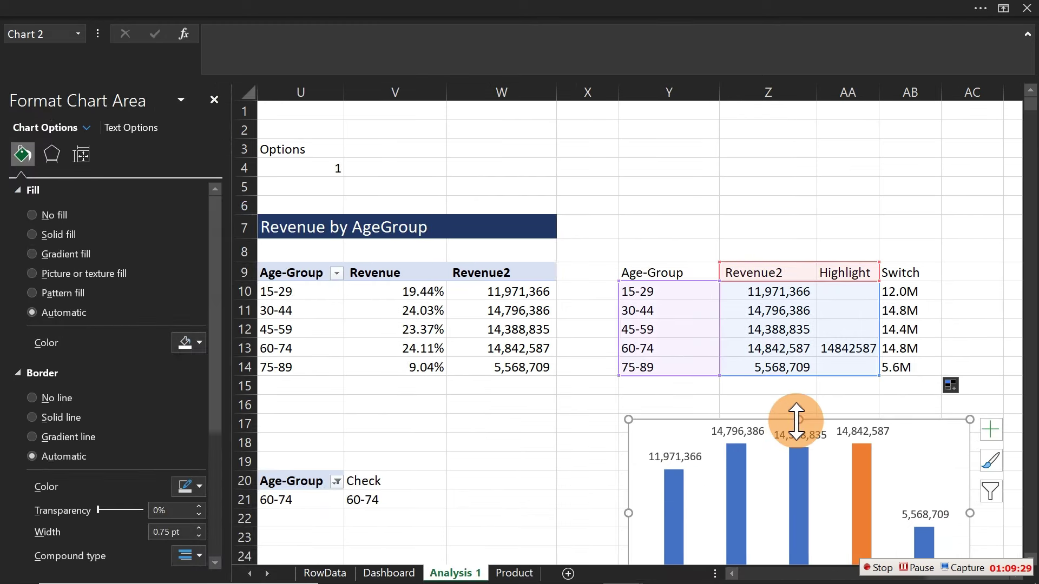
left_click_drag(784, 420, 492, 186)
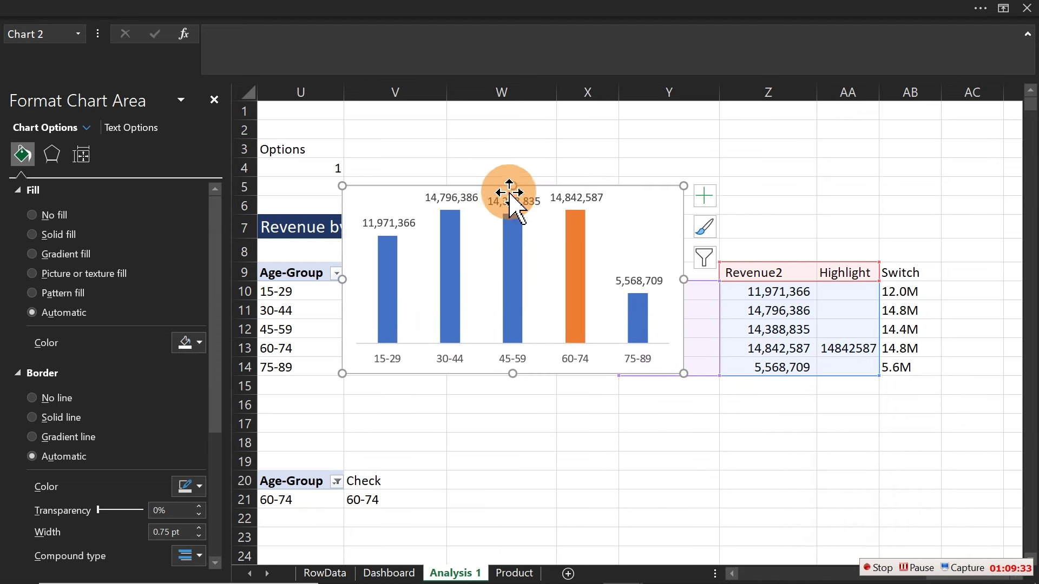
Make the chart's data labels take their values from cells AB10:AB14 instead of the series value, and close the formatting pane
left_click(515, 202)
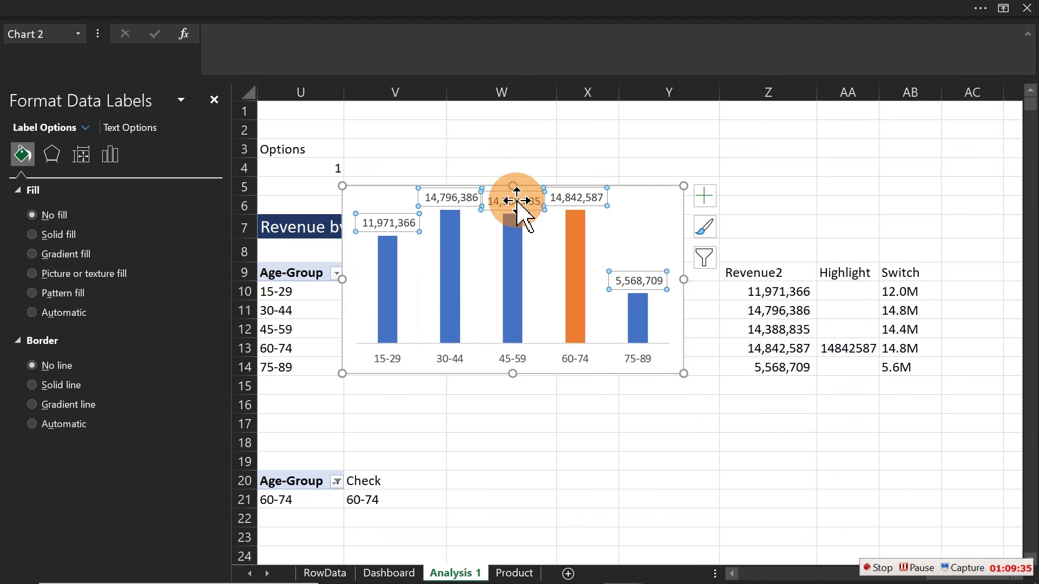
left_click(701, 197)
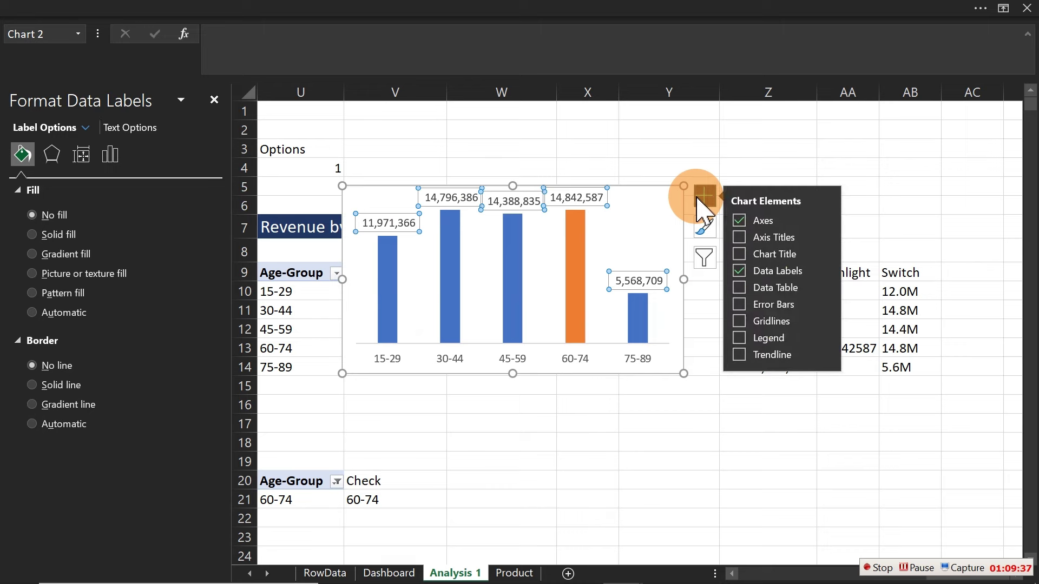
left_click(823, 270)
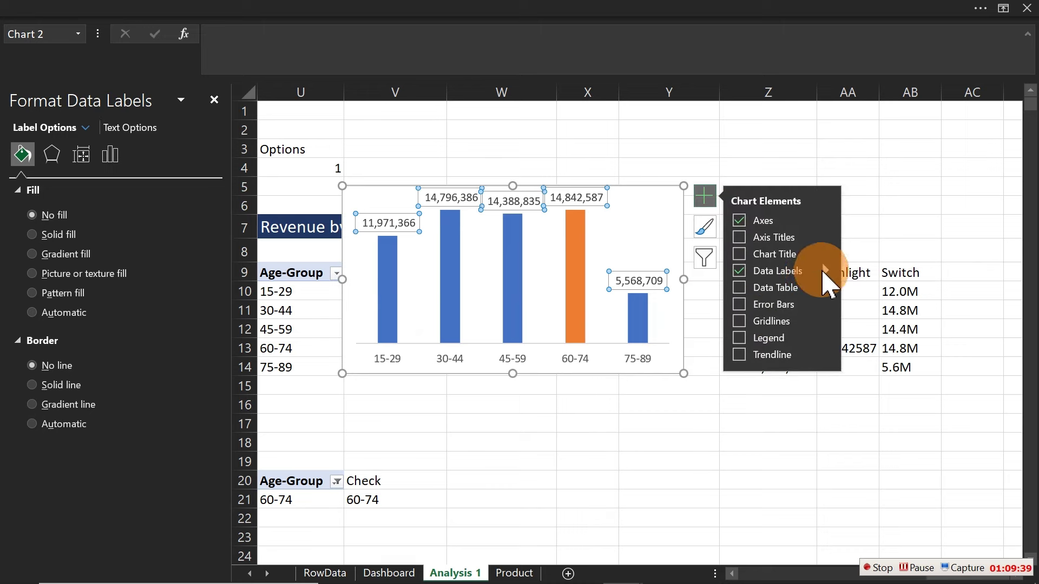
left_click(864, 338)
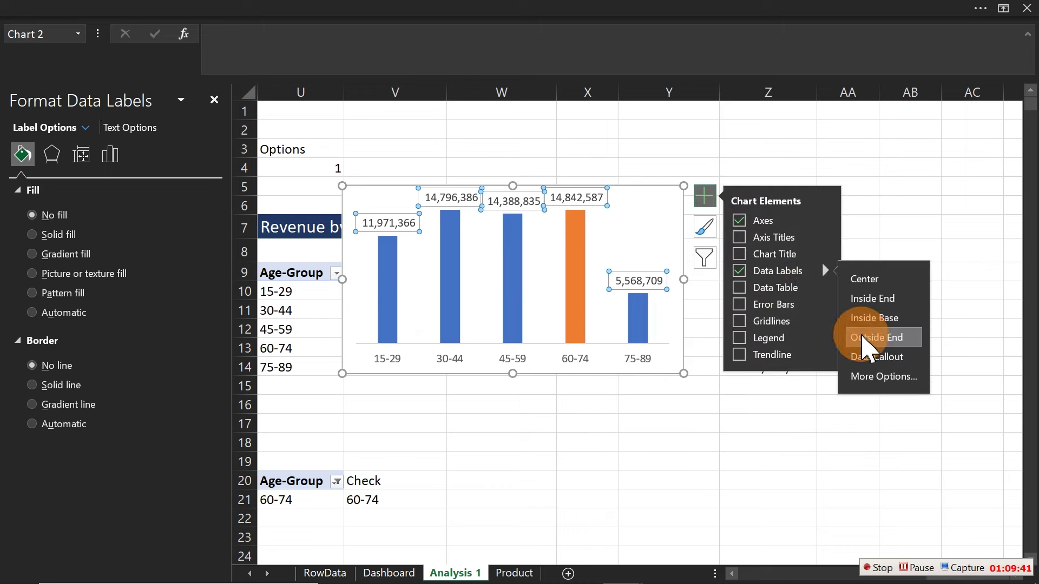
left_click(877, 376)
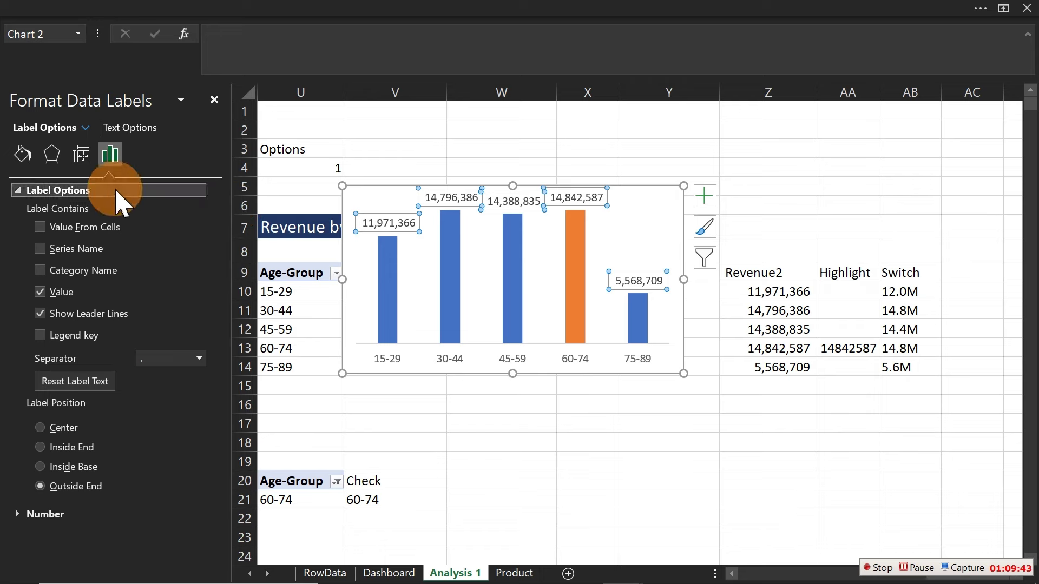
left_click(46, 226)
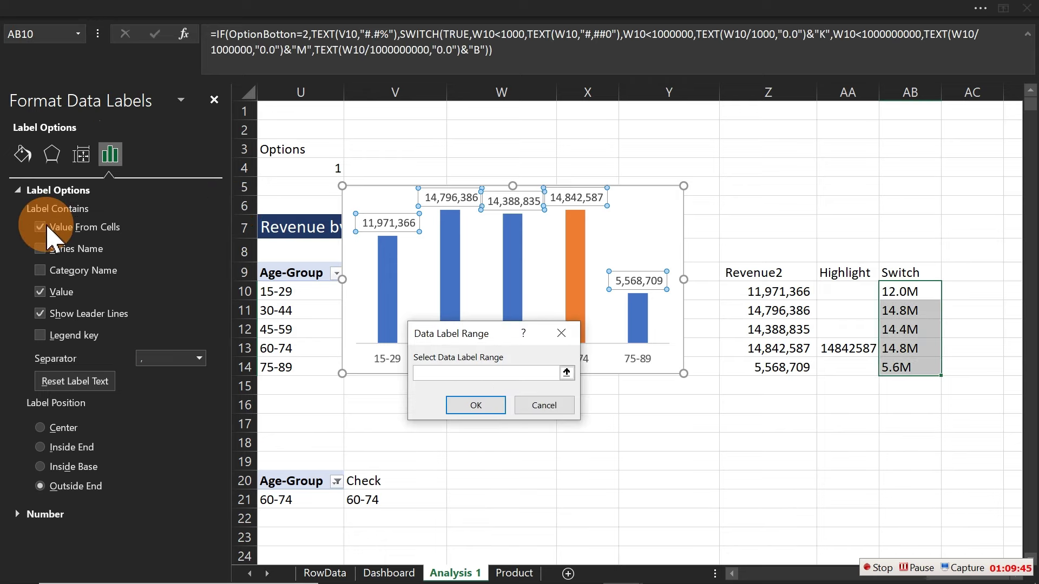
left_click_drag(922, 288, 924, 368)
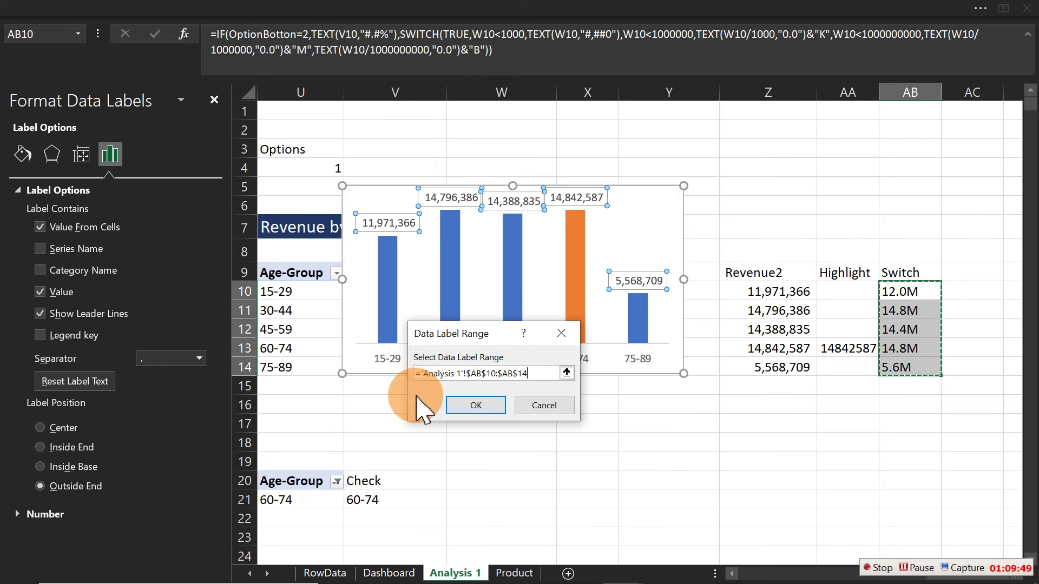
left_click(465, 405)
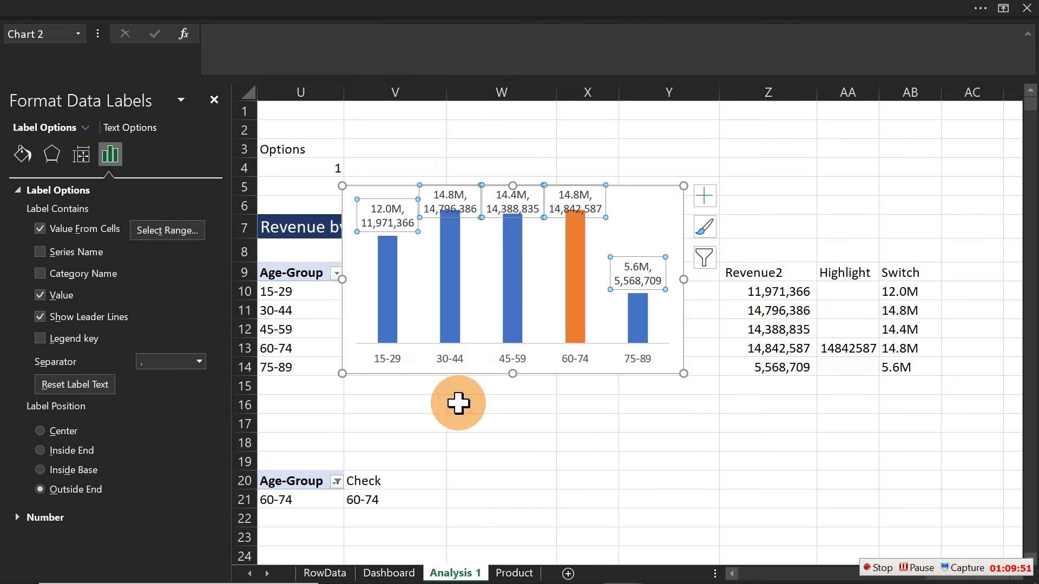
left_click(40, 295)
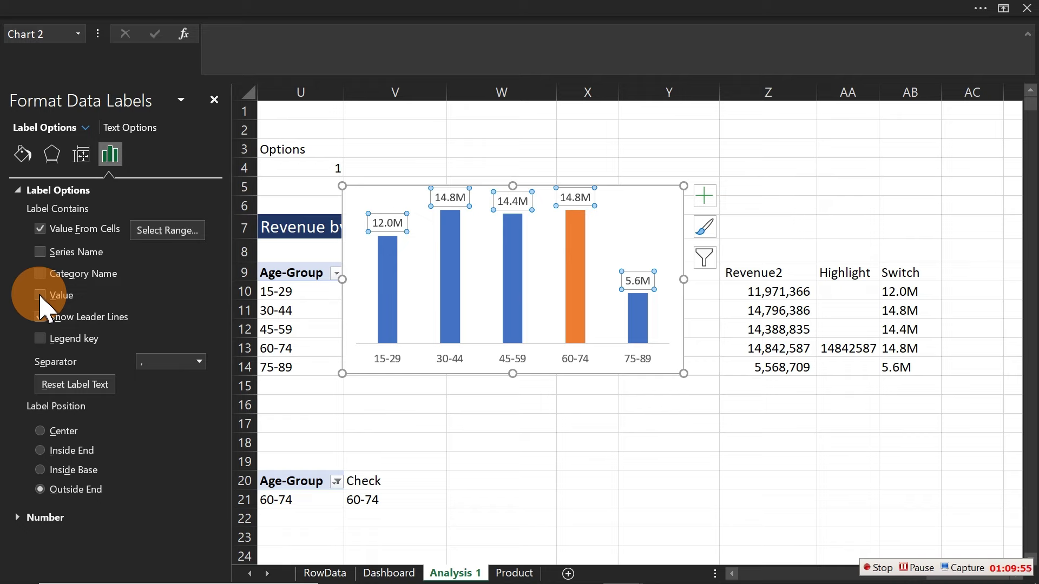
left_click(213, 101)
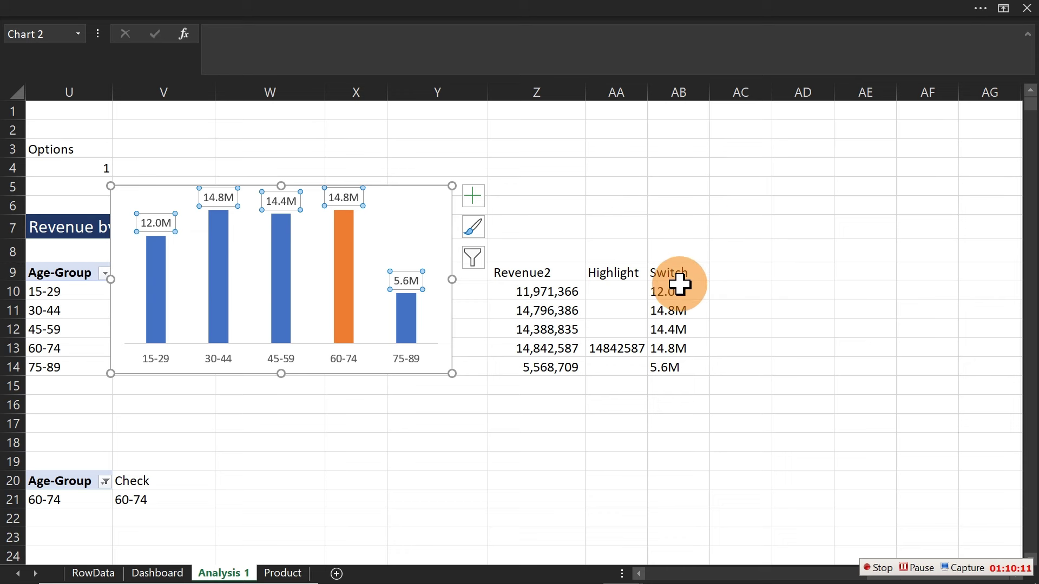
Move the chart over columns X to AB beside the Revenue by AgeGroup table, and bring the Age-Group slicer over columns U and V
left_click(380, 186)
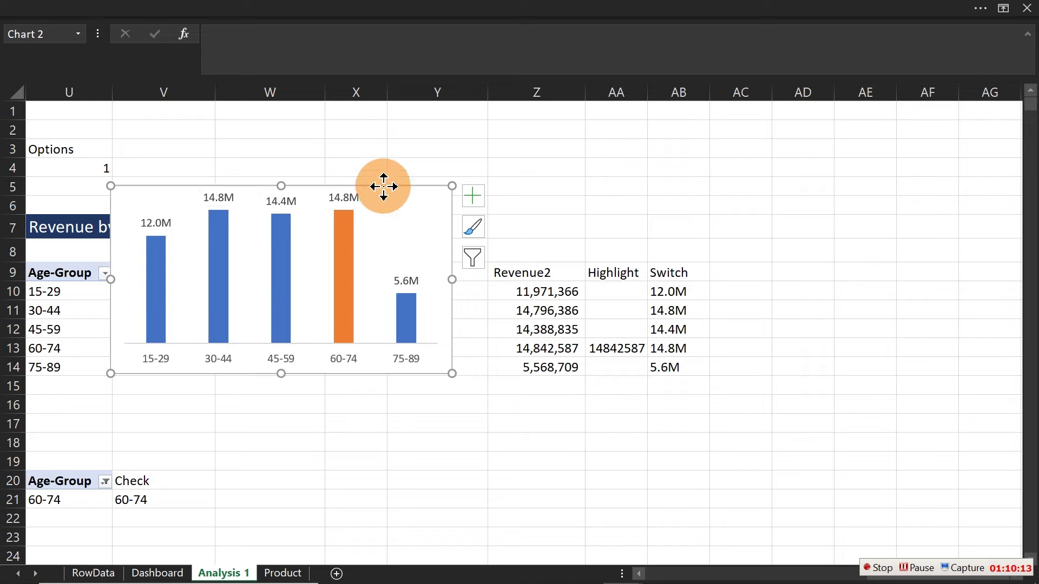
left_click_drag(381, 186, 642, 216)
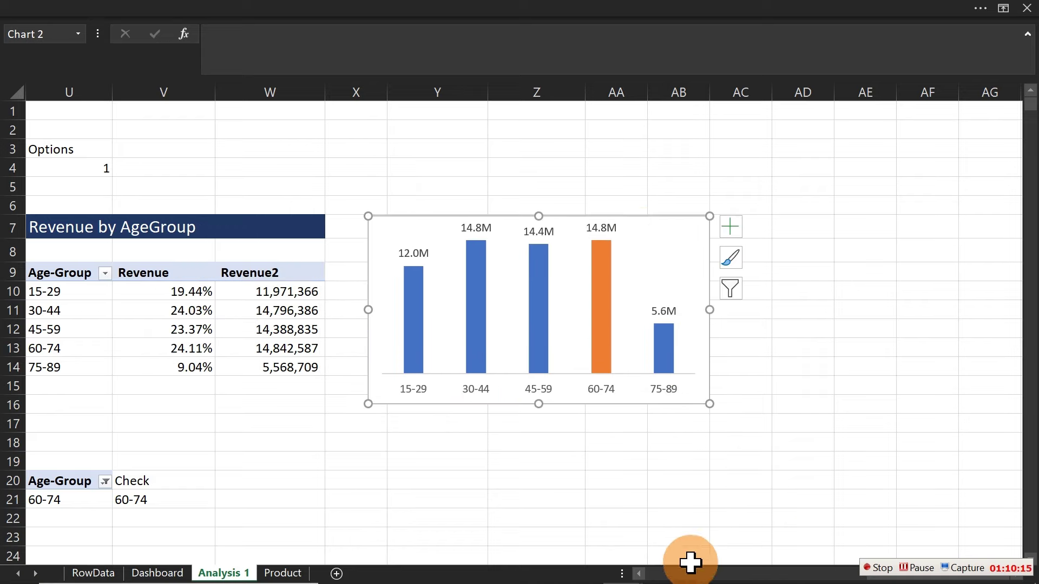
left_click(640, 573)
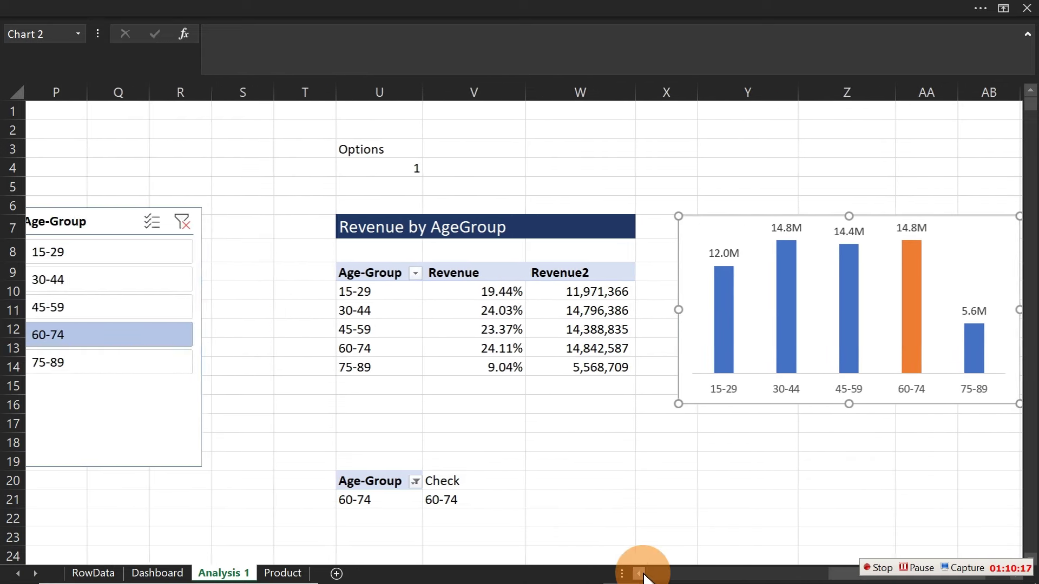
left_click_drag(181, 227, 511, 239)
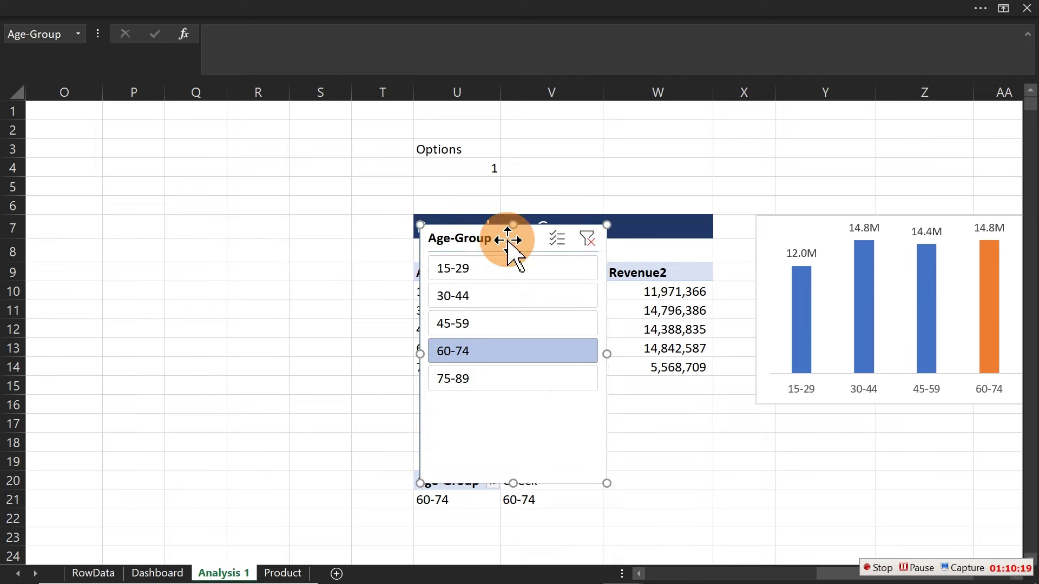
Cut the Age-Group slicer and the age-group chart together from Analysis 1 and paste them at cell D18 of the Dashboard sheet
left_click(788, 219)
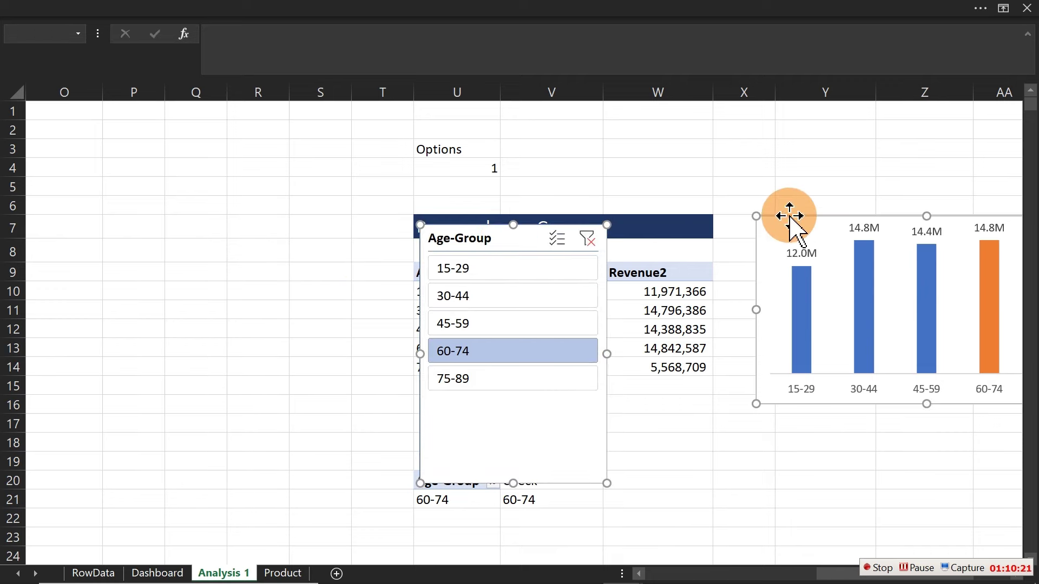
key("Delete")
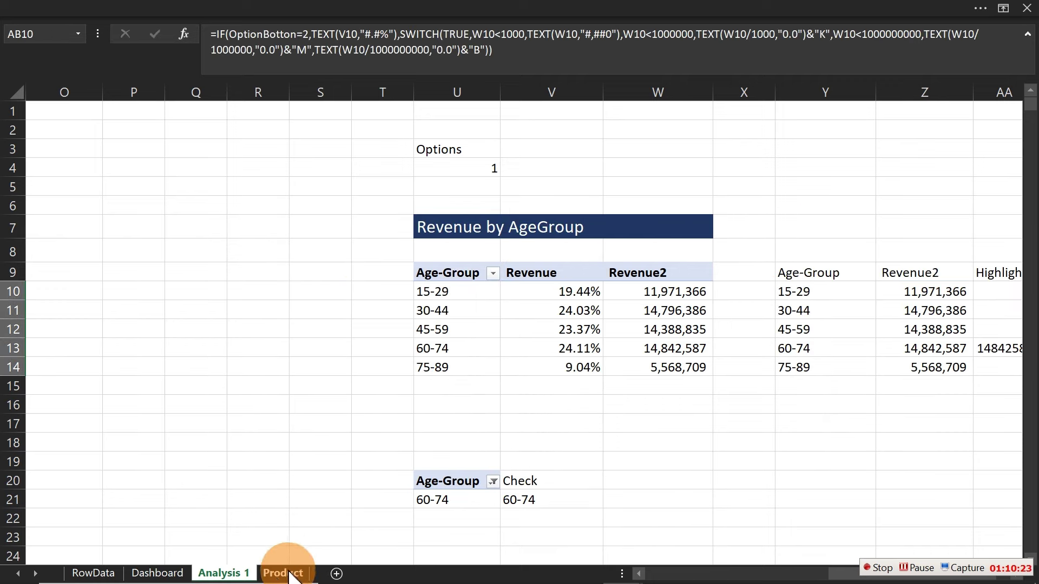
left_click(160, 574)
left_click(187, 362)
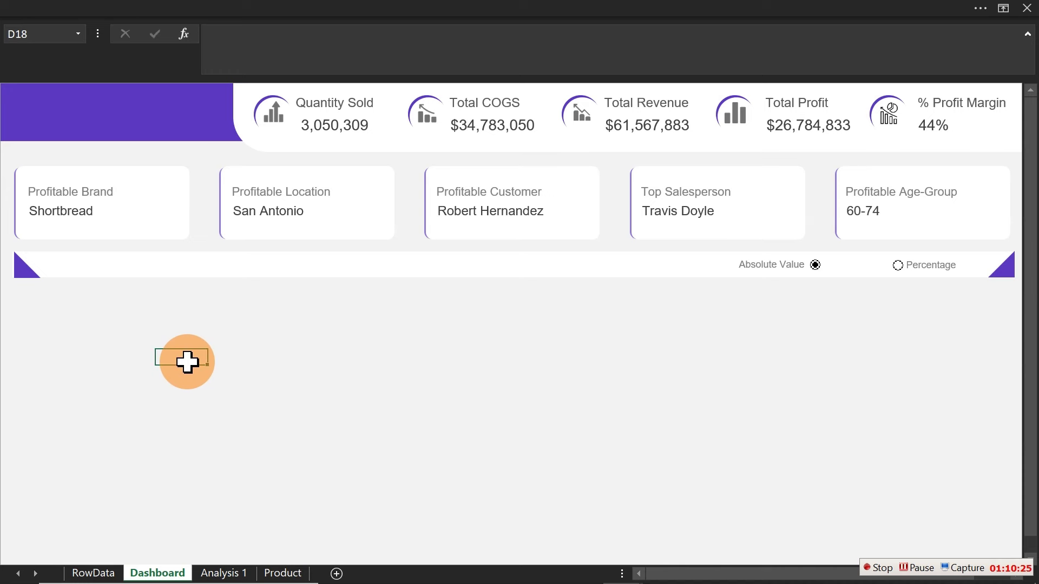
key("ctrl+v")
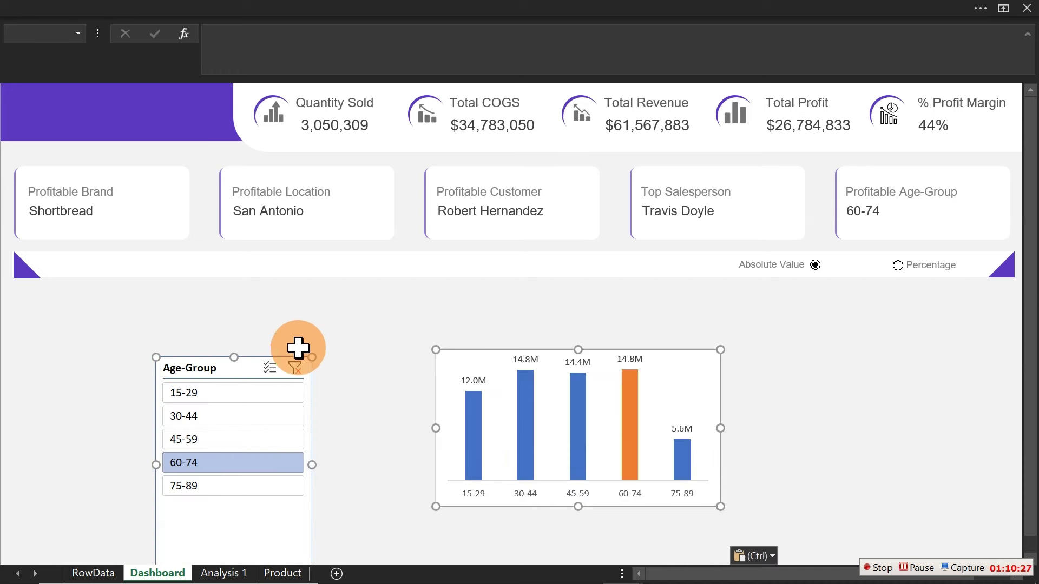
left_click(361, 339)
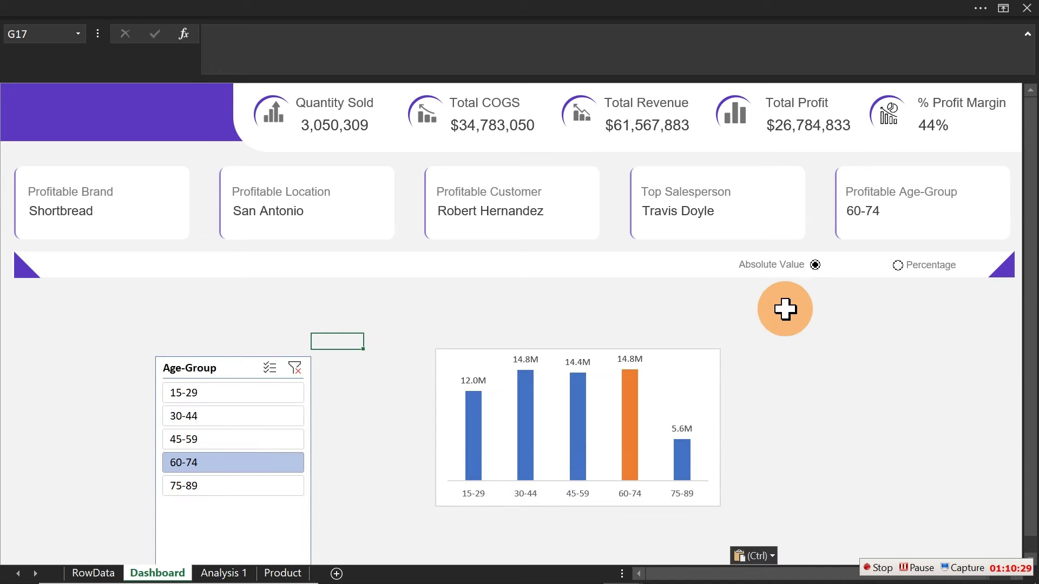
Switch the dashboard's label option to Percentage and try the Age-Group slicer with 30-44, leaving 15-29 selected
left_click(898, 265)
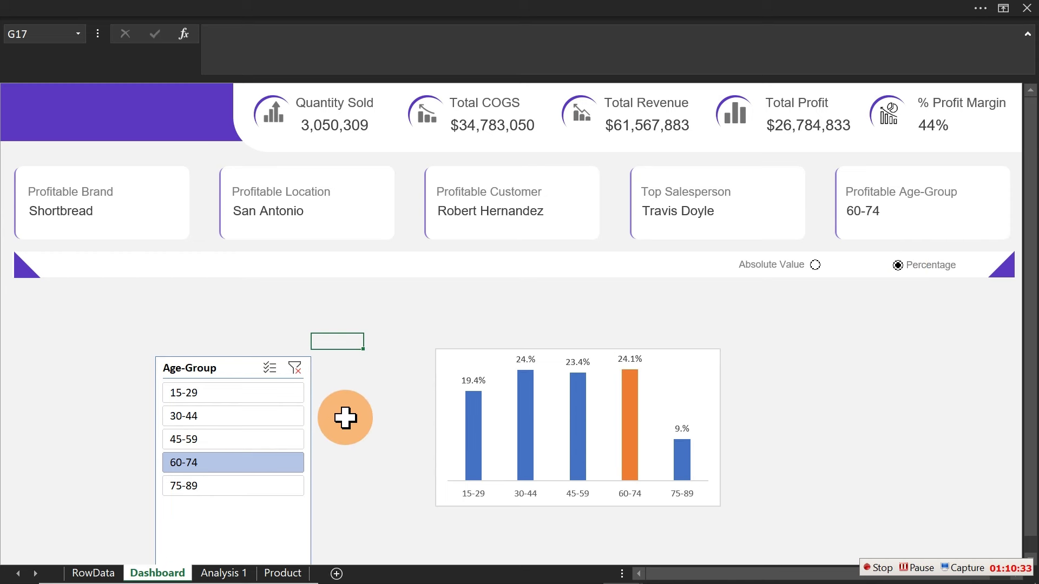
left_click(218, 418)
left_click(218, 399)
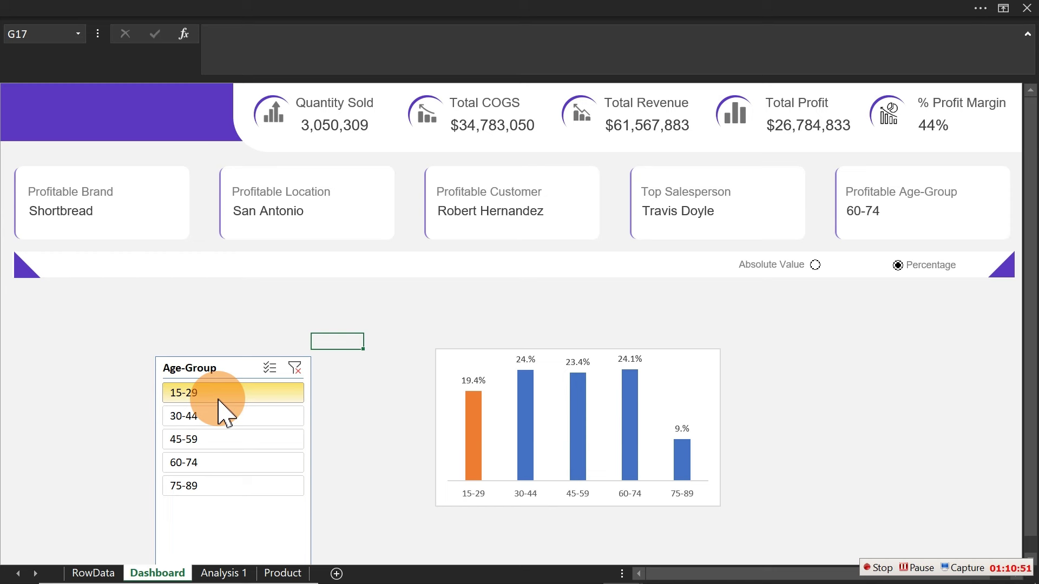
left_click(355, 292)
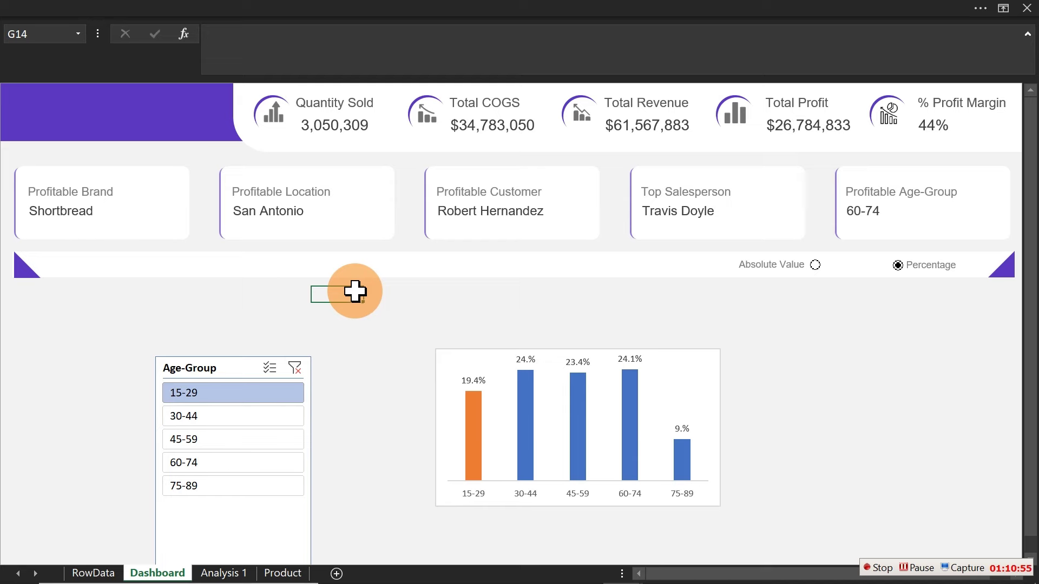